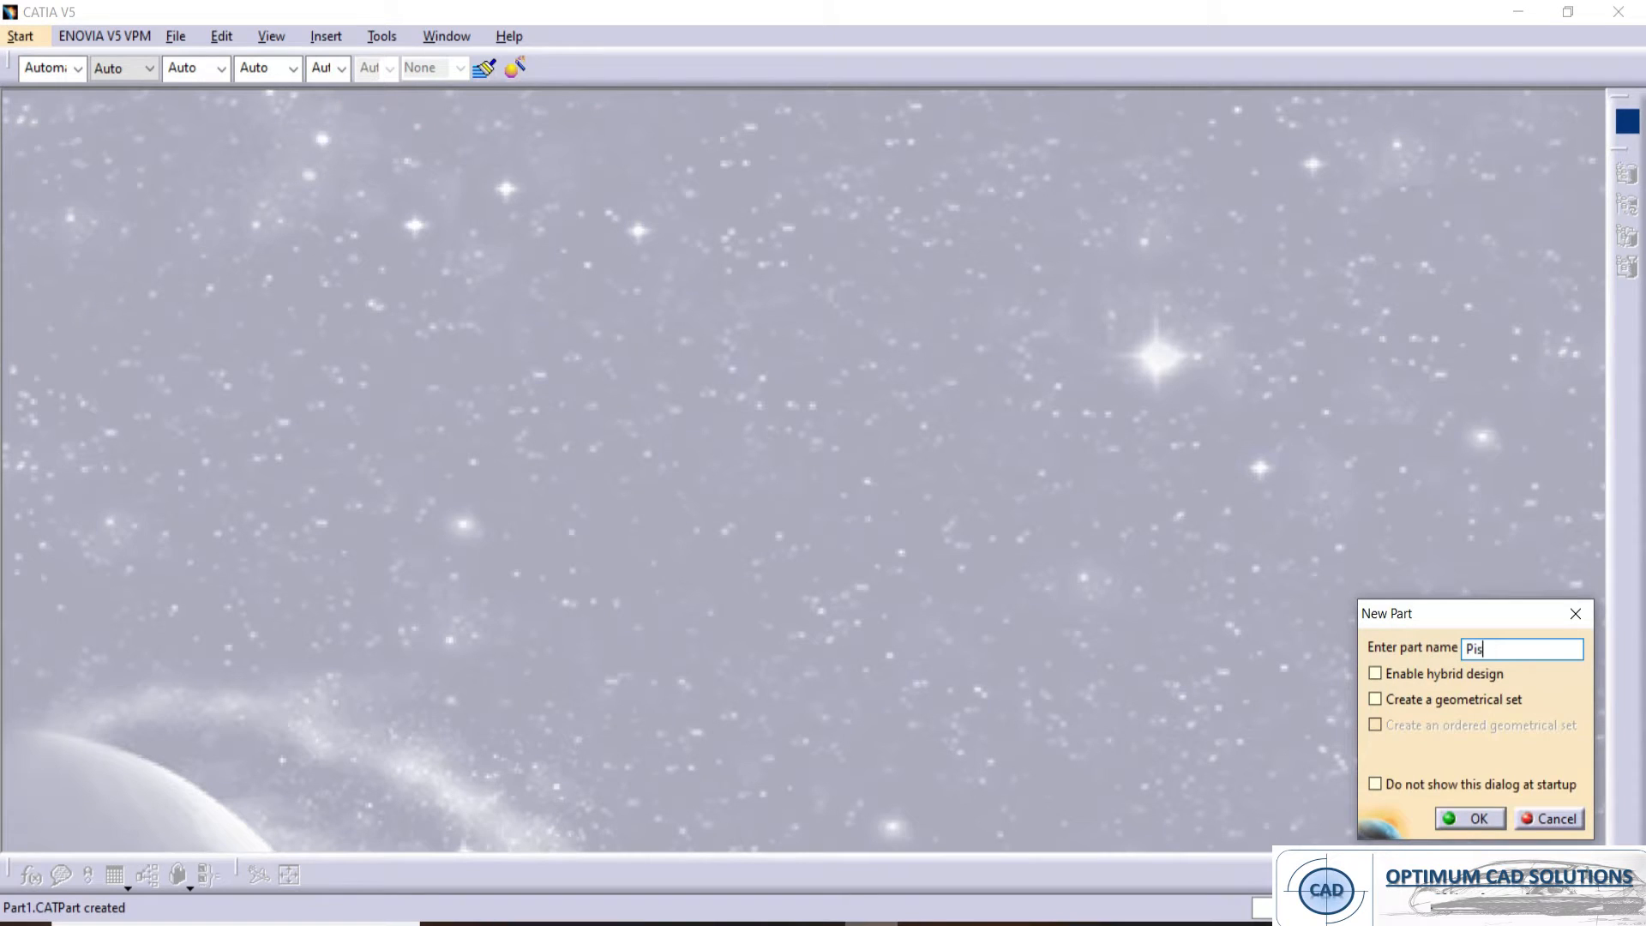
- Create the new part under the name Piston and add a point at coordinates 0, 0, 0
{"action": "type", "text": "n"}
{"action": "key", "text": "Return"}
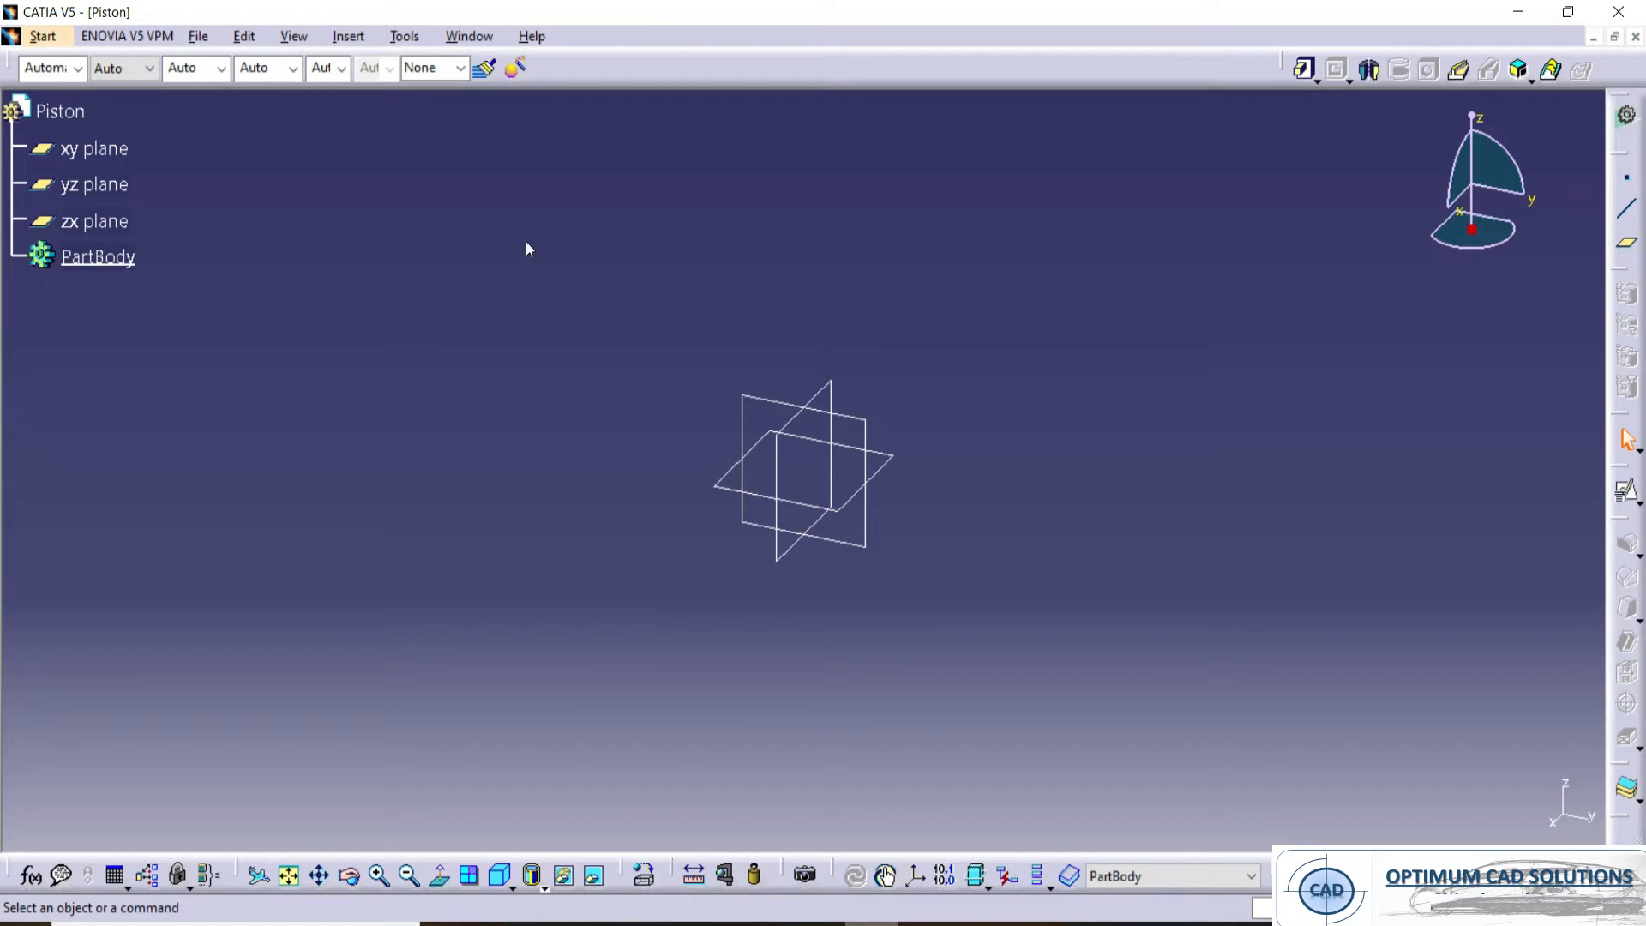
{"action": "left_click", "coordinate": [1626, 177]}
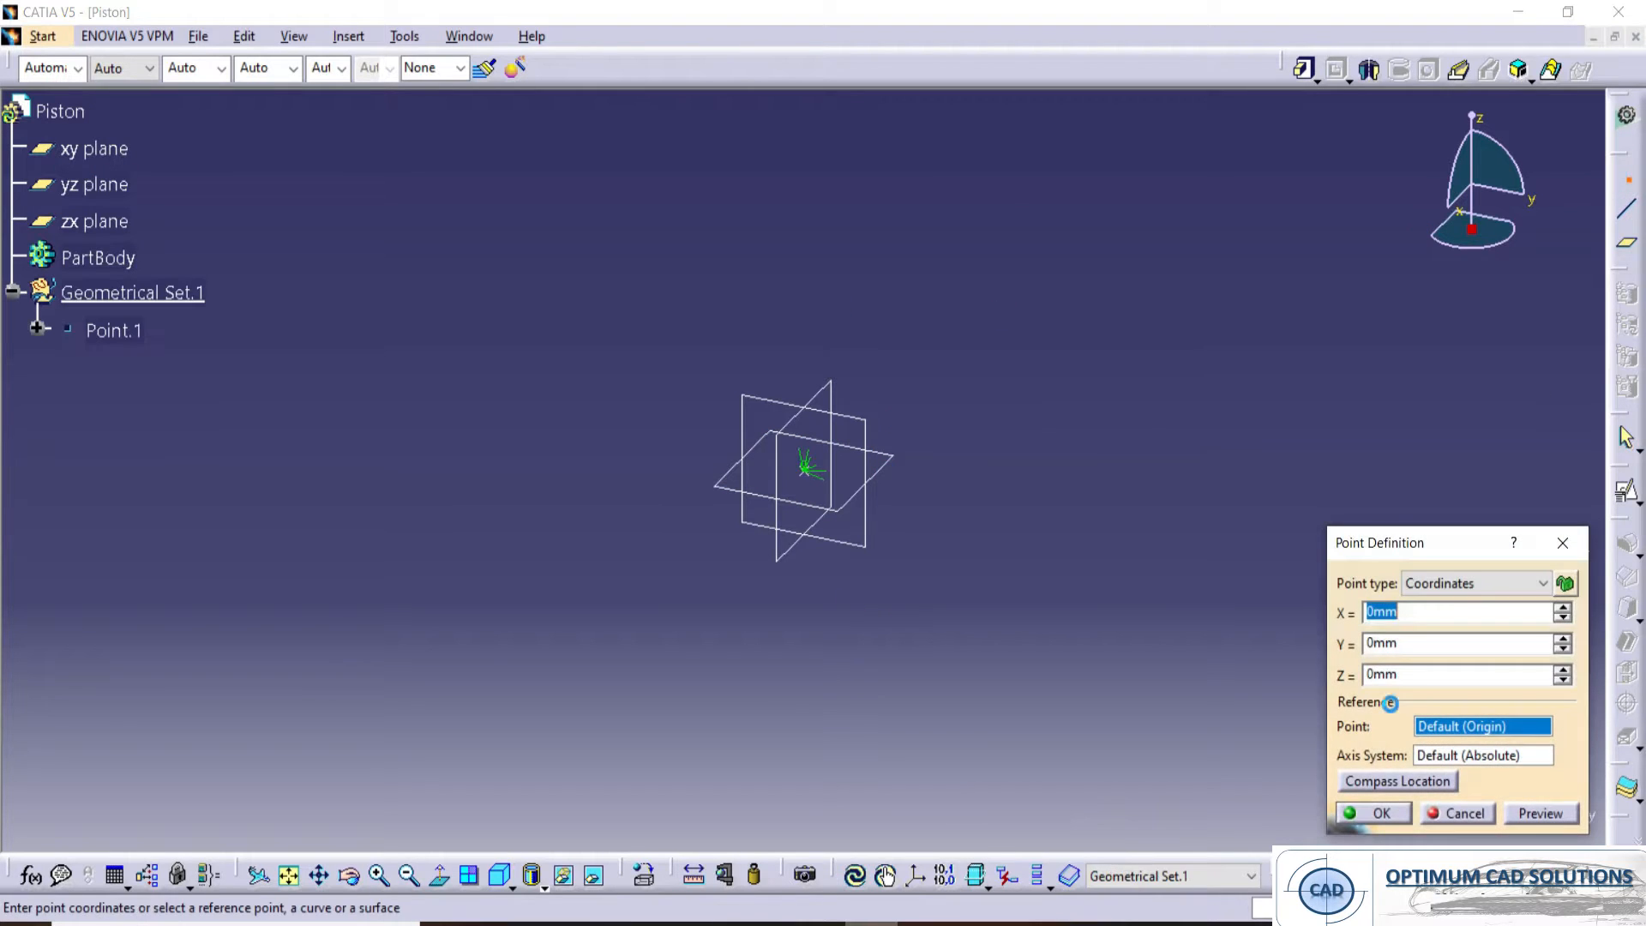
{"action": "left_click", "coordinate": [1372, 812]}
- Create a standard axis system with the origin point as its origin
{"action": "left_click", "coordinate": [916, 875]}
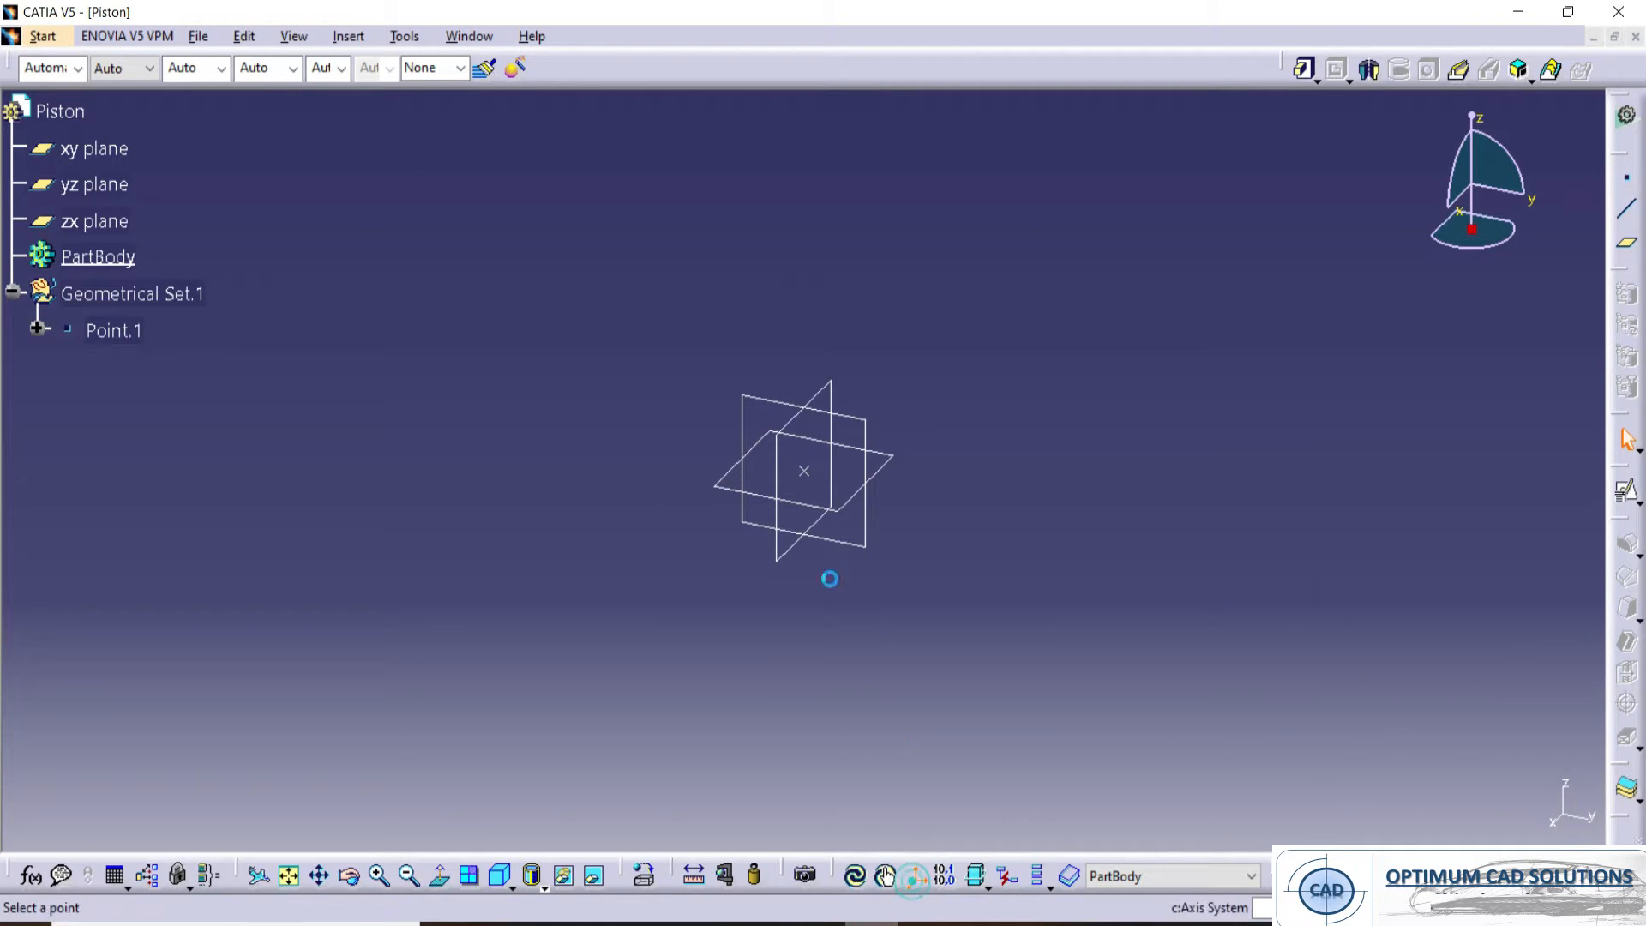
{"action": "left_click", "coordinate": [805, 471]}
{"action": "left_click", "coordinate": [1463, 813]}
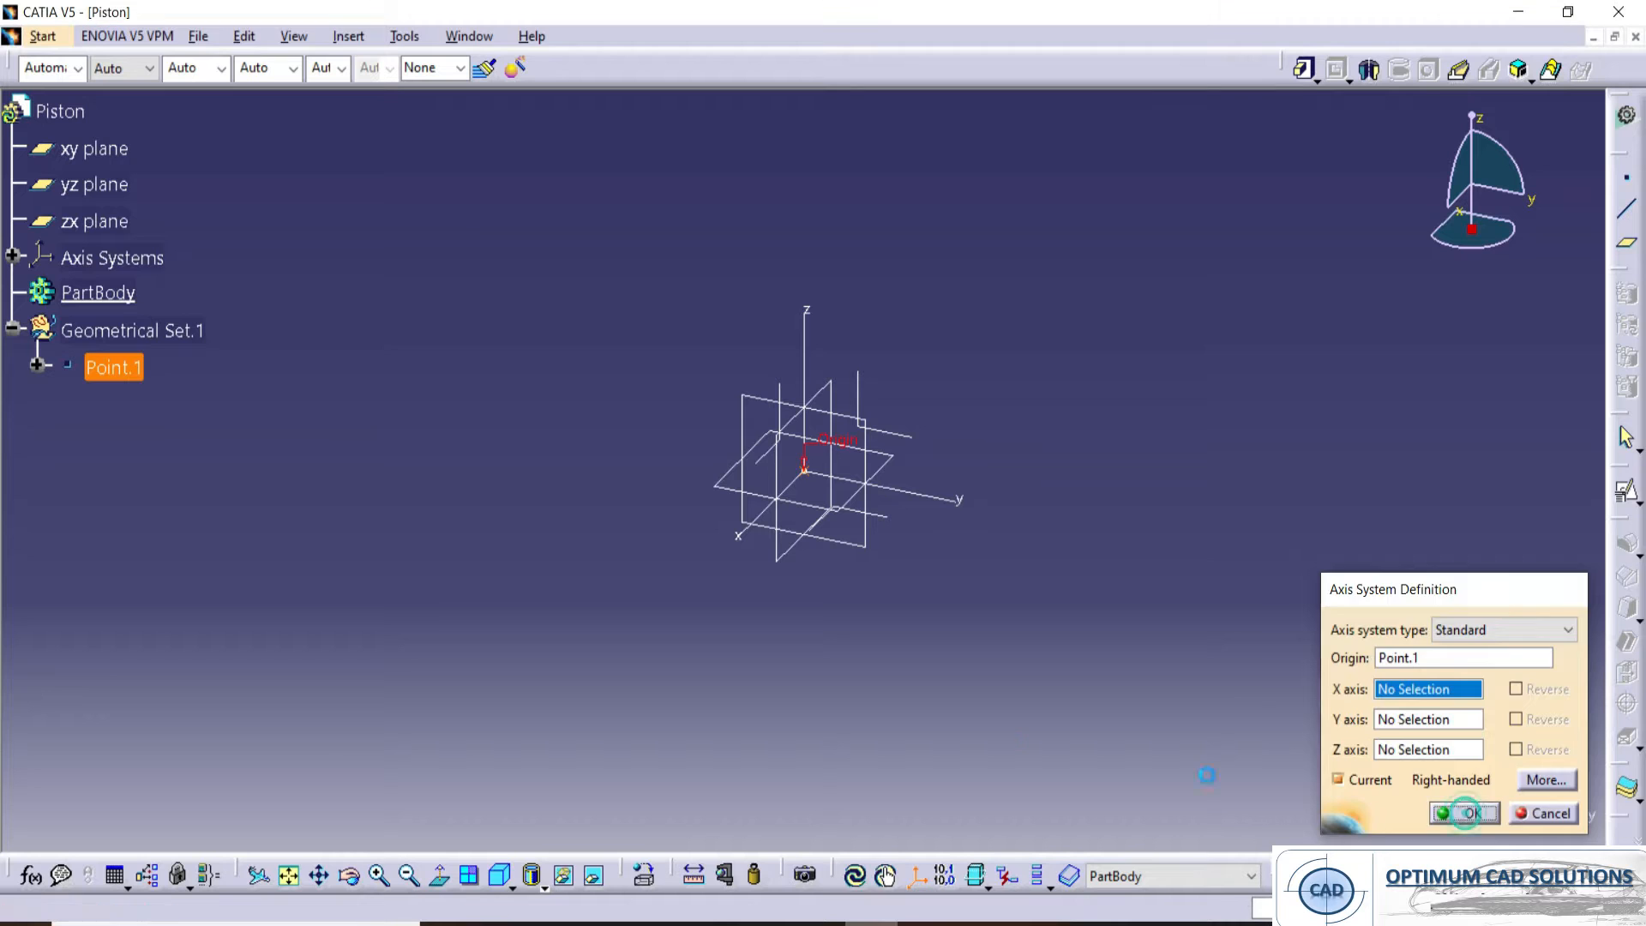
- Hide the xy, yz and zx reference planes
{"action": "left_click", "coordinate": [94, 149]}
{"action": "left_click", "coordinate": [95, 221], "text": "shift"}
{"action": "right_click", "coordinate": [98, 227]}
{"action": "left_click", "coordinate": [156, 297]}
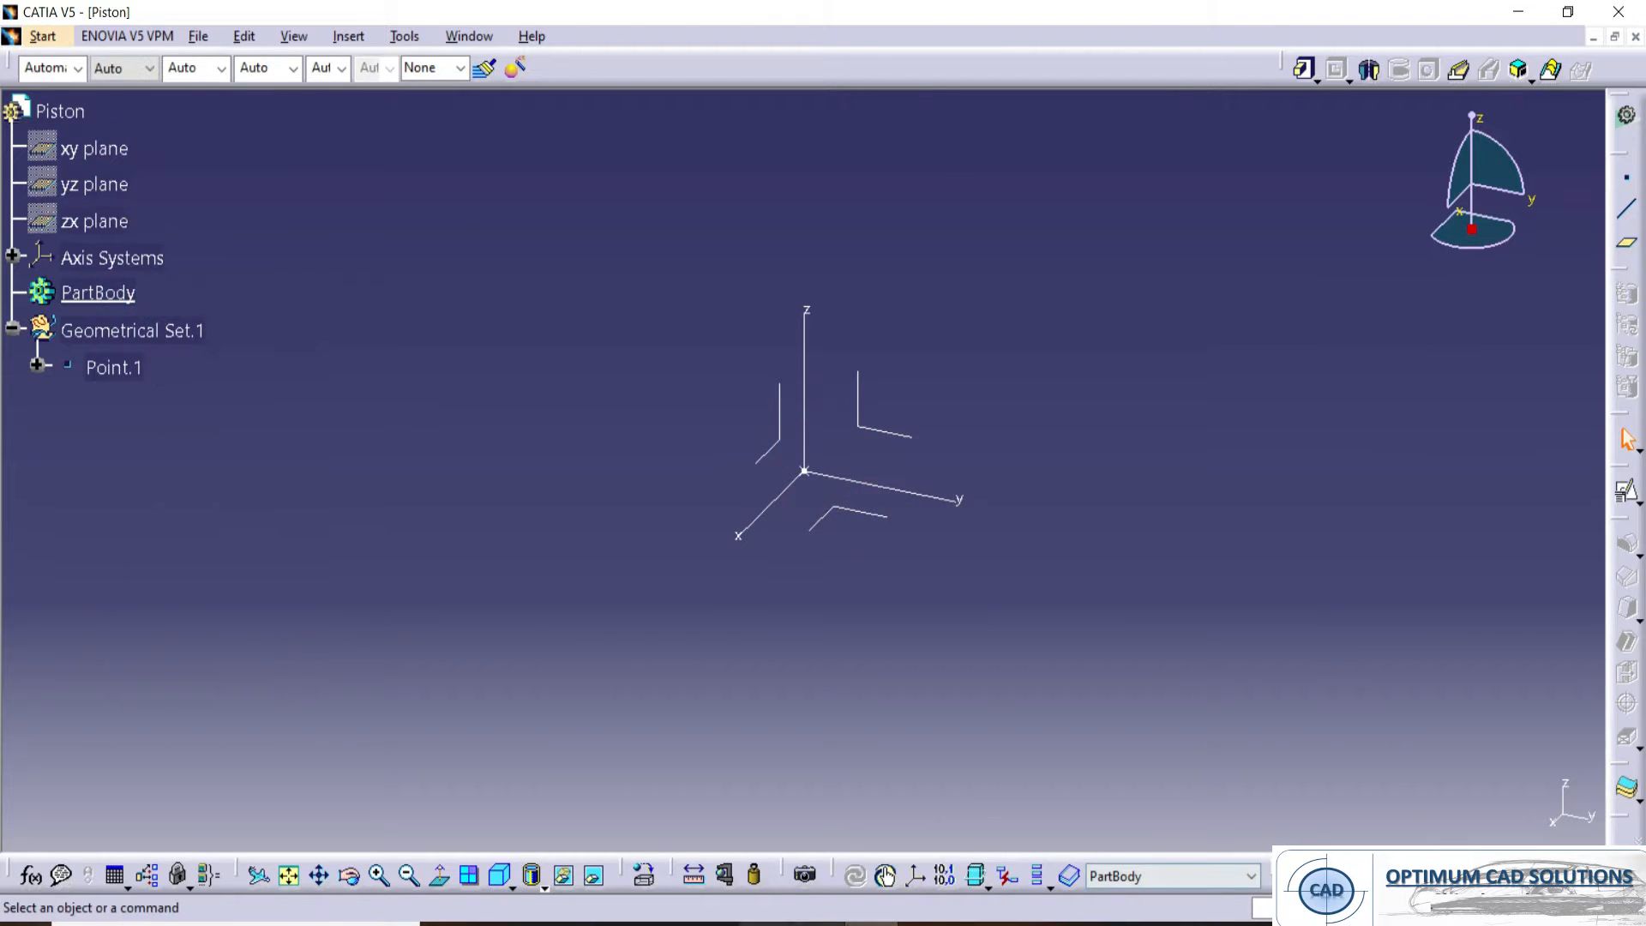
- Switch to the piston drawing PDF and examine the dimensions of section view A-A
{"action": "left_click", "coordinate": [605, 923]}
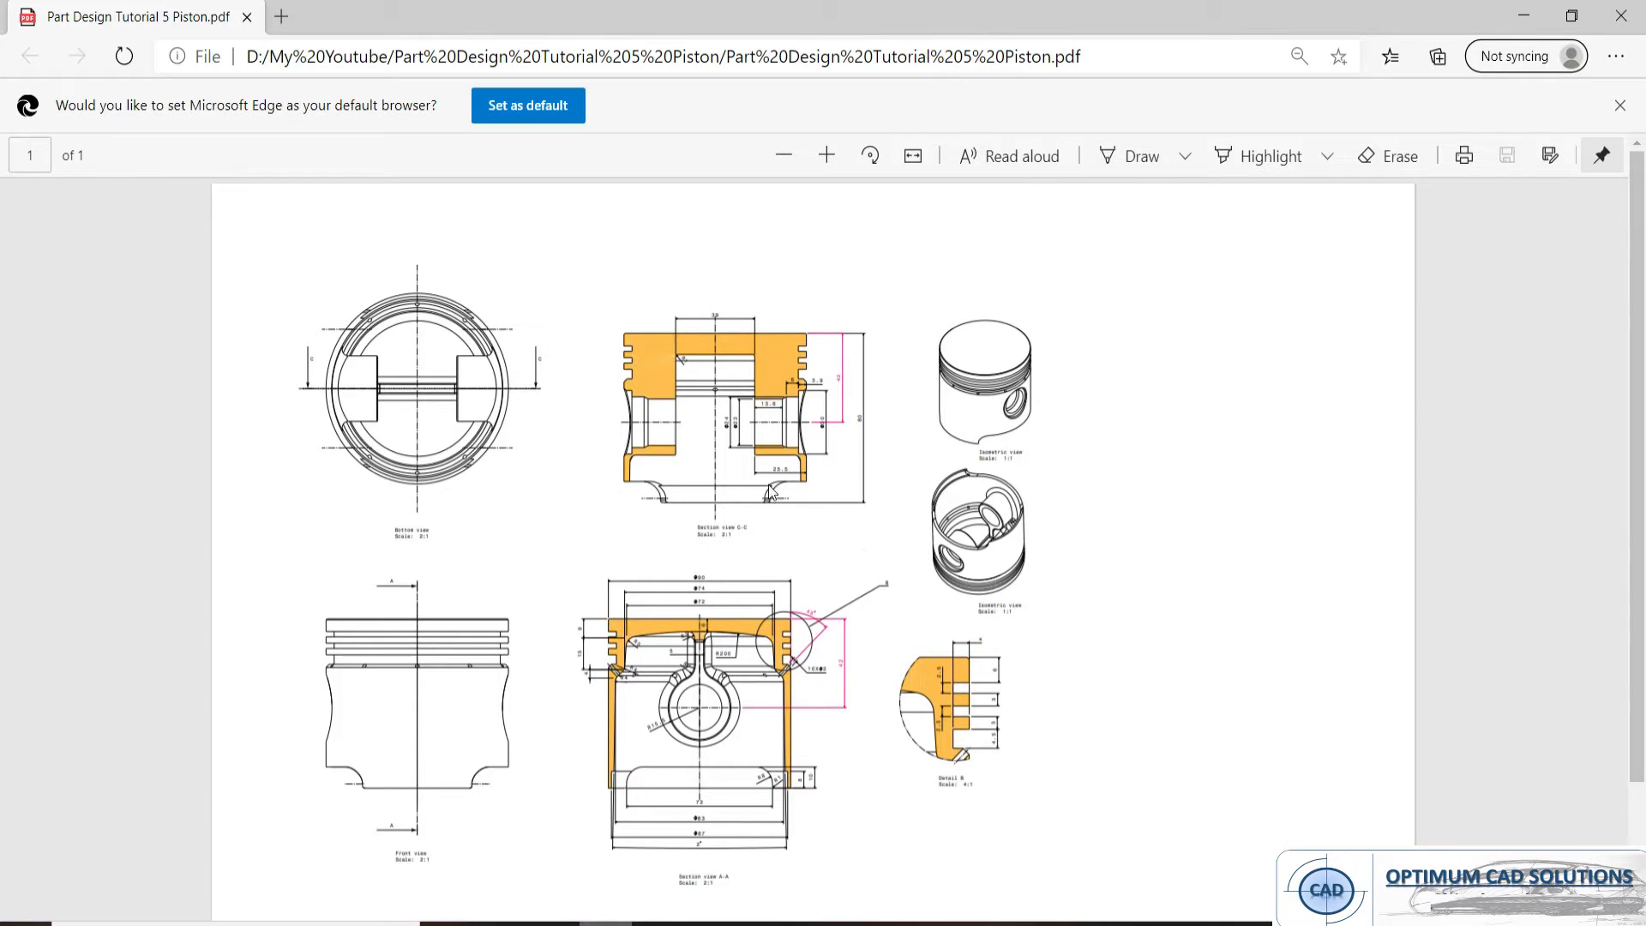
{"action": "scroll", "coordinate": [787, 490], "scroll_direction": "up", "scroll_amount": 4, "text": "ctrl"}
{"action": "scroll", "coordinate": [633, 505], "scroll_direction": "down", "scroll_amount": 5}
{"action": "scroll", "coordinate": [374, 548], "scroll_direction": "left", "scroll_amount": 2, "text": "shift"}
{"action": "scroll", "coordinate": [129, 735], "scroll_direction": "left", "scroll_amount": 1, "text": "shift"}
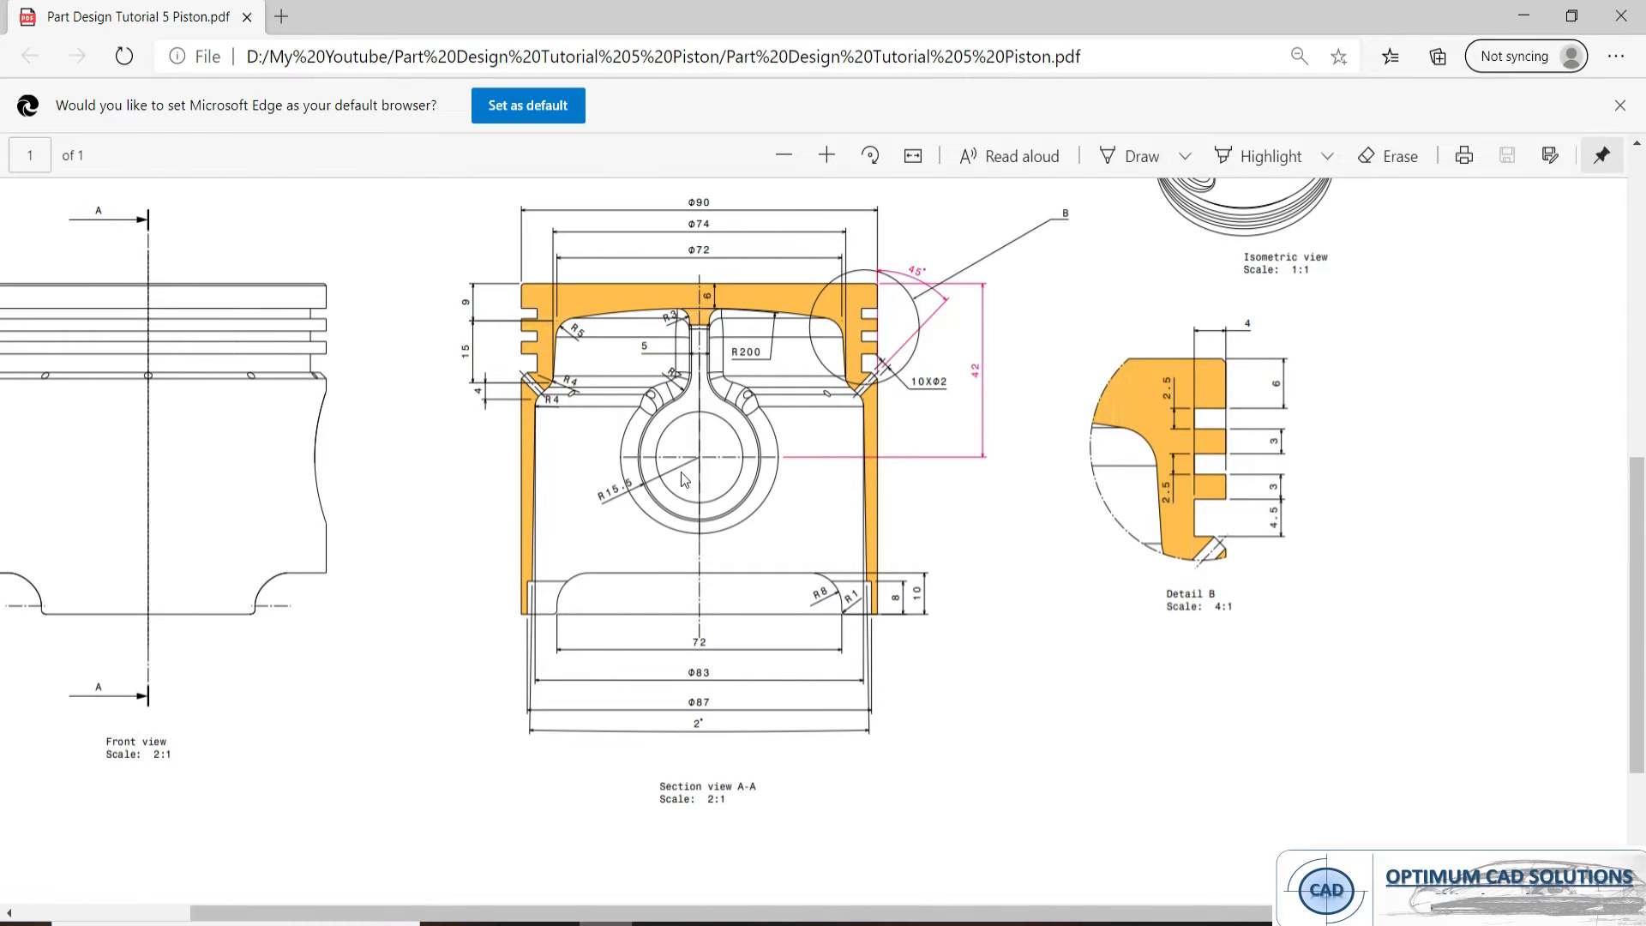
{"action": "scroll", "coordinate": [684, 479], "scroll_direction": "up", "scroll_amount": 1}
{"action": "scroll", "coordinate": [662, 532], "scroll_direction": "up", "scroll_amount": 1, "text": "ctrl"}
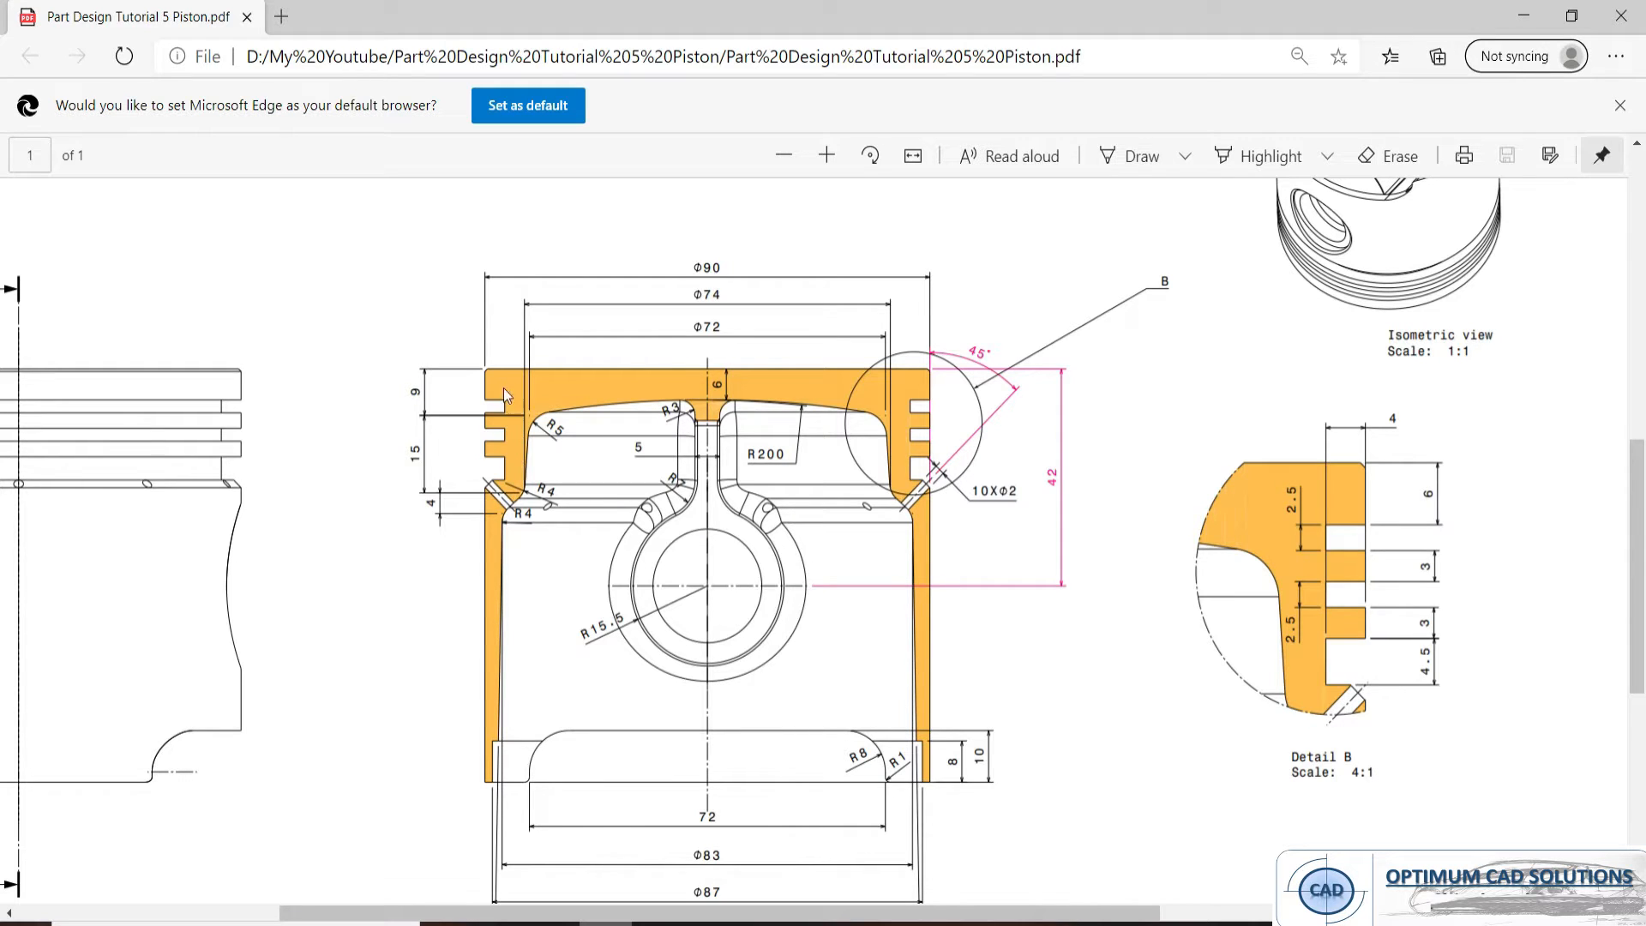
{"action": "left_click", "coordinate": [1523, 16]}
- Create a positioned sketch on the axis system's ZX plane, with axes swapped, H reversed and the origin projected from Point.1
{"action": "left_click", "coordinate": [1626, 492]}
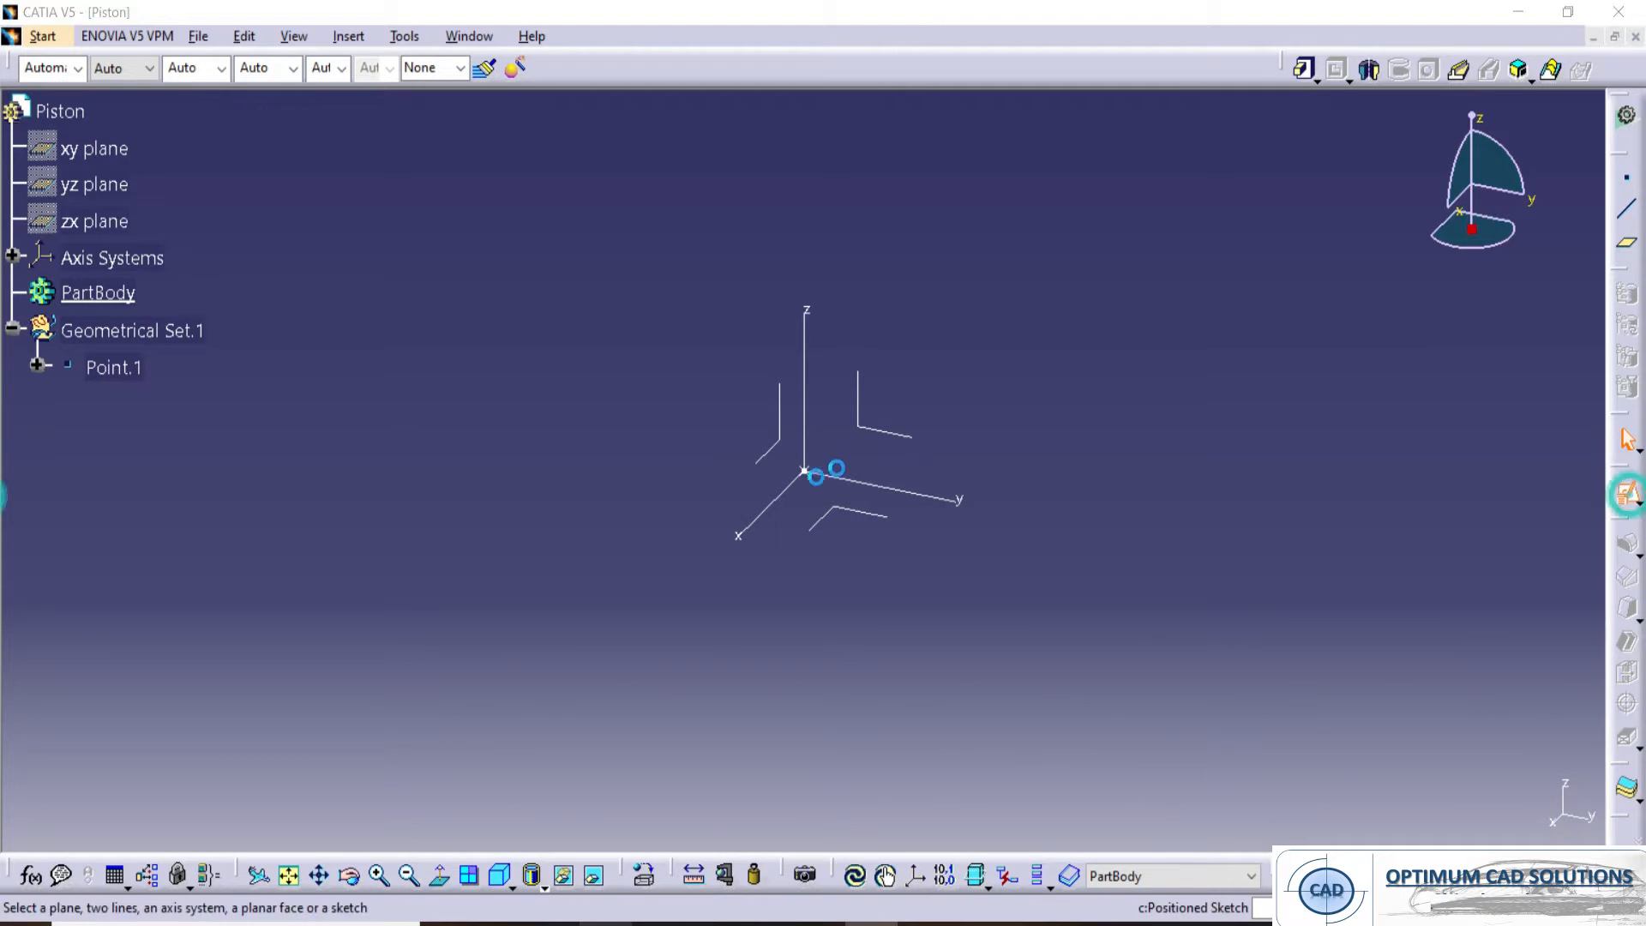
{"action": "left_click", "coordinate": [787, 449]}
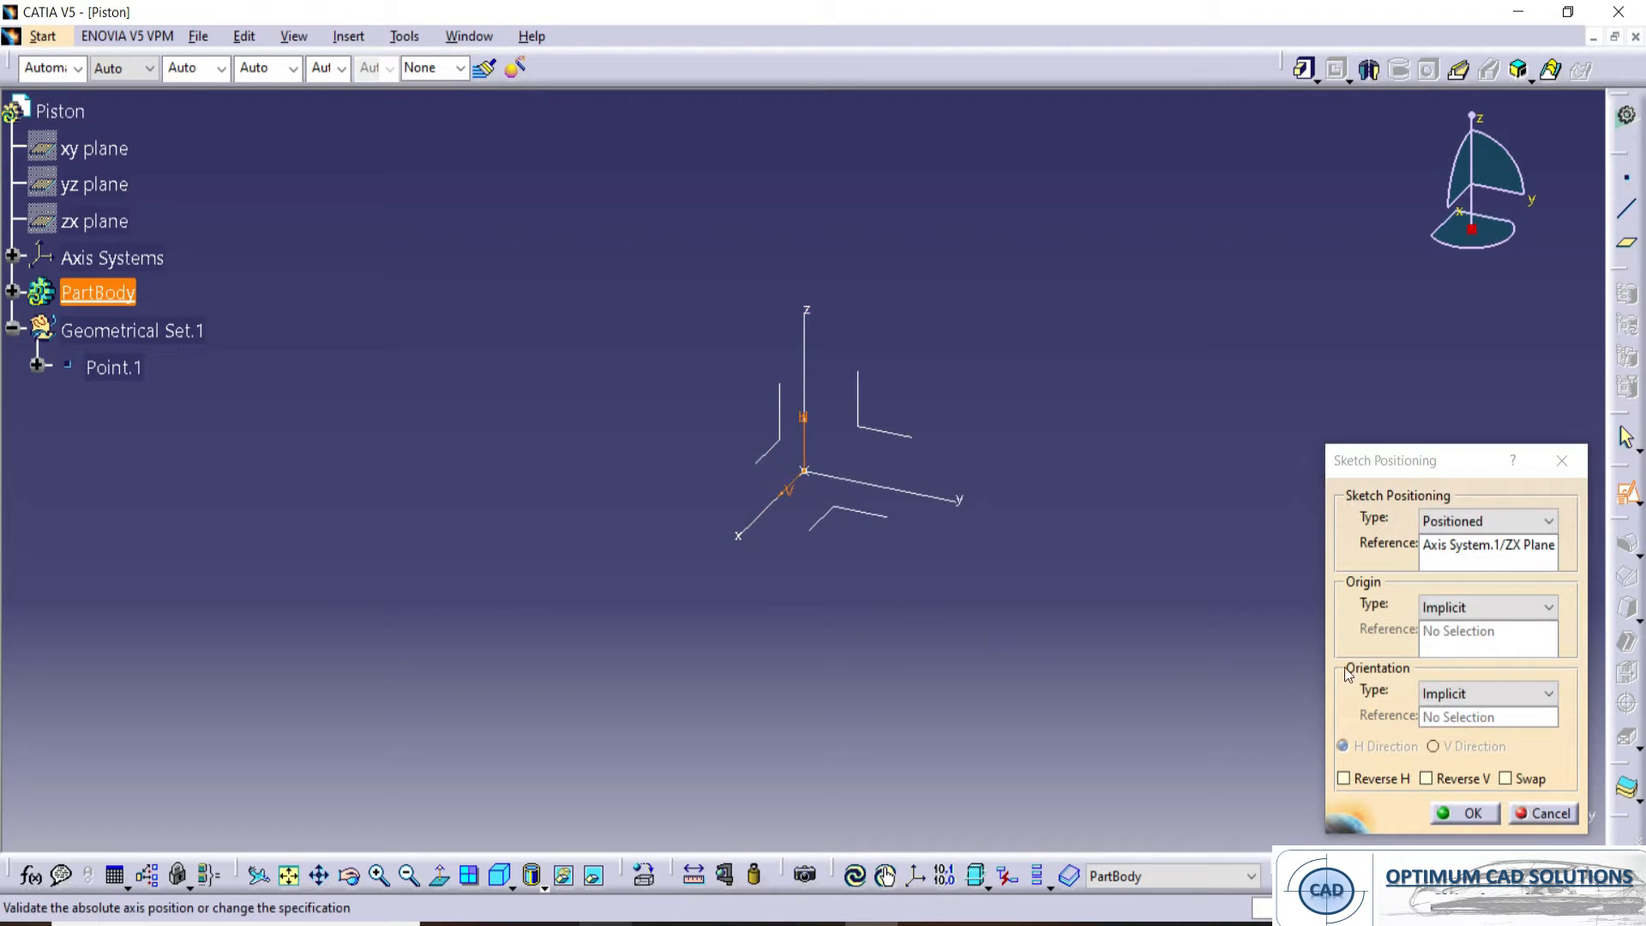
{"action": "left_click", "coordinate": [1523, 780]}
{"action": "left_click", "coordinate": [1393, 778]}
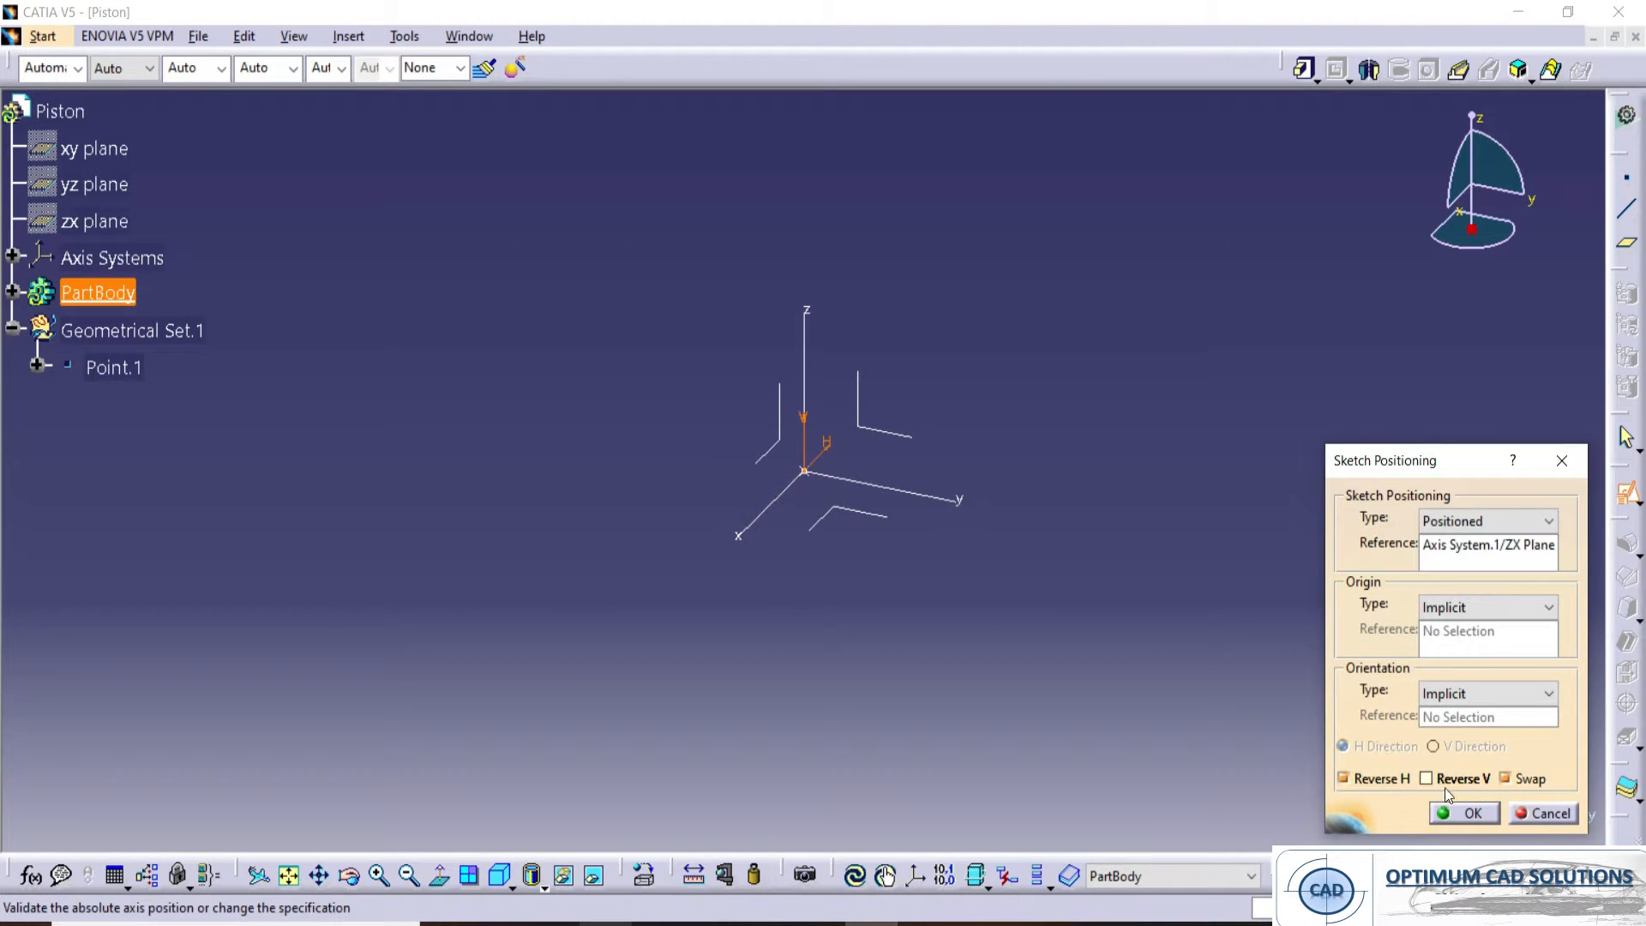
{"action": "left_click", "coordinate": [1440, 606]}
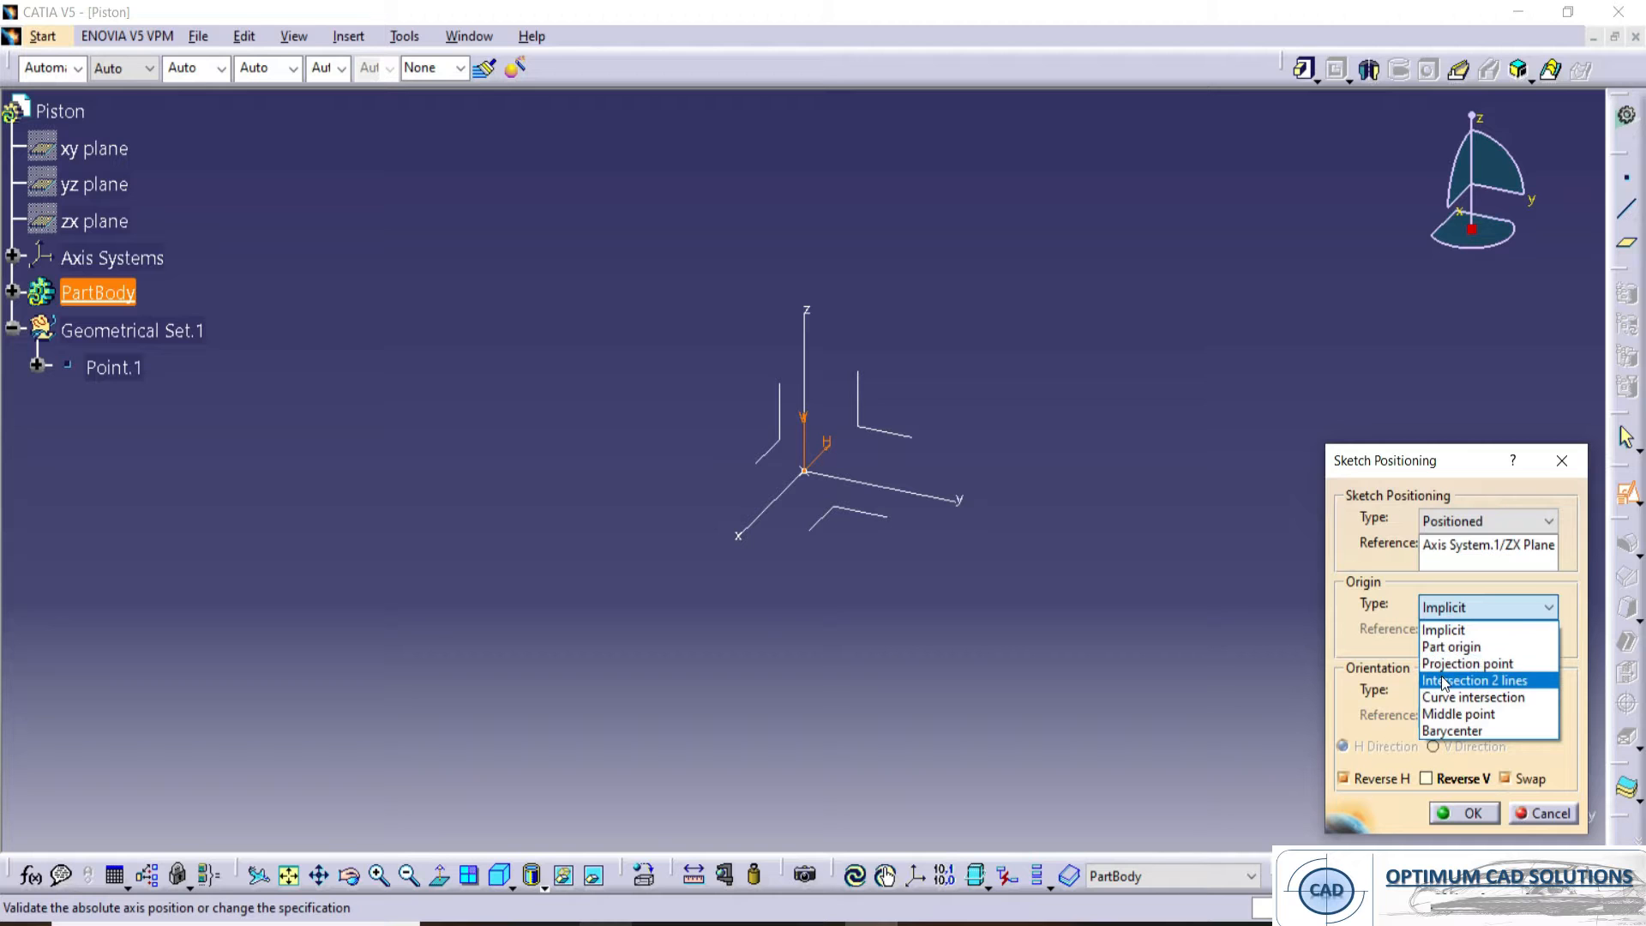
{"action": "left_click", "coordinate": [1446, 666]}
{"action": "left_click", "coordinate": [114, 368]}
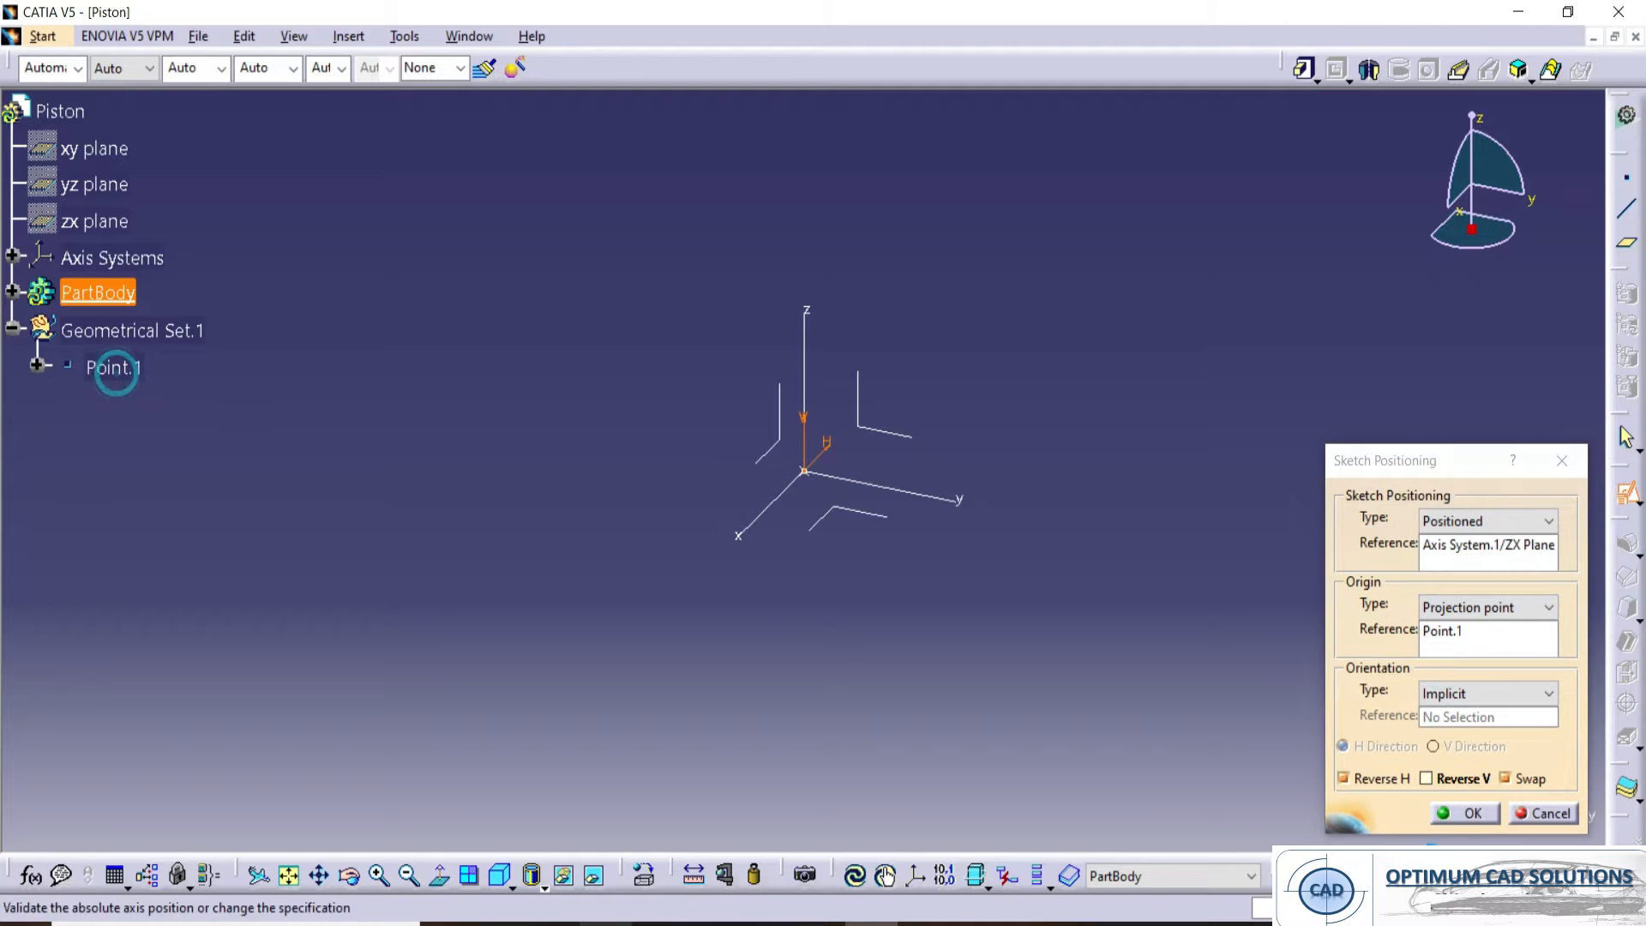
{"action": "left_click", "coordinate": [1465, 813]}
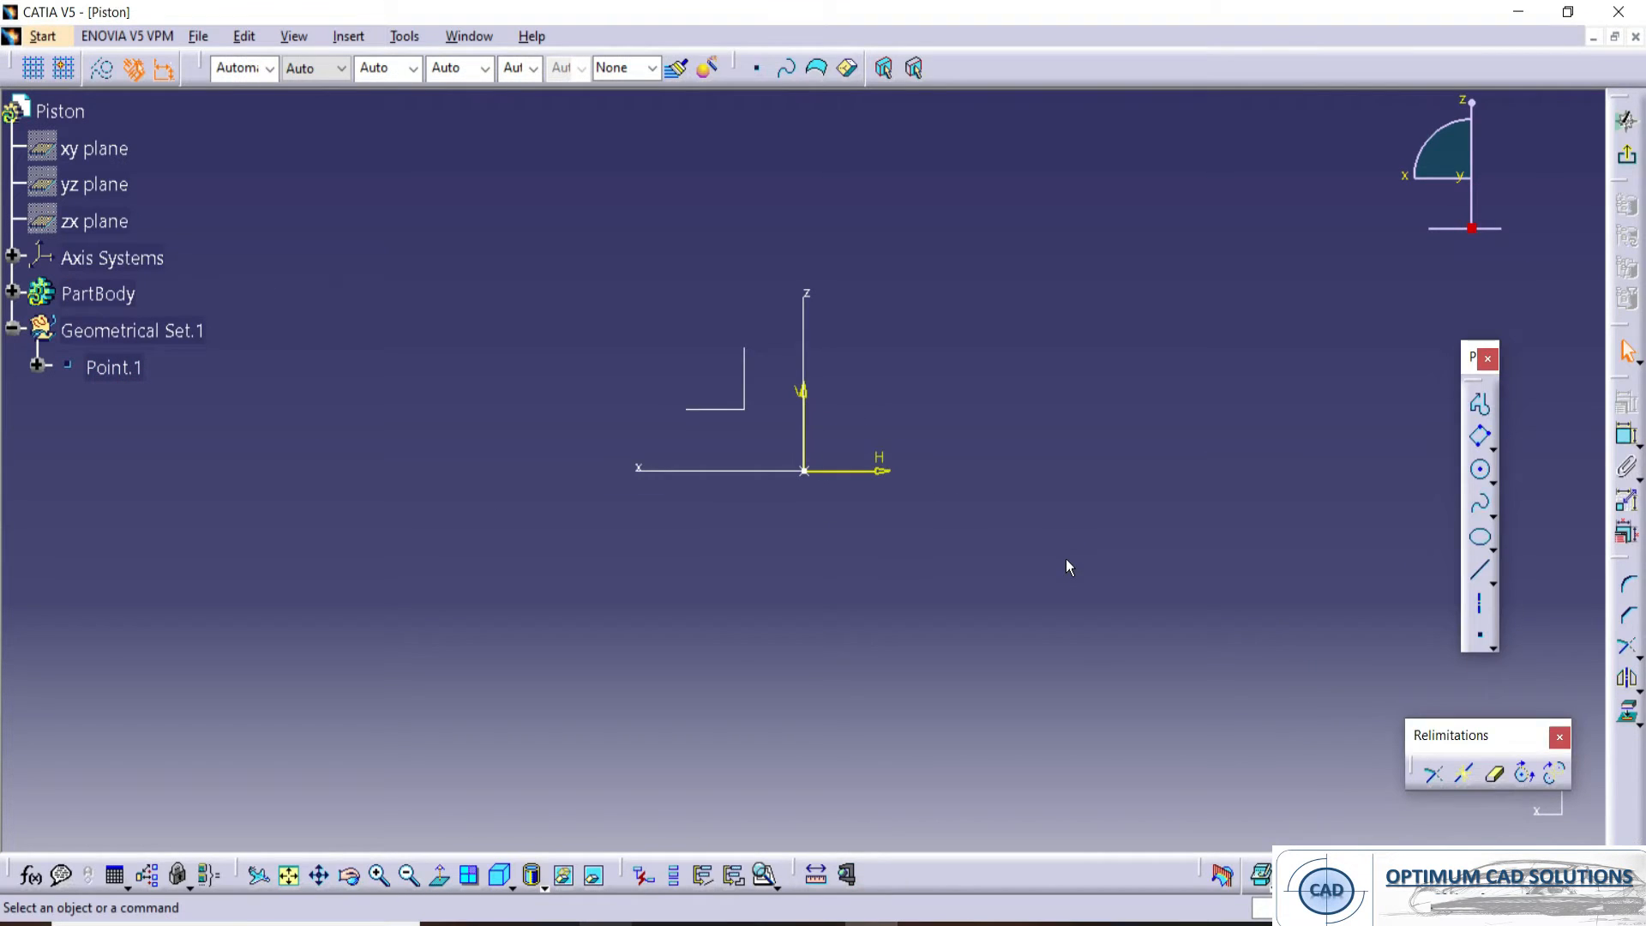
- Check the piston's overall sizes in the PDF drawing, then sketch a rectangle about 111 mm high between the vertical and horizontal axes
{"action": "key", "text": "alt+Tab"}
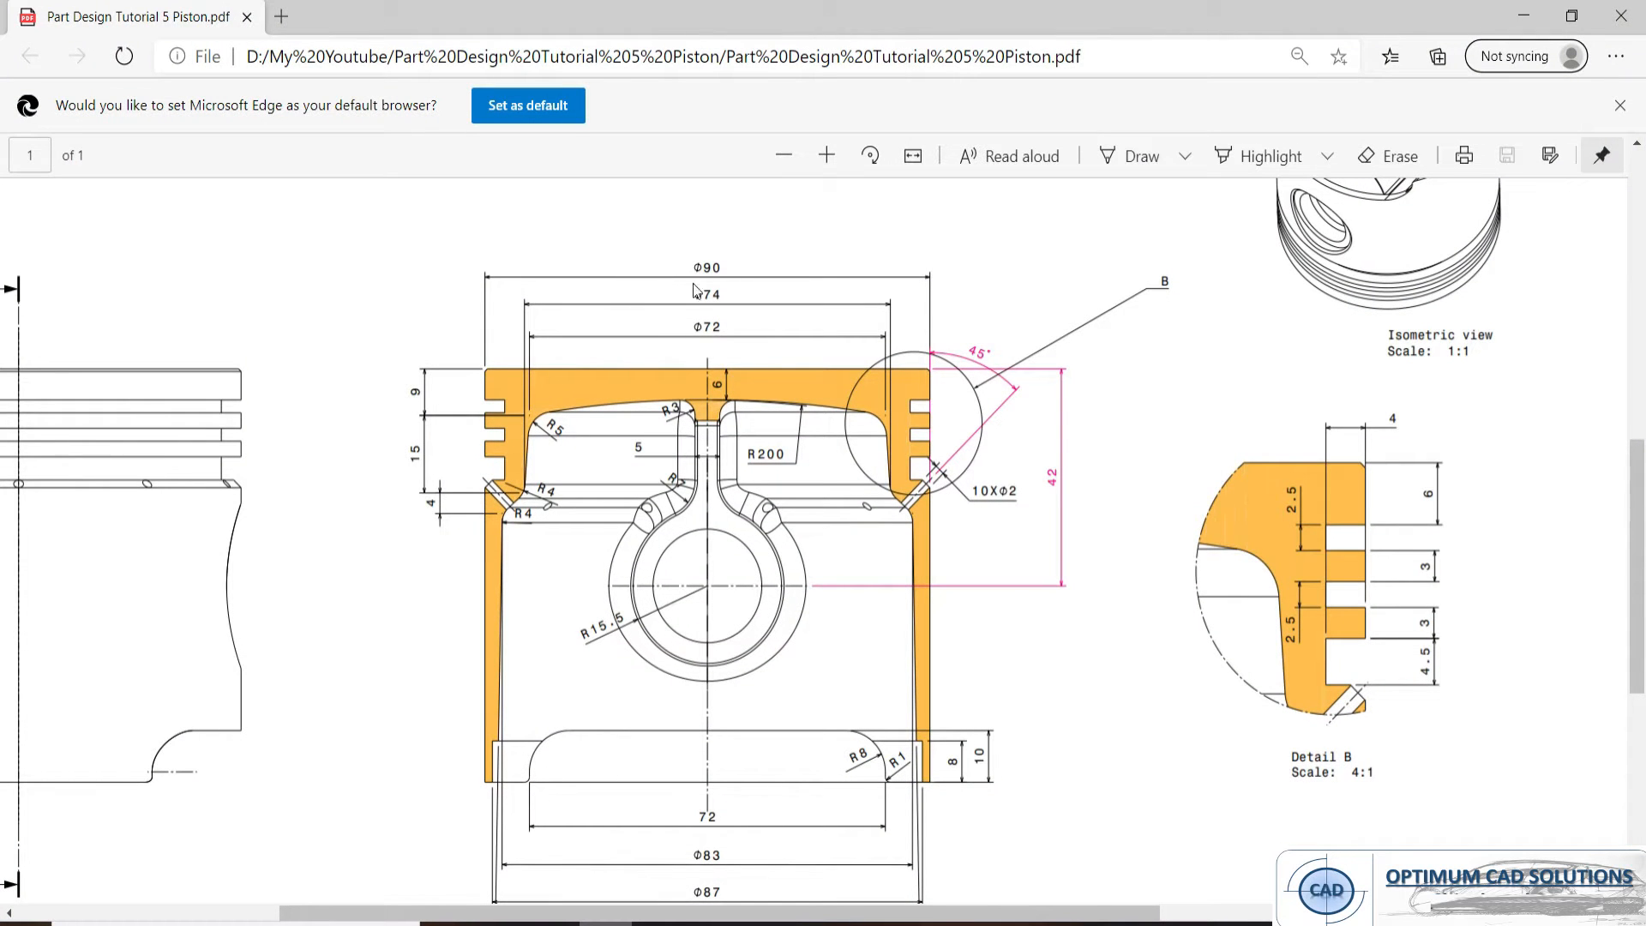
{"action": "scroll", "coordinate": [900, 548], "scroll_direction": "down", "scroll_amount": 3}
{"action": "scroll", "coordinate": [900, 549], "scroll_direction": "up", "scroll_amount": 7}
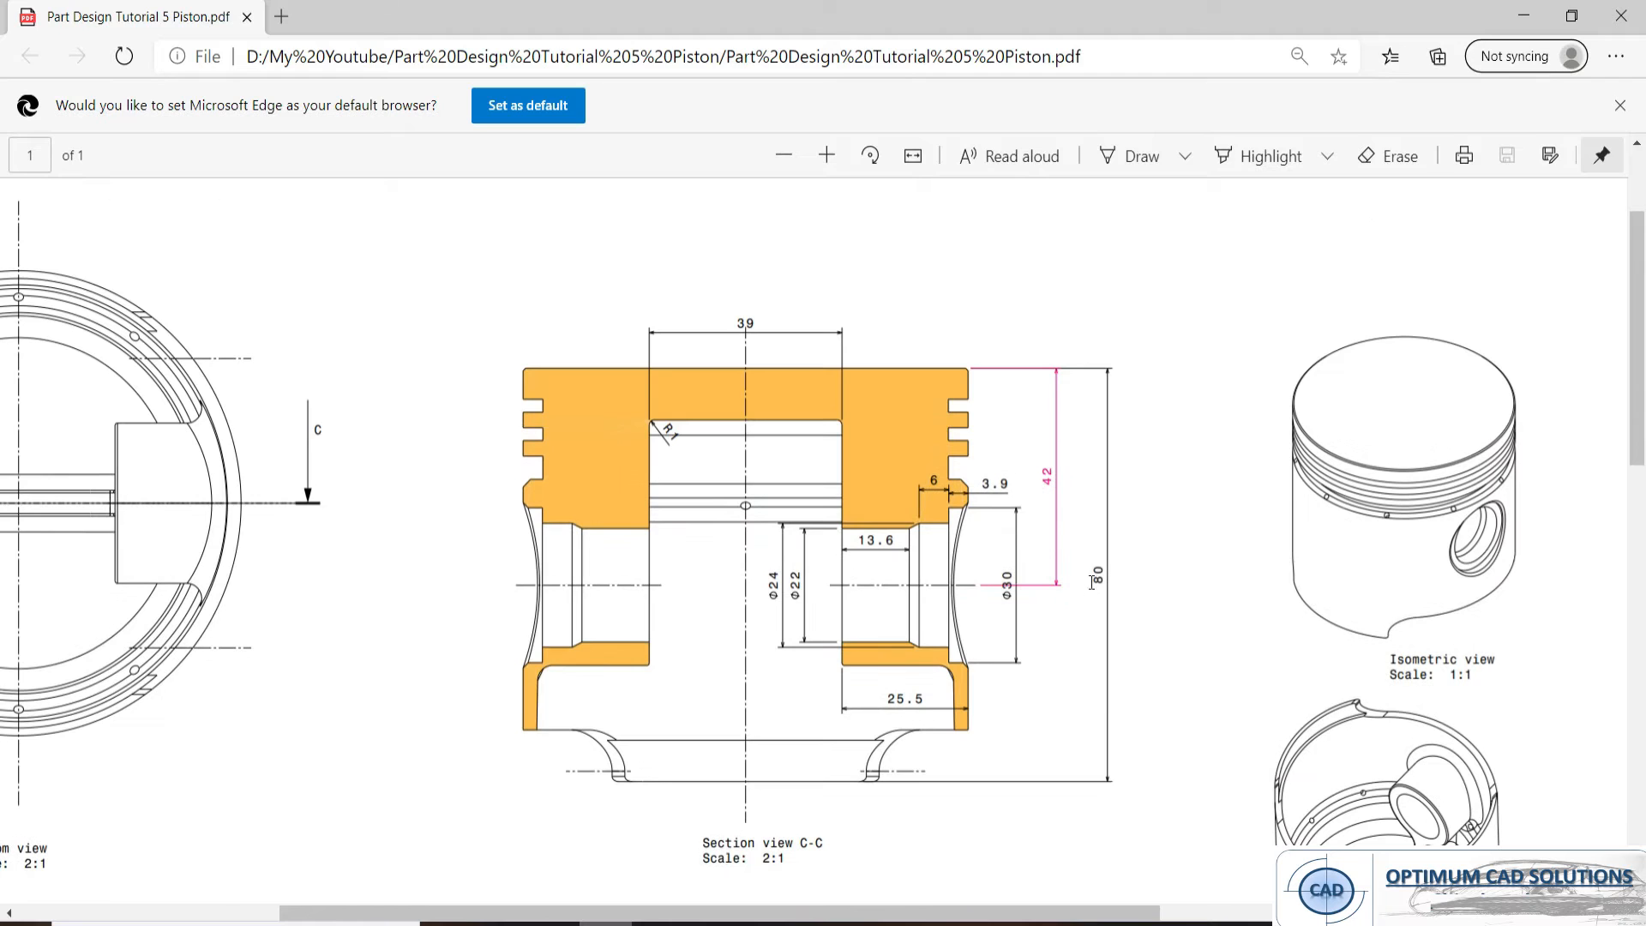
{"action": "key", "text": "alt+Tab"}
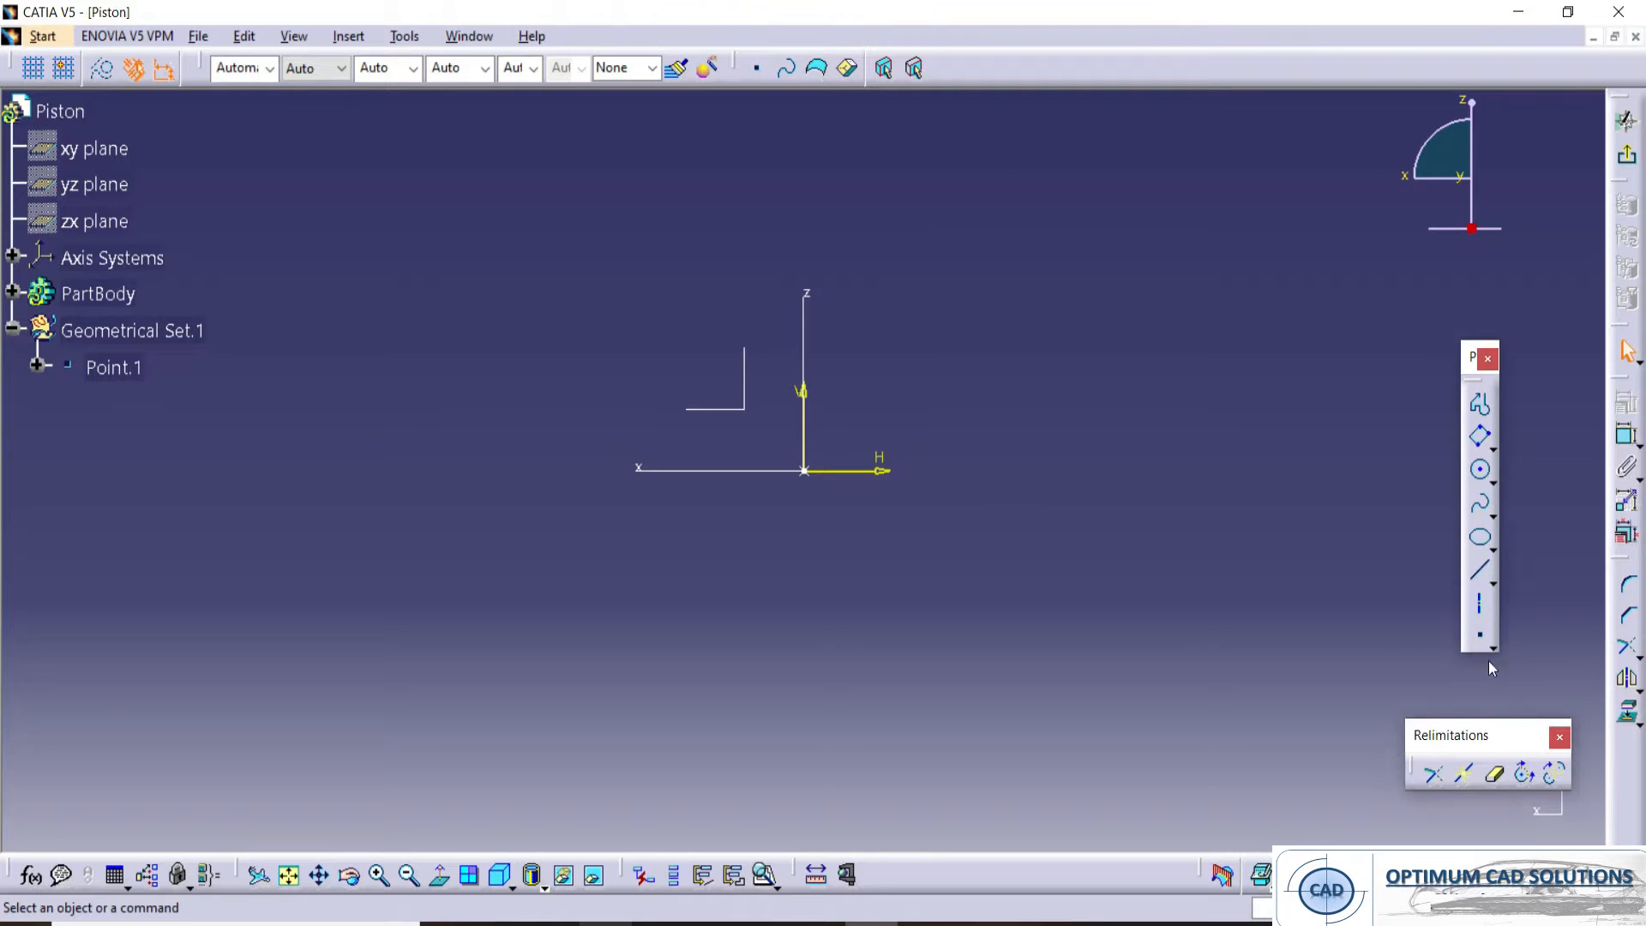
{"action": "left_click", "coordinate": [1491, 450]}
{"action": "left_click", "coordinate": [1383, 452]}
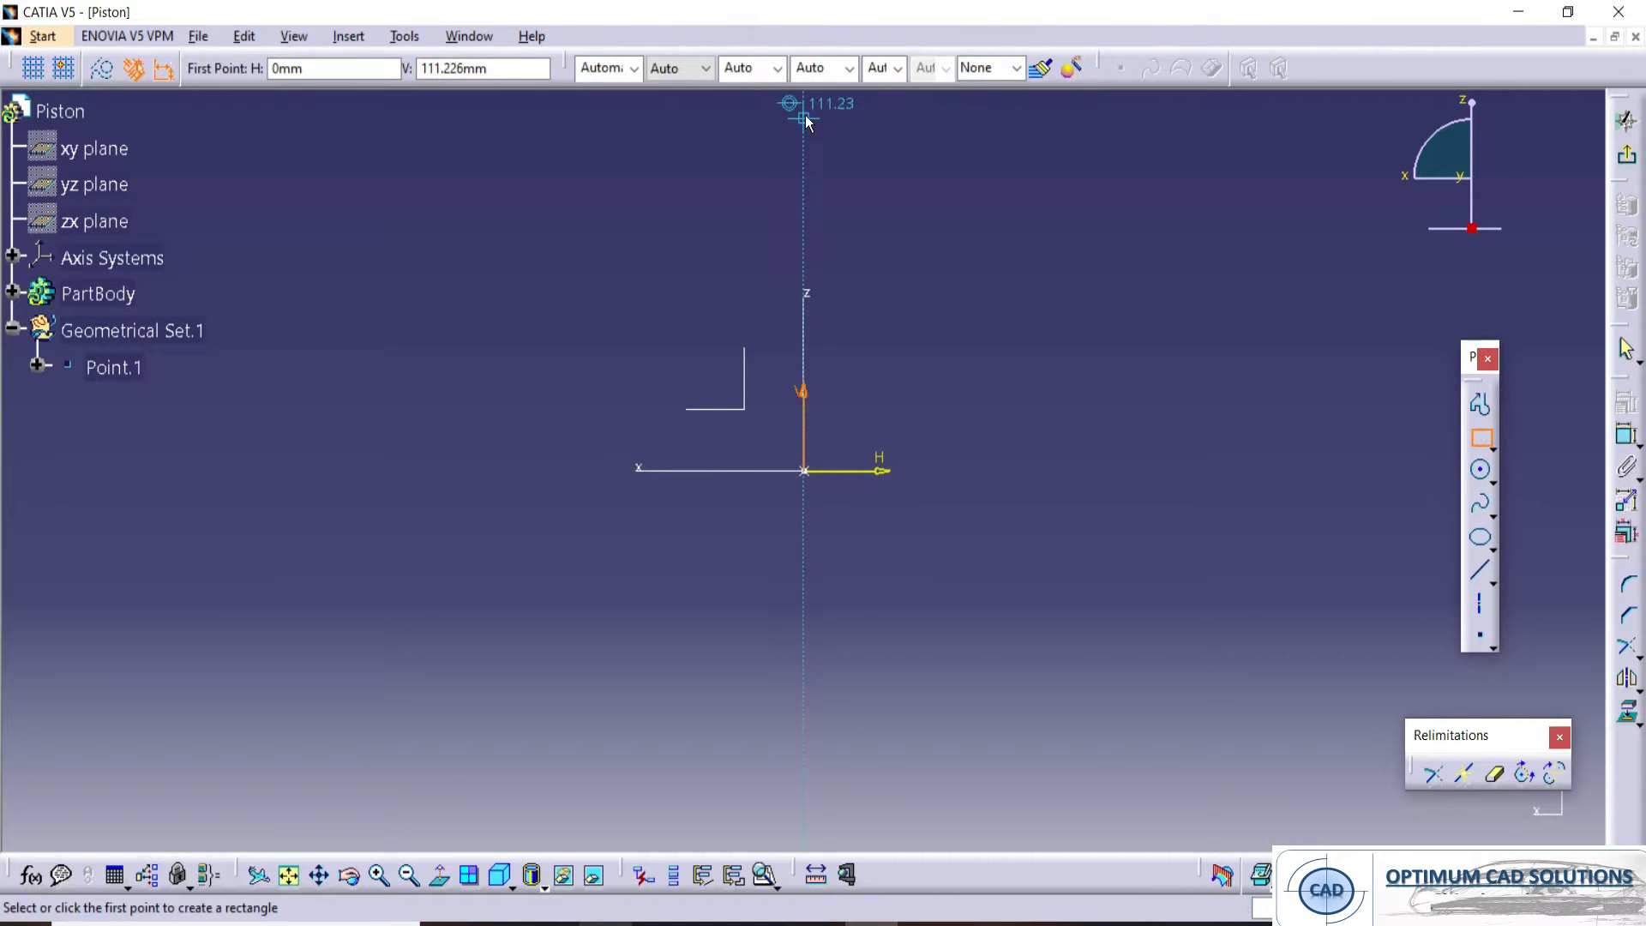
{"action": "left_click", "coordinate": [805, 113]}
{"action": "left_click", "coordinate": [571, 471]}
{"action": "left_click", "coordinate": [991, 434]}
{"action": "middle_click_drag", "start_coordinate": [952, 463], "coordinate": [1041, 523]}
{"action": "left_click", "coordinate": [1143, 453]}
- Dimension the rectangle's width and set it to 45 mm
{"action": "left_click", "coordinate": [1626, 443]}
{"action": "left_click", "coordinate": [909, 263]}
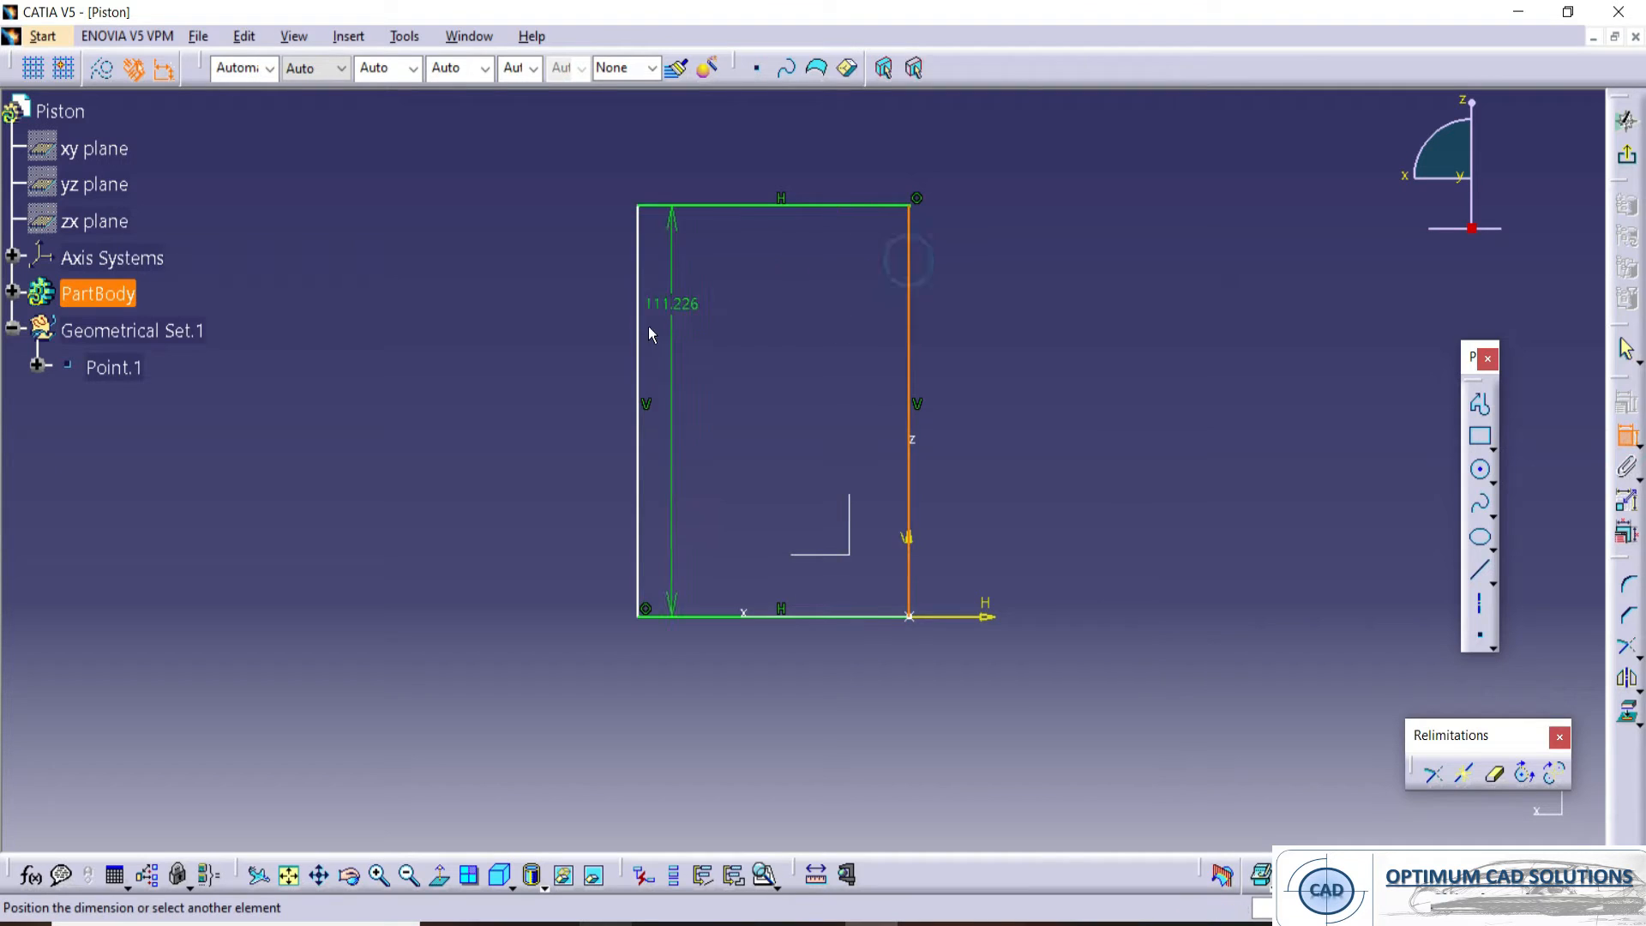
{"action": "left_click", "coordinate": [636, 355]}
{"action": "left_click", "coordinate": [745, 149]}
{"action": "double_click", "coordinate": [743, 146]}
{"action": "type", "text": "45mm"}
{"action": "key", "text": "Return"}
- Dimension the rectangle's height and set it to 80 mm
{"action": "left_click", "coordinate": [816, 204]}
{"action": "left_click", "coordinate": [801, 616]}
{"action": "left_click", "coordinate": [575, 452]}
{"action": "double_click", "coordinate": [581, 450]}
{"action": "type", "text": "80"}
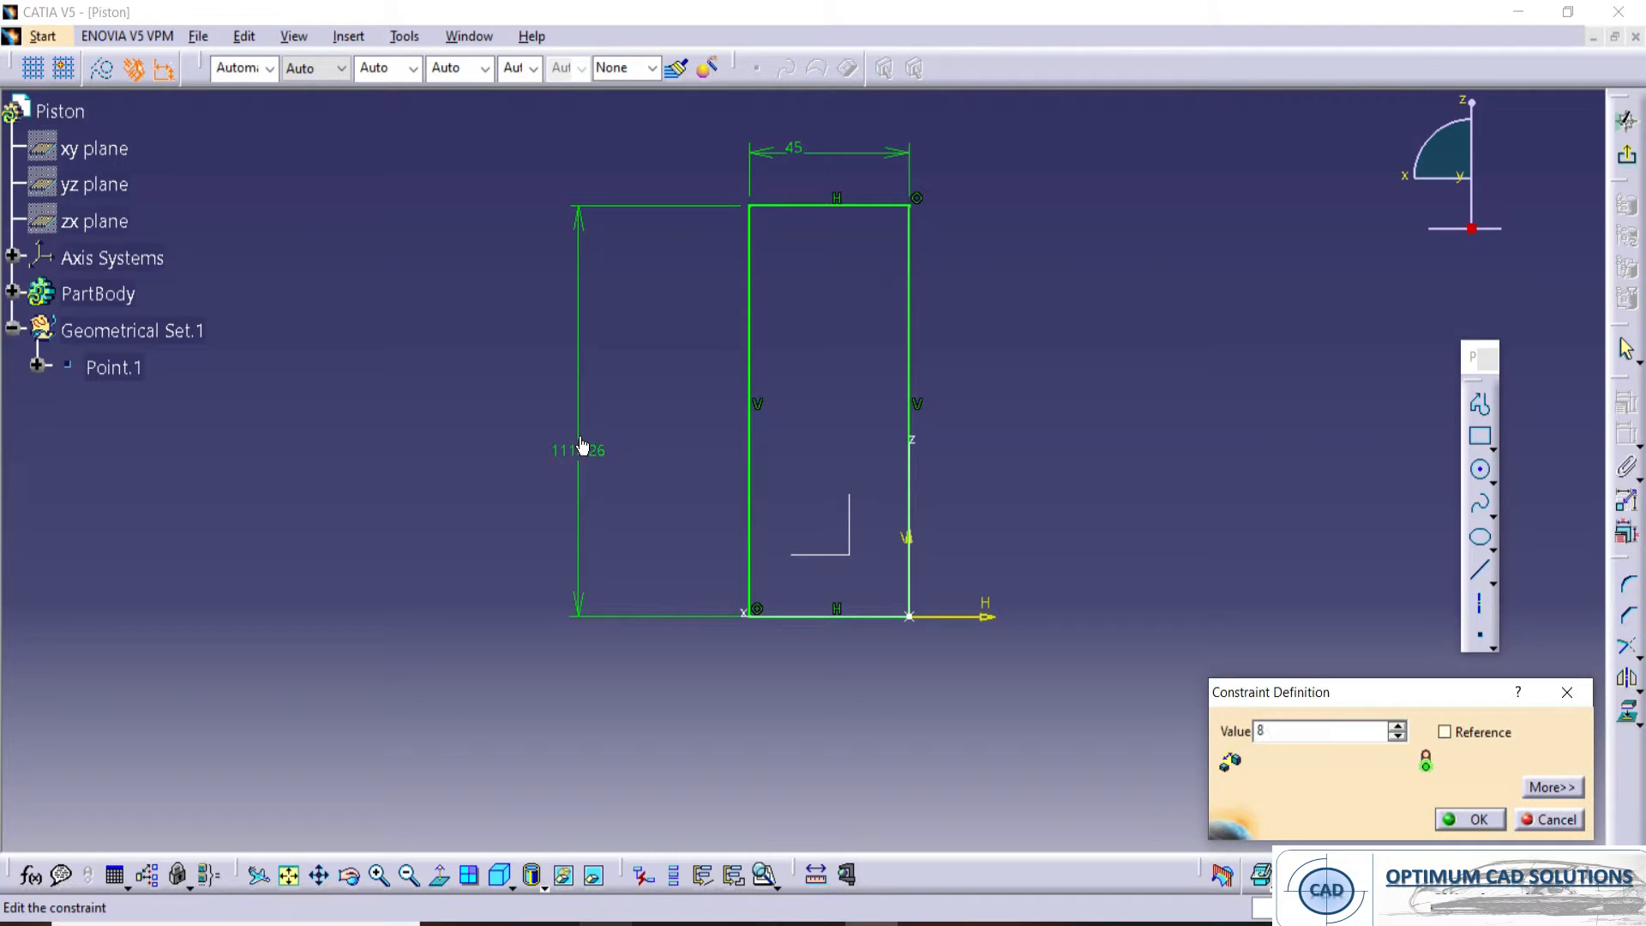
{"action": "key", "text": "Return"}
- Check the skirt dimensions in the PDF drawing and sketch a vertical line up from the rectangle's bottom edge with a short horizontal line inward
{"action": "key", "text": "alt+Tab"}
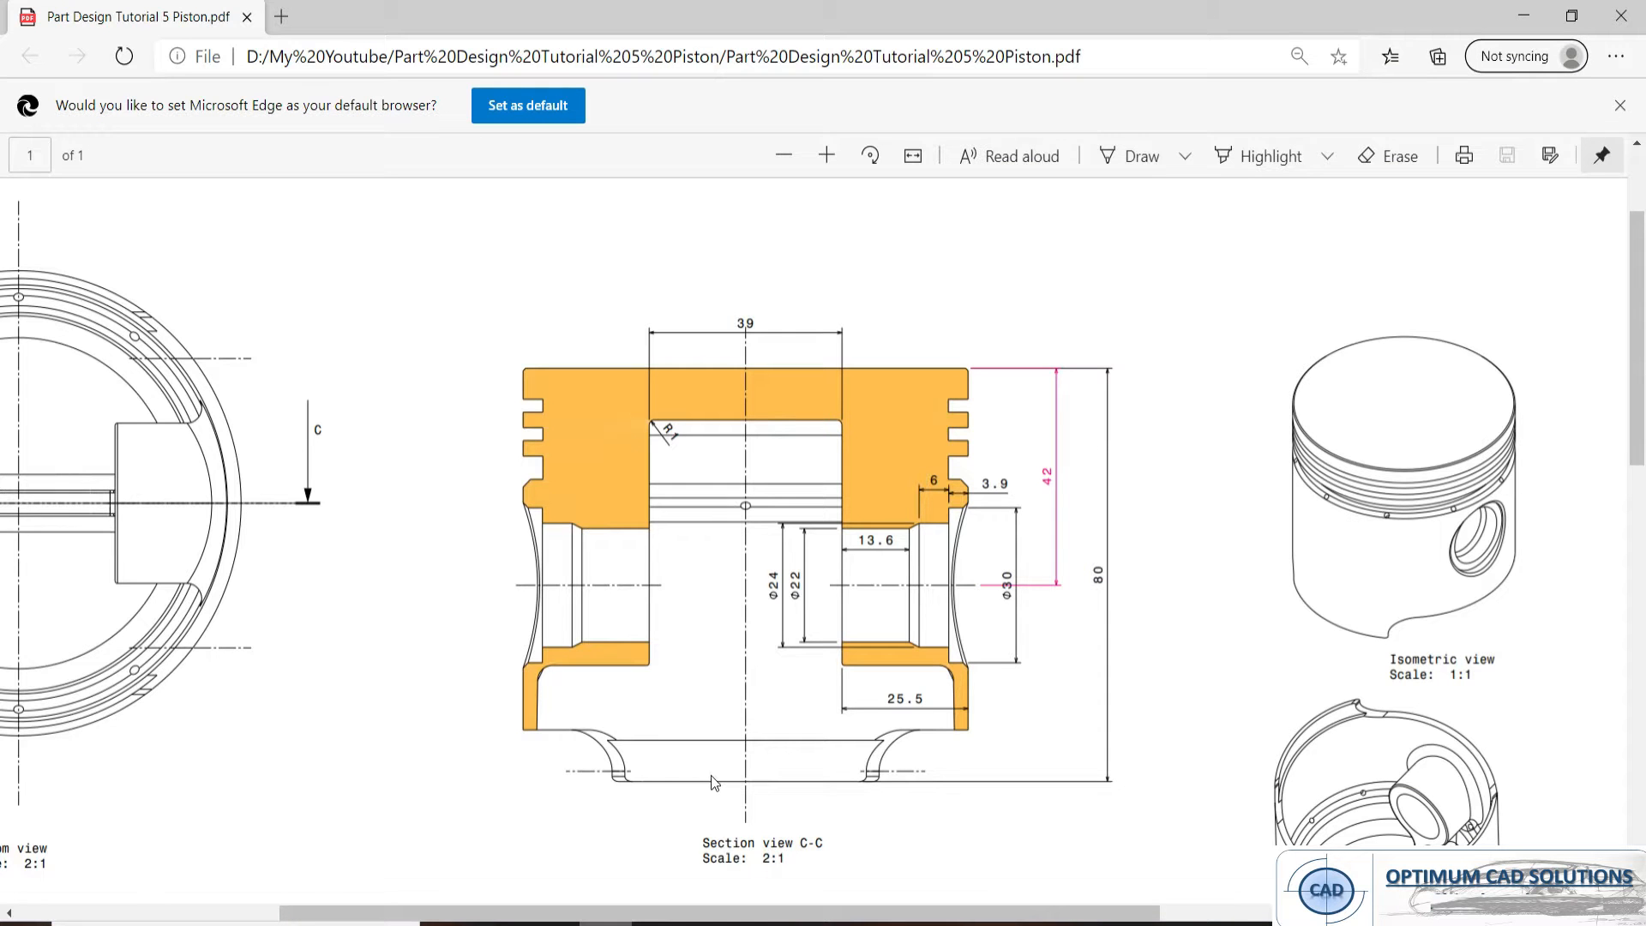
{"action": "scroll", "coordinate": [687, 629], "scroll_direction": "down", "scroll_amount": 10}
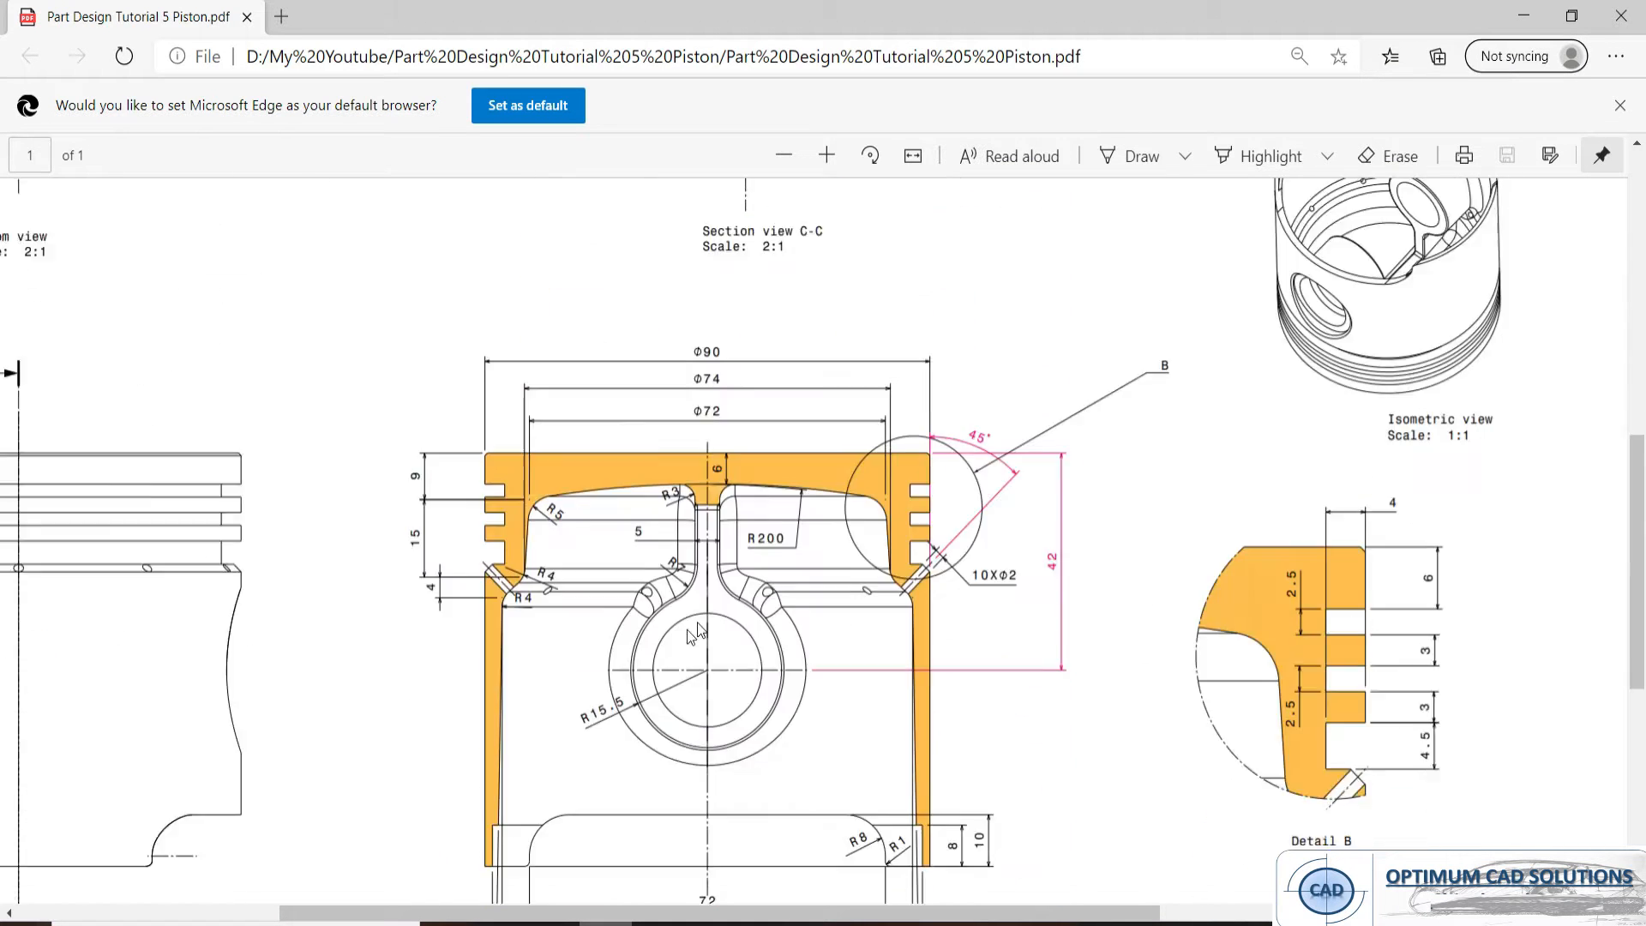
{"action": "scroll", "coordinate": [615, 566], "scroll_direction": "up", "scroll_amount": 2}
{"action": "scroll", "coordinate": [587, 576], "scroll_direction": "up", "scroll_amount": 1}
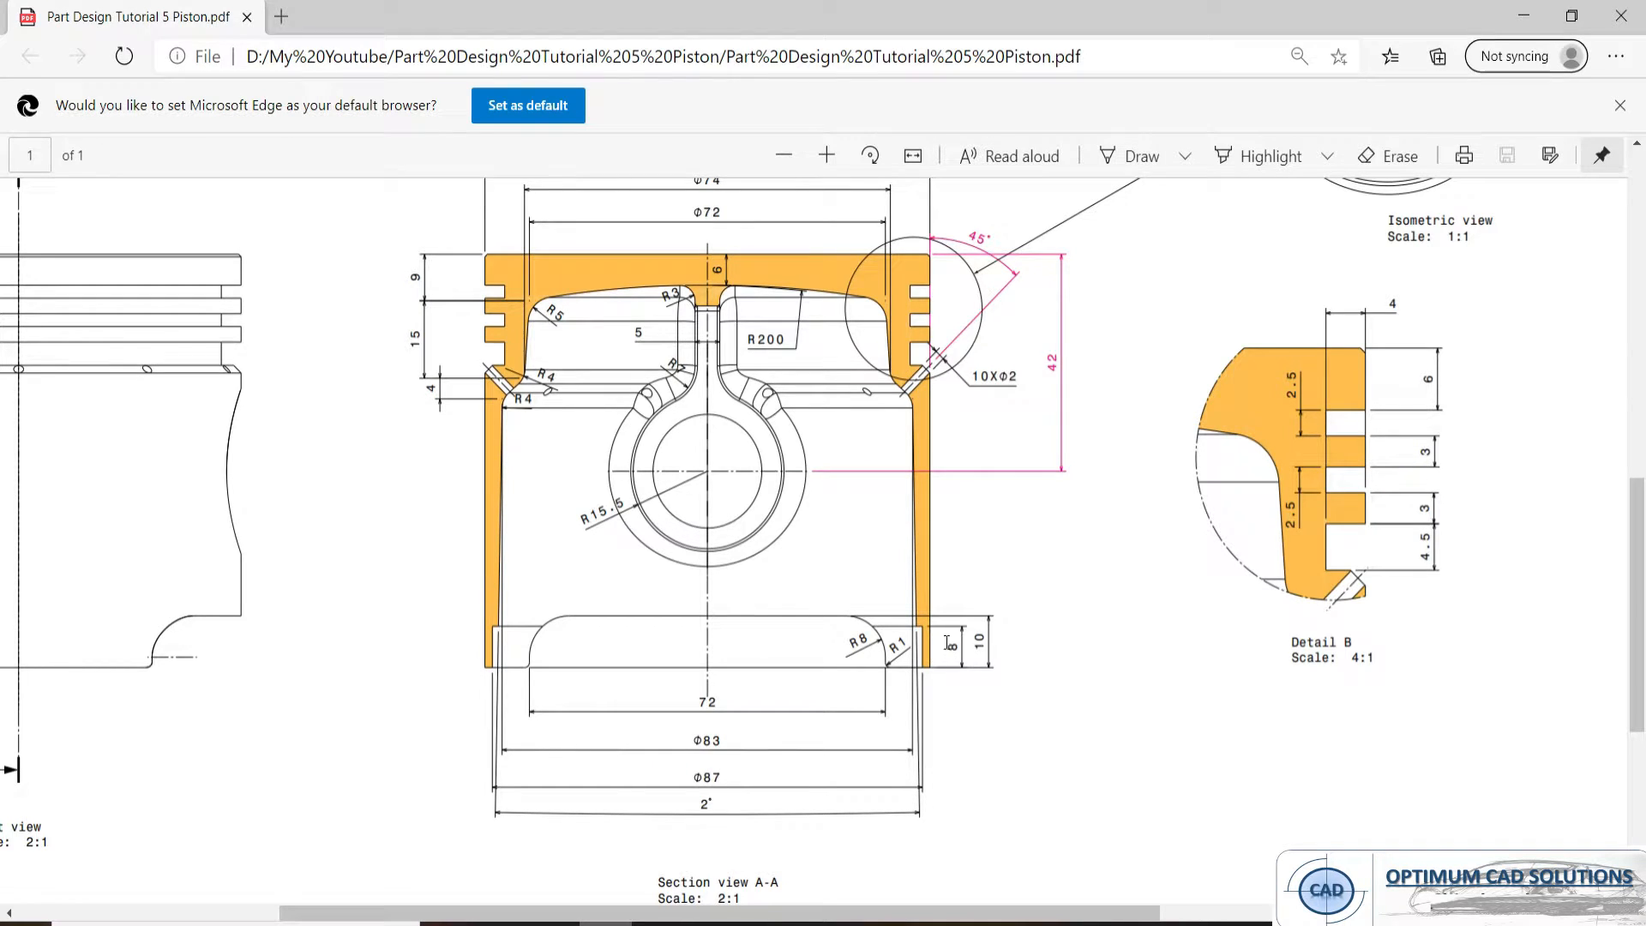
{"action": "key", "text": "alt+Tab"}
{"action": "left_click", "coordinate": [1480, 437]}
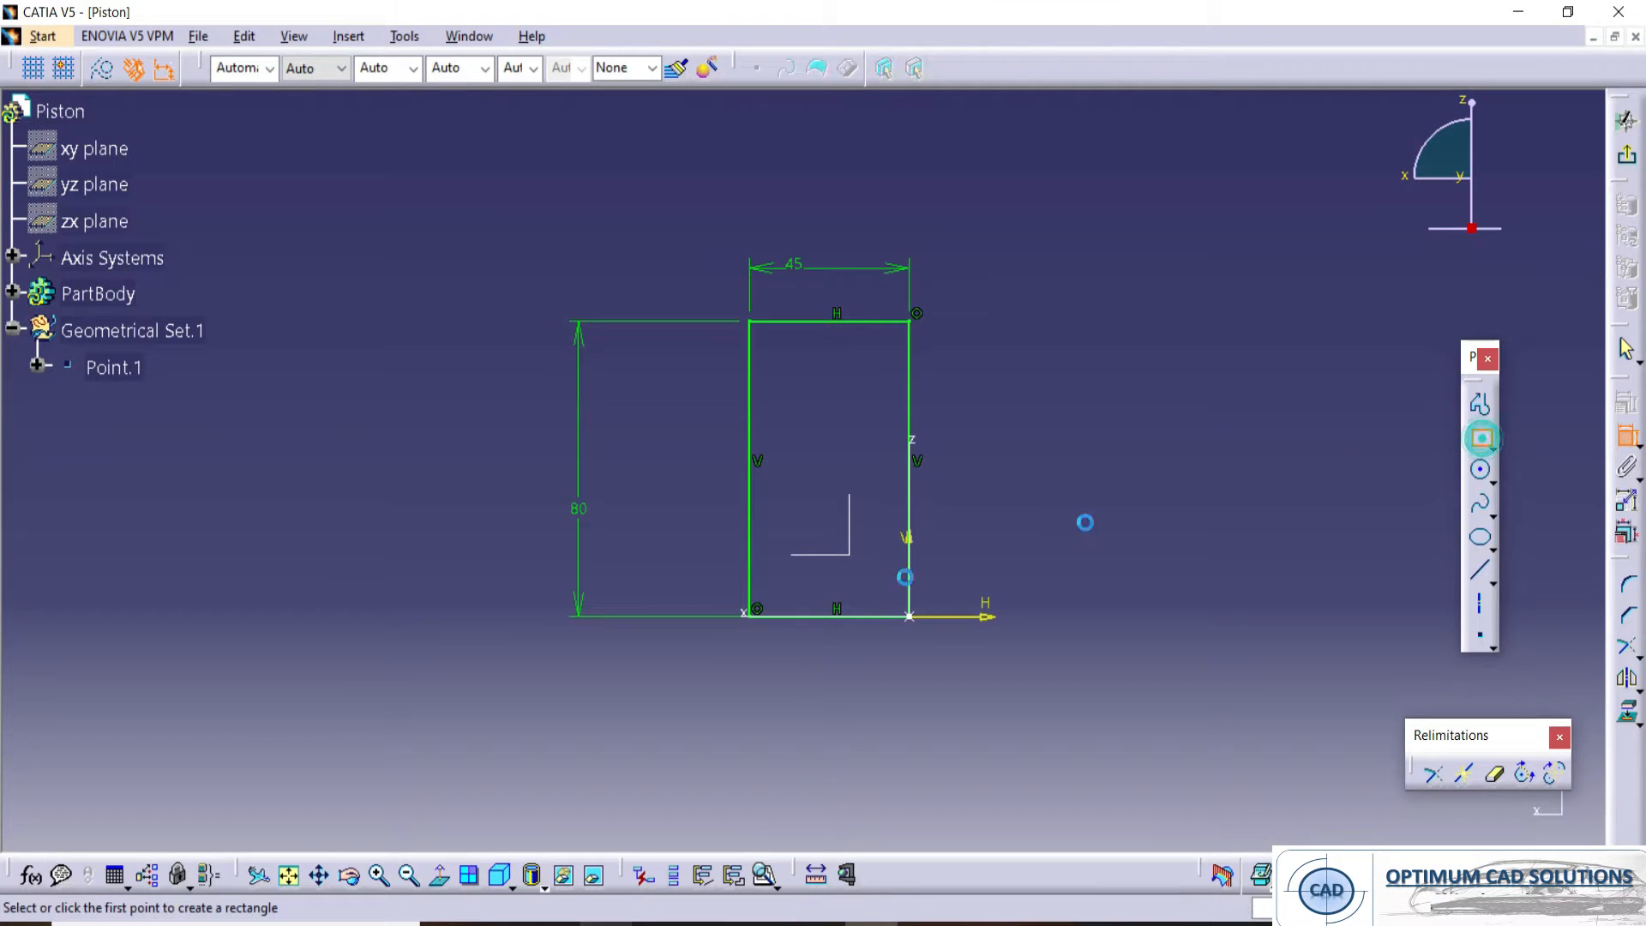
{"action": "left_click", "coordinate": [1480, 406]}
{"action": "middle_click_drag", "start_coordinate": [759, 590], "coordinate": [753, 516]}
{"action": "middle_click_drag", "start_coordinate": [726, 780], "coordinate": [743, 593]}
{"action": "left_click", "coordinate": [720, 612]}
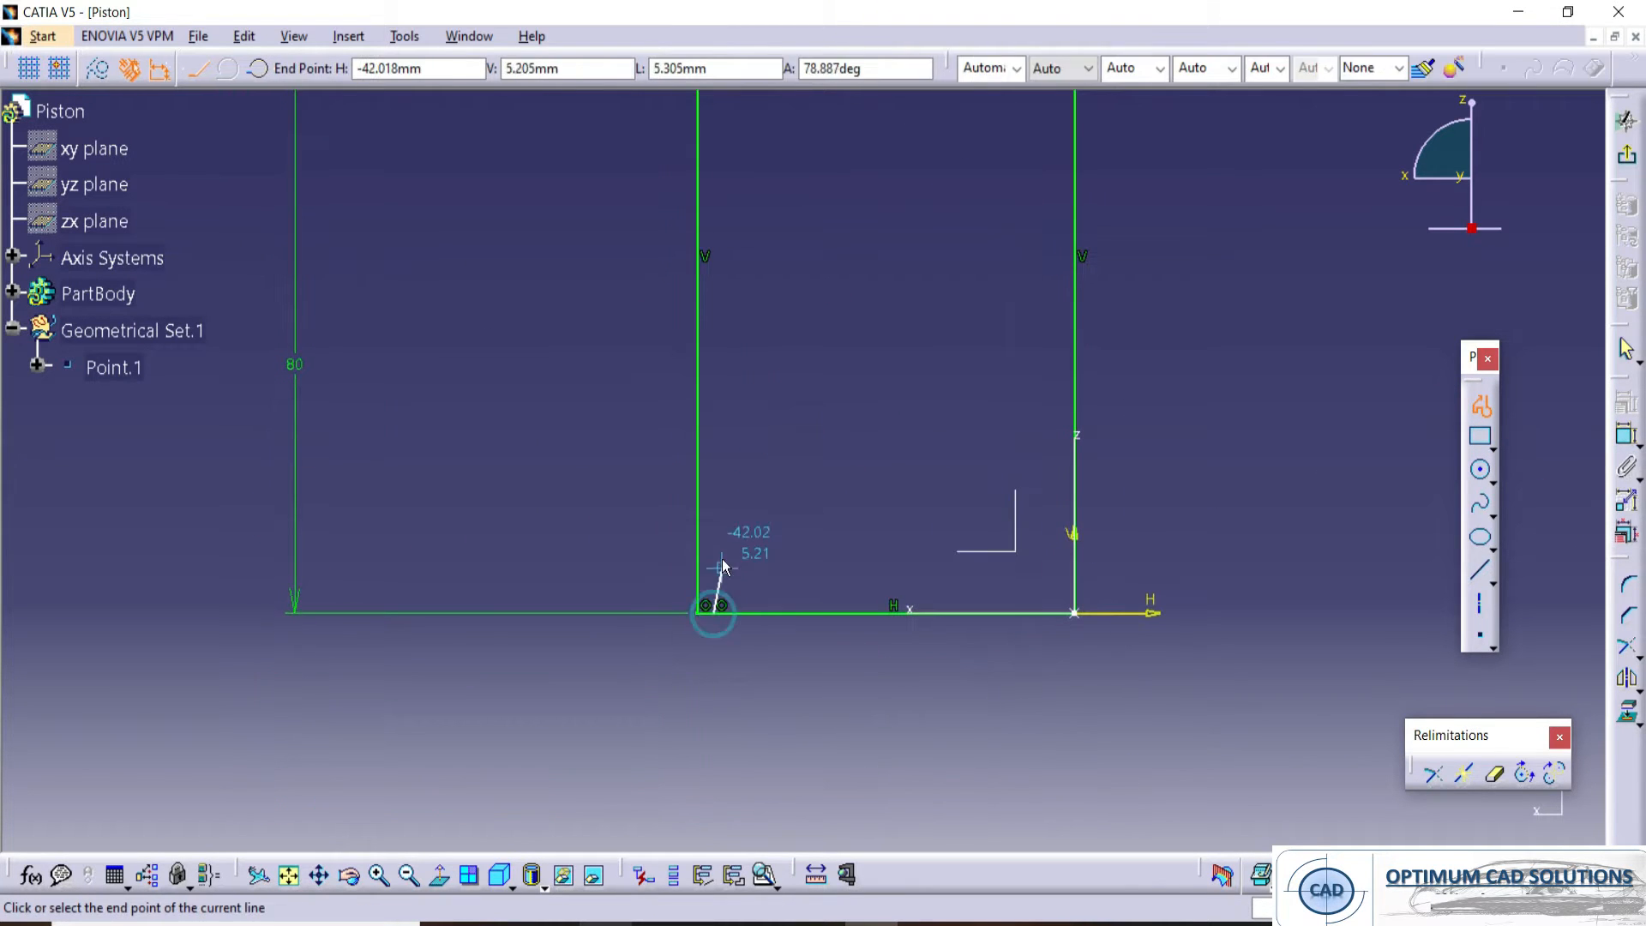
{"action": "left_click", "coordinate": [714, 543]}
{"action": "double_click", "coordinate": [774, 544]}
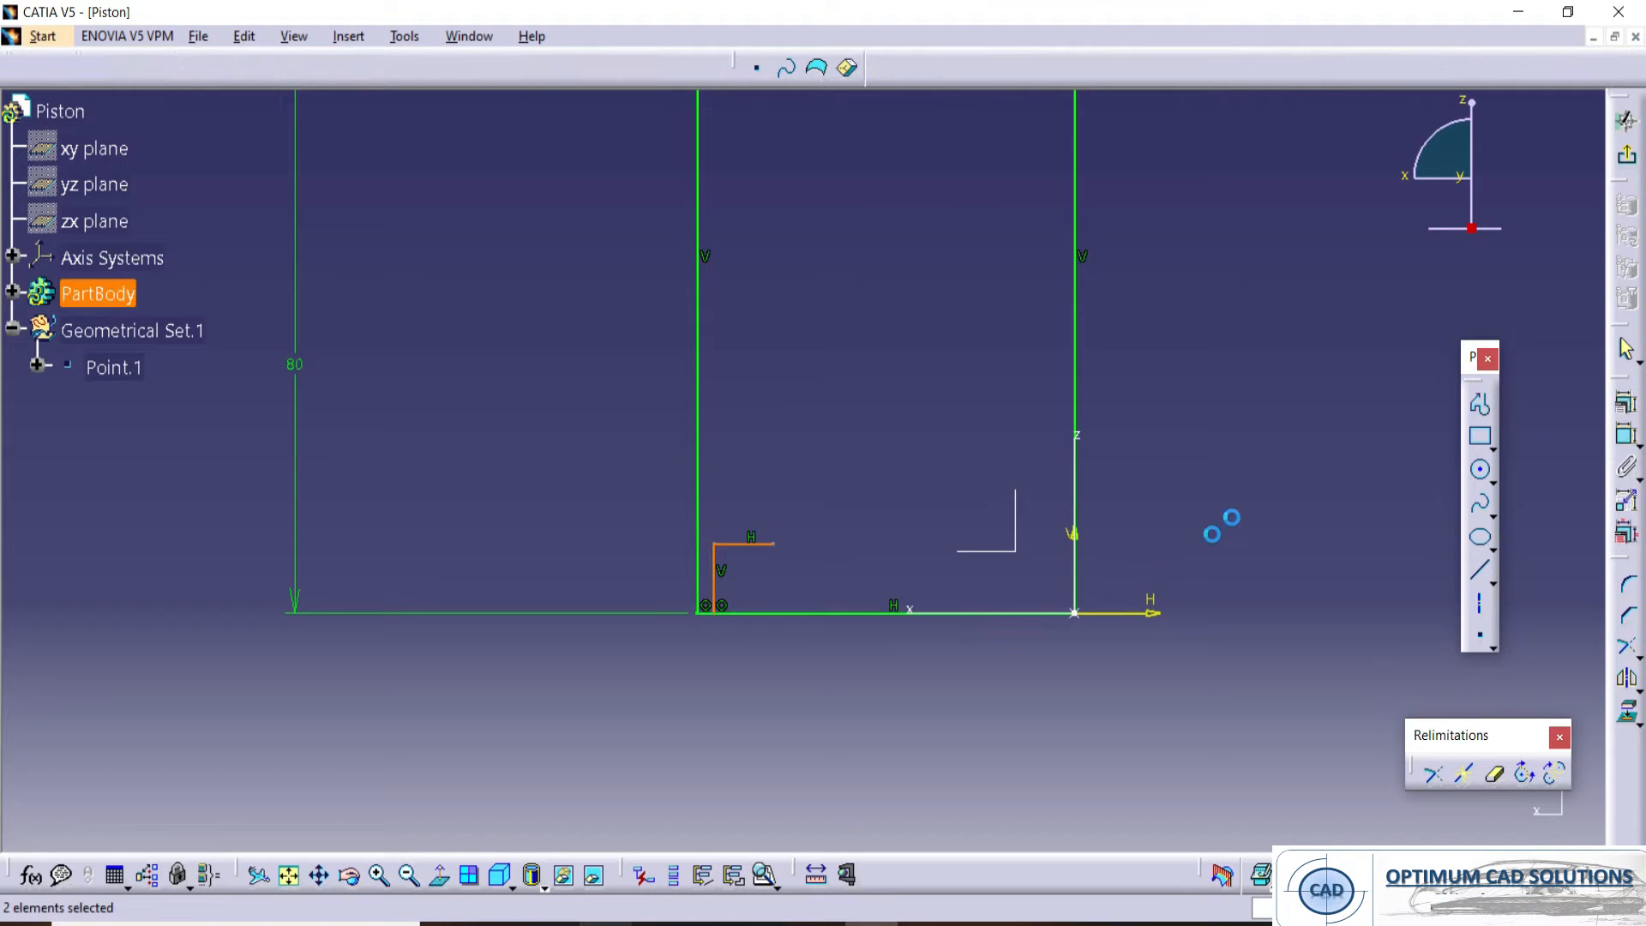
- Dimension the short vertical line at the bottom edge to 8 mm
{"action": "left_click", "coordinate": [1626, 438]}
{"action": "left_click", "coordinate": [714, 570]}
{"action": "left_click", "coordinate": [612, 542]}
{"action": "double_click", "coordinate": [612, 542]}
{"action": "type", "text": "8mm"}
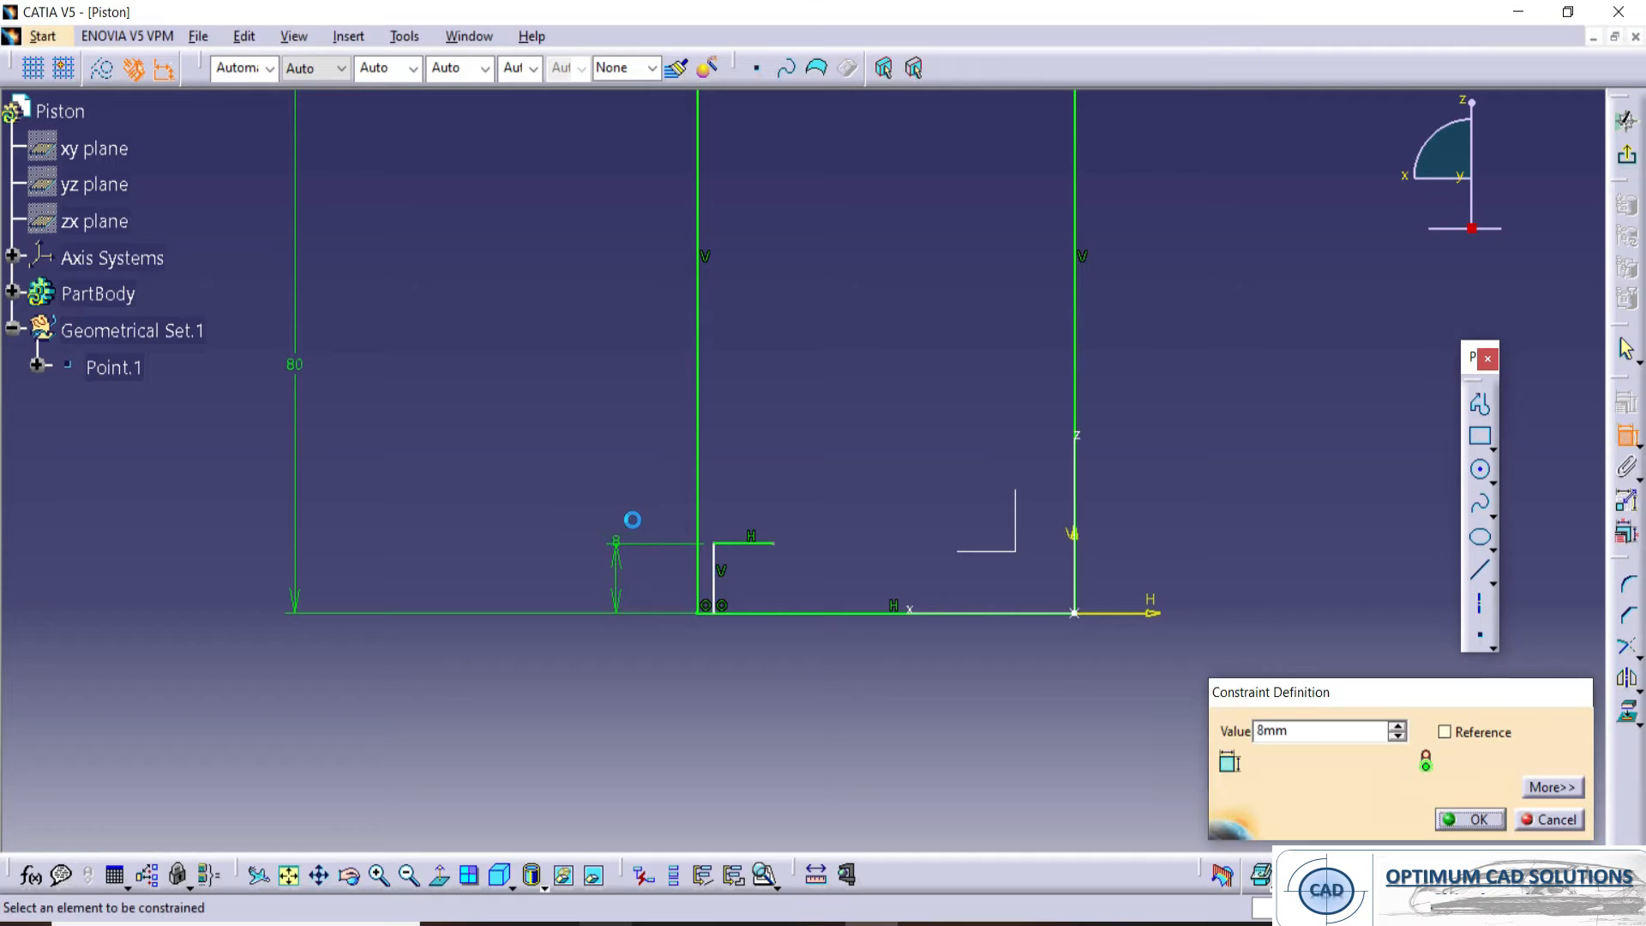
{"action": "key", "text": "Return"}
- Dimension the distance from the short vertical line to the rectangle's centre-axis side and set it to 87/2 mm
{"action": "left_click", "coordinate": [717, 561]}
{"action": "left_click", "coordinate": [1076, 330]}
{"action": "middle_click_drag", "start_coordinate": [902, 586], "coordinate": [891, 515]}
{"action": "middle_click_drag", "start_coordinate": [847, 618], "coordinate": [849, 605], "text": "ctrl"}
{"action": "left_click", "coordinate": [847, 606]}
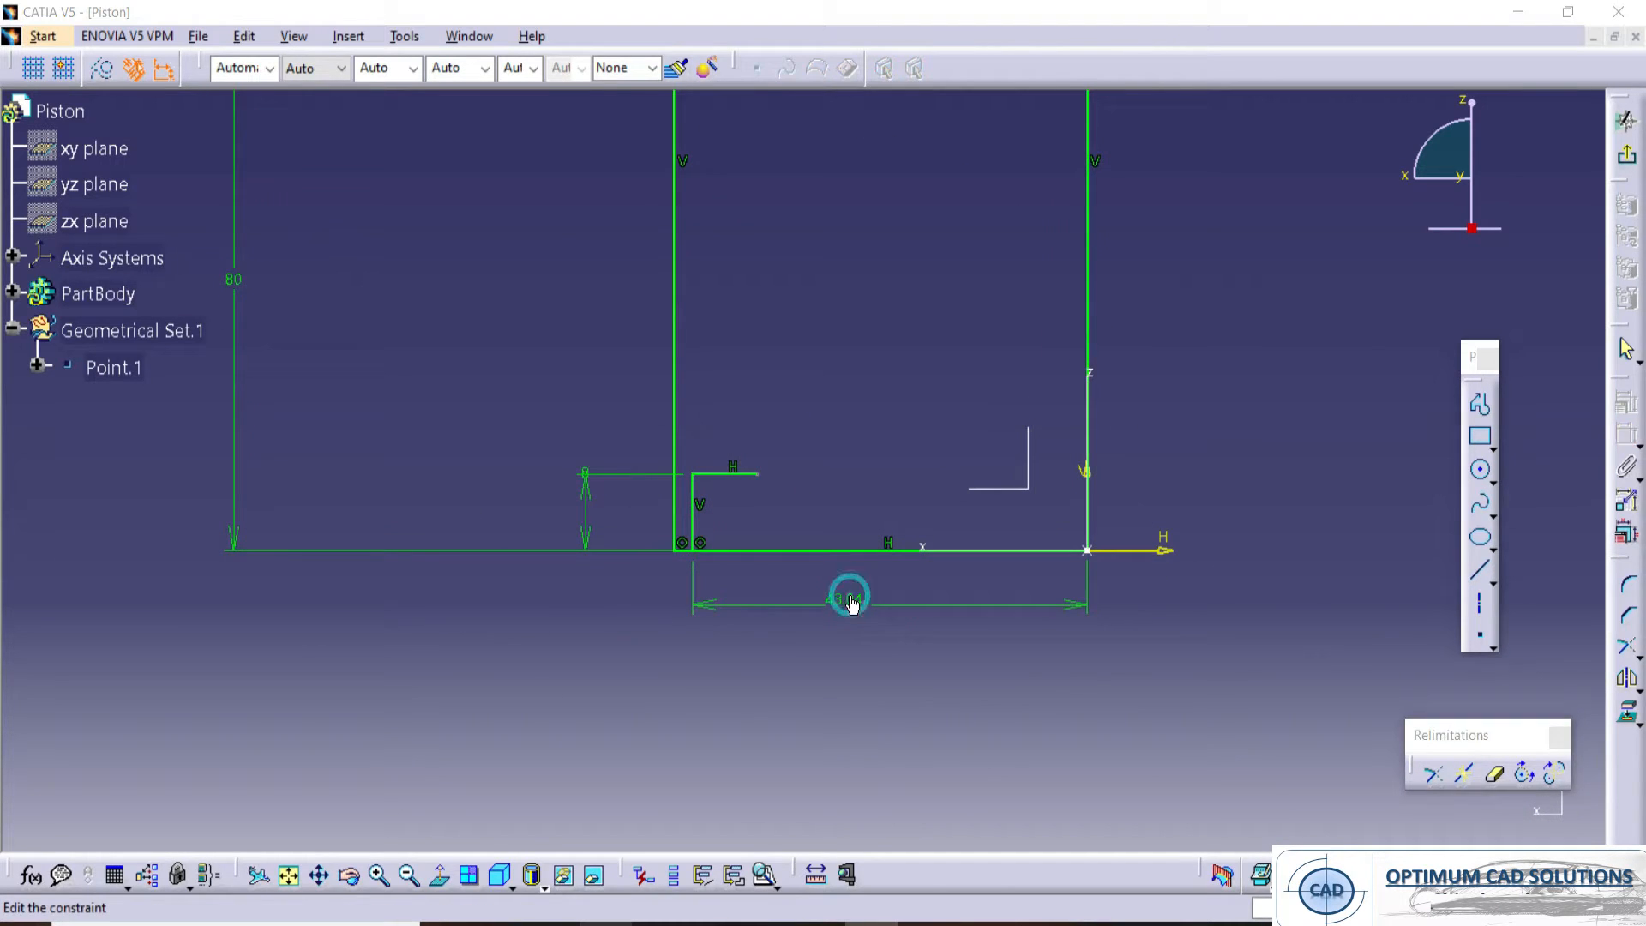
{"action": "double_click", "coordinate": [849, 598]}
{"action": "type", "text": "87/2"}
{"action": "key", "text": "Return"}
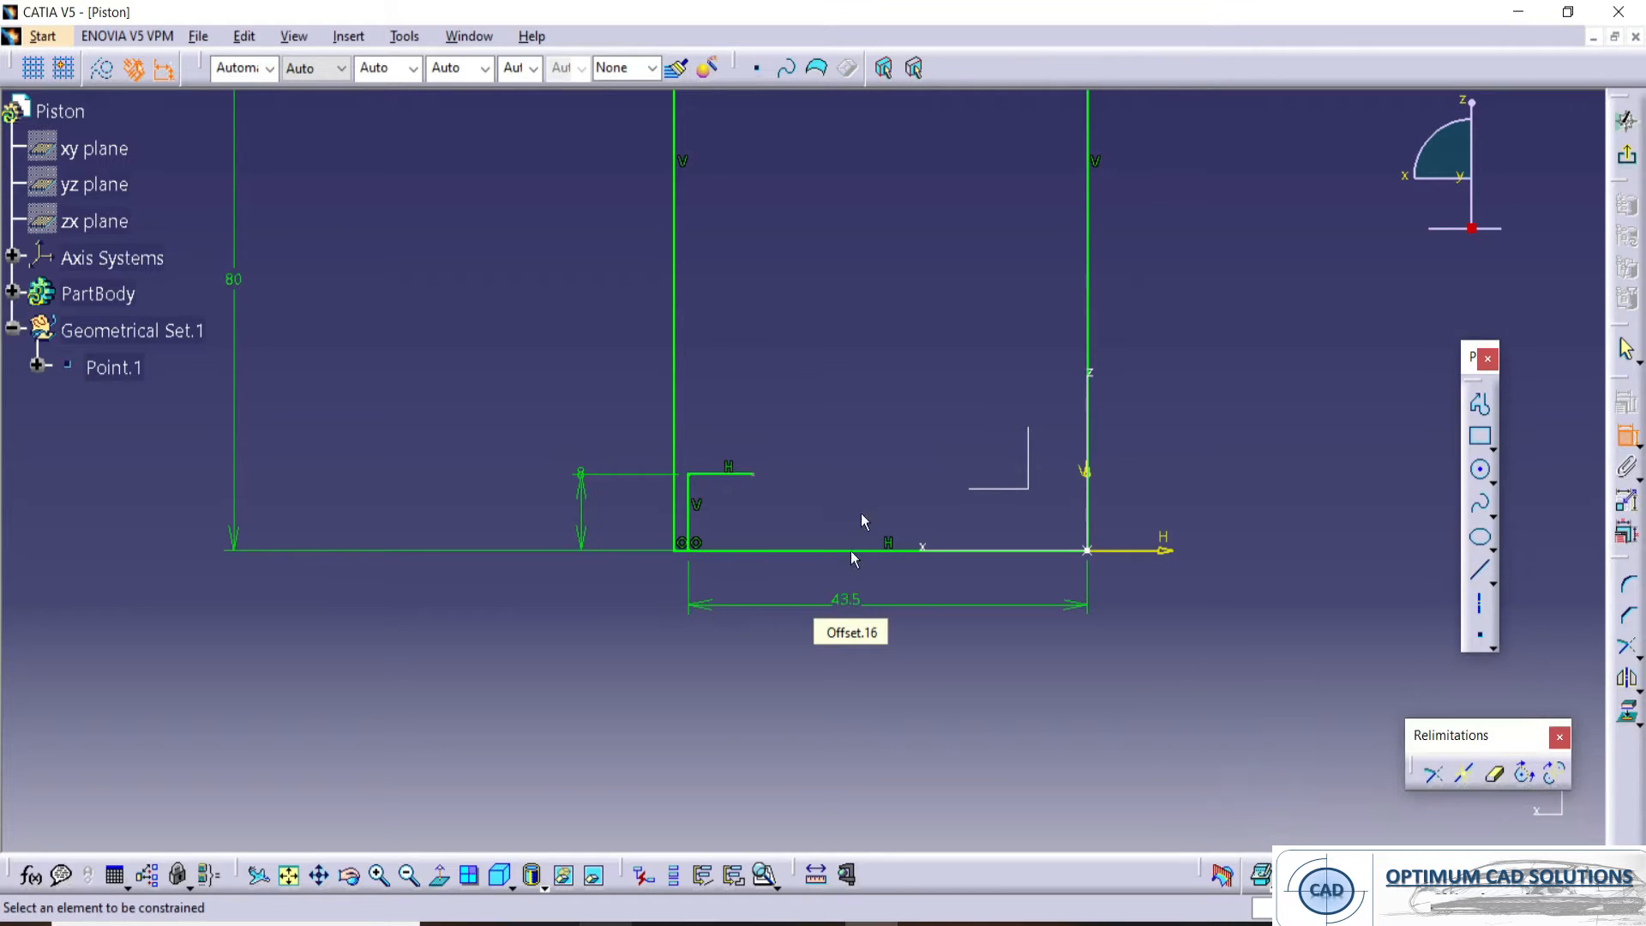
- Sketch a slanted line from the short horizontal line up into the rectangle's upper part
{"action": "middle_click_drag", "start_coordinate": [790, 415], "coordinate": [788, 442]}
{"action": "key", "text": "alt+Tab"}
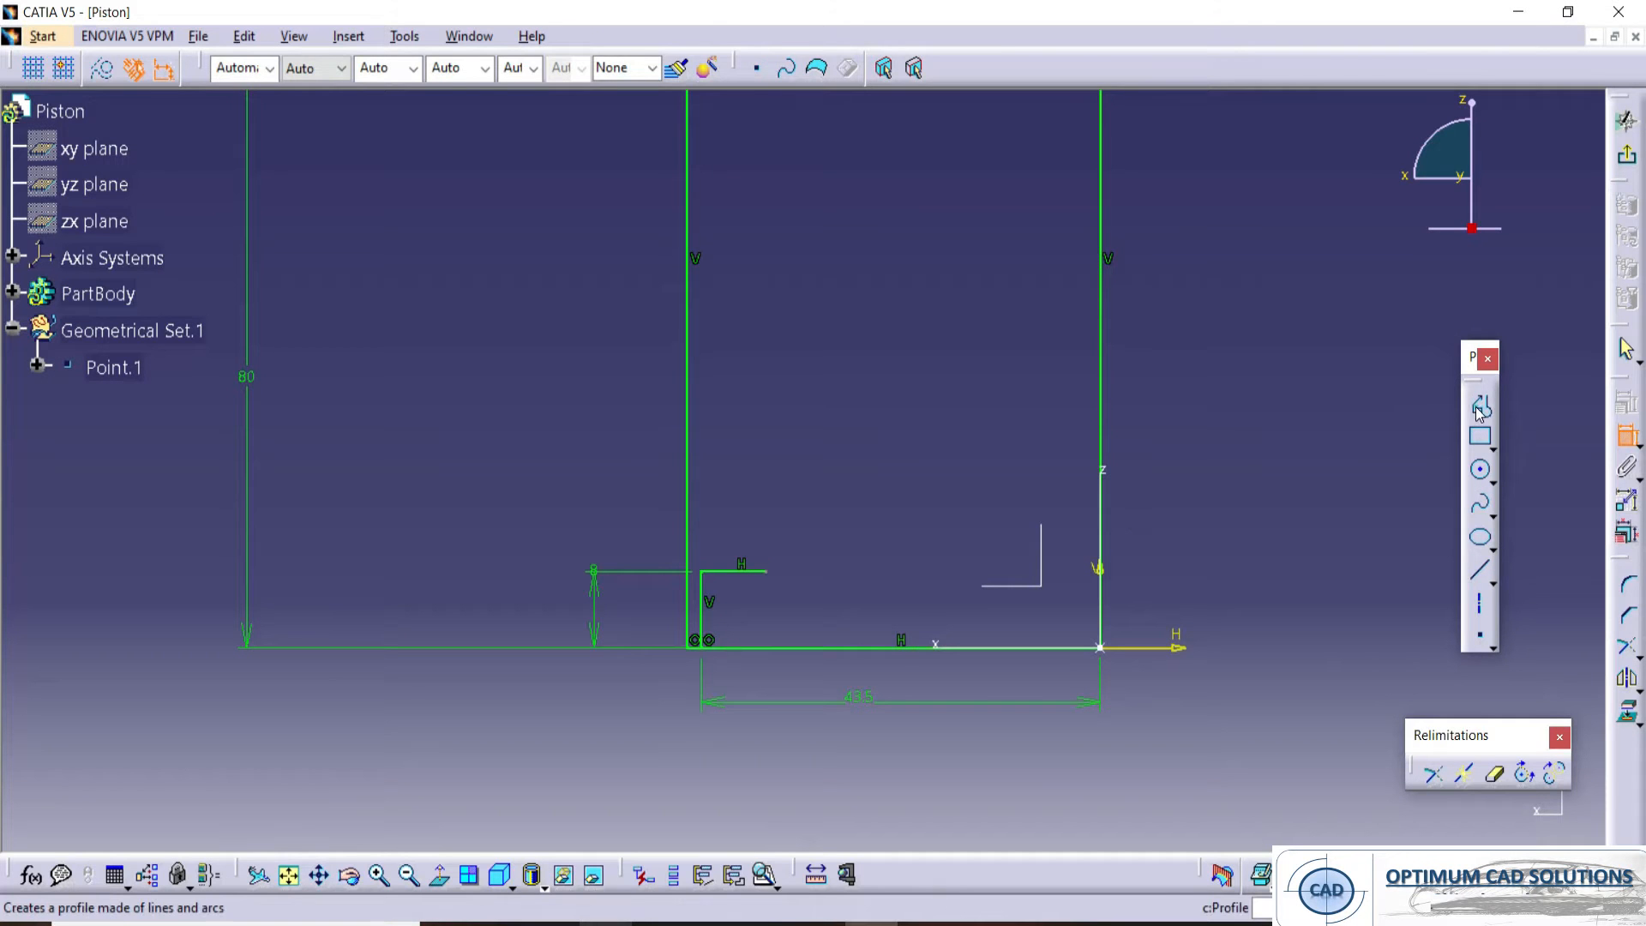
{"action": "left_click", "coordinate": [1480, 406]}
{"action": "left_click", "coordinate": [701, 571]}
{"action": "middle_click_drag", "start_coordinate": [750, 272], "coordinate": [730, 607]}
{"action": "left_click", "coordinate": [739, 455]}
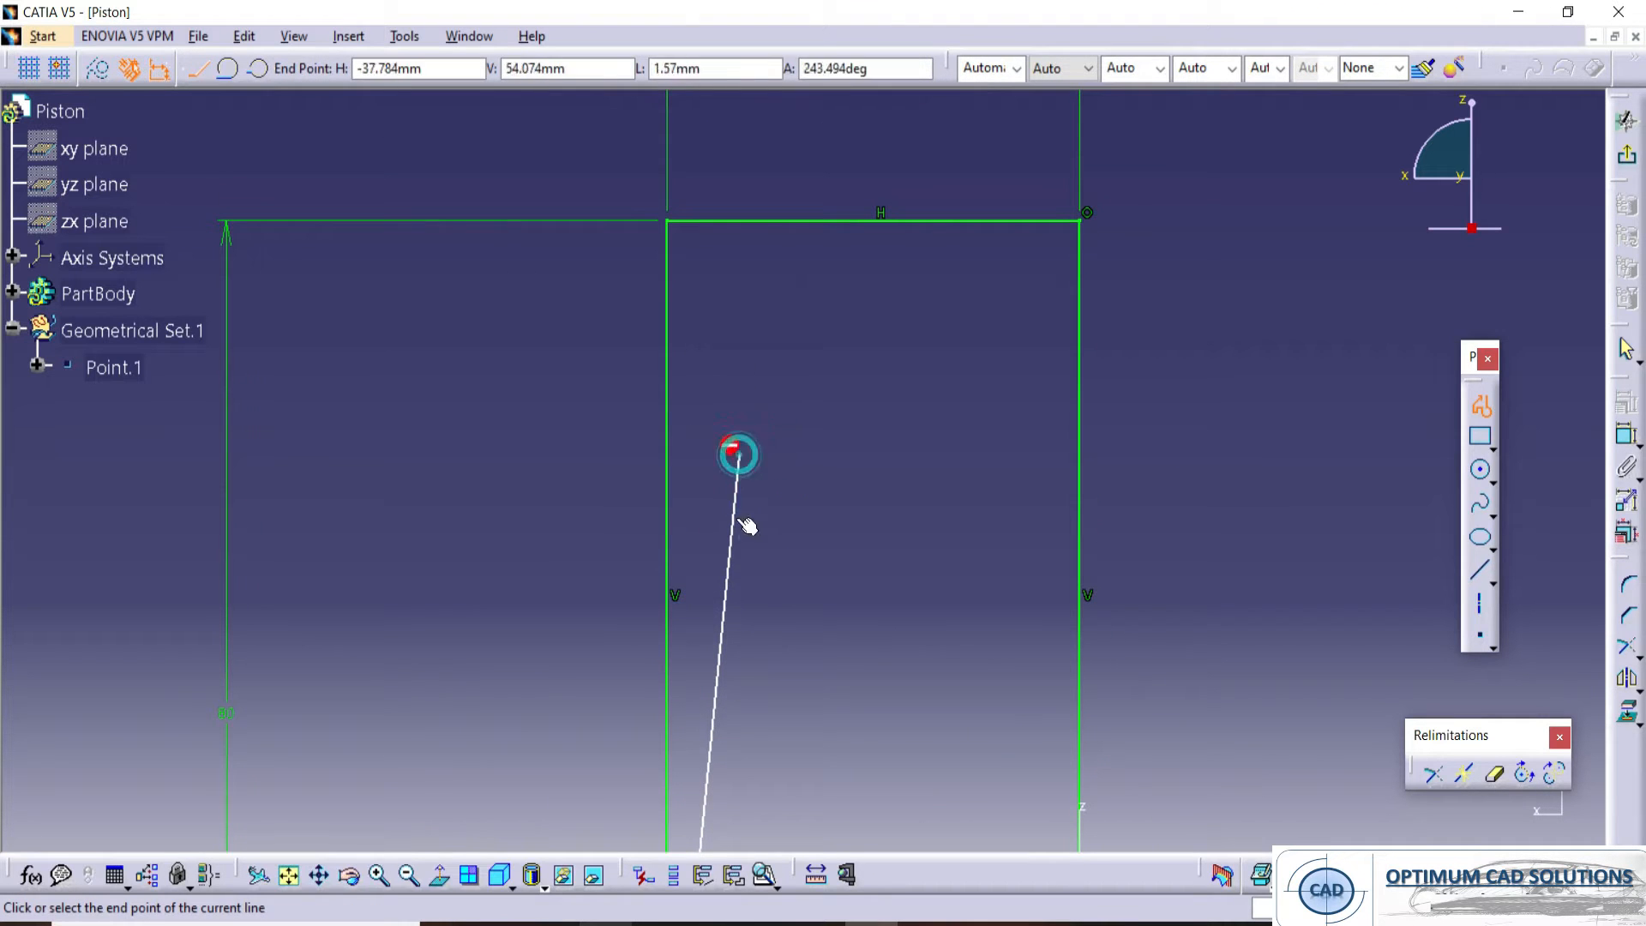
{"action": "key", "text": "Escape"}
{"action": "middle_click_drag", "start_coordinate": [995, 555], "coordinate": [1006, 492]}
{"action": "left_click", "coordinate": [1271, 466]}
- Dimension the distance from the slanted line's upper endpoint to the rectangle's centre-axis side and set it to 83/2 mm
{"action": "left_click", "coordinate": [1622, 434]}
{"action": "left_click", "coordinate": [751, 394]}
{"action": "left_click", "coordinate": [1090, 367]}
{"action": "scroll", "coordinate": [836, 413], "scroll_direction": "down", "scroll_amount": 2}
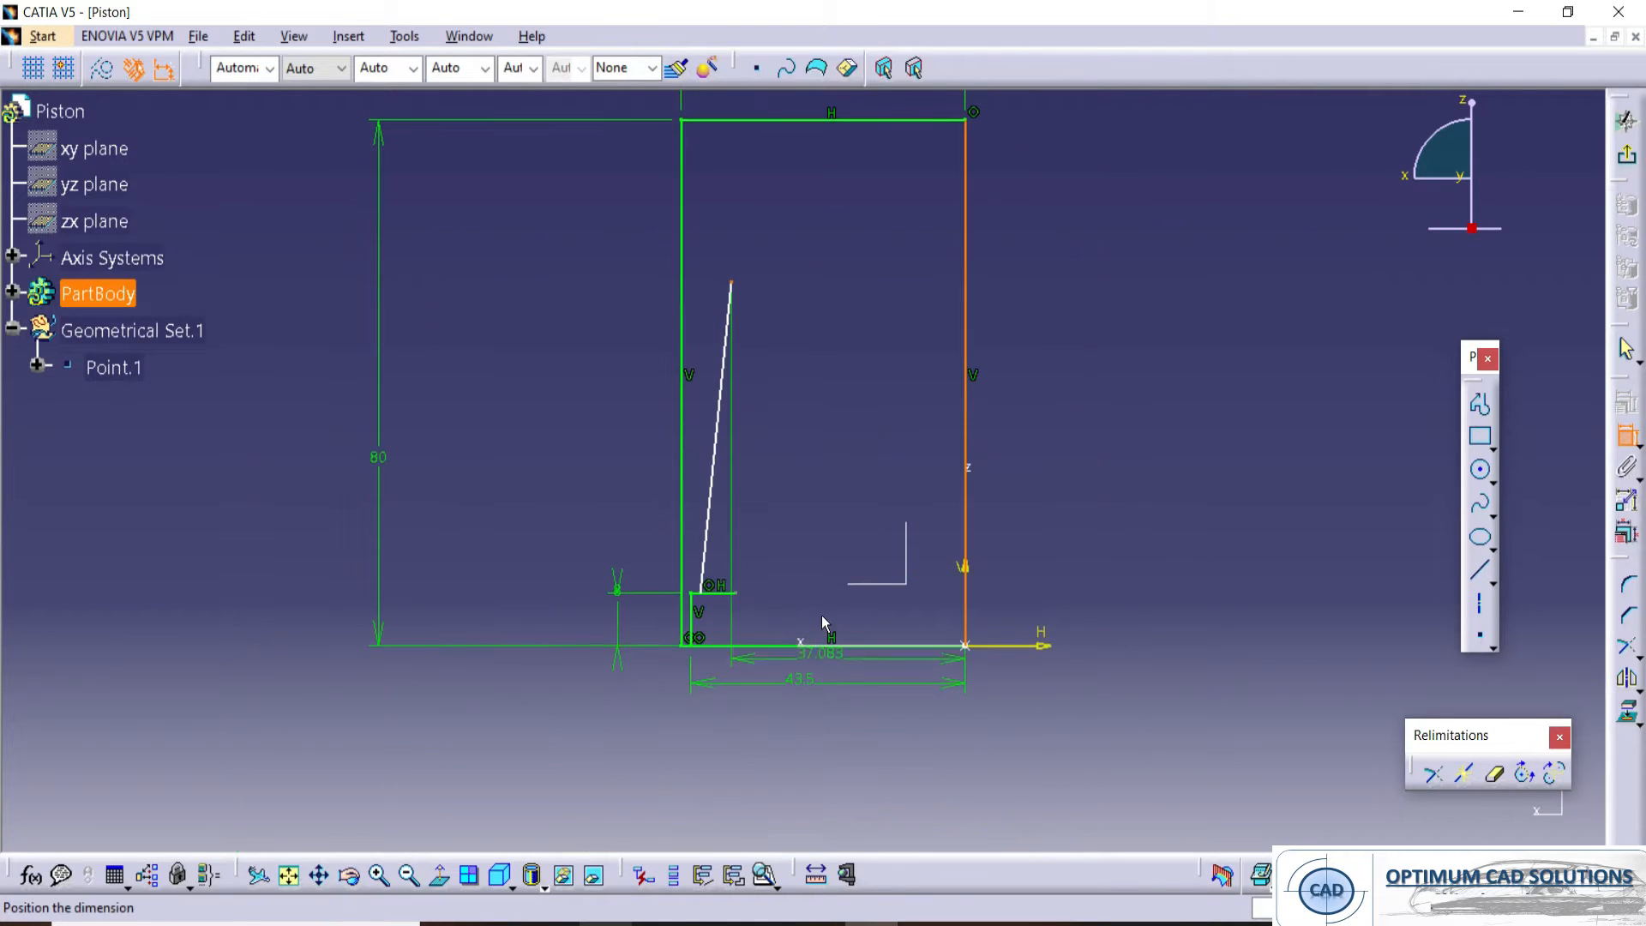
{"action": "left_click", "coordinate": [820, 567]}
{"action": "double_click", "coordinate": [820, 567]}
{"action": "type", "text": "83"}
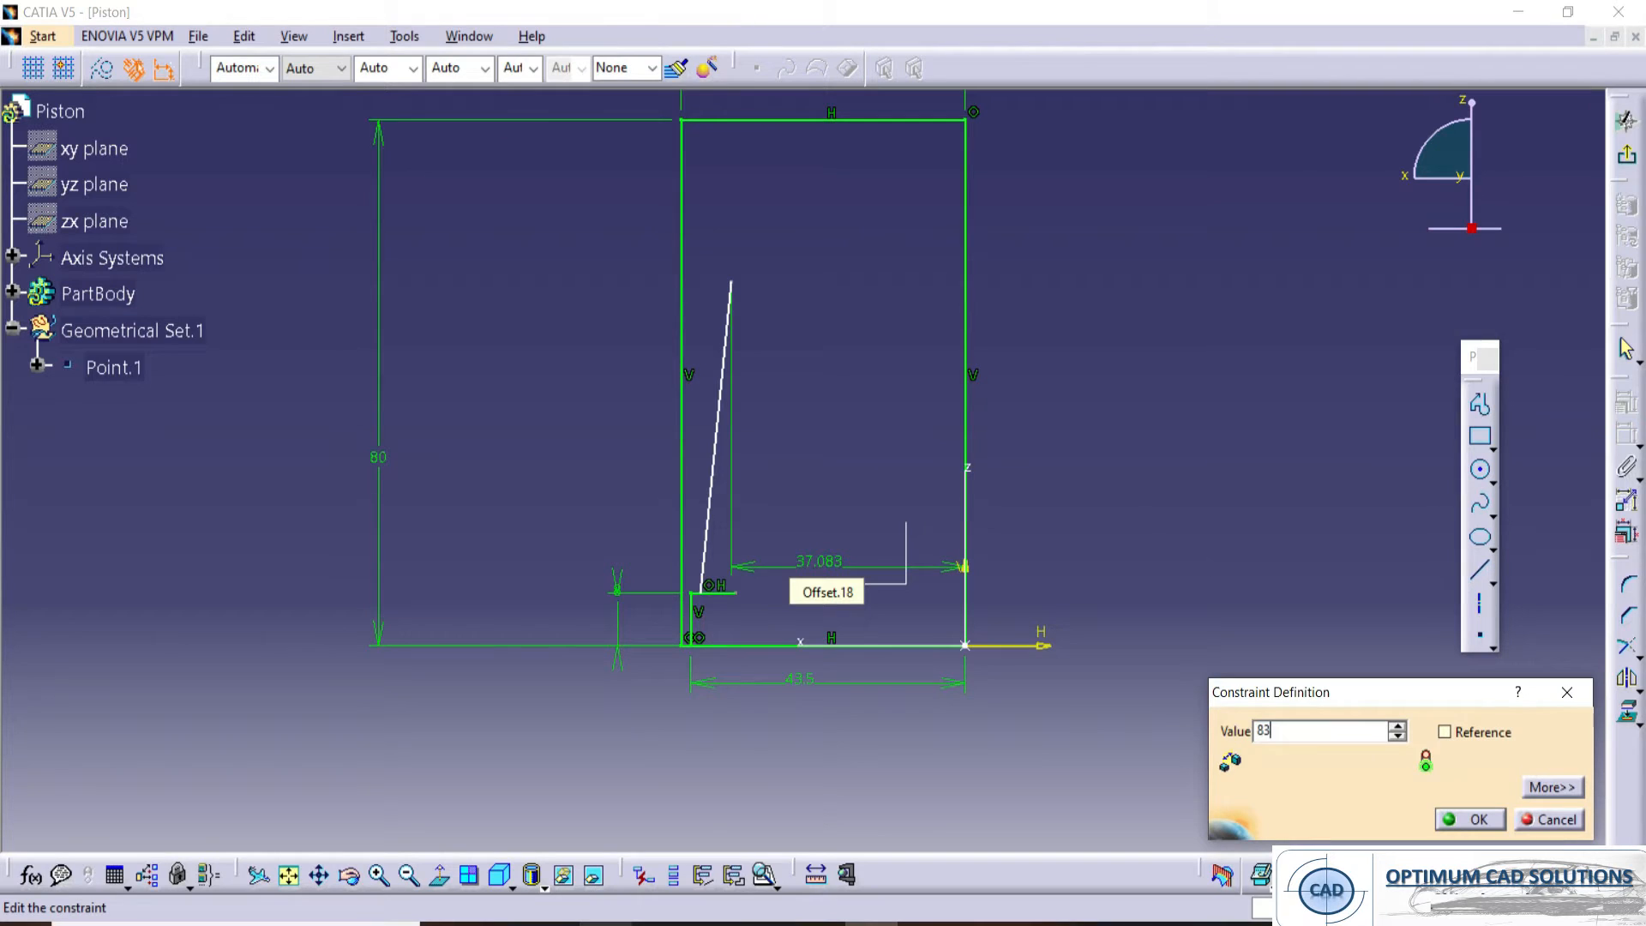
{"action": "type", "text": "/2"}
{"action": "key", "text": "Return"}
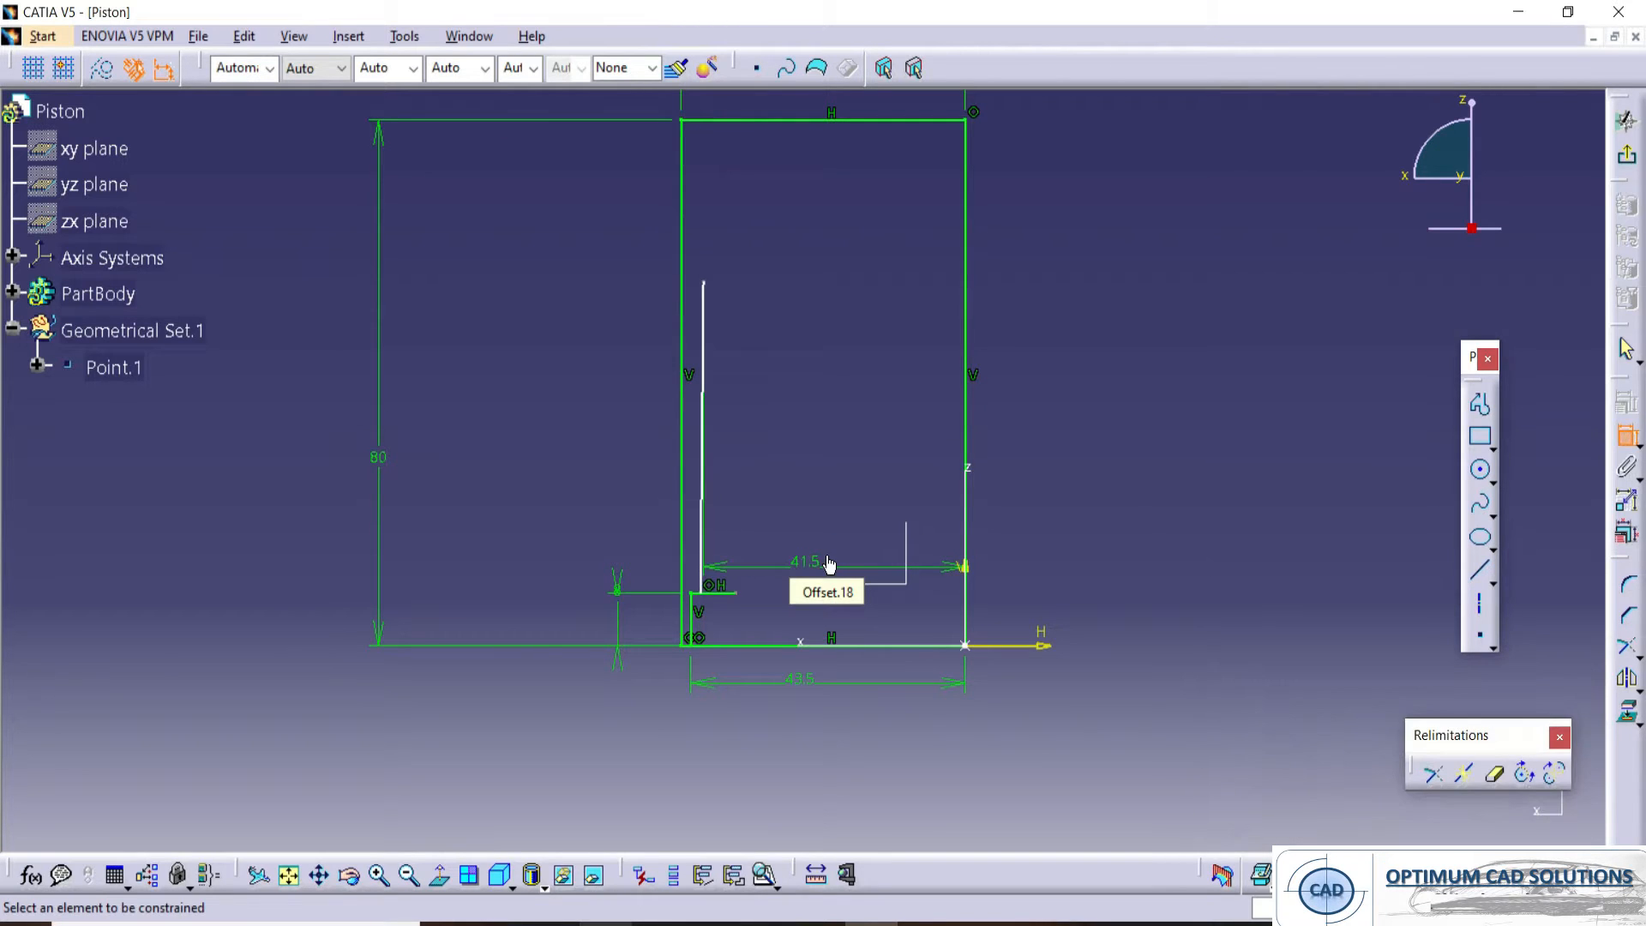
- Dimension the angle between the slanted line and the rectangle's centre-axis side and set it to 1 degree
{"action": "left_click", "coordinate": [704, 526]}
{"action": "left_click", "coordinate": [966, 323]}
{"action": "left_click", "coordinate": [860, 722]}
{"action": "double_click", "coordinate": [860, 722]}
{"action": "type", "text": "1"}
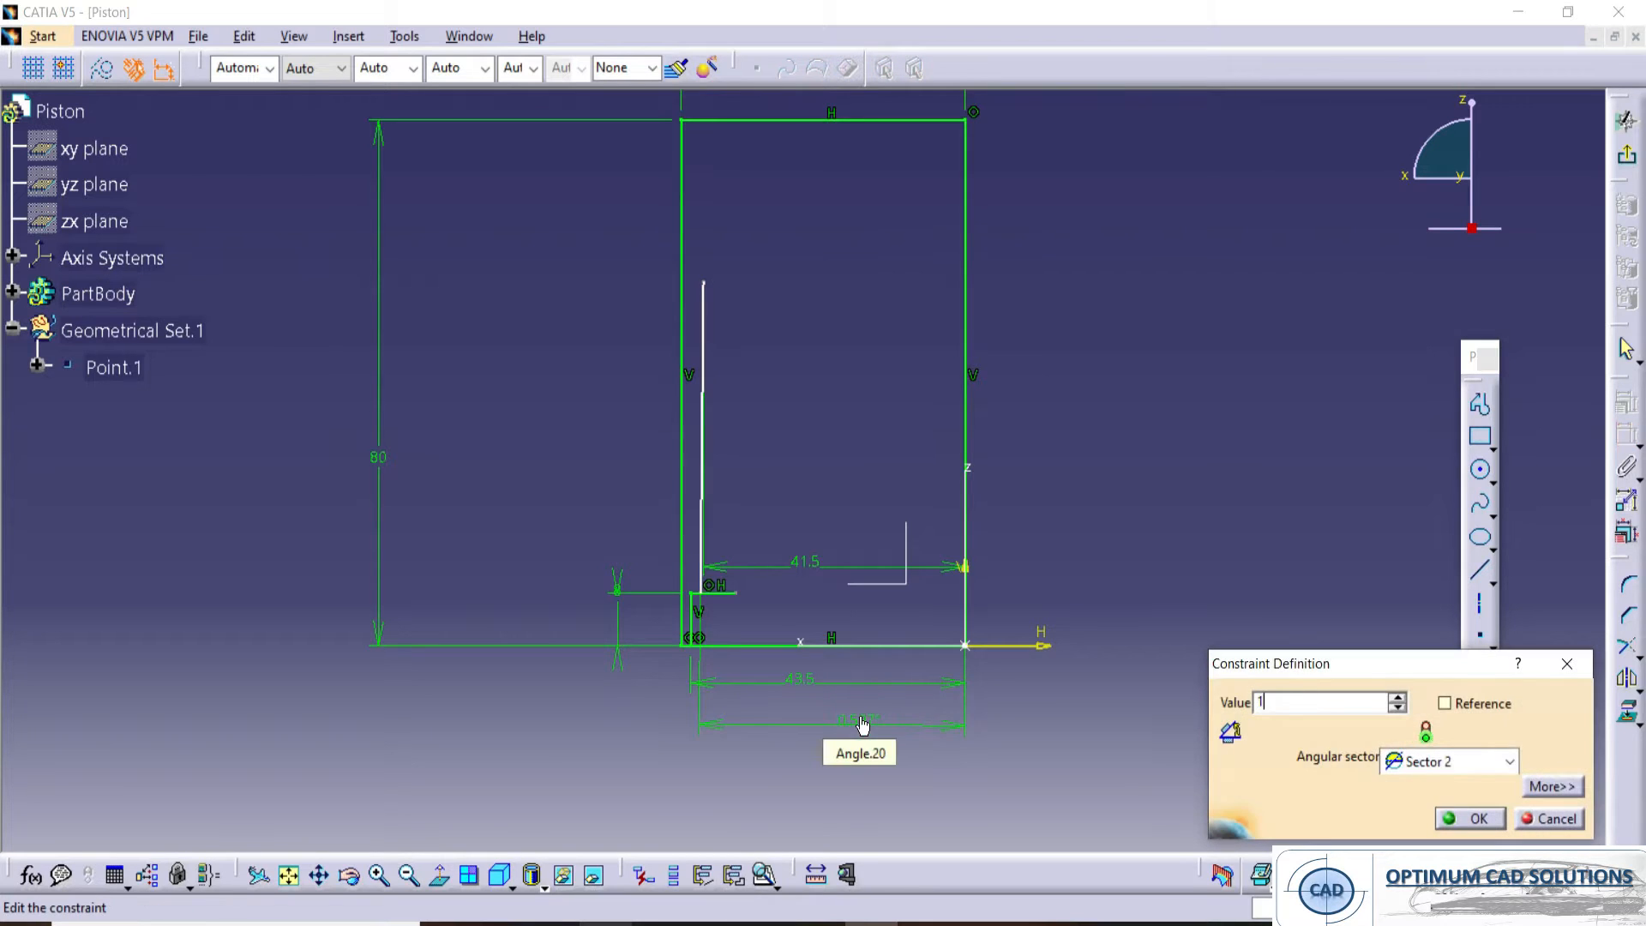
{"action": "key", "text": "Return"}
- Dimension the distance from the slanted line's upper endpoint to the rectangle's top edge and set it to 28 mm
{"action": "mouse_move", "coordinate": [806, 482]}
{"action": "middle_mouse_down"}
{"action": "mouse_move", "coordinate": [811, 518]}
{"action": "mouse_move", "coordinate": [817, 500]}
{"action": "middle_mouse_up"}
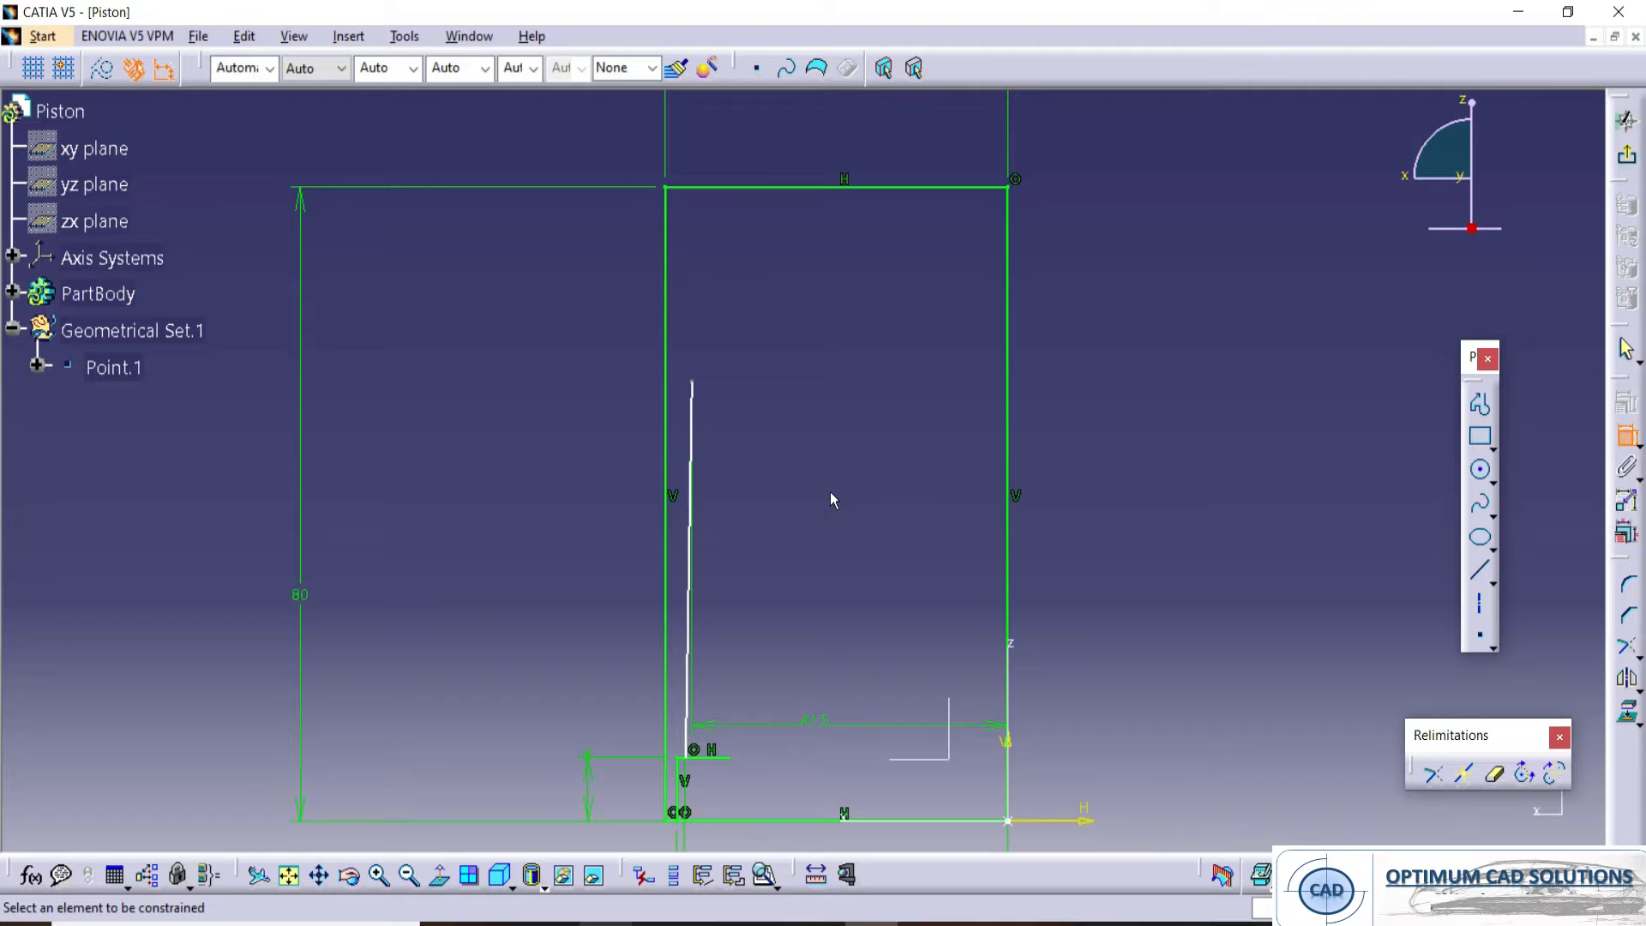
{"action": "middle_click_drag", "start_coordinate": [793, 669], "coordinate": [820, 545]}
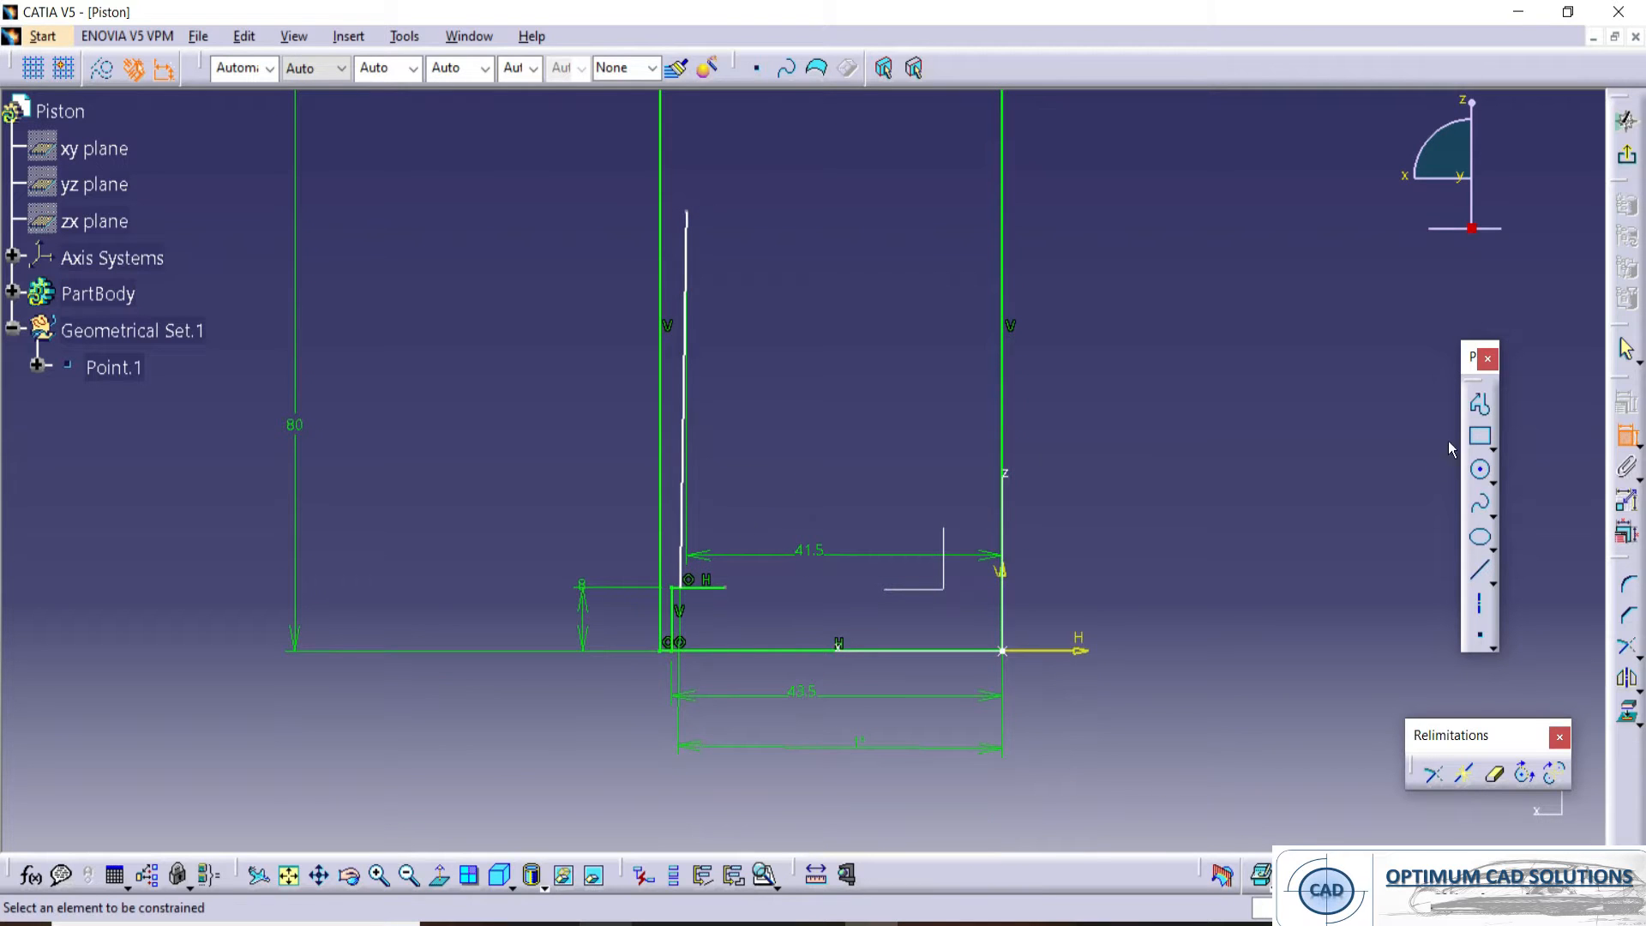
{"action": "middle_click_drag", "start_coordinate": [650, 326], "coordinate": [693, 502]}
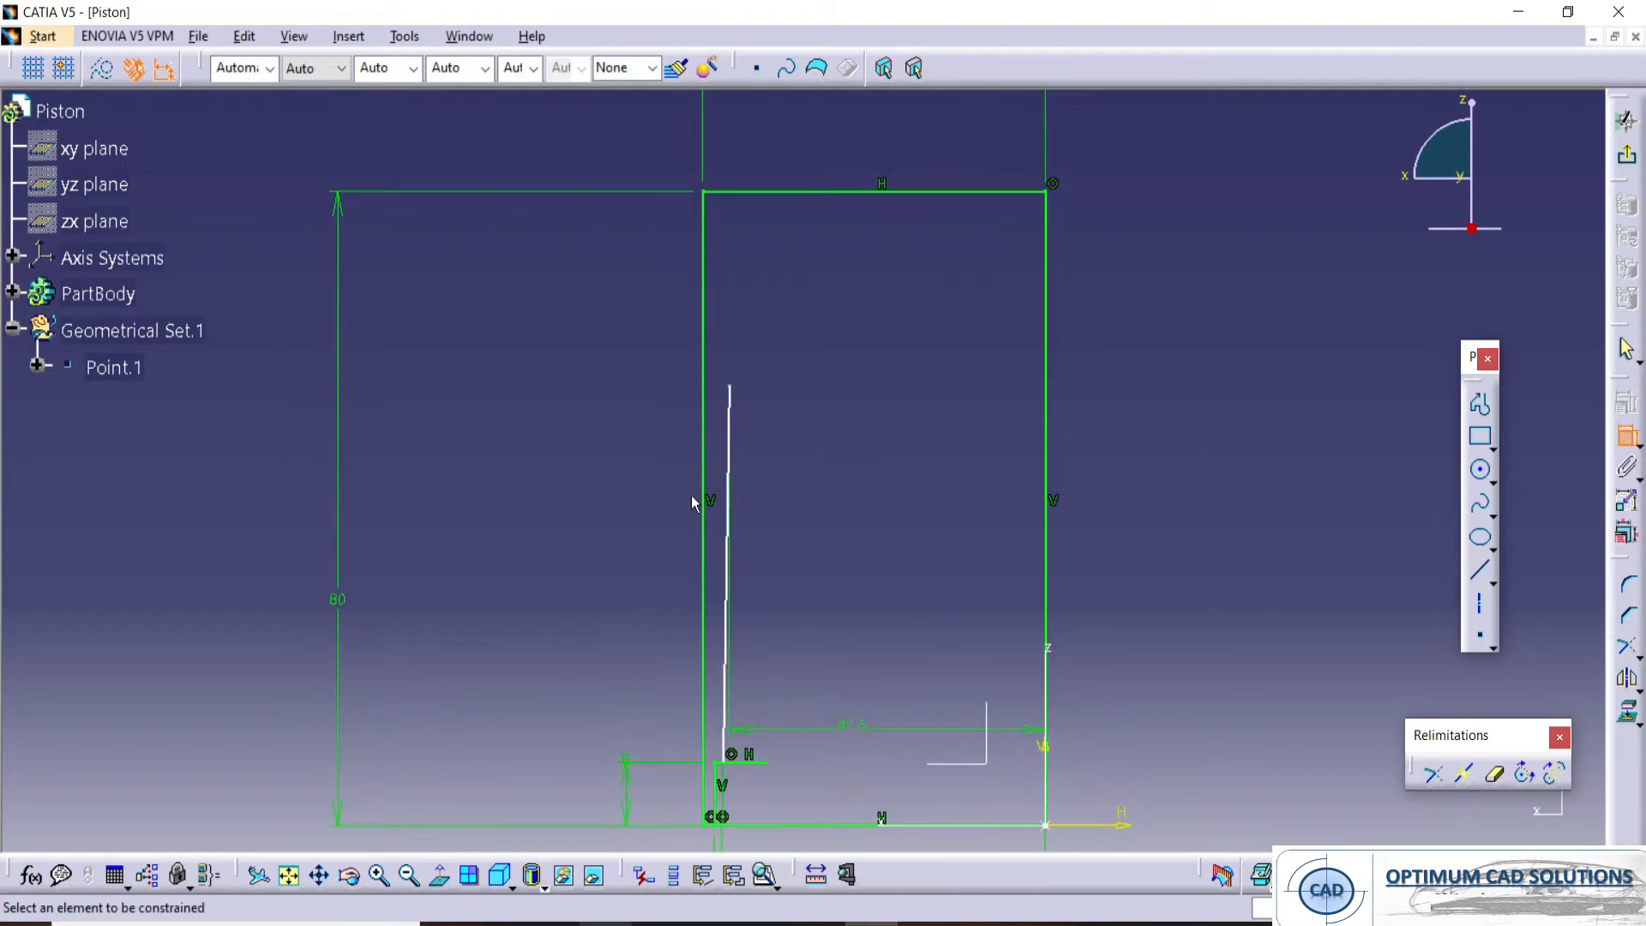
{"action": "left_click", "coordinate": [734, 391]}
{"action": "left_click", "coordinate": [824, 198]}
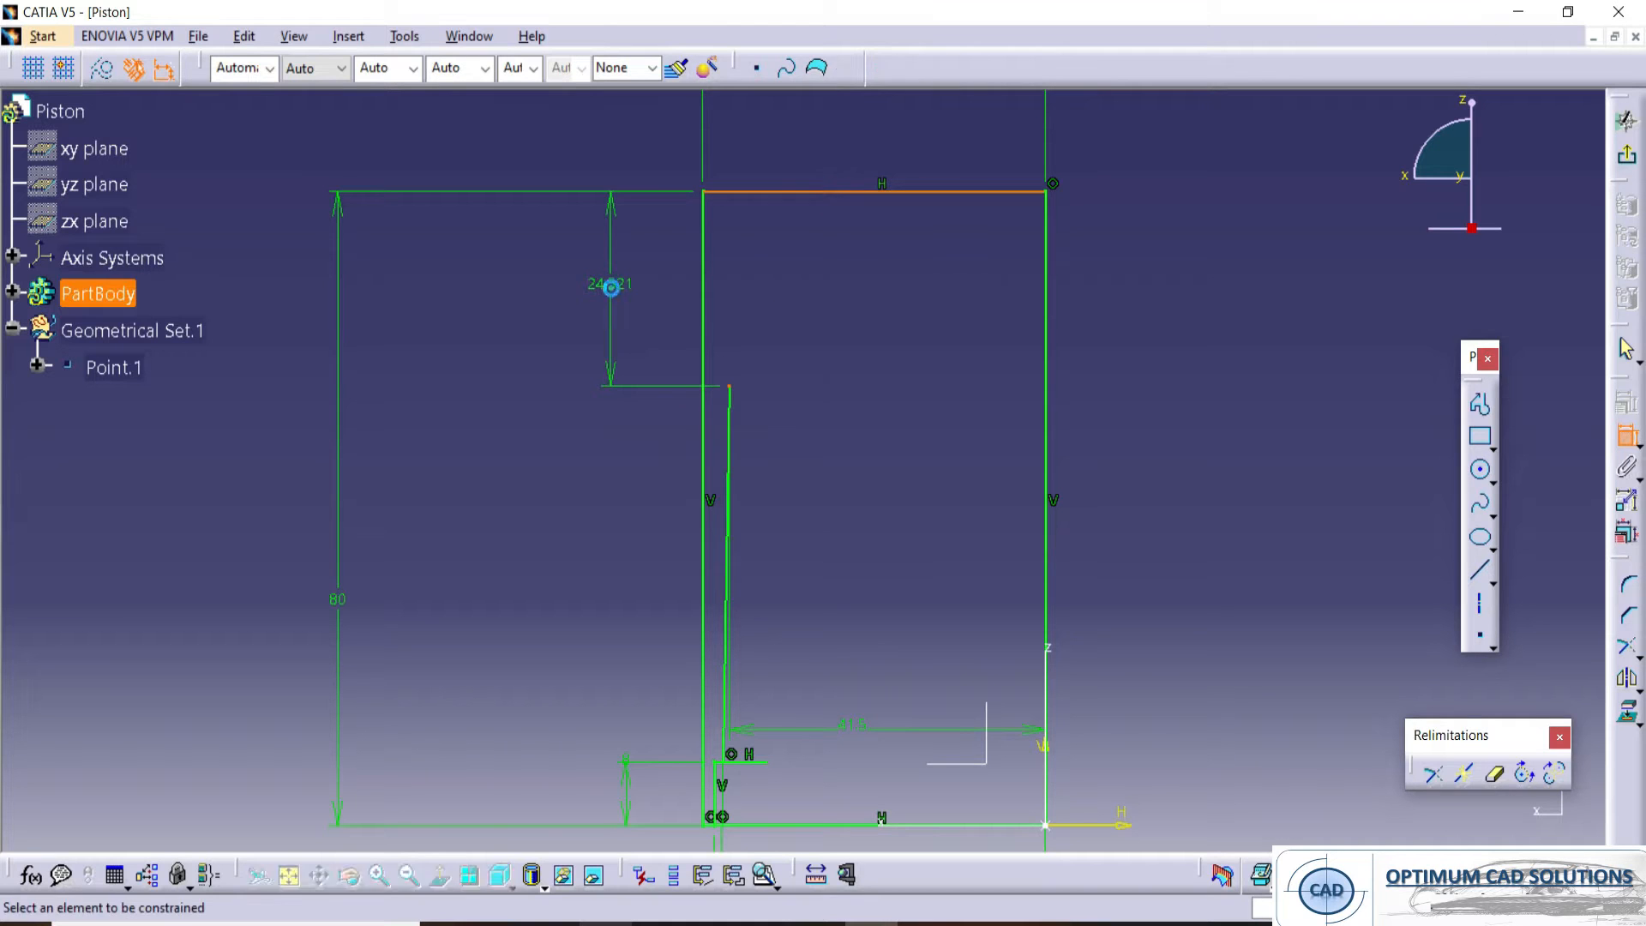
{"action": "left_click", "coordinate": [615, 283]}
{"action": "double_click", "coordinate": [633, 280]}
{"action": "type", "text": "9"}
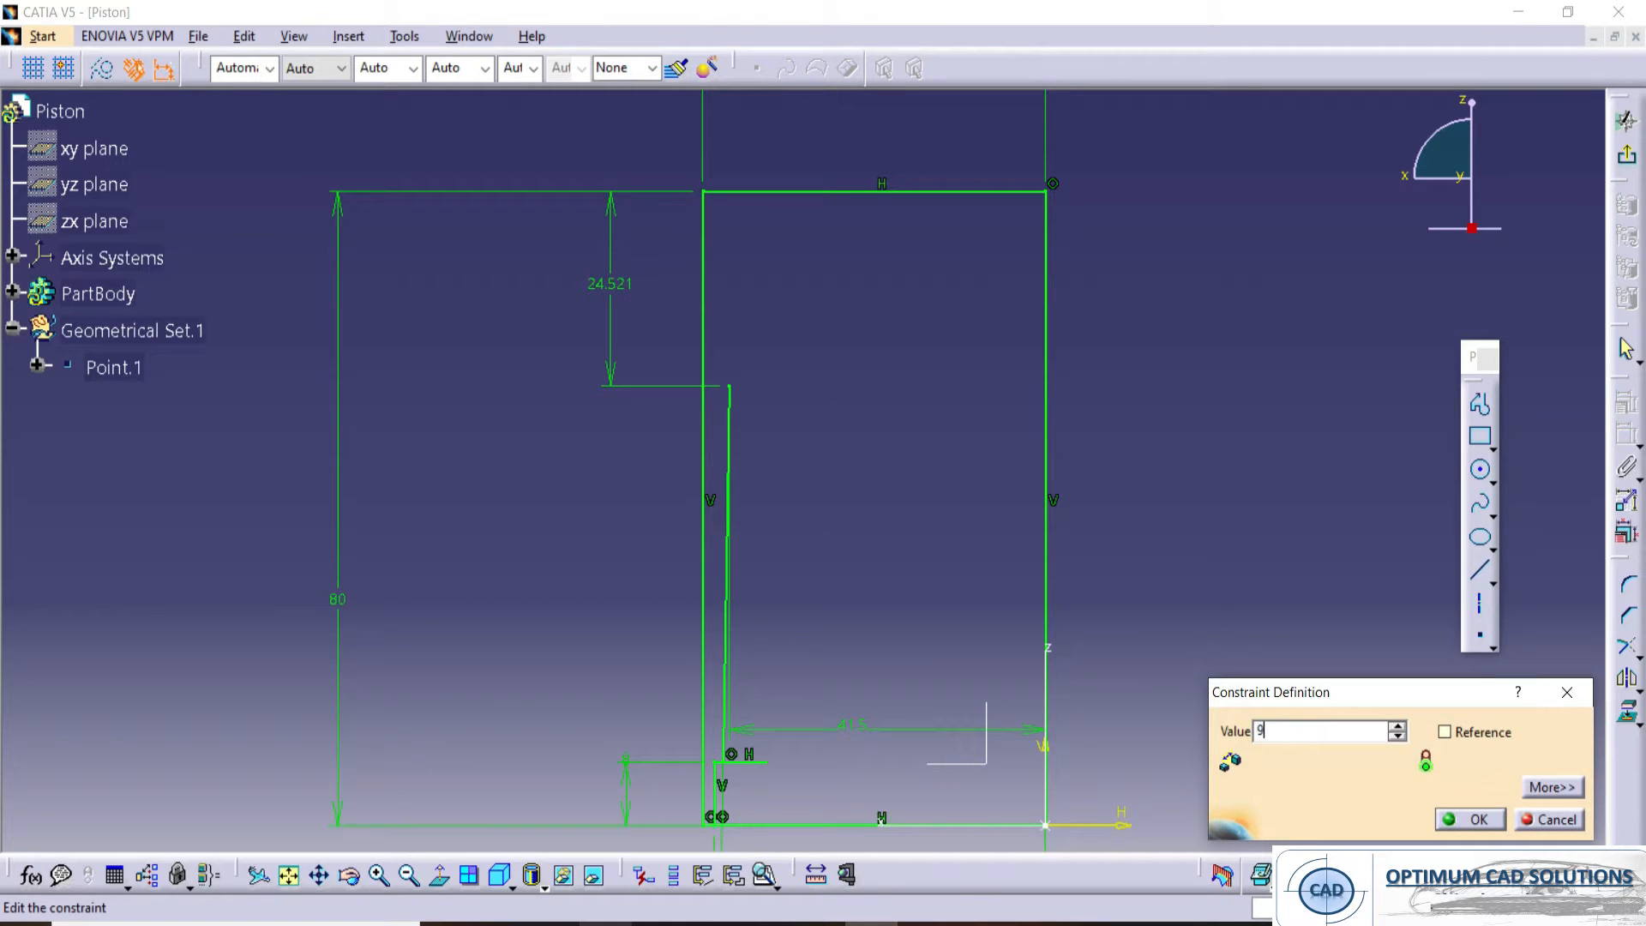
{"action": "key", "text": "Return"}
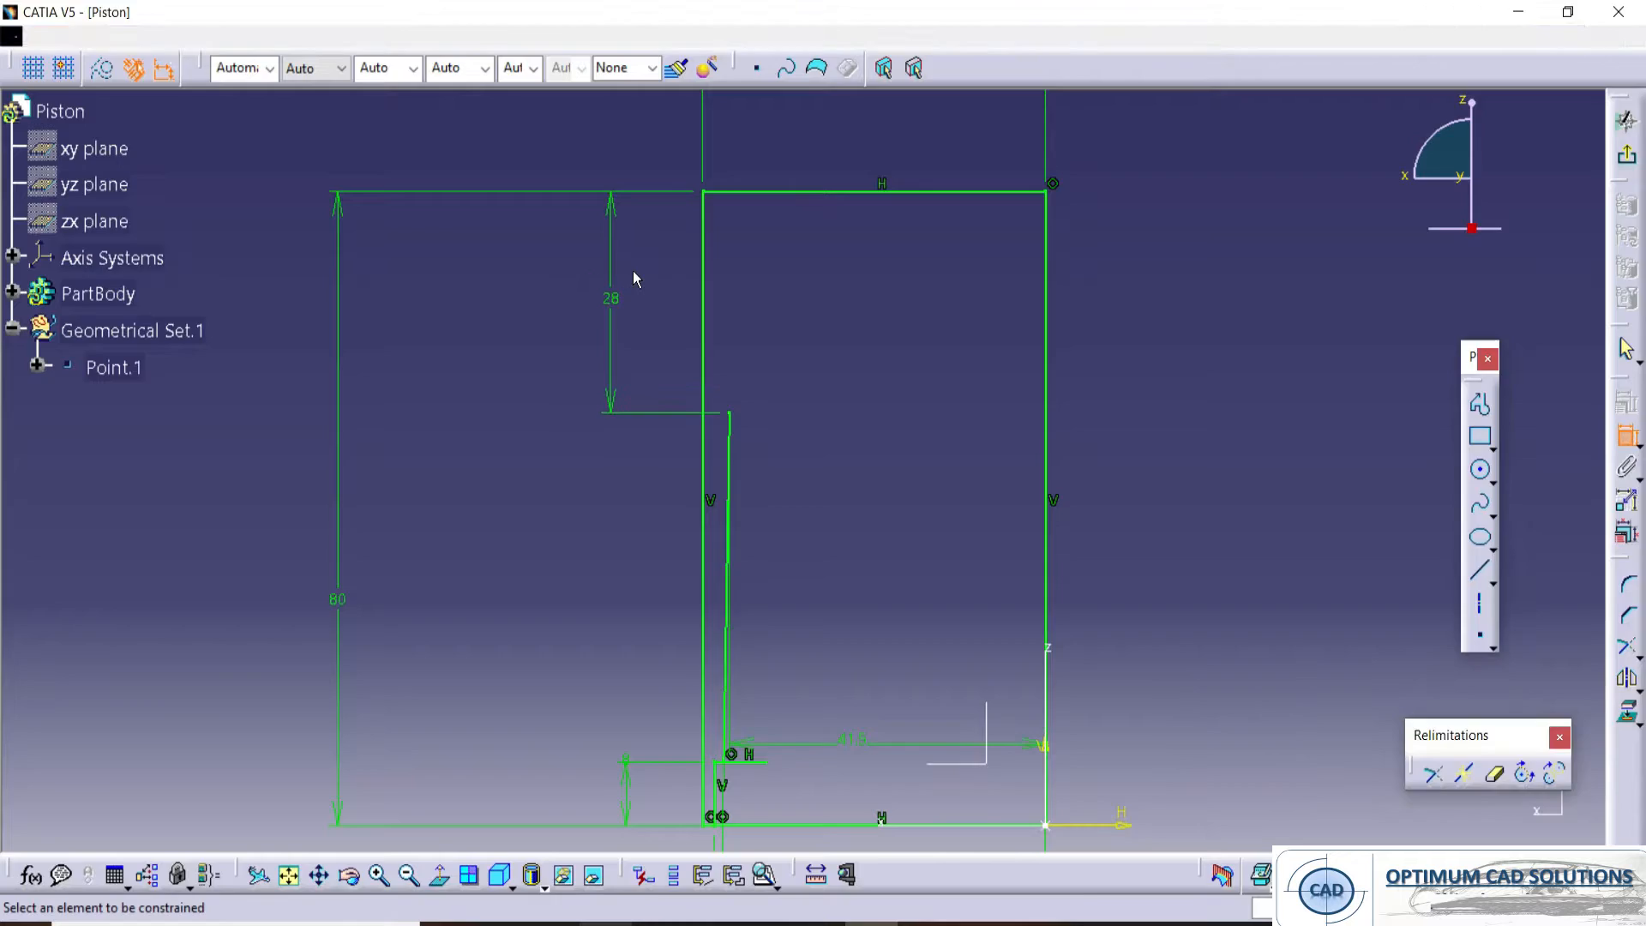
- Check the PDF drawing, and trim the short horizontal line and the slanted line to each other at their intersection
{"action": "key", "text": "alt+Tab"}
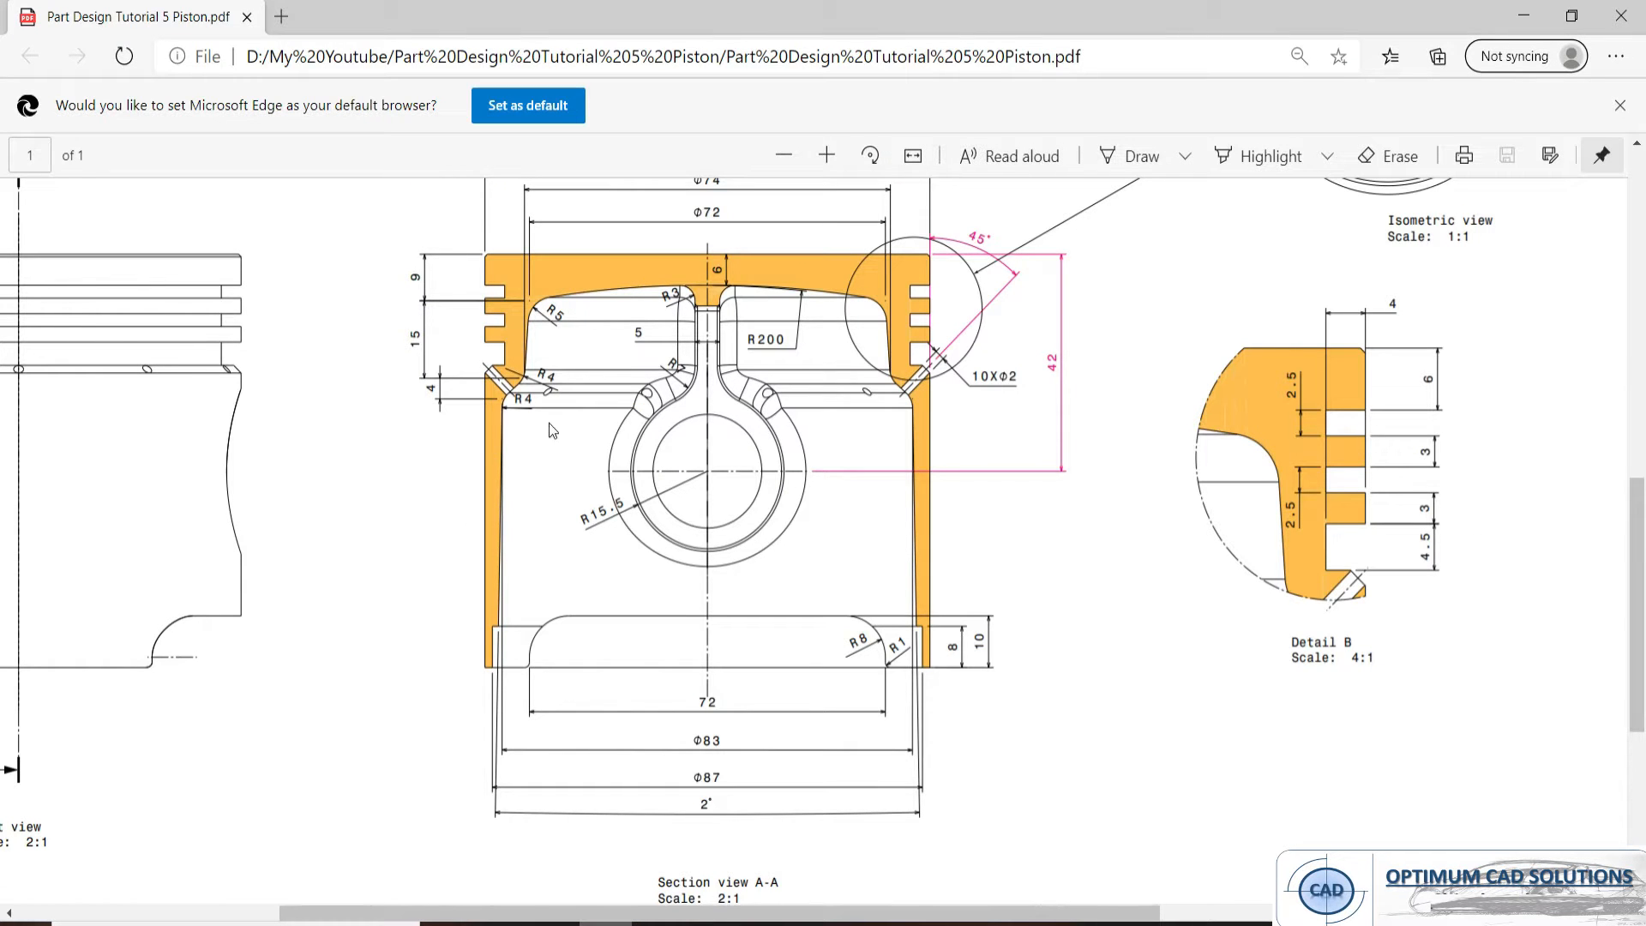
{"action": "key", "text": "alt+Tab"}
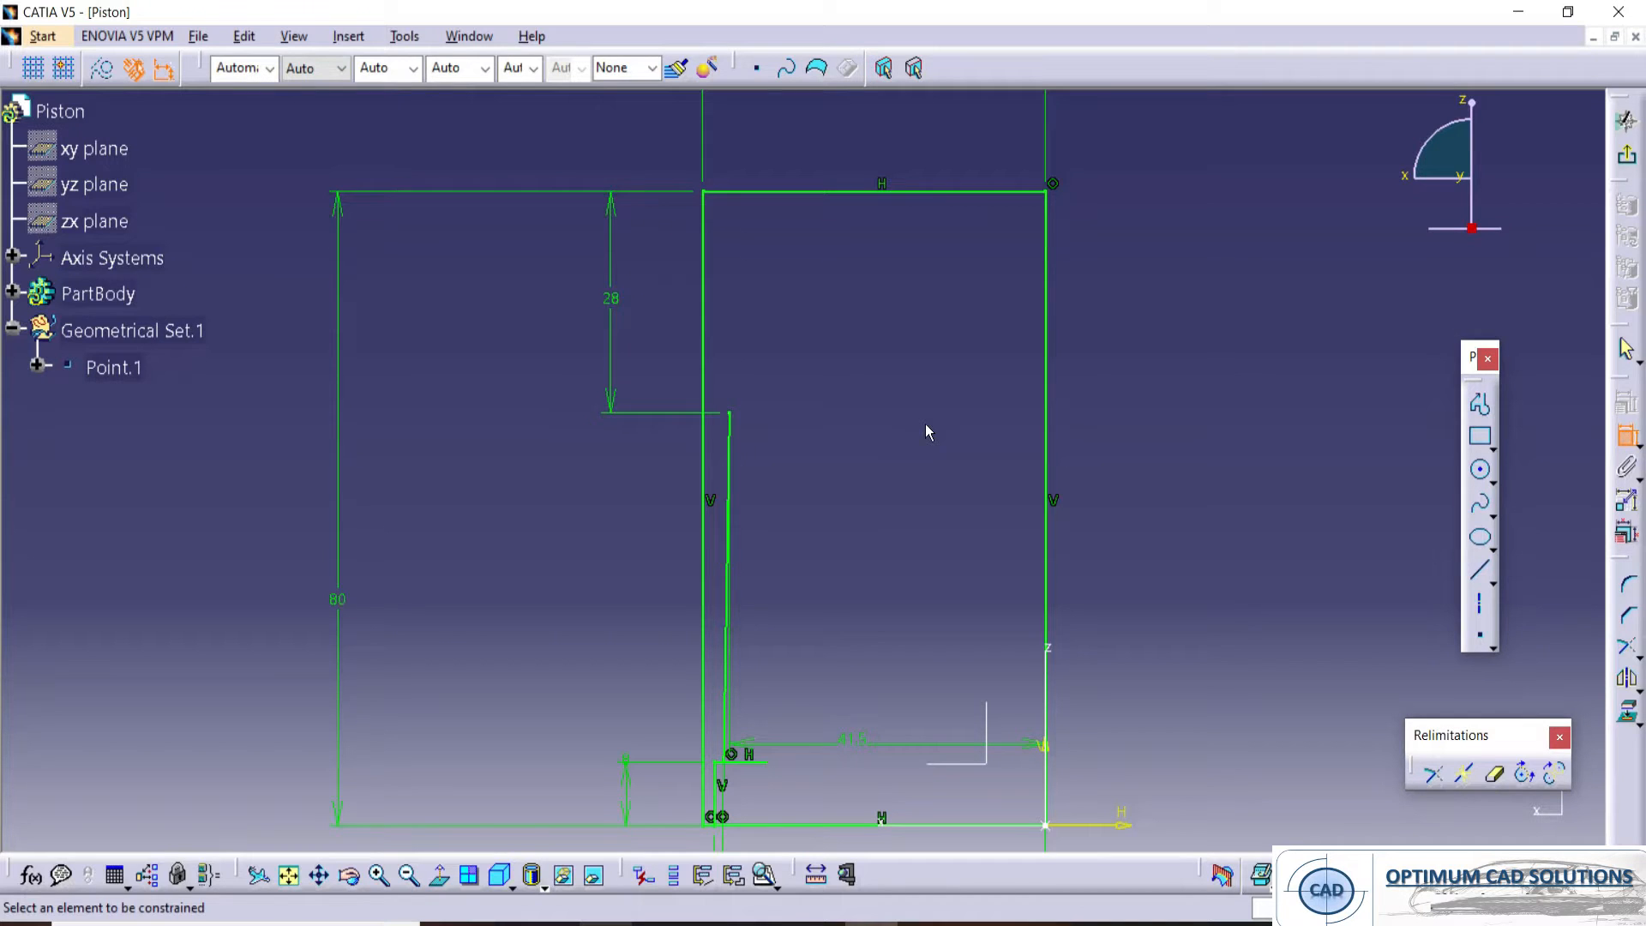
{"action": "middle_click_drag", "start_coordinate": [623, 480], "coordinate": [617, 426]}
{"action": "middle_click_drag", "start_coordinate": [832, 660], "coordinate": [836, 462]}
{"action": "middle_click_drag", "start_coordinate": [759, 739], "coordinate": [826, 579]}
{"action": "middle_click_drag", "start_coordinate": [825, 578], "coordinate": [829, 339], "text": "ctrl"}
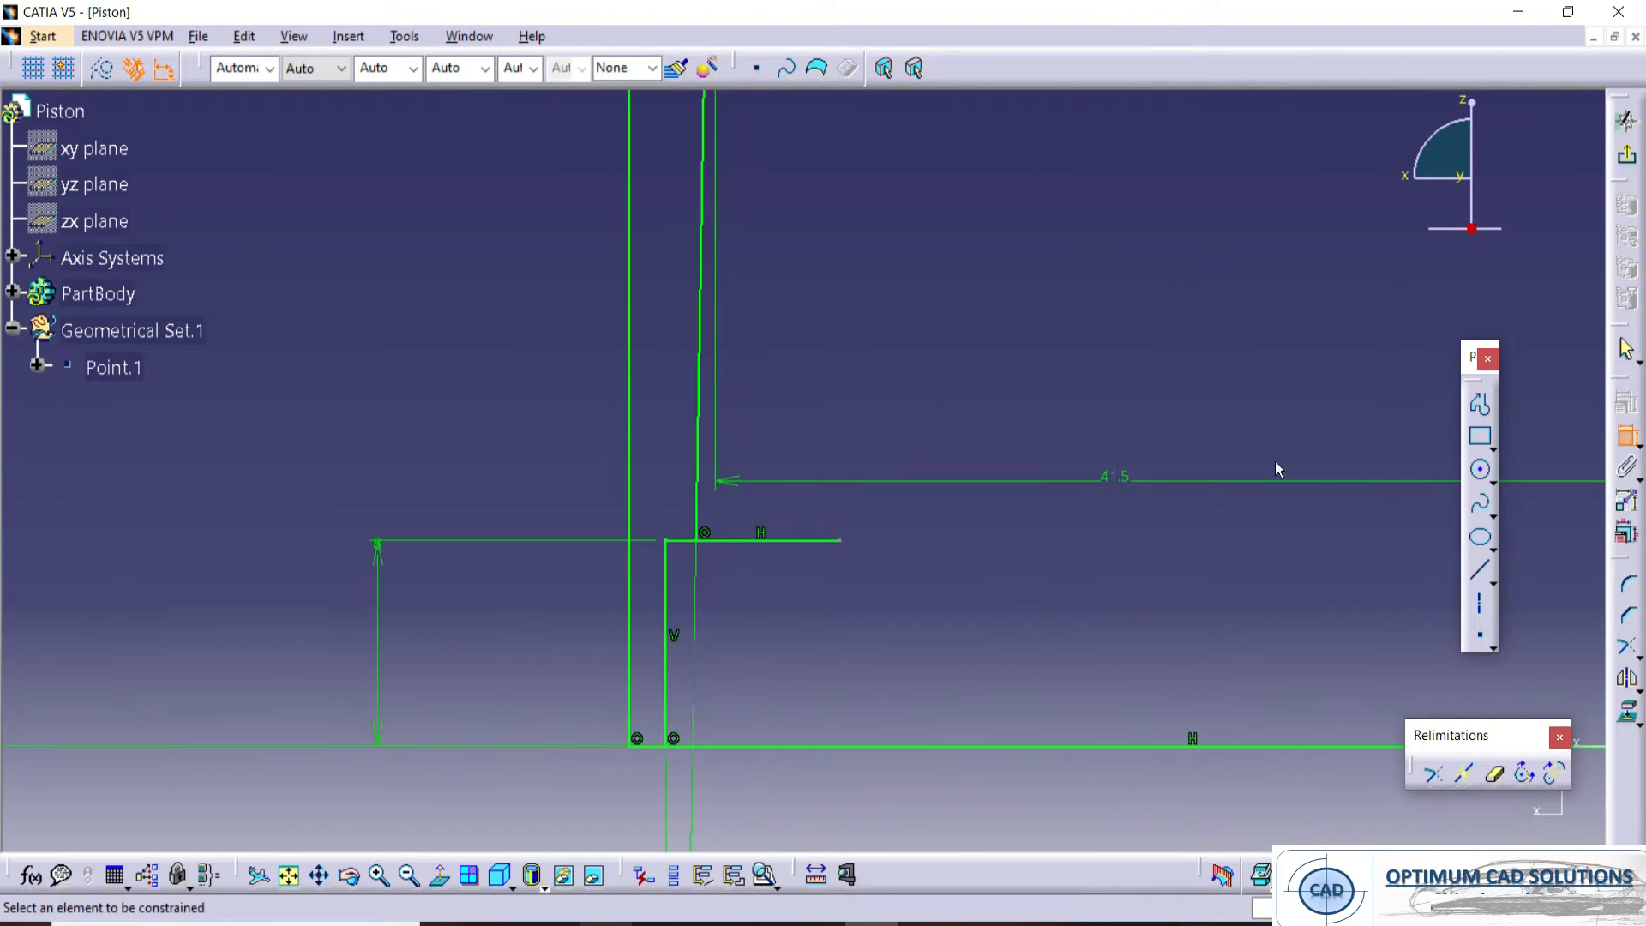
{"action": "left_click", "coordinate": [1625, 645]}
{"action": "left_click", "coordinate": [681, 540]}
{"action": "left_click", "coordinate": [698, 510]}
{"action": "middle_click_drag", "start_coordinate": [751, 533], "coordinate": [752, 635], "text": "ctrl"}
- Check the PDF drawing, and sketch a horizontal line about 37 mm long from the centre-axis side below the top edge, continuing into a downward slanted line
{"action": "mouse_move", "coordinate": [797, 301]}
{"action": "middle_mouse_down"}
{"action": "mouse_move", "coordinate": [752, 595]}
{"action": "mouse_move", "coordinate": [734, 610]}
{"action": "middle_mouse_up"}
{"action": "key", "text": "alt+Tab"}
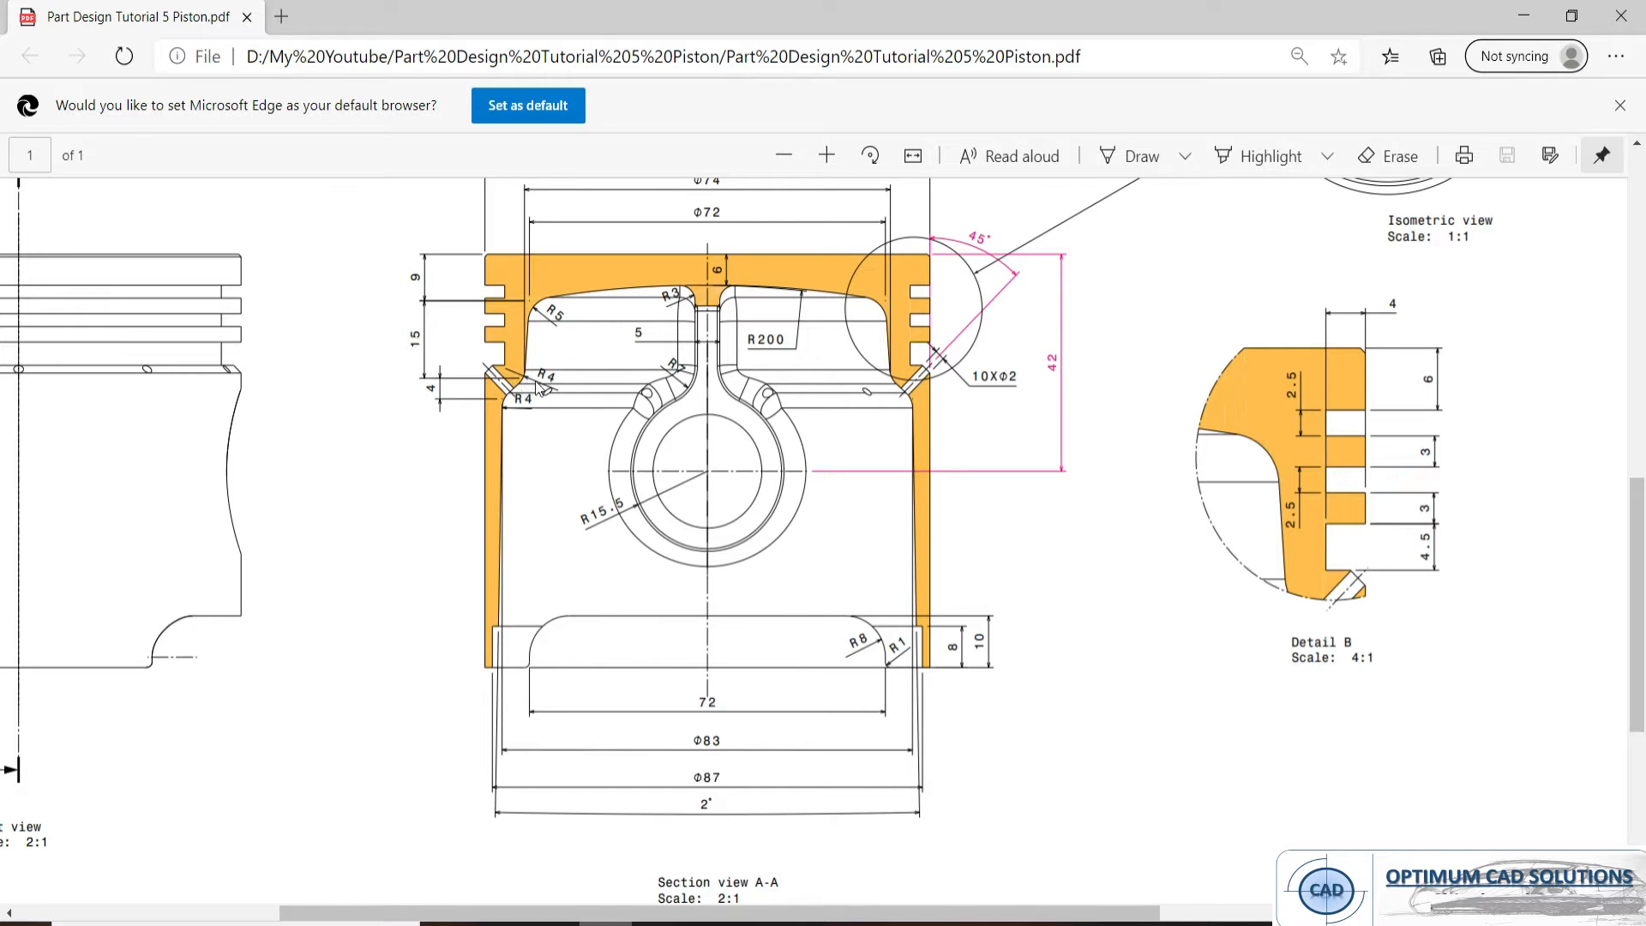
{"action": "scroll", "coordinate": [730, 243], "scroll_direction": "up", "scroll_amount": 2}
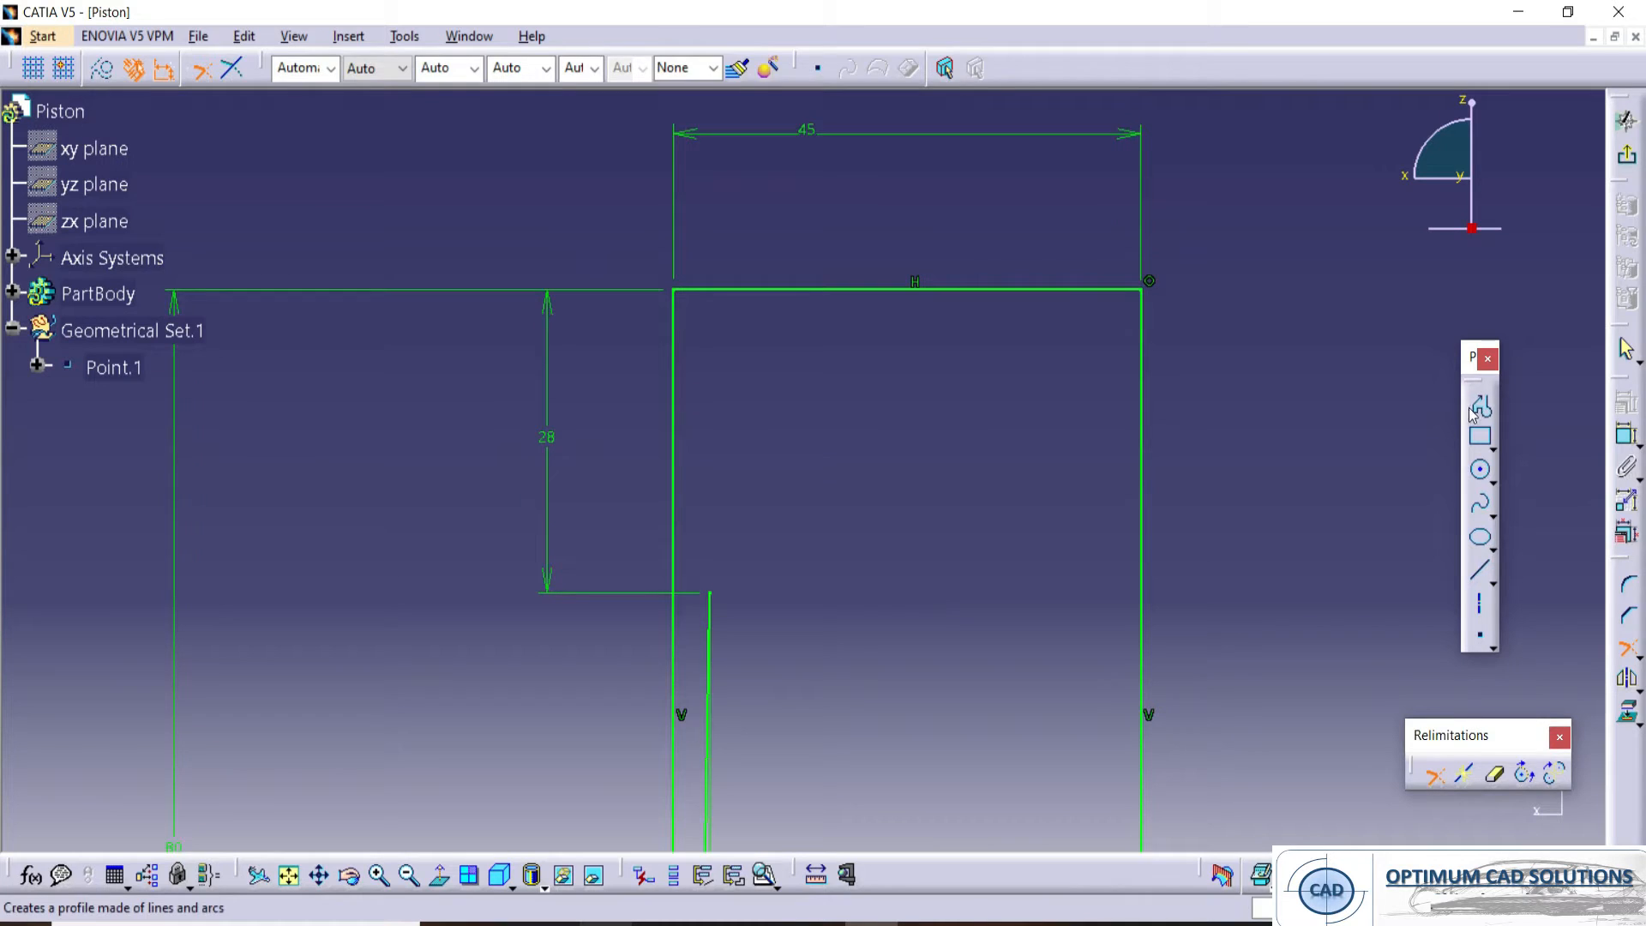
{"action": "left_click", "coordinate": [1471, 414]}
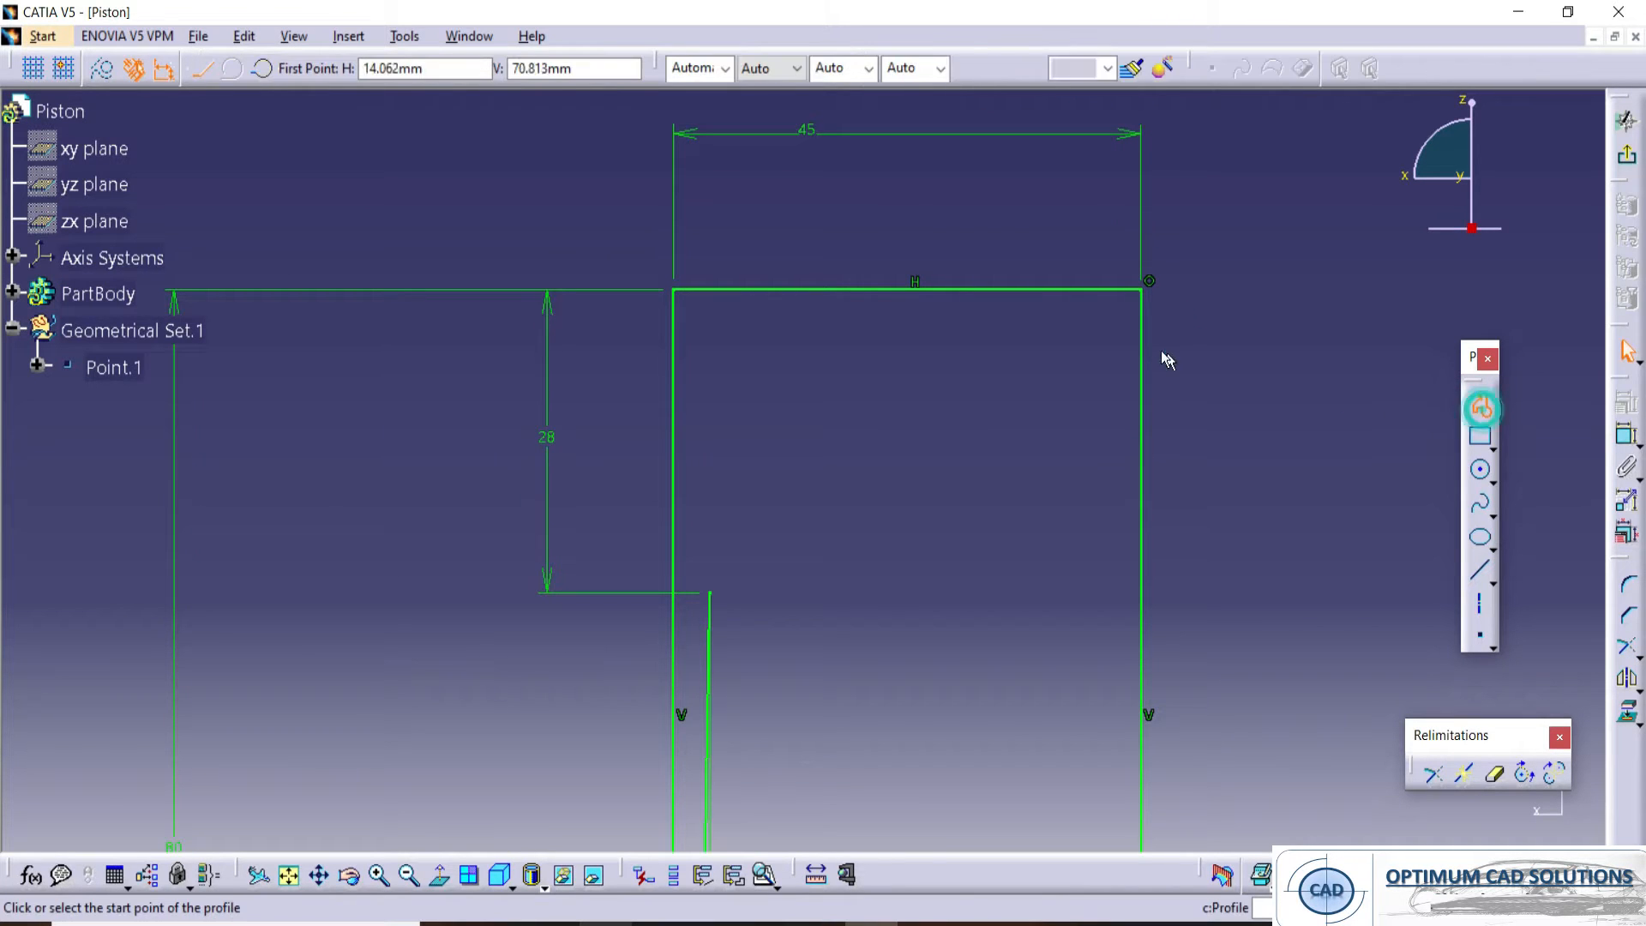
{"action": "left_click", "coordinate": [1142, 327]}
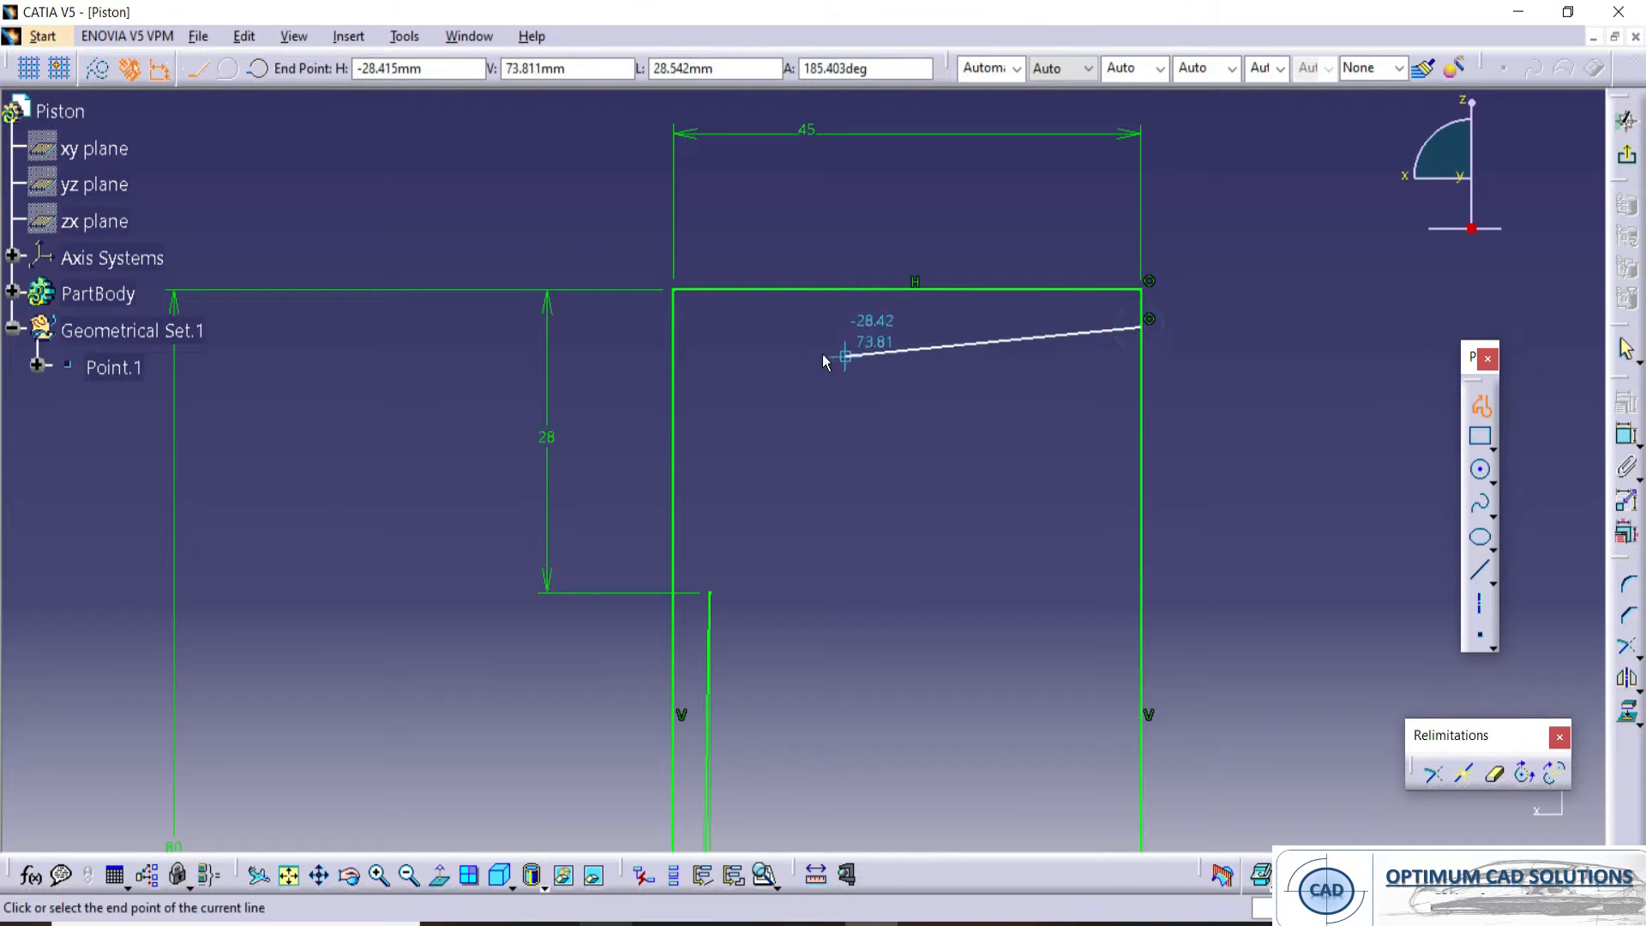
{"action": "left_click", "coordinate": [755, 327]}
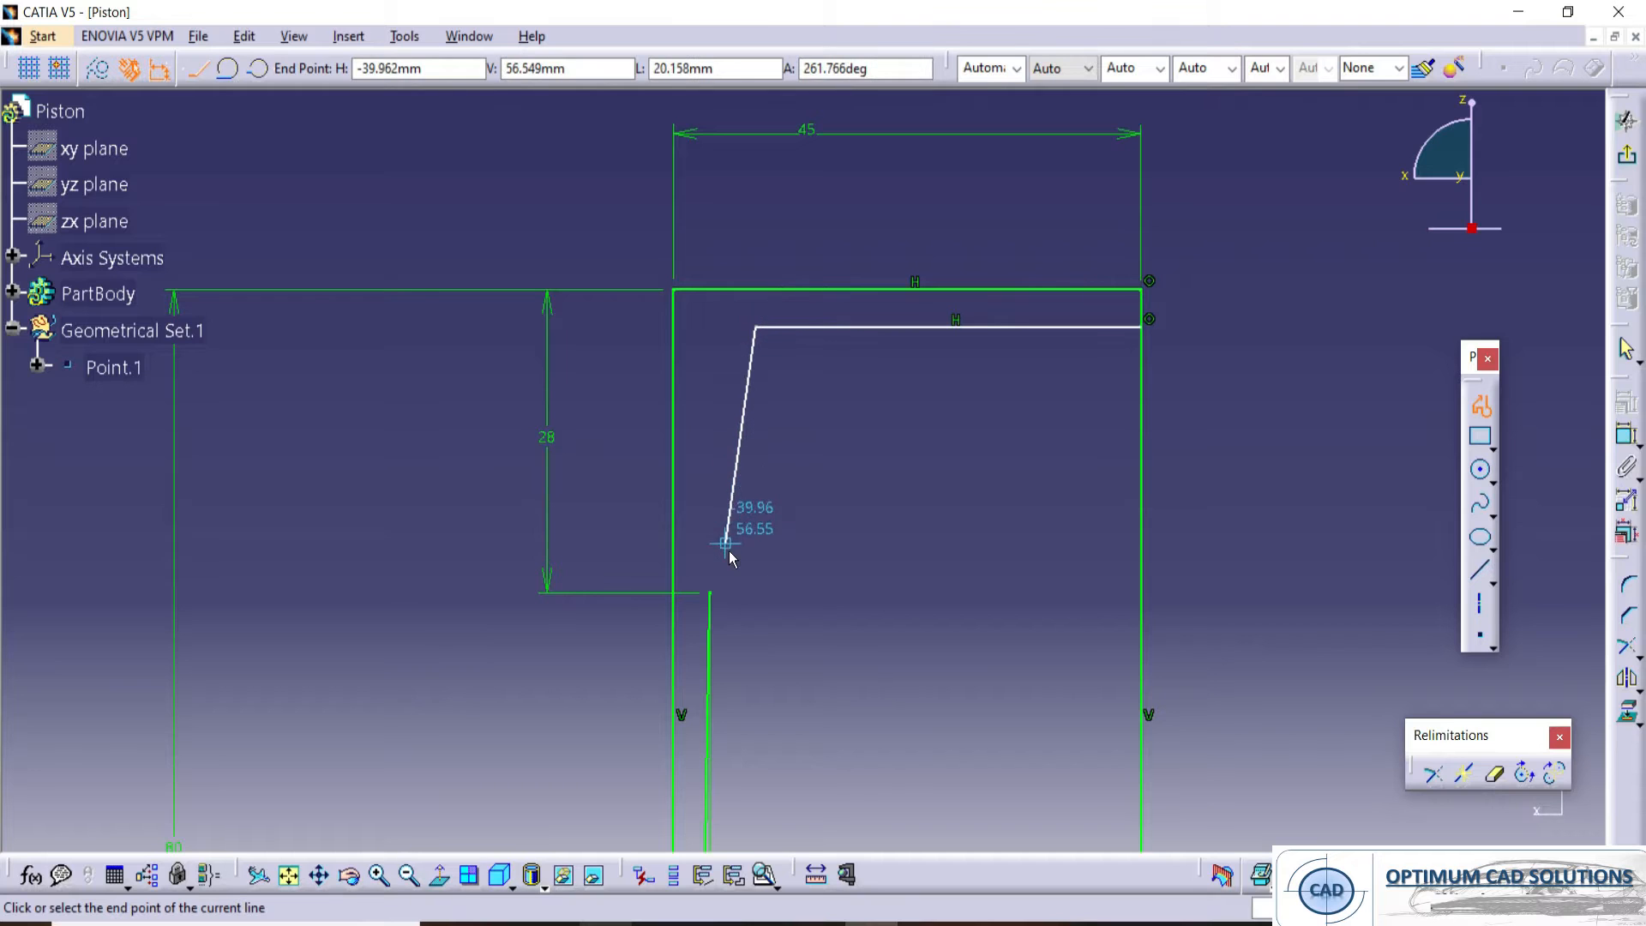
{"action": "left_click", "coordinate": [728, 548]}
{"action": "key", "text": "Escape"}
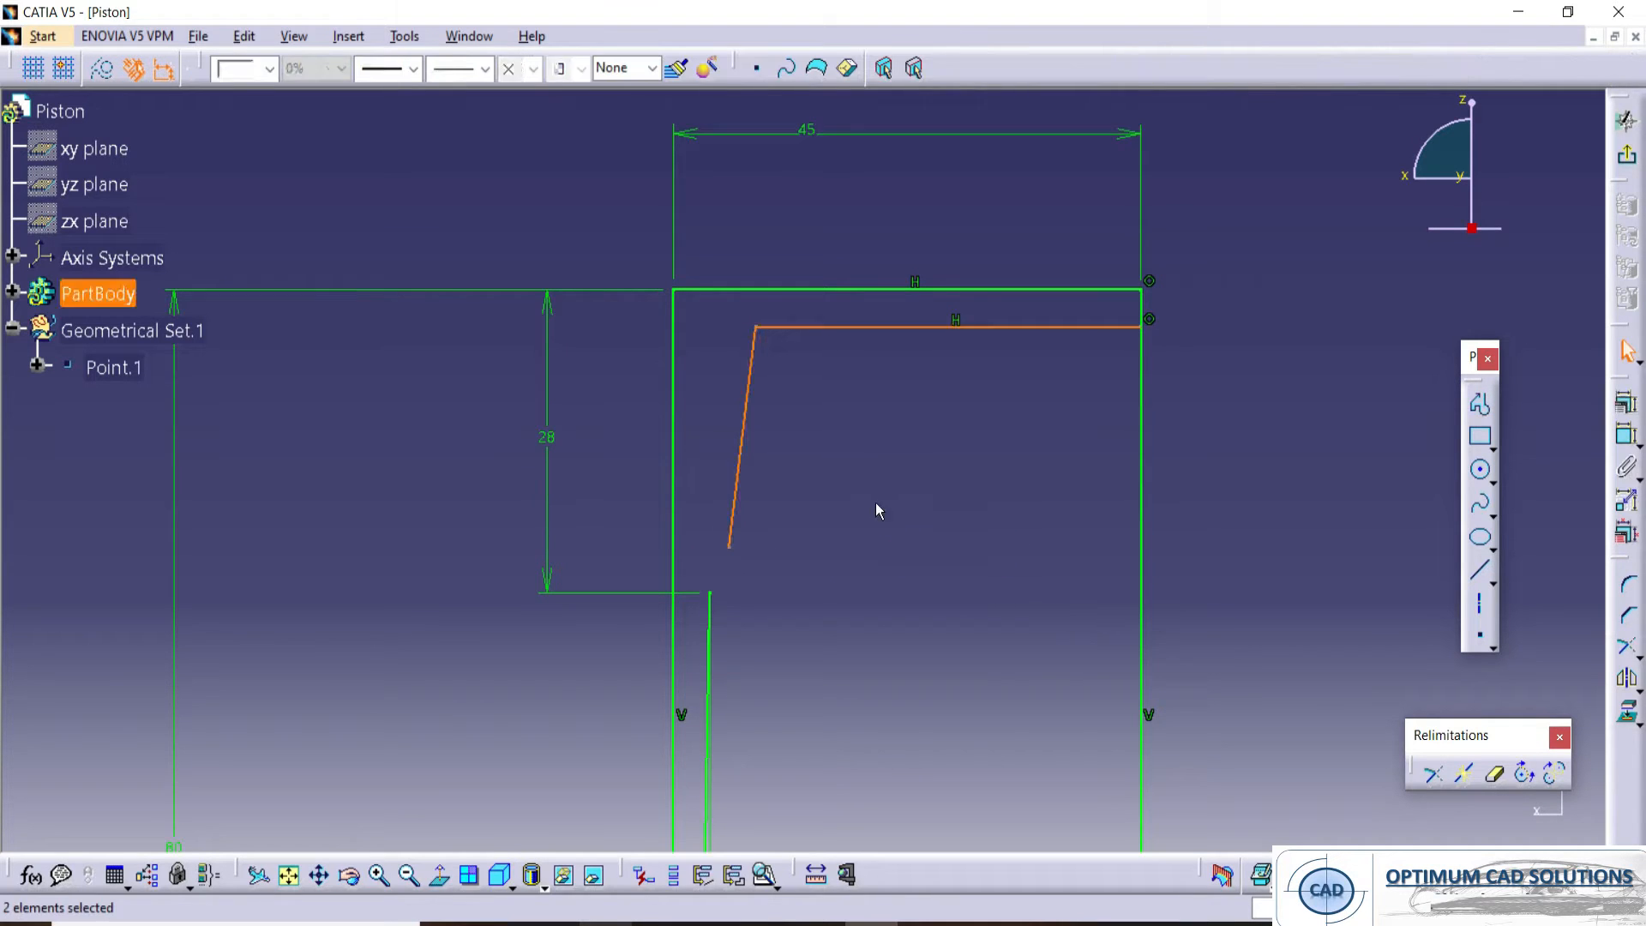
- Dimension the distance from the new profile's corner to the rectangle's centre-axis side and set it to 72/2 mm
{"action": "left_click", "coordinate": [1625, 434]}
{"action": "left_click", "coordinate": [756, 327]}
{"action": "left_click", "coordinate": [1148, 360]}
{"action": "left_click", "coordinate": [962, 227]}
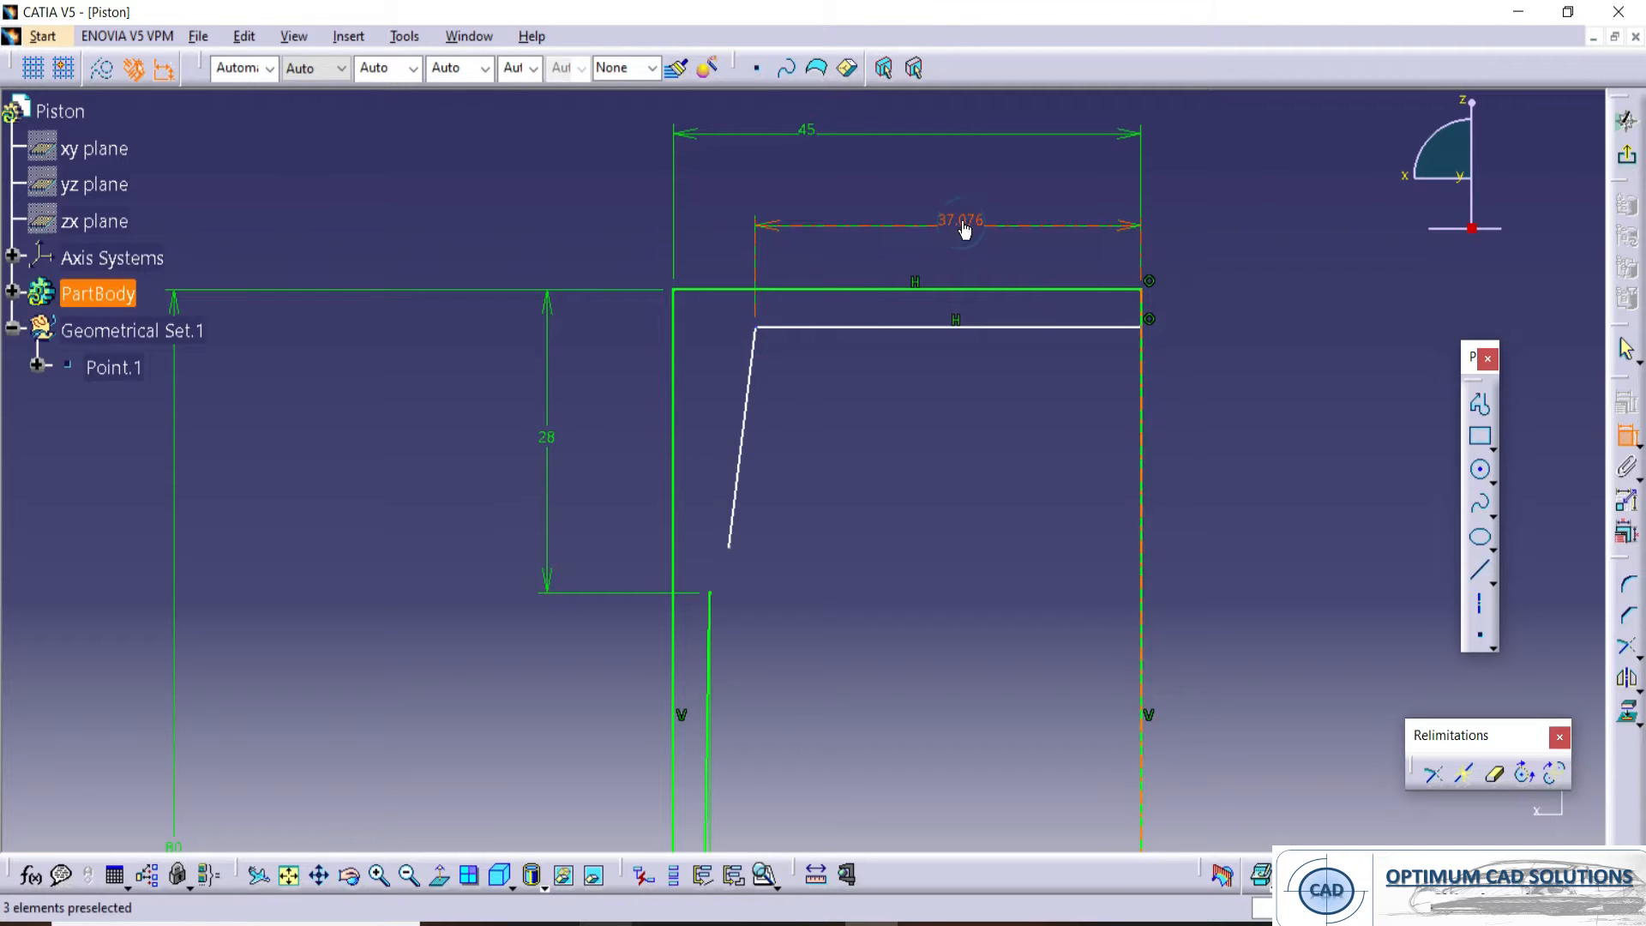
{"action": "double_click", "coordinate": [963, 224]}
{"action": "type", "text": "472/"}
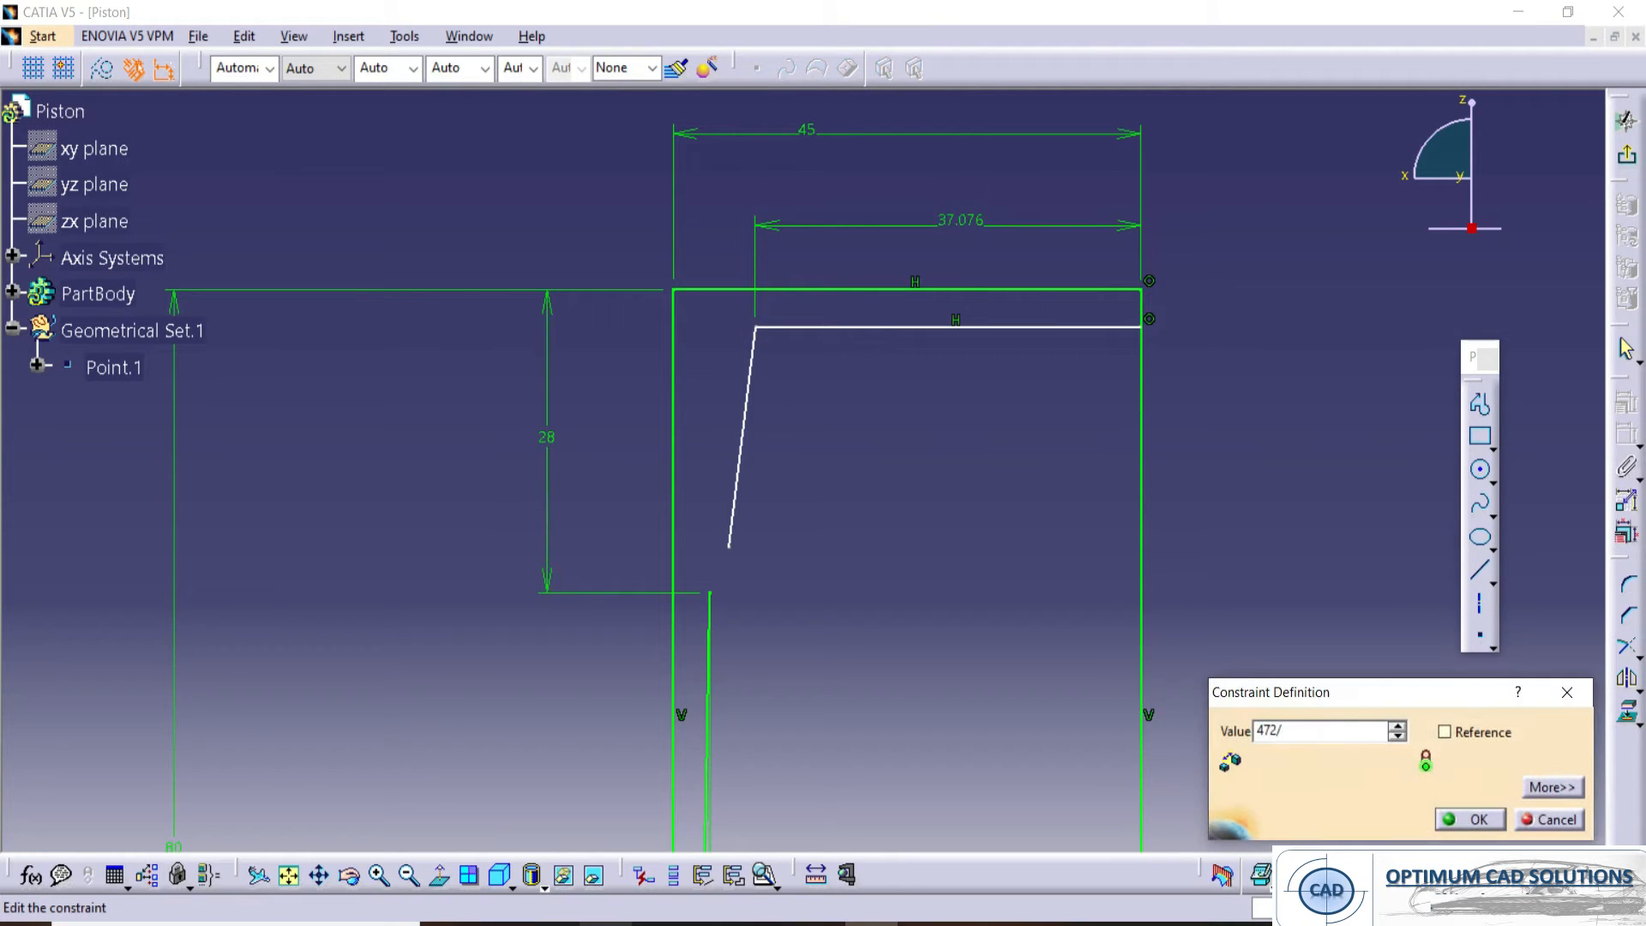
{"action": "type", "text": "2"}
{"action": "key", "text": "Return"}
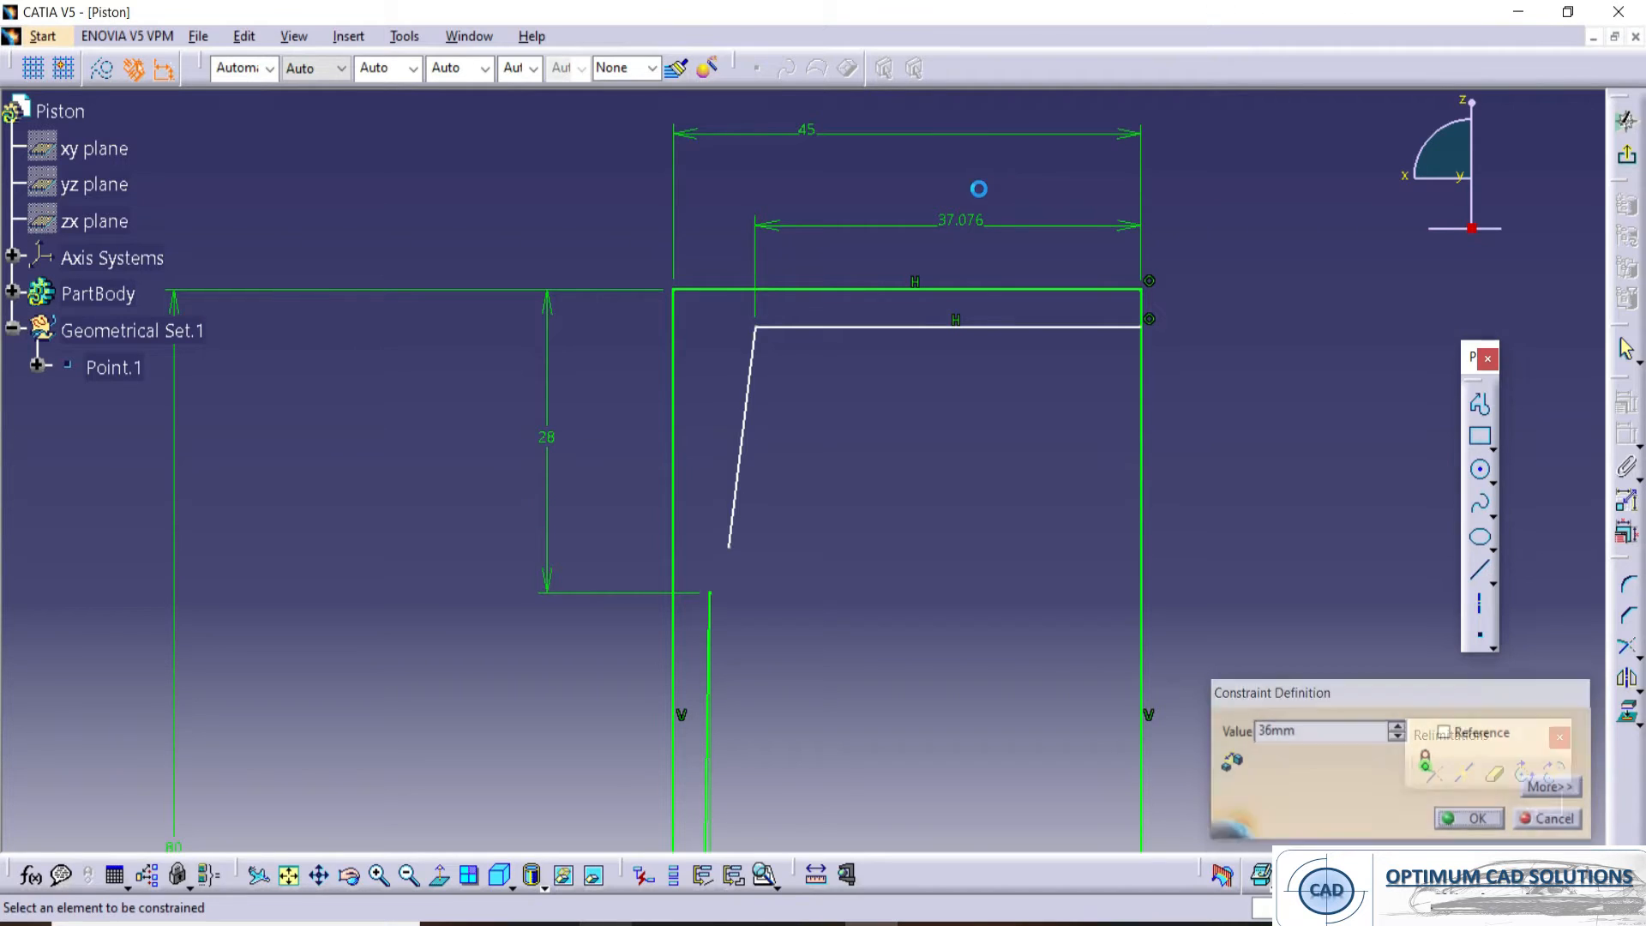
- Dimension the distance from the upper slanted line's lower endpoint to the centre-axis side and set it to 37 mm
{"action": "left_click", "coordinate": [739, 549]}
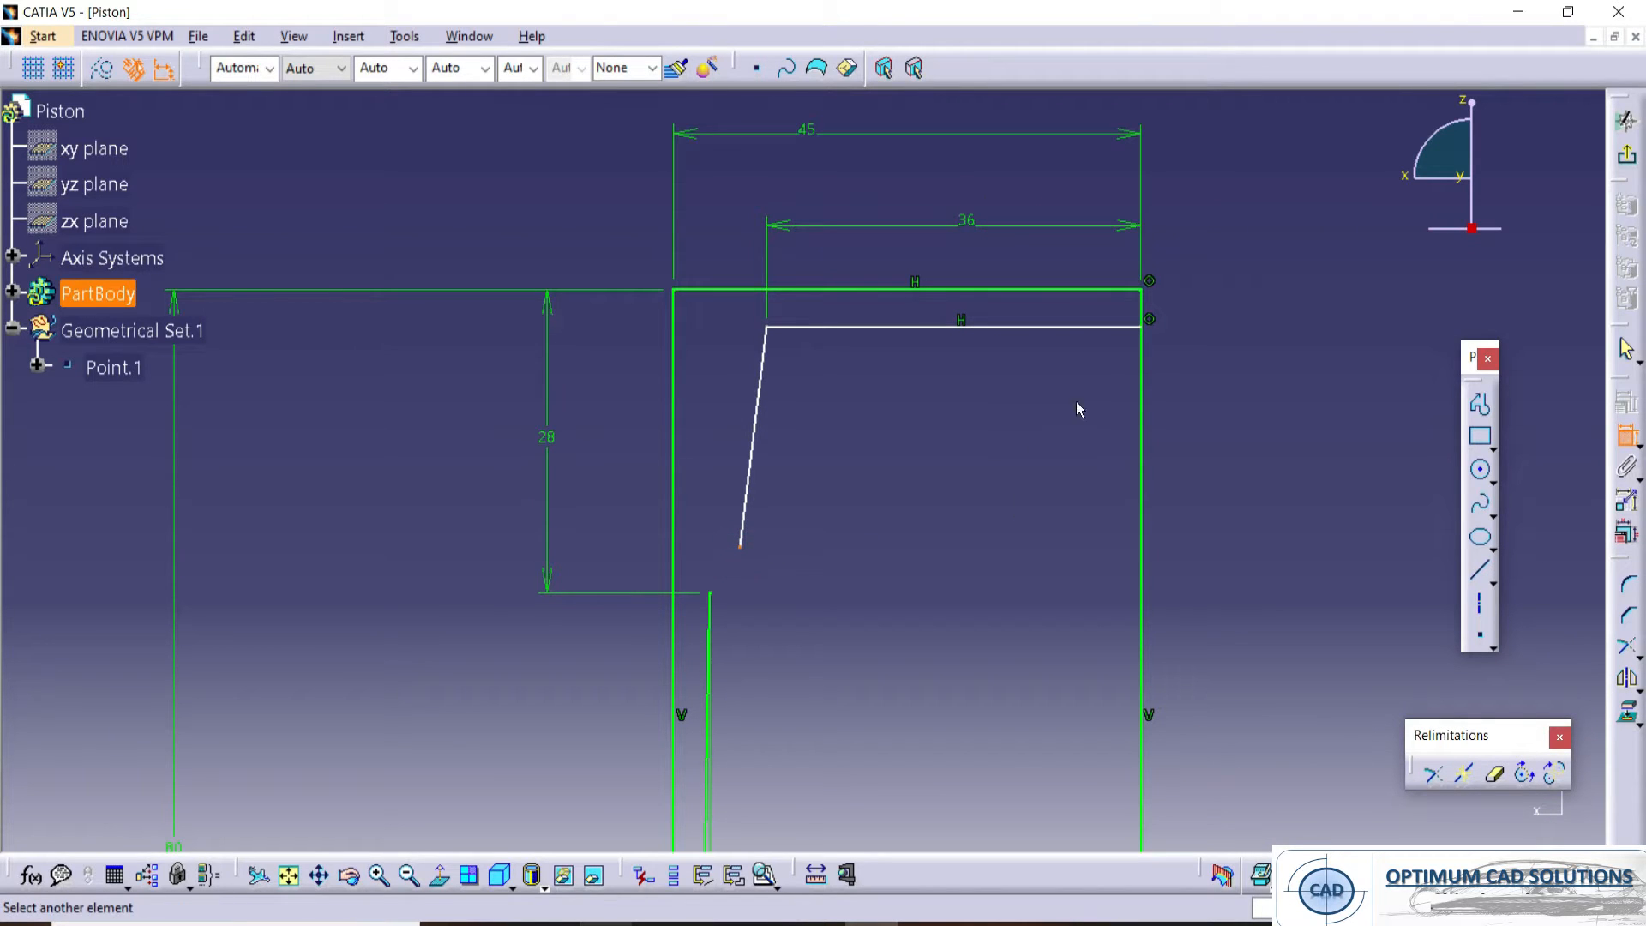
{"action": "left_click", "coordinate": [1146, 360]}
{"action": "double_click", "coordinate": [995, 176]}
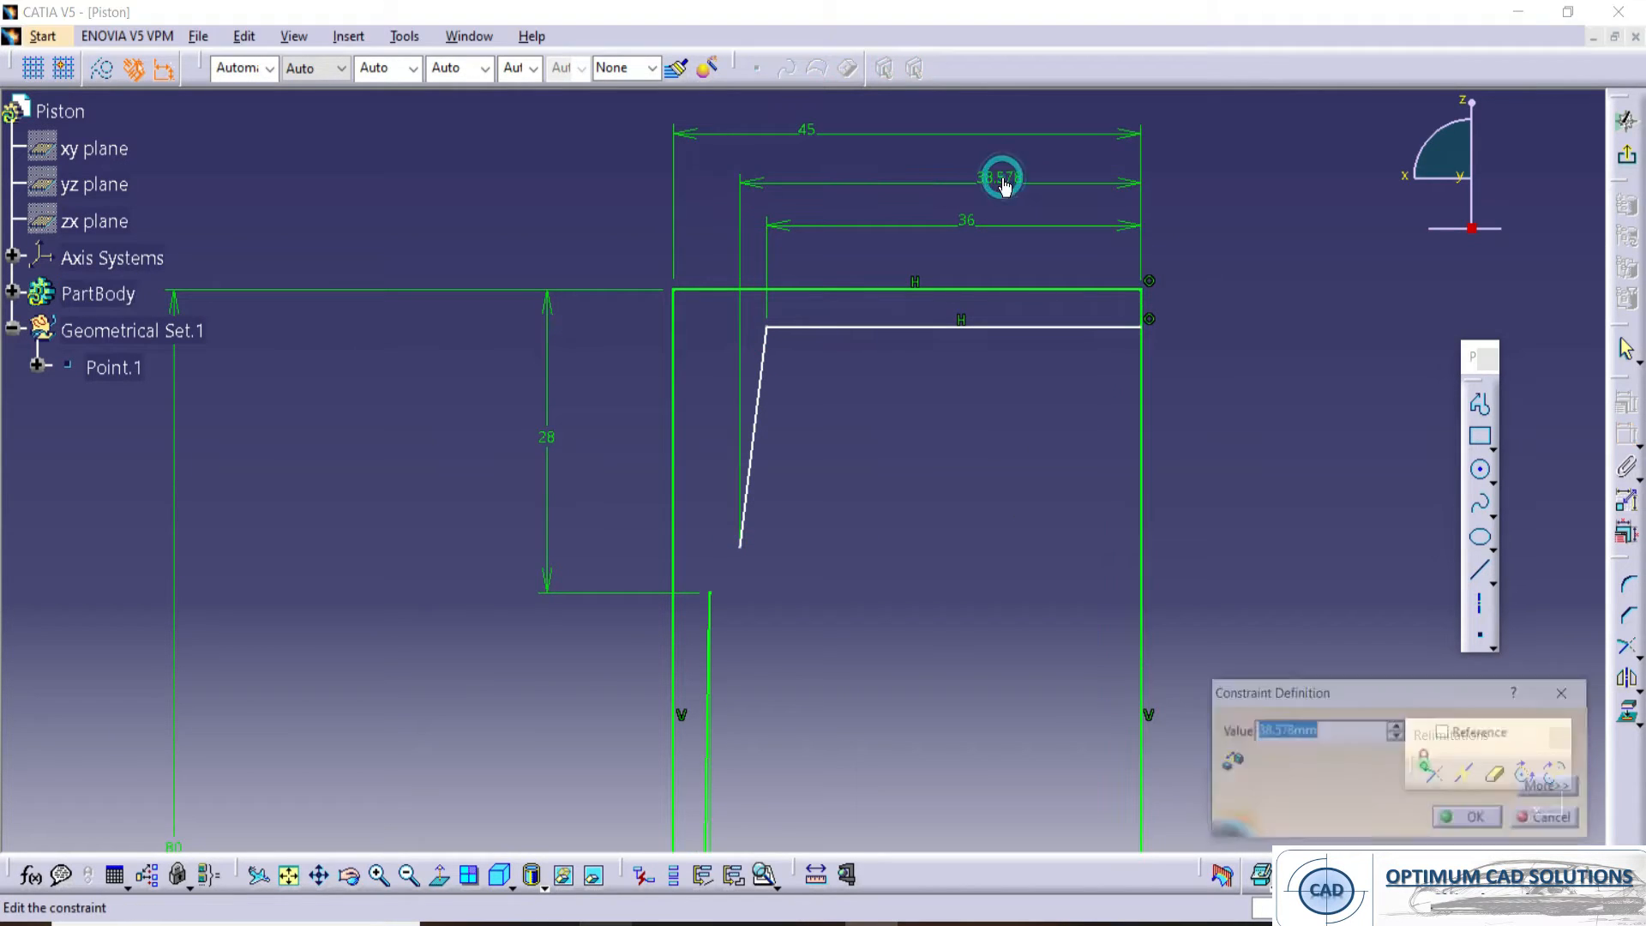
{"action": "type", "text": "74"}
{"action": "key", "text": "Return"}
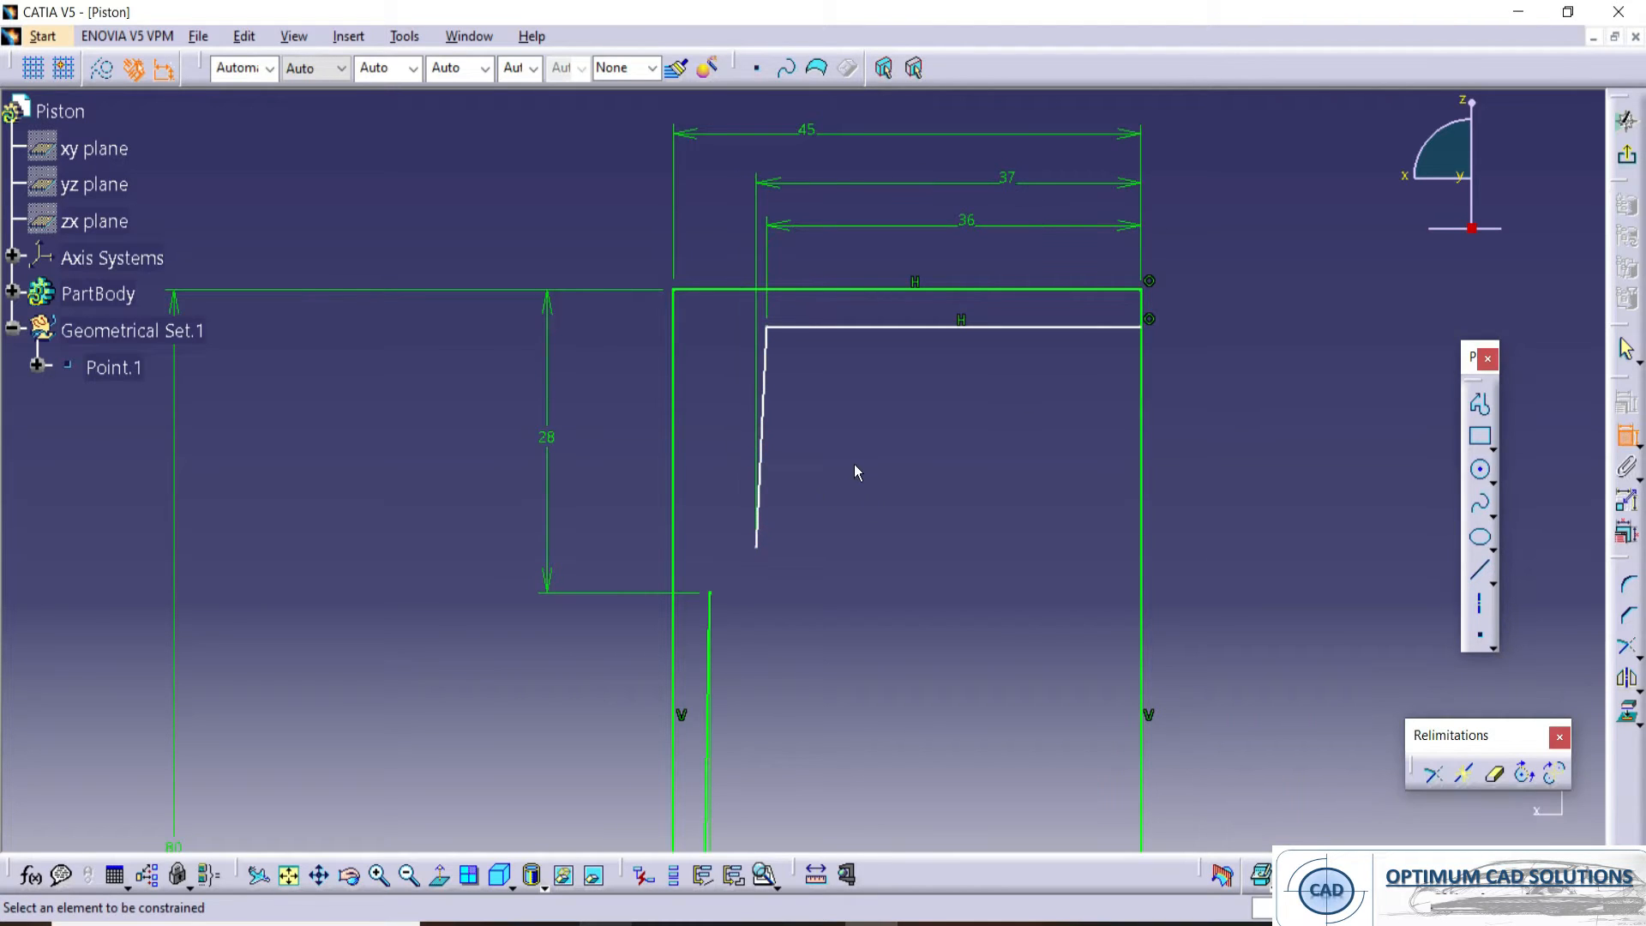
- Dimension the distance between the new profile's corner and the rectangle's top edge and set it to 9 mm
{"action": "middle_click_drag", "start_coordinate": [855, 473], "coordinate": [851, 453]}
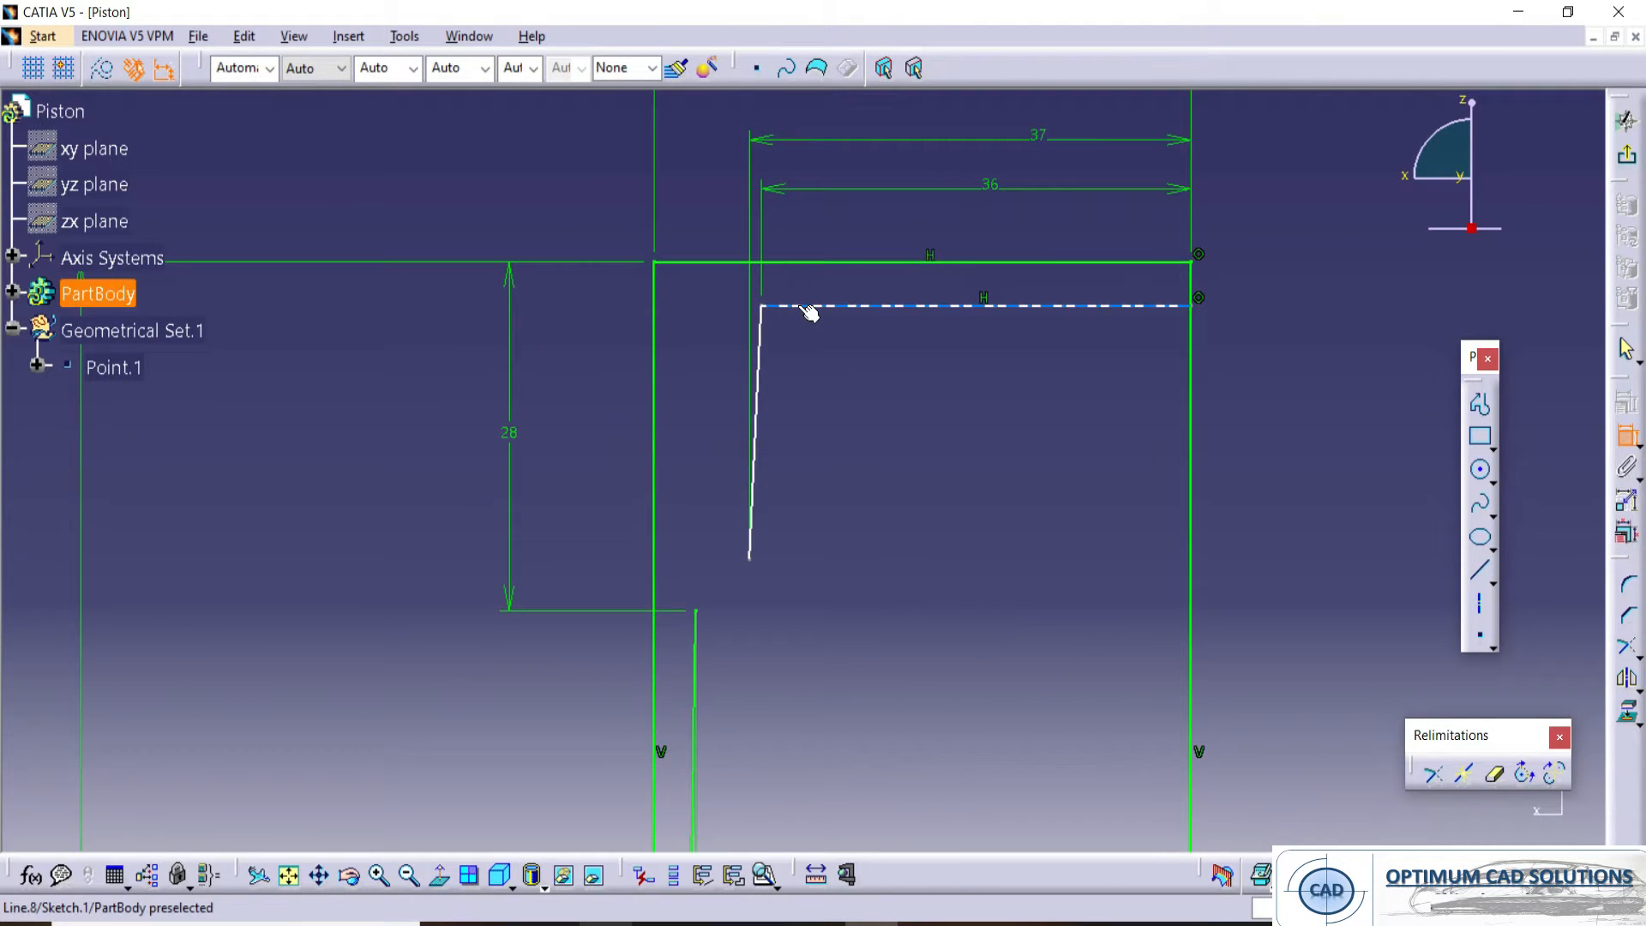
{"action": "left_click", "coordinate": [761, 306]}
{"action": "left_click", "coordinate": [779, 262]}
{"action": "left_click", "coordinate": [588, 206]}
{"action": "double_click", "coordinate": [598, 201]}
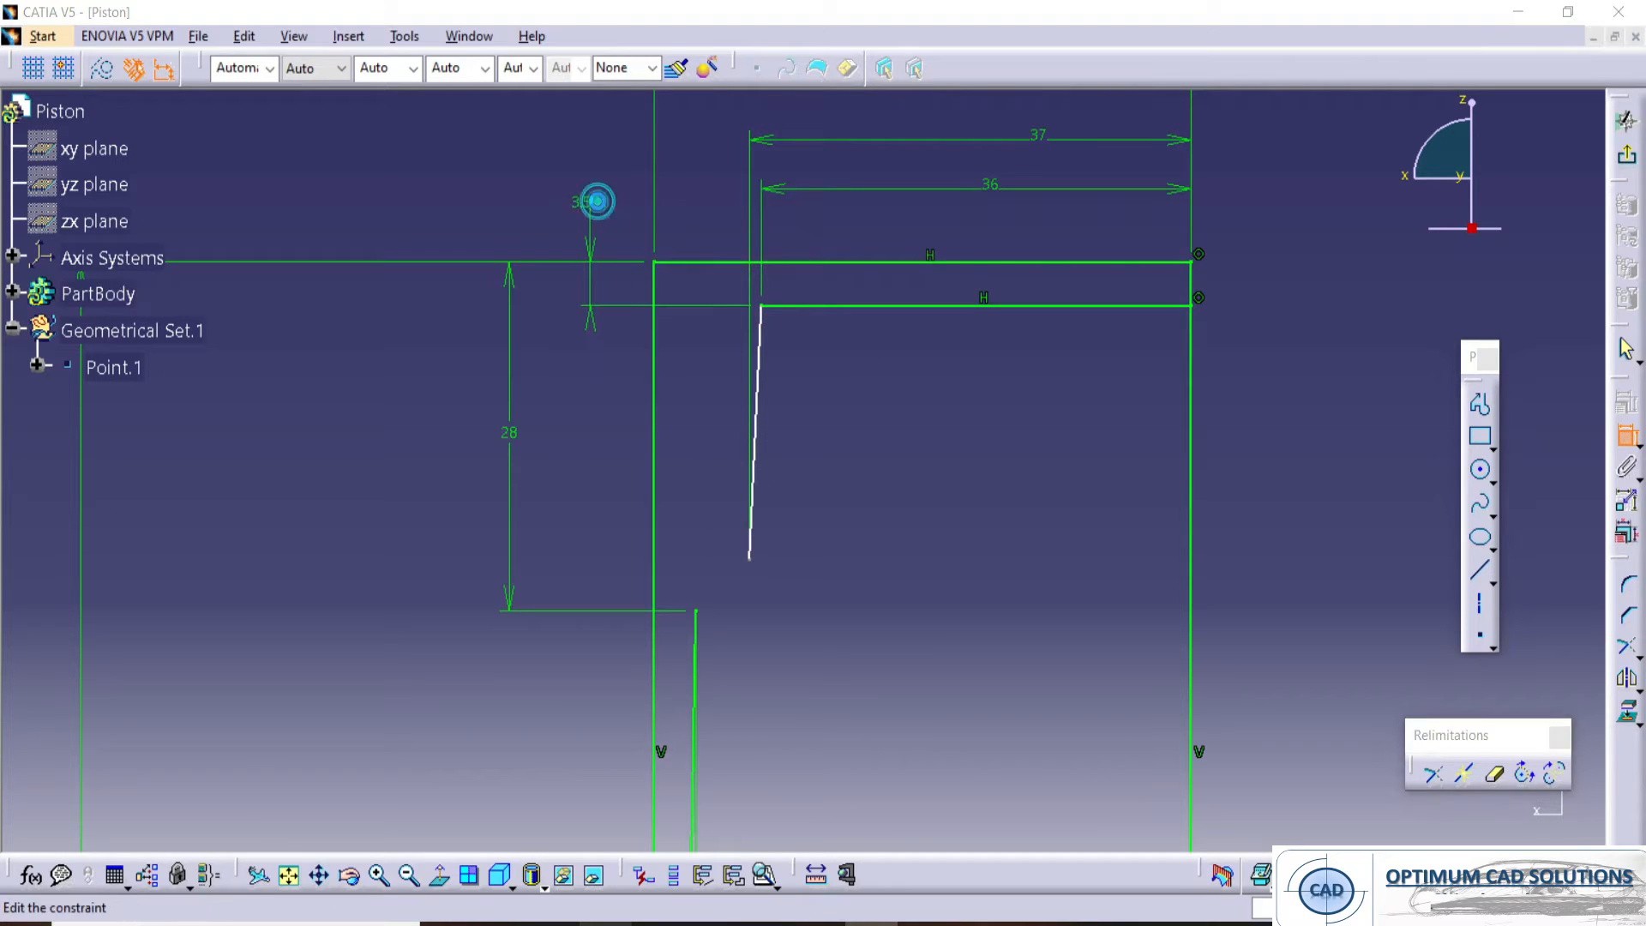
{"action": "type", "text": "9"}
{"action": "key", "text": "Return"}
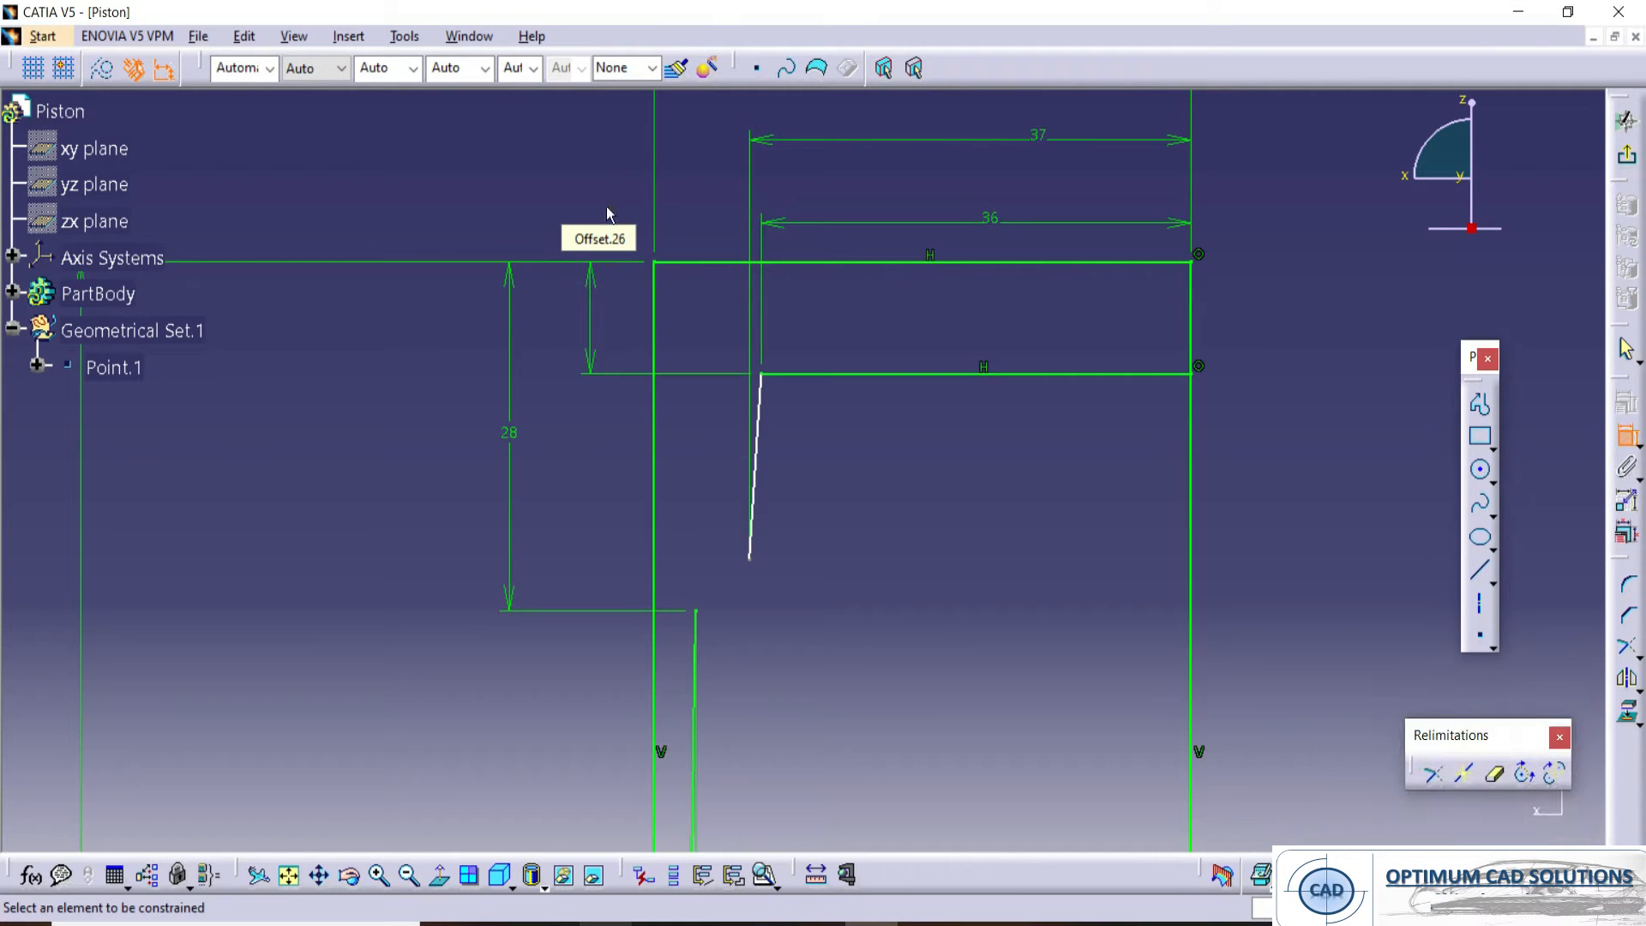
- Dimension the distance from the upper slanted line's lower endpoint to the inner horizontal line and set it to 15 mm
{"action": "left_click", "coordinate": [751, 558]}
{"action": "left_click", "coordinate": [794, 375]}
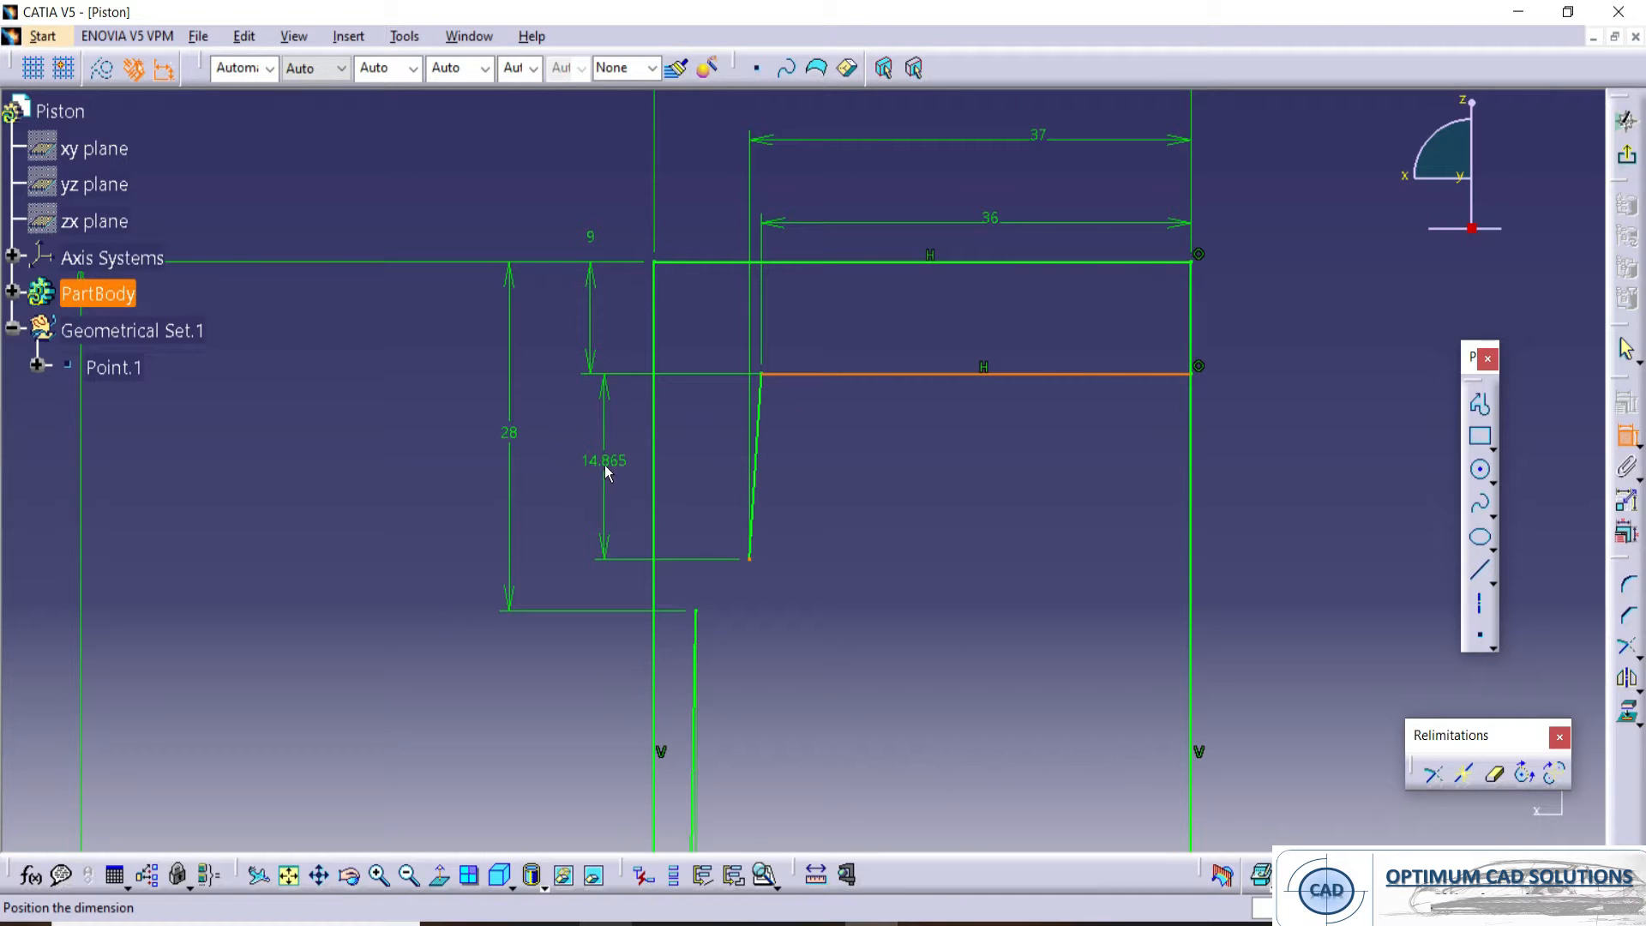
{"action": "left_click", "coordinate": [605, 464]}
{"action": "double_click", "coordinate": [596, 460]}
{"action": "type", "text": "15"}
{"action": "key", "text": "Return"}
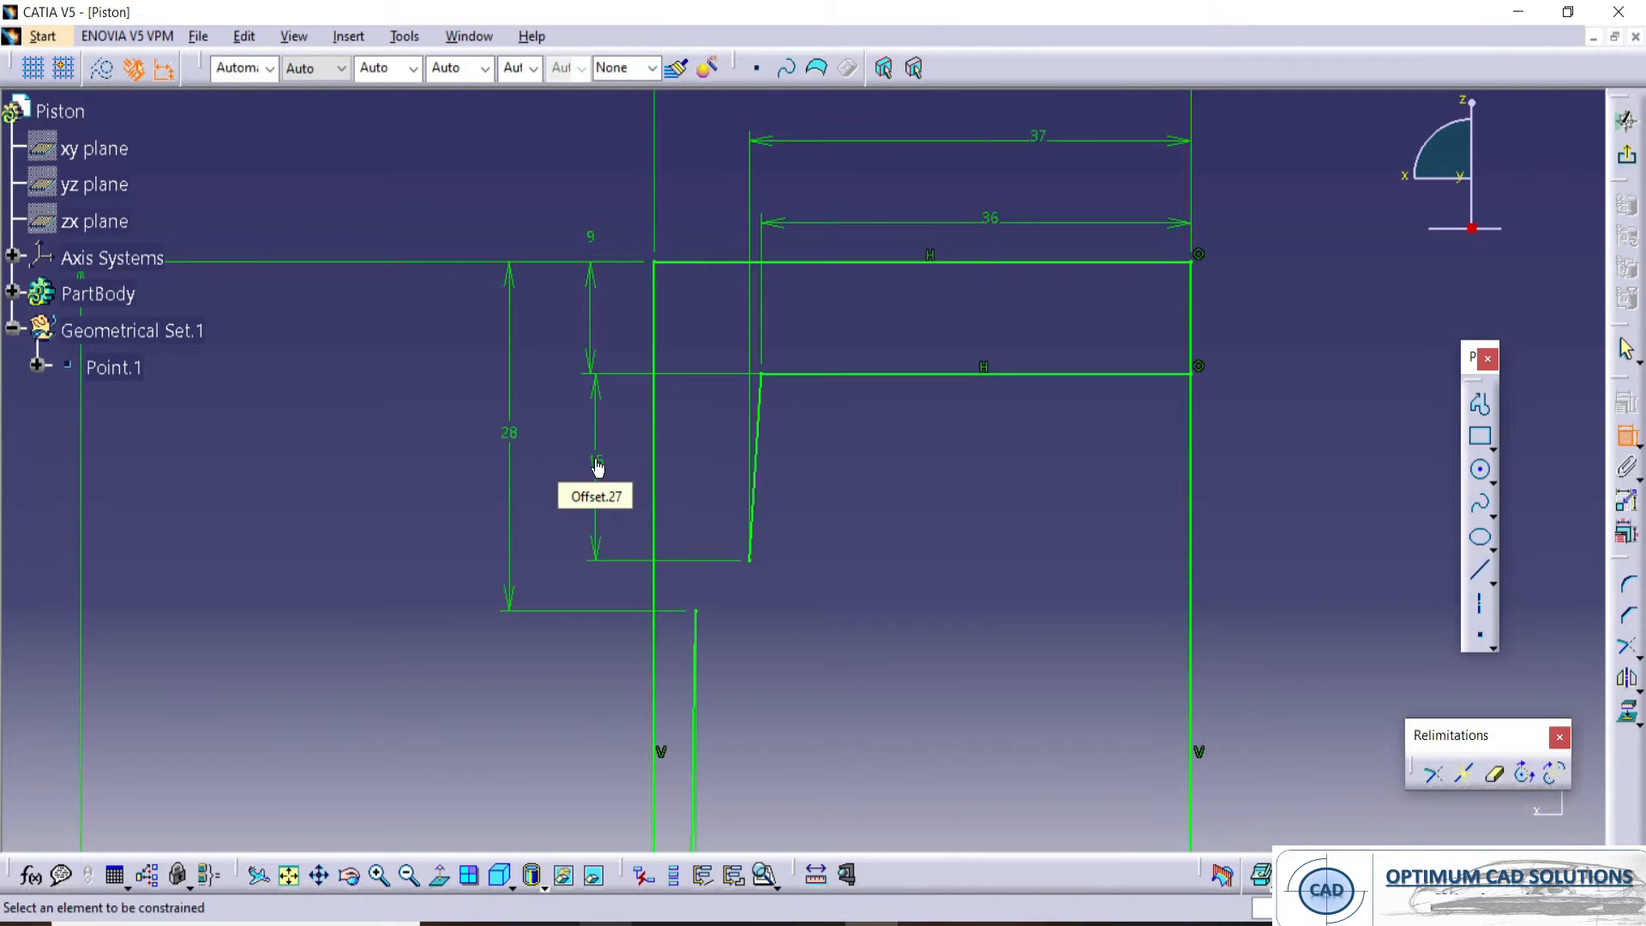
- Convert the inner horizontal line 9 mm below the top edge to a construction element
{"action": "left_click", "coordinate": [838, 375]}
{"action": "left_click", "coordinate": [103, 68]}
{"action": "left_click", "coordinate": [194, 182]}
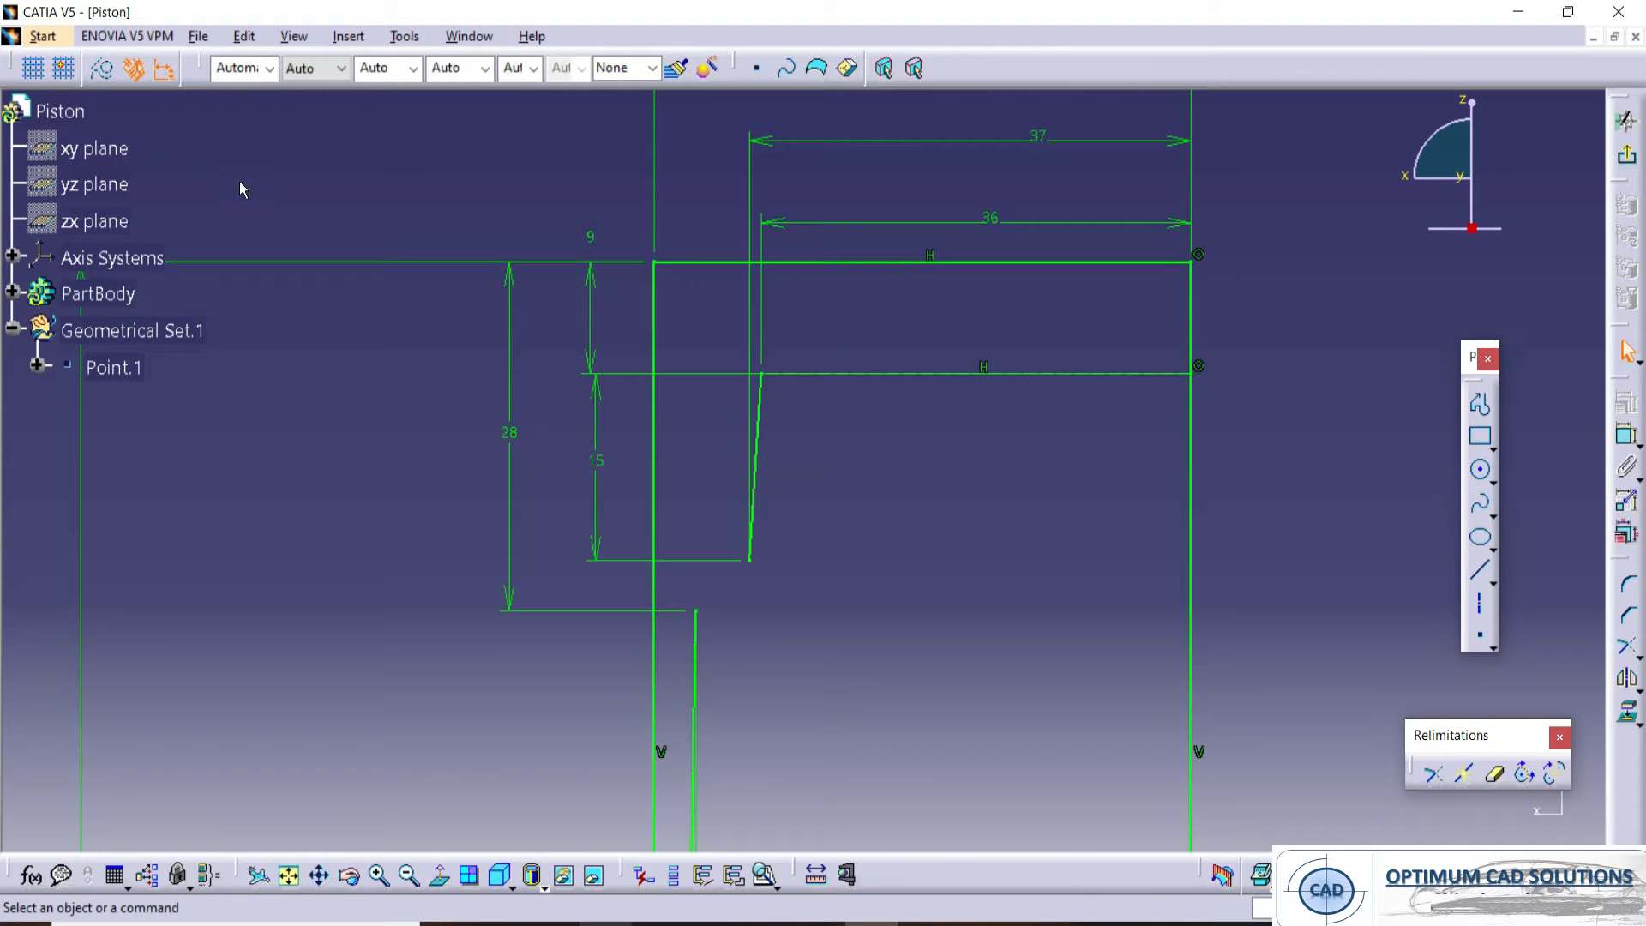
- Check the PDF drawing, and sketch a centre-point arc of about 99.8 mm radius from the upper slanted line's top endpoint across the centre axis
{"action": "key", "text": "alt+Tab"}
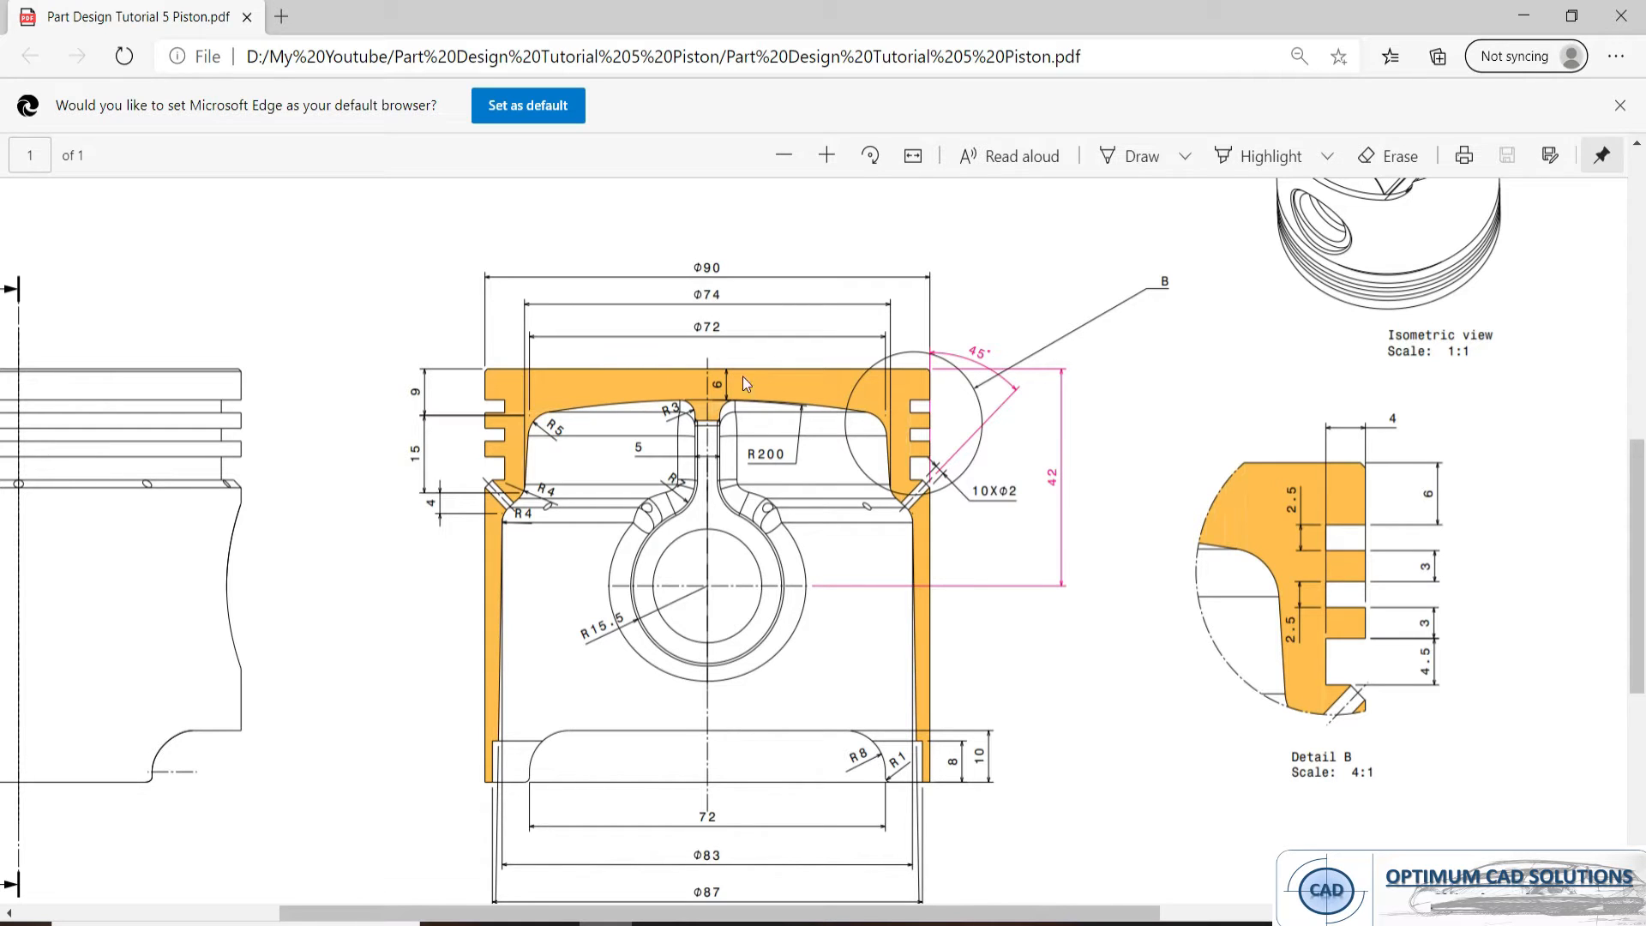
{"action": "key", "text": "alt+Tab"}
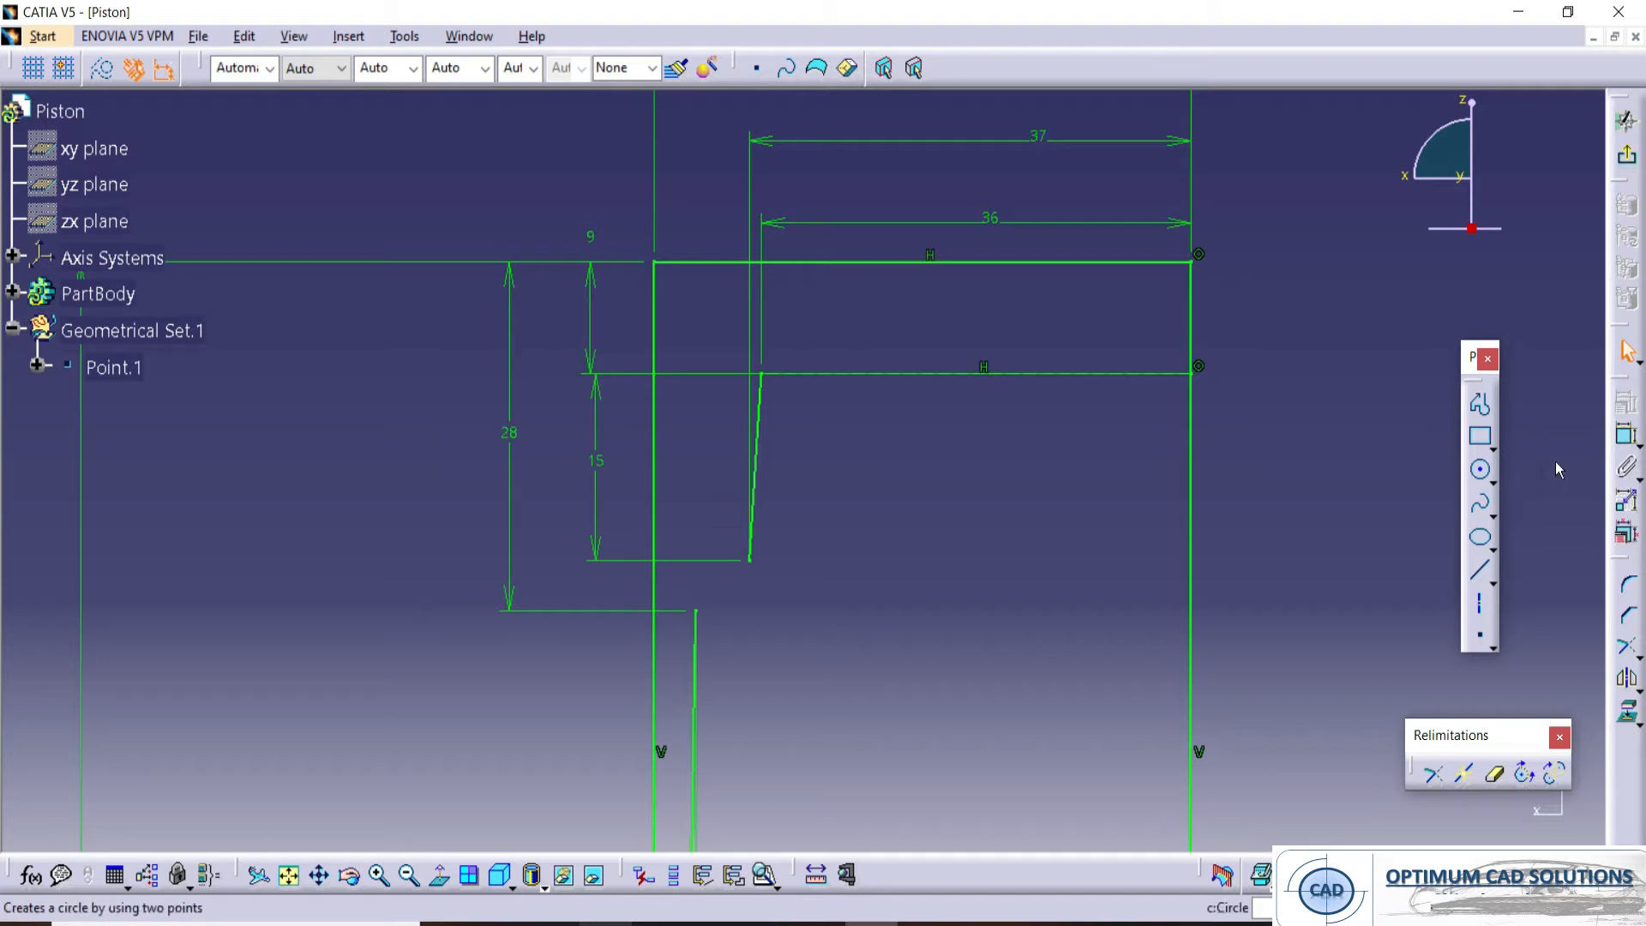
{"action": "left_click", "coordinate": [1493, 482]}
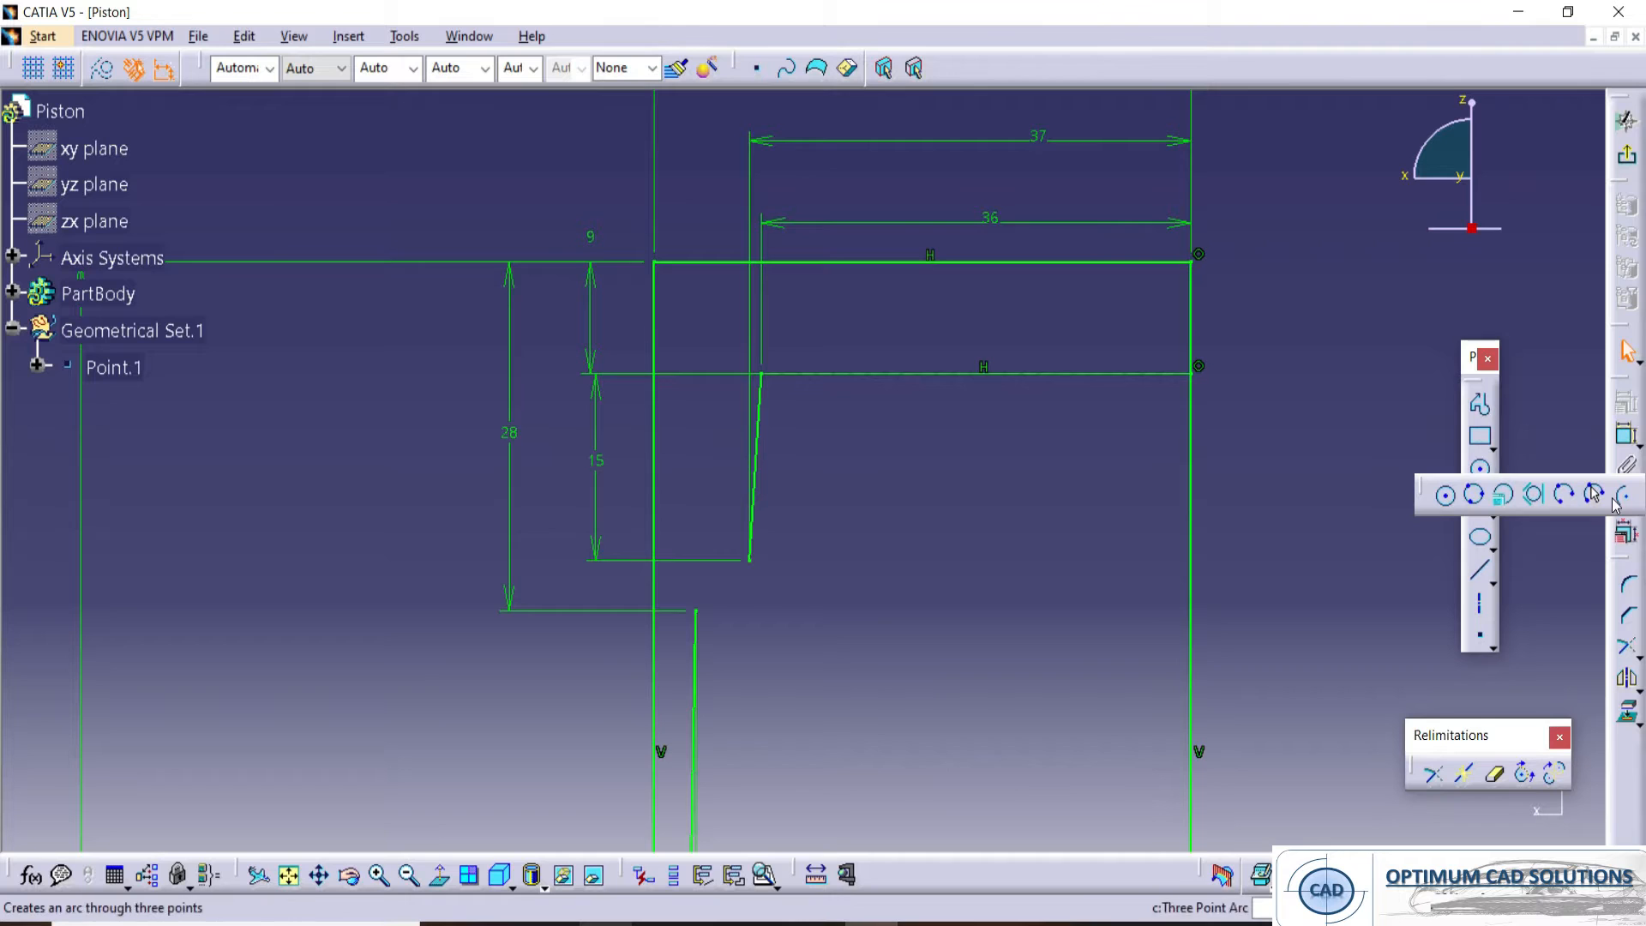
{"action": "left_click", "coordinate": [1622, 502]}
{"action": "left_click", "coordinate": [760, 373]}
{"action": "left_click", "coordinate": [1480, 471]}
{"action": "mouse_move", "coordinate": [888, 544]}
{"action": "middle_mouse_down"}
{"action": "mouse_move", "coordinate": [802, 411]}
{"action": "mouse_move", "coordinate": [909, 753]}
{"action": "middle_mouse_up"}
{"action": "left_click", "coordinate": [902, 746]}
{"action": "middle_click_drag", "start_coordinate": [807, 274], "coordinate": [797, 411]}
{"action": "left_click", "coordinate": [666, 438]}
{"action": "middle_click_drag", "start_coordinate": [959, 429], "coordinate": [738, 400]}
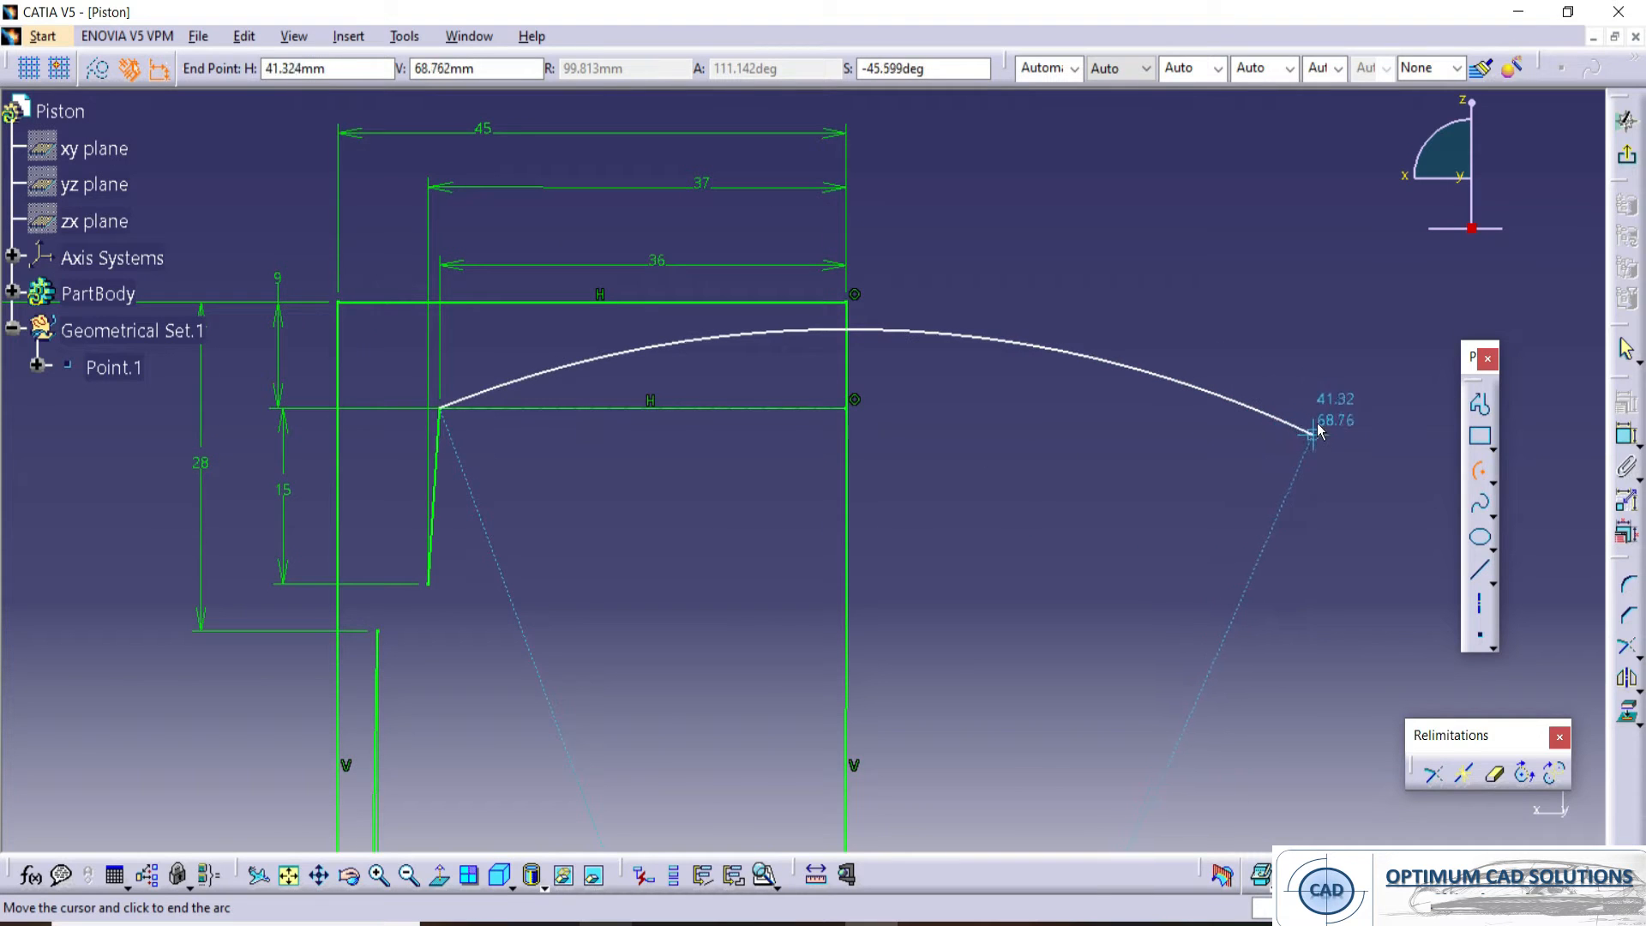
{"action": "left_click", "coordinate": [1256, 406]}
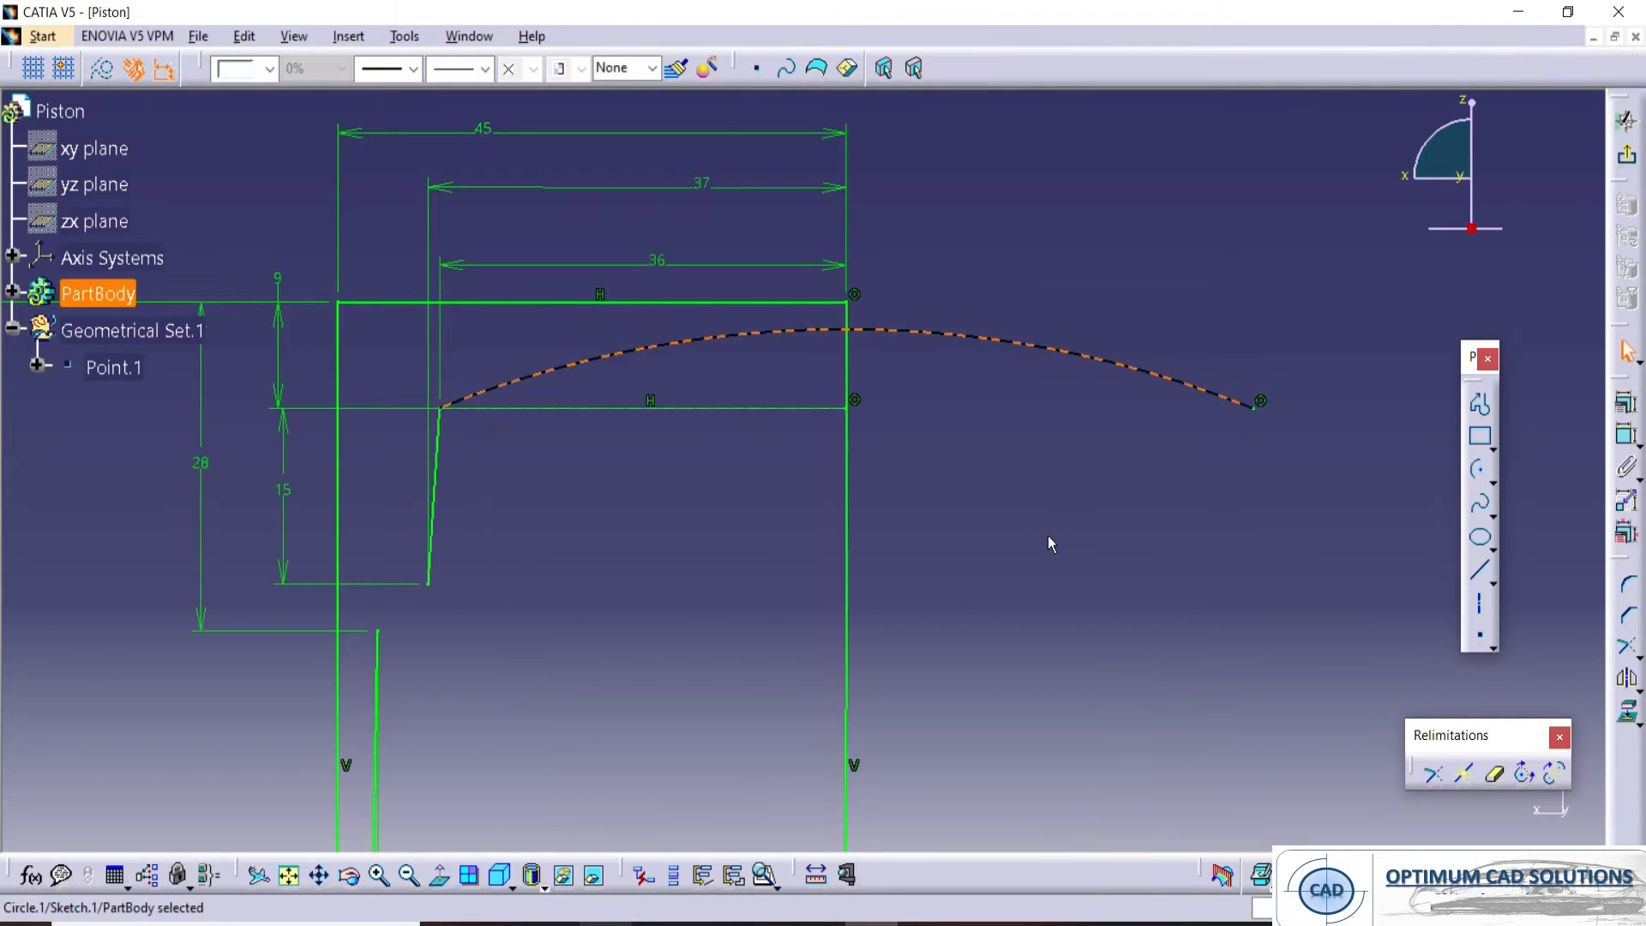
{"action": "left_click", "coordinate": [1050, 538]}
- Dimension the radius of the crown underside arc and set it to 200 mm
{"action": "left_click", "coordinate": [1624, 437]}
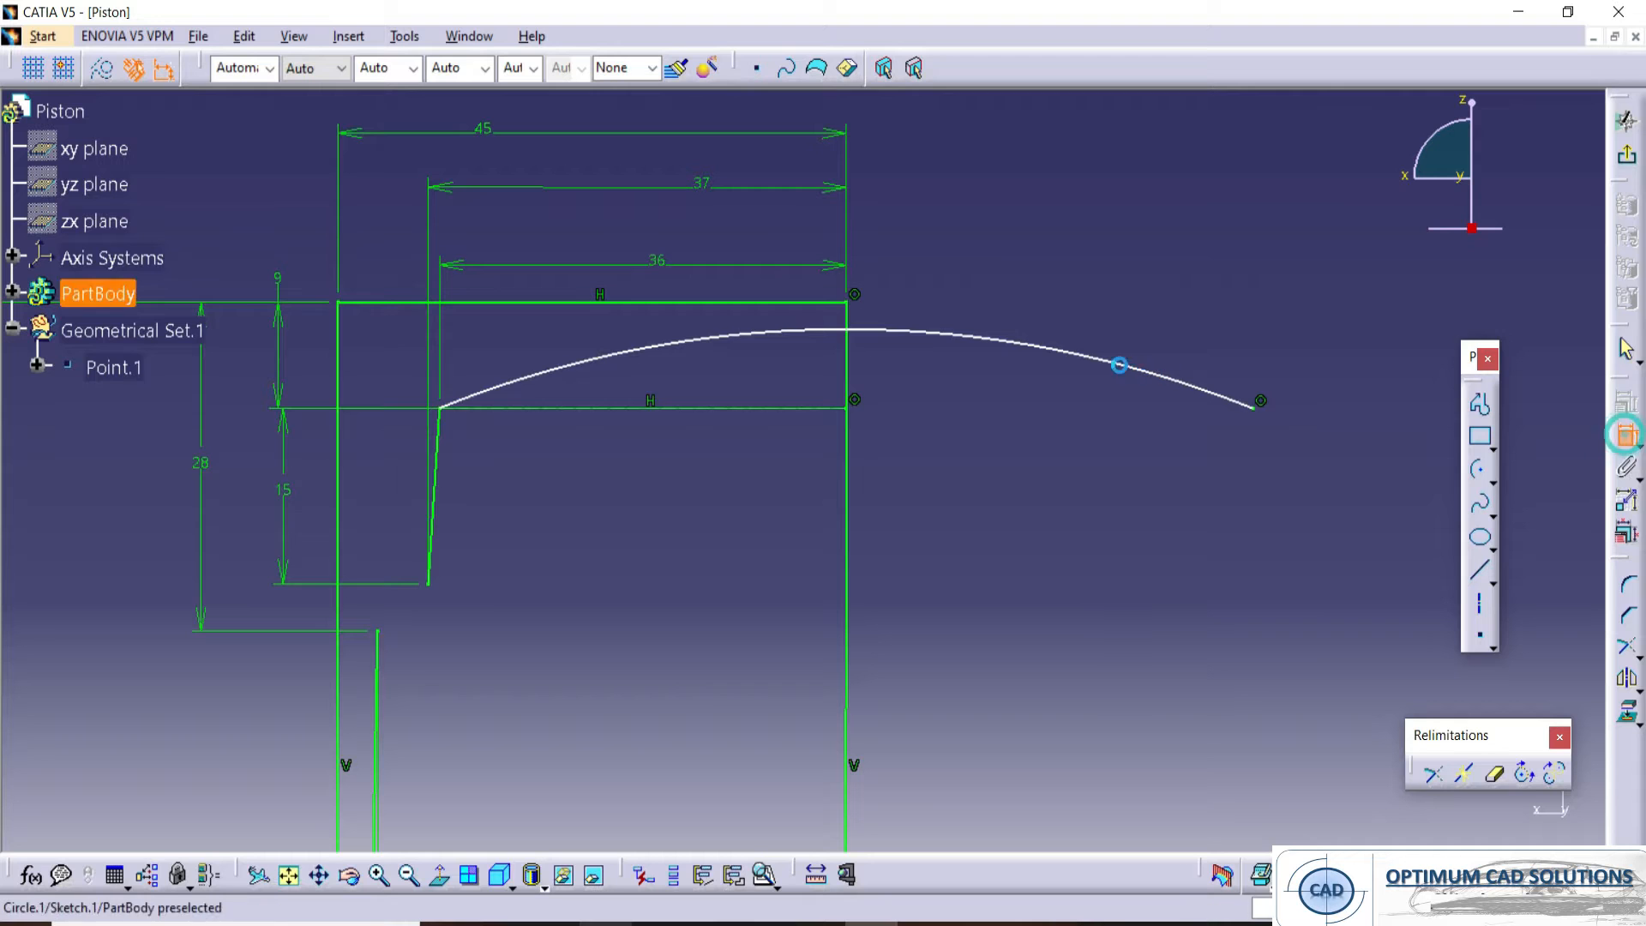
{"action": "left_click", "coordinate": [1026, 348]}
{"action": "left_click", "coordinate": [1063, 270]}
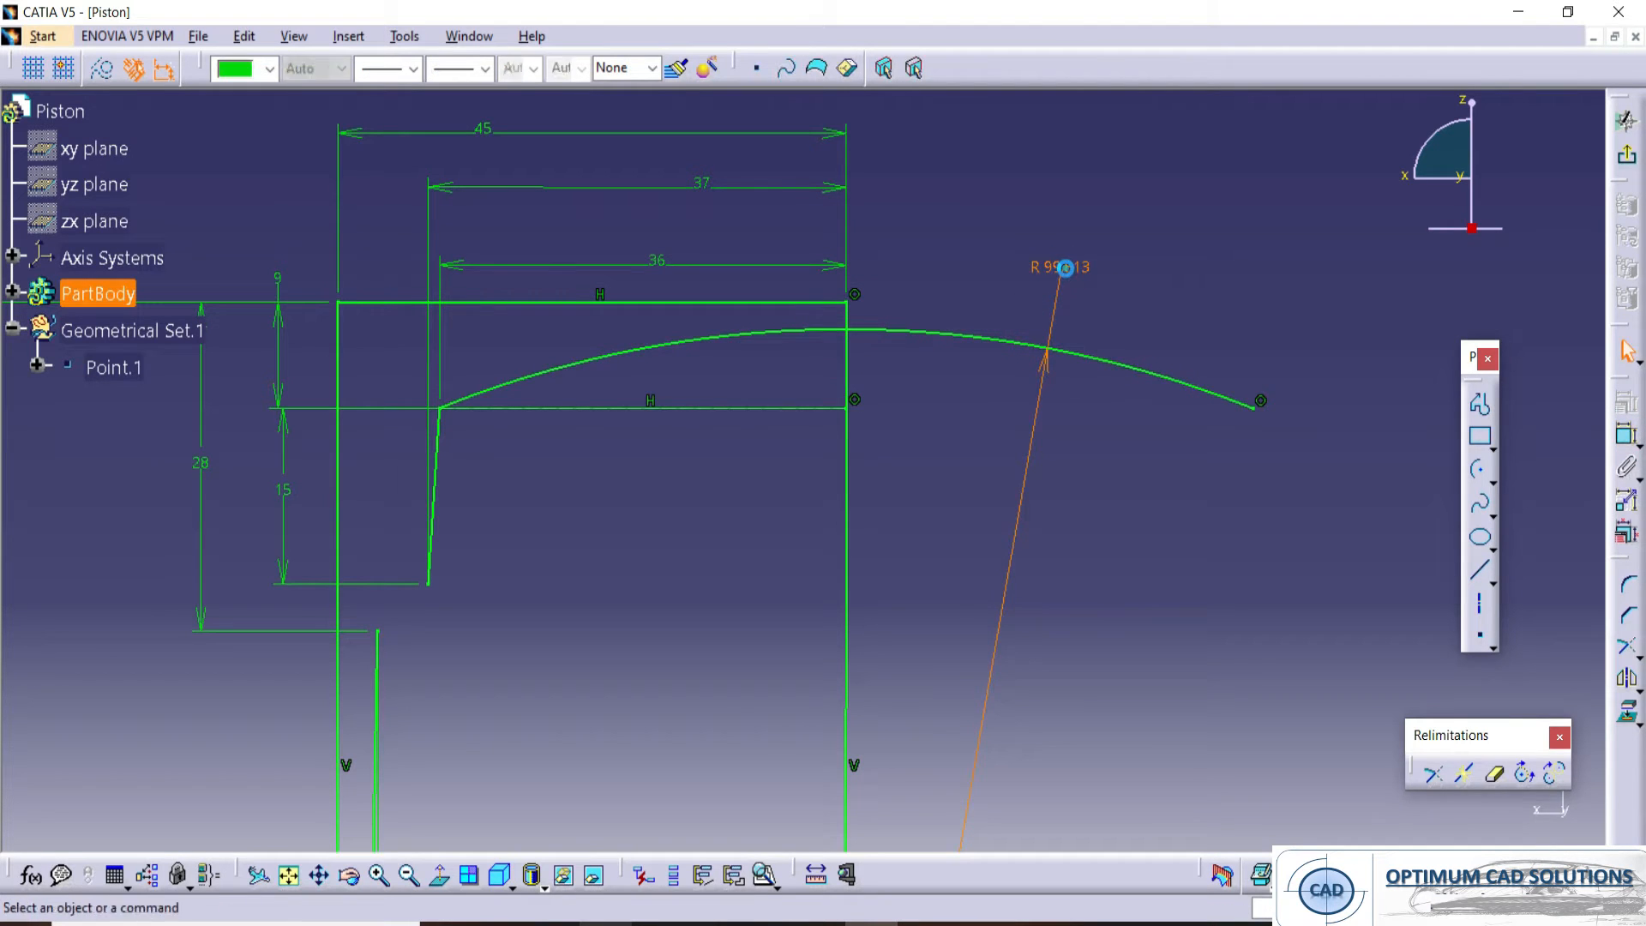
{"action": "double_click", "coordinate": [1067, 272]}
{"action": "key", "text": "Return"}
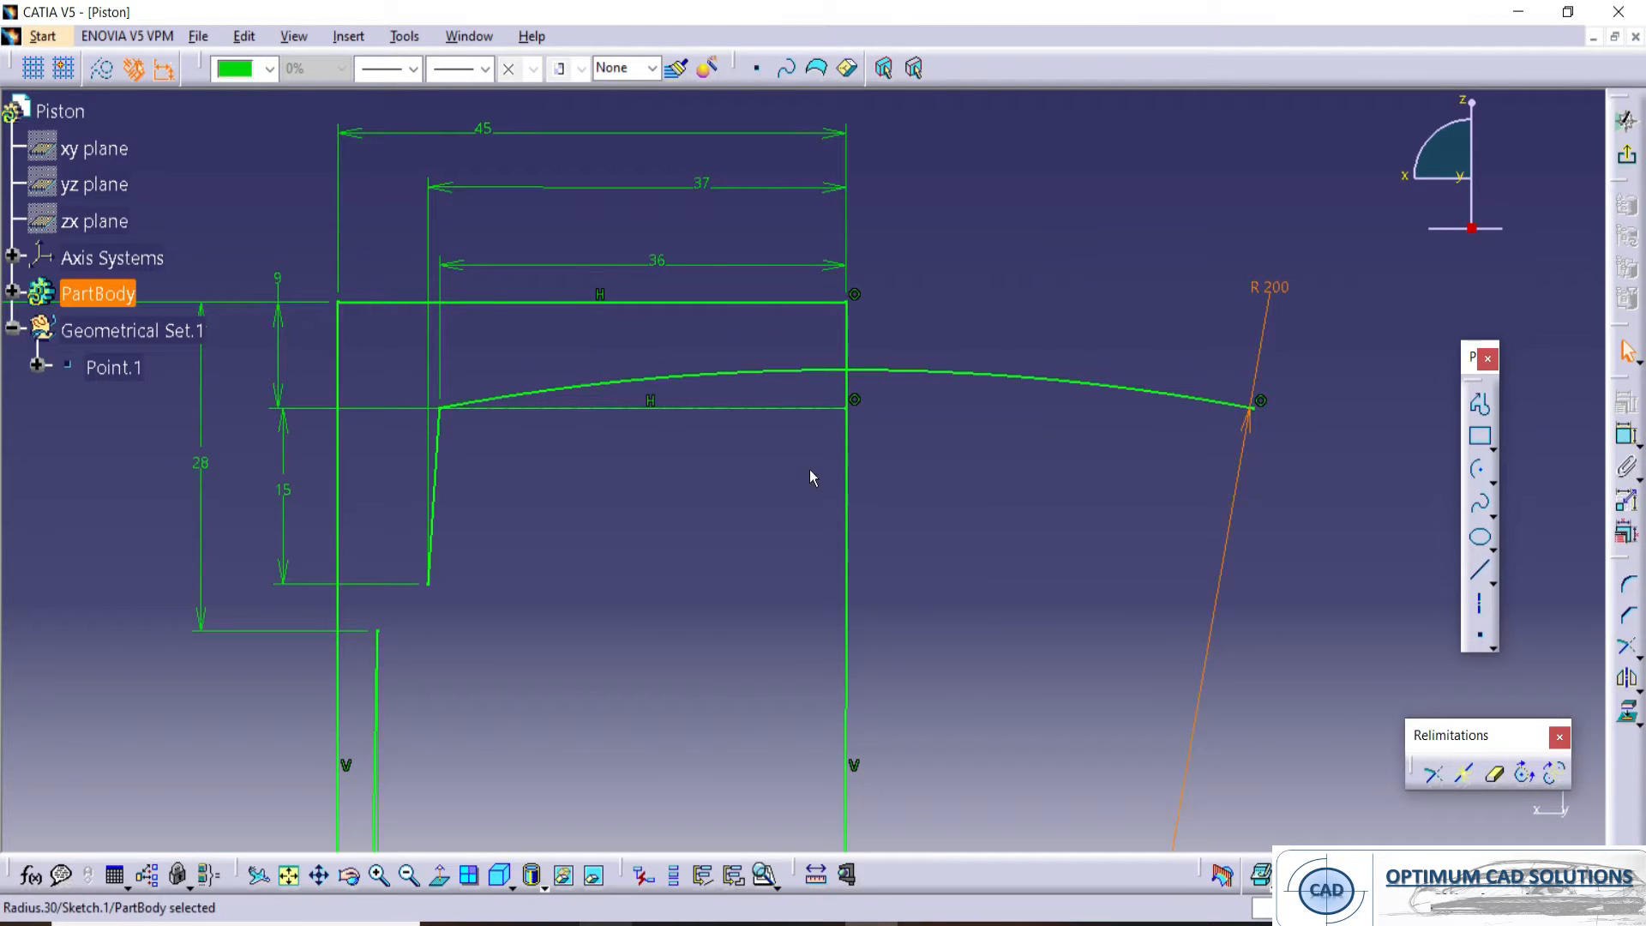
- Delete the 200 mm radius dimension from the crown underside arc
{"action": "left_click", "coordinate": [932, 441]}
{"action": "mouse_move", "coordinate": [906, 467]}
{"action": "middle_mouse_down"}
{"action": "mouse_move", "coordinate": [888, 461]}
{"action": "mouse_move", "coordinate": [888, 386]}
{"action": "middle_mouse_up"}
{"action": "middle_click_drag", "start_coordinate": [890, 505], "coordinate": [925, 145]}
{"action": "middle_click_drag", "start_coordinate": [905, 559], "coordinate": [915, 137]}
{"action": "middle_click_drag", "start_coordinate": [926, 634], "coordinate": [872, 242]}
{"action": "left_click", "coordinate": [886, 468]}
{"action": "key", "text": "Delete"}
- Check the PDF drawing and dimension the crown arc's offset from the top edge at the centre axis as 6 mm
{"action": "mouse_move", "coordinate": [917, 503]}
{"action": "middle_mouse_down"}
{"action": "mouse_move", "coordinate": [871, 701]}
{"action": "mouse_move", "coordinate": [874, 772]}
{"action": "middle_mouse_up"}
{"action": "middle_click_drag", "start_coordinate": [874, 172], "coordinate": [977, 661]}
{"action": "mouse_move", "coordinate": [900, 360]}
{"action": "middle_mouse_down"}
{"action": "mouse_move", "coordinate": [857, 548]}
{"action": "mouse_move", "coordinate": [789, 489]}
{"action": "mouse_move", "coordinate": [778, 515]}
{"action": "middle_mouse_up"}
{"action": "key", "text": "alt+Tab"}
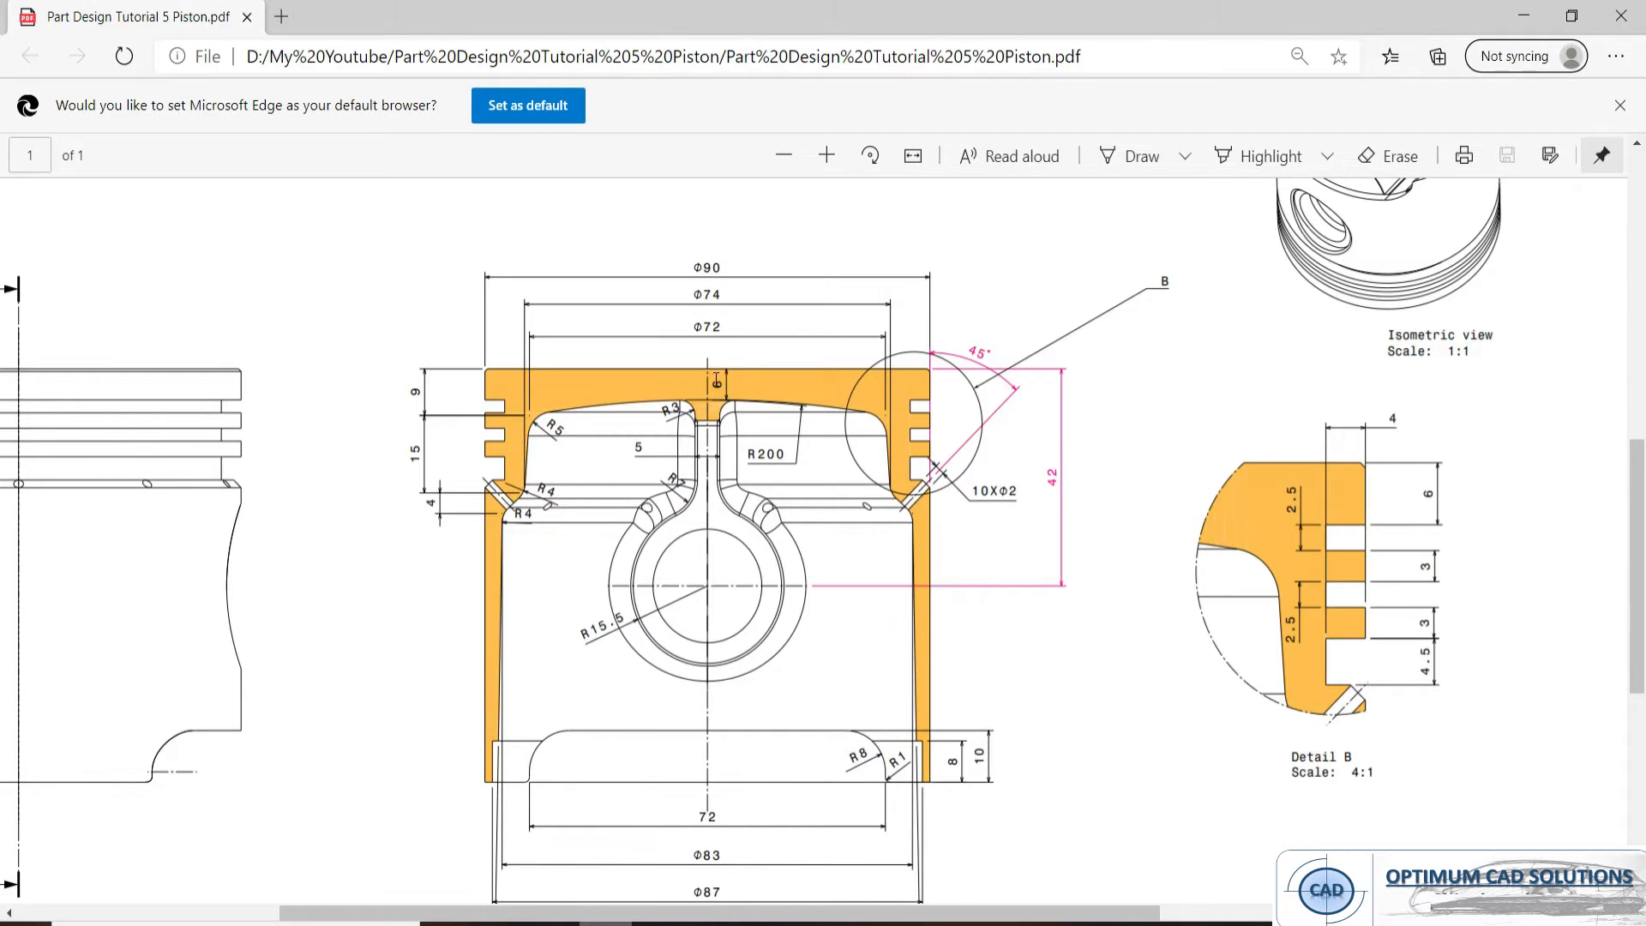
{"action": "key", "text": "alt+Tab"}
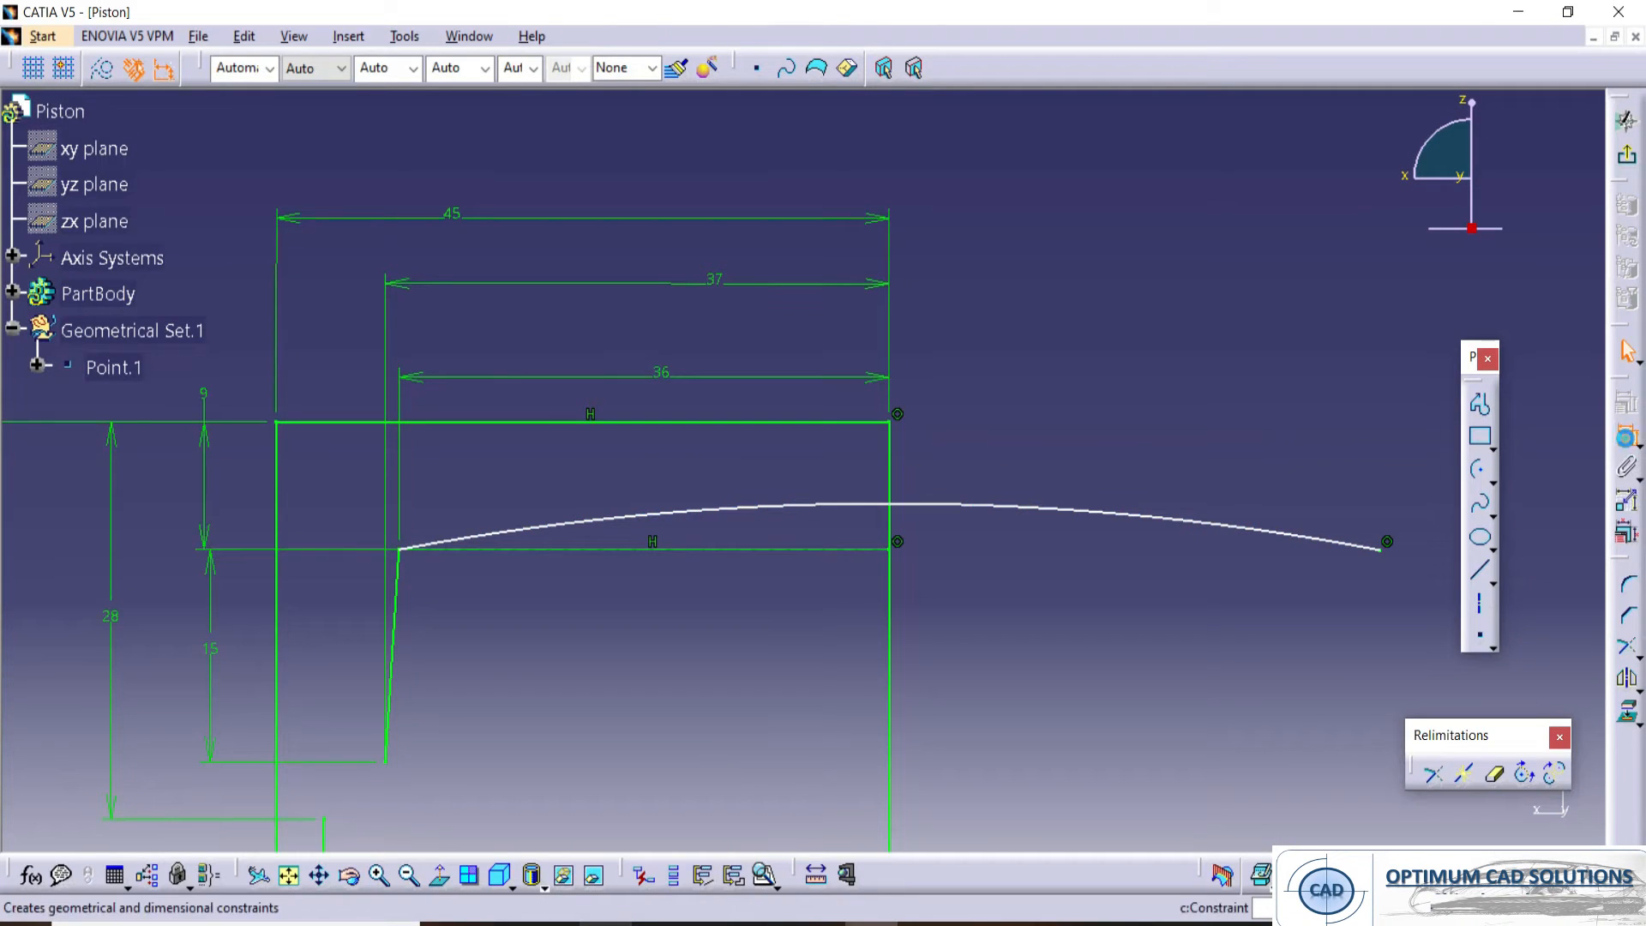
{"action": "left_click", "coordinate": [886, 422]}
{"action": "left_click", "coordinate": [859, 504]}
{"action": "left_click", "coordinate": [948, 448]}
{"action": "double_click", "coordinate": [948, 444]}
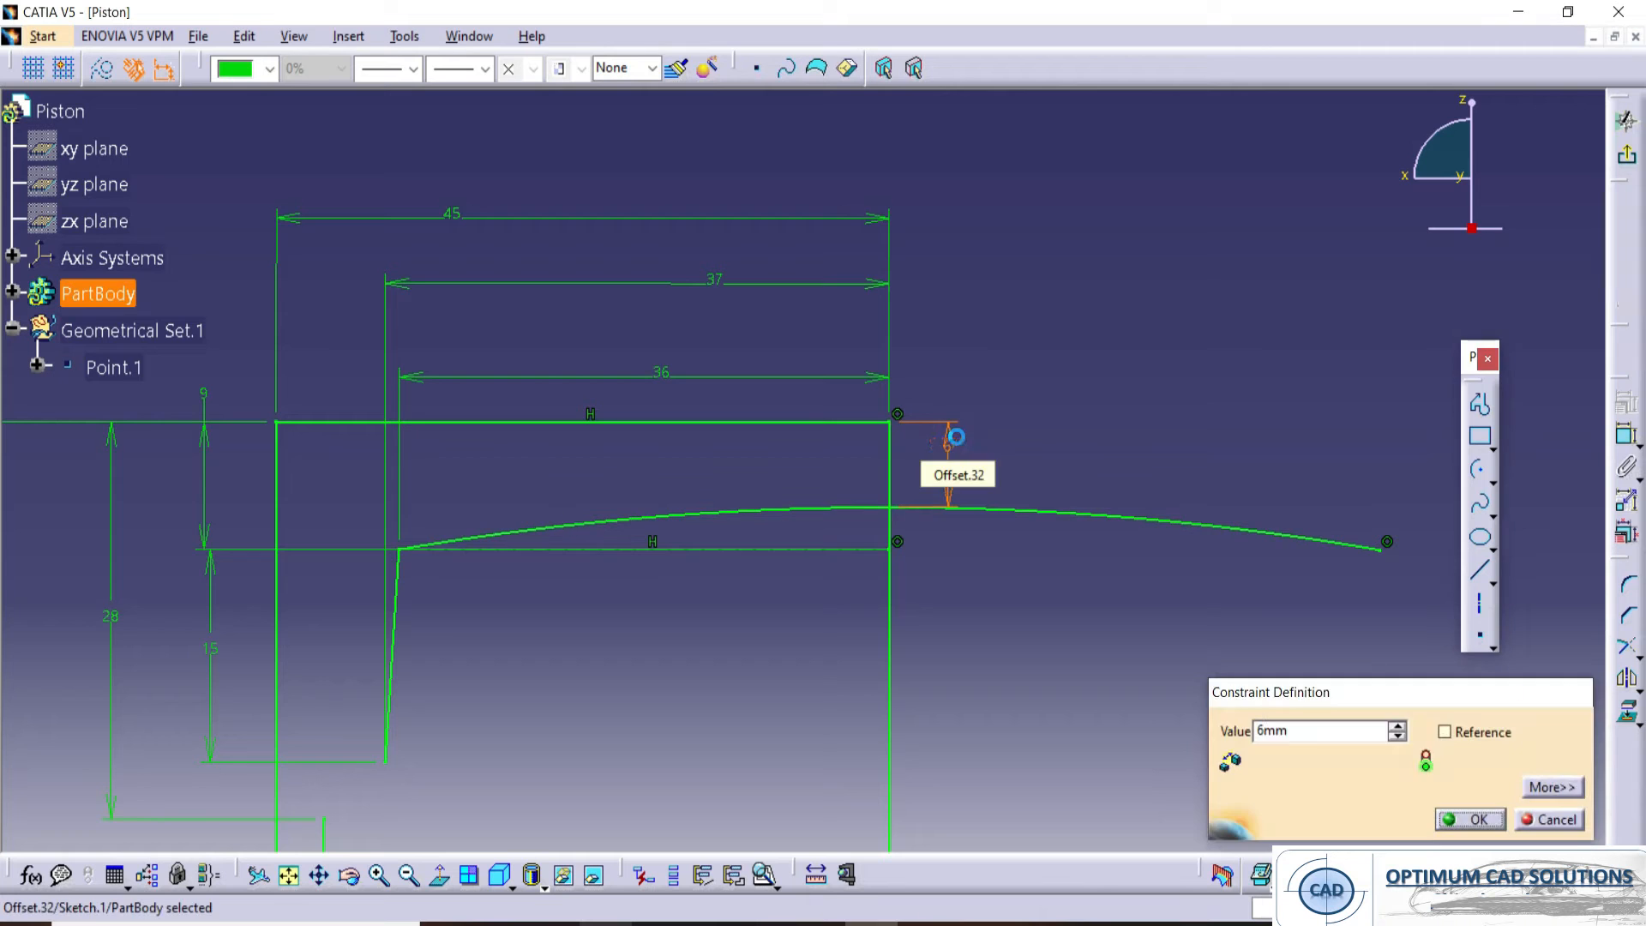
{"action": "key", "text": "Return"}
{"action": "key", "text": "Escape"}
- Check the PDF drawing and round the corner between the upper slanted line and the crown arc with a 5 mm radius
{"action": "key", "text": "alt+Tab"}
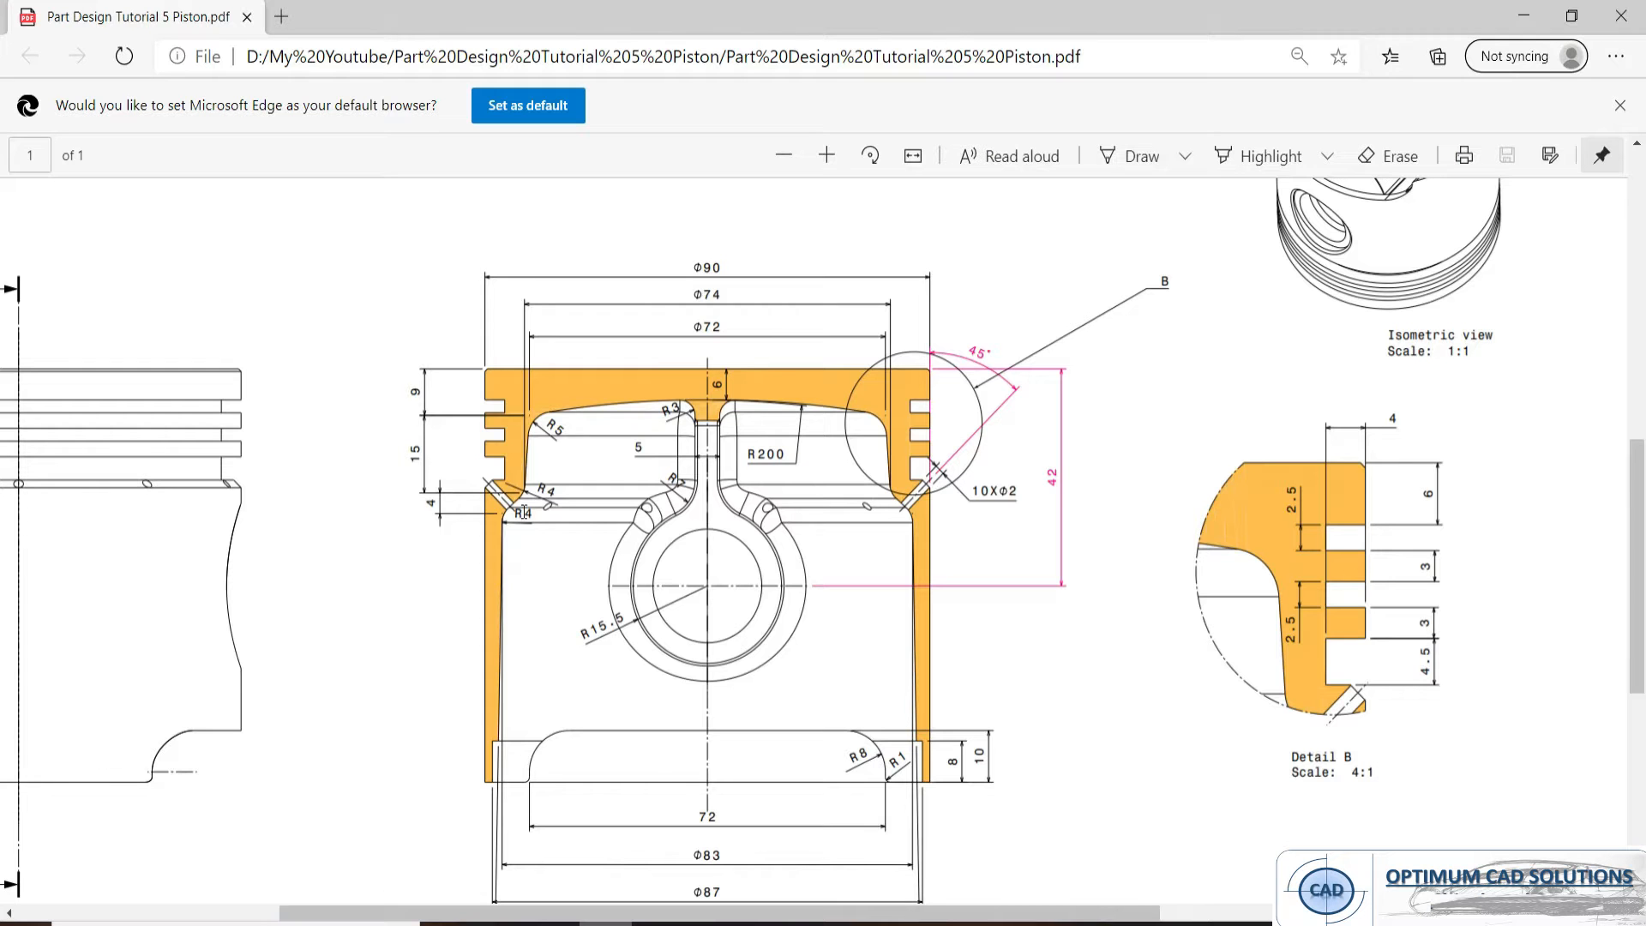
{"action": "key", "text": "alt+Tab"}
{"action": "left_click", "coordinate": [1626, 589]}
{"action": "mouse_move", "coordinate": [771, 414]}
{"action": "middle_mouse_down"}
{"action": "mouse_move", "coordinate": [874, 353]}
{"action": "mouse_move", "coordinate": [711, 233]}
{"action": "middle_mouse_up"}
{"action": "left_click", "coordinate": [574, 374]}
{"action": "left_click", "coordinate": [632, 345]}
{"action": "left_click", "coordinate": [610, 369]}
{"action": "double_click", "coordinate": [616, 379]}
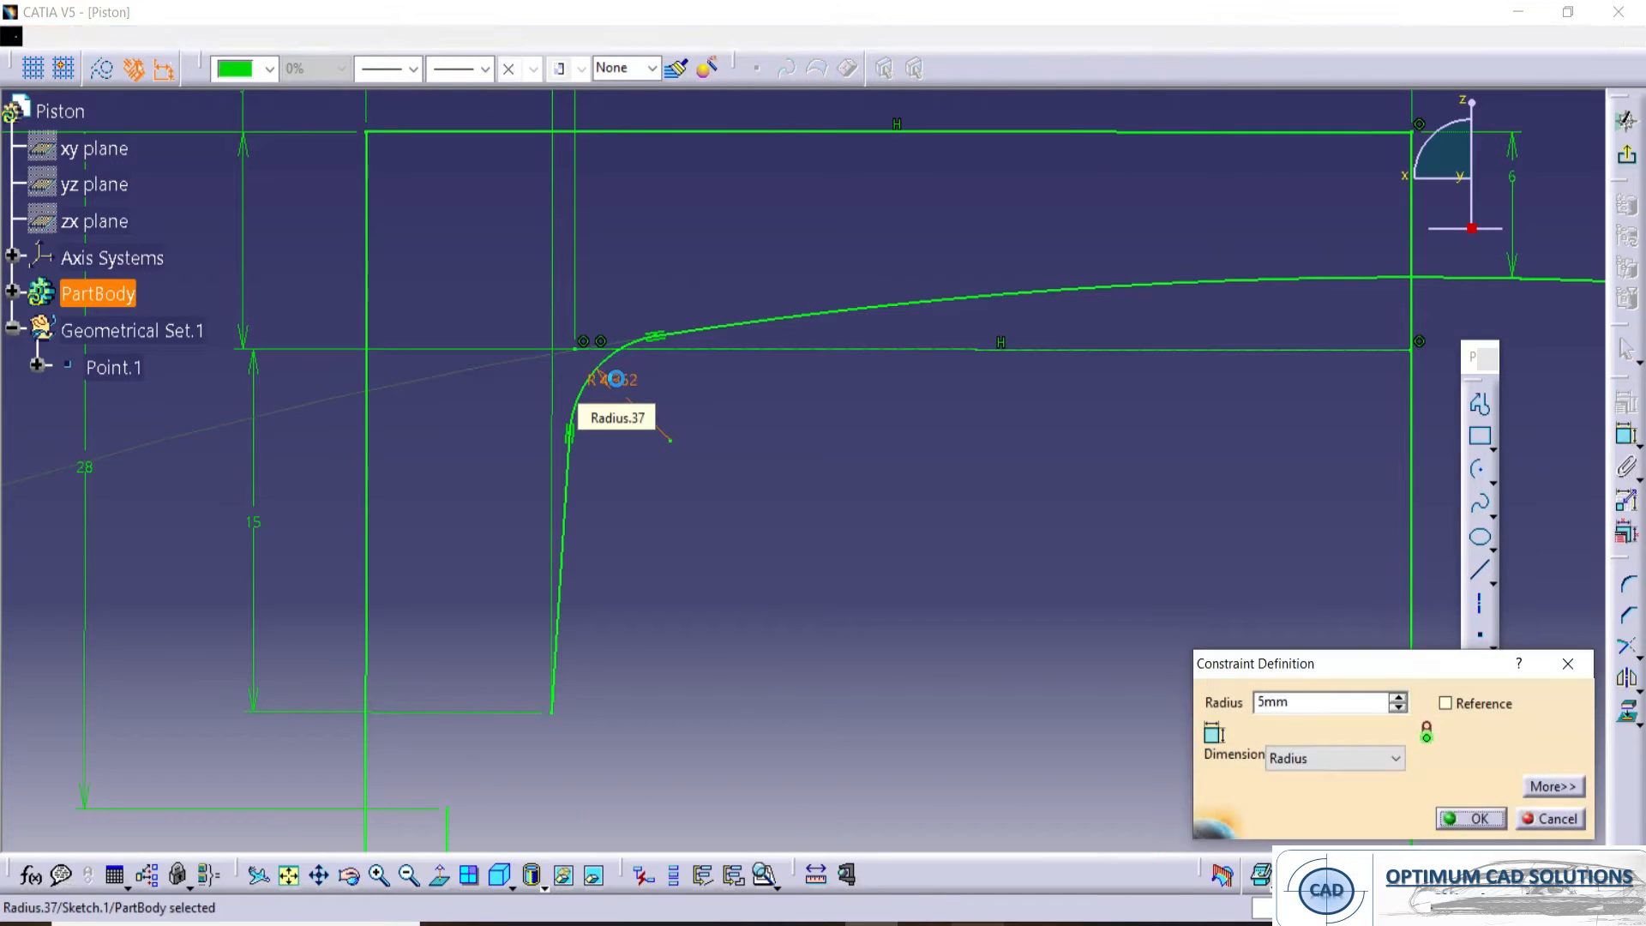
{"action": "key", "text": "Return"}
- Trim the crown arc and the vertical centre line to each other, keeping the arc's inner-wall side and the line above it
{"action": "mouse_move", "coordinate": [646, 373]}
{"action": "middle_mouse_down"}
{"action": "mouse_move", "coordinate": [989, 450]}
{"action": "mouse_move", "coordinate": [714, 462]}
{"action": "mouse_move", "coordinate": [627, 485]}
{"action": "middle_mouse_up"}
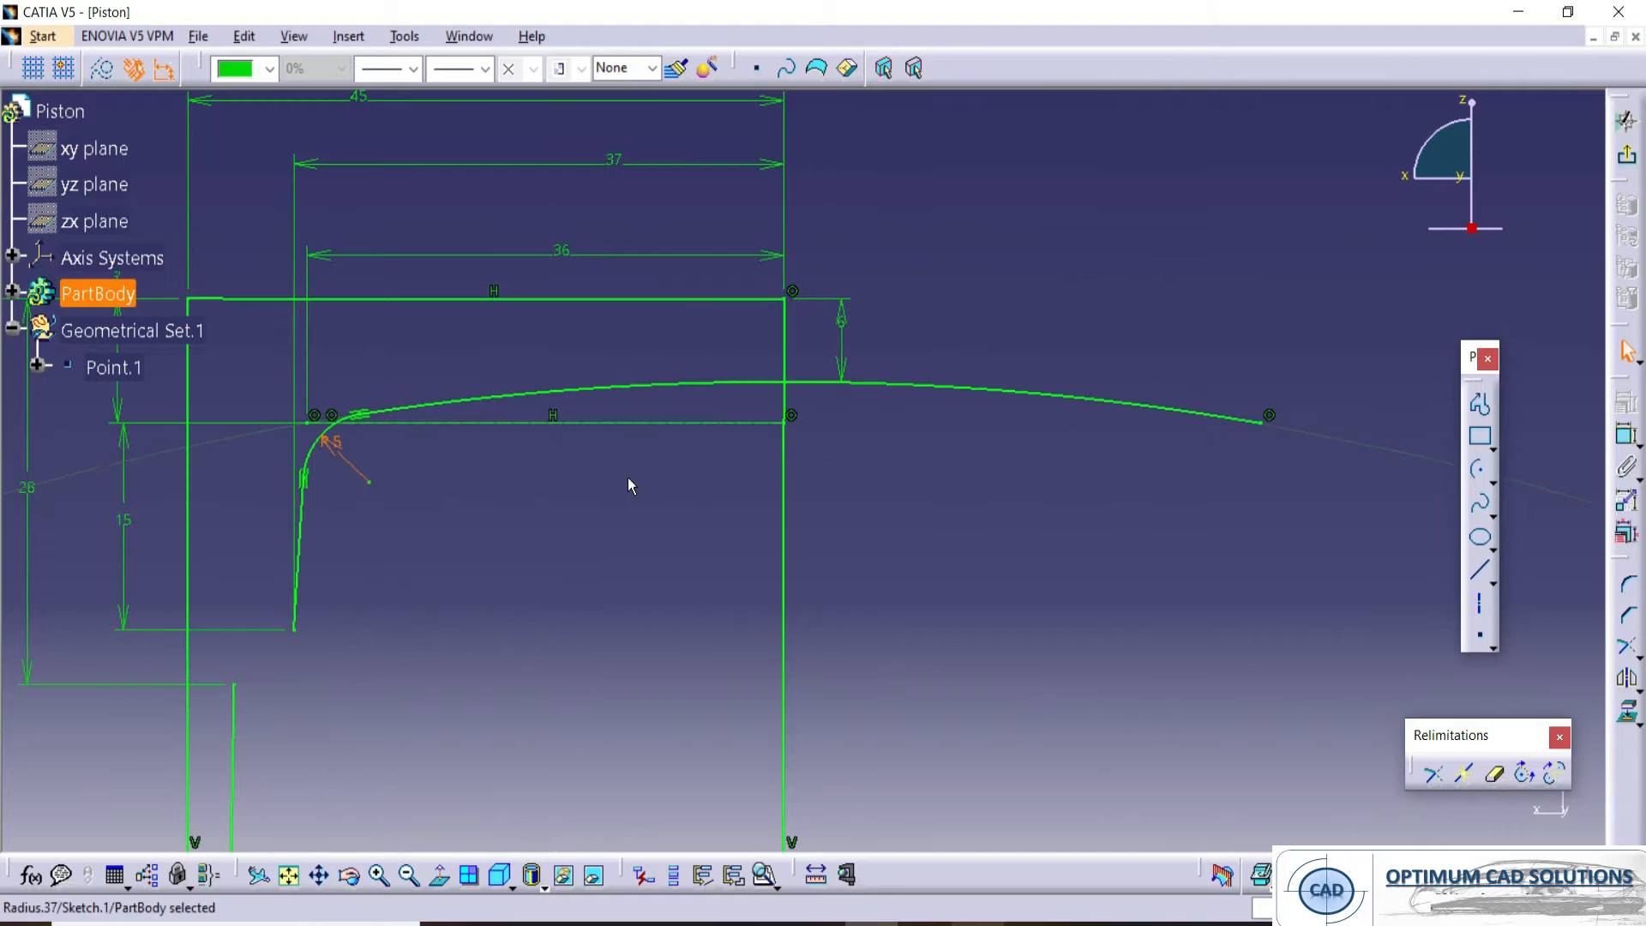
{"action": "left_click", "coordinate": [705, 448]}
{"action": "left_click", "coordinate": [1022, 433]}
{"action": "left_click", "coordinate": [1626, 645]}
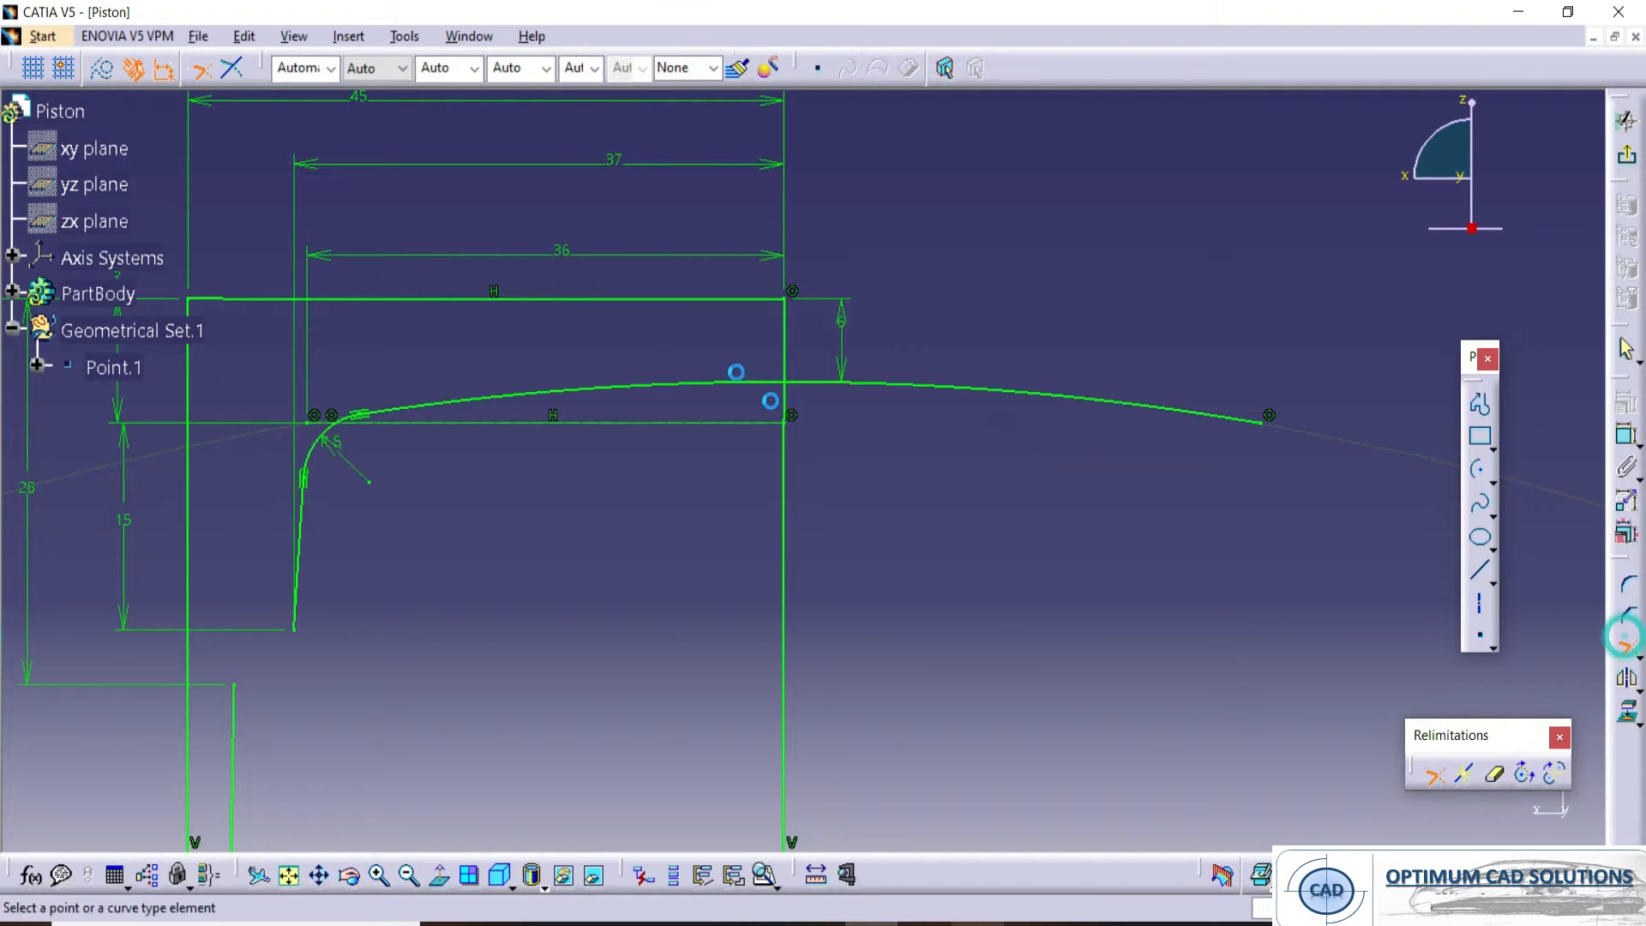
{"action": "left_click", "coordinate": [720, 382]}
{"action": "left_click", "coordinate": [785, 343]}
{"action": "mouse_move", "coordinate": [839, 429]}
{"action": "middle_mouse_down"}
{"action": "mouse_move", "coordinate": [838, 470]}
{"action": "mouse_move", "coordinate": [779, 558]}
{"action": "mouse_move", "coordinate": [712, 459]}
{"action": "mouse_move", "coordinate": [810, 369]}
{"action": "mouse_move", "coordinate": [672, 304]}
{"action": "middle_mouse_up"}
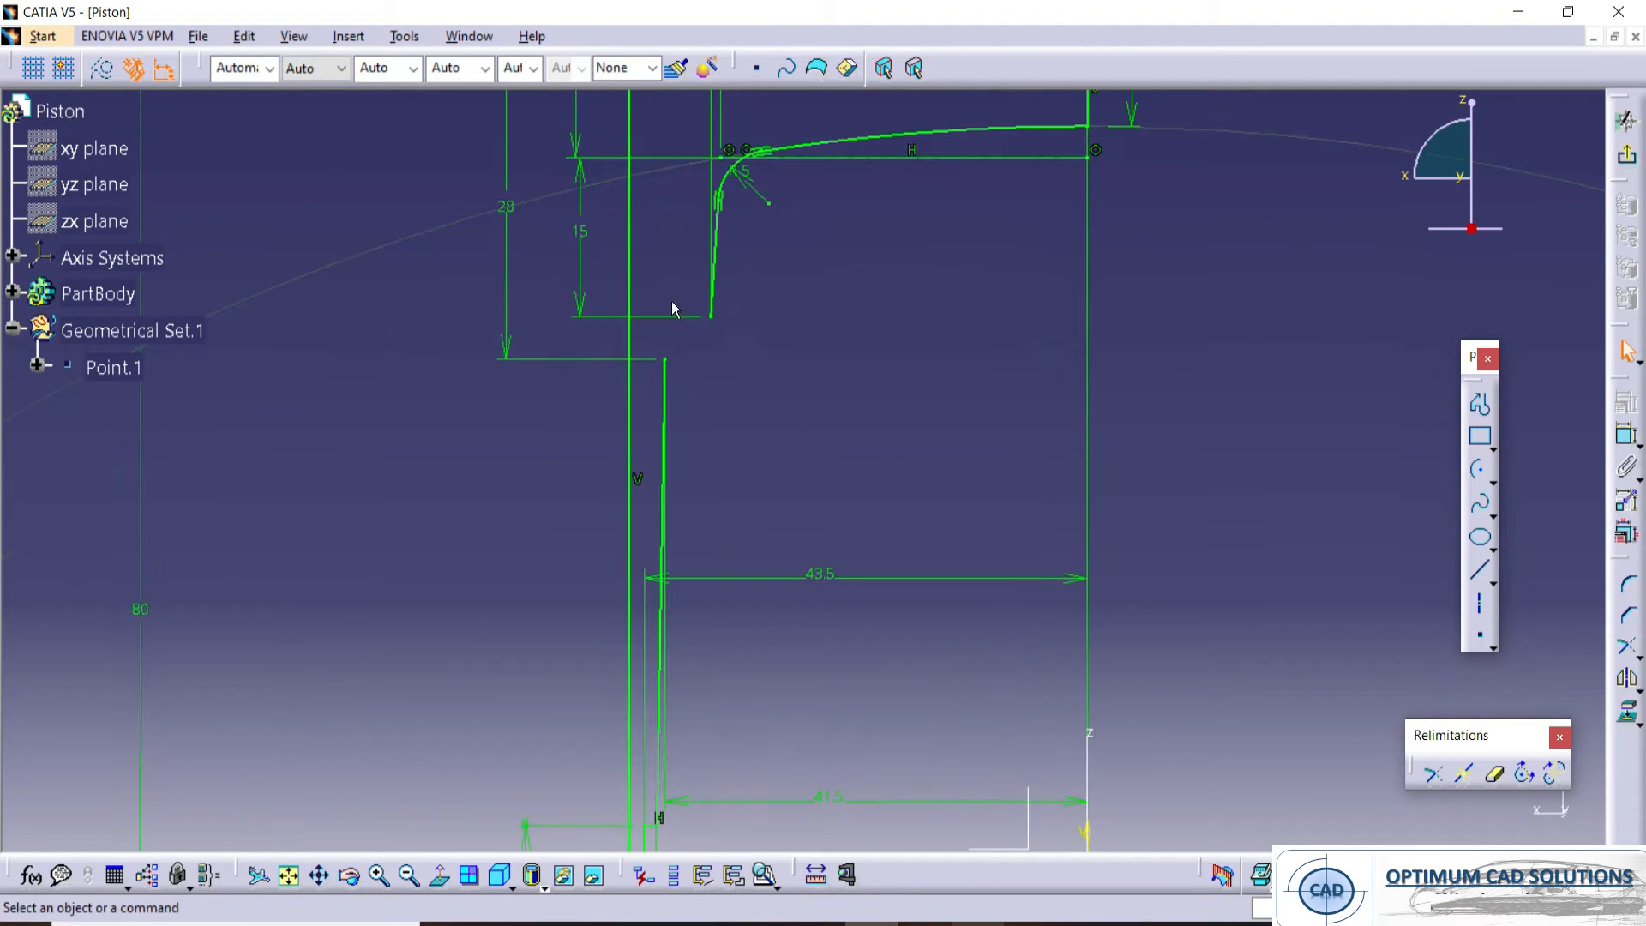
- Sketch a connecting line from the lower inner wall's top endpoint to the upper slanted line's lower endpoint
{"action": "mouse_move", "coordinate": [892, 386]}
{"action": "middle_mouse_down"}
{"action": "mouse_move", "coordinate": [929, 423]}
{"action": "mouse_move", "coordinate": [935, 325]}
{"action": "middle_mouse_up"}
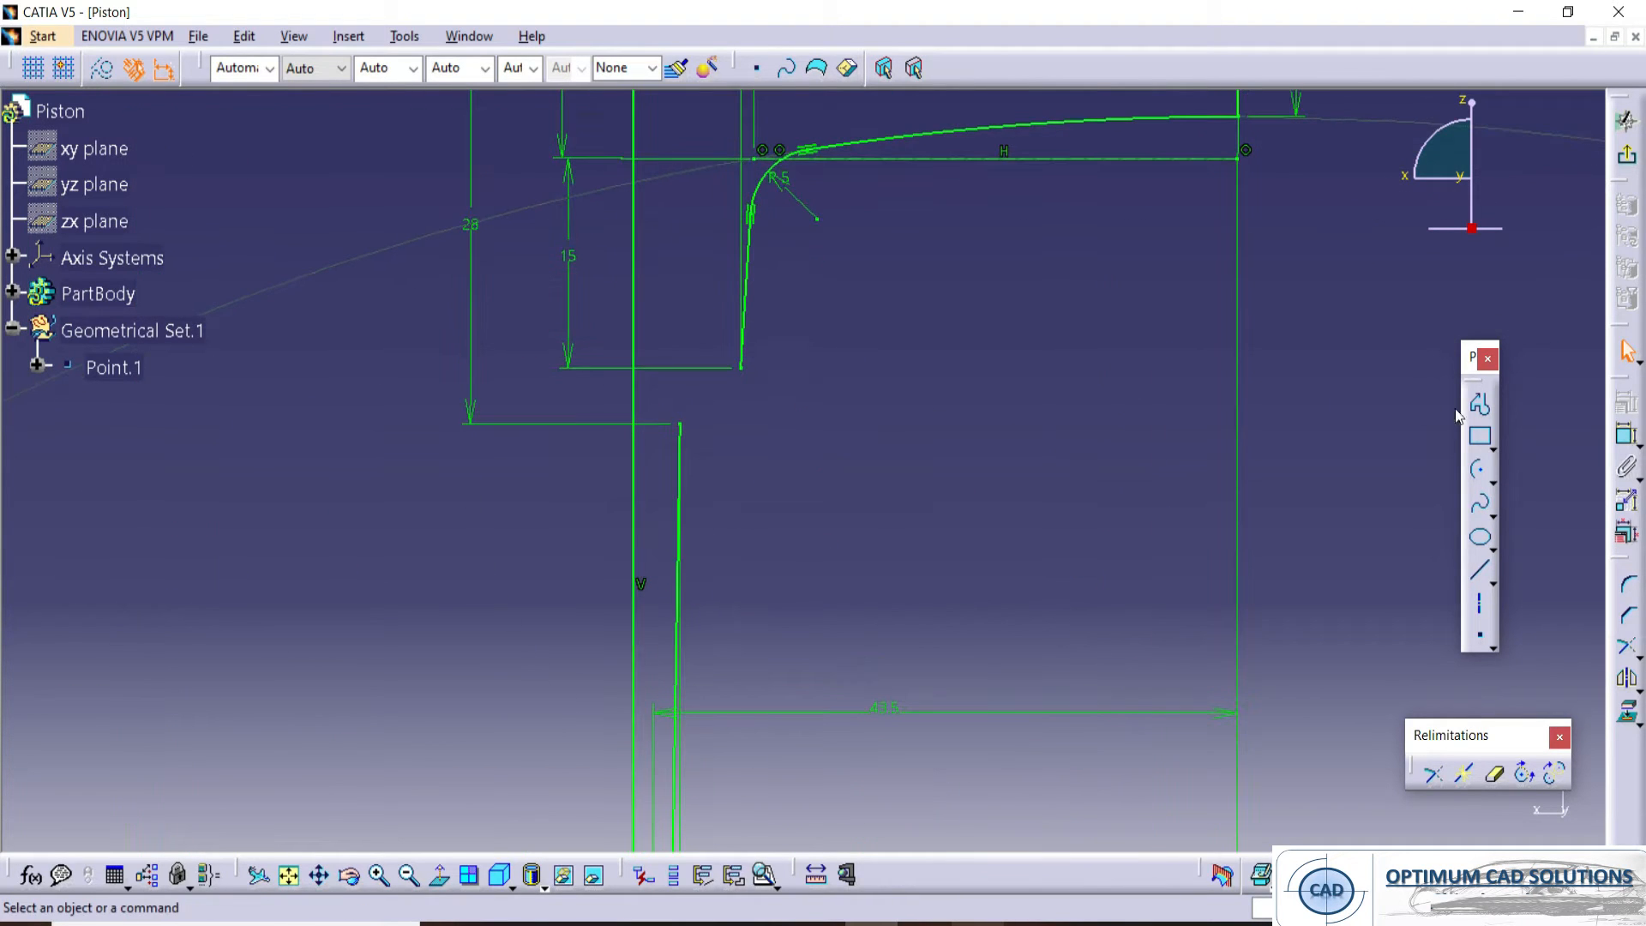
{"action": "left_click", "coordinate": [1479, 405]}
{"action": "left_click", "coordinate": [679, 423]}
{"action": "left_click", "coordinate": [740, 368]}
{"action": "key", "text": "Escape"}
{"action": "left_click", "coordinate": [805, 488]}
- Check the PDF drawing and round the corner between the lower inner wall and the connecting line with a 4 mm radius
{"action": "key", "text": "alt+Tab"}
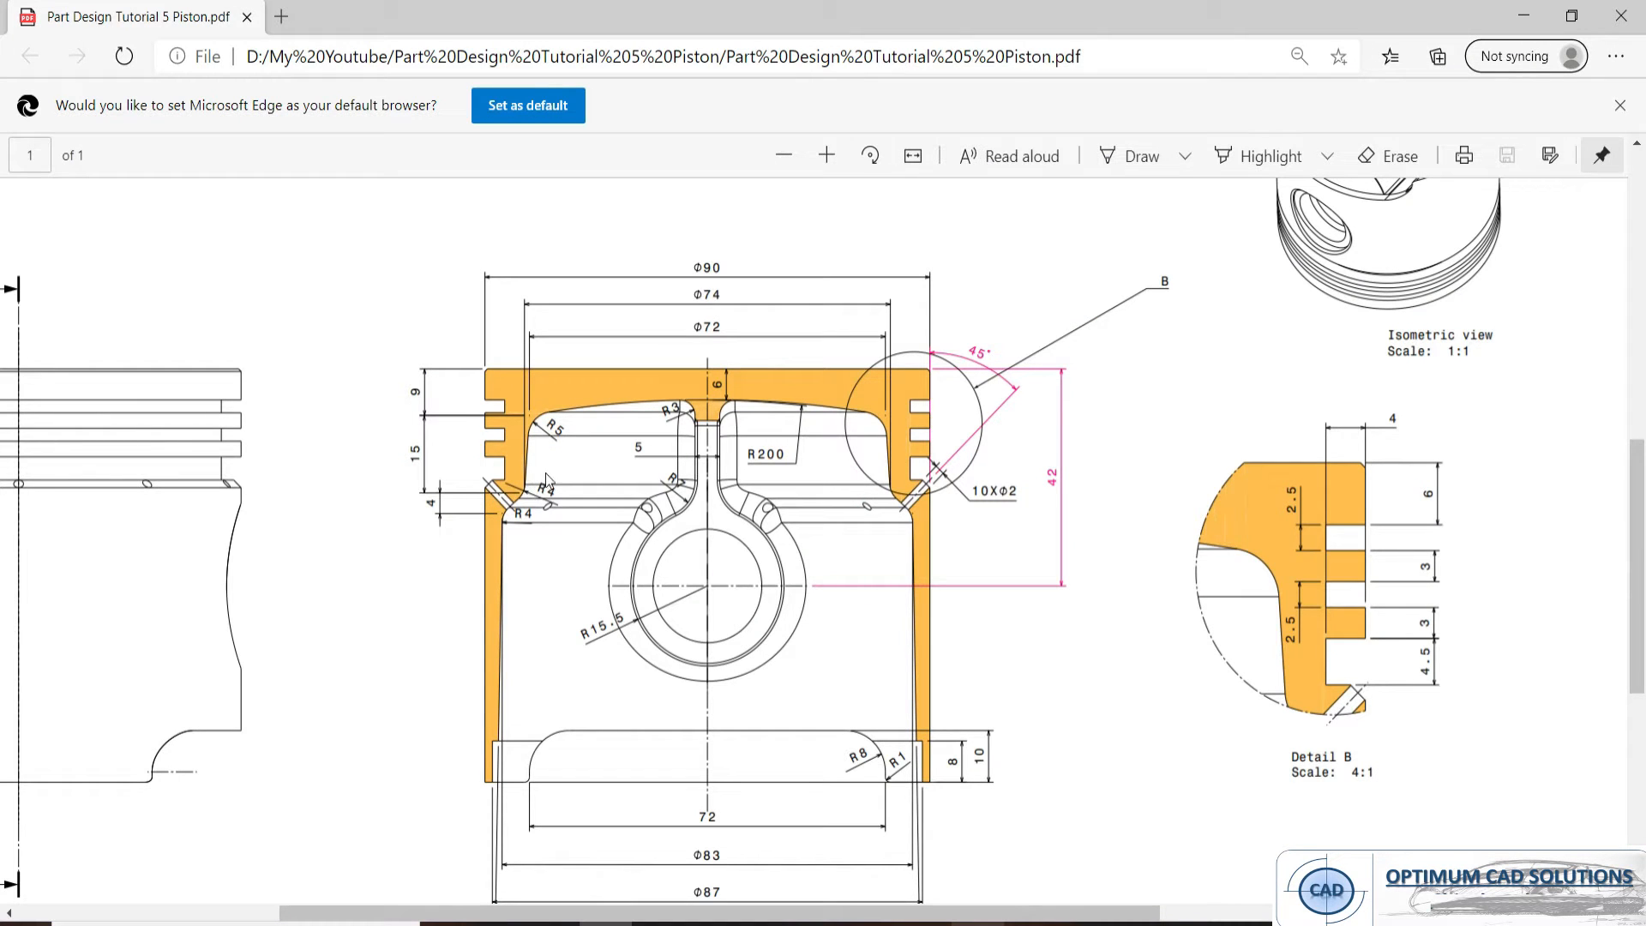
{"action": "key", "text": "alt+Tab"}
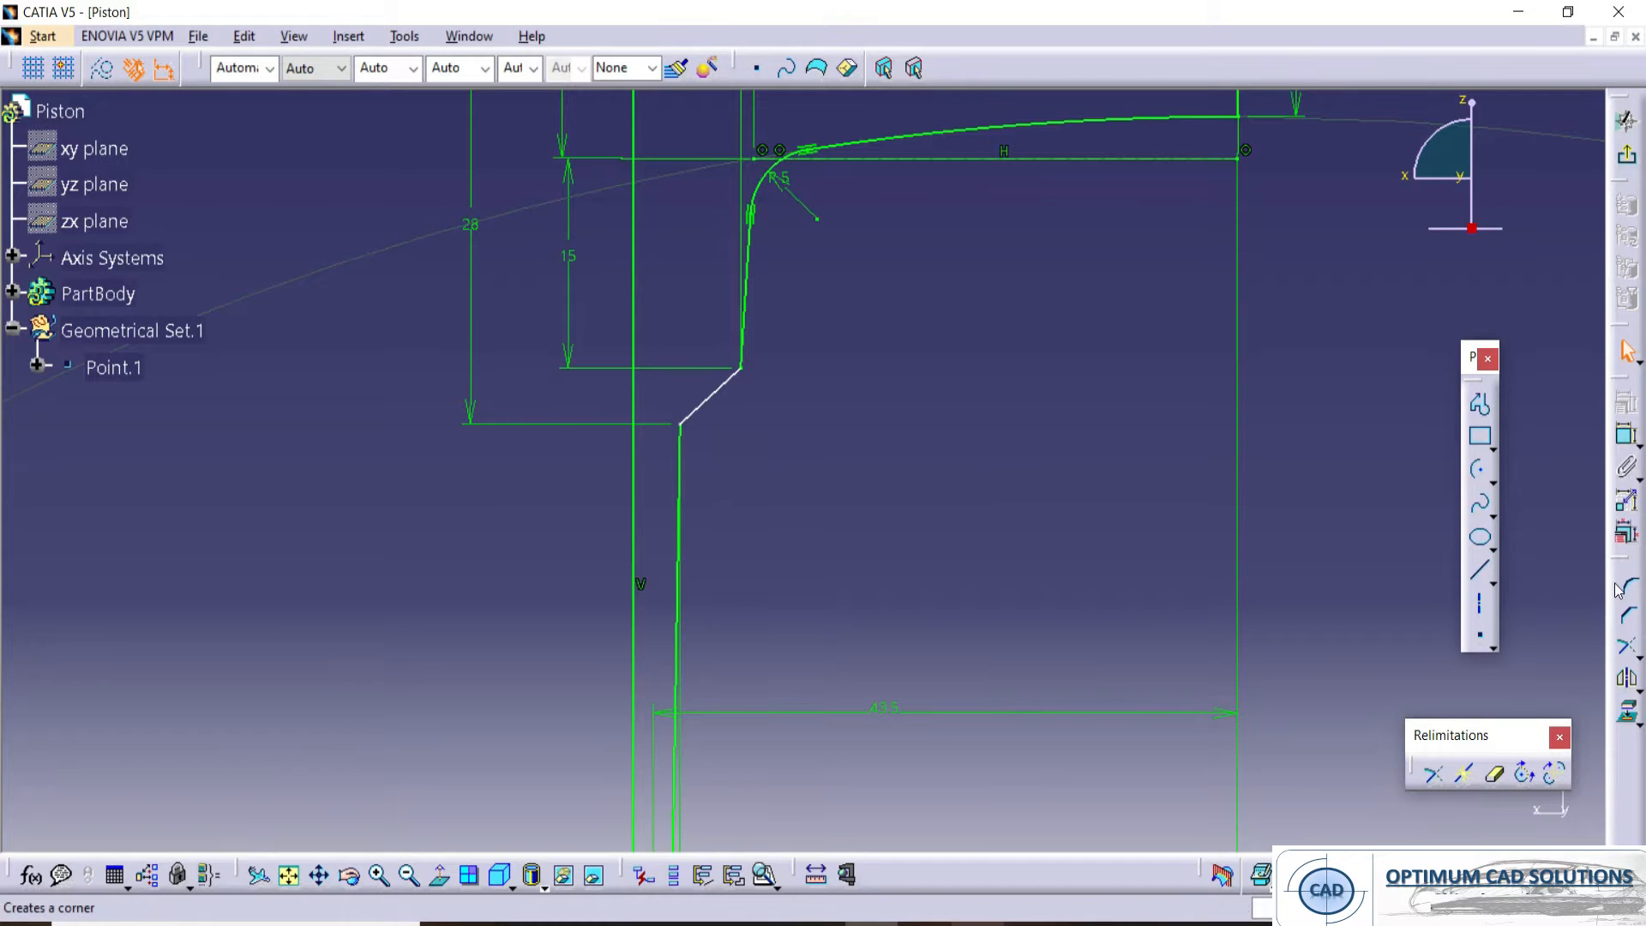
{"action": "left_click", "coordinate": [691, 442]}
{"action": "left_click", "coordinate": [698, 413]}
{"action": "left_click", "coordinate": [691, 429]}
{"action": "double_click", "coordinate": [701, 430]}
{"action": "type", "text": "4"}
{"action": "key", "text": "Return"}
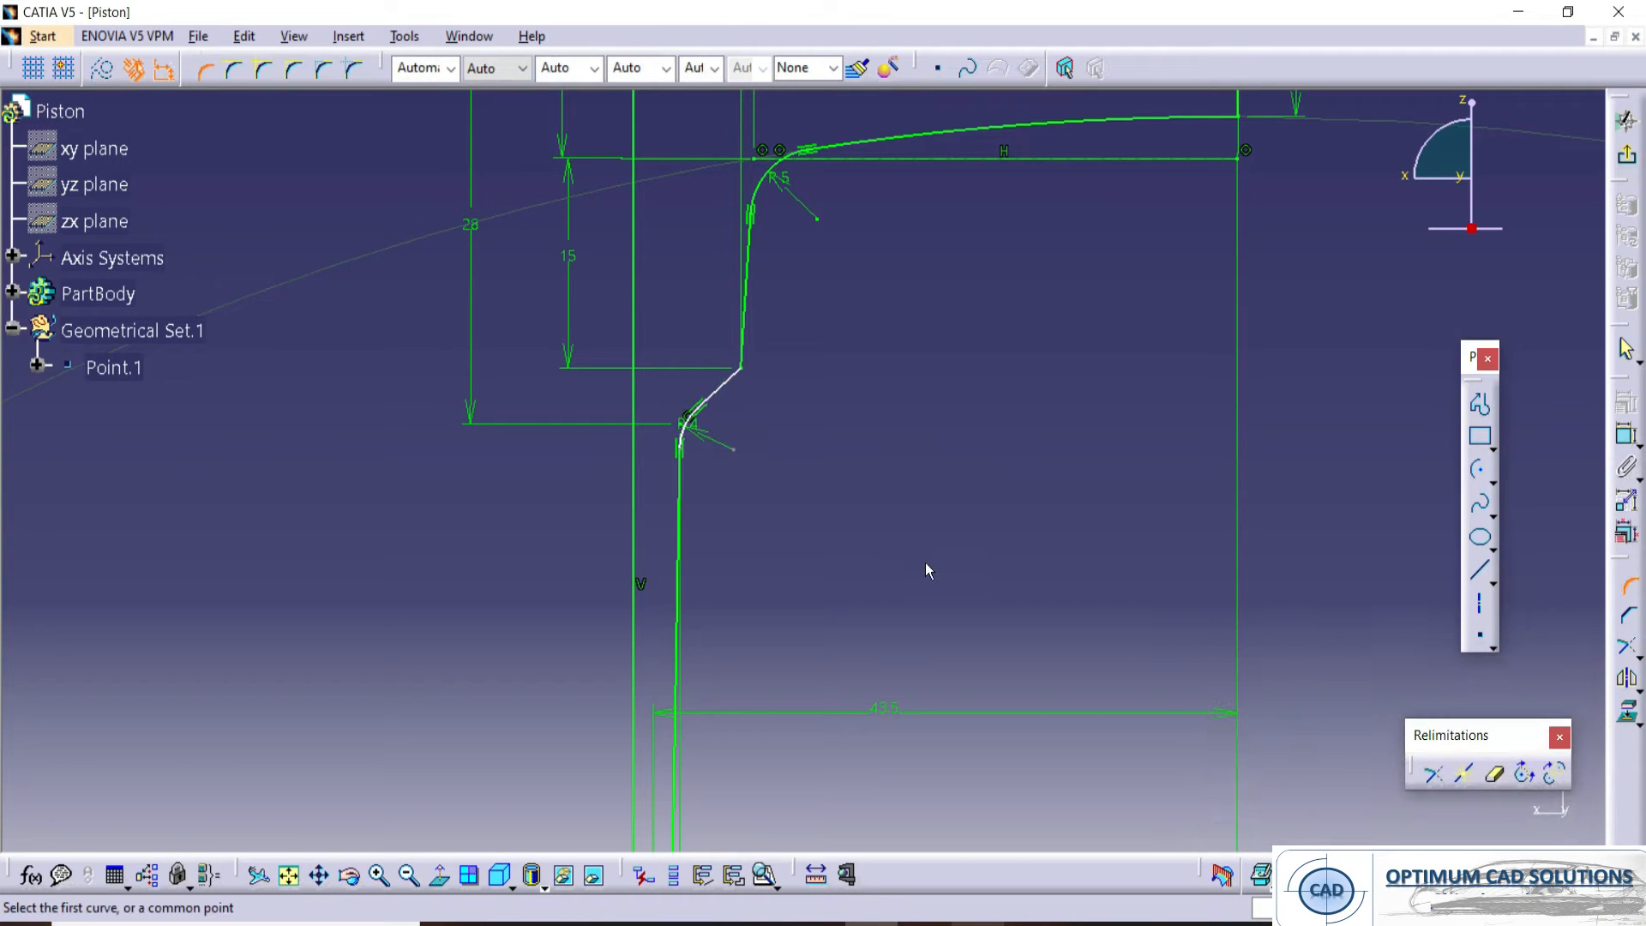
- Round the corner between the connecting line and the upper slanted line with a 4 mm radius
{"action": "left_click", "coordinate": [730, 381]}
{"action": "left_click", "coordinate": [744, 351]}
{"action": "left_click", "coordinate": [736, 353]}
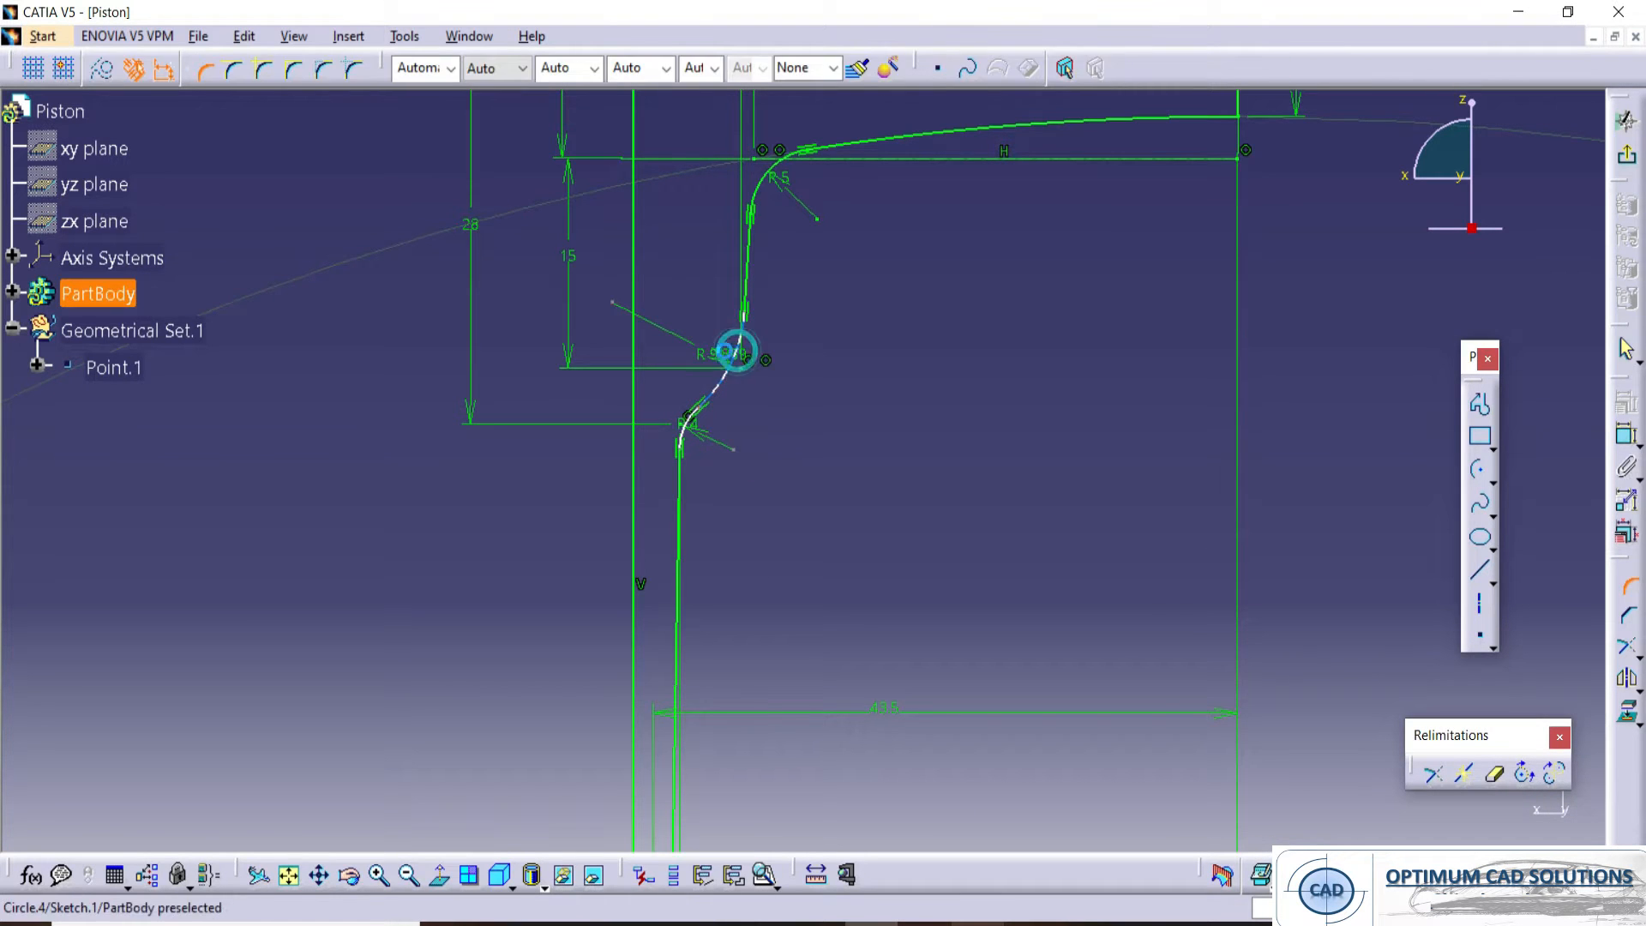
{"action": "double_click", "coordinate": [712, 354]}
{"action": "type", "text": "4"}
{"action": "key", "text": "Return"}
{"action": "mouse_move", "coordinate": [749, 470]}
{"action": "middle_mouse_down"}
{"action": "mouse_move", "coordinate": [733, 423]}
{"action": "mouse_move", "coordinate": [760, 433]}
{"action": "mouse_move", "coordinate": [754, 369]}
{"action": "middle_mouse_up"}
{"action": "key", "text": "Escape"}
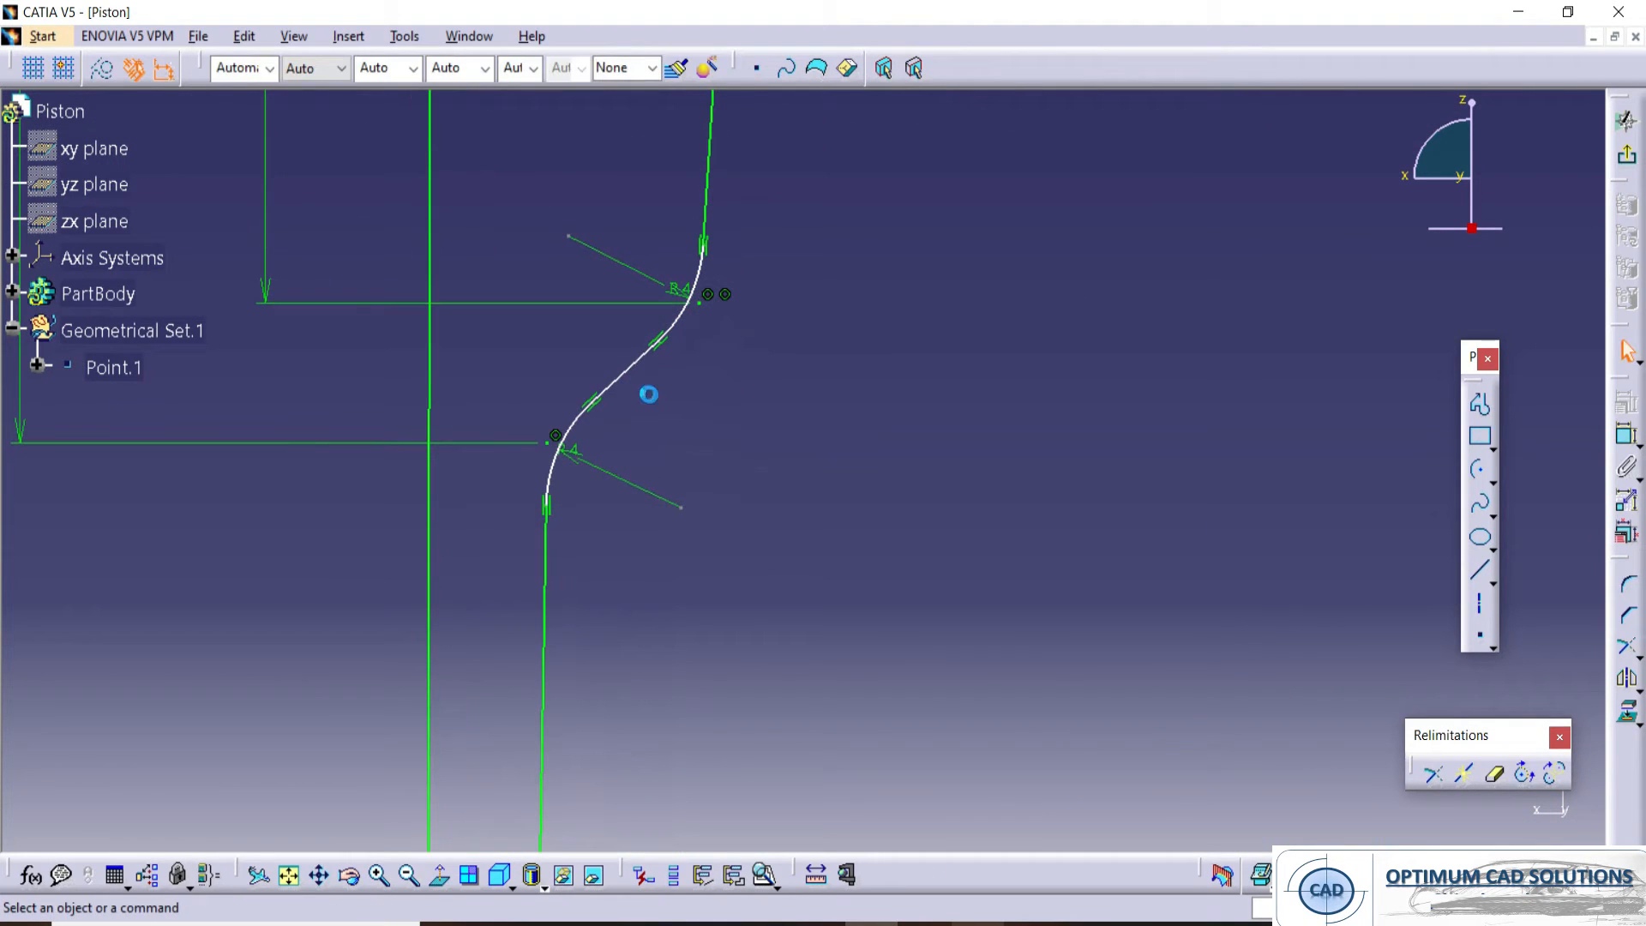
- Add a vertical dimension between the two original corner points at the ends of the connecting line
{"action": "left_click", "coordinate": [634, 370]}
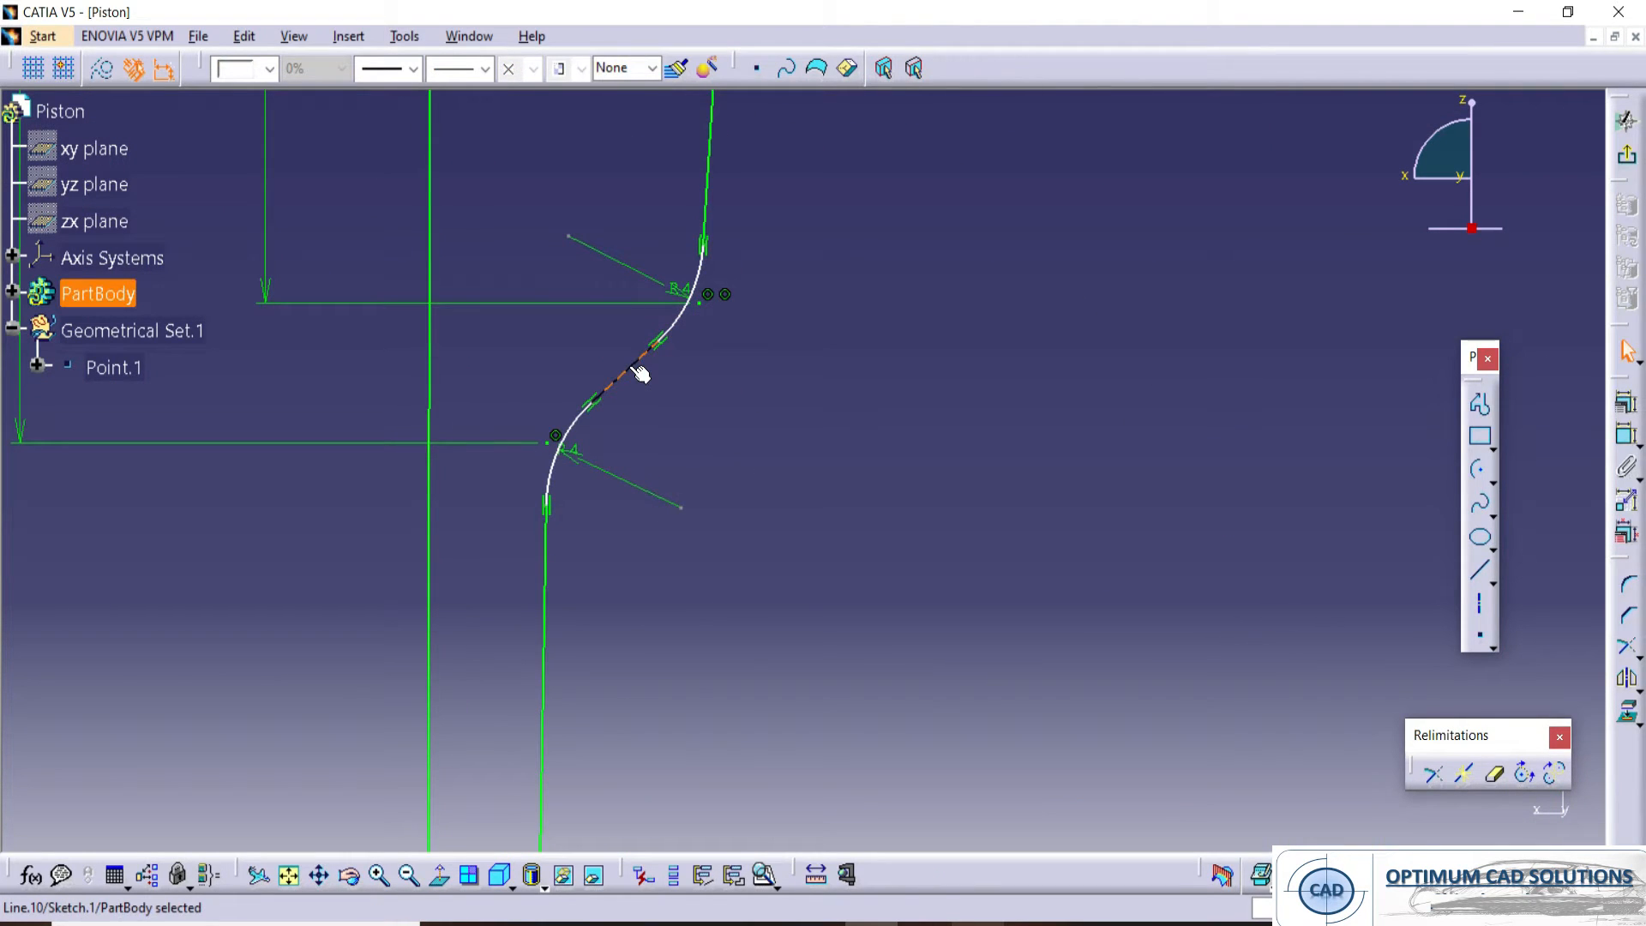
{"action": "key", "text": "Escape"}
{"action": "left_click", "coordinate": [734, 440]}
{"action": "left_click", "coordinate": [1626, 438]}
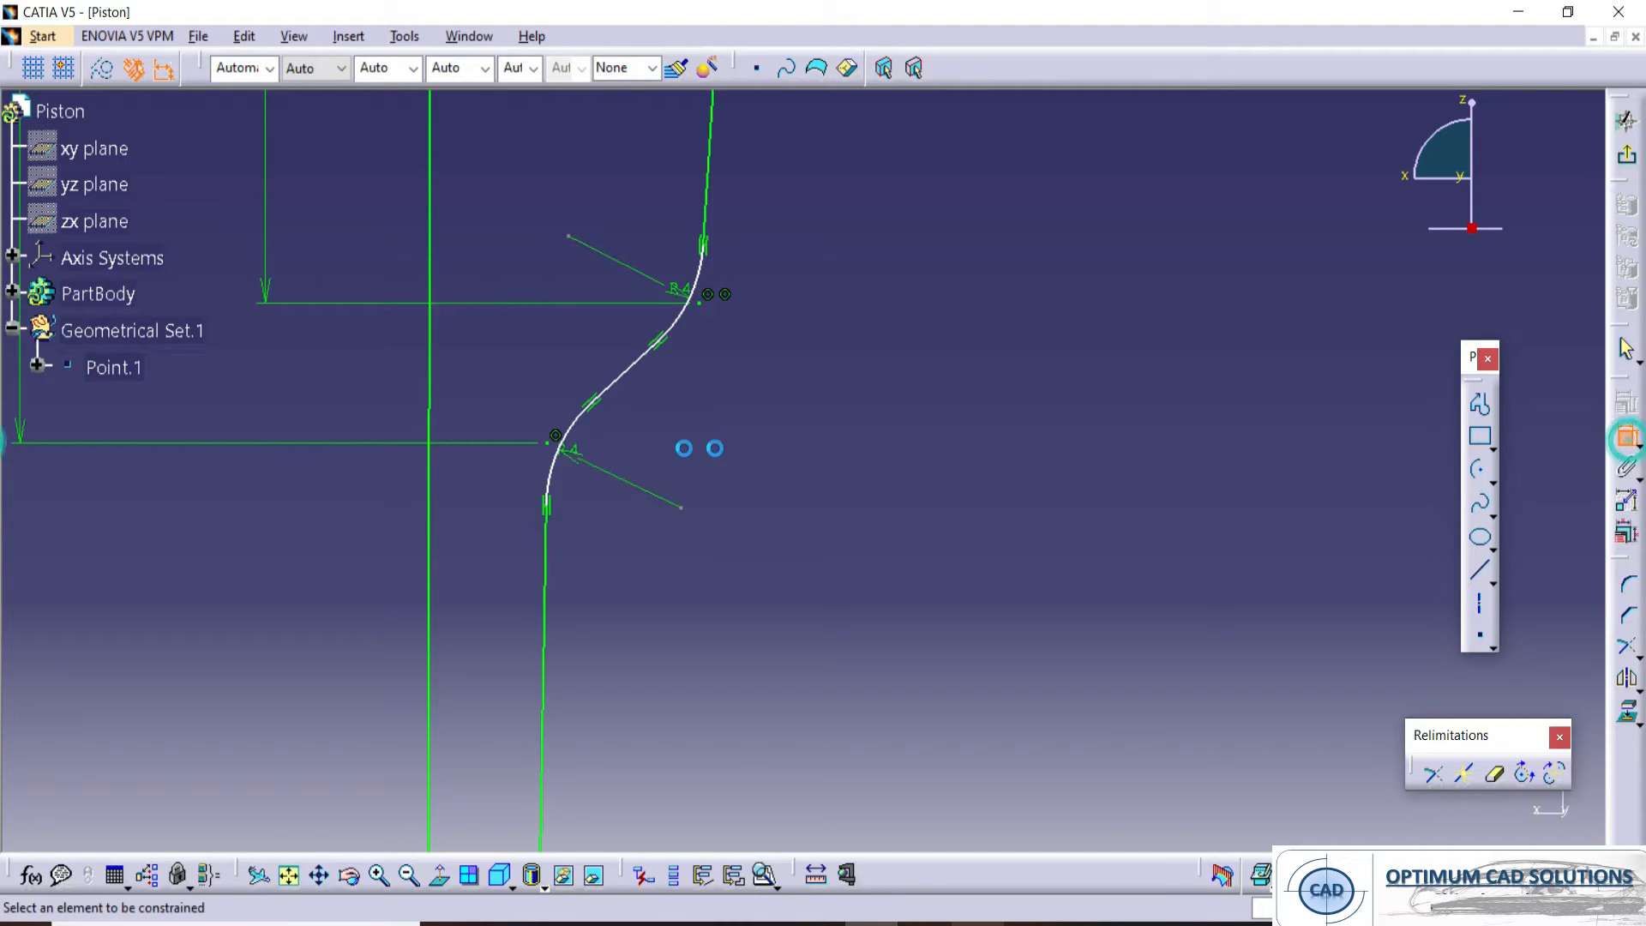
{"action": "left_click", "coordinate": [547, 442]}
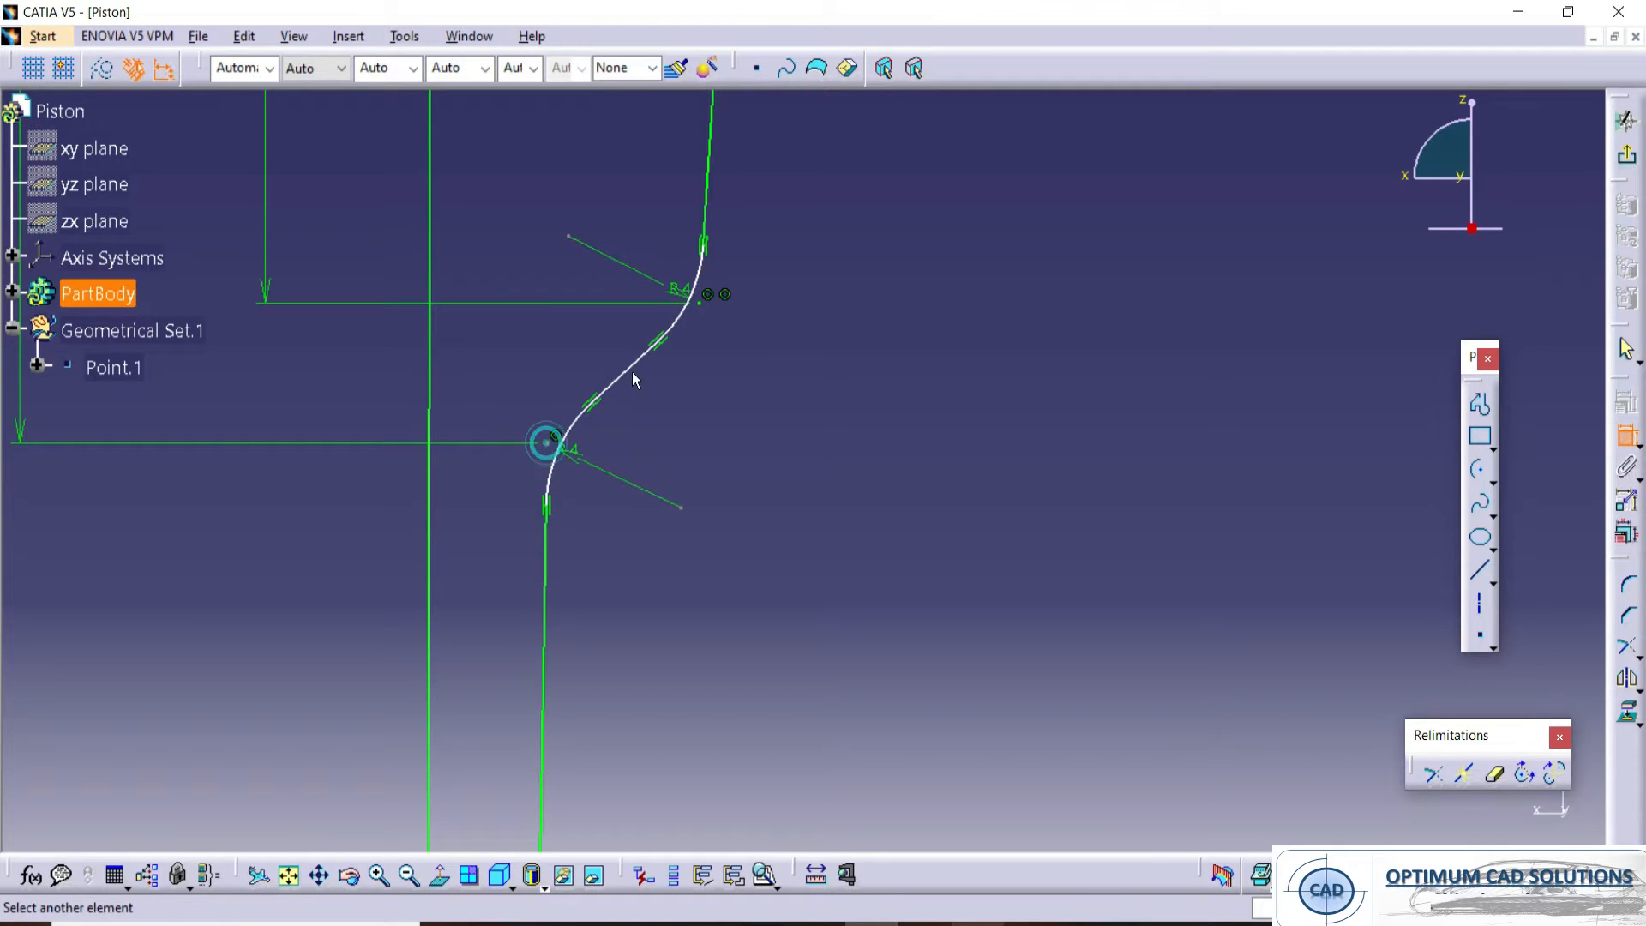
{"action": "left_click", "coordinate": [701, 302]}
{"action": "right_click", "coordinate": [337, 390]}
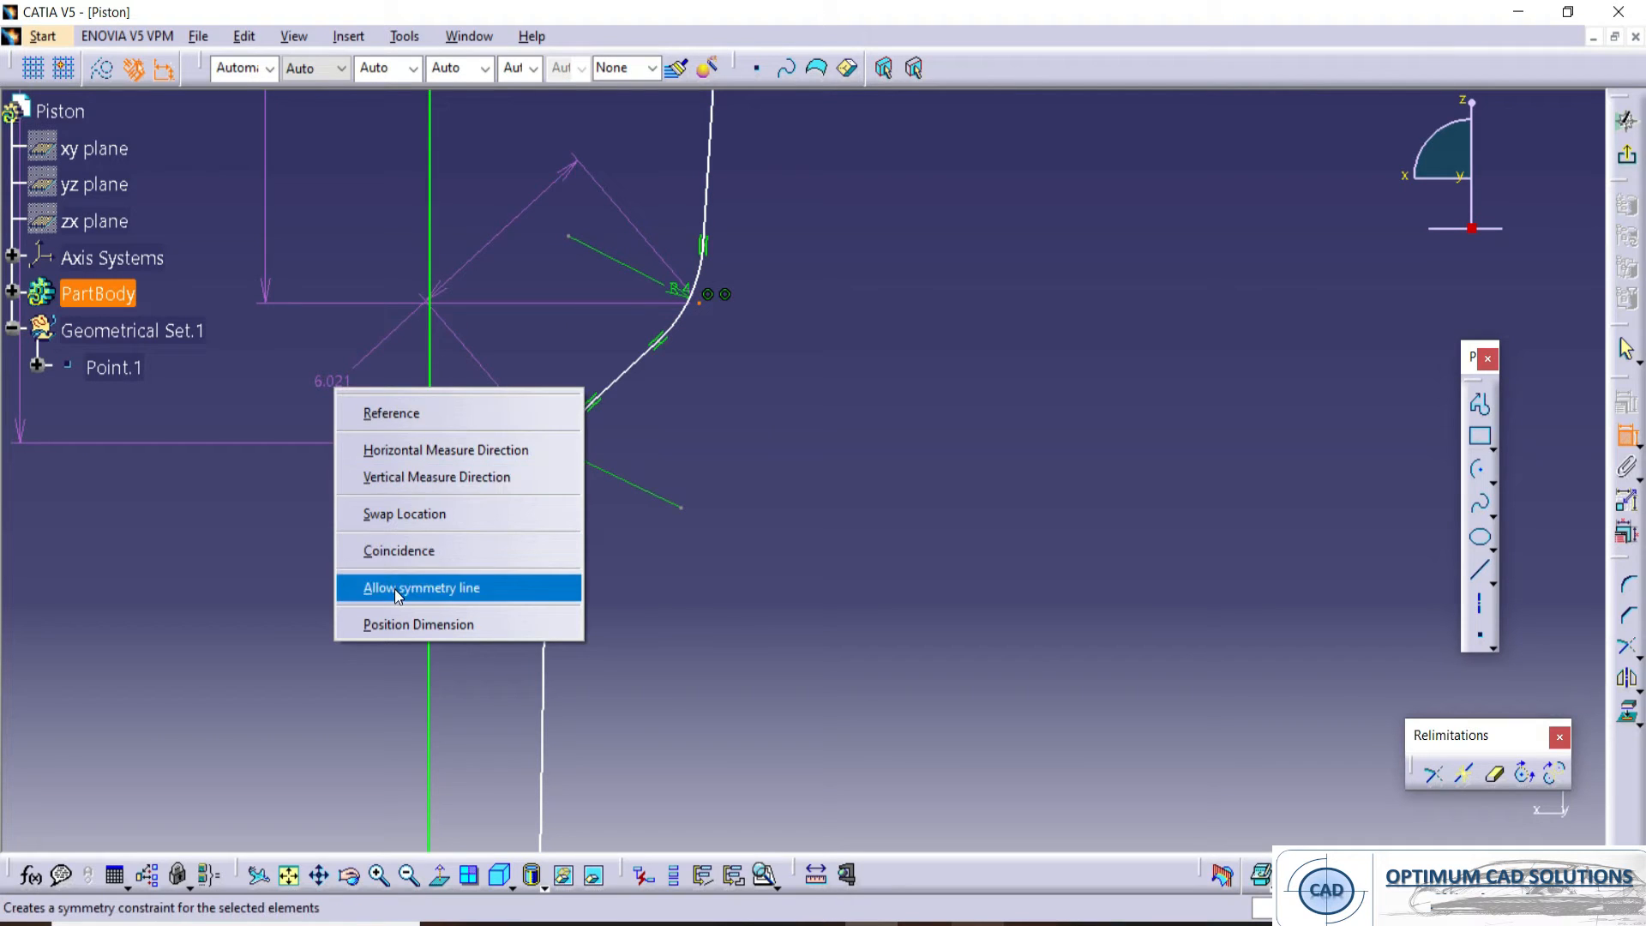
{"action": "left_click", "coordinate": [401, 477]}
- Delete the conflicting 28 mm vertical dimension between the top edge and the lower inner wall's endpoint
{"action": "middle_click_drag", "start_coordinate": [442, 412], "coordinate": [516, 534], "text": "ctrl"}
{"action": "middle_click_drag", "start_coordinate": [763, 466], "coordinate": [756, 553]}
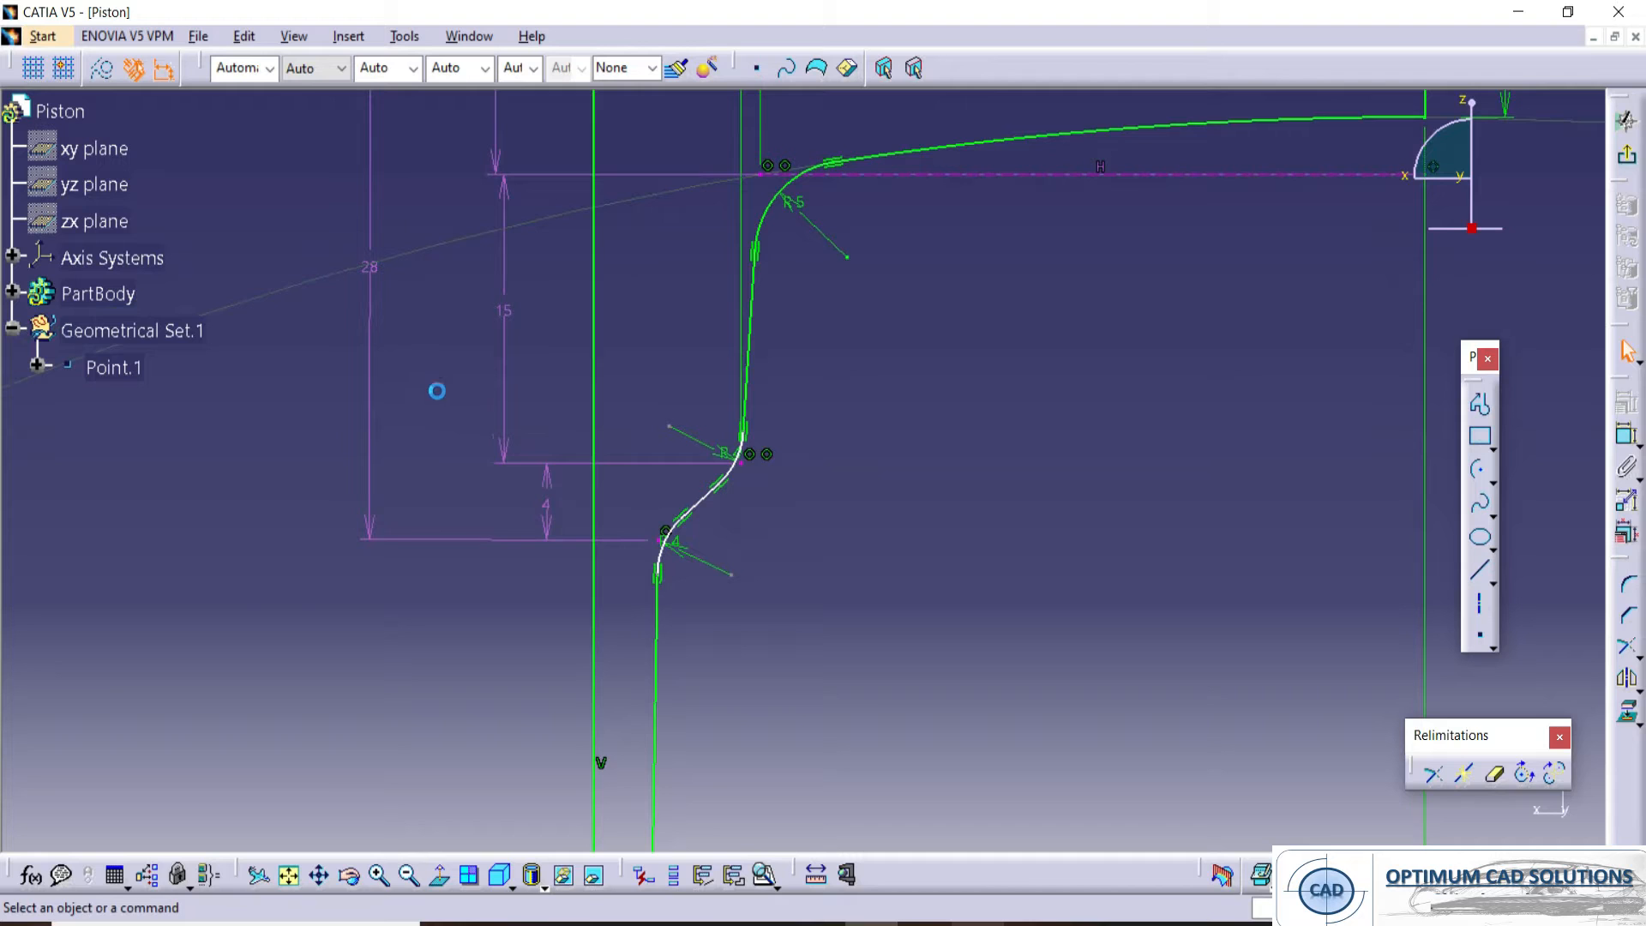
{"action": "left_click", "coordinate": [372, 325]}
{"action": "key", "text": "Delete"}
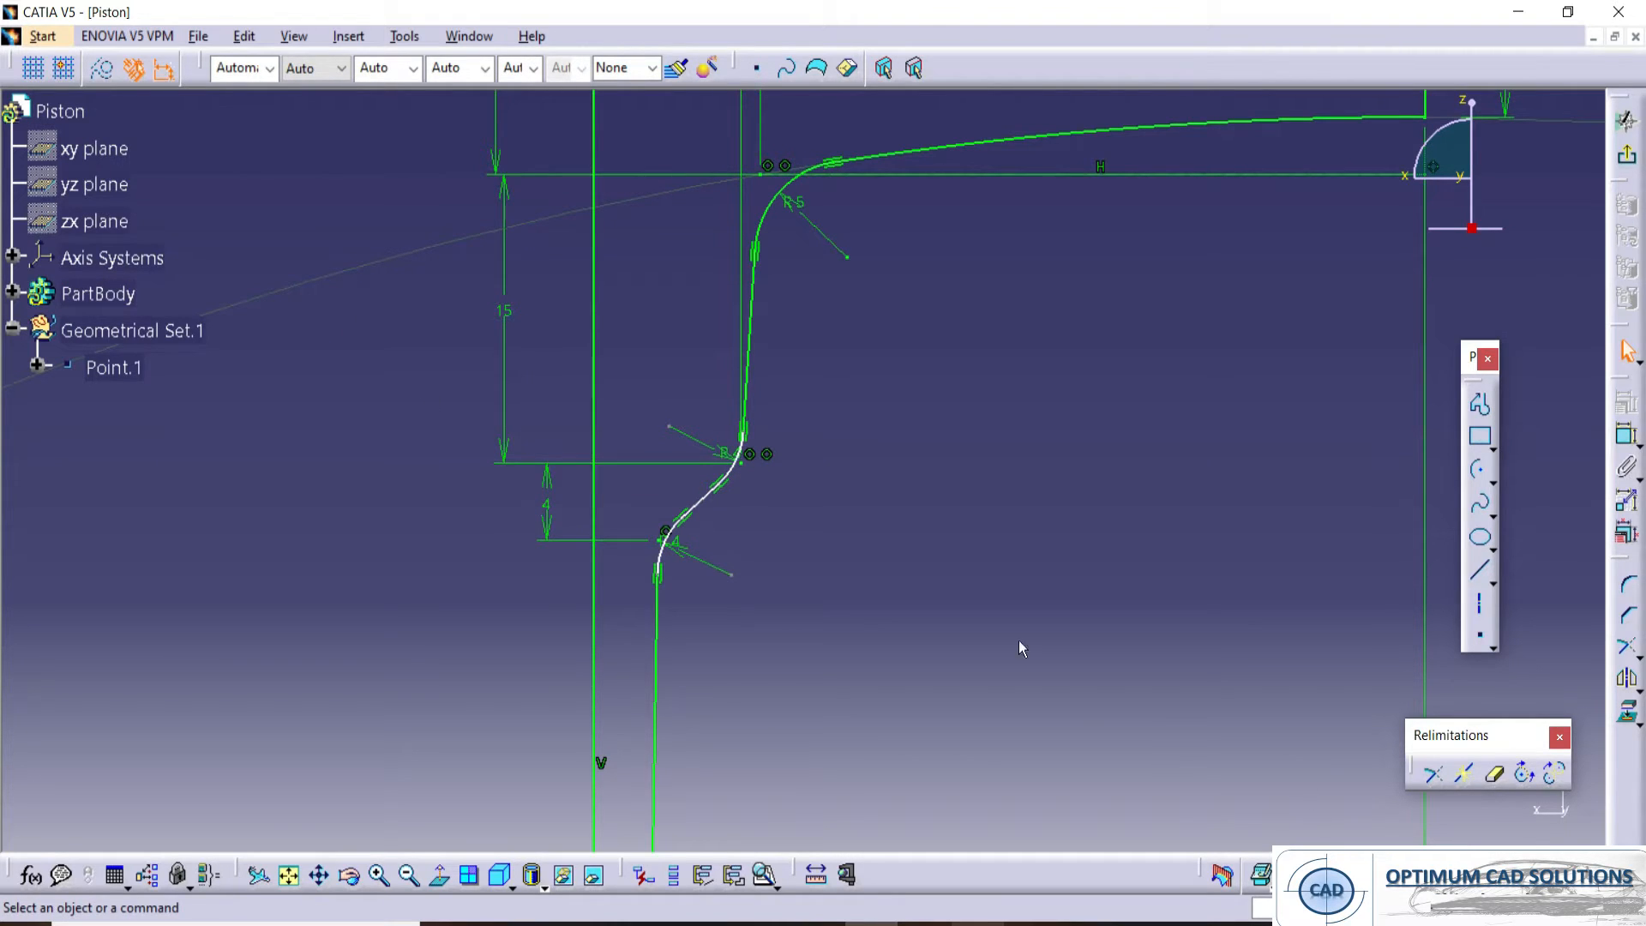
- Dimension the length of the short slanted connecting line between the two 4 mm corners
{"action": "mouse_move", "coordinate": [739, 458]}
{"action": "middle_mouse_down"}
{"action": "mouse_move", "coordinate": [736, 532]}
{"action": "mouse_move", "coordinate": [786, 540]}
{"action": "mouse_move", "coordinate": [779, 499]}
{"action": "mouse_move", "coordinate": [826, 580]}
{"action": "mouse_move", "coordinate": [816, 559]}
{"action": "middle_mouse_up"}
{"action": "left_click", "coordinate": [718, 468]}
{"action": "left_click", "coordinate": [720, 518]}
{"action": "left_click", "coordinate": [697, 499]}
{"action": "left_click", "coordinate": [1626, 435]}
{"action": "left_click", "coordinate": [660, 492]}
{"action": "mouse_move", "coordinate": [752, 411]}
{"action": "middle_mouse_down"}
{"action": "mouse_move", "coordinate": [735, 389]}
{"action": "mouse_move", "coordinate": [739, 419]}
{"action": "middle_mouse_up"}
- Examine the PDF drawing's section view and Detail B for the ring groove layout and dimensions
{"action": "key", "text": "alt+Tab"}
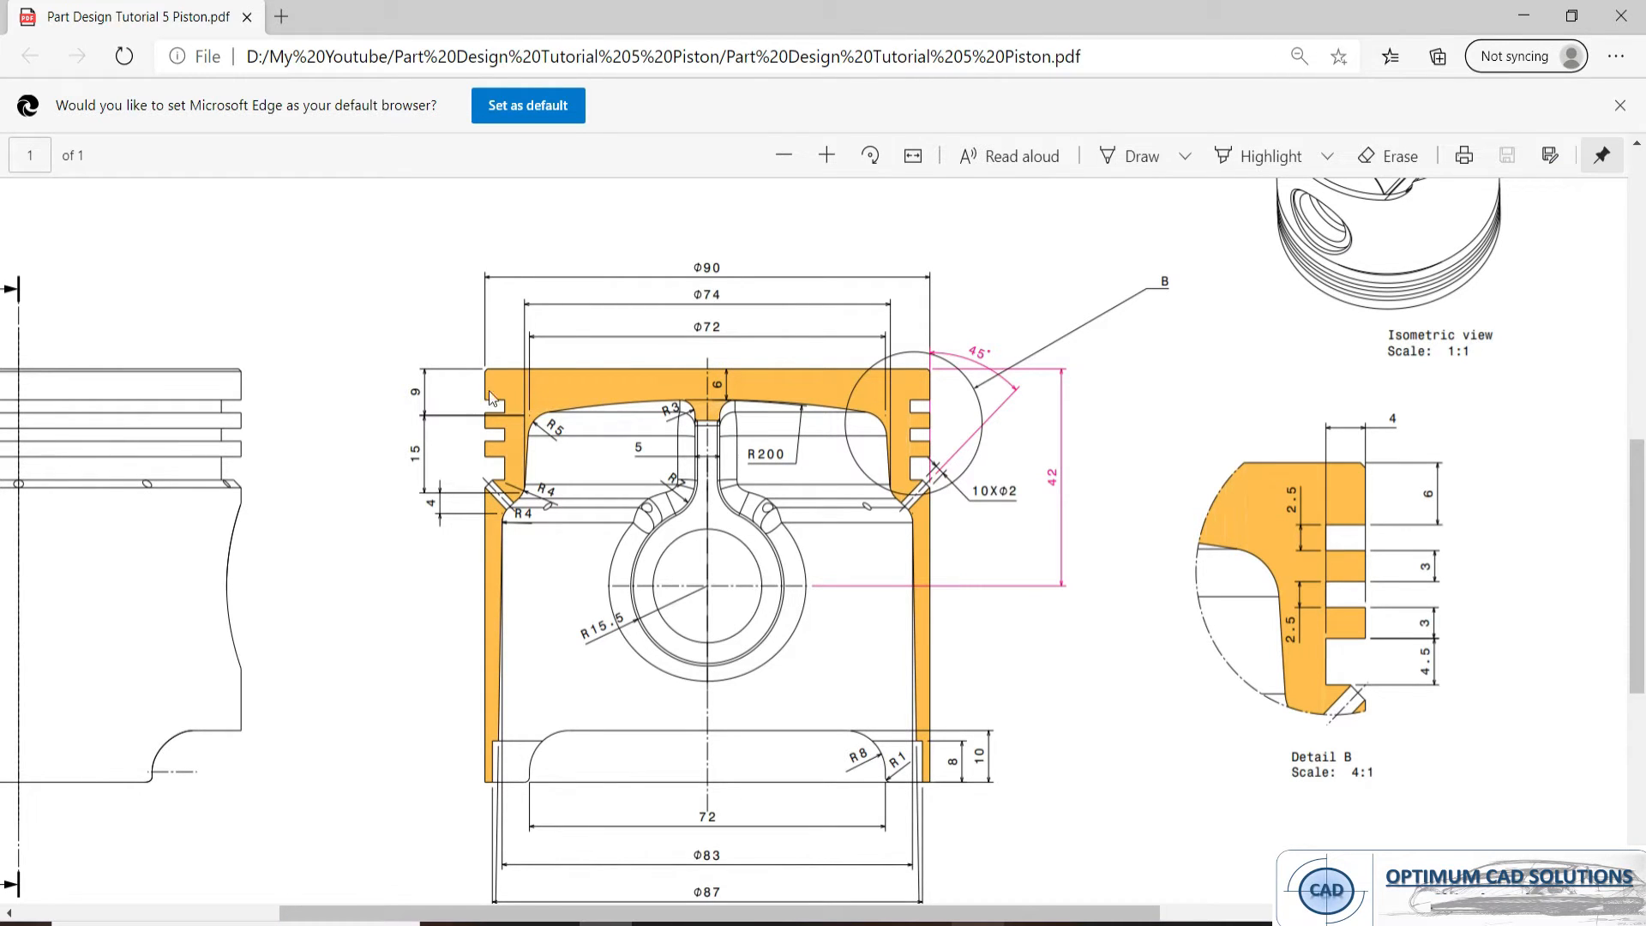
{"action": "scroll", "coordinate": [806, 529], "scroll_direction": "left", "scroll_amount": 5}
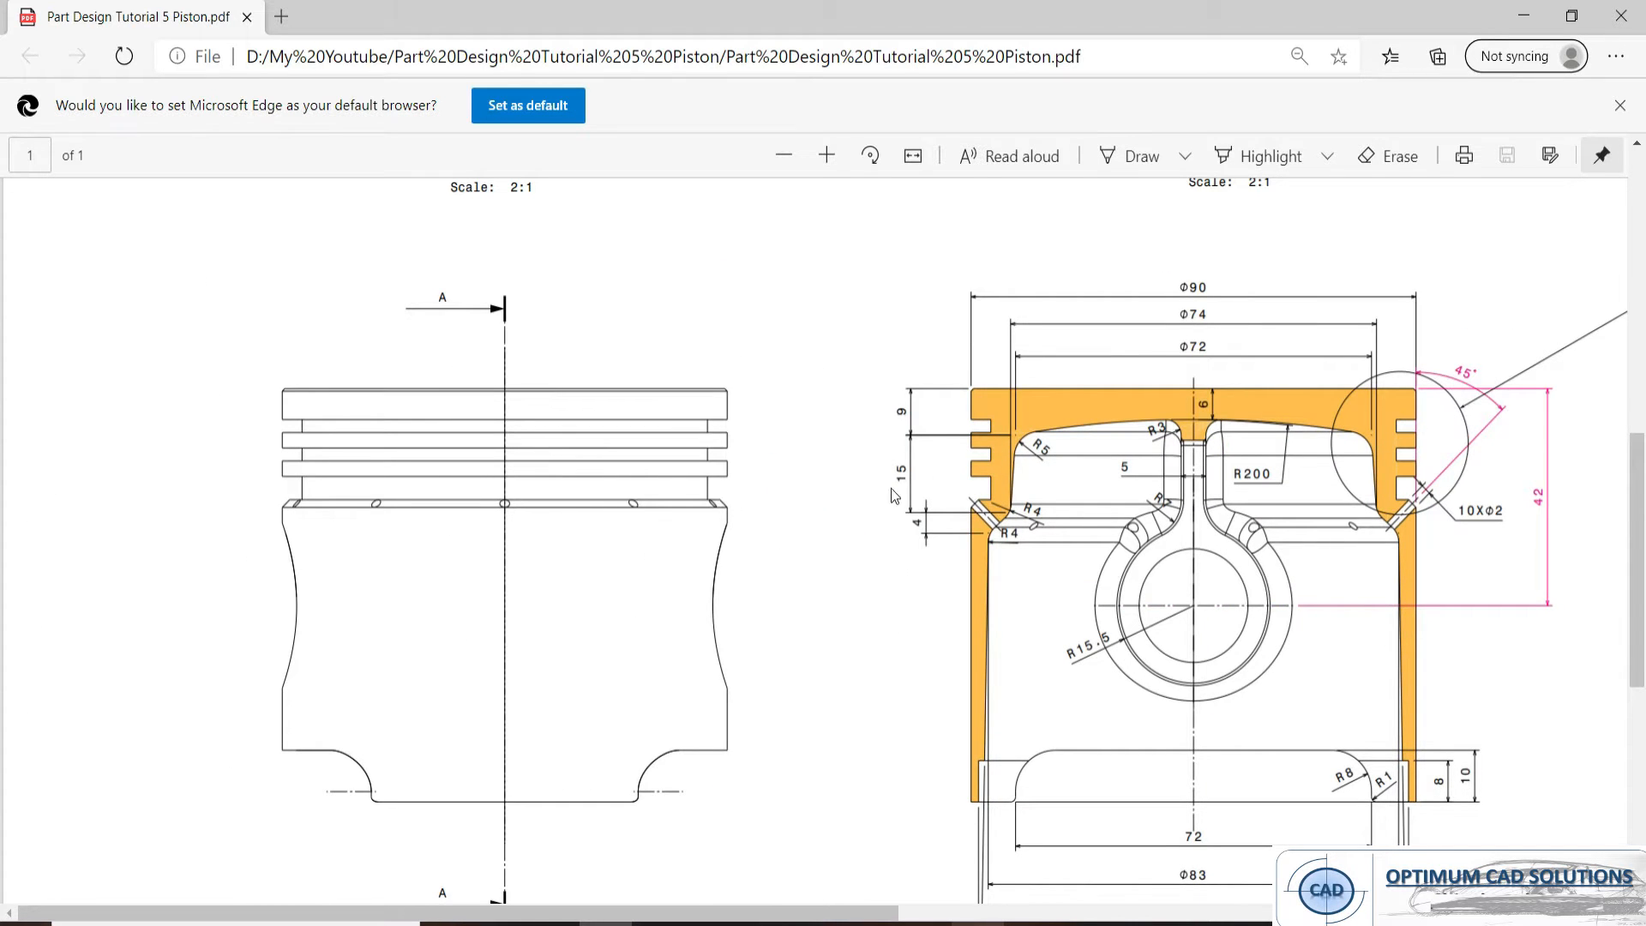
{"action": "scroll", "coordinate": [891, 487], "scroll_direction": "right", "scroll_amount": 8}
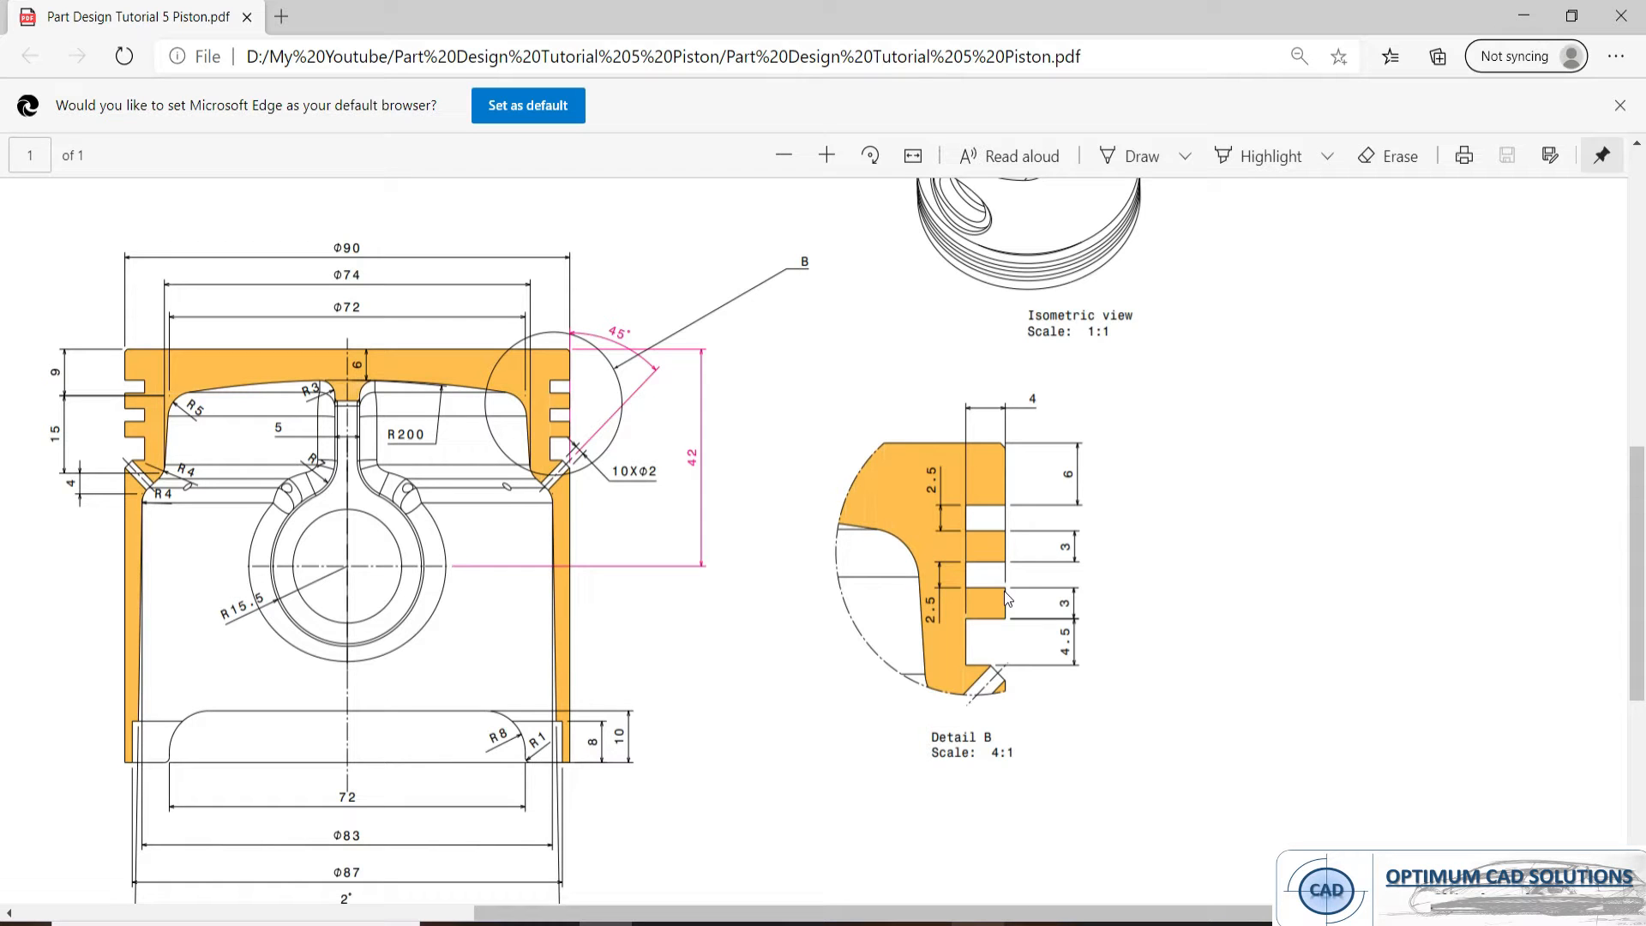
{"action": "key", "text": "alt+Tab"}
{"action": "middle_click_drag", "start_coordinate": [932, 476], "coordinate": [931, 465]}
{"action": "left_click", "coordinate": [440, 875]}
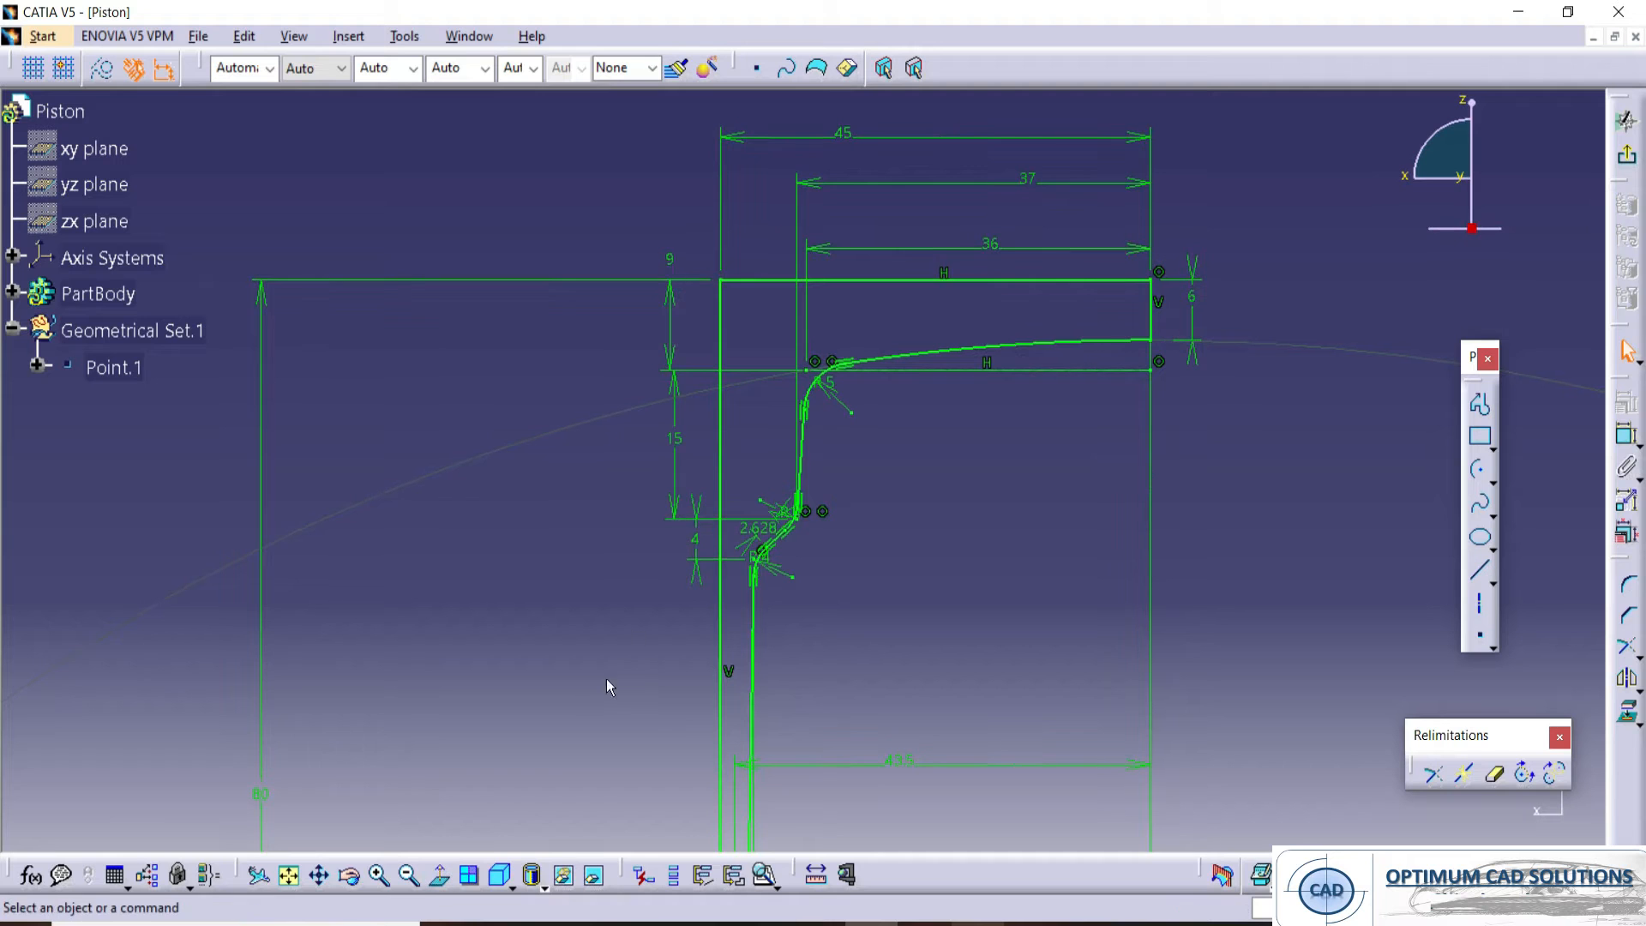
{"action": "mouse_move", "coordinate": [697, 450]}
{"action": "middle_mouse_down", "text": "ctrl"}
{"action": "mouse_move", "coordinate": [702, 437]}
{"action": "mouse_move", "coordinate": [728, 477]}
{"action": "middle_mouse_up", "text": "ctrl"}
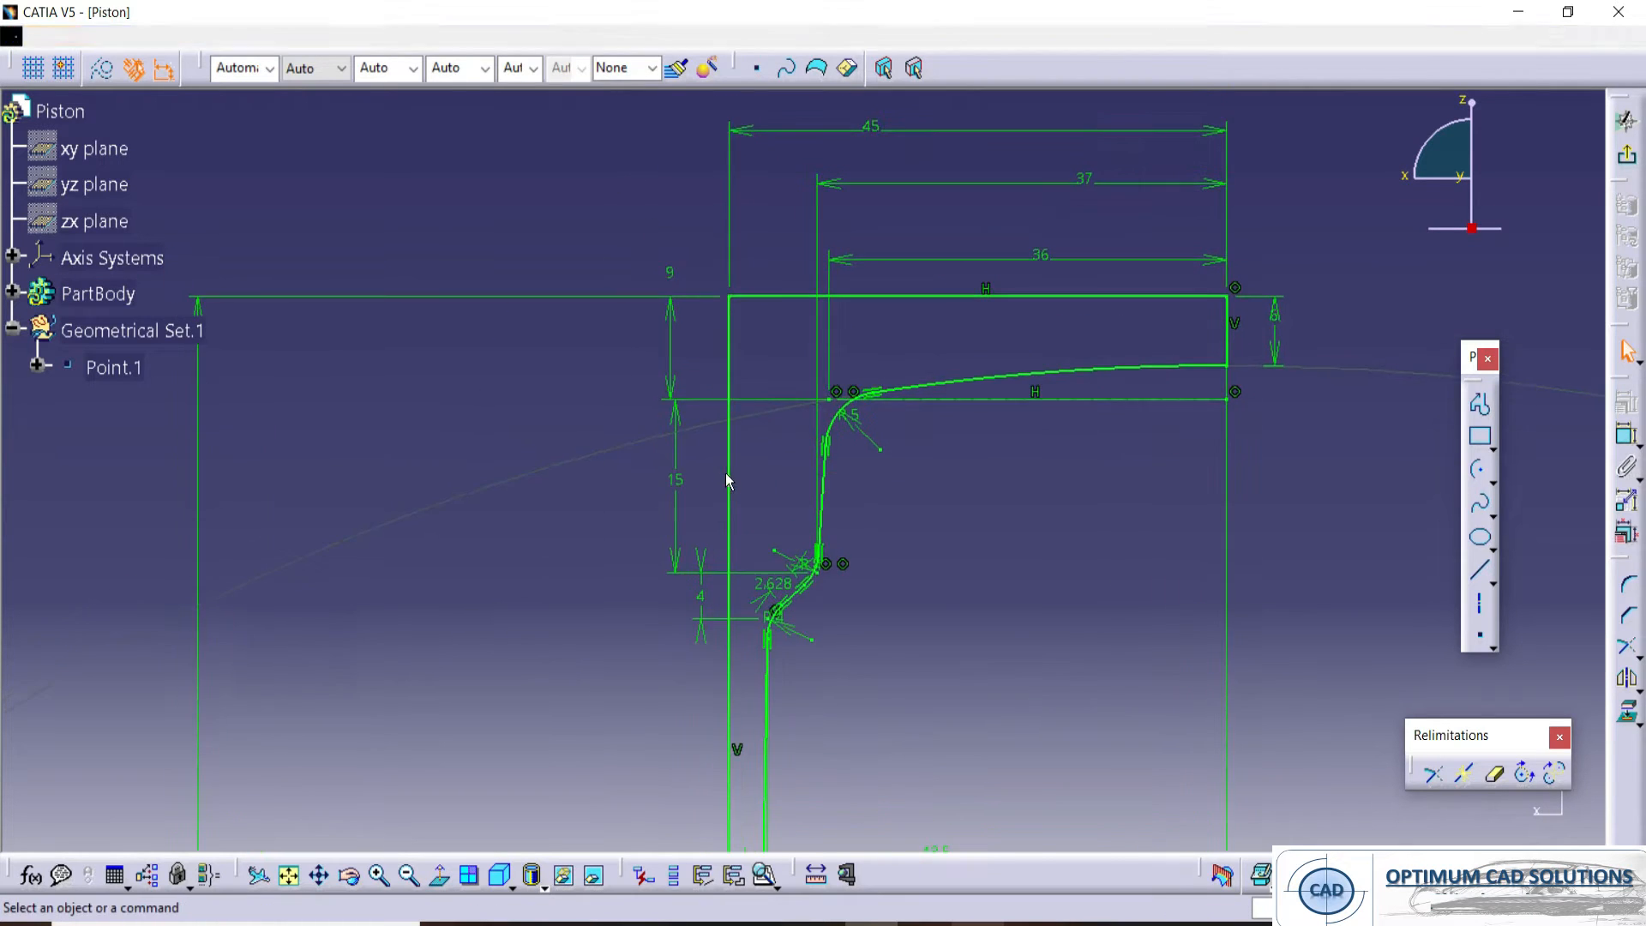
{"action": "key", "text": "alt+Tab"}
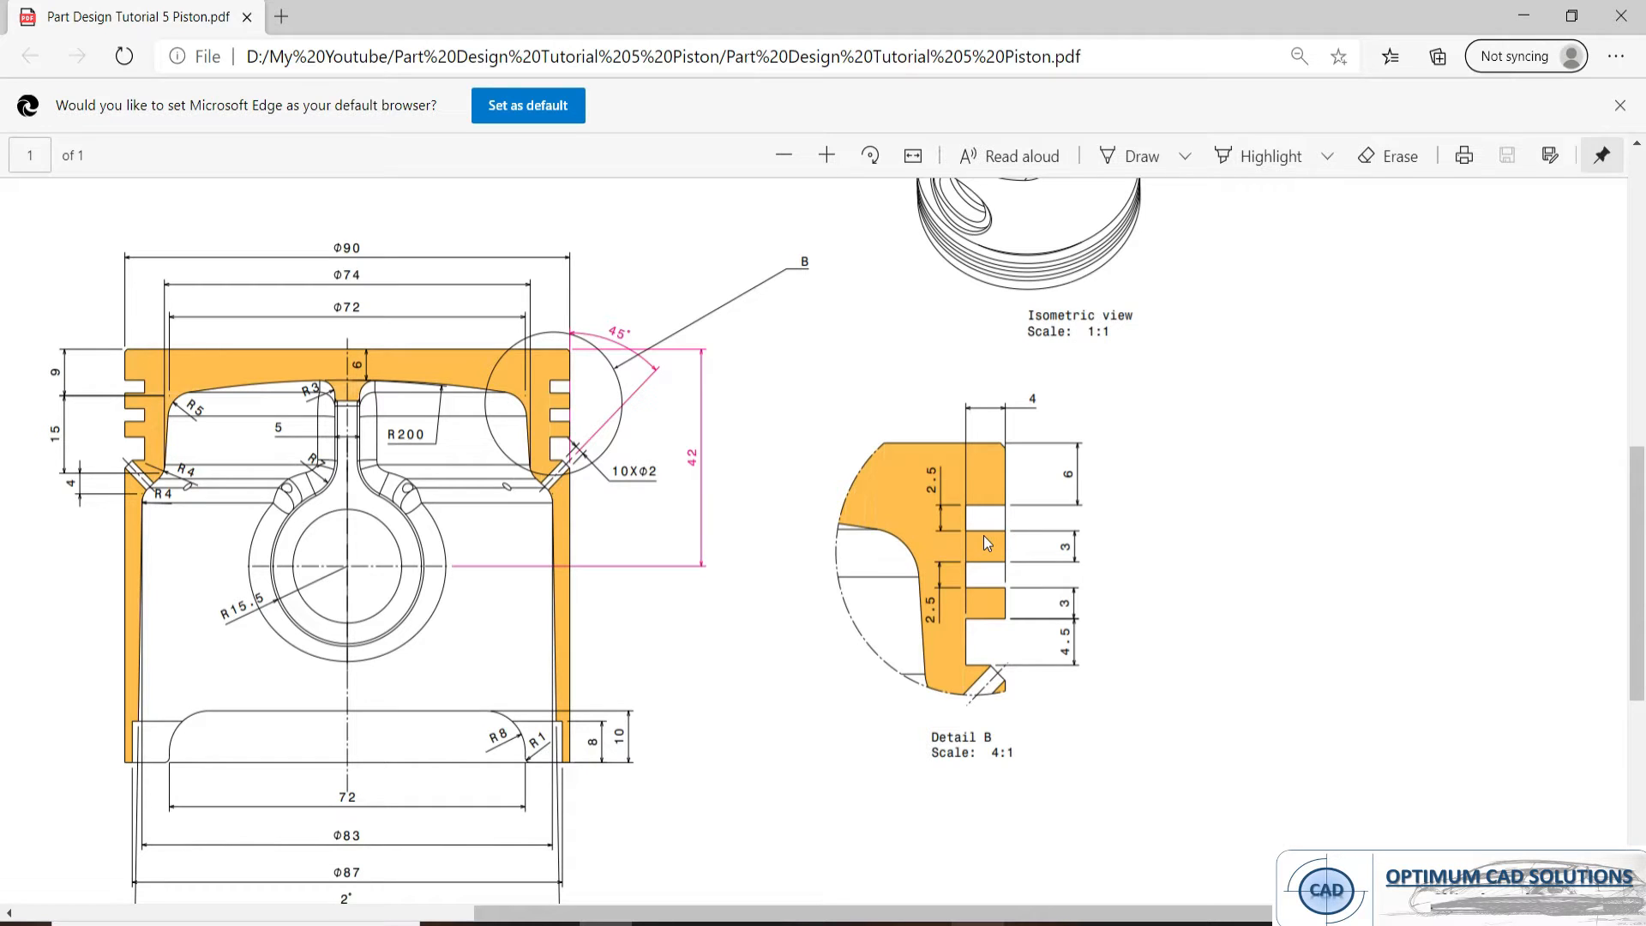
{"action": "key", "text": "alt+Tab"}
{"action": "left_click", "coordinate": [1481, 410]}
{"action": "mouse_move", "coordinate": [845, 319]}
{"action": "middle_mouse_down", "text": "ctrl"}
{"action": "mouse_move", "coordinate": [823, 241]}
{"action": "mouse_move", "coordinate": [853, 352]}
{"action": "middle_mouse_up", "text": "ctrl"}
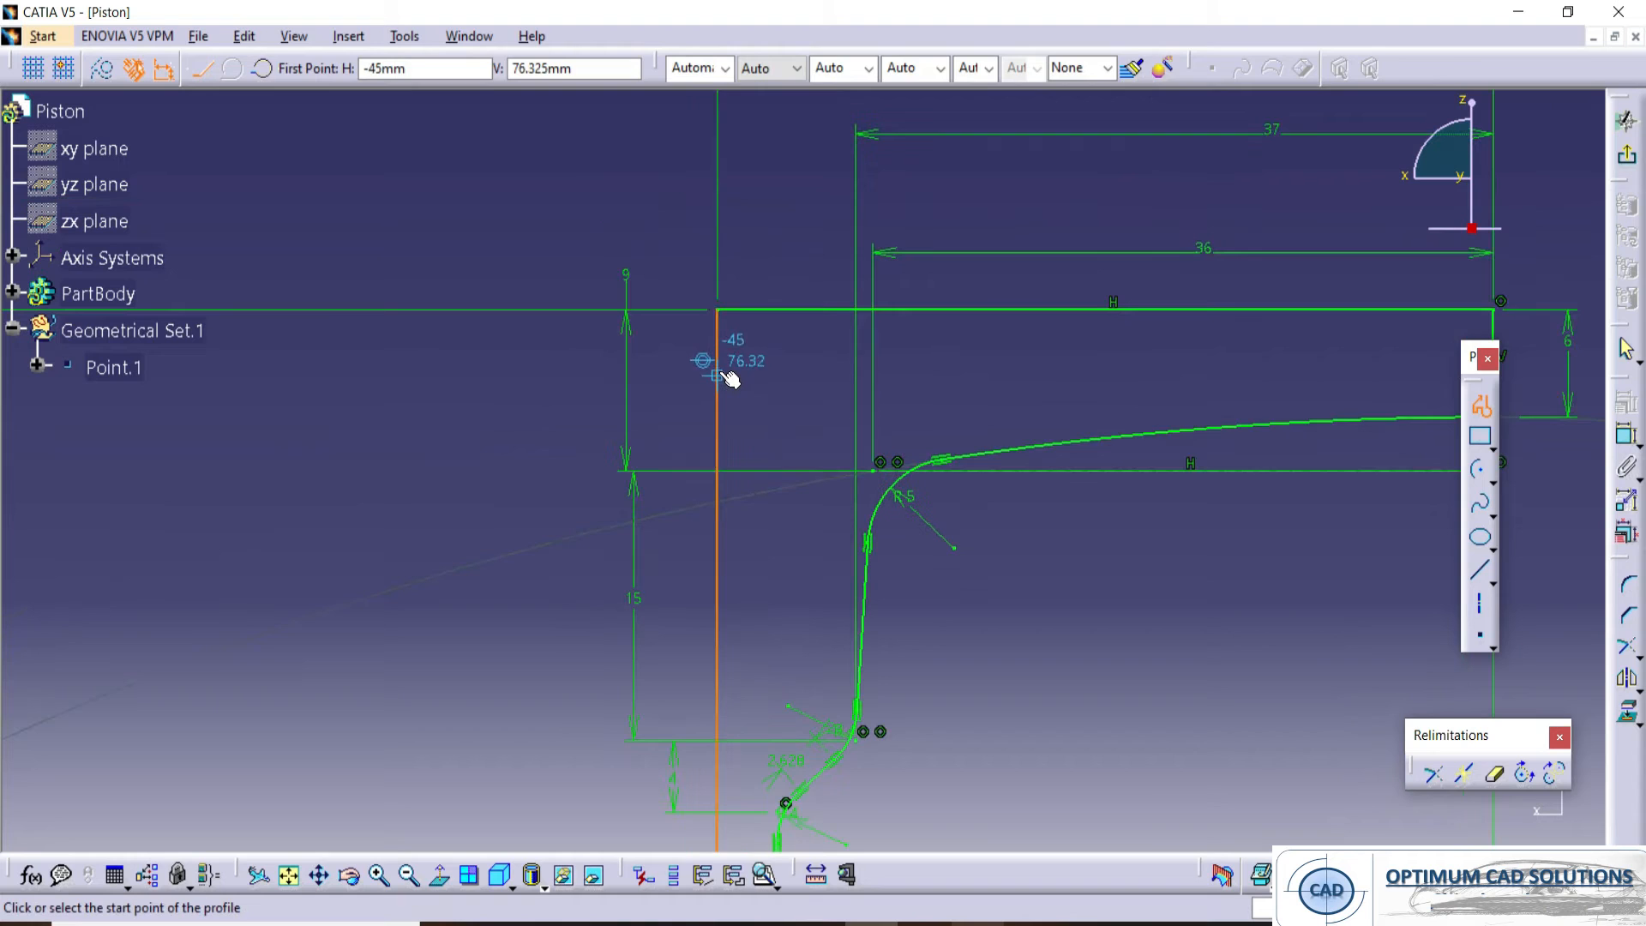
{"action": "left_click", "coordinate": [729, 377]}
{"action": "key", "text": "Escape"}
- Sketch three vertically stacked ring groove rectangles about 5.5 mm wide across the outer vertical edge below the crown, and recheck Detail B in the PDF
{"action": "left_click", "coordinate": [1481, 437]}
{"action": "middle_click_drag", "start_coordinate": [698, 385], "coordinate": [681, 333], "text": "ctrl"}
{"action": "left_click", "coordinate": [681, 331]}
{"action": "left_click", "coordinate": [812, 386]}
{"action": "left_click", "coordinate": [1481, 437]}
{"action": "left_click", "coordinate": [1481, 437]}
{"action": "left_click", "coordinate": [680, 435]}
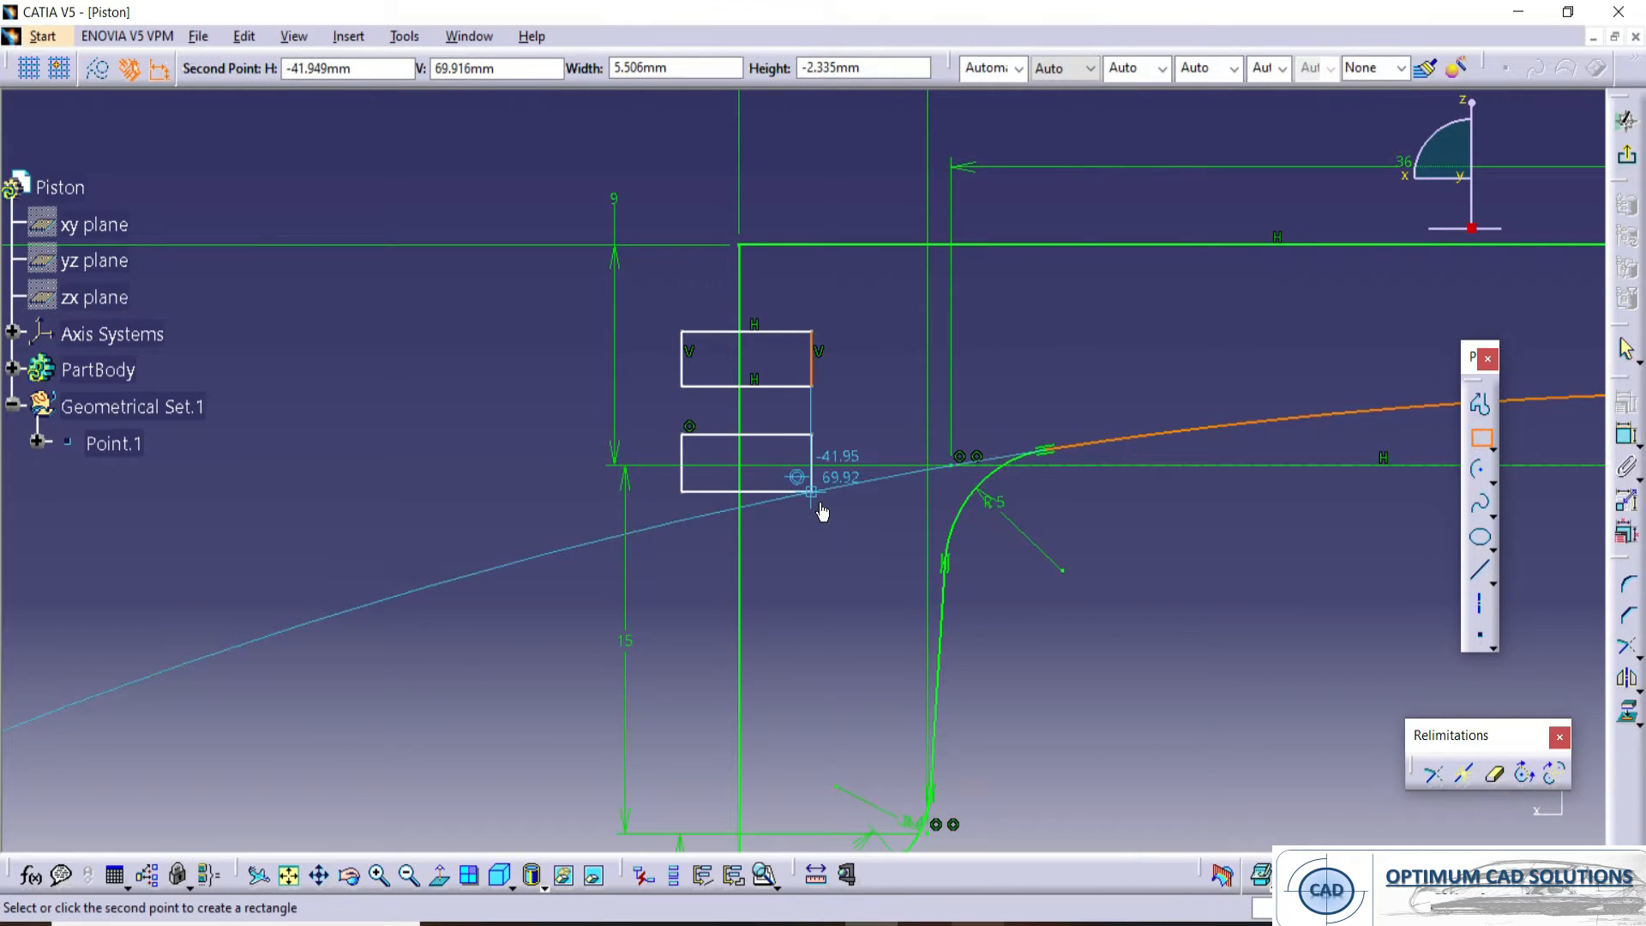
{"action": "left_click", "coordinate": [812, 473]}
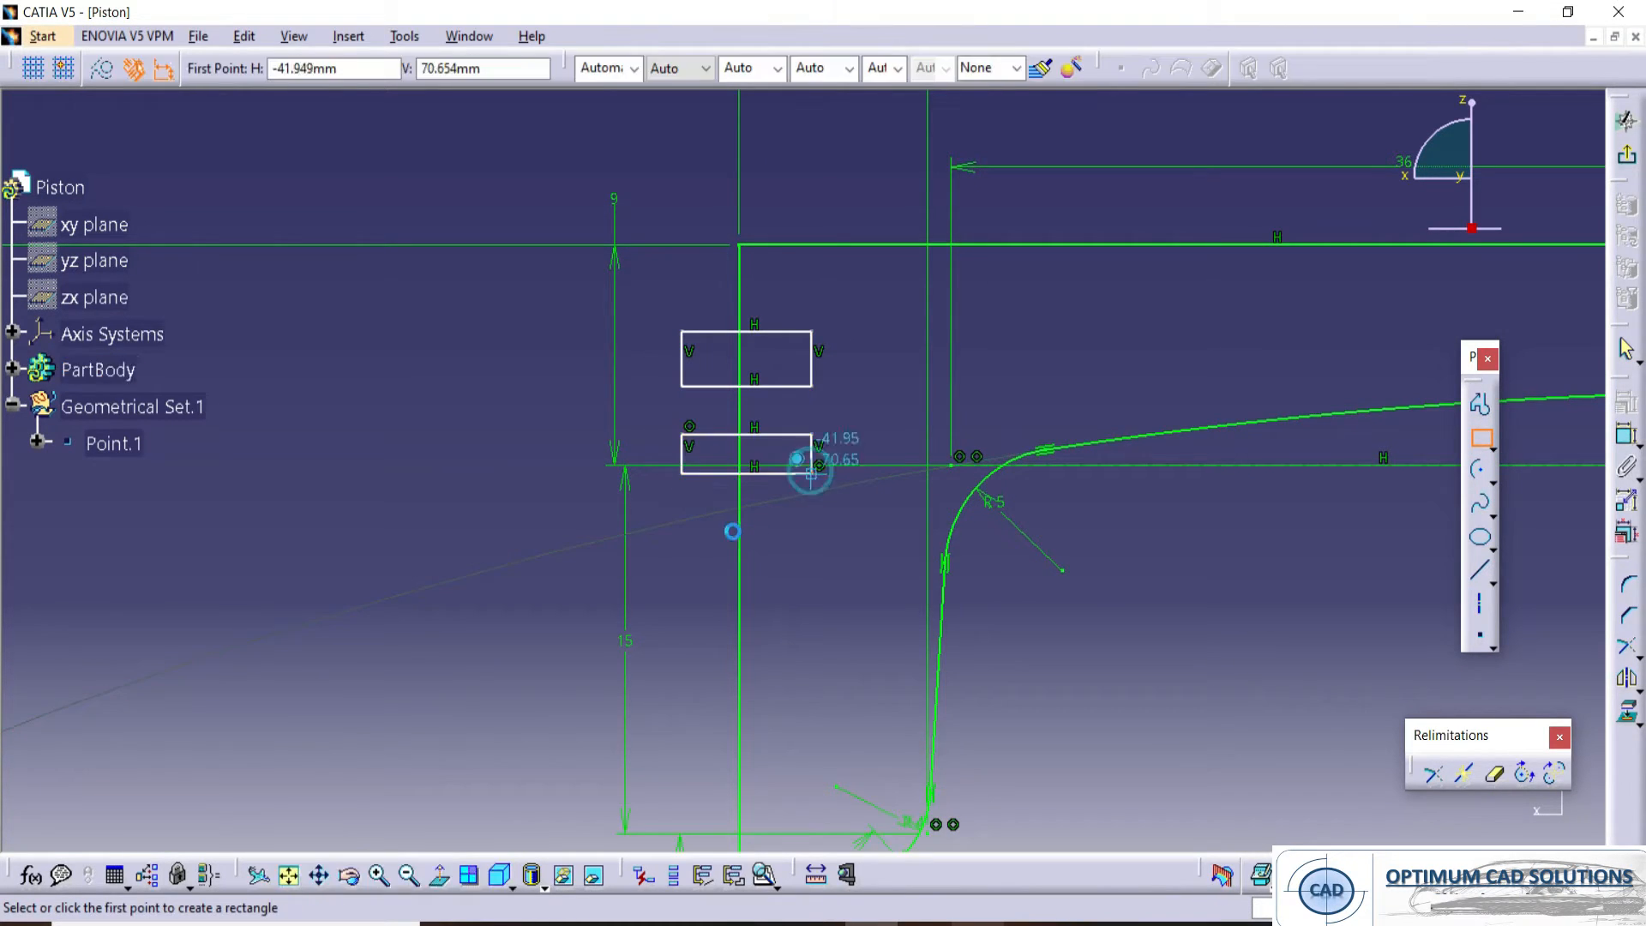
{"action": "left_click", "coordinate": [681, 500]}
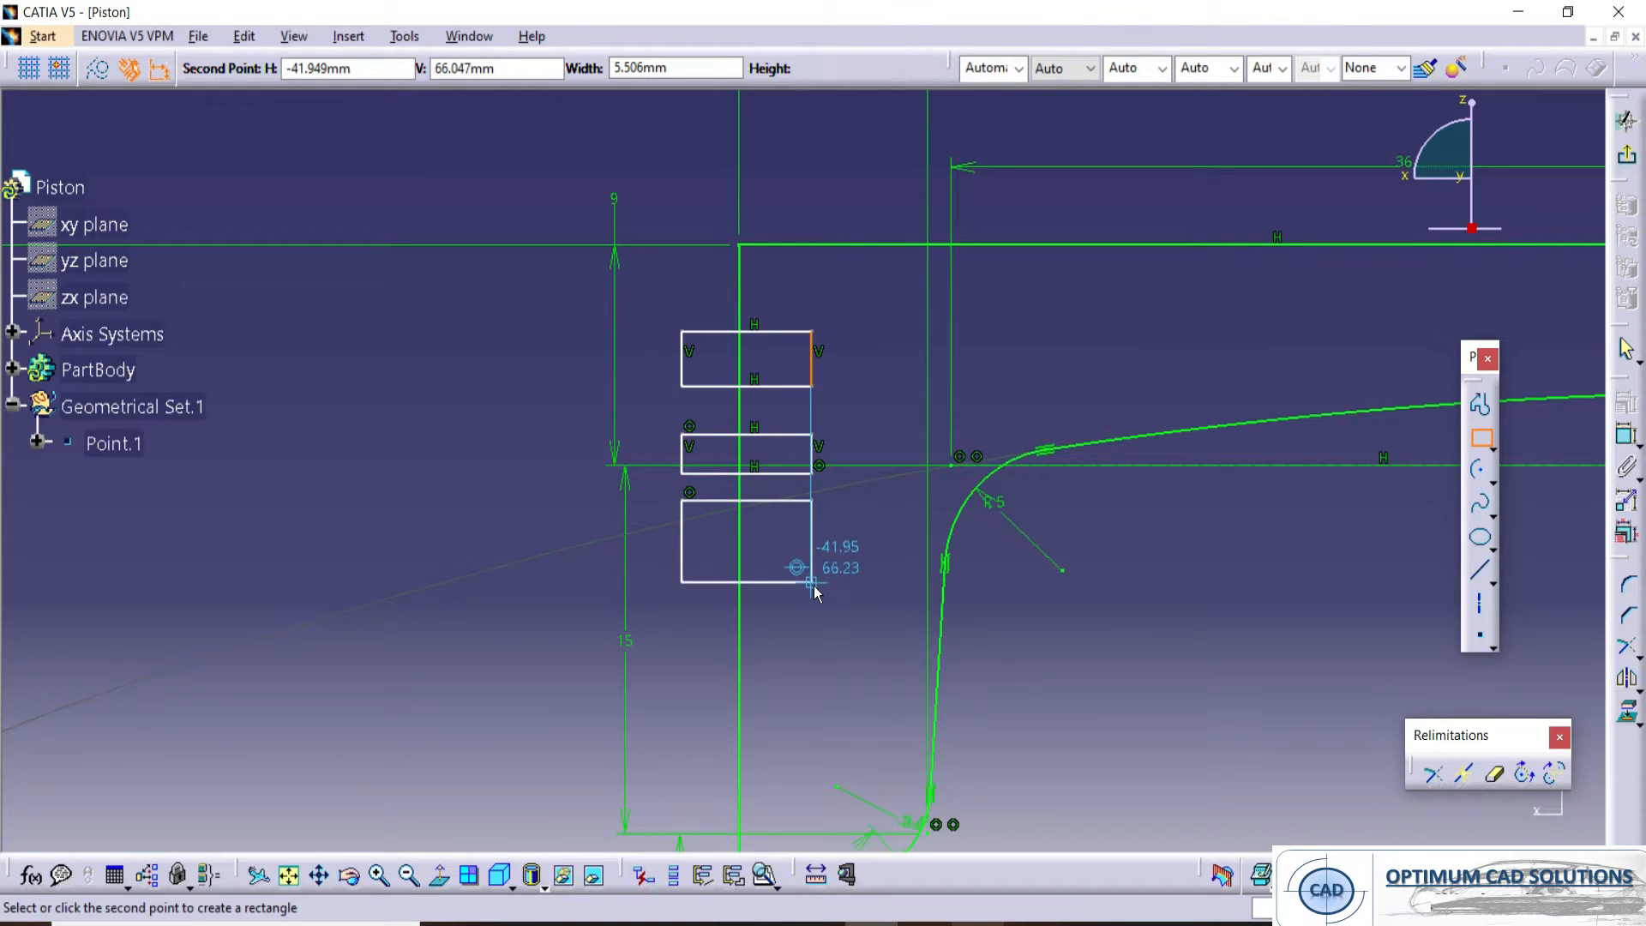
{"action": "left_click", "coordinate": [812, 586]}
{"action": "key", "text": "alt+Tab"}
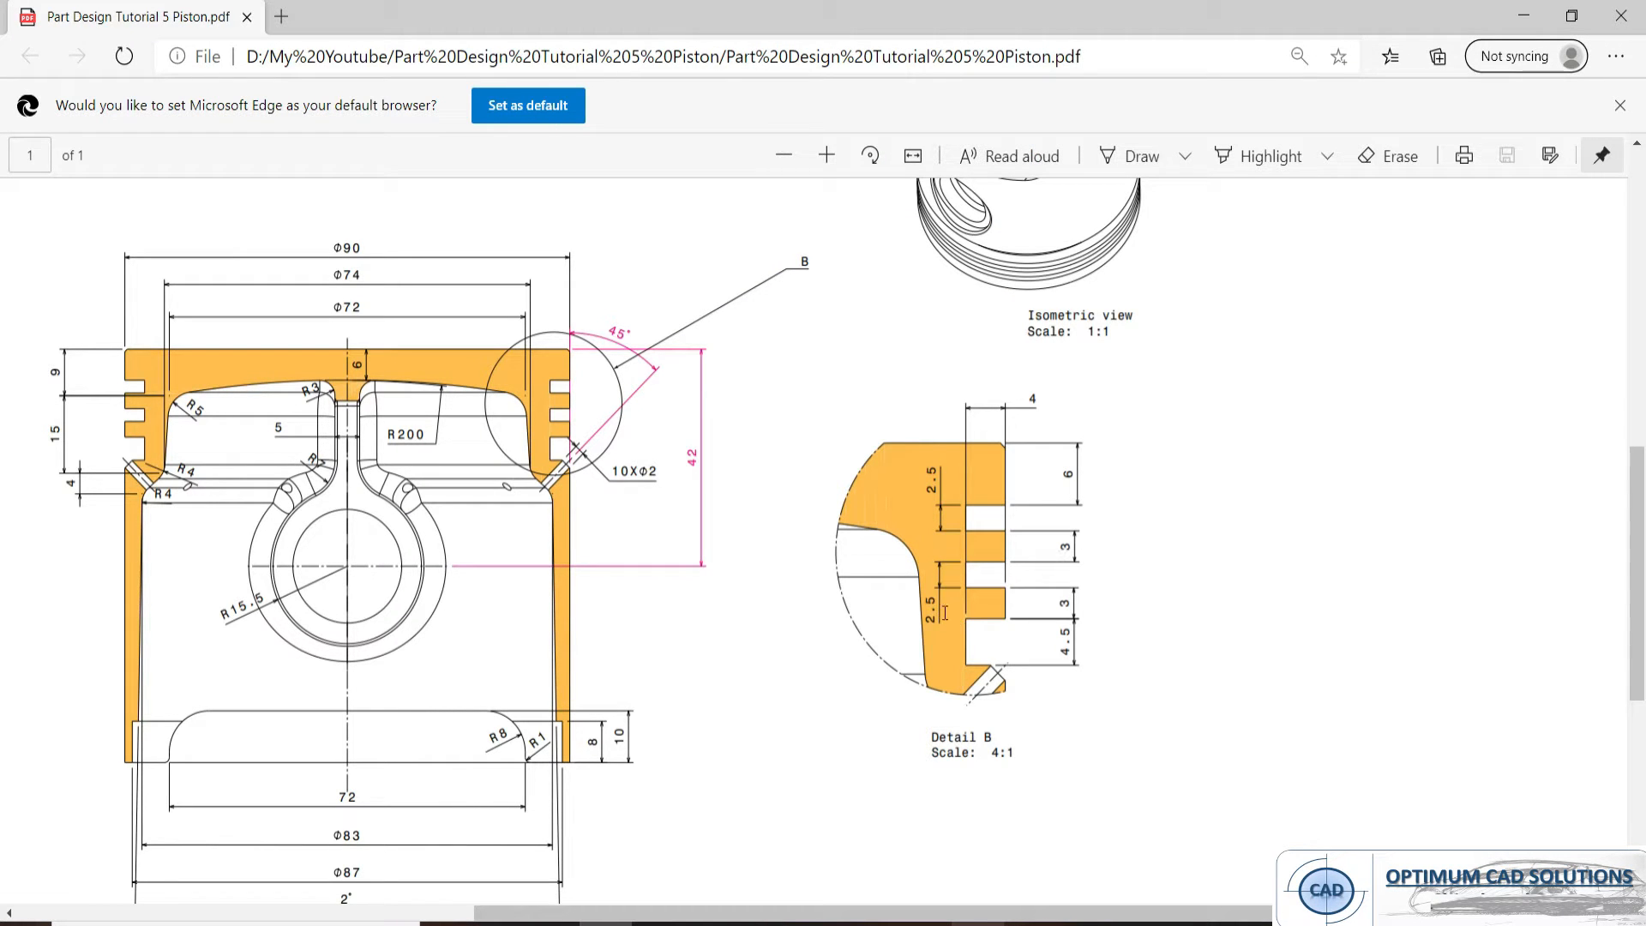
{"action": "key", "text": "alt+Tab"}
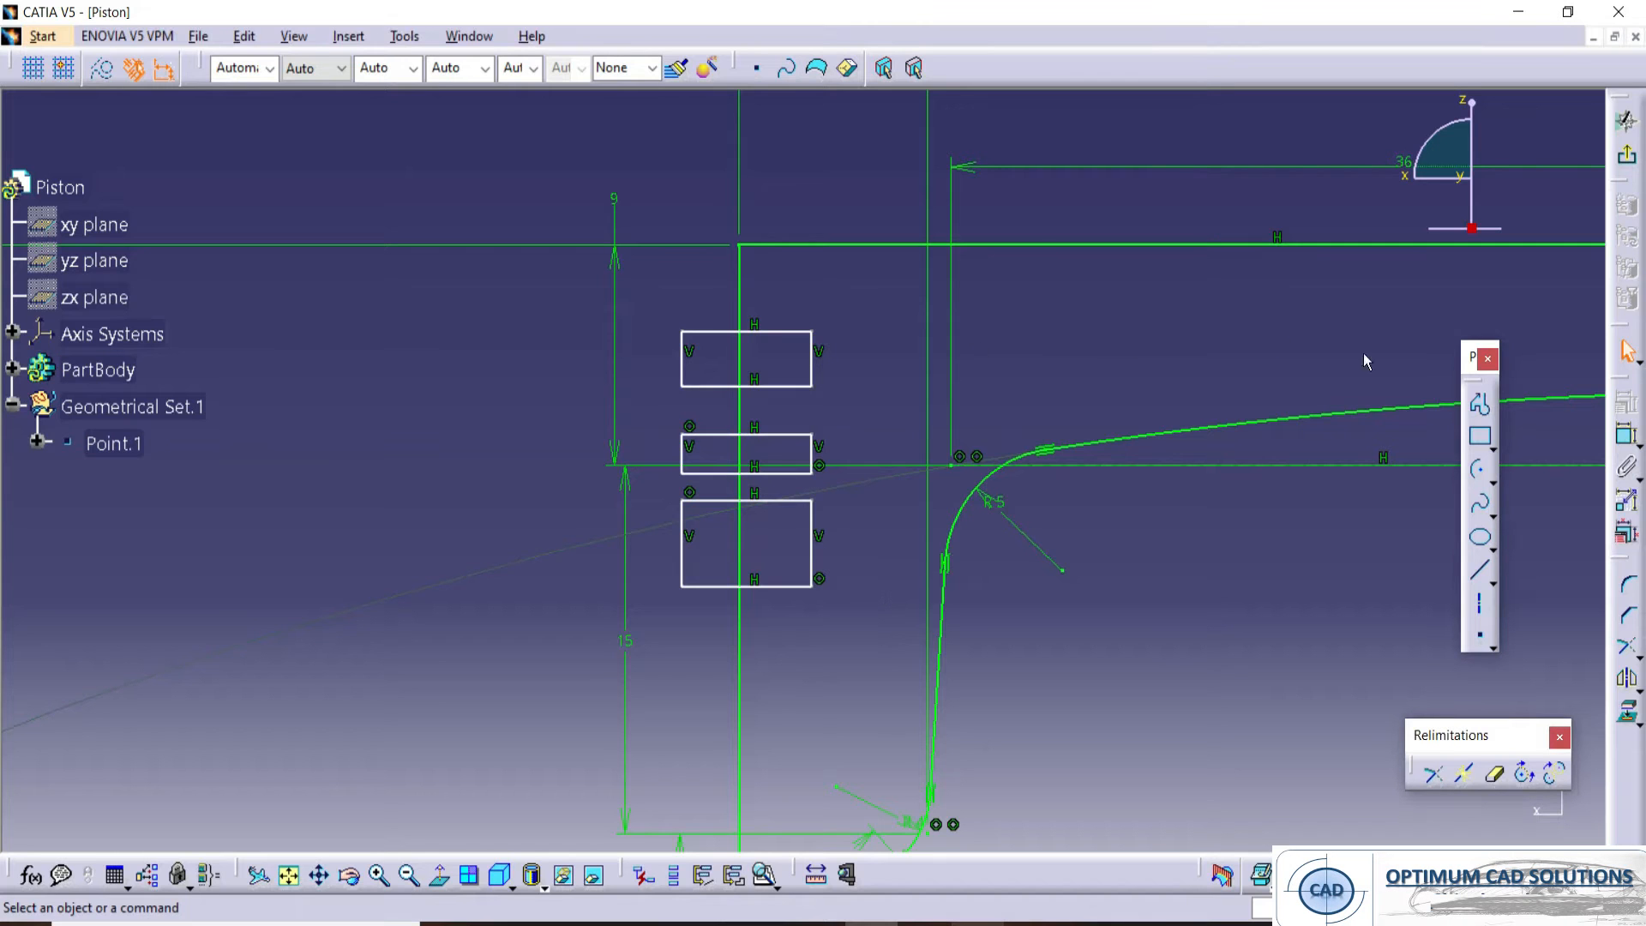
- Dimension the top groove rectangle's upper edge 6 mm below the piston's top edge
{"action": "left_click", "coordinate": [1626, 435]}
{"action": "left_click", "coordinate": [826, 245]}
{"action": "left_click", "coordinate": [758, 331]}
{"action": "left_click", "coordinate": [686, 297]}
{"action": "double_click", "coordinate": [686, 291]}
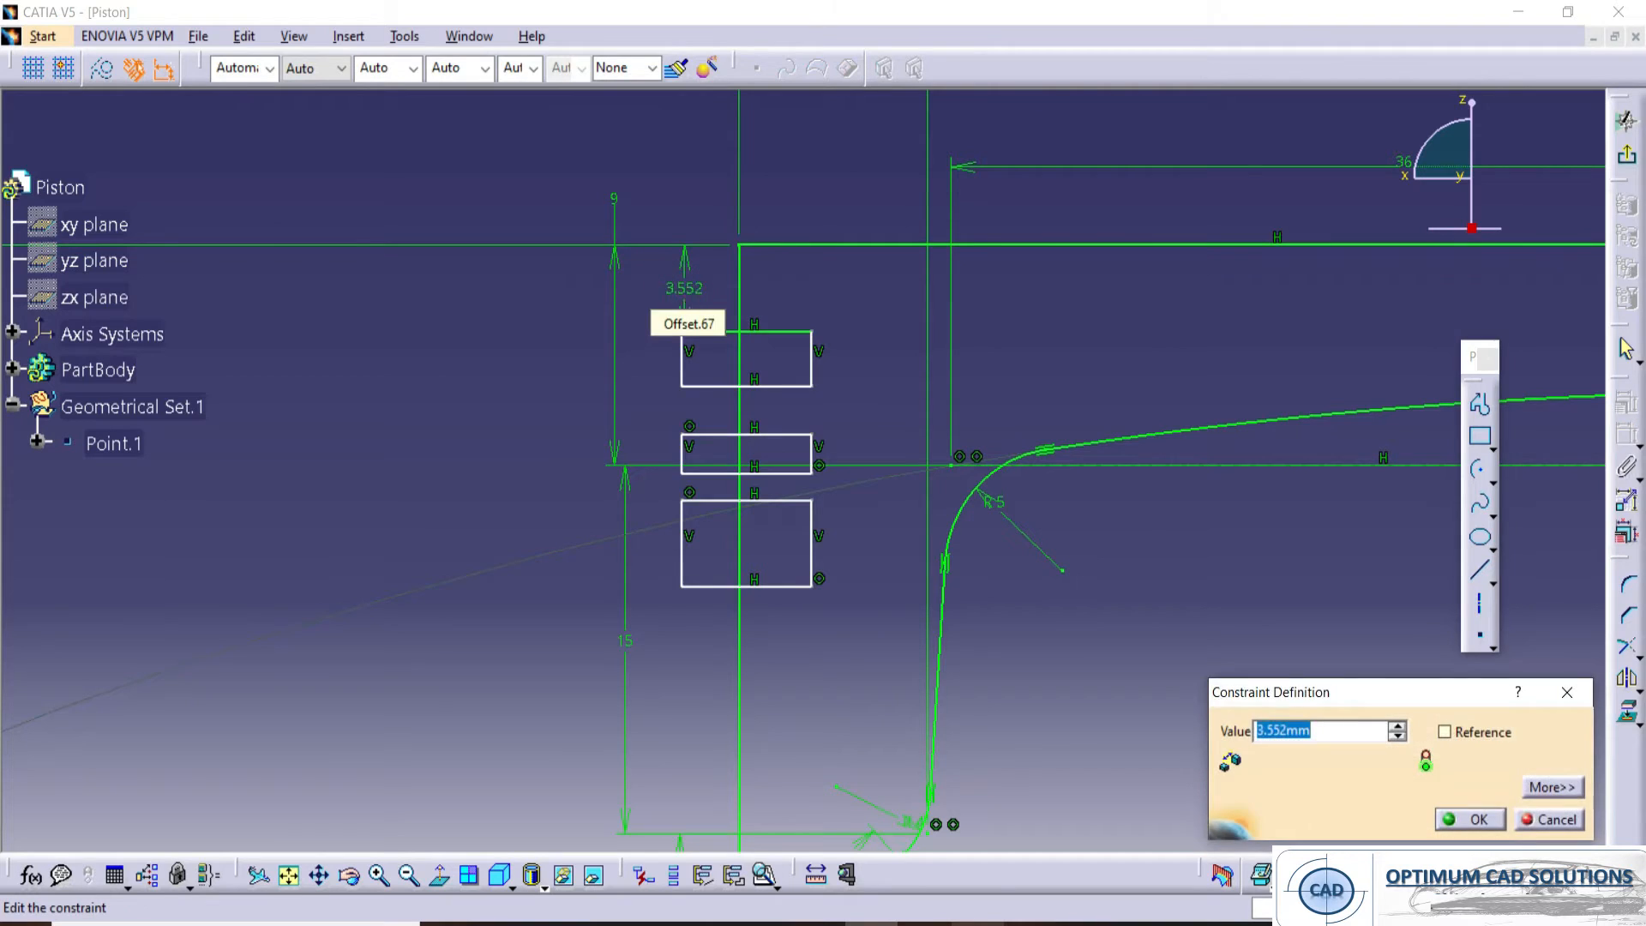
{"action": "type", "text": "6"}
{"action": "key", "text": "Return"}
- Dimension the top groove rectangle's height as 2.5 mm
{"action": "left_click", "coordinate": [725, 447]}
{"action": "left_click", "coordinate": [712, 392]}
{"action": "left_click", "coordinate": [863, 349]}
{"action": "double_click", "coordinate": [862, 344]}
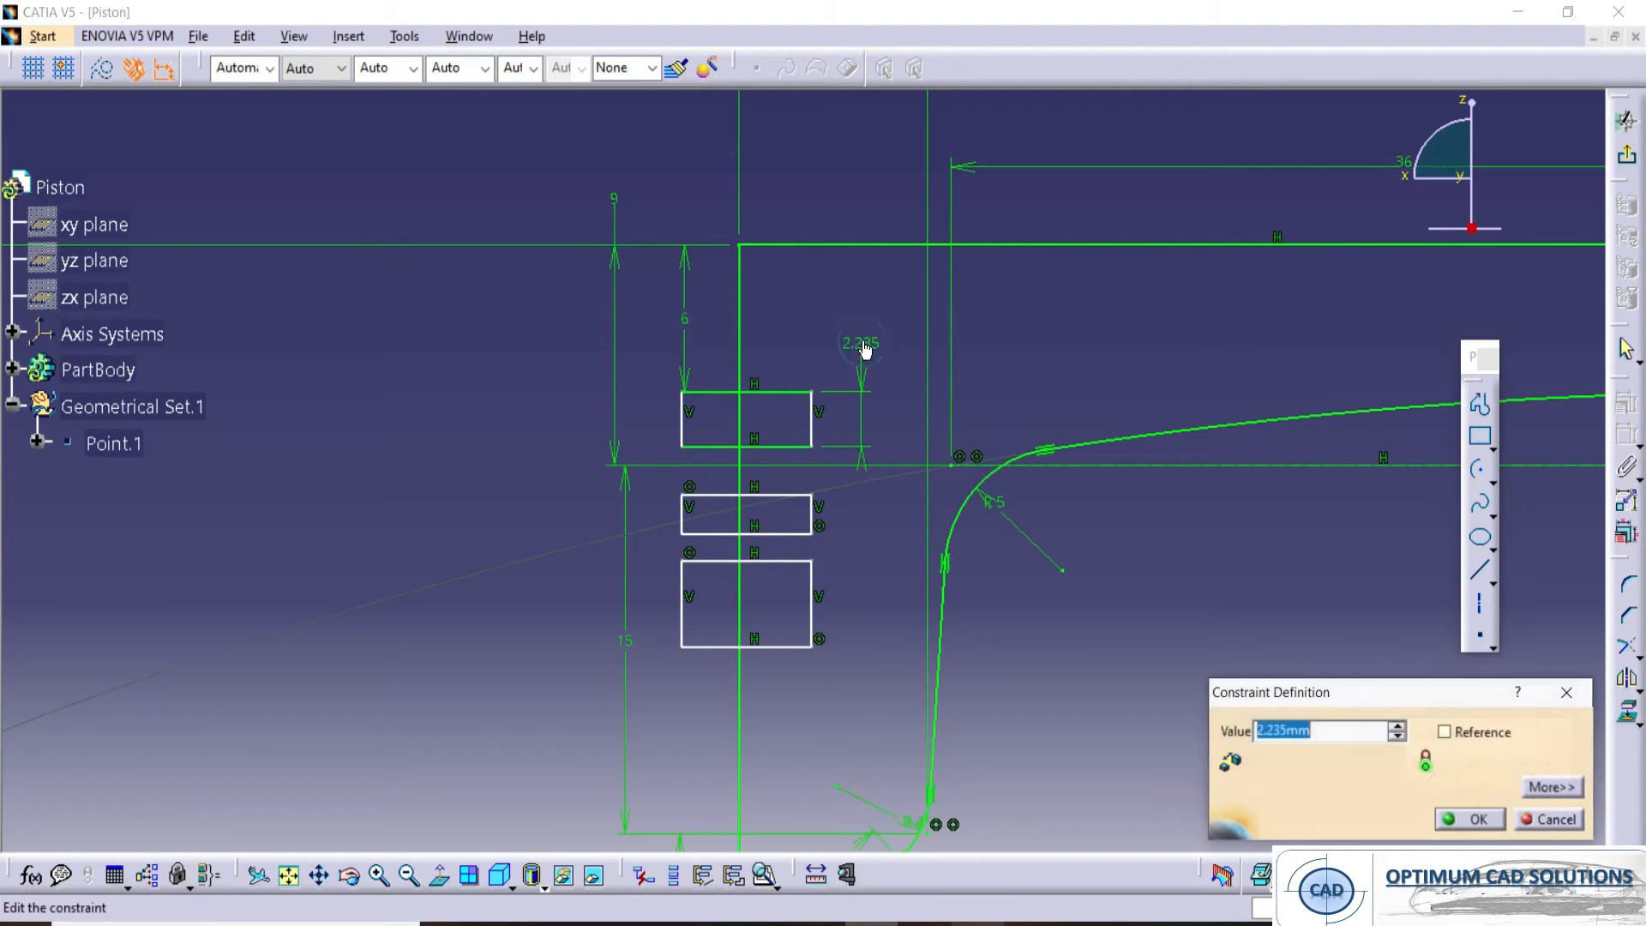
{"action": "type", "text": "2.5"}
{"action": "key", "text": "Return"}
- Check Detail B in the PDF and set the gap between the top and middle groove rectangles to 3 mm
{"action": "key", "text": "alt+Tab"}
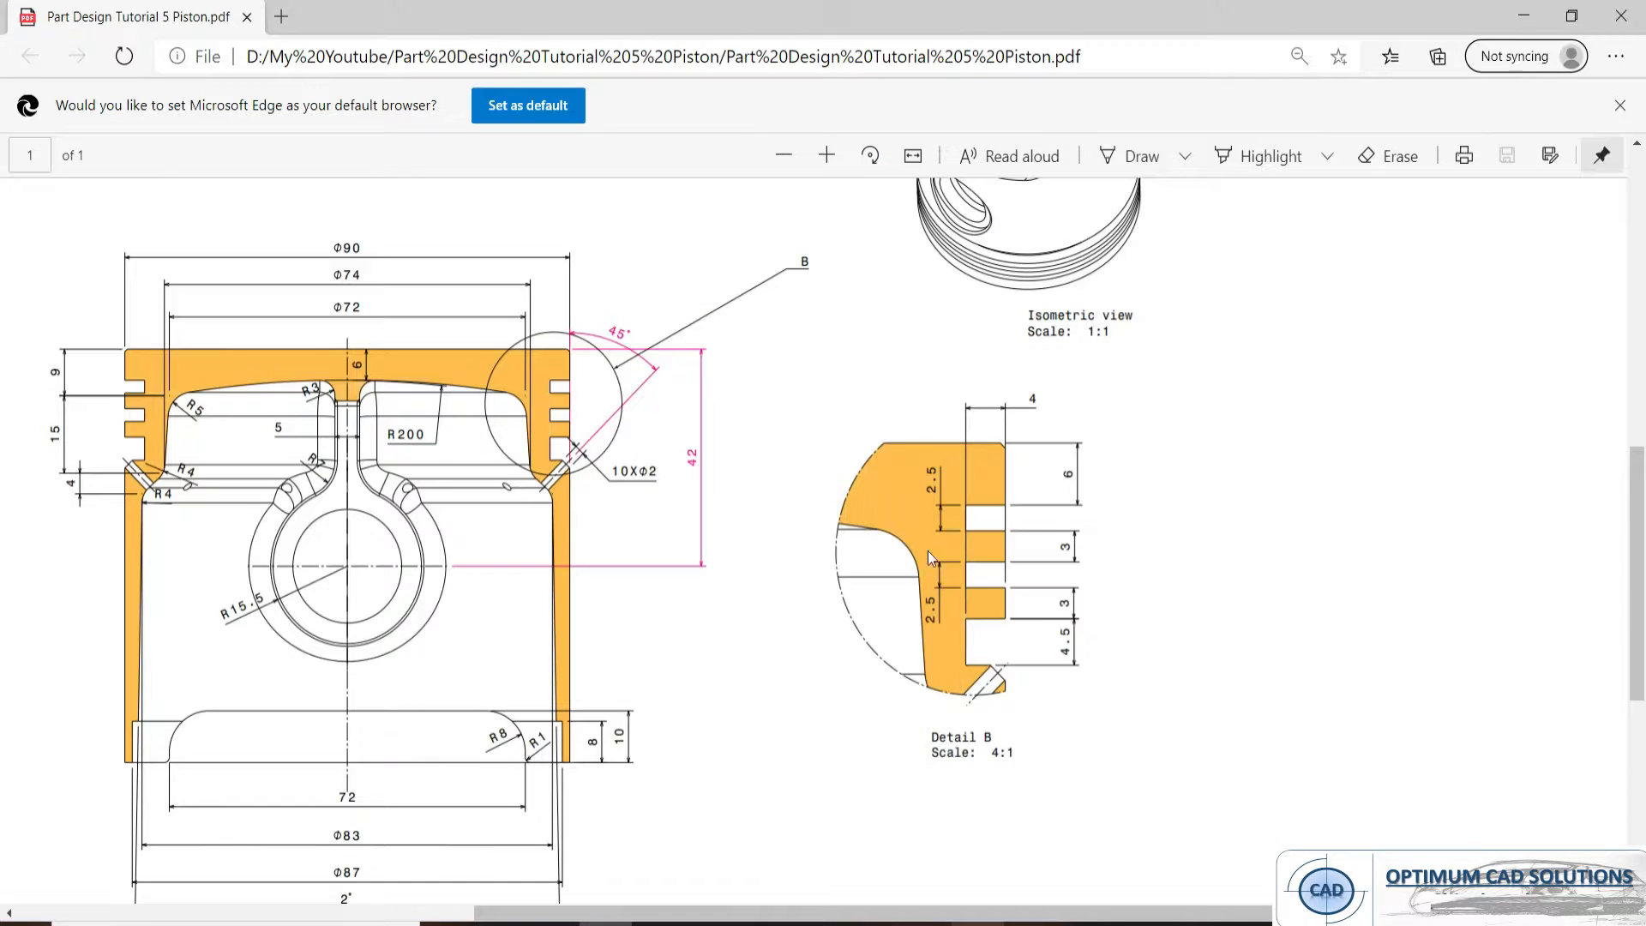
{"action": "key", "text": "alt+Tab"}
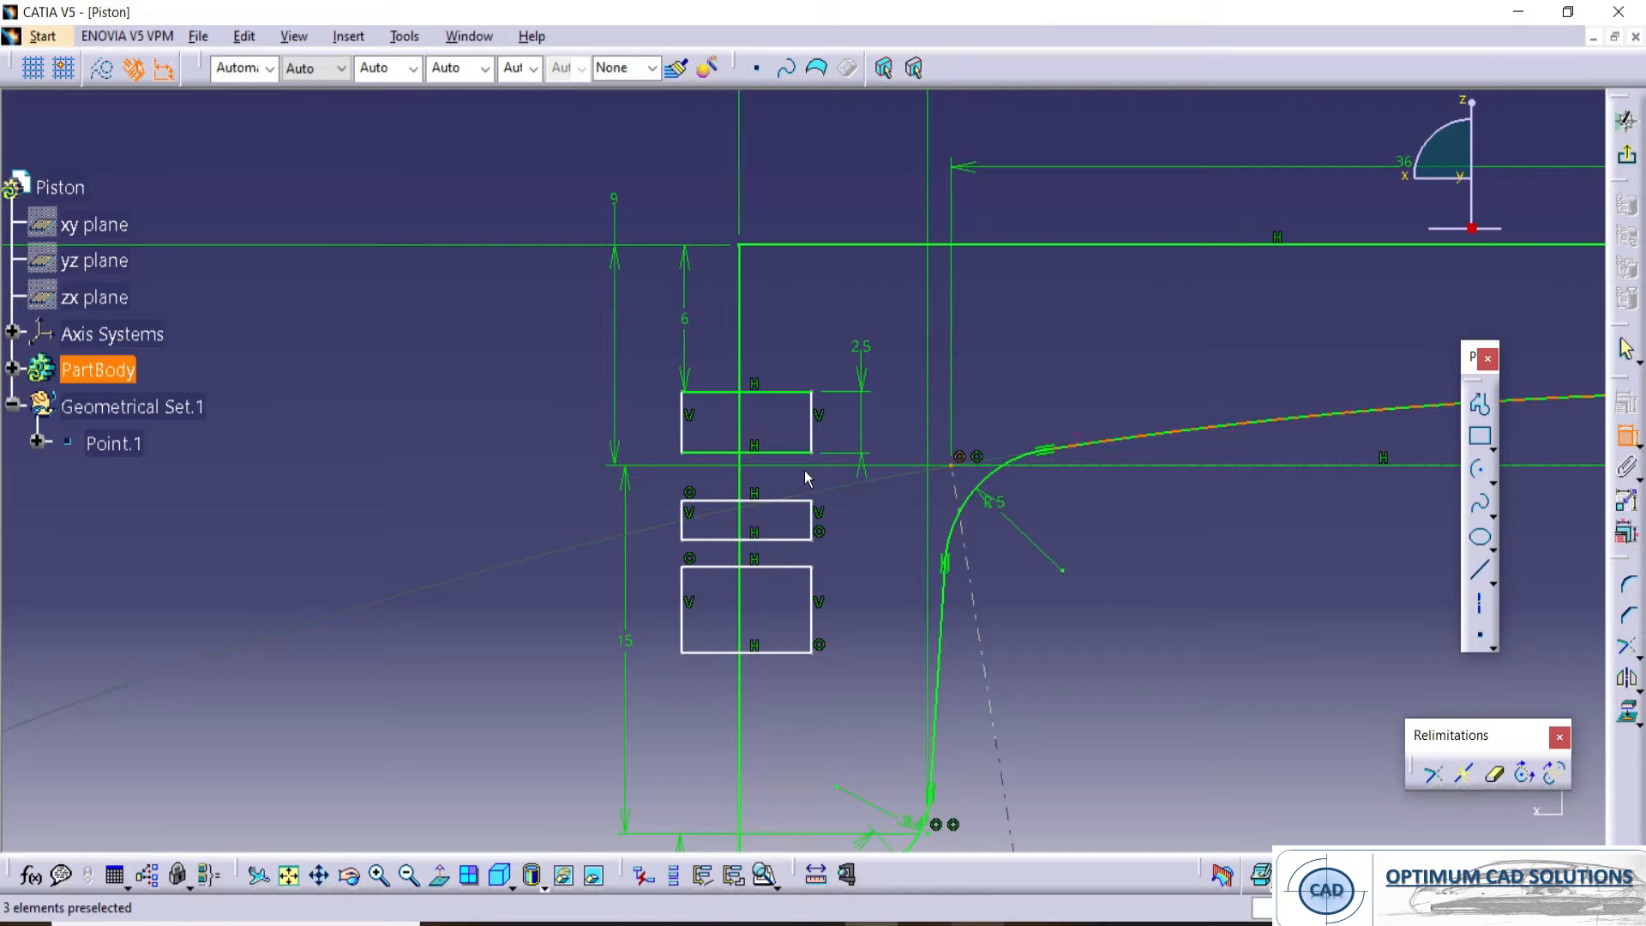
{"action": "left_click", "coordinate": [720, 453]}
{"action": "left_click", "coordinate": [711, 502]}
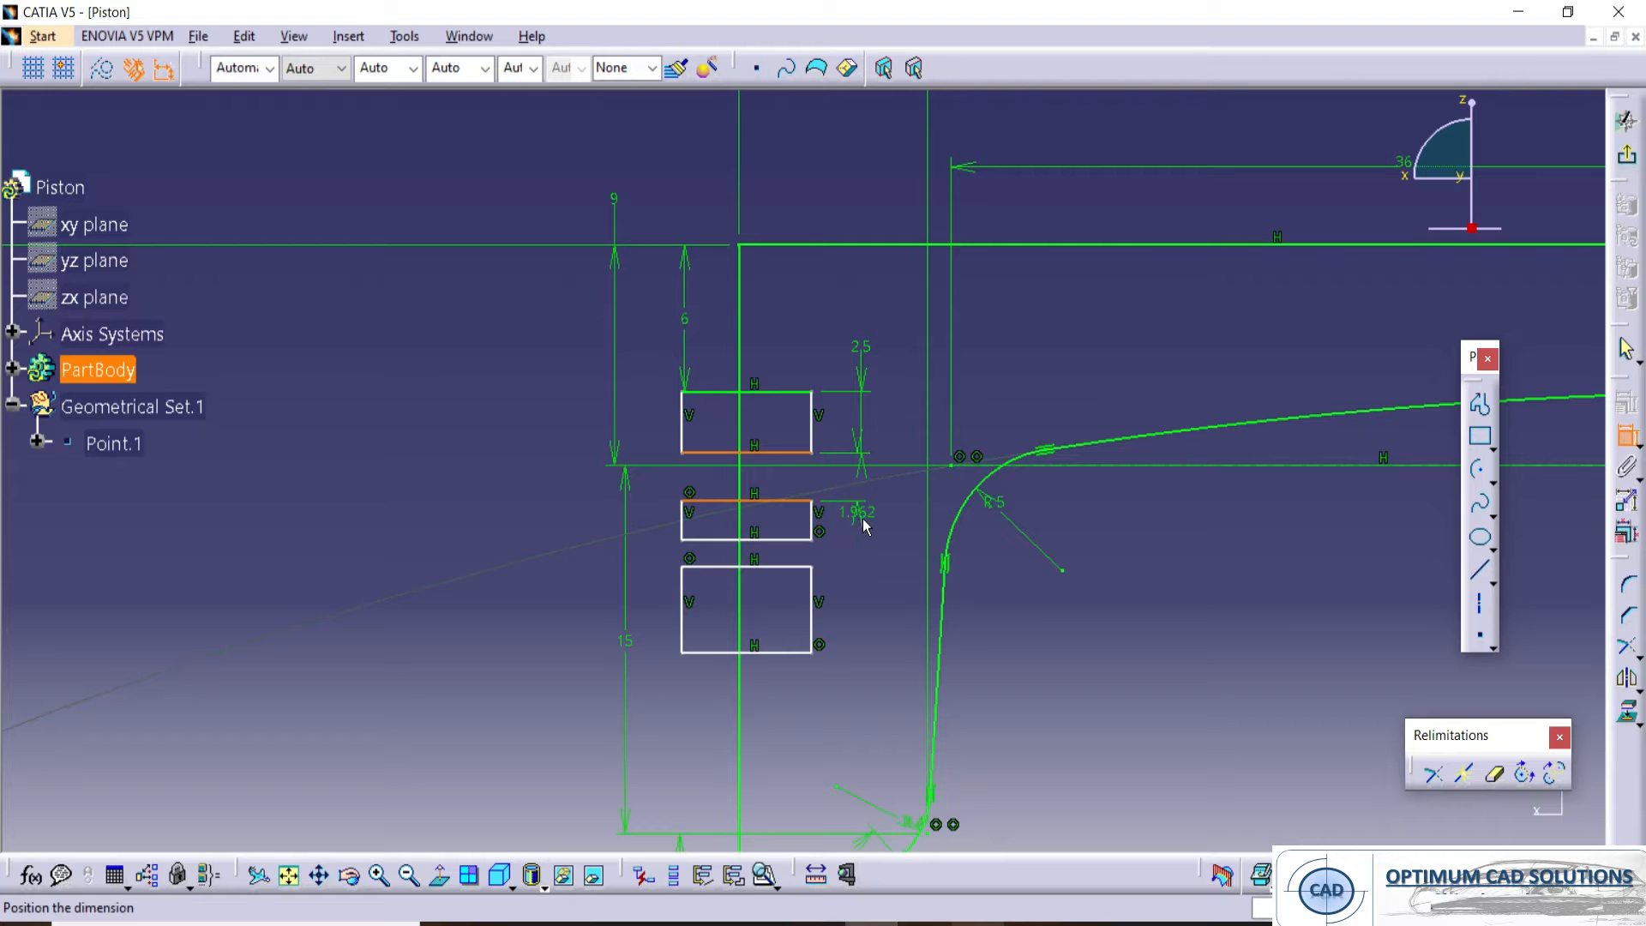
{"action": "left_click", "coordinate": [869, 530]}
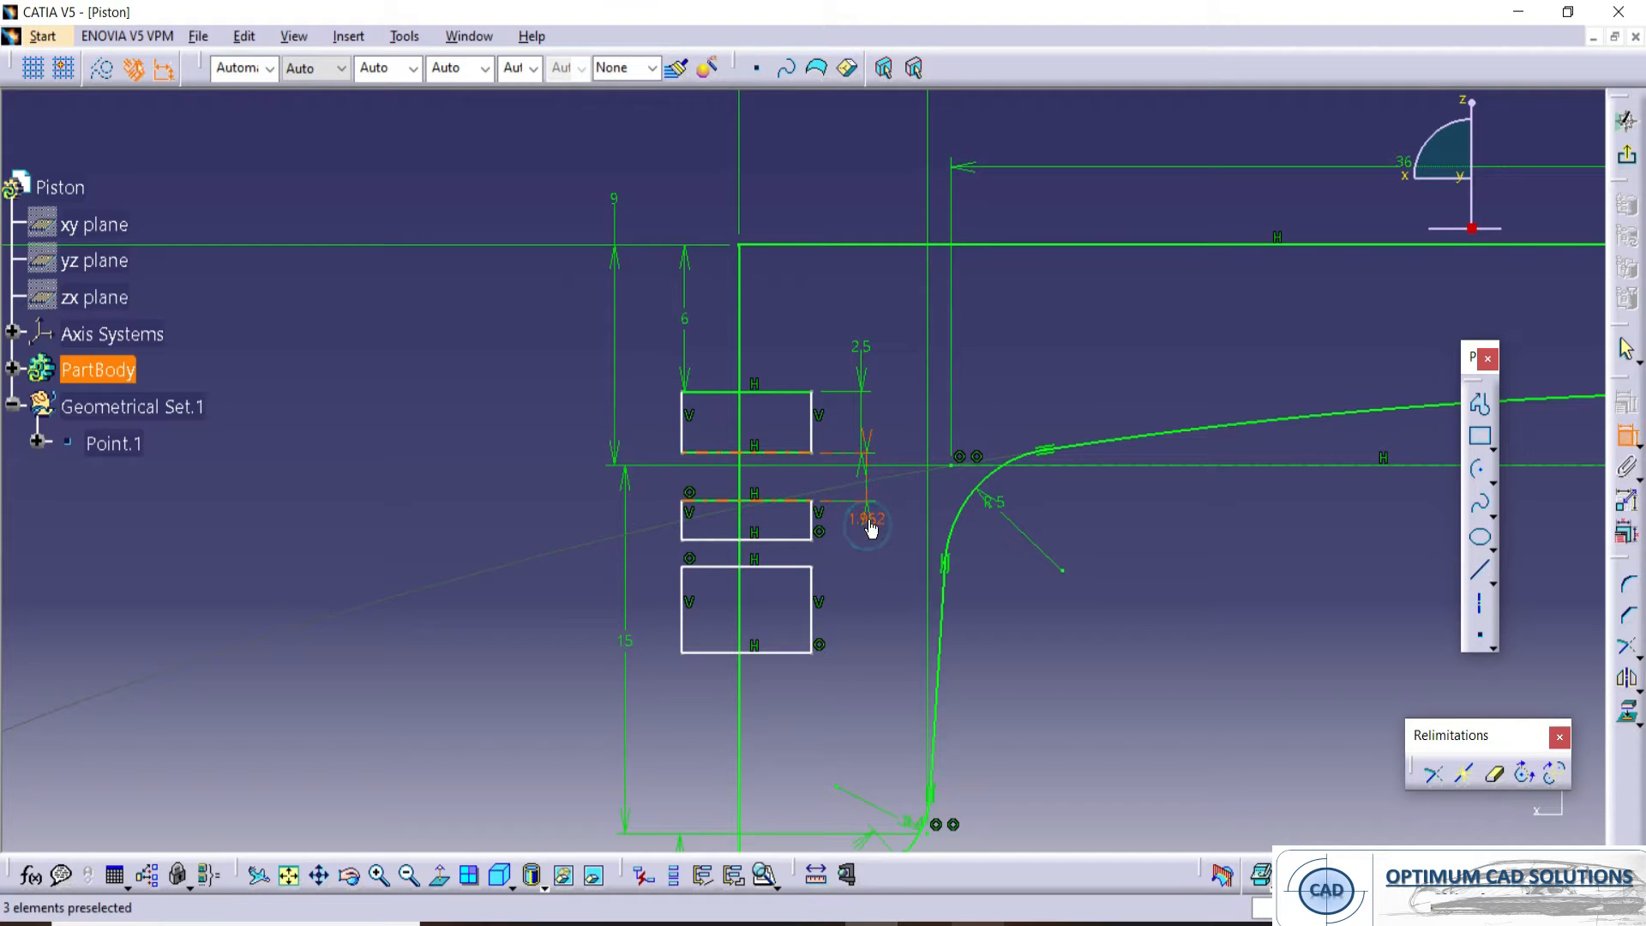
{"action": "double_click", "coordinate": [865, 521]}
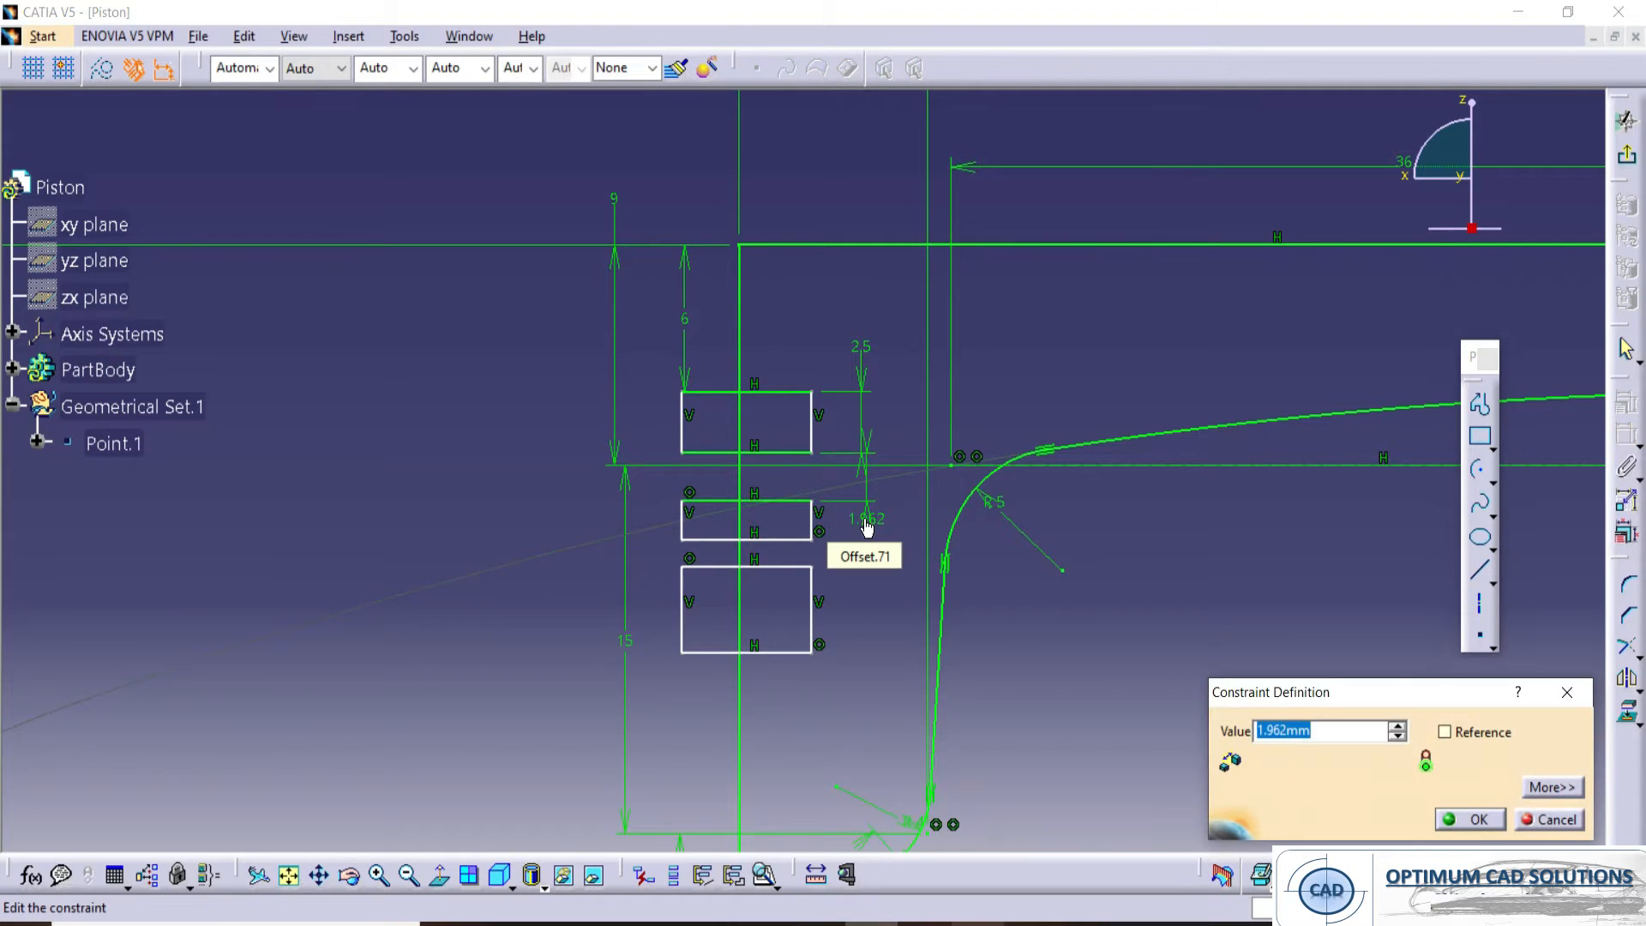
{"action": "key", "text": "alt+Tab"}
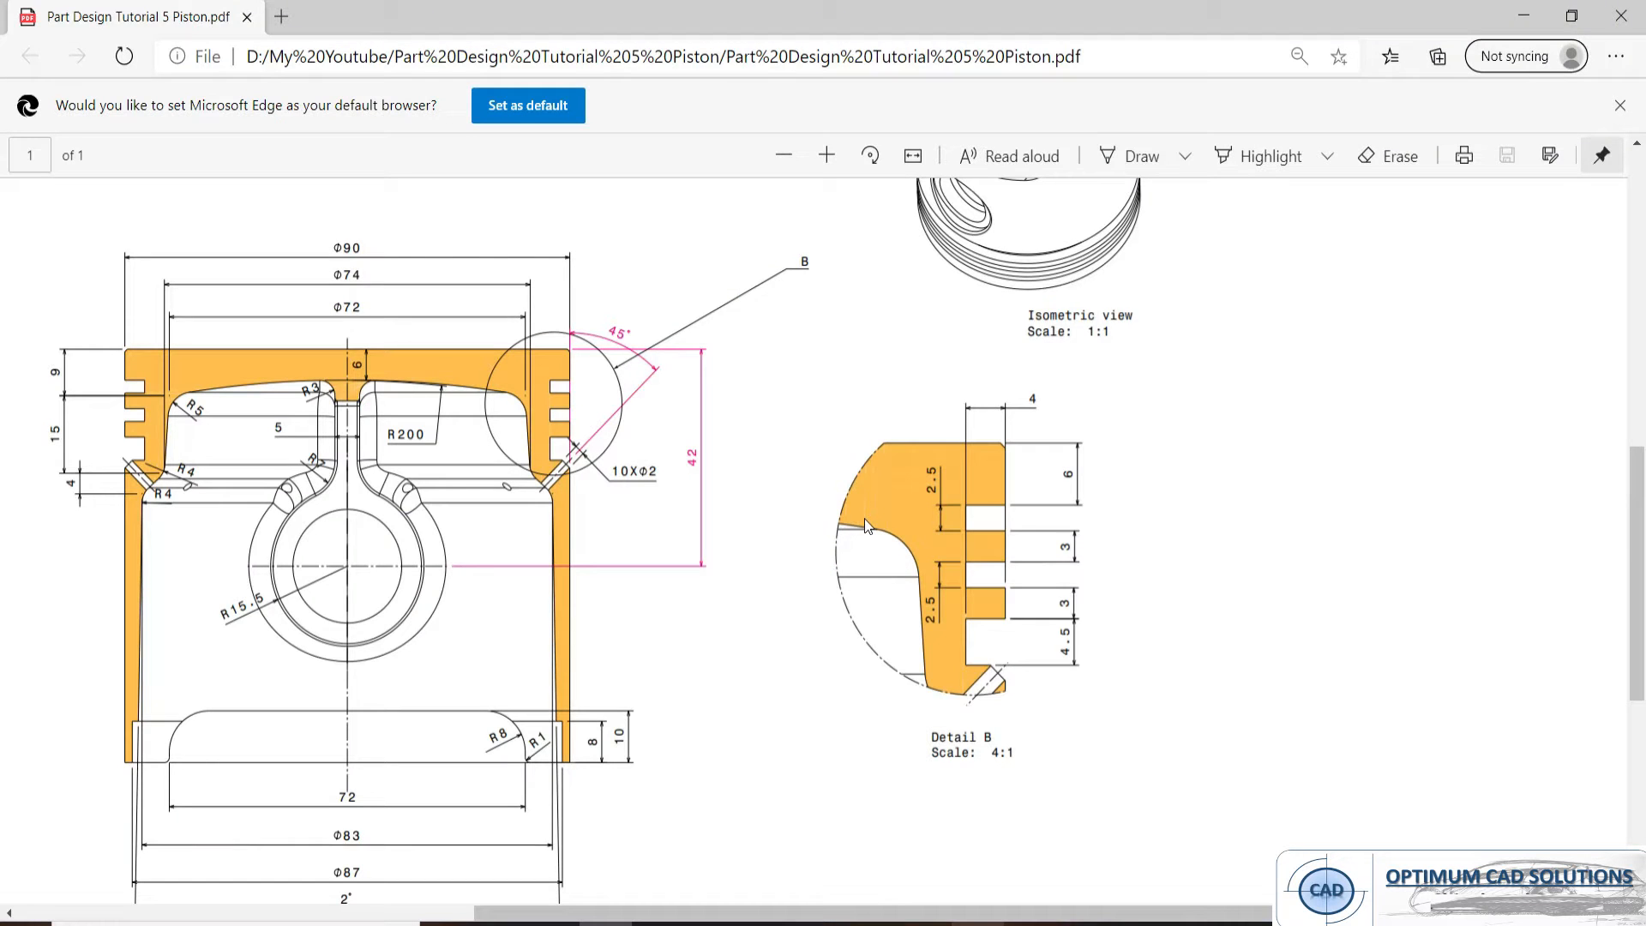
{"action": "key", "text": "alt+Tab"}
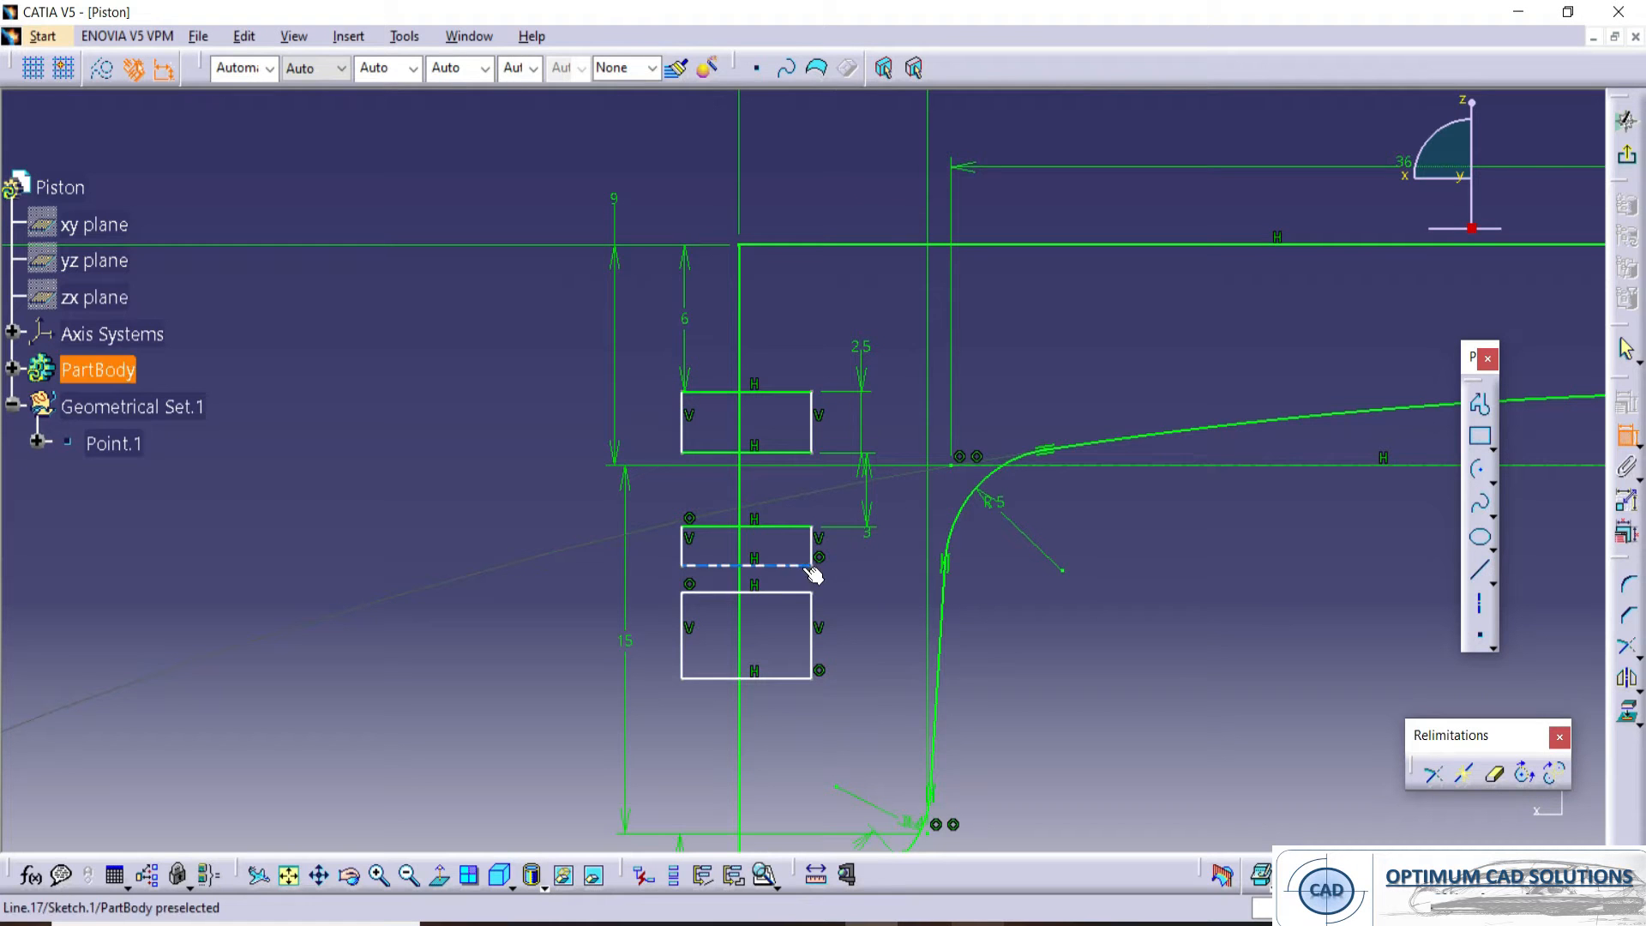
- Dimension the middle groove rectangle's height as 2.5 mm
{"action": "left_click", "coordinate": [797, 565]}
{"action": "left_click", "coordinate": [775, 527]}
{"action": "left_click", "coordinate": [652, 545]}
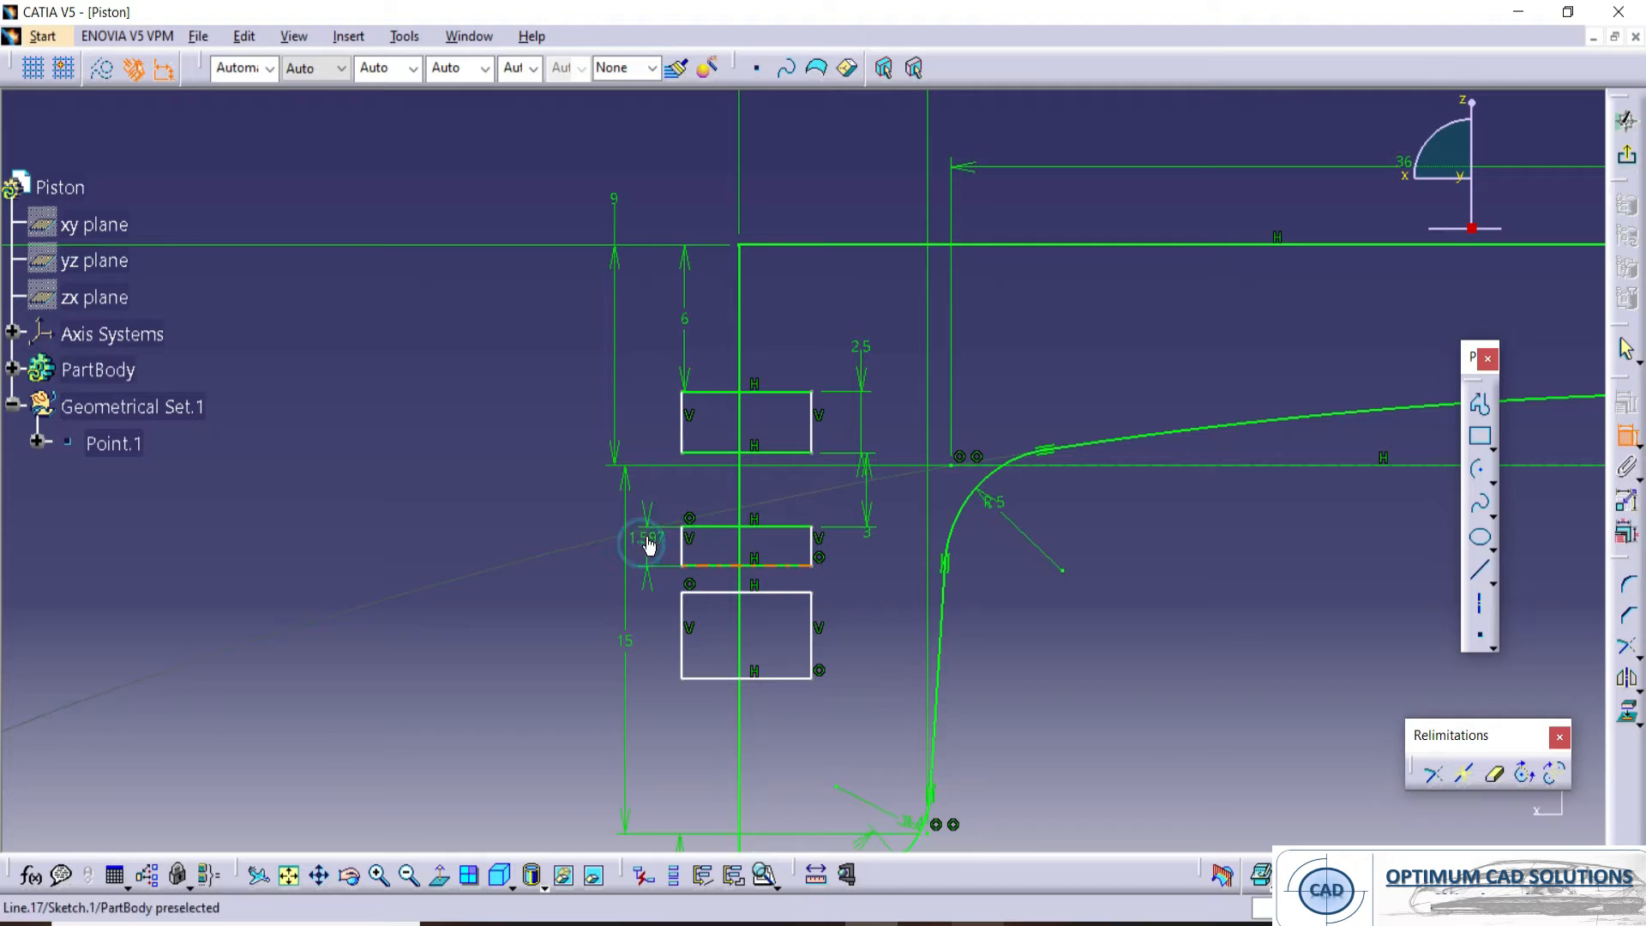
{"action": "double_click", "coordinate": [649, 542]}
{"action": "type", "text": "2.5"}
{"action": "key", "text": "Return"}
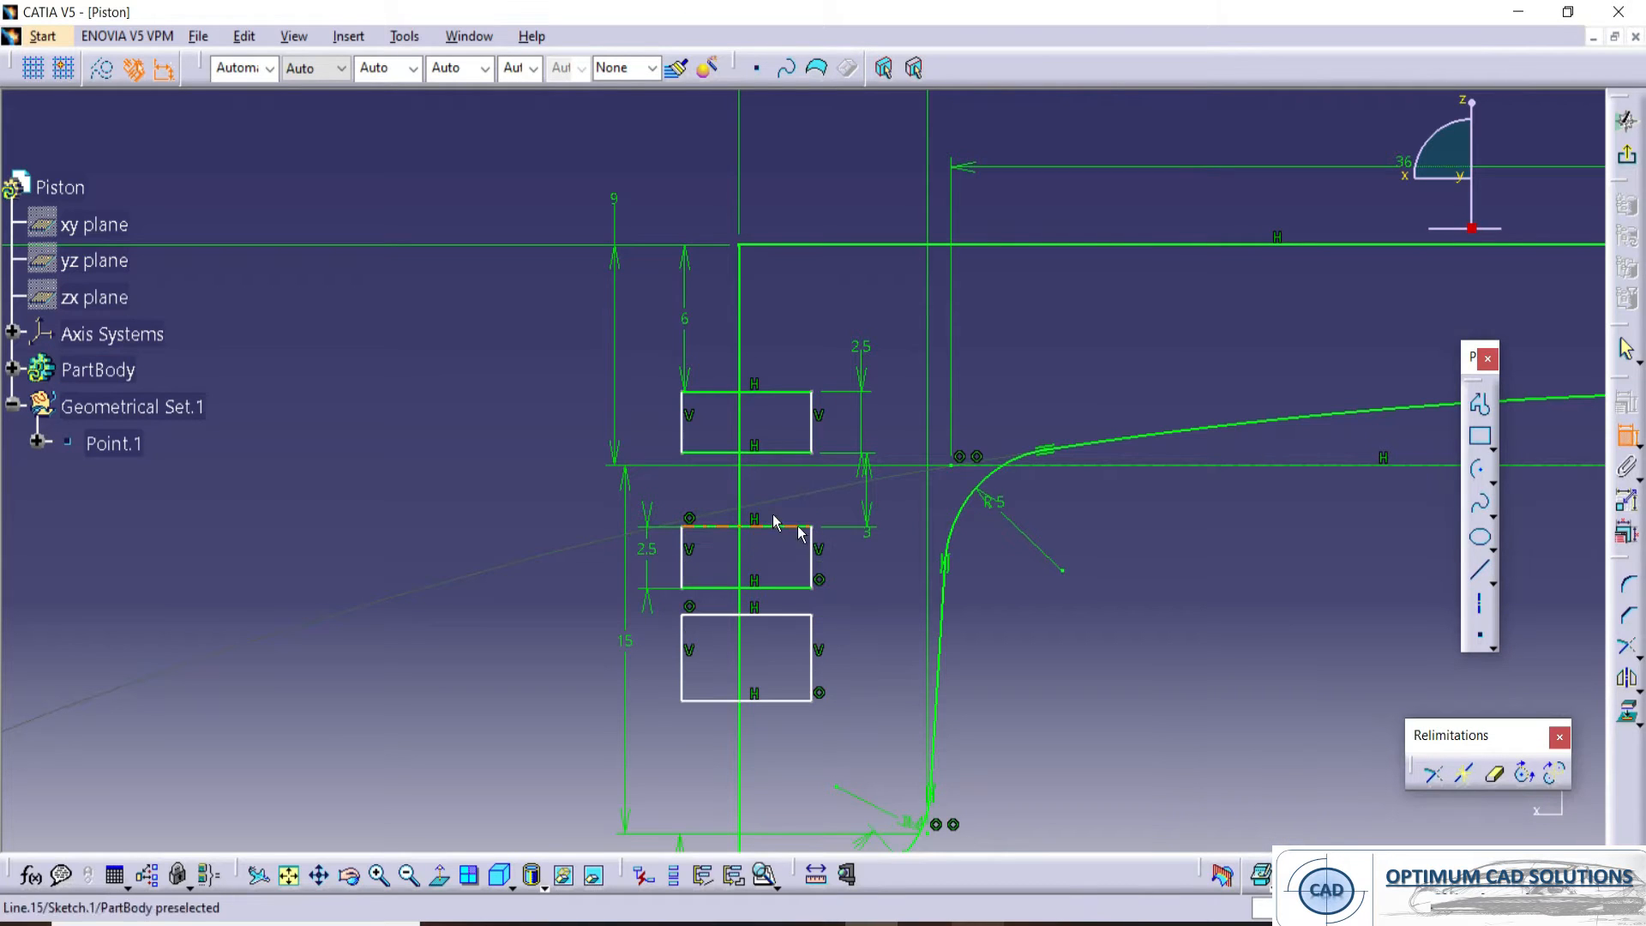
- Dimension the gap between the middle and lowest groove rectangles as 3 mm
{"action": "left_click", "coordinate": [780, 588]}
{"action": "left_click", "coordinate": [775, 614]}
{"action": "left_click", "coordinate": [857, 602]}
{"action": "double_click", "coordinate": [858, 605]}
{"action": "type", "text": "3"}
{"action": "key", "text": "Return"}
- Dimension the lowest groove rectangle's height as 4.5 mm
{"action": "left_click", "coordinate": [786, 662]}
{"action": "left_click", "coordinate": [756, 748]}
{"action": "left_click", "coordinate": [892, 715]}
{"action": "double_click", "coordinate": [892, 699]}
{"action": "type", "text": "4.5"}
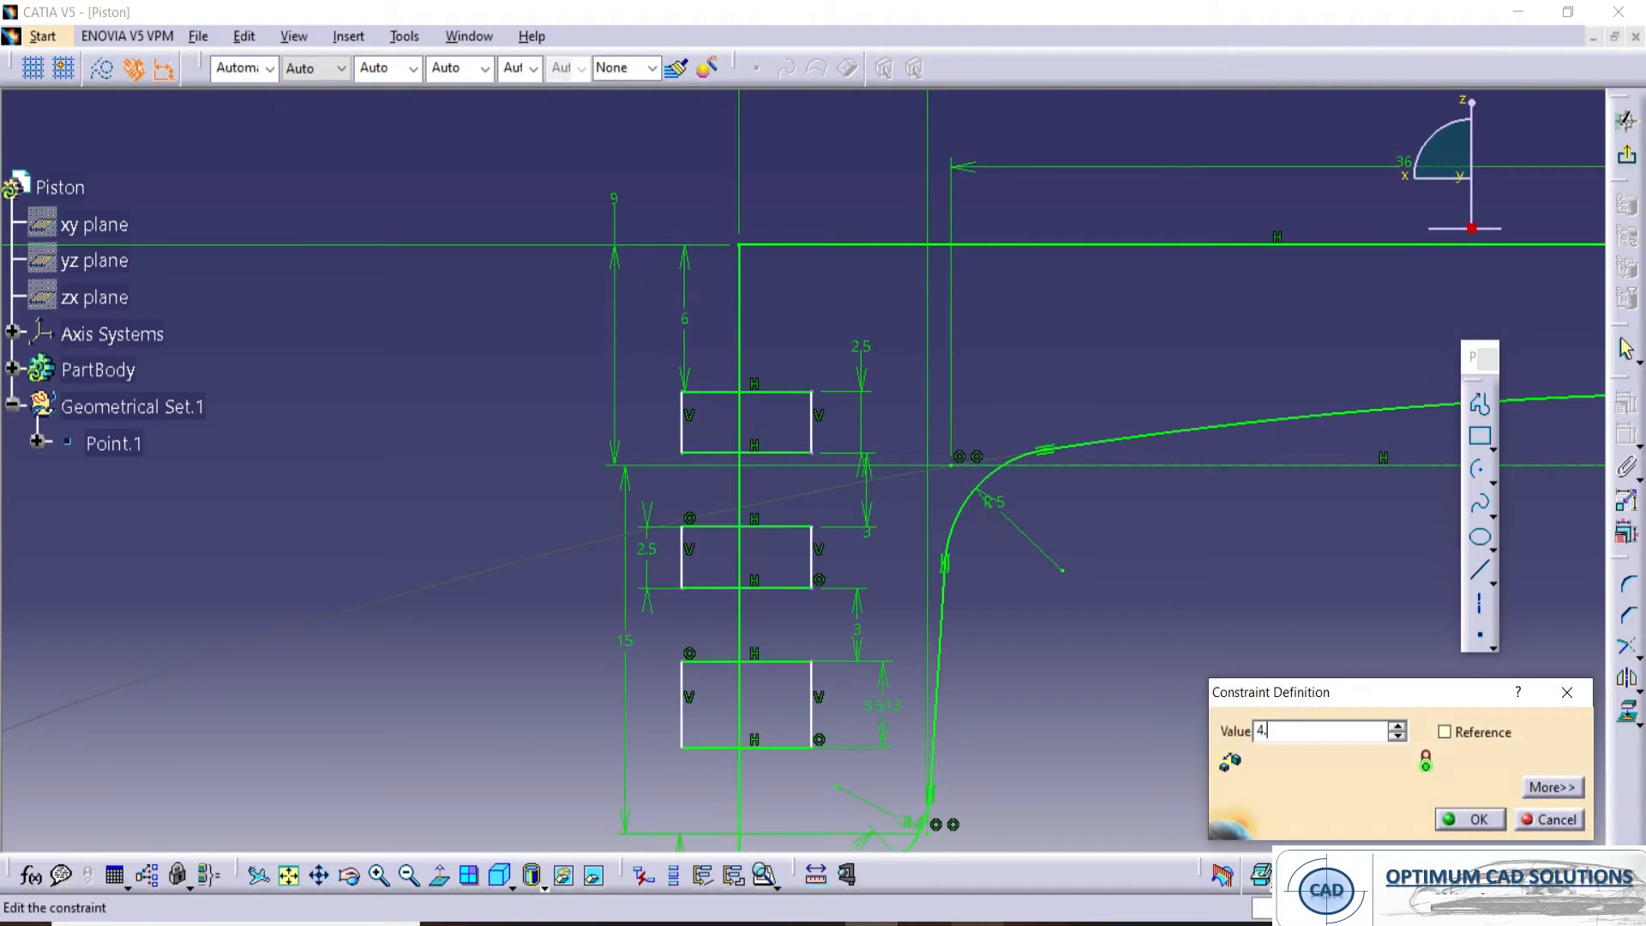
{"action": "key", "text": "Return"}
- Dimension the groove depth as 4 mm from the outer vertical edge to the grooves' inner edge
{"action": "left_click", "coordinate": [815, 420]}
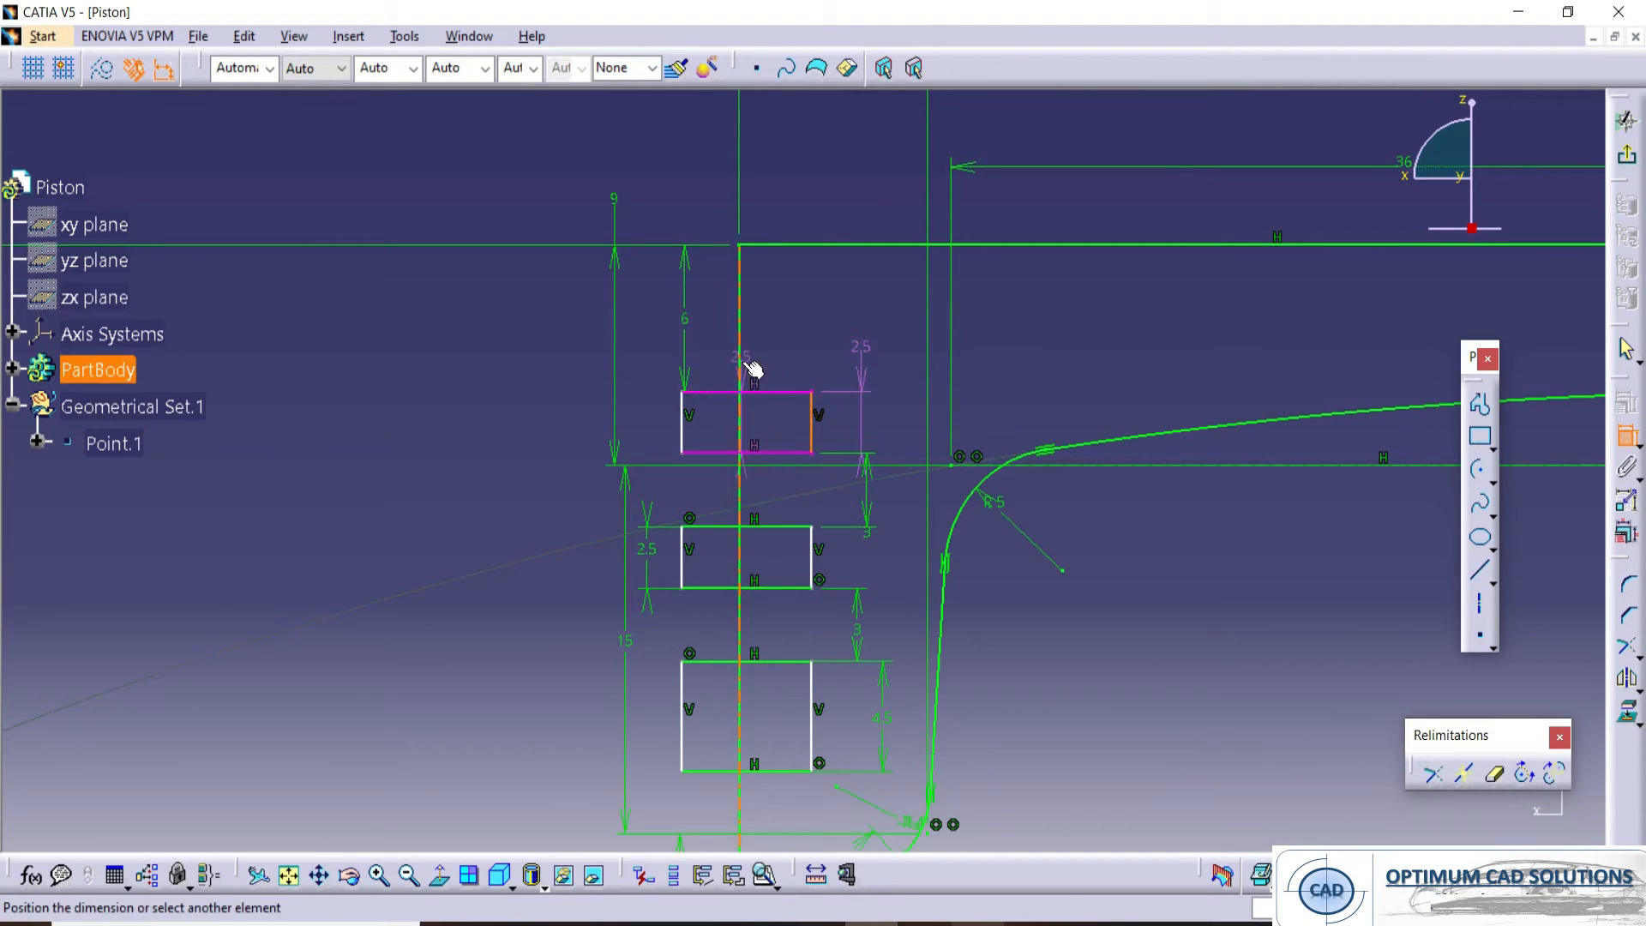
{"action": "left_click", "coordinate": [772, 180]}
{"action": "double_click", "coordinate": [774, 191]}
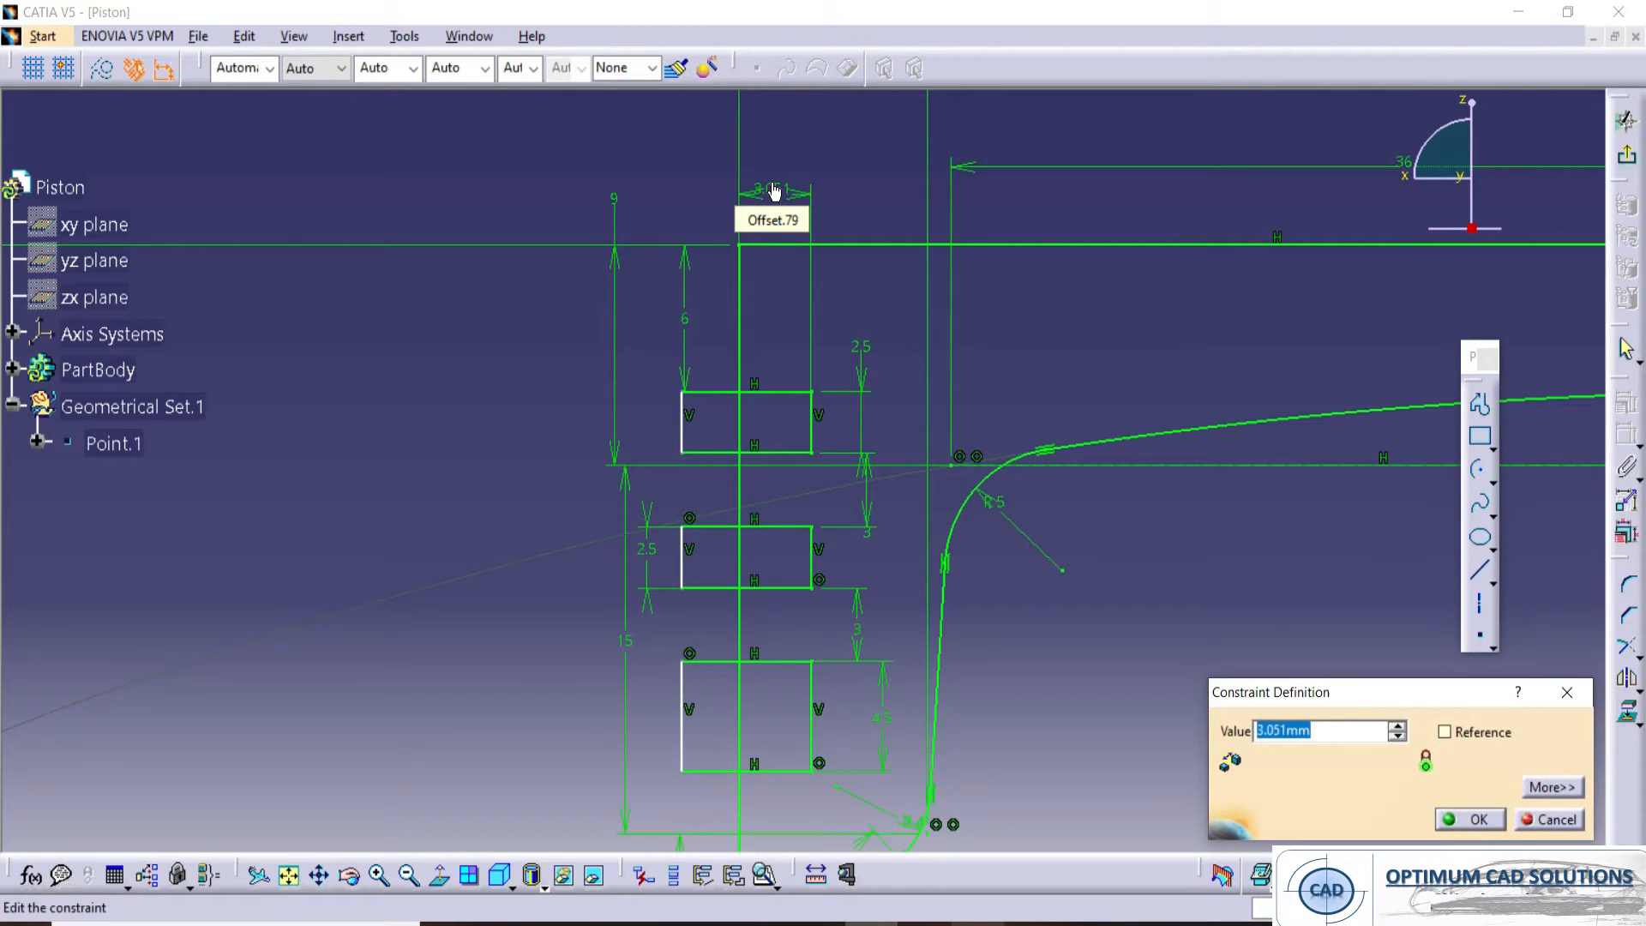
{"action": "type", "text": "4"}
{"action": "key", "text": "Return"}
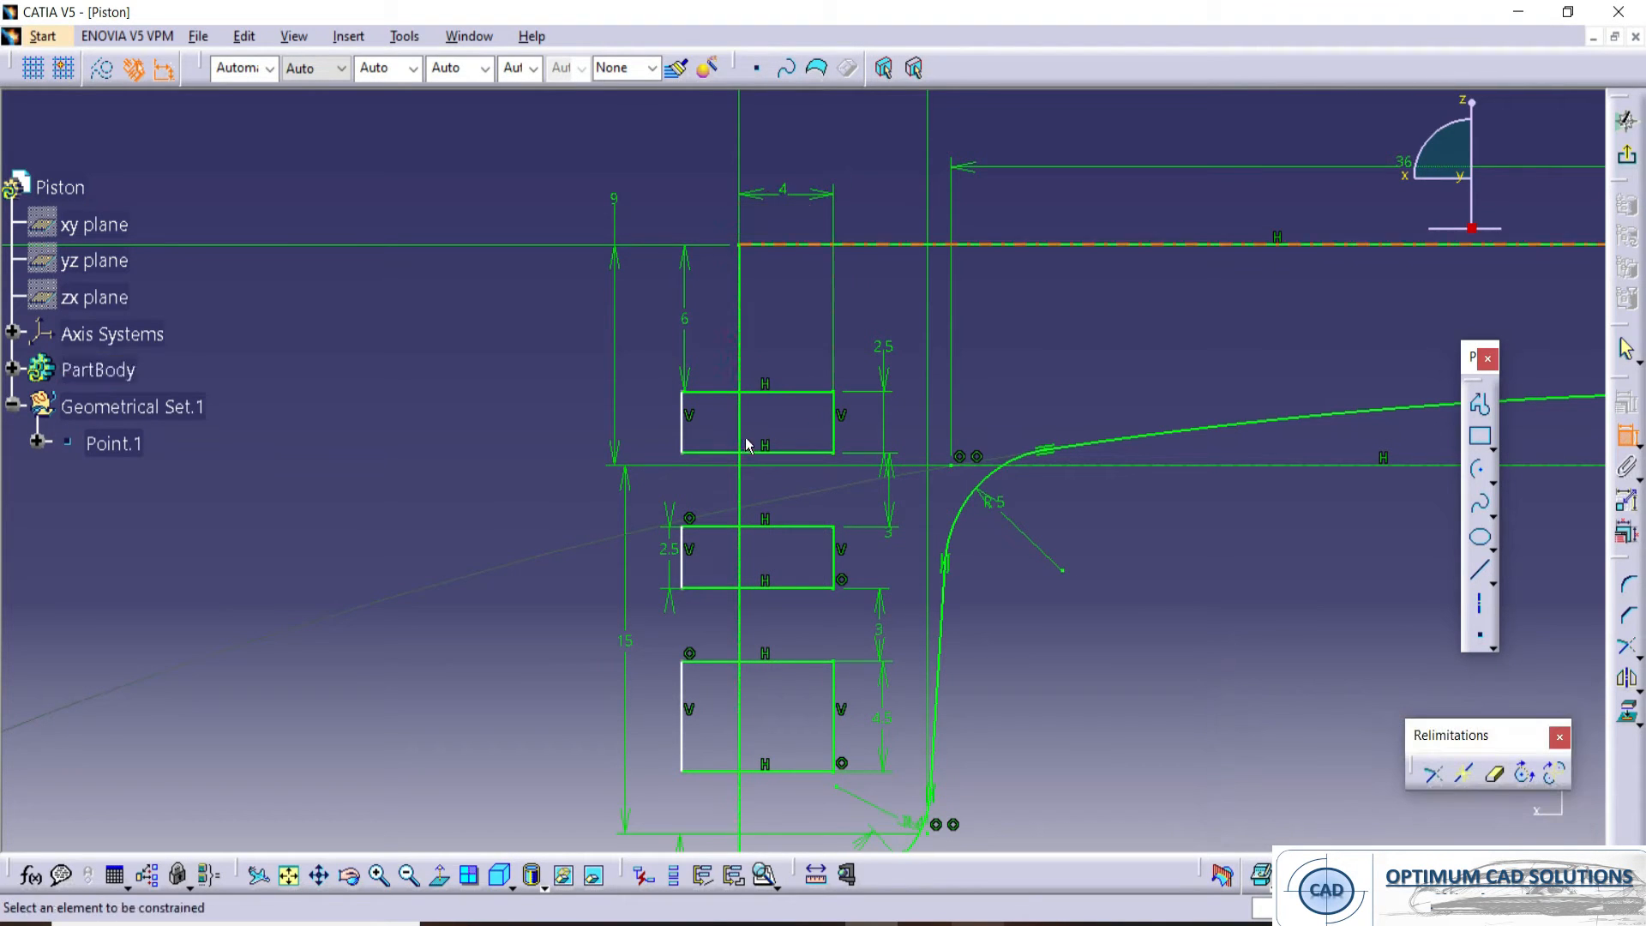
- Quick Trim the outer vertical edge across the three grooves and the groove lines projecting outside the profile
{"action": "middle_click_drag", "start_coordinate": [852, 471], "coordinate": [878, 376]}
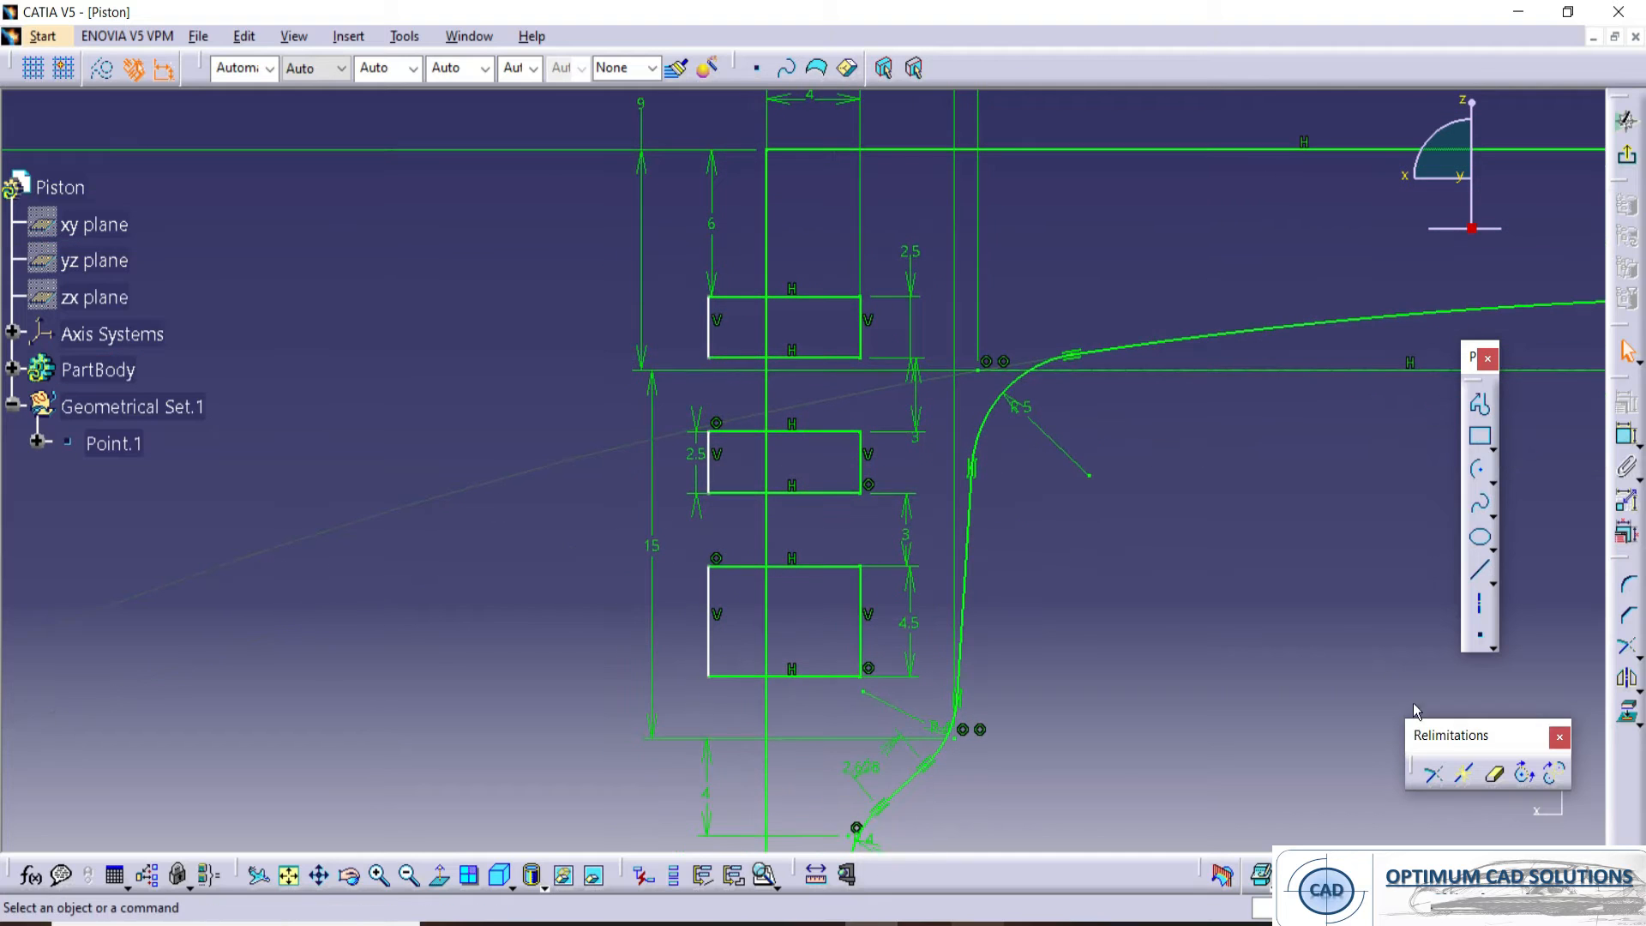
{"action": "double_click", "coordinate": [1496, 776]}
{"action": "left_click", "coordinate": [768, 606]}
{"action": "left_click", "coordinate": [768, 452]}
{"action": "left_click", "coordinate": [772, 317]}
{"action": "left_click", "coordinate": [748, 296]}
{"action": "left_click", "coordinate": [733, 356]}
{"action": "left_click", "coordinate": [734, 432]}
{"action": "left_click", "coordinate": [738, 494]}
{"action": "left_click", "coordinate": [735, 566]}
{"action": "left_click", "coordinate": [734, 677]}
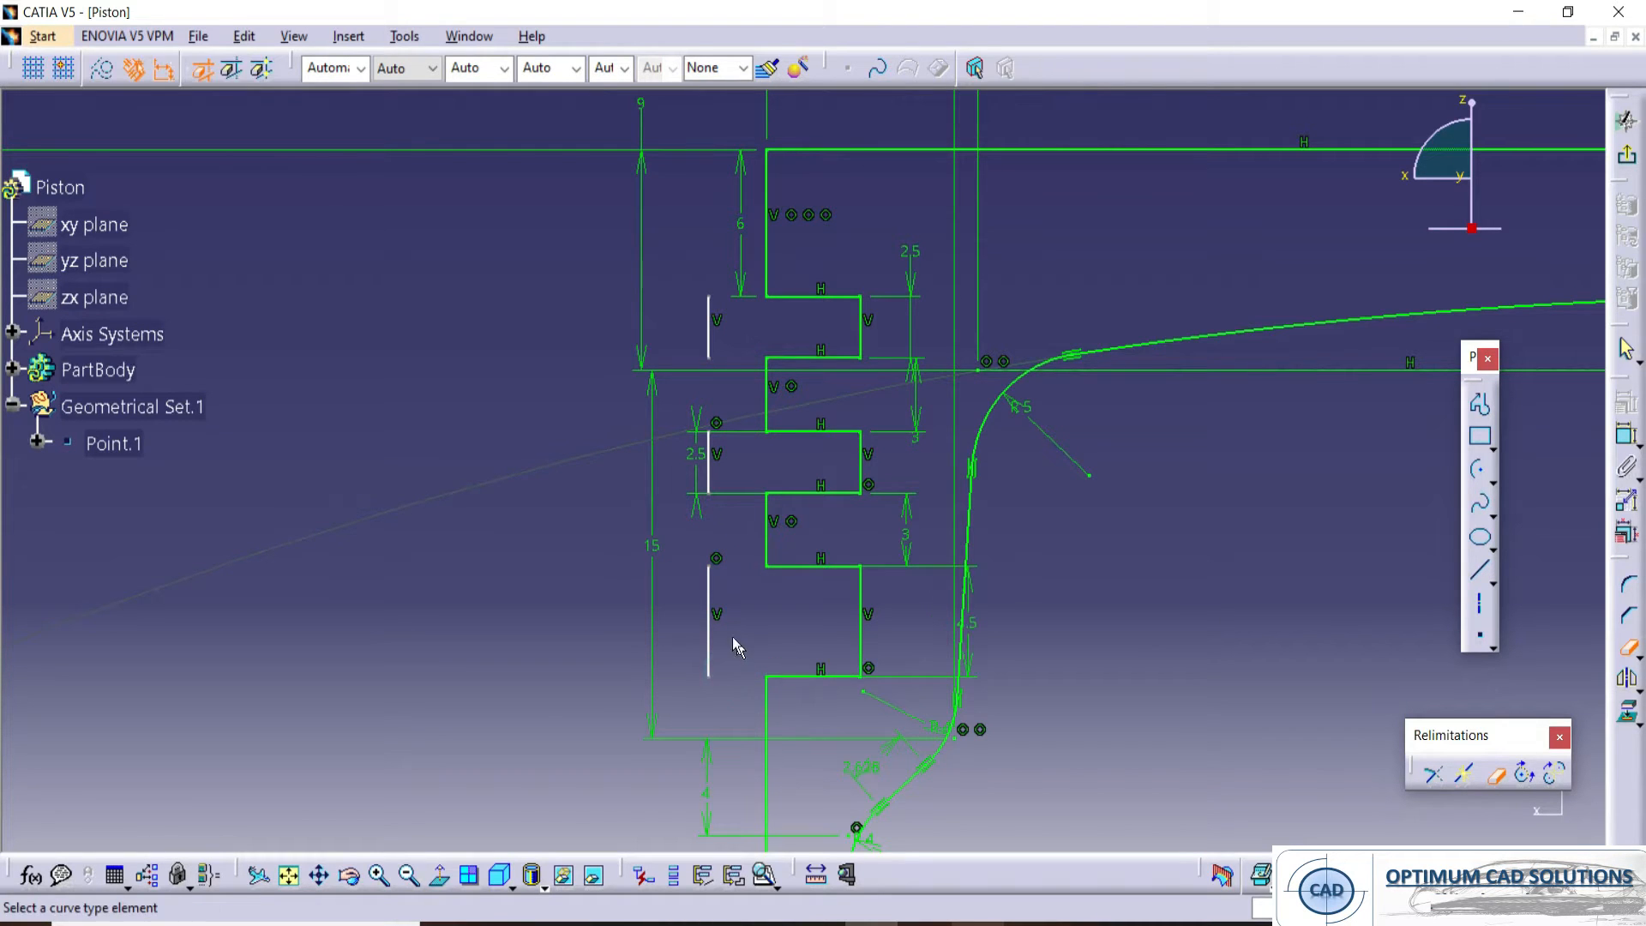
- Delete the three leftover vertical lines outside the trimmed grooves
{"action": "key", "text": "Escape"}
{"action": "left_click", "coordinate": [707, 602]}
{"action": "key", "text": "Delete"}
{"action": "left_click", "coordinate": [707, 448]}
{"action": "key", "text": "Delete"}
{"action": "left_click", "coordinate": [708, 333]}
{"action": "key", "text": "Delete"}
- Compare the grooves with Detail B in the PDF and run Sketch Analysis to check whether the profile is closed
{"action": "mouse_move", "coordinate": [775, 475]}
{"action": "middle_mouse_down"}
{"action": "mouse_move", "coordinate": [731, 478]}
{"action": "mouse_move", "coordinate": [779, 524]}
{"action": "middle_mouse_up"}
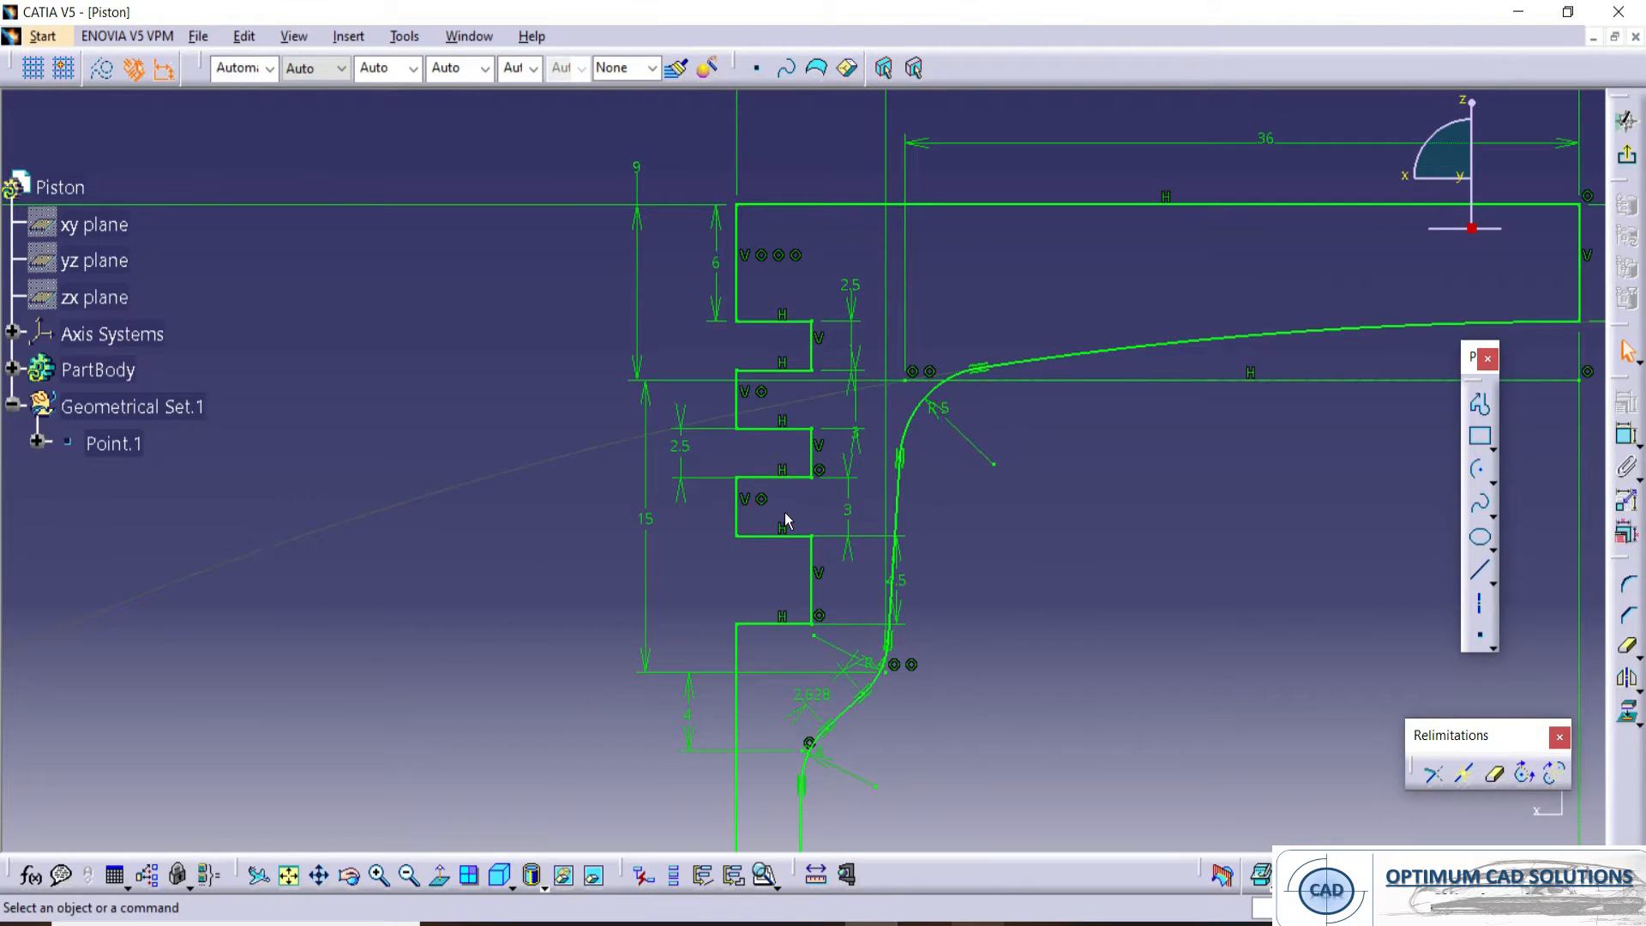
{"action": "key", "text": "alt+Tab"}
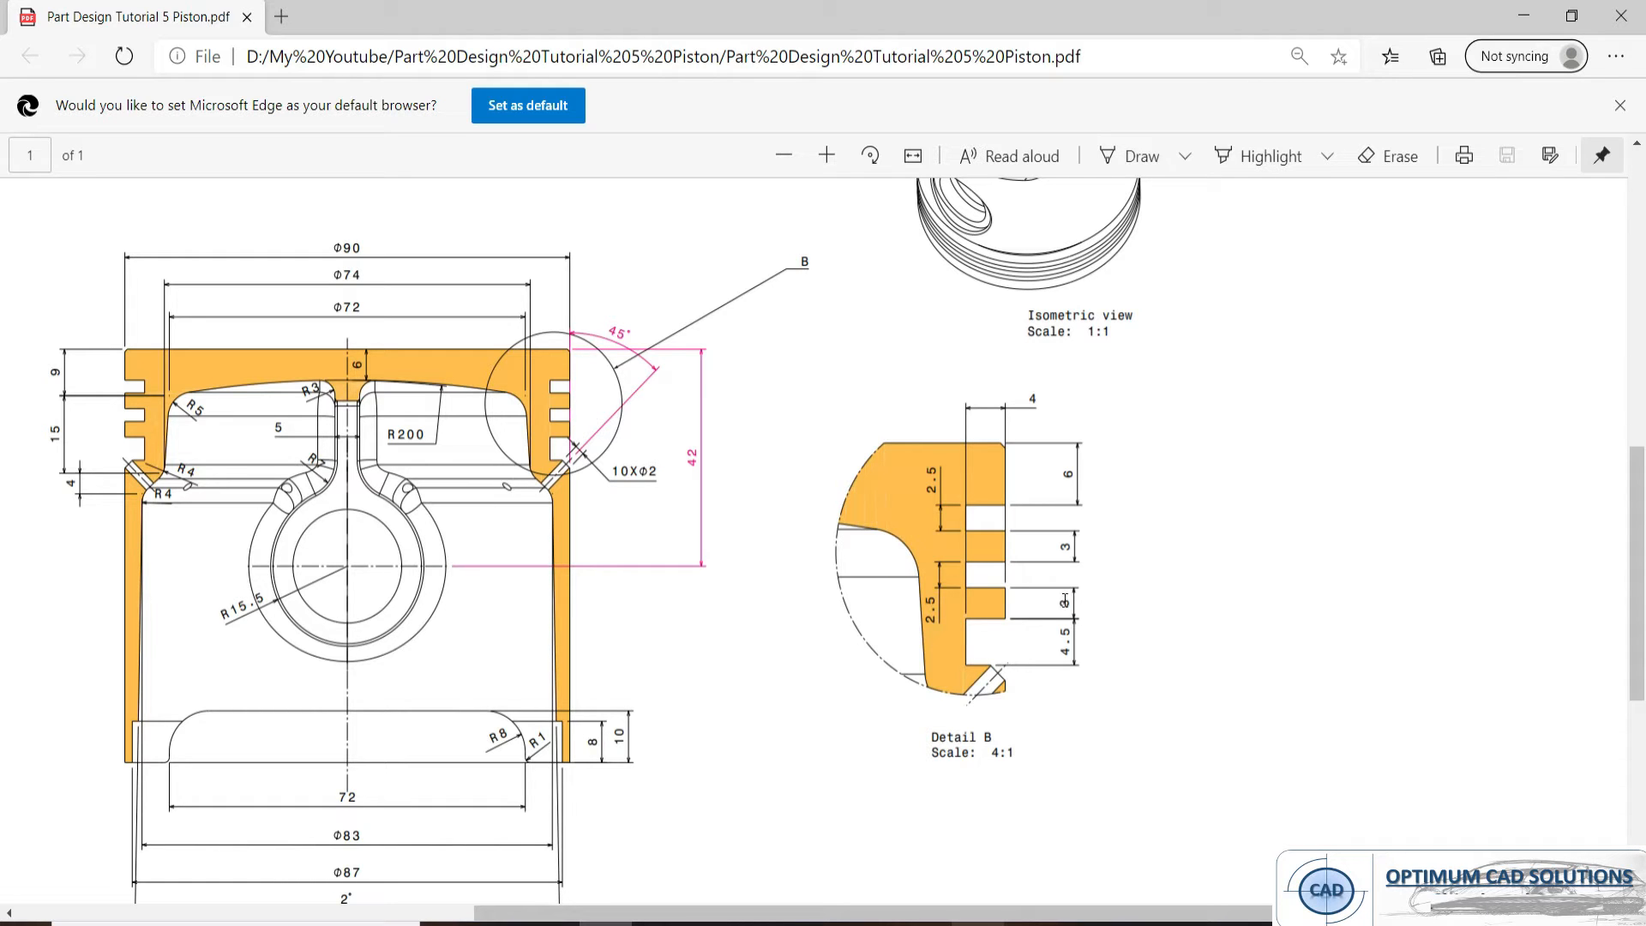
{"action": "key", "text": "alt+Tab"}
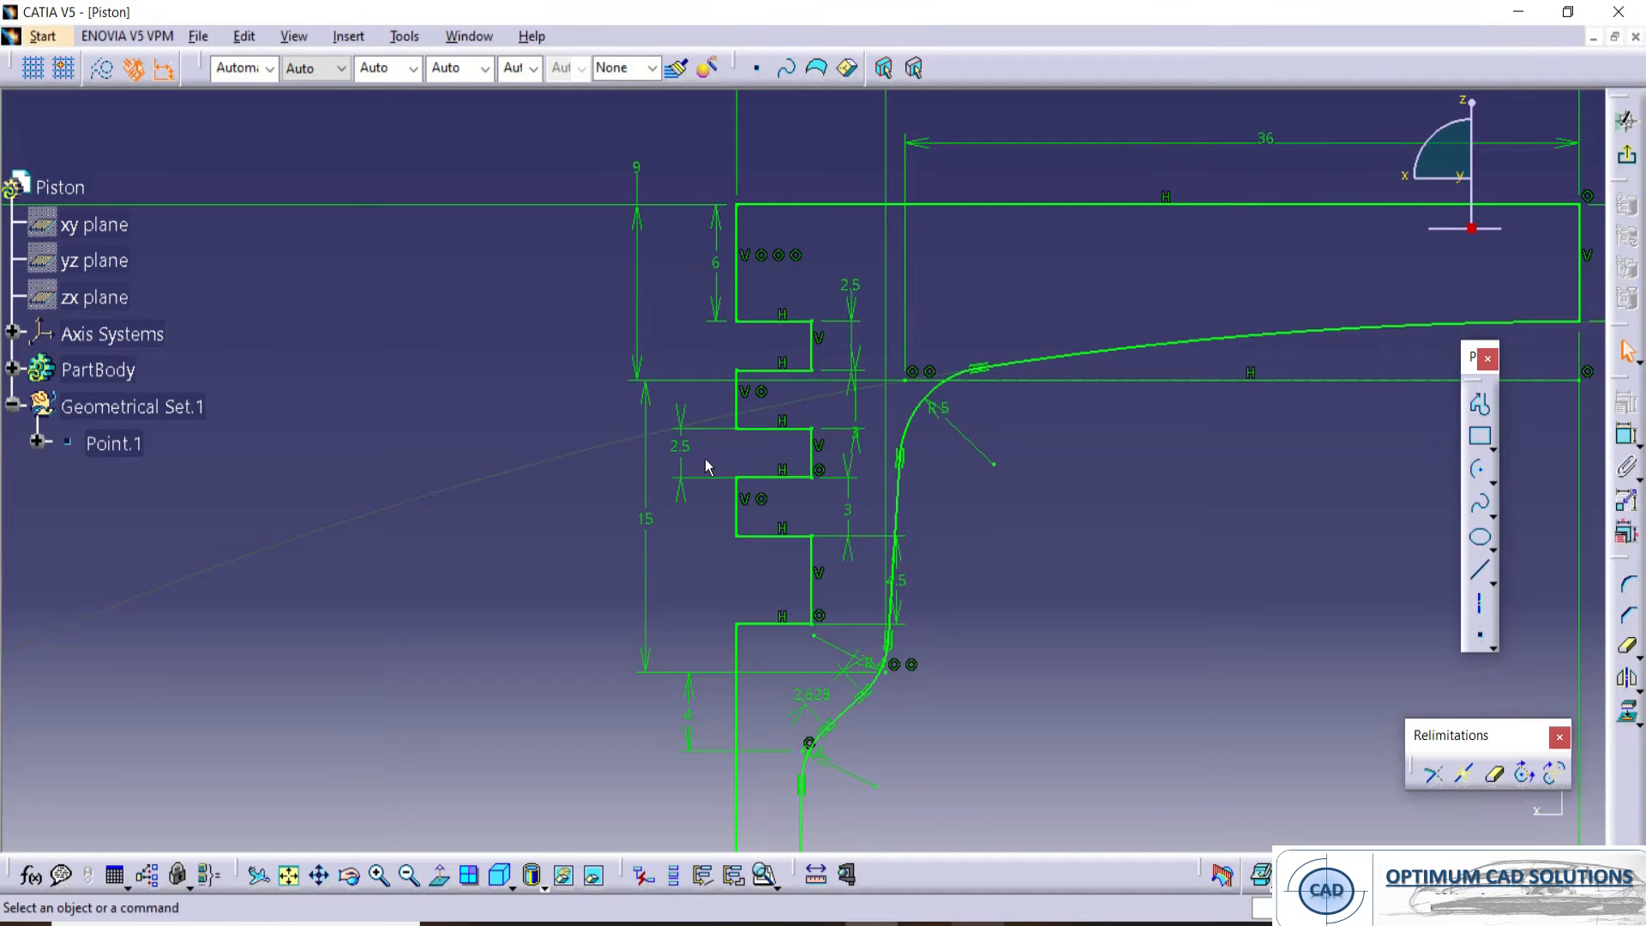
{"action": "key", "text": "alt+Tab"}
{"action": "key", "text": "alt+Tab"}
{"action": "mouse_move", "coordinate": [658, 473]}
{"action": "middle_mouse_down"}
{"action": "mouse_move", "coordinate": [680, 503]}
{"action": "mouse_move", "coordinate": [562, 309]}
{"action": "mouse_move", "coordinate": [701, 567]}
{"action": "middle_mouse_up"}
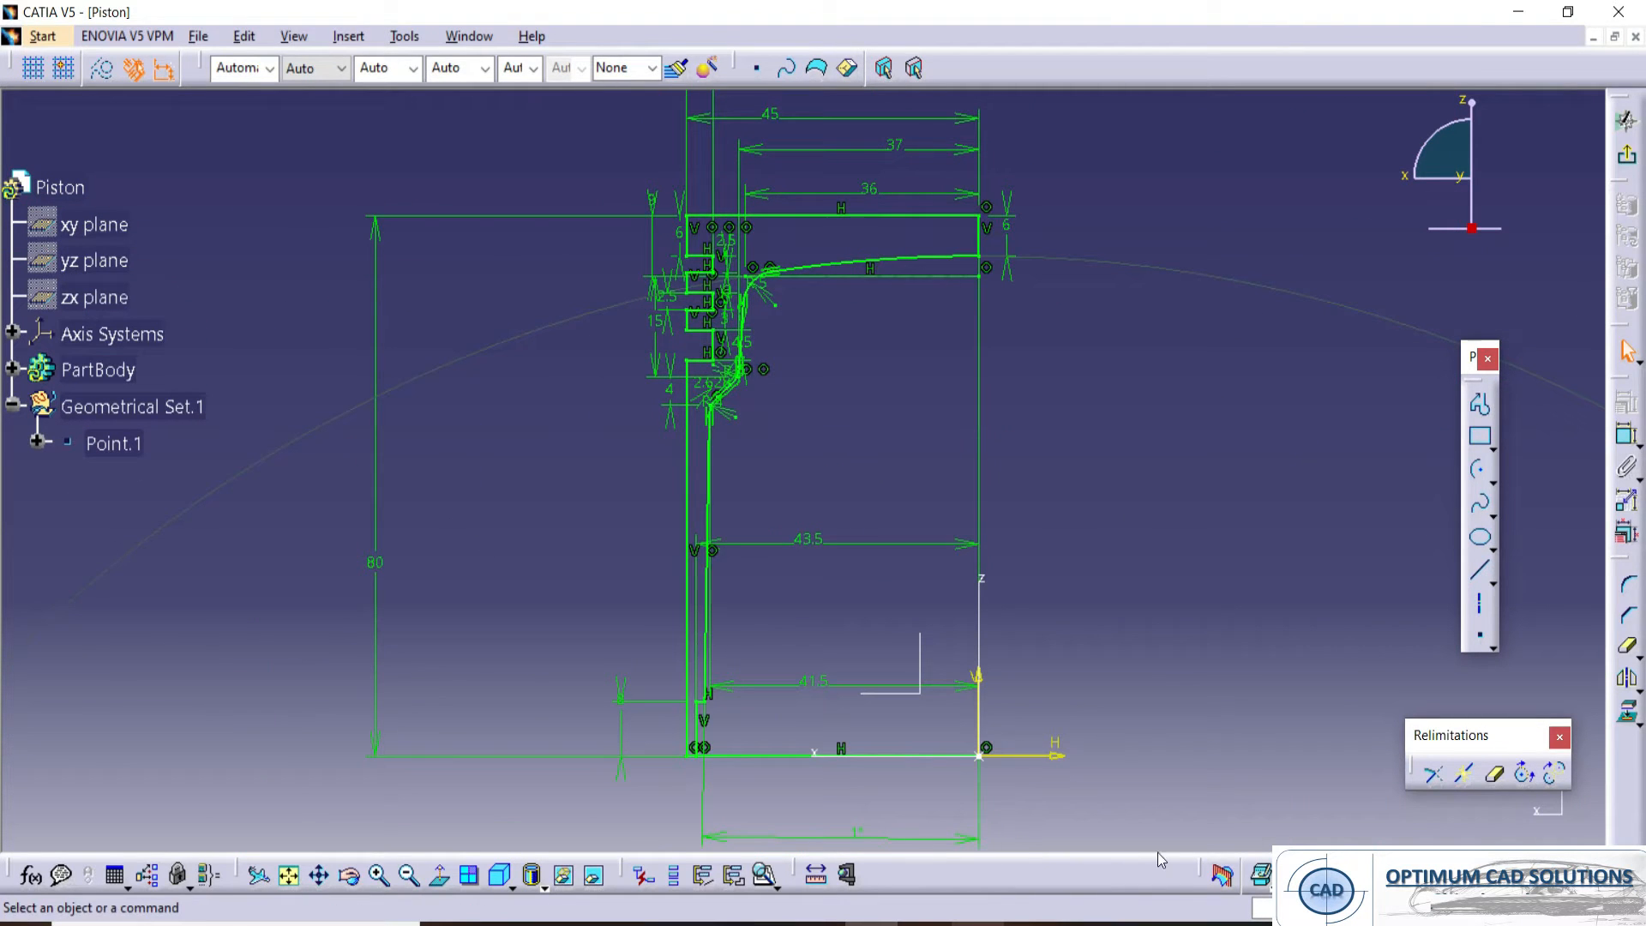
{"action": "left_click", "coordinate": [777, 887]}
{"action": "left_click", "coordinate": [797, 899]}
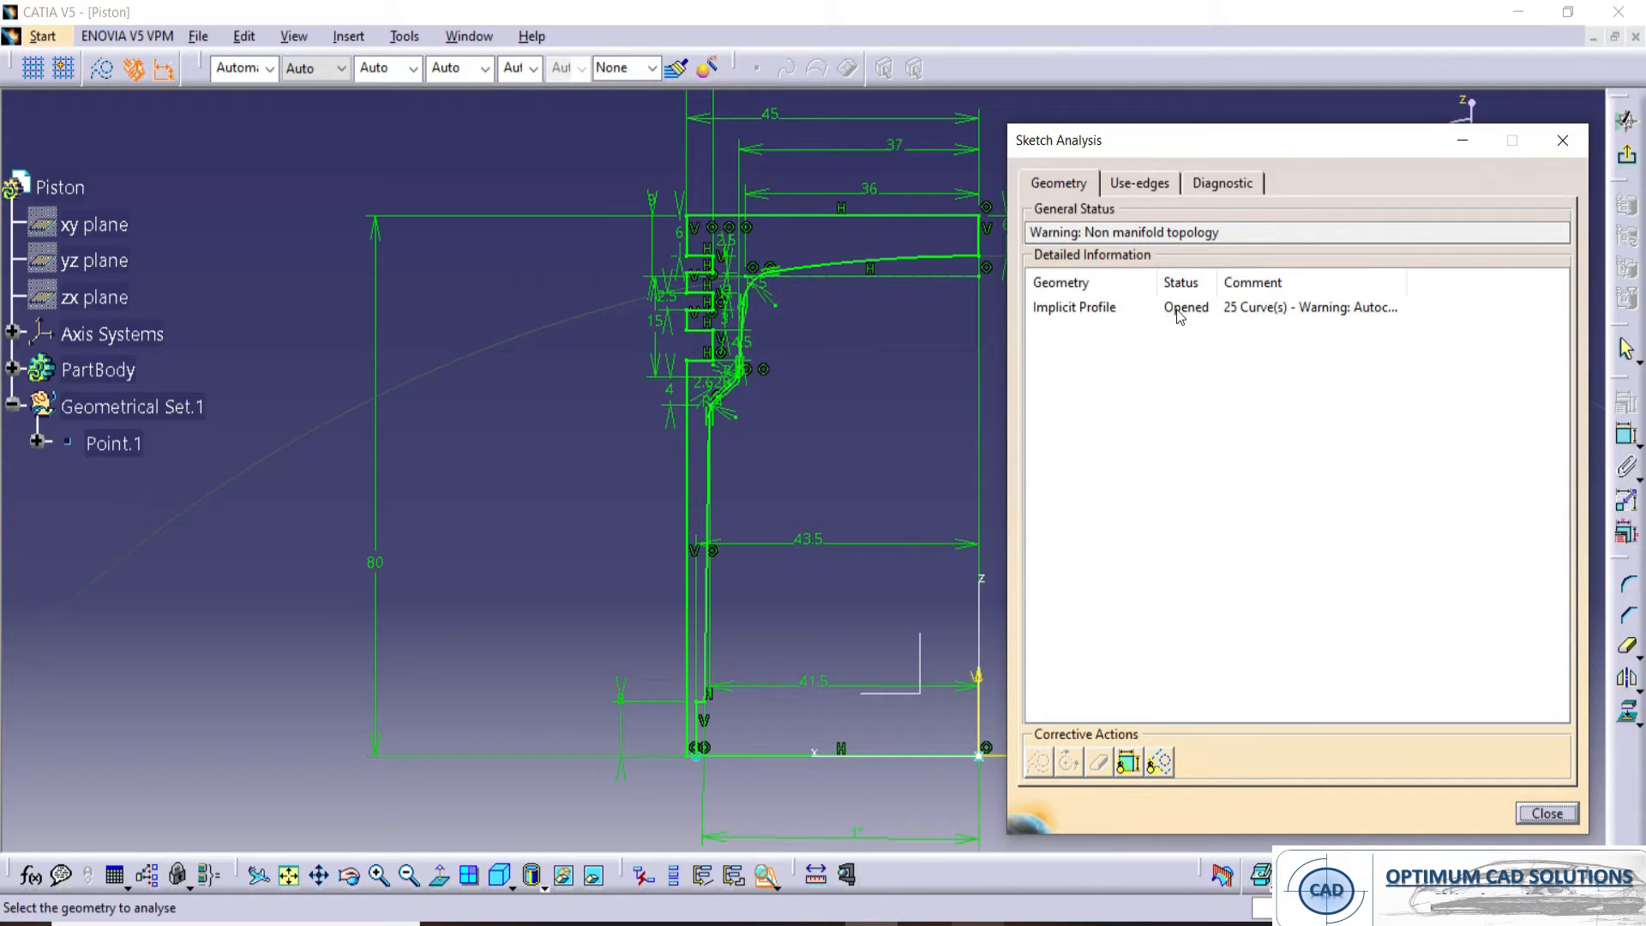
{"action": "left_click", "coordinate": [1096, 310]}
{"action": "key", "text": "Escape"}
- Trim the bottom line to the inner vertical line at the skirt's lower end, converting its length constraint into a distance
{"action": "middle_click_drag", "start_coordinate": [812, 654], "coordinate": [844, 253]}
{"action": "mouse_move", "coordinate": [743, 441]}
{"action": "middle_mouse_down"}
{"action": "mouse_move", "coordinate": [1043, 312]}
{"action": "mouse_move", "coordinate": [1055, 144]}
{"action": "middle_mouse_up"}
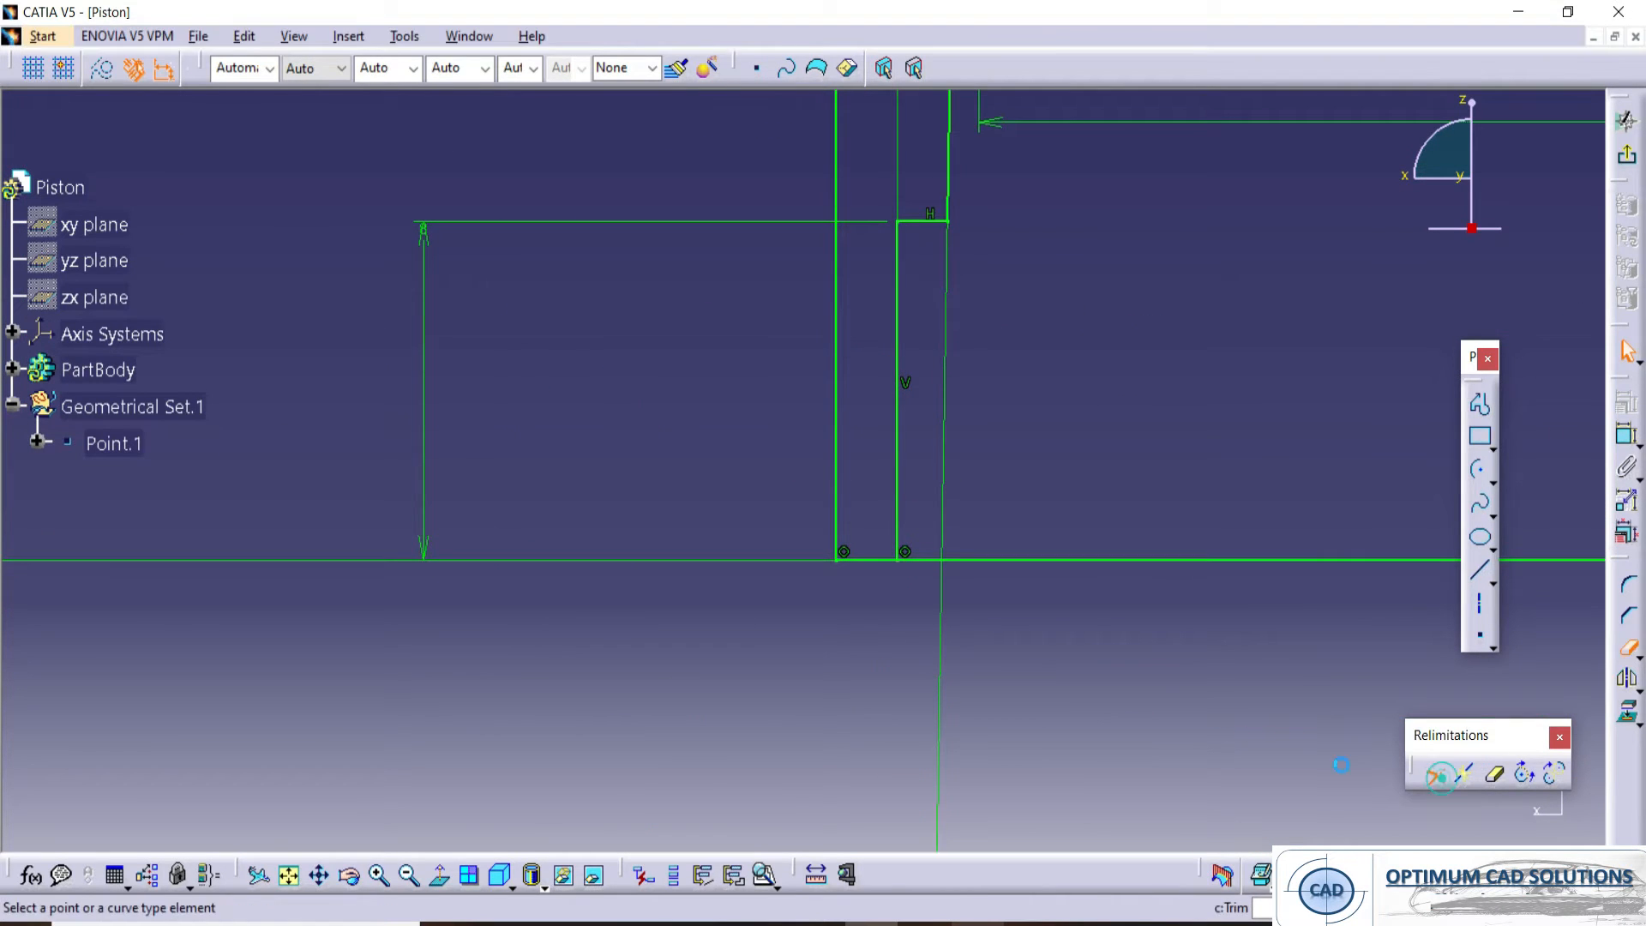
{"action": "left_click", "coordinate": [874, 560]}
{"action": "left_click", "coordinate": [897, 521]}
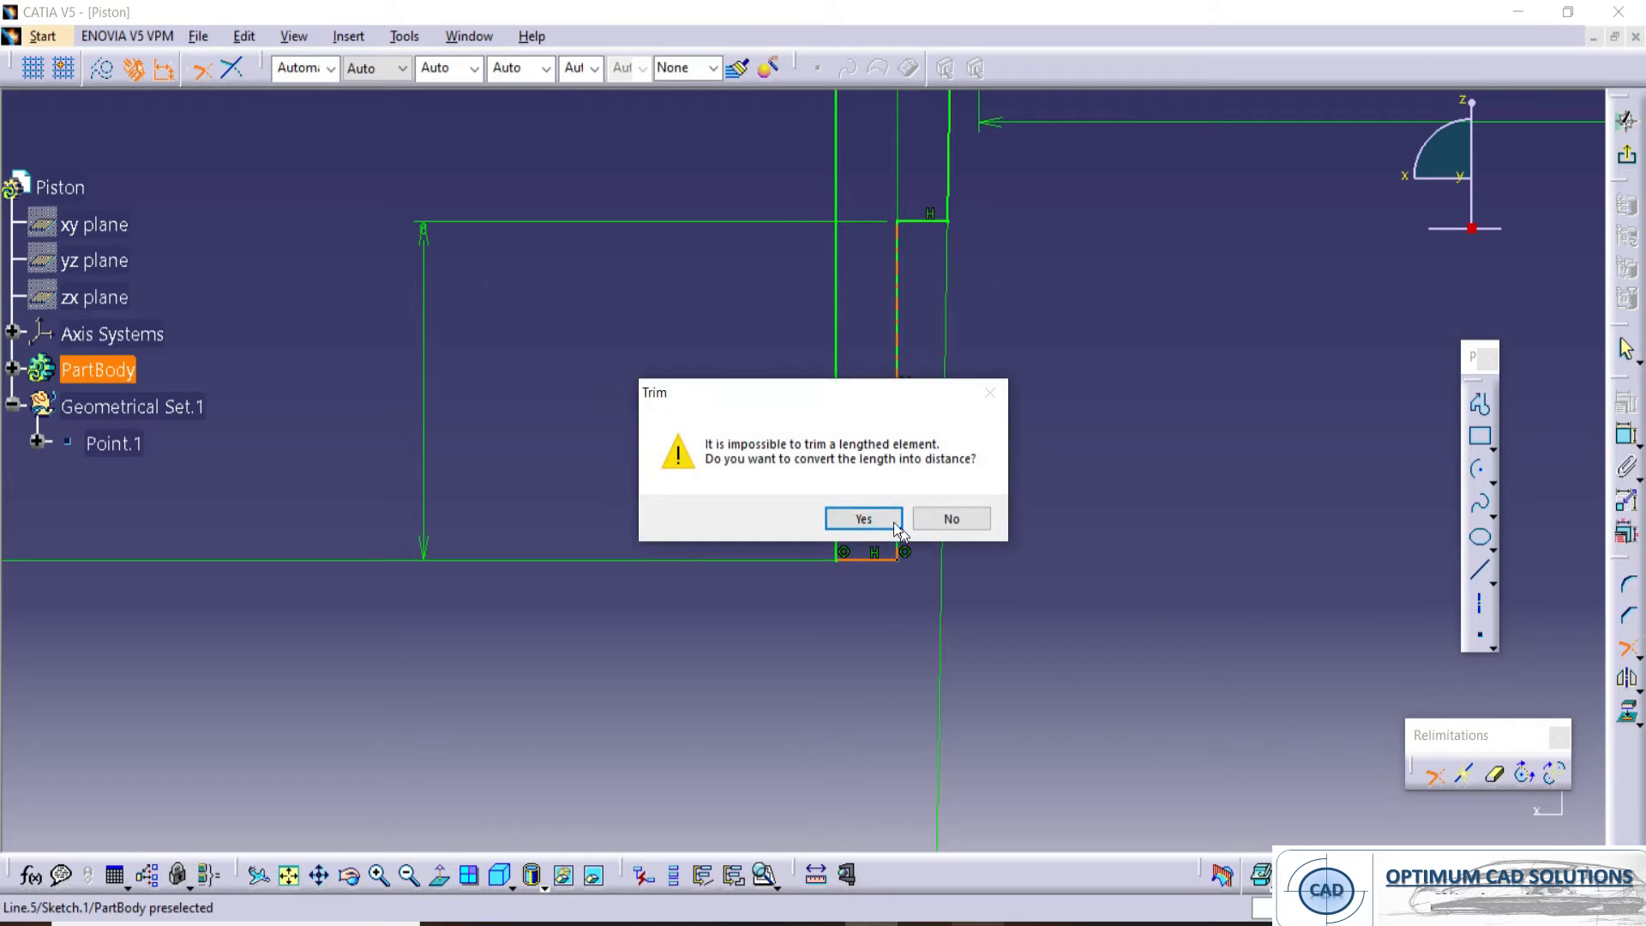
{"action": "left_click", "coordinate": [896, 525]}
- Recheck the profile with Sketch Analysis and inspect the sketch's solving status
{"action": "left_click", "coordinate": [765, 874]}
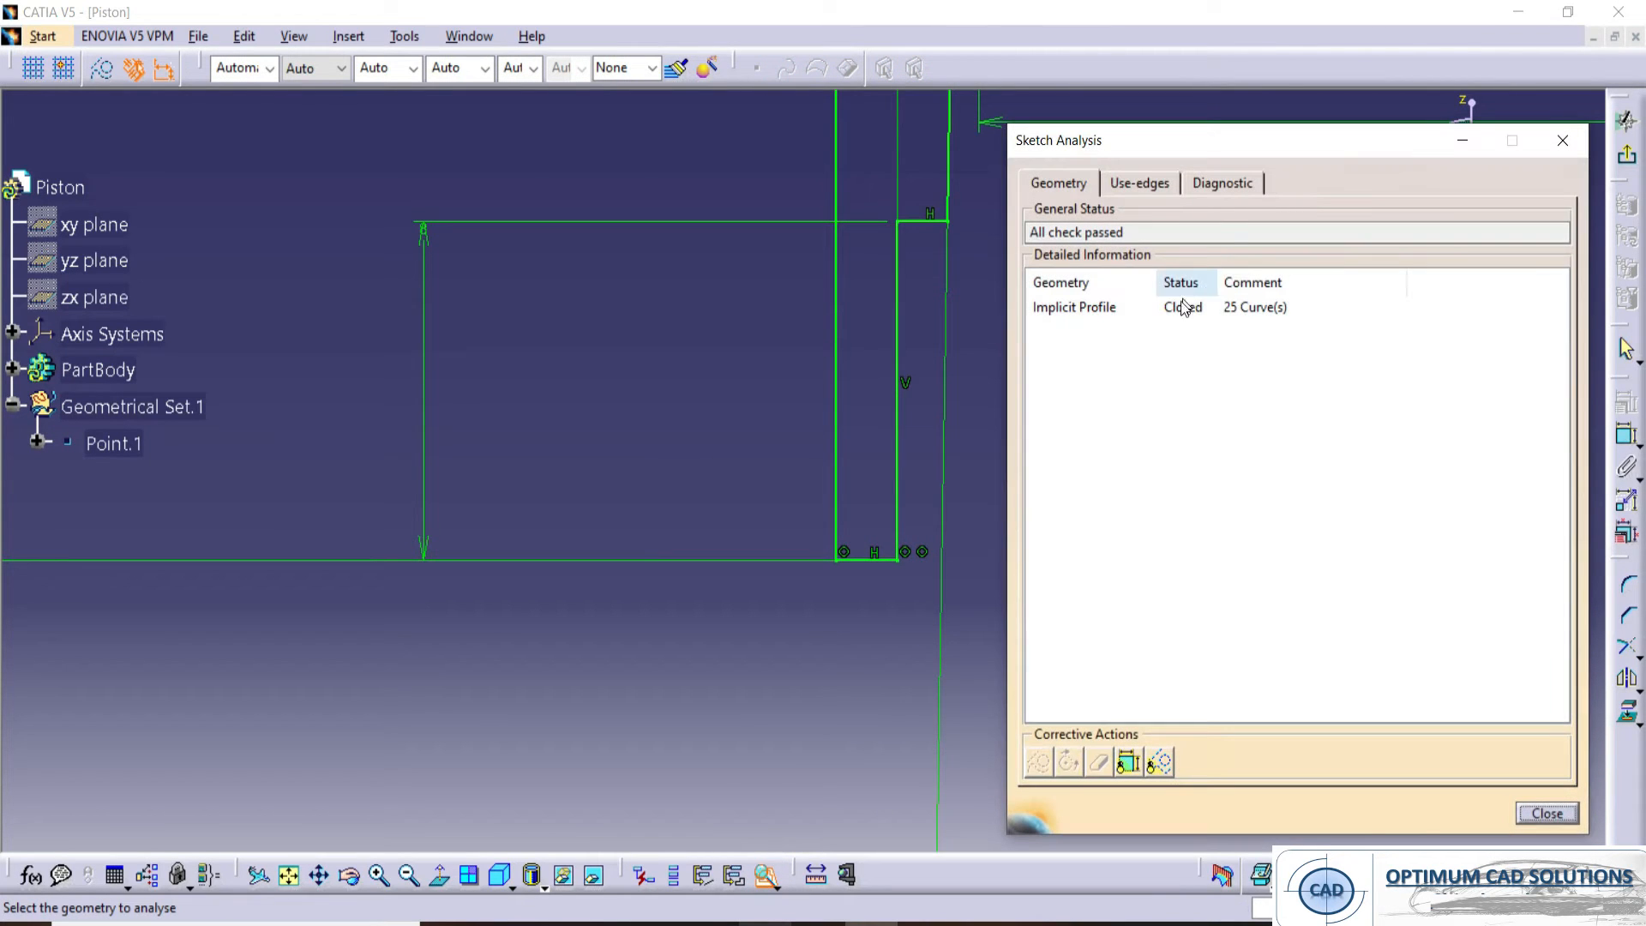
{"action": "left_click", "coordinate": [1248, 272]}
{"action": "left_click", "coordinate": [1566, 134]}
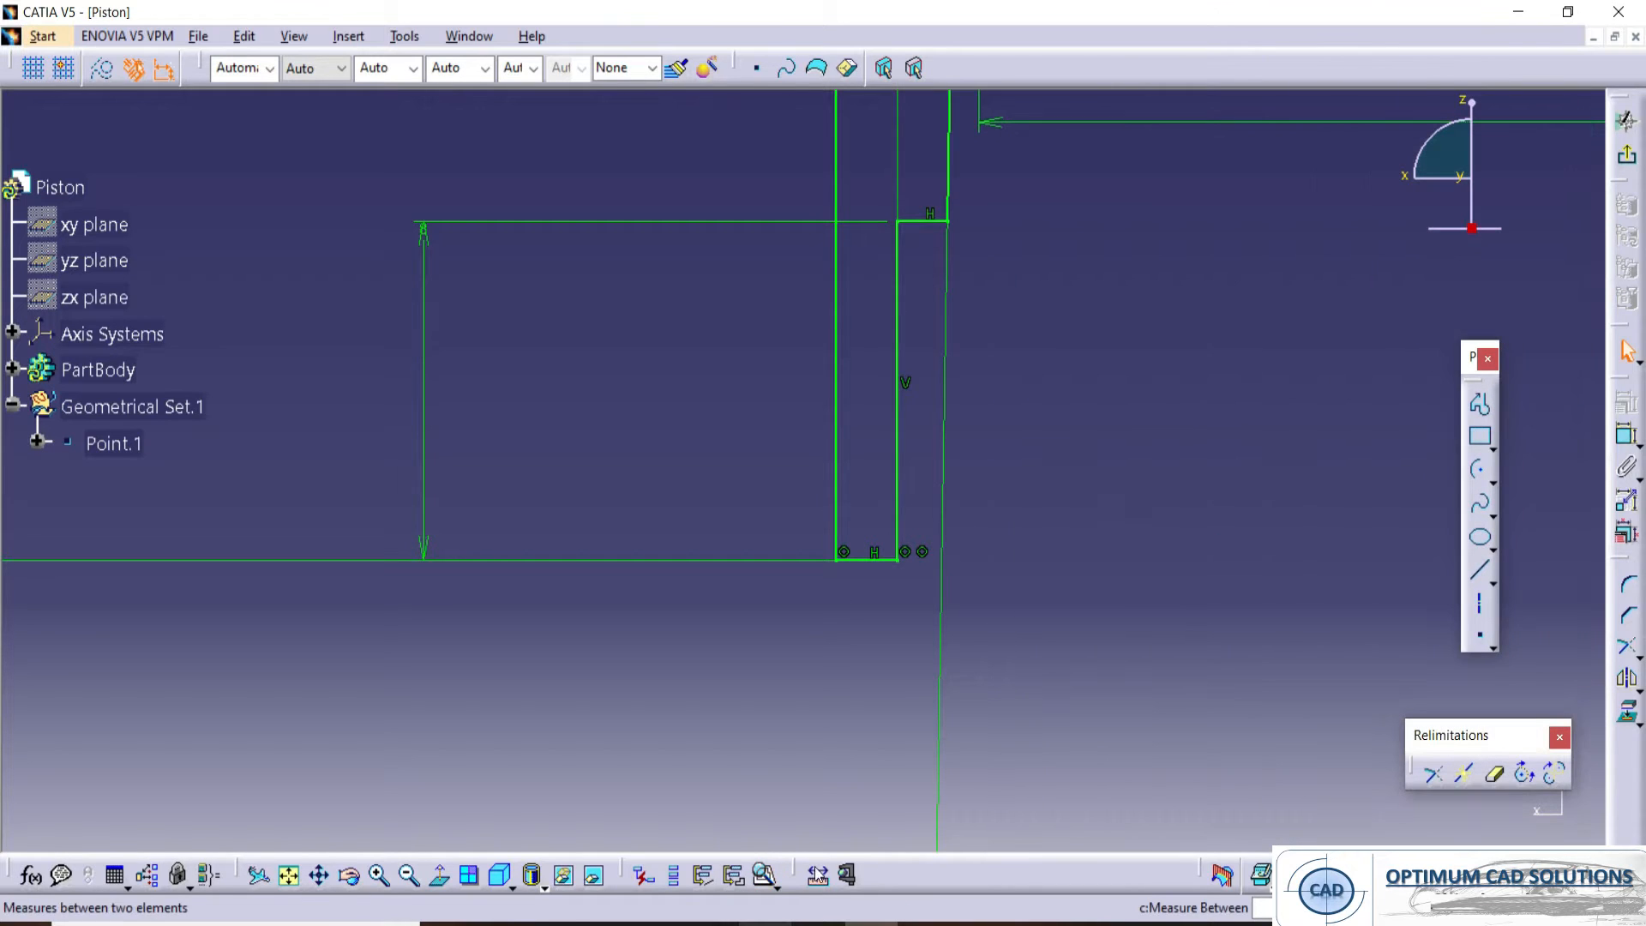
{"action": "left_click", "coordinate": [778, 886]}
{"action": "left_click", "coordinate": [802, 870]}
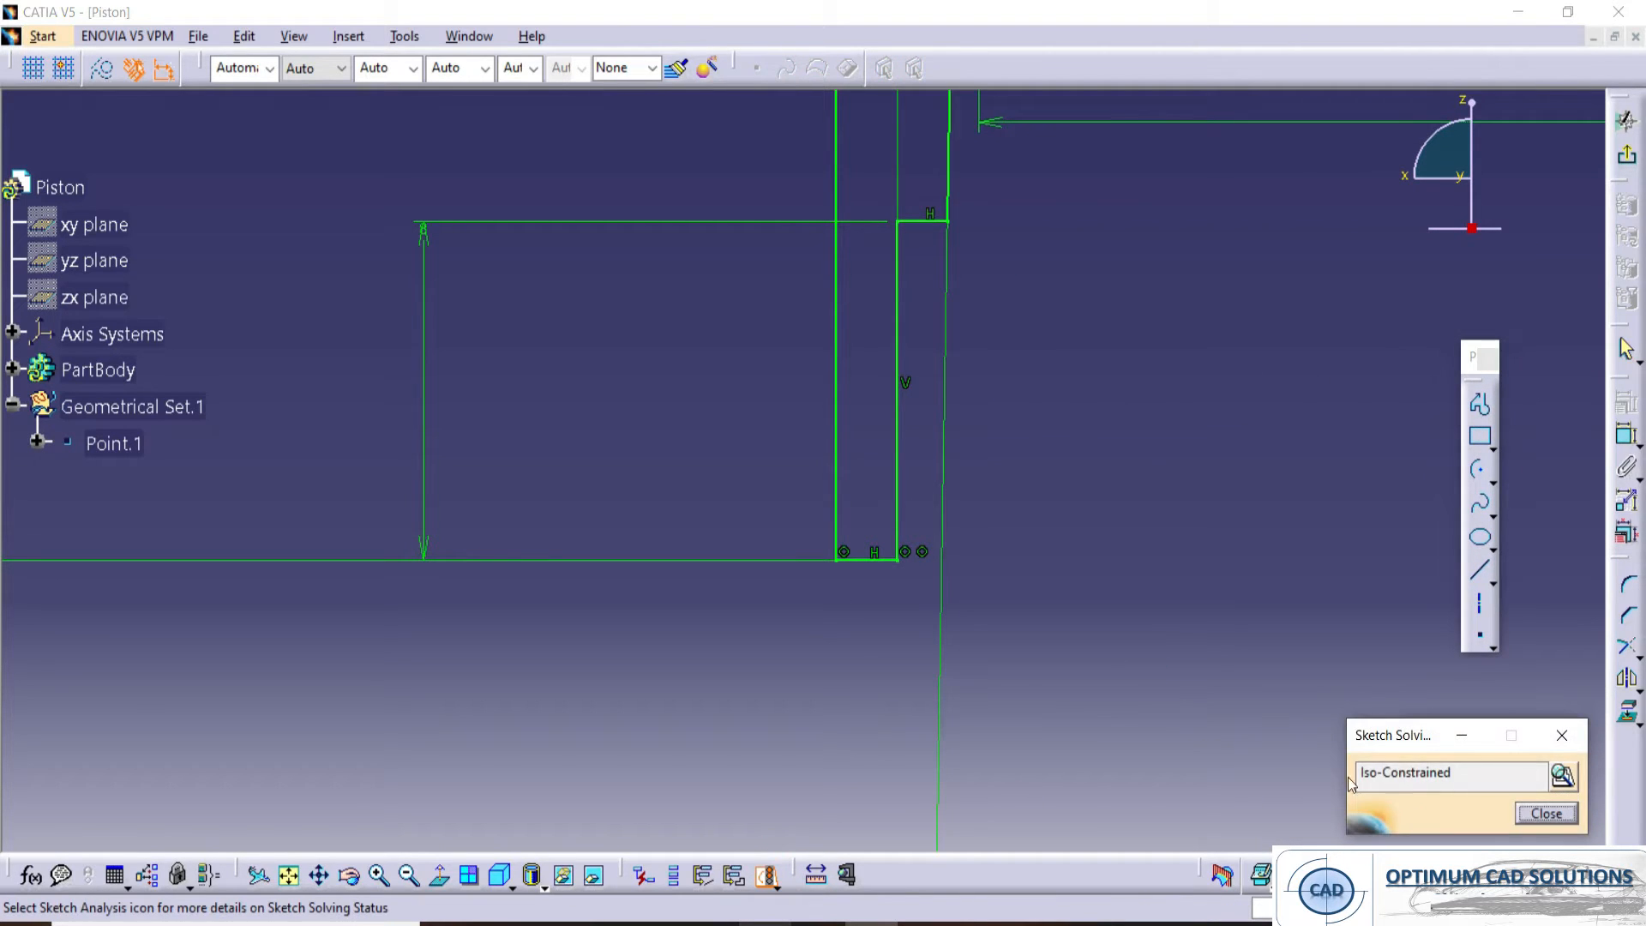
{"action": "left_click", "coordinate": [1566, 737]}
- Leave the sketch and revolve the profile 360 degrees about the Z axis using Shaft
{"action": "middle_click_drag", "start_coordinate": [1084, 522], "coordinate": [1058, 703], "text": "ctrl"}
{"action": "middle_click_drag", "start_coordinate": [947, 497], "coordinate": [934, 729]}
{"action": "middle_click_drag", "start_coordinate": [1022, 420], "coordinate": [951, 713]}
{"action": "middle_click_drag", "start_coordinate": [1038, 358], "coordinate": [1070, 443], "text": "ctrl"}
{"action": "left_click", "coordinate": [1369, 72]}
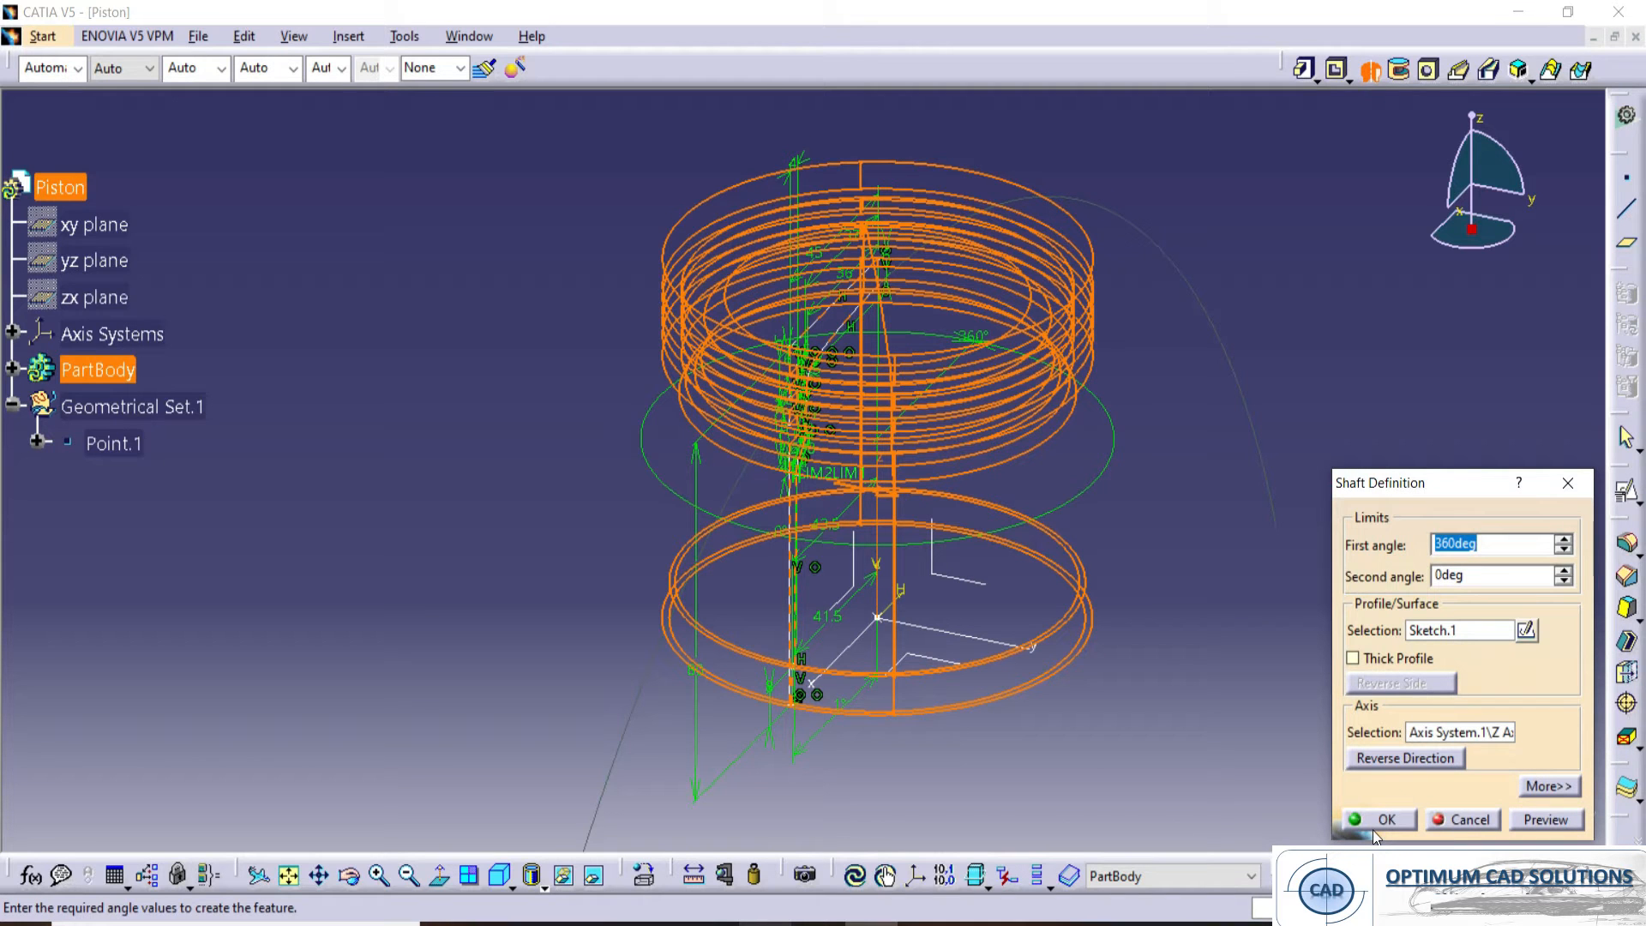
{"action": "left_click", "coordinate": [1387, 825]}
- Inspect the revolved piston, and examine the modelling stages on slides 3 and 4 of the PowerPoint presentation
{"action": "middle_click_drag", "start_coordinate": [1192, 474], "coordinate": [1183, 575], "text": "ctrl"}
{"action": "left_click", "coordinate": [537, 437]}
{"action": "middle_click_drag", "start_coordinate": [876, 622], "coordinate": [875, 514], "text": "ctrl"}
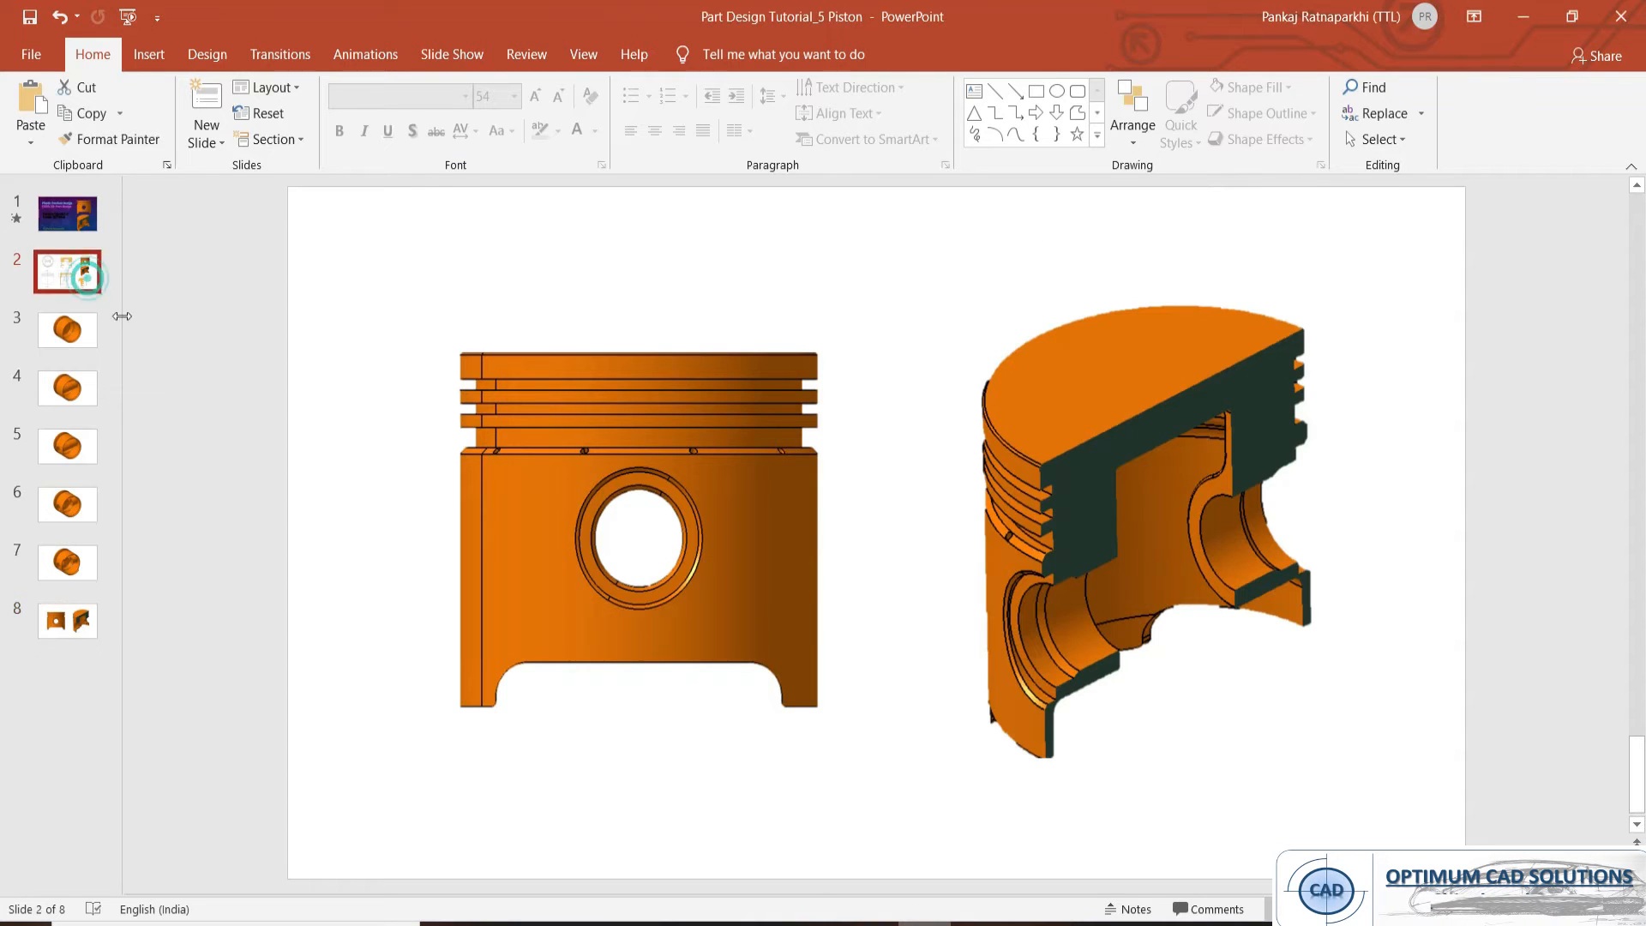
{"action": "scroll", "coordinate": [758, 566], "scroll_direction": "down", "scroll_amount": 1}
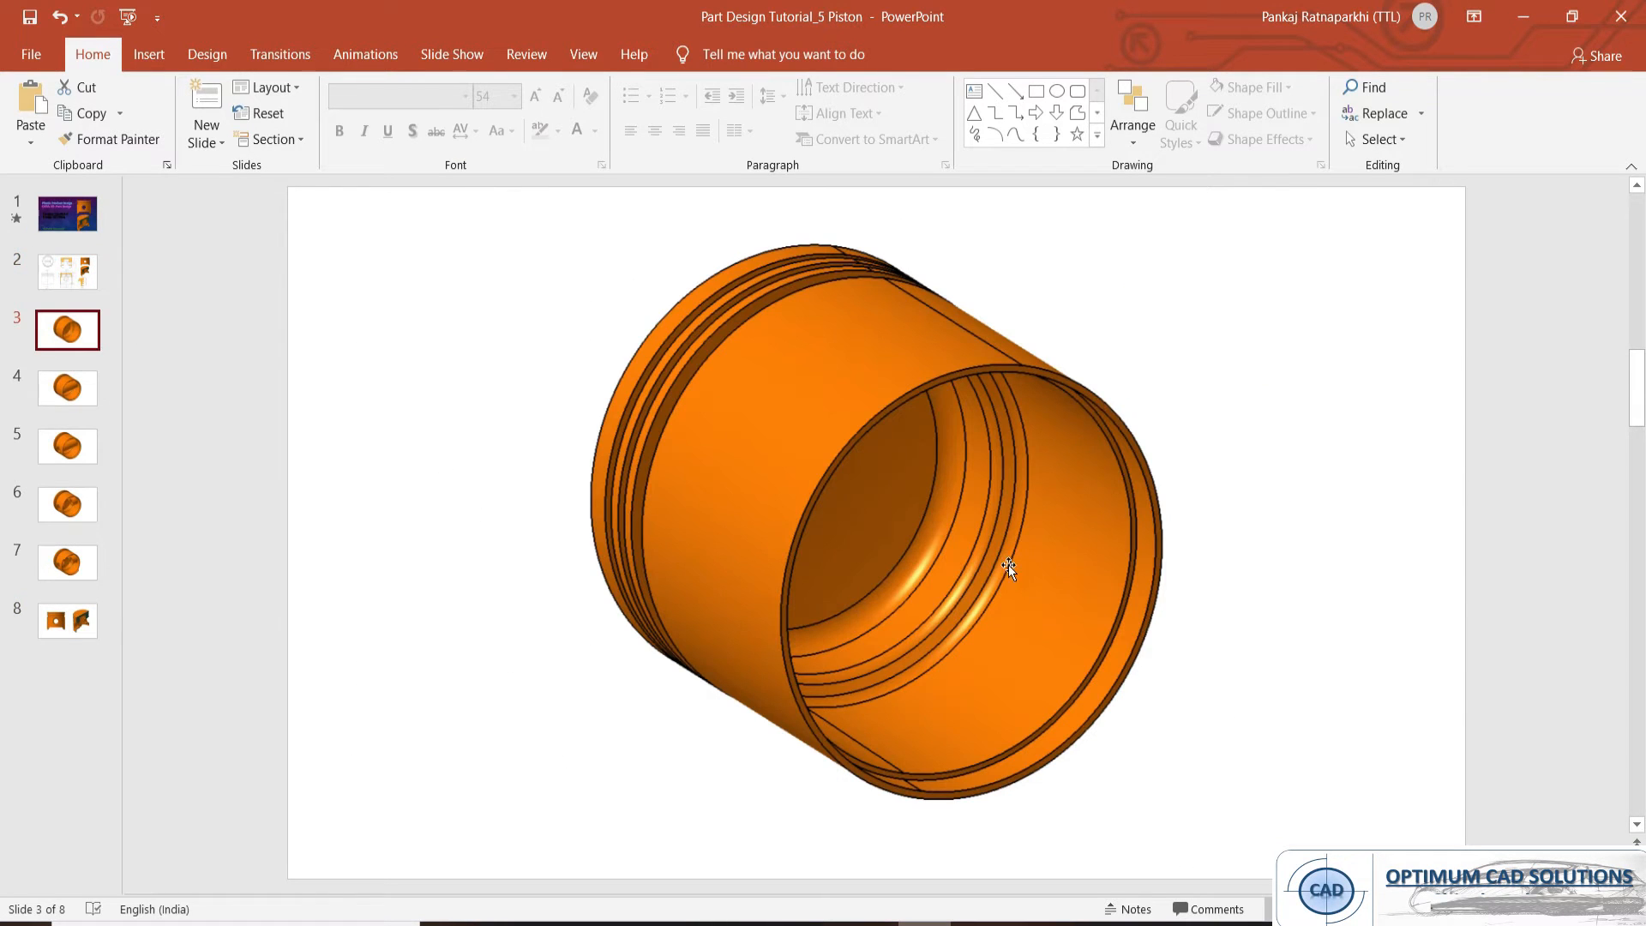
{"action": "scroll", "coordinate": [862, 540], "scroll_direction": "down", "scroll_amount": 1}
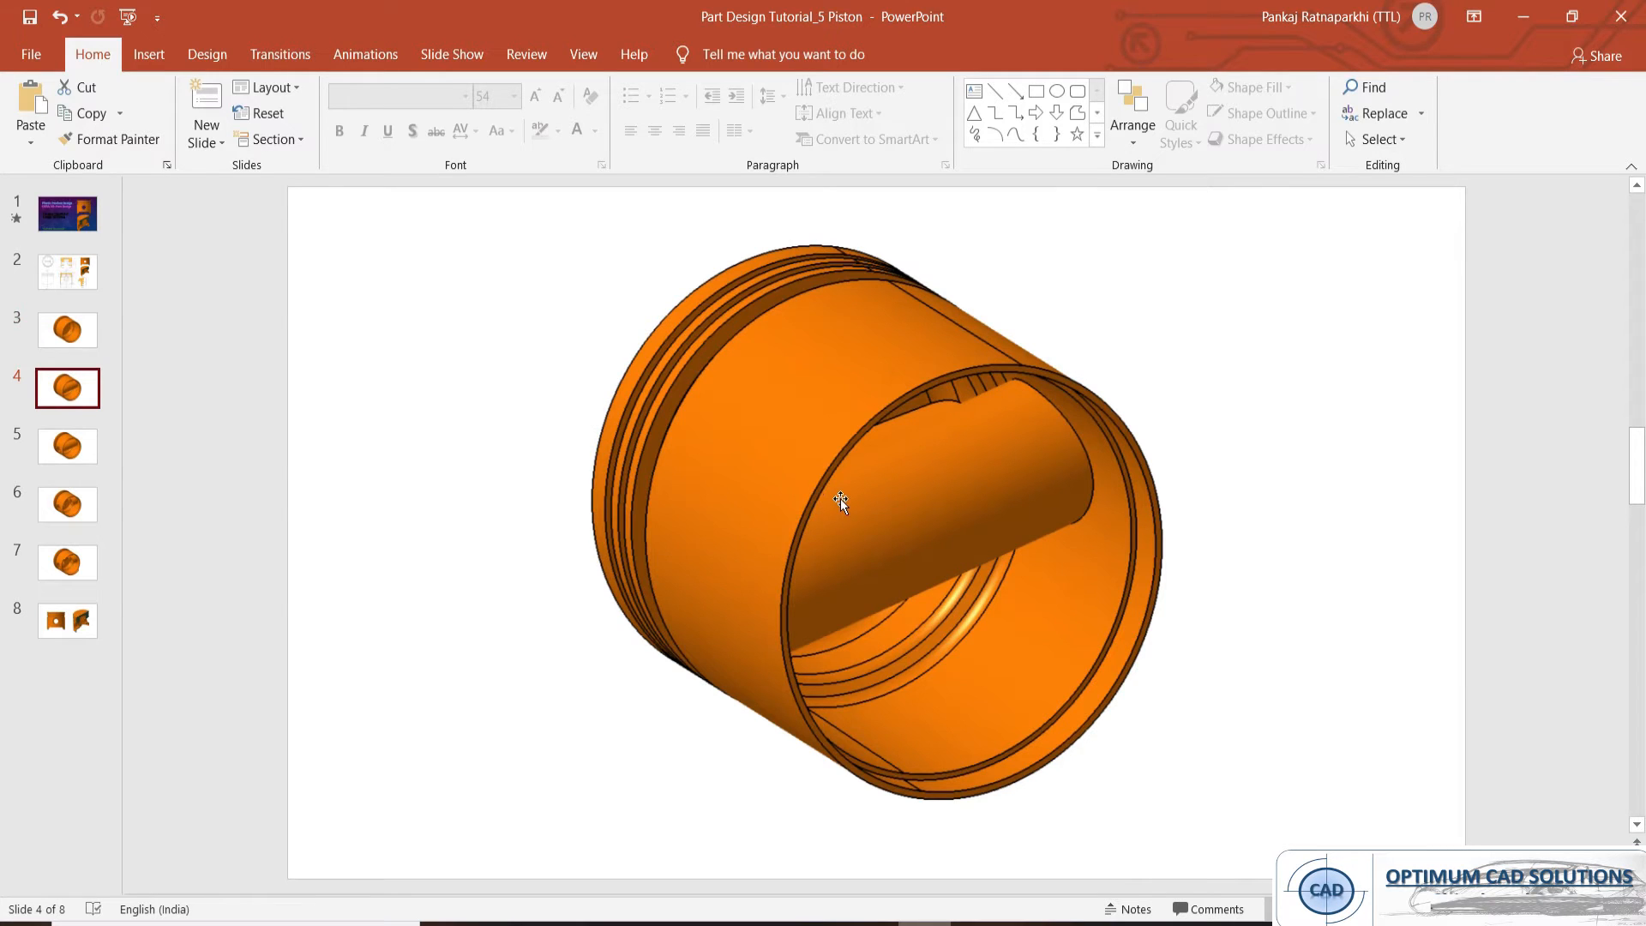
{"action": "key", "text": "alt+Tab"}
{"action": "left_click", "coordinate": [561, 364]}
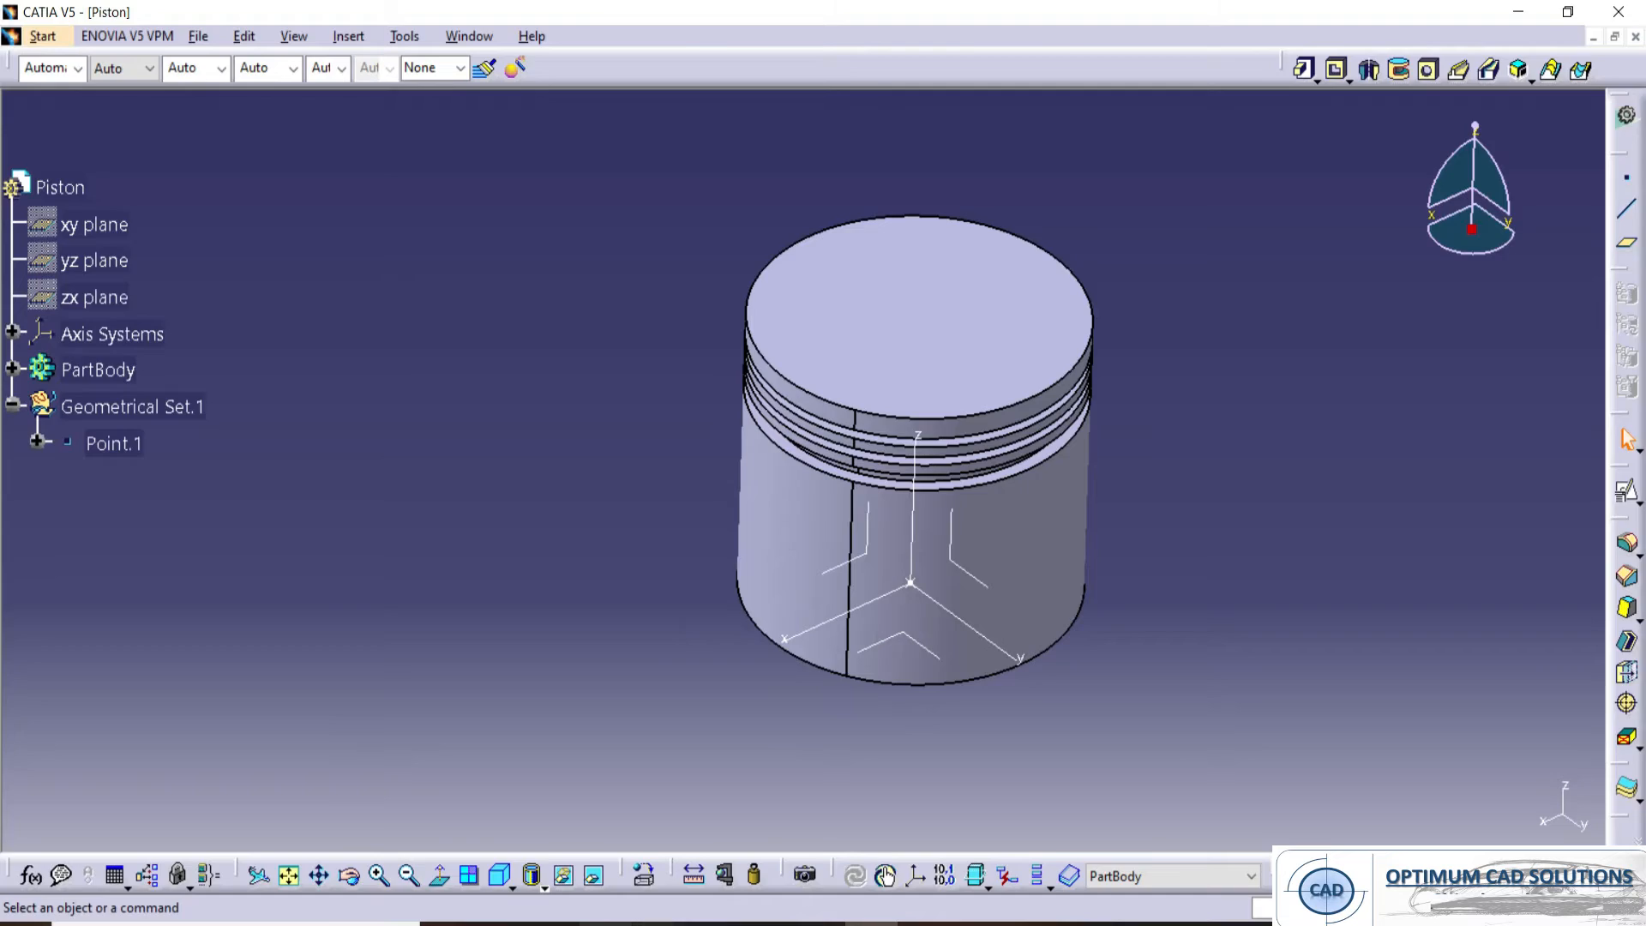
- Examine the section view in the PDF drawing and compare it with the revolved piston body
{"action": "key", "text": "alt+Tab"}
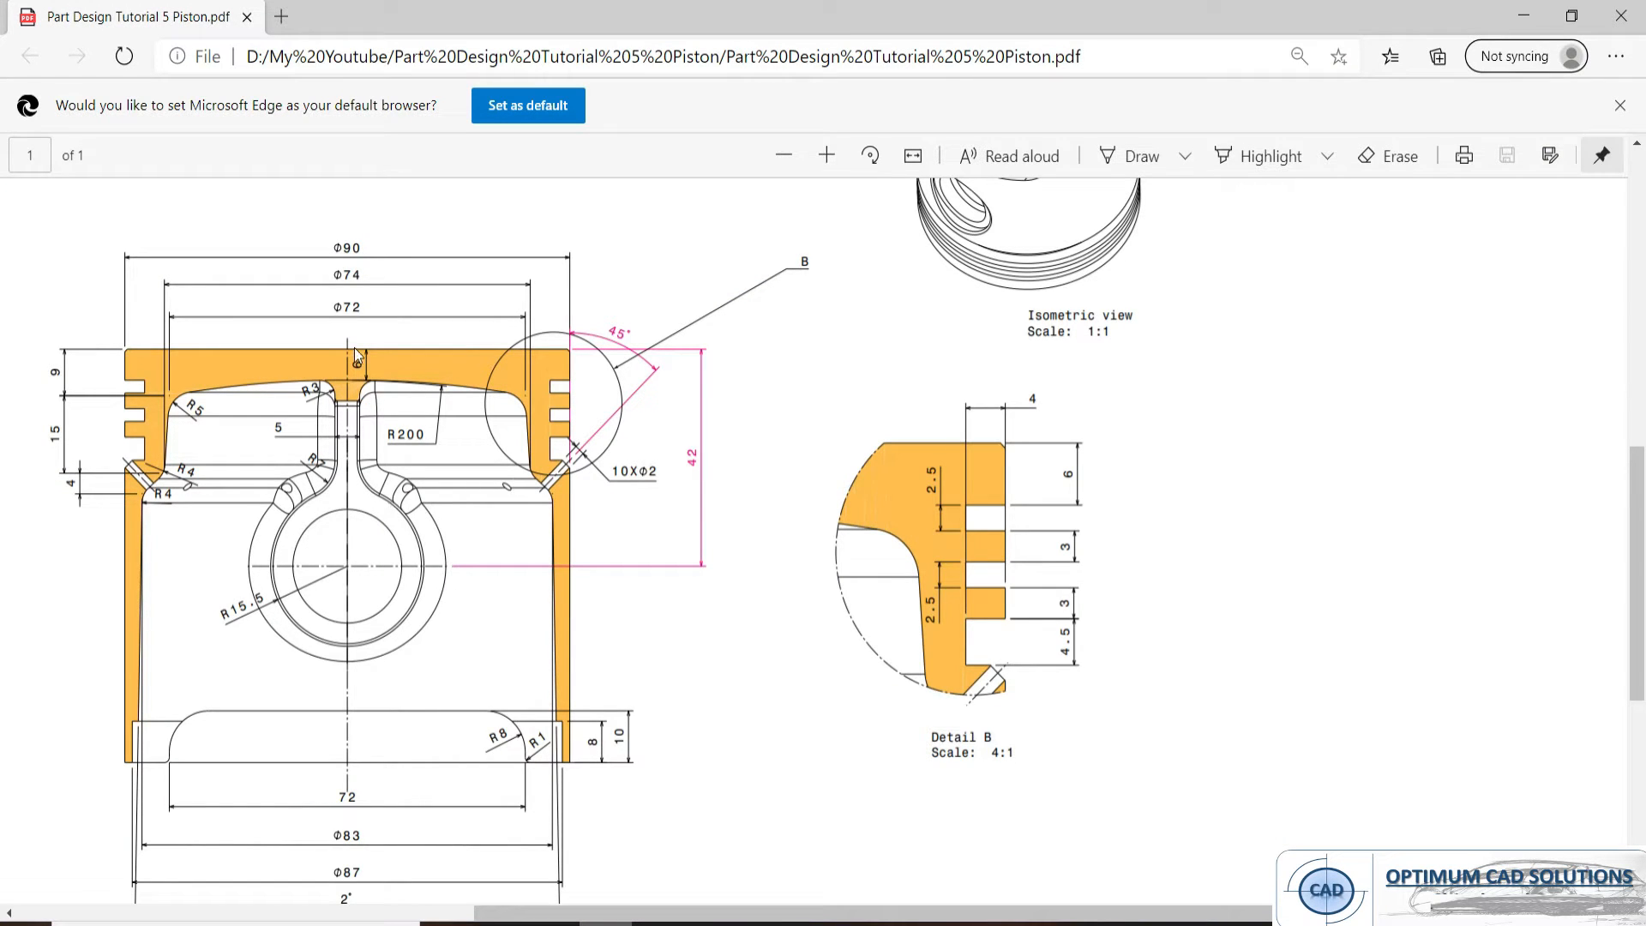
{"action": "key", "text": "alt+Tab"}
{"action": "key", "text": "alt+Tab"}
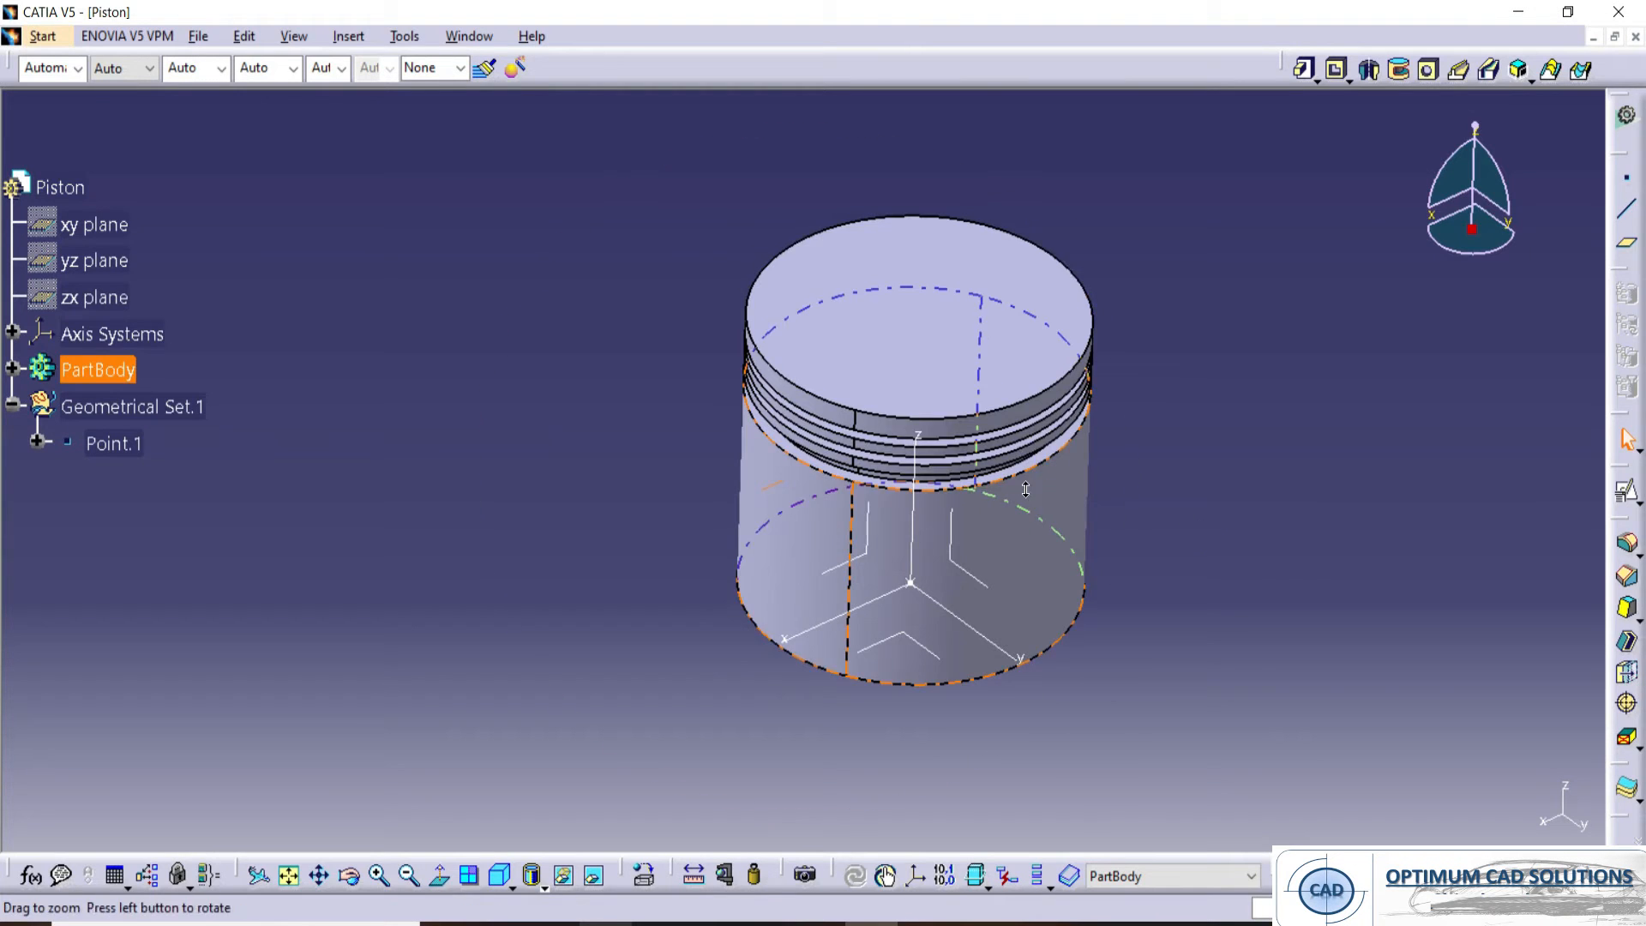
{"action": "middle_click_drag", "start_coordinate": [926, 342], "coordinate": [946, 372]}
{"action": "middle_click_drag", "start_coordinate": [946, 373], "coordinate": [950, 390]}
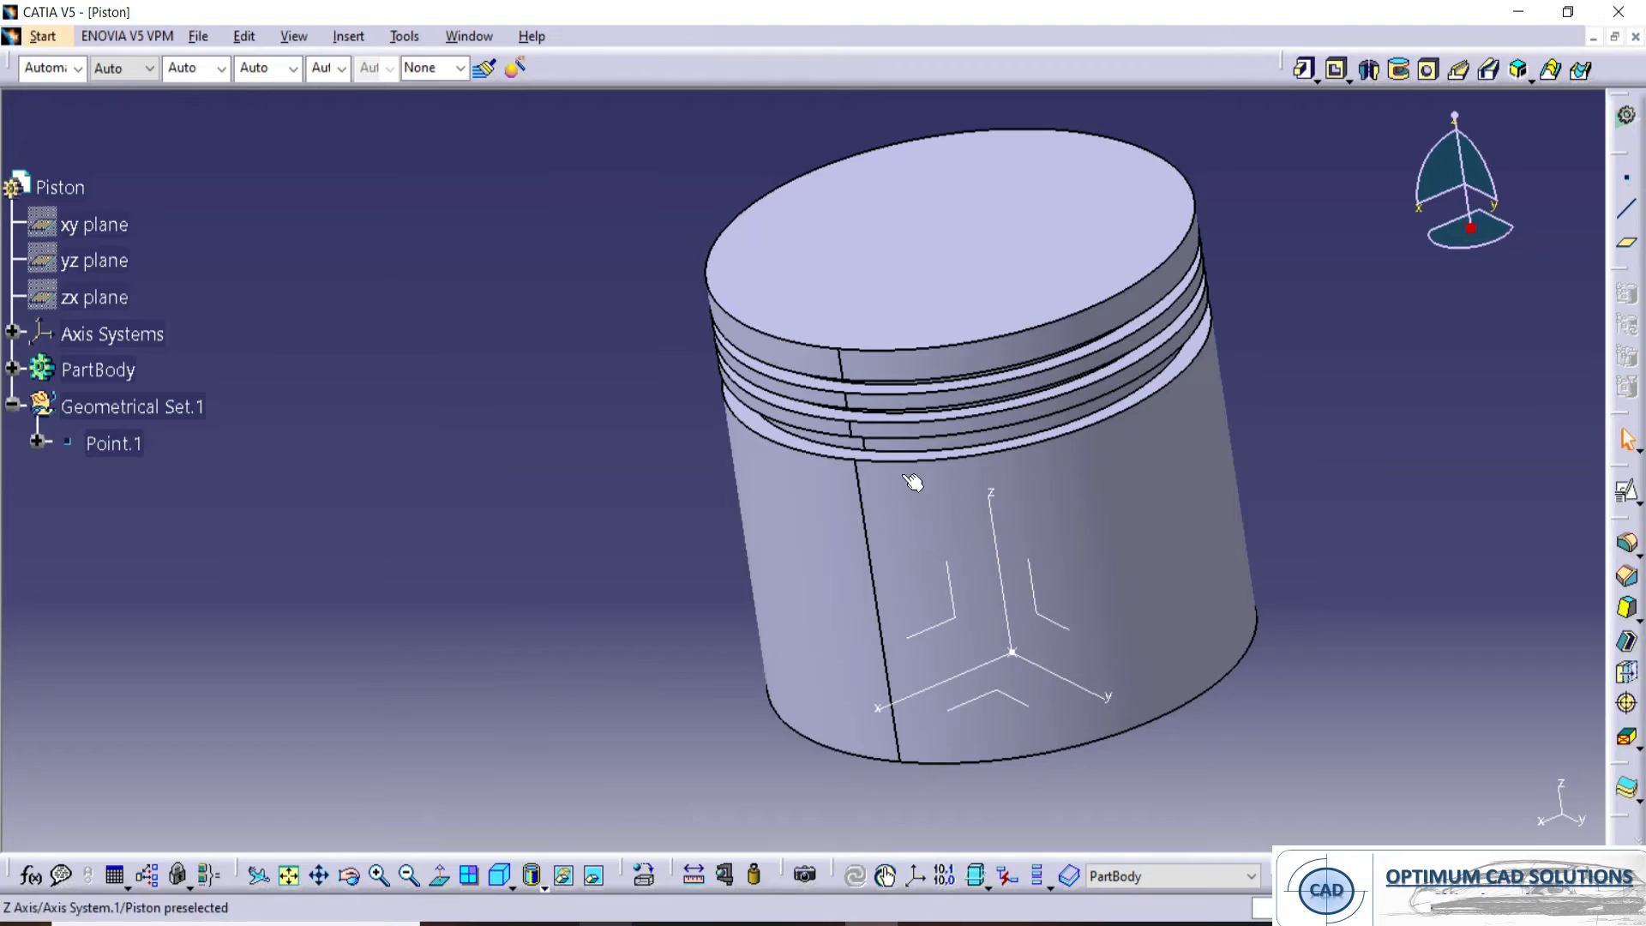
- Chamfer the skirt's upper outer edge, just below the lowest ring groove, 1.5 mm at 45 degrees
{"action": "middle_click_drag", "start_coordinate": [911, 477], "coordinate": [934, 493]}
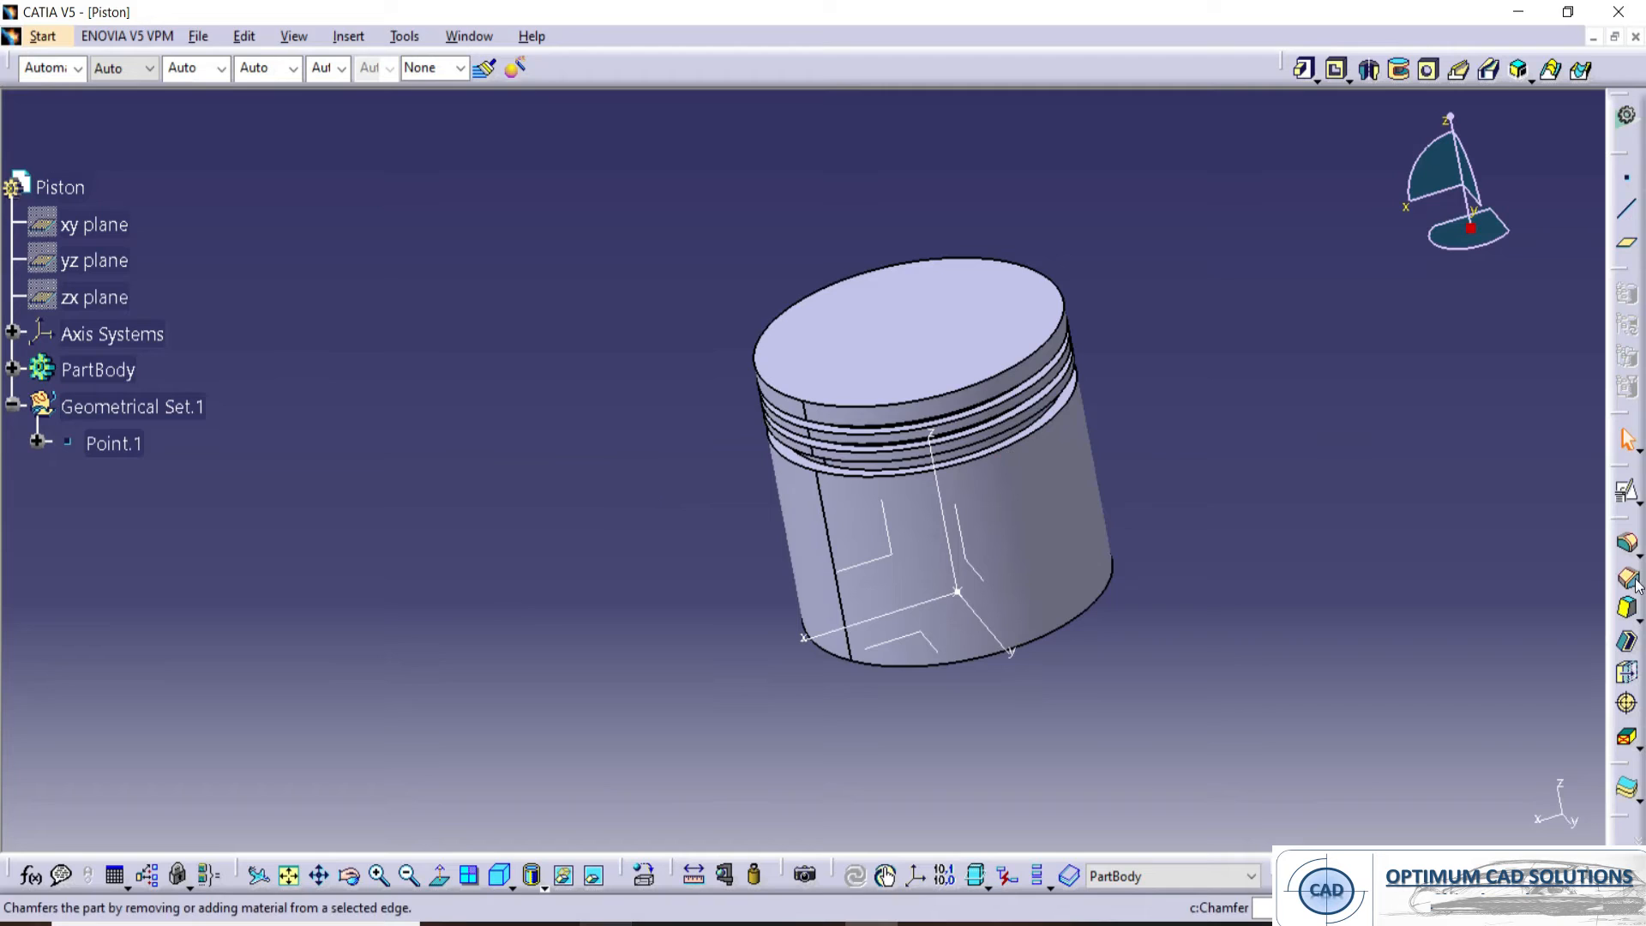
{"action": "left_click", "coordinate": [1626, 640]}
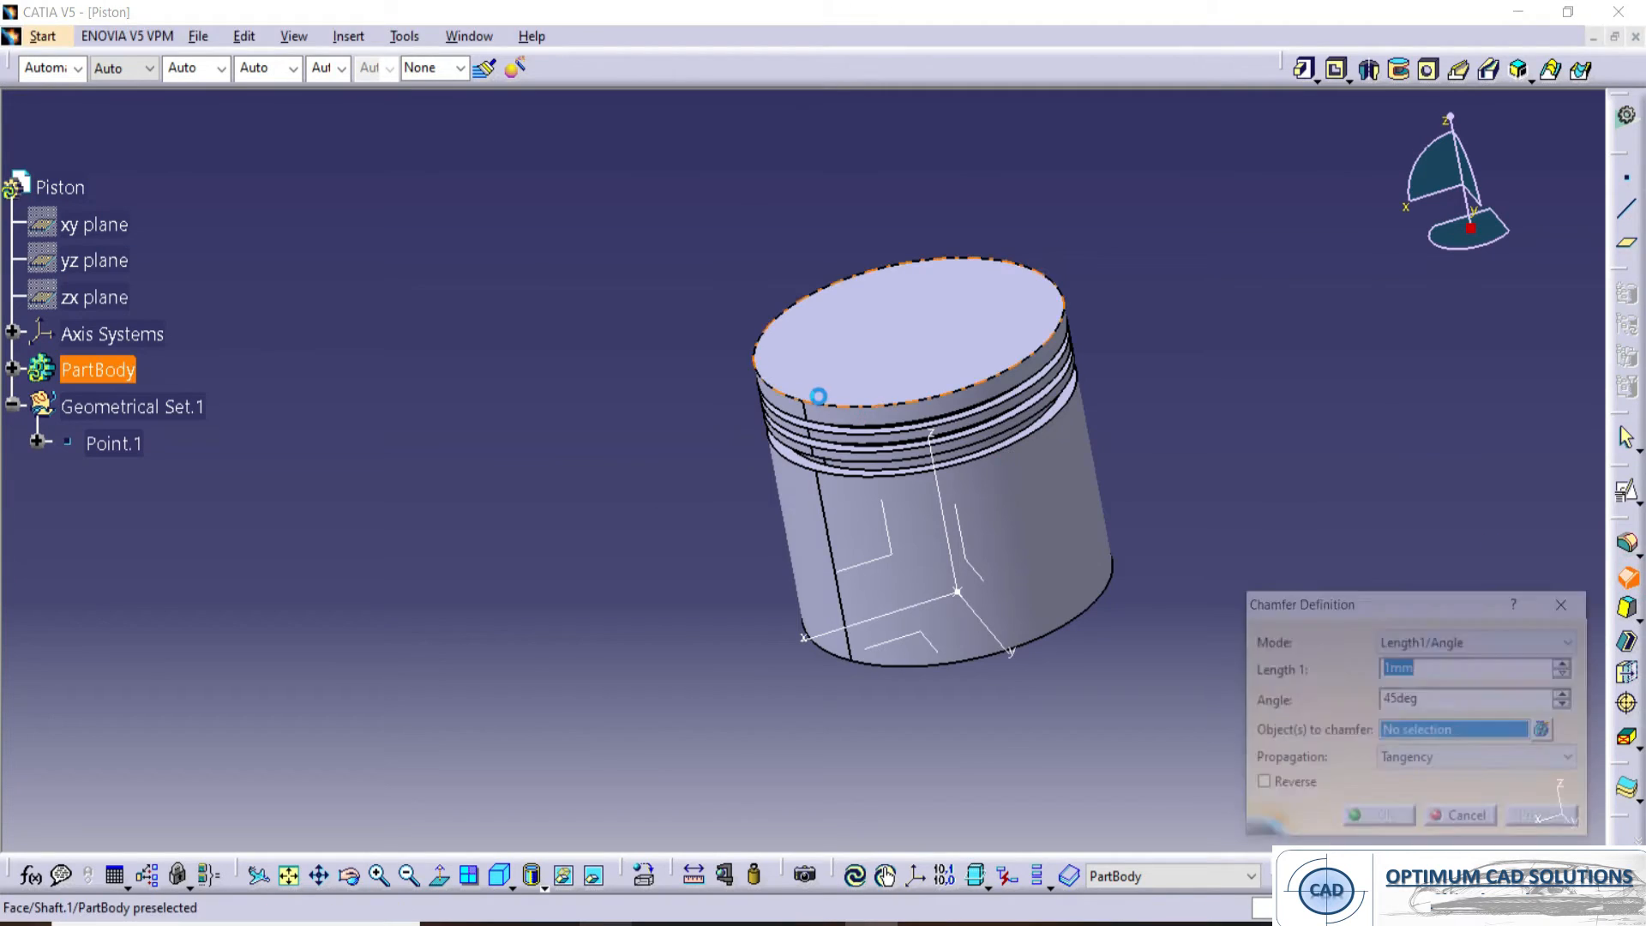
{"action": "middle_click_drag", "start_coordinate": [818, 396], "coordinate": [844, 322], "text": "ctrl"}
{"action": "left_click", "coordinate": [1251, 424]}
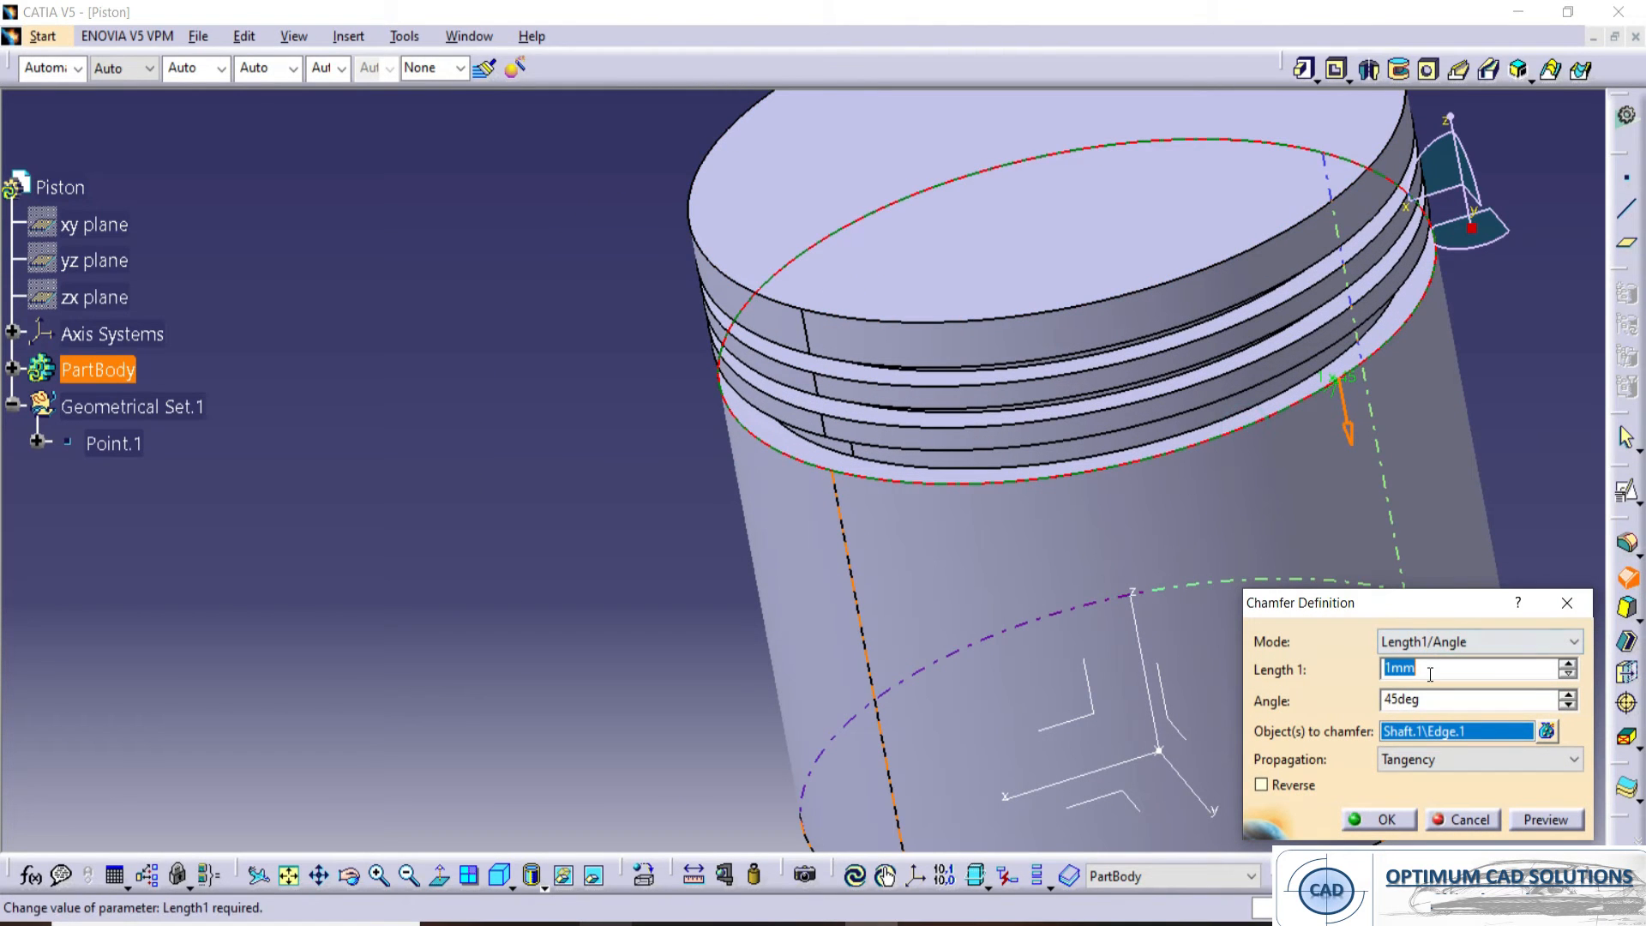
{"action": "left_click", "coordinate": [1378, 819]}
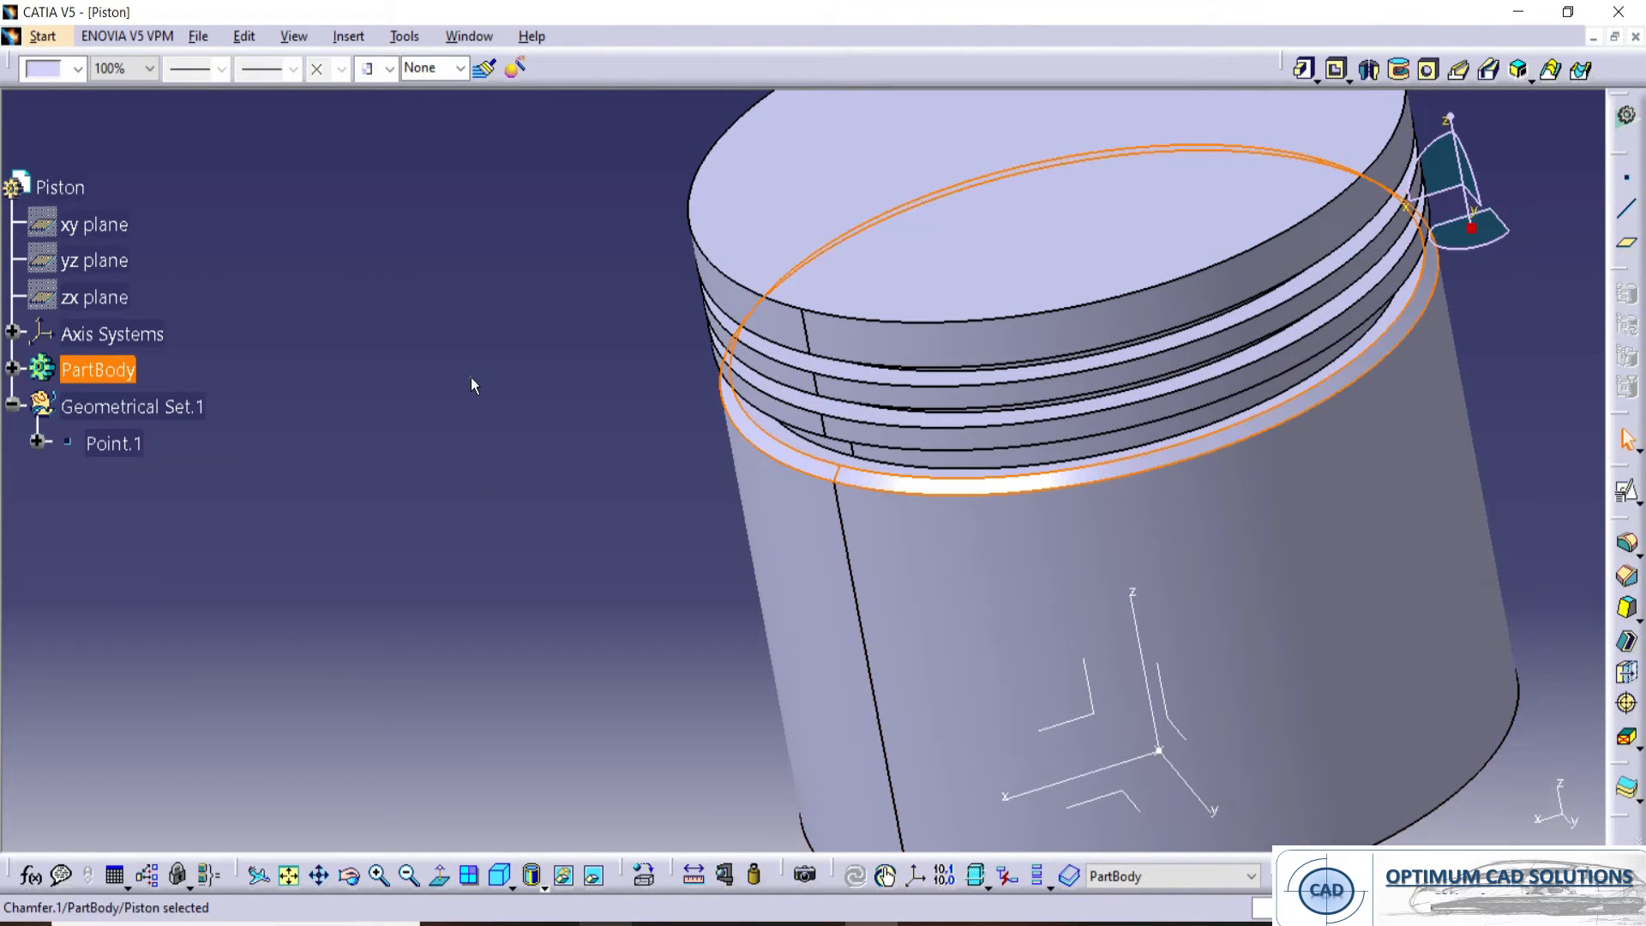
- Chamfer the outer edge of the piston crown's top face at 45 degrees
{"action": "left_click", "coordinate": [1627, 576]}
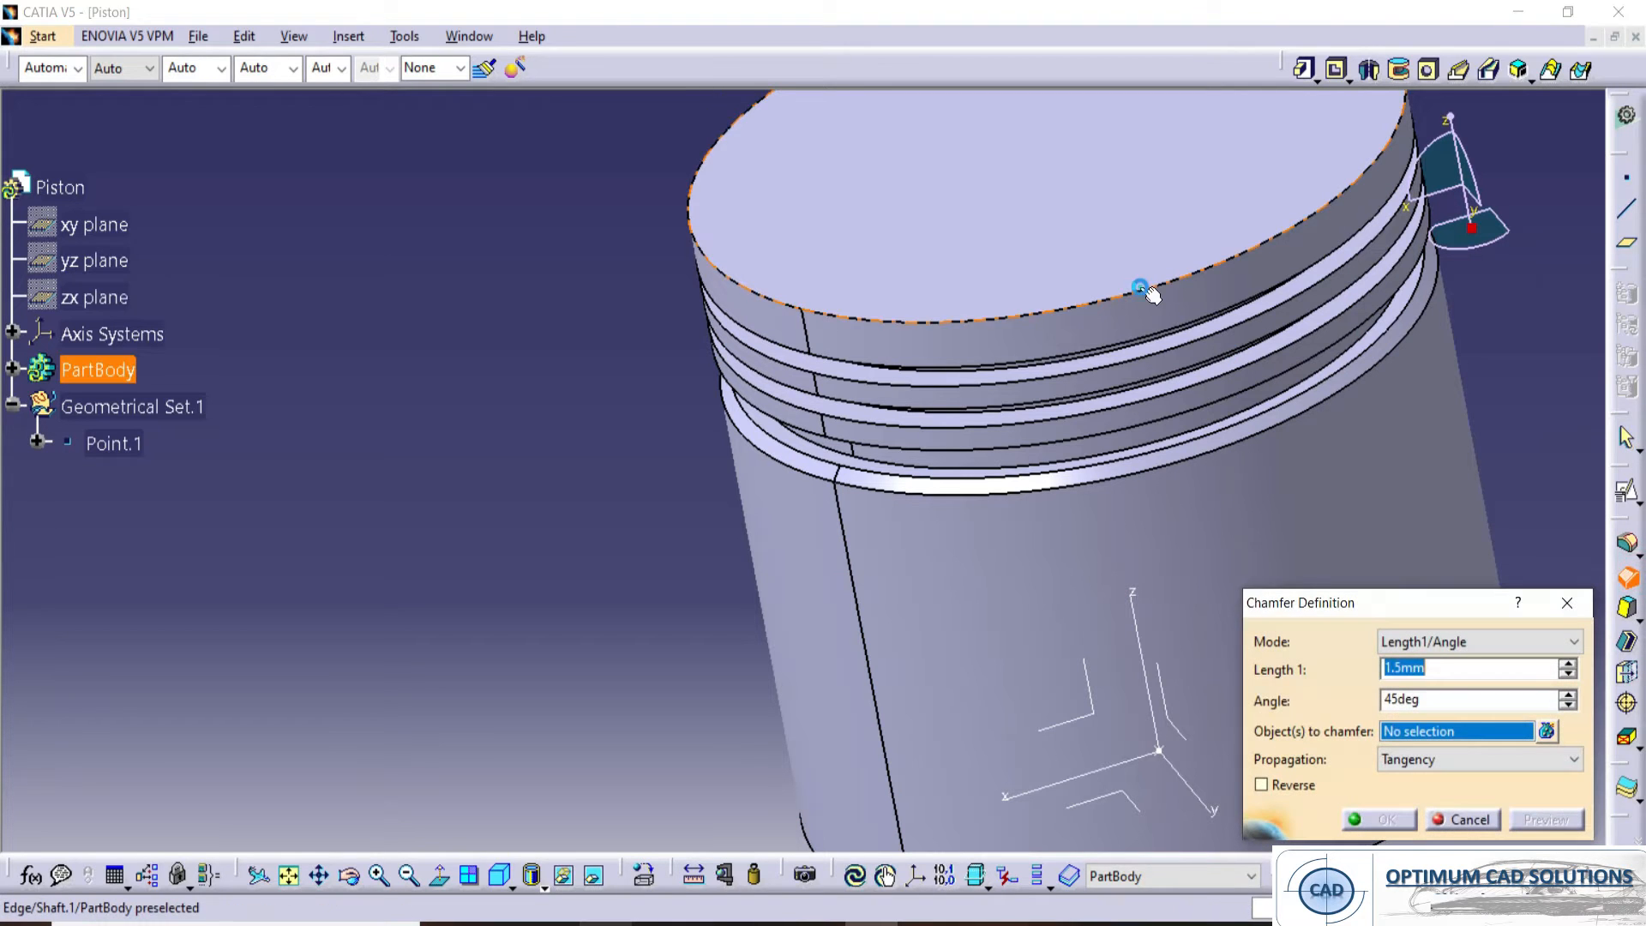
{"action": "key", "text": "Return"}
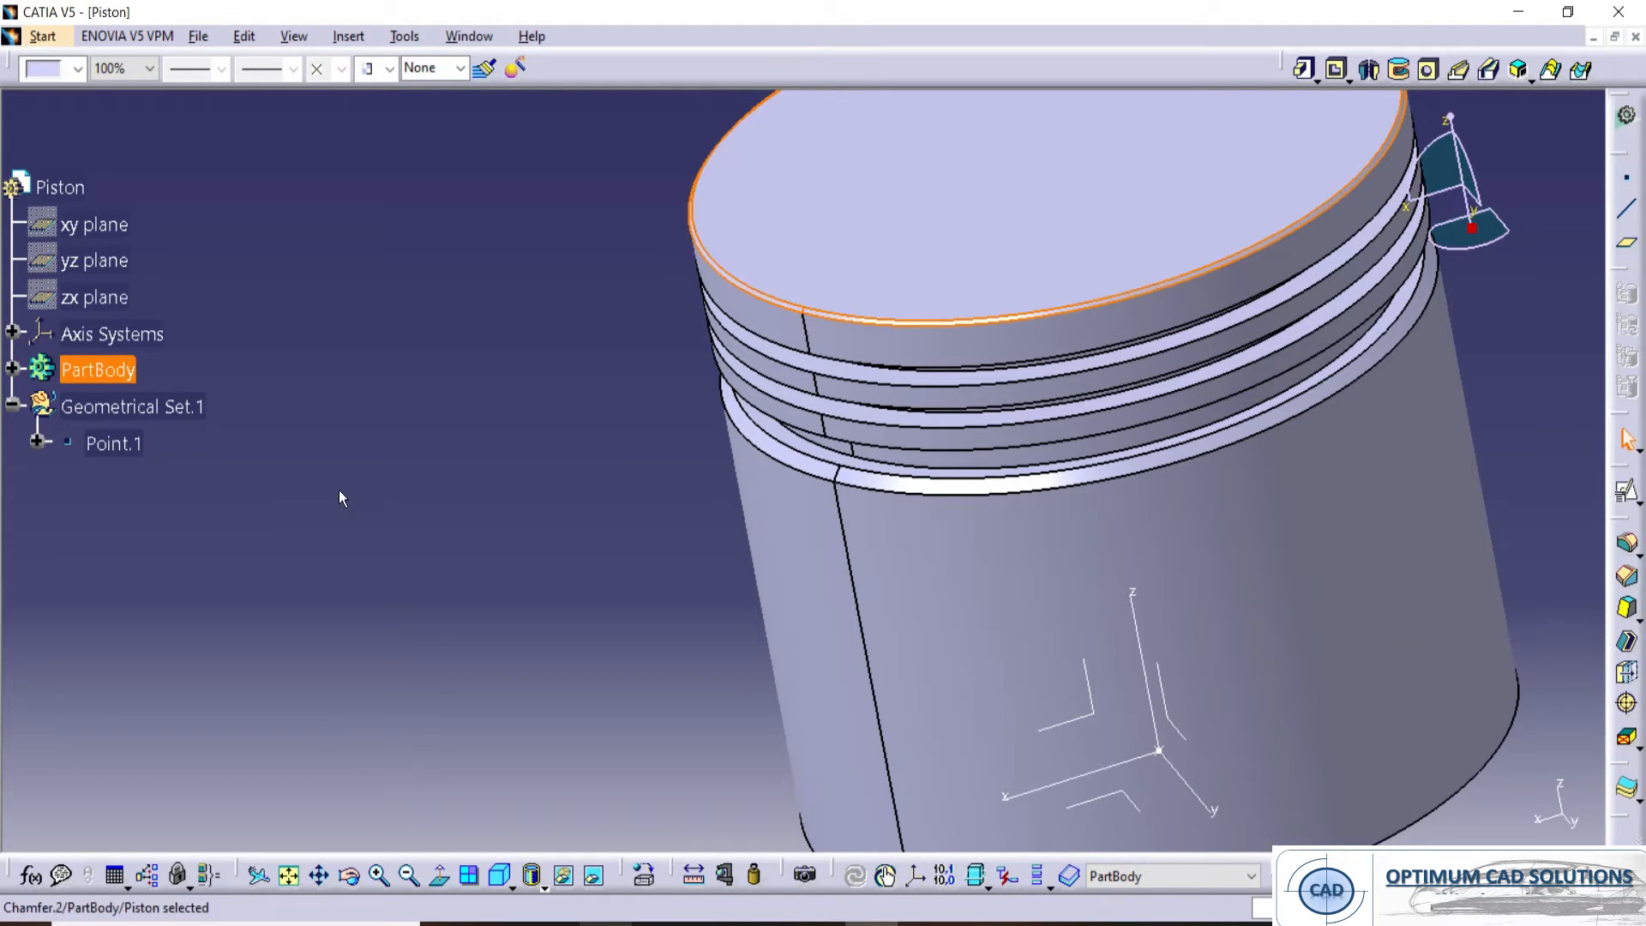
{"action": "left_click", "coordinate": [369, 439]}
- Create a positioned sketch on the axis system's ZX plane, with H pointing opposite X and V pointing along Z
{"action": "middle_click_drag", "start_coordinate": [495, 330], "coordinate": [595, 779]}
{"action": "middle_click_drag", "start_coordinate": [701, 493], "coordinate": [715, 715]}
{"action": "scroll", "coordinate": [672, 460], "scroll_direction": "up", "scroll_amount": 1}
{"action": "left_click", "coordinate": [500, 876]}
{"action": "key", "text": "alt+Tab"}
{"action": "key", "text": "alt+Tab"}
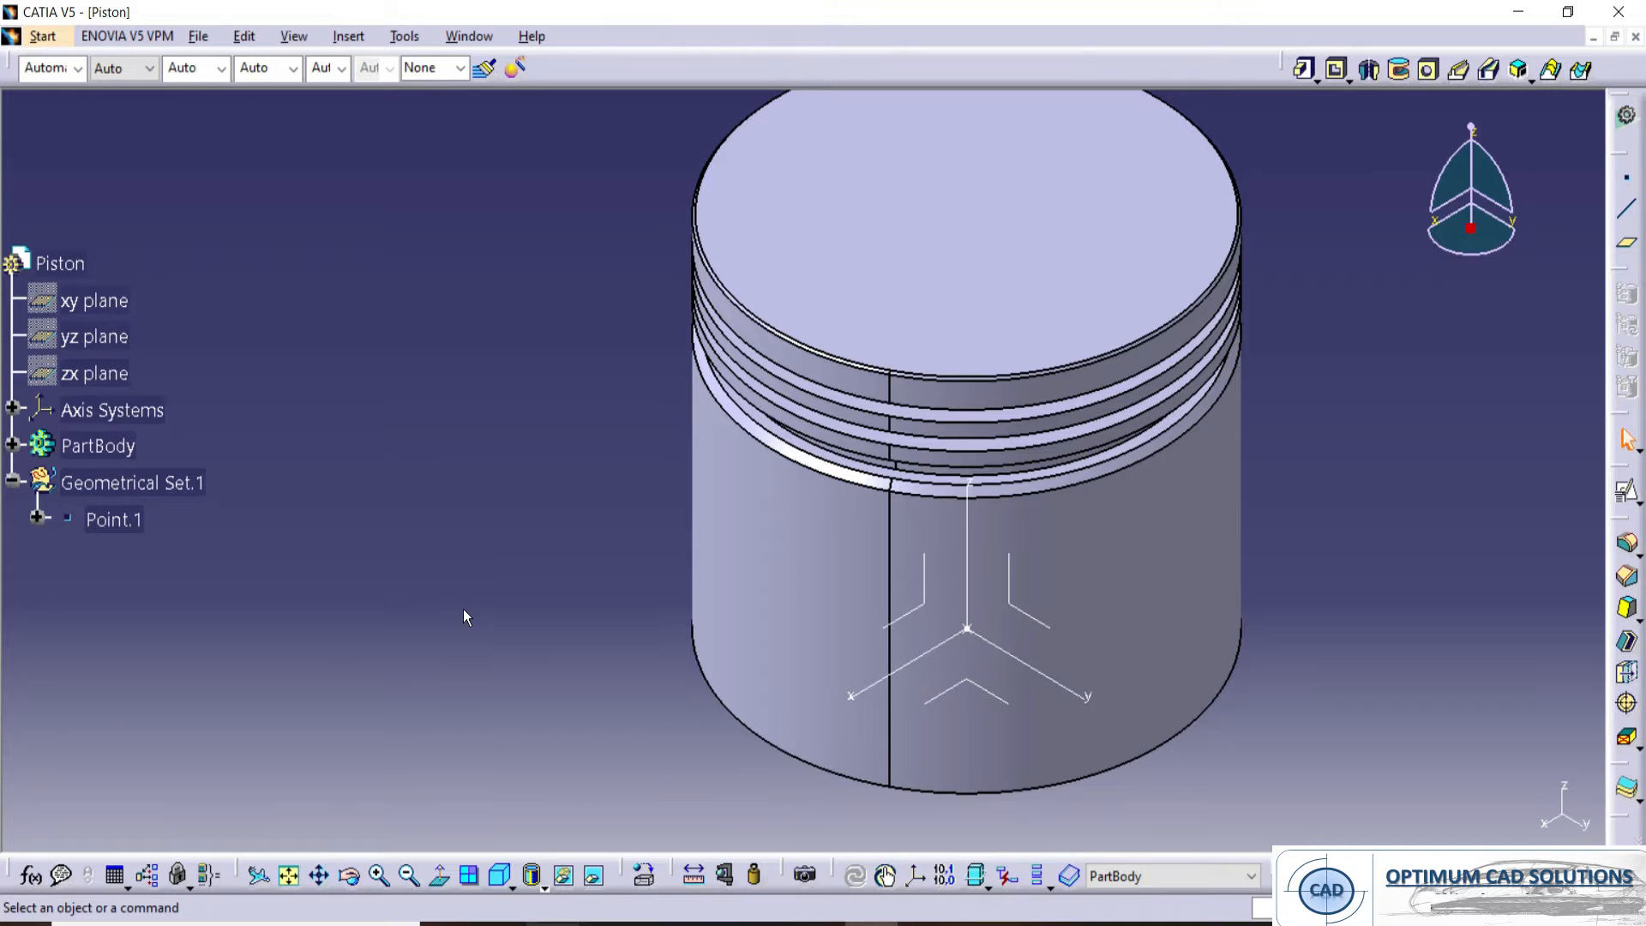
{"action": "left_click", "coordinate": [1622, 501]}
{"action": "left_click", "coordinate": [919, 607]}
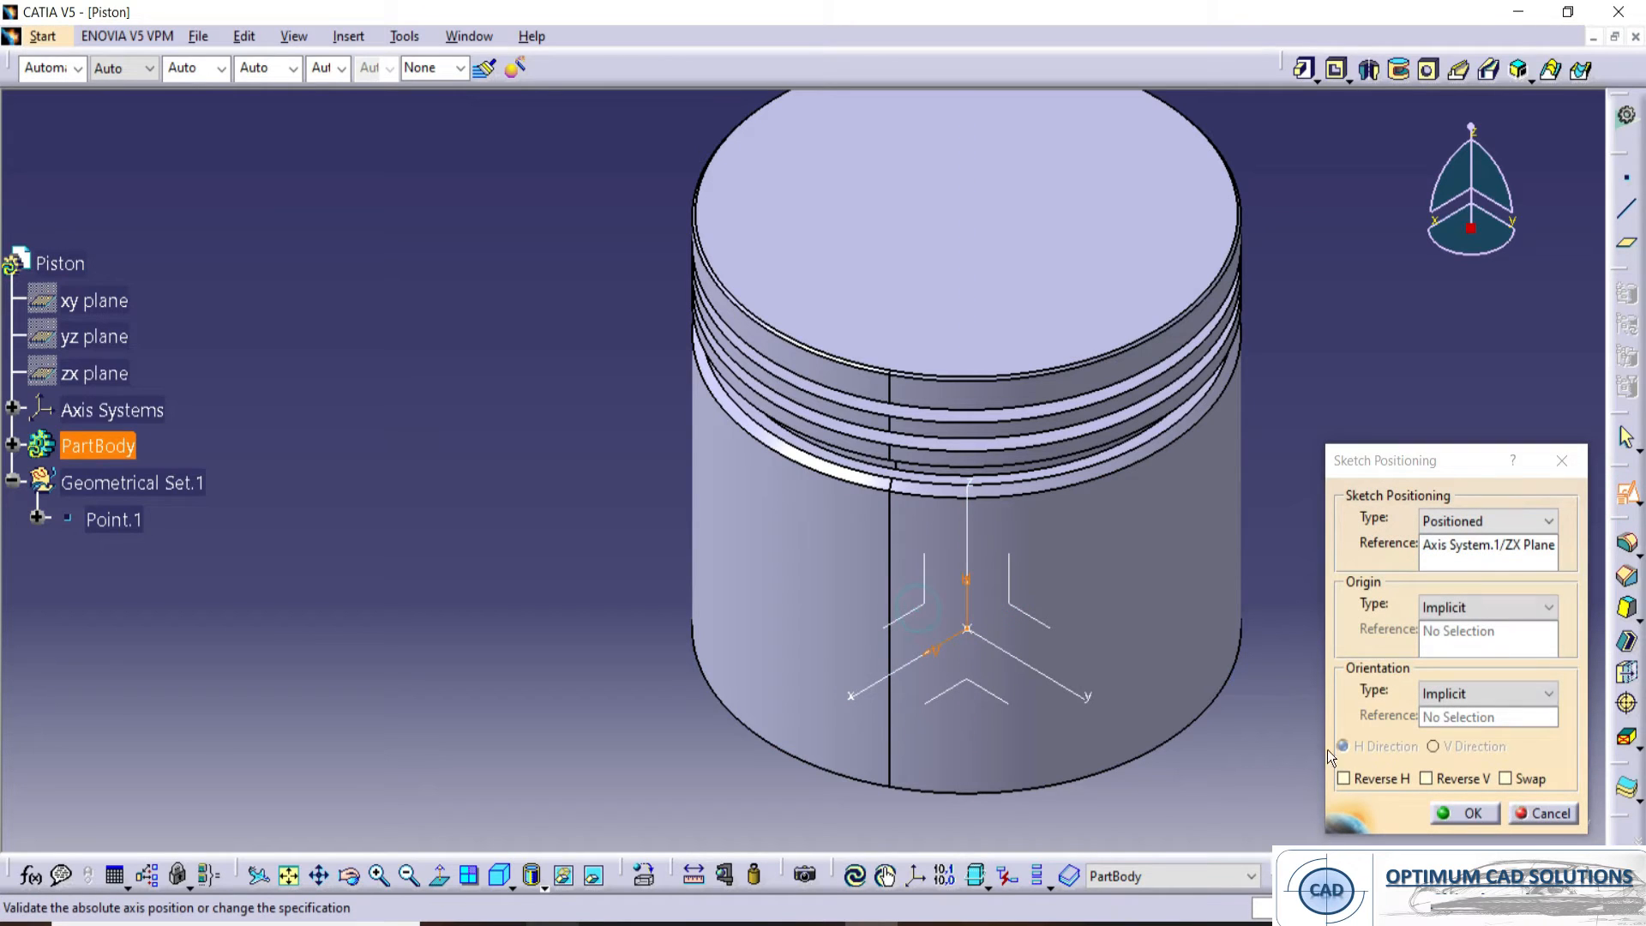
{"action": "left_click", "coordinate": [1374, 782]}
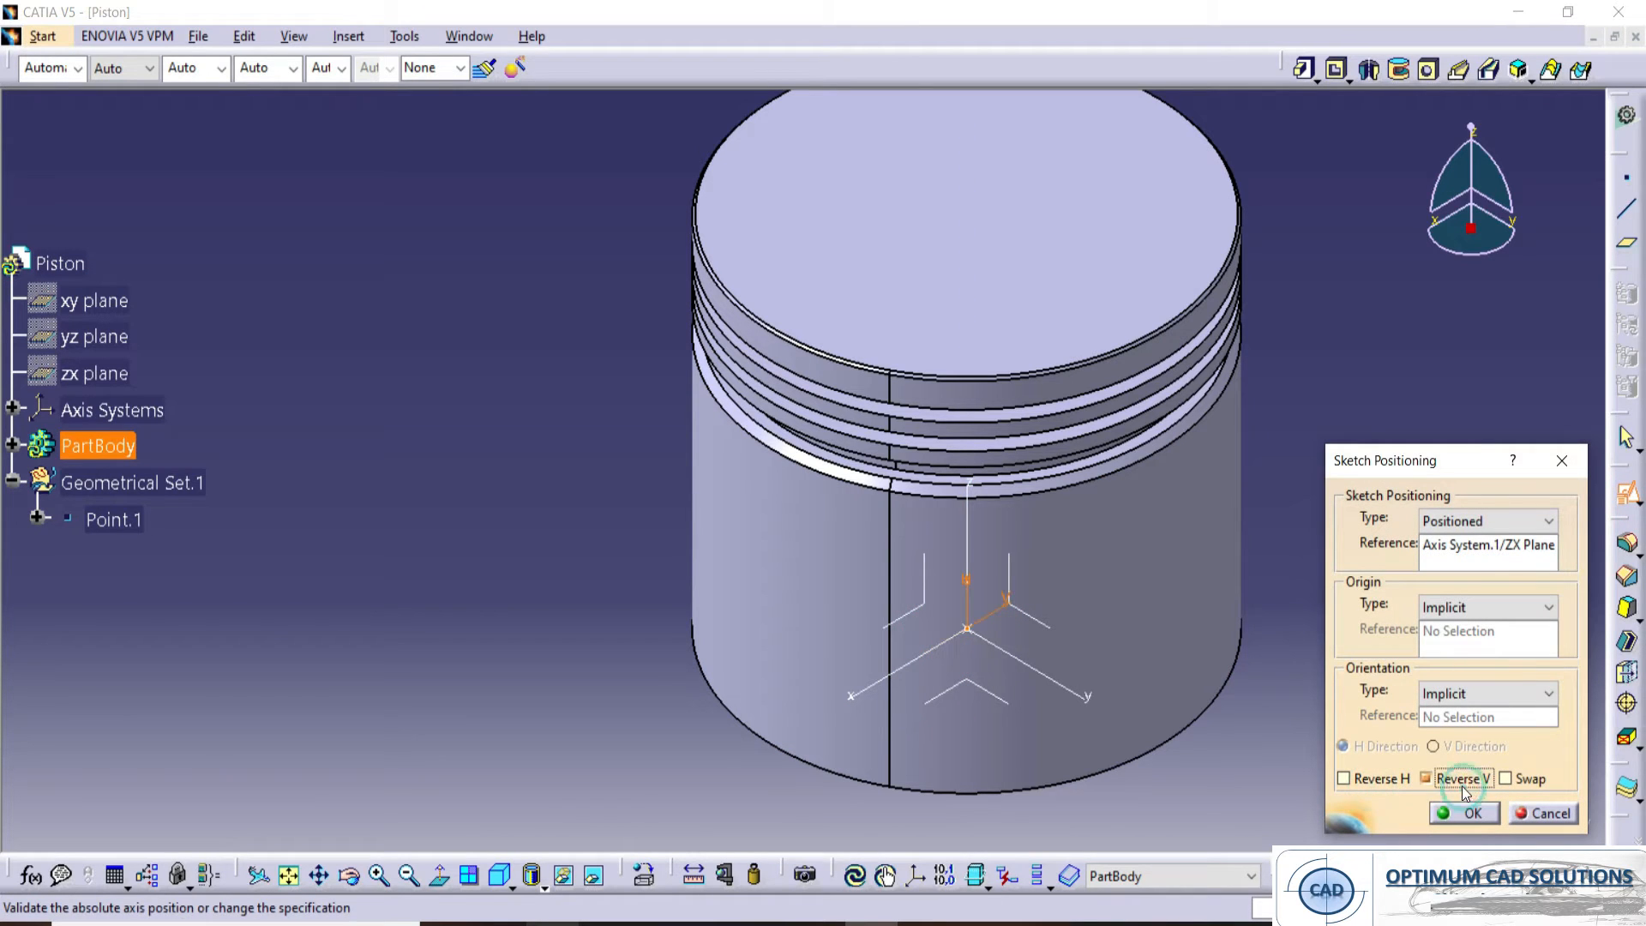
{"action": "left_click", "coordinate": [1462, 814]}
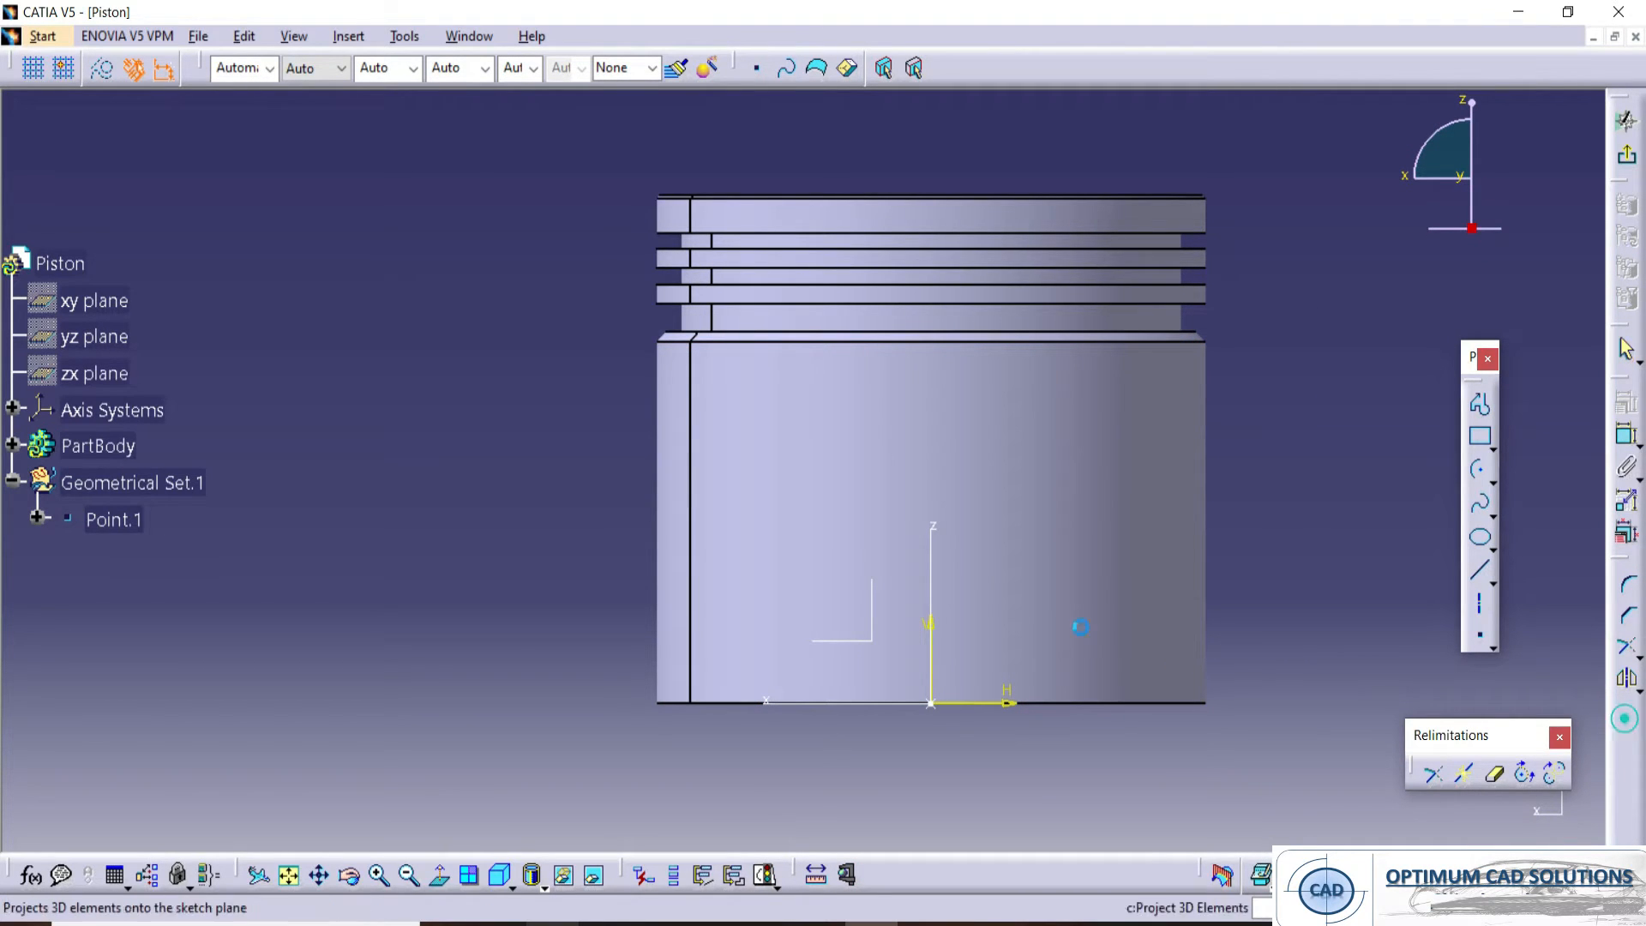
{"action": "left_click", "coordinate": [13, 445]}
{"action": "right_click", "coordinate": [129, 518]}
{"action": "left_click", "coordinate": [184, 557]}
{"action": "left_click", "coordinate": [873, 230]}
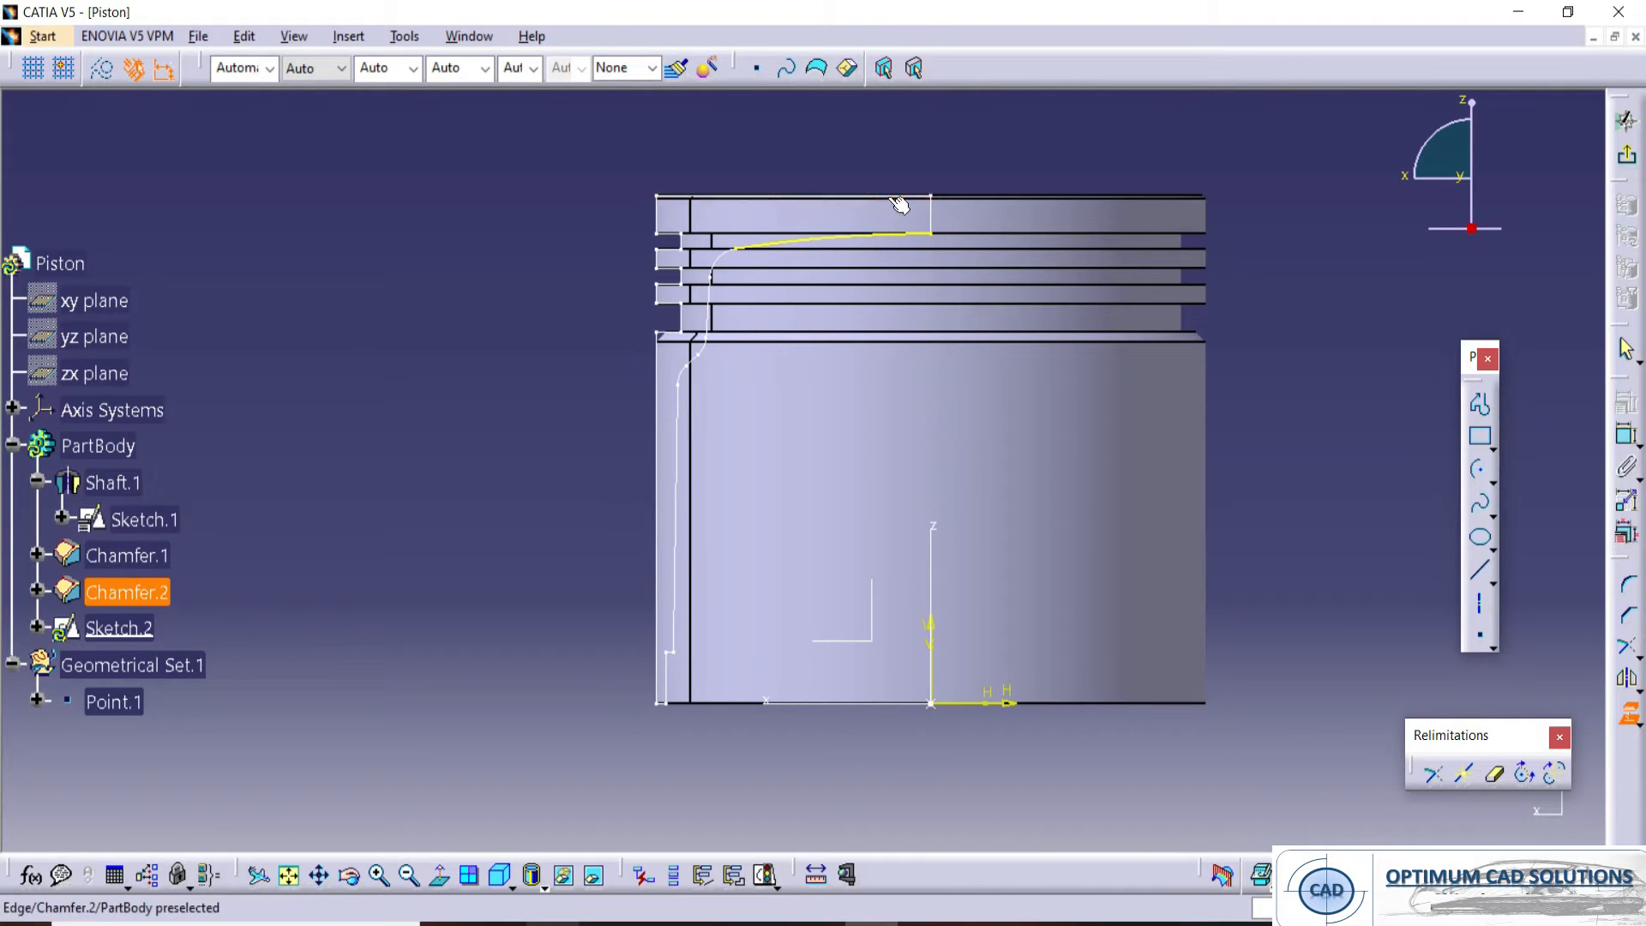
{"action": "left_click", "coordinate": [929, 207]}
{"action": "left_click", "coordinate": [557, 586]}
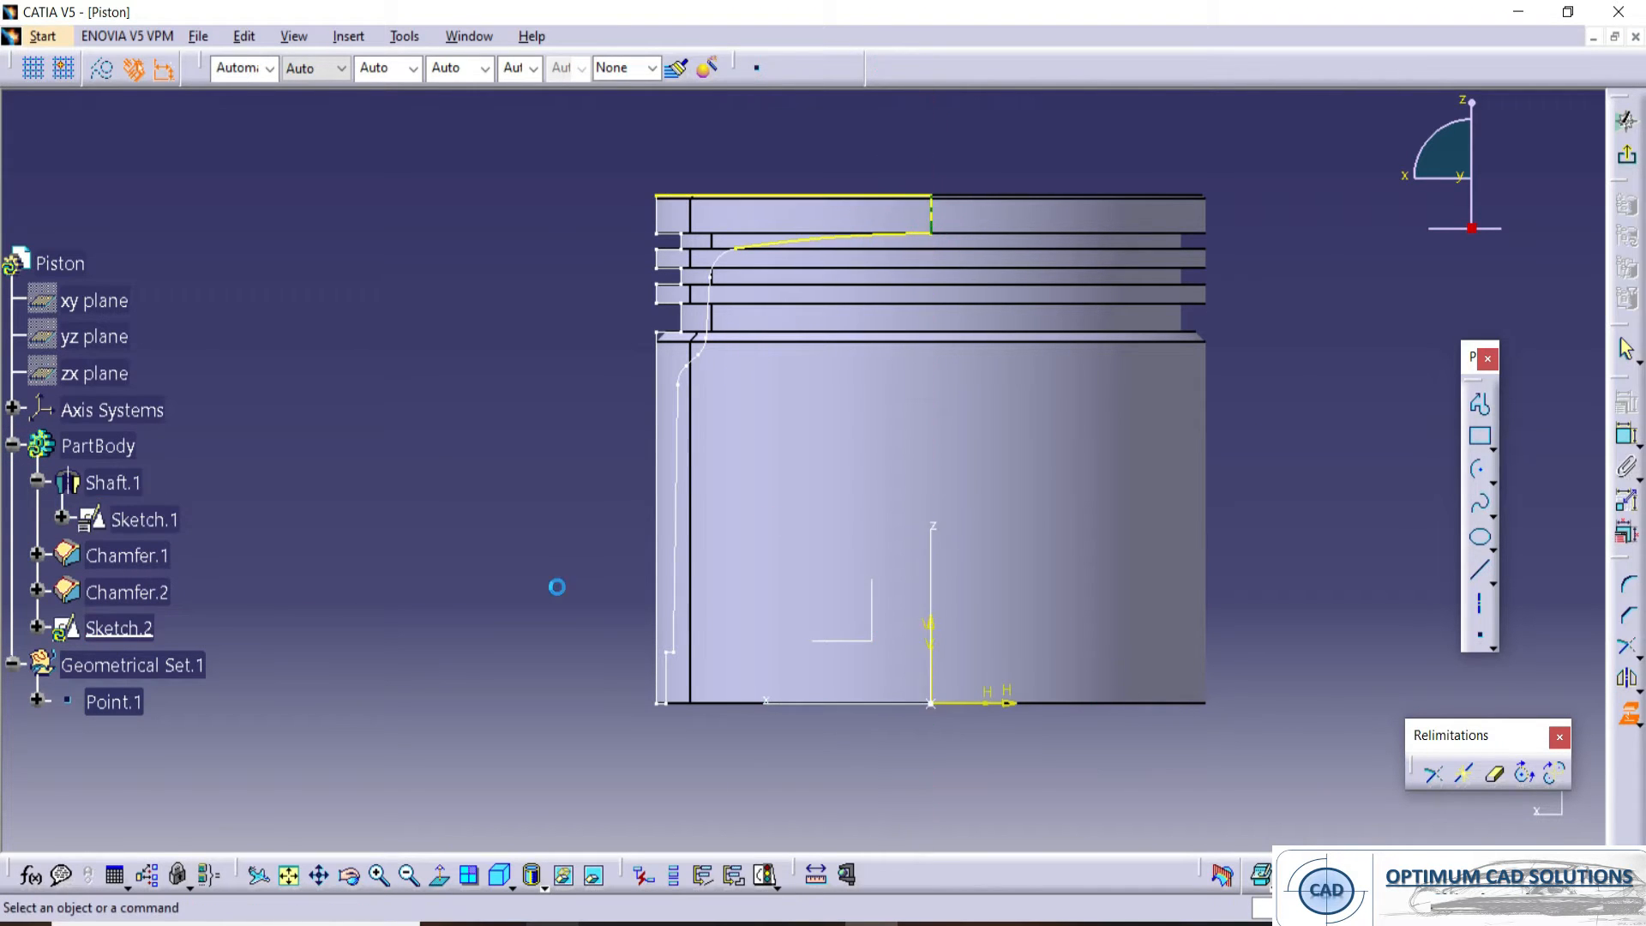
- Dim the solid behind the sketch and draw a circle about 23 mm in diameter, centred on the vertical axis in the skirt area
{"action": "left_click", "coordinate": [1275, 888]}
{"action": "left_click", "coordinate": [1277, 866]}
{"action": "mouse_move", "coordinate": [1060, 431]}
{"action": "middle_mouse_down"}
{"action": "mouse_move", "coordinate": [1018, 515]}
{"action": "mouse_move", "coordinate": [986, 447]}
{"action": "middle_mouse_up"}
{"action": "left_click", "coordinate": [1017, 514]}
{"action": "left_click", "coordinate": [1490, 483]}
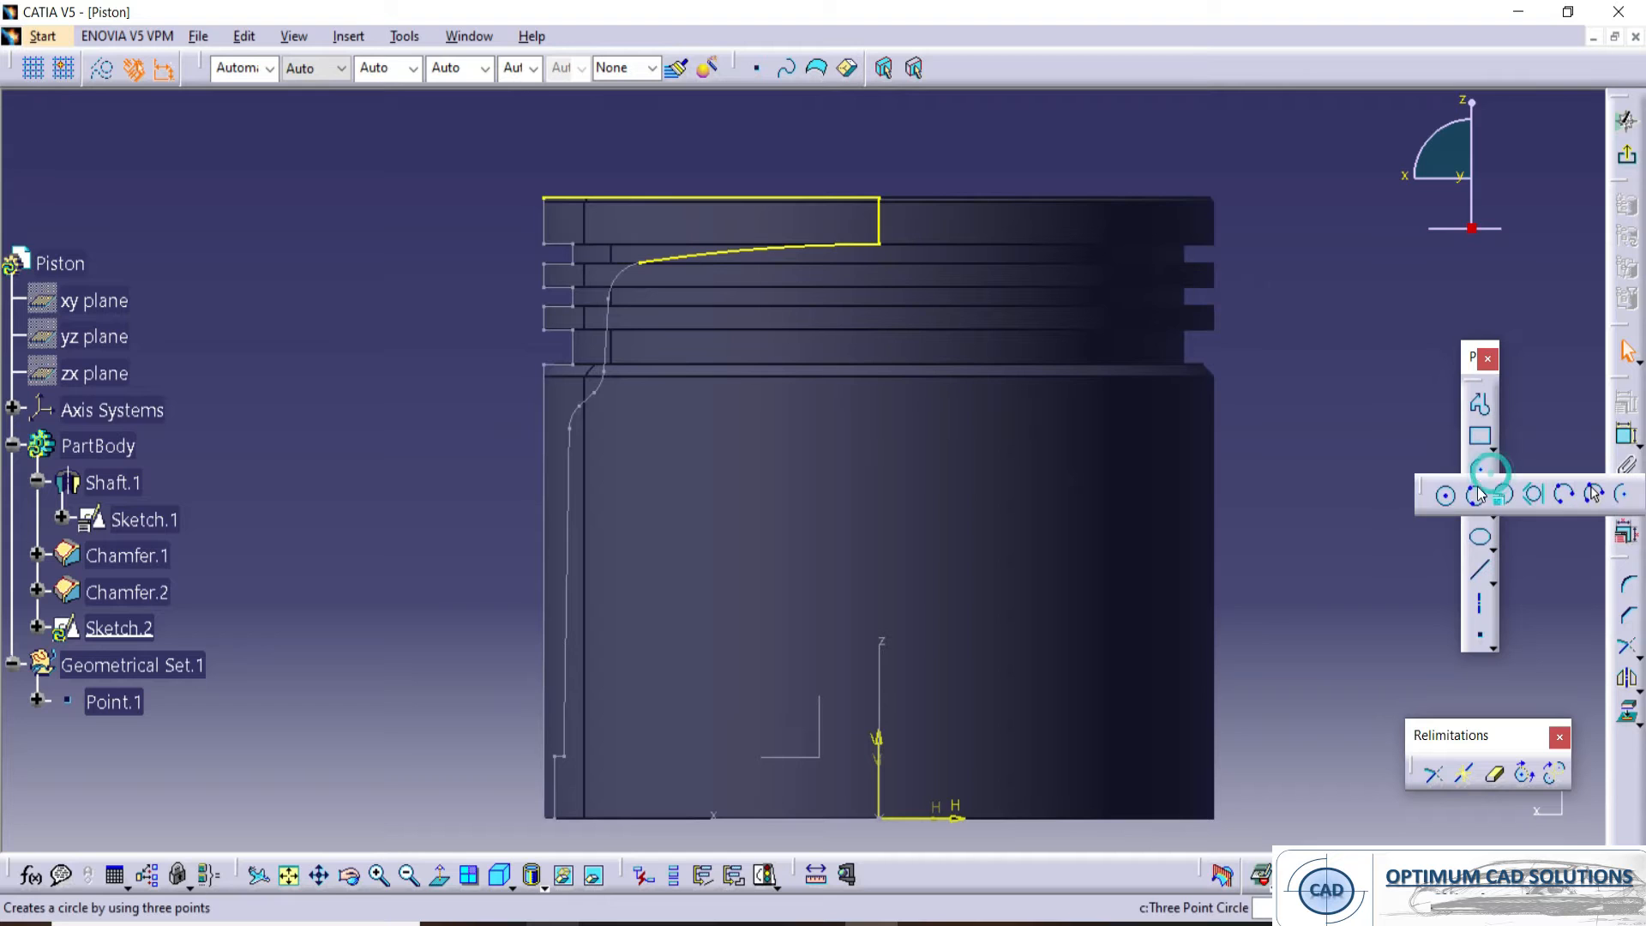
{"action": "left_click", "coordinate": [1441, 489]}
{"action": "left_click", "coordinate": [879, 515]}
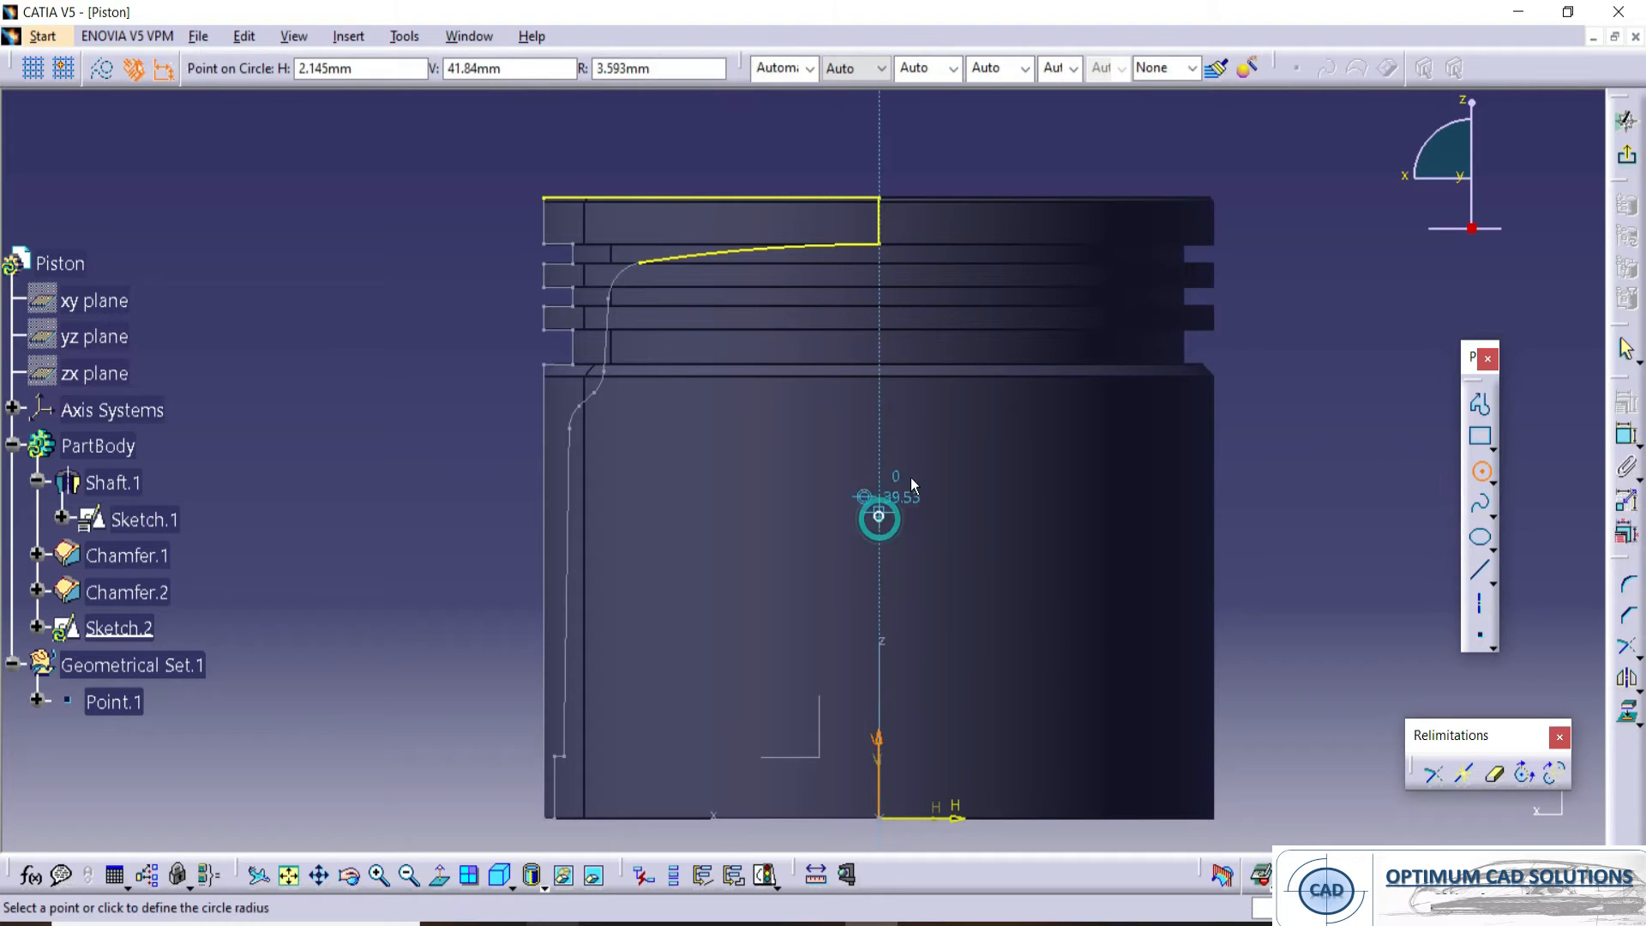
{"action": "left_click", "coordinate": [932, 447]}
- Dimension the circle's diameter as 15.5*2, giving 31 mm
{"action": "left_click", "coordinate": [1625, 434]}
{"action": "left_click", "coordinate": [1311, 529]}
{"action": "double_click", "coordinate": [1324, 528]}
{"action": "type", "text": "15.5*2"}
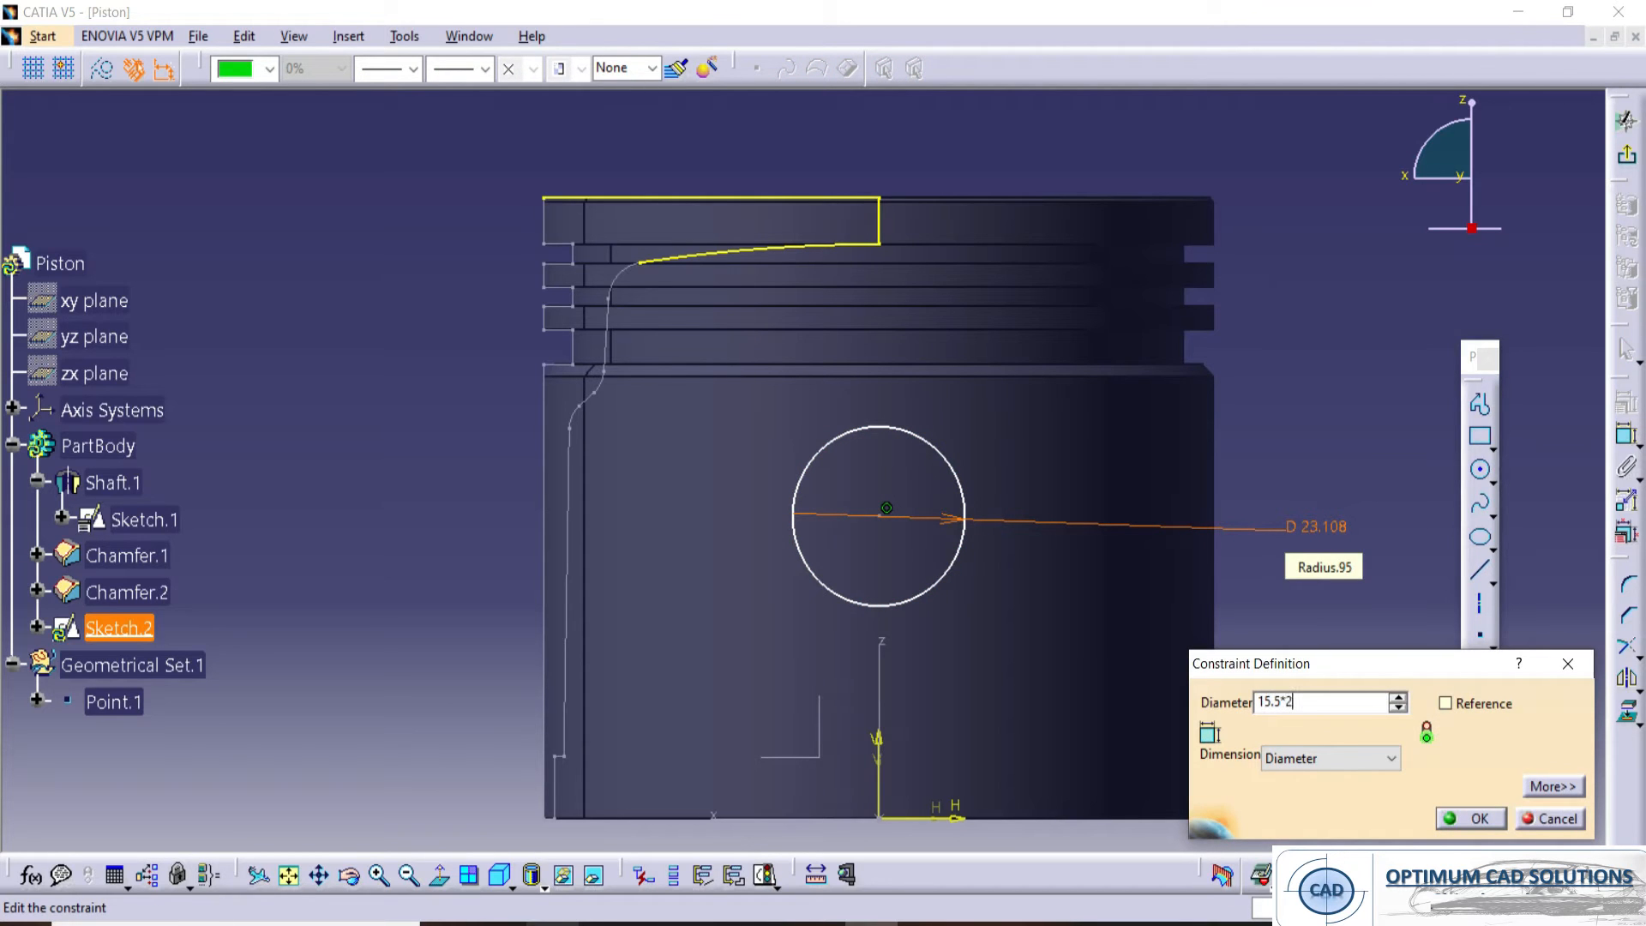
{"action": "key", "text": "Return"}
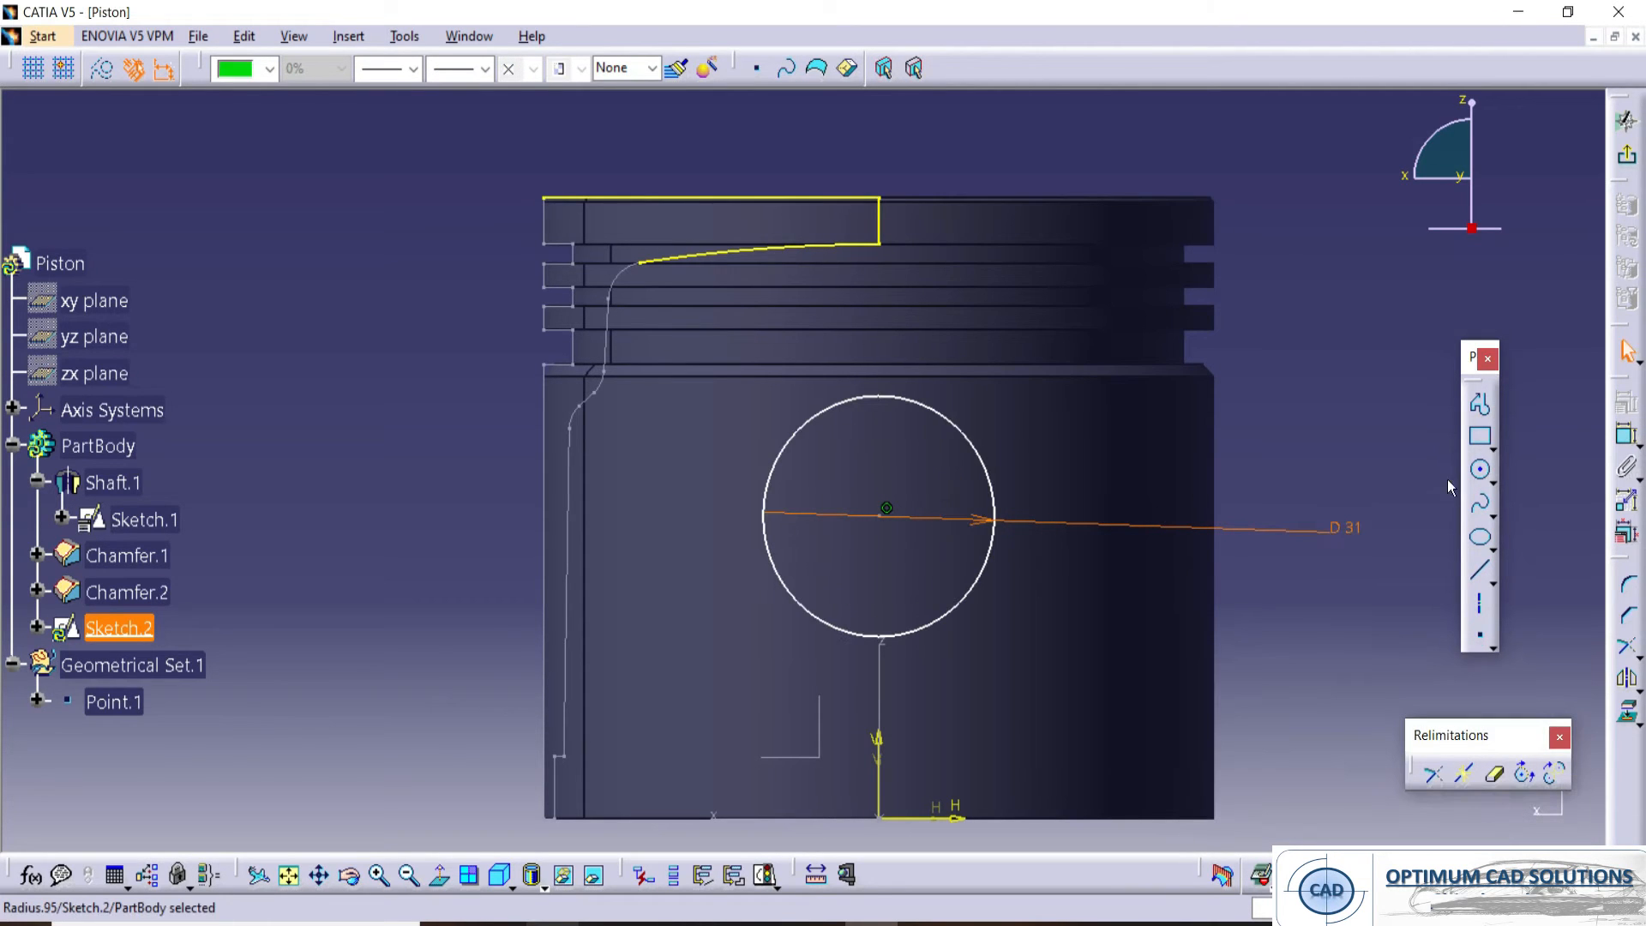
- Constrain the circle's centre 42 mm below the projected crown line
{"action": "left_click", "coordinate": [1626, 434]}
{"action": "left_click", "coordinate": [888, 511]}
{"action": "left_click", "coordinate": [815, 194]}
{"action": "left_click", "coordinate": [368, 397]}
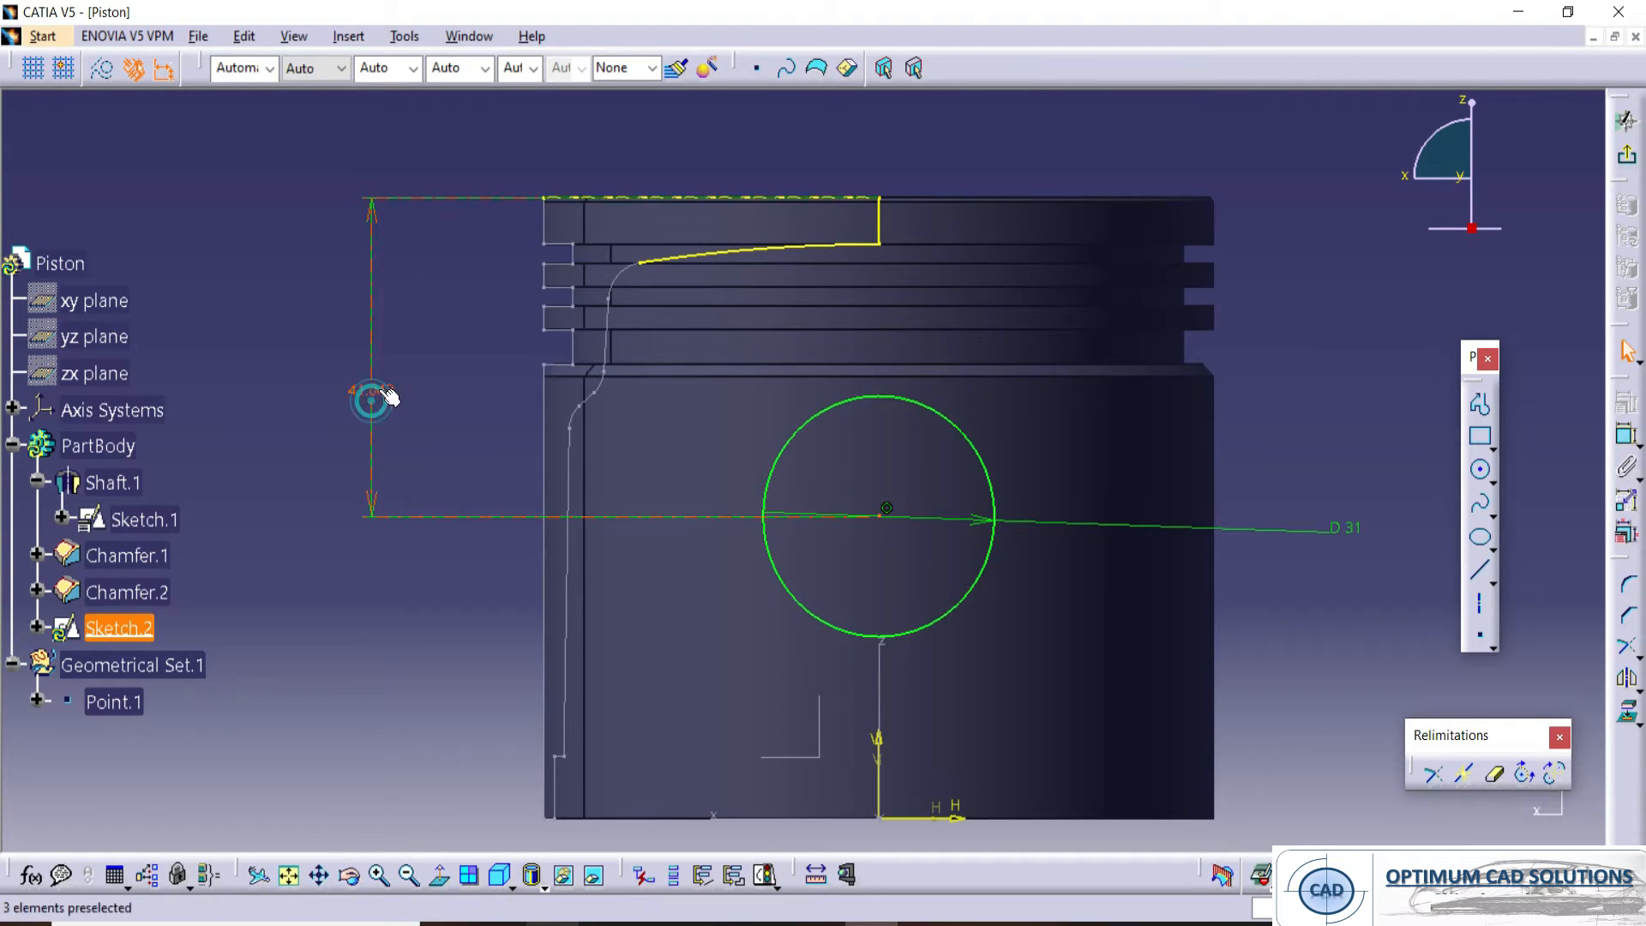
{"action": "double_click", "coordinate": [377, 390]}
{"action": "type", "text": "42"}
{"action": "key", "text": "Return"}
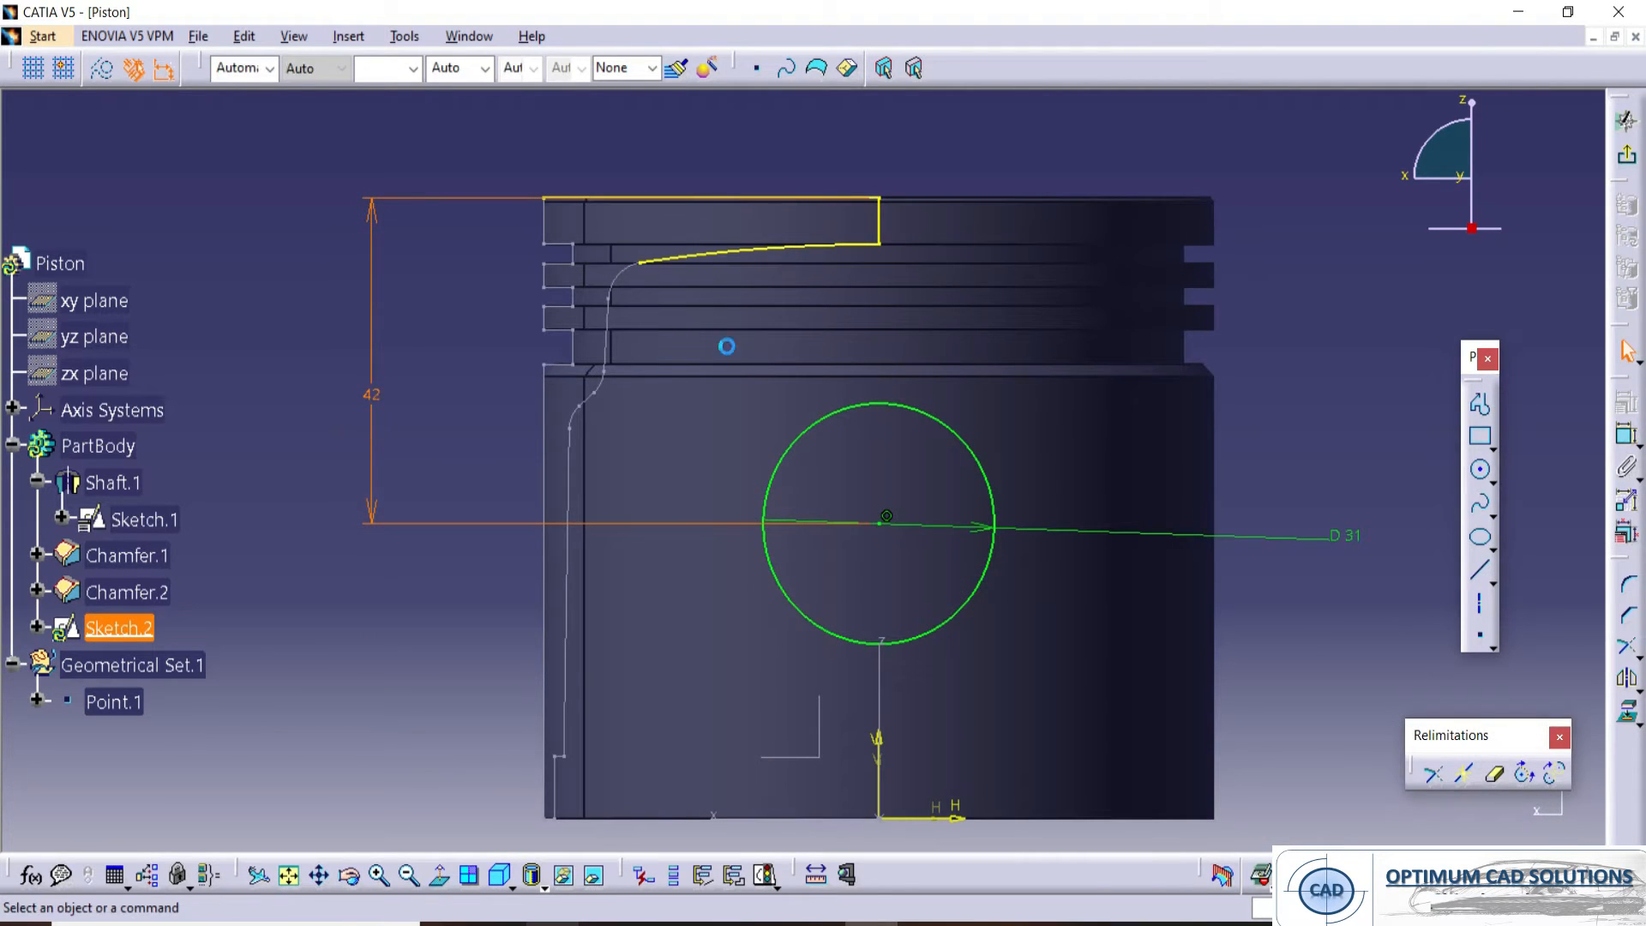
- Convert the projected crown line, inner arc and centre line into construction elements
{"action": "left_click", "coordinate": [841, 248]}
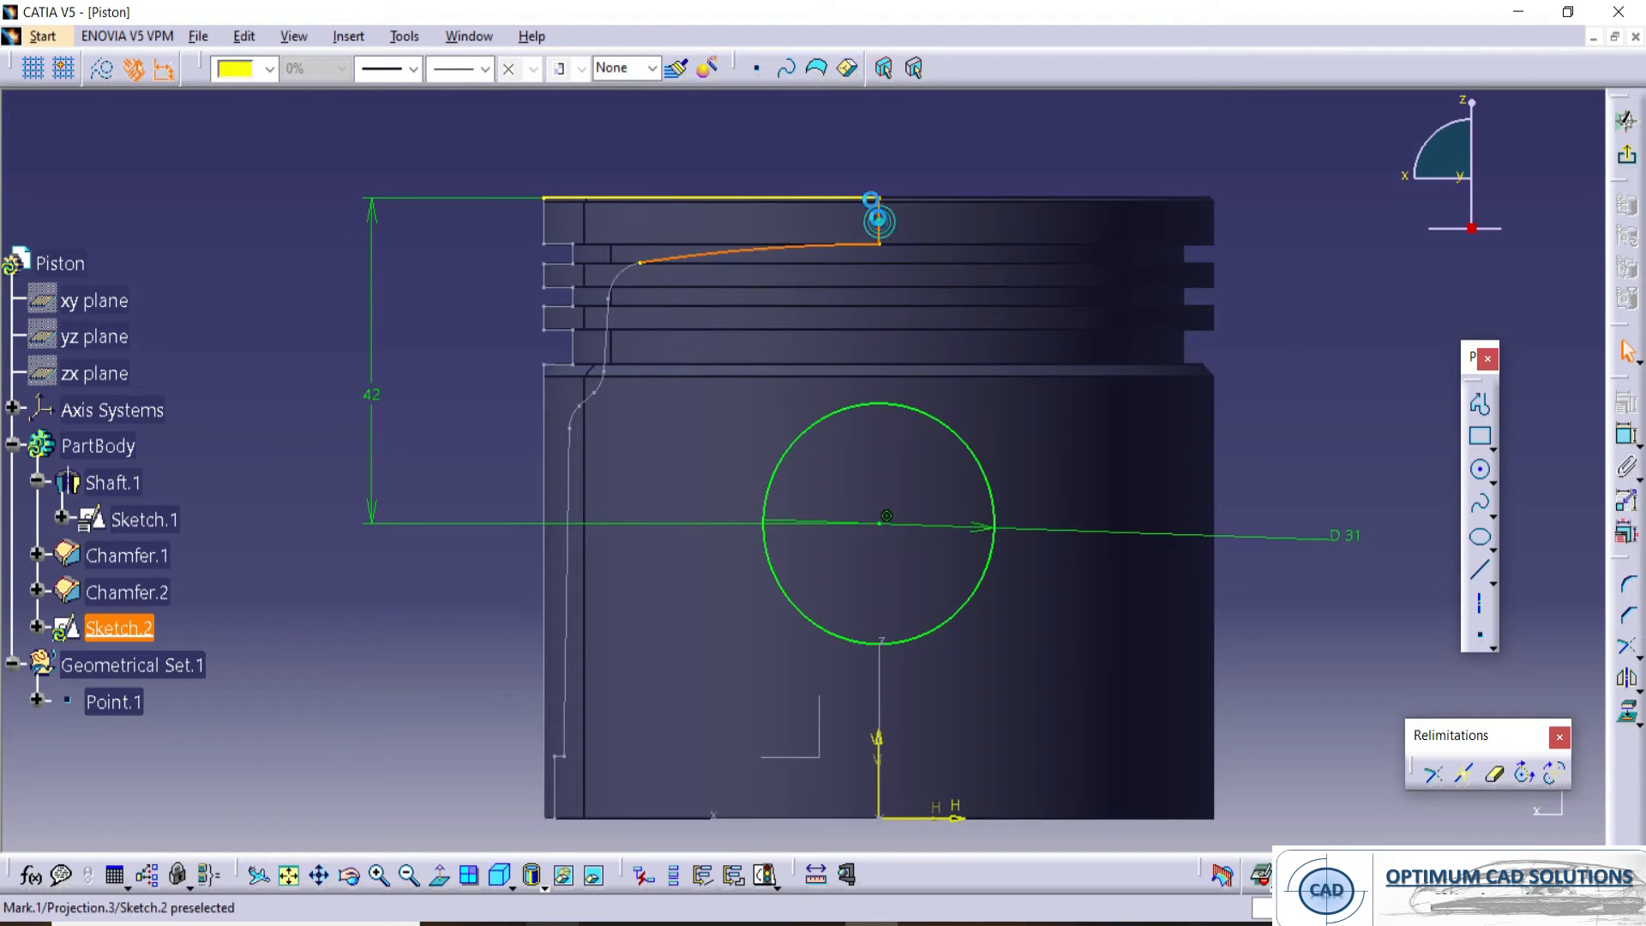
{"action": "left_click", "coordinate": [856, 199], "text": "ctrl"}
{"action": "left_click", "coordinate": [103, 69]}
{"action": "left_click", "coordinate": [124, 142]}
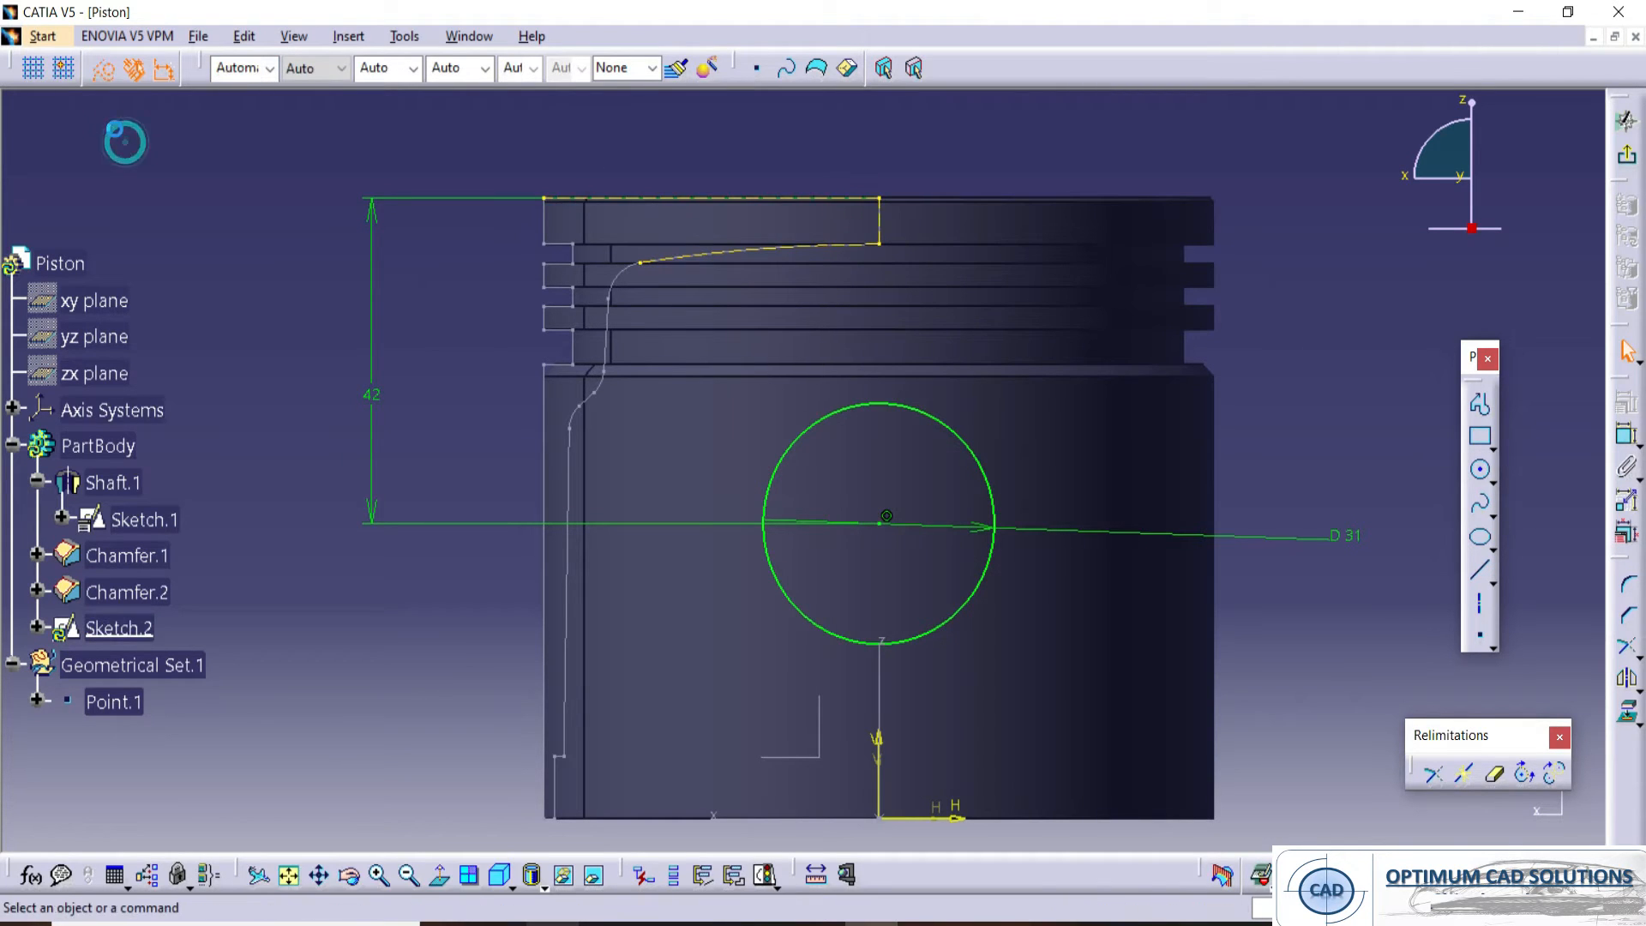
- Draw a rectangle about 7.6 by 33.3 mm from above the crown into the circle, with its sides symmetric about the vertical axis
{"action": "left_click", "coordinate": [1480, 436]}
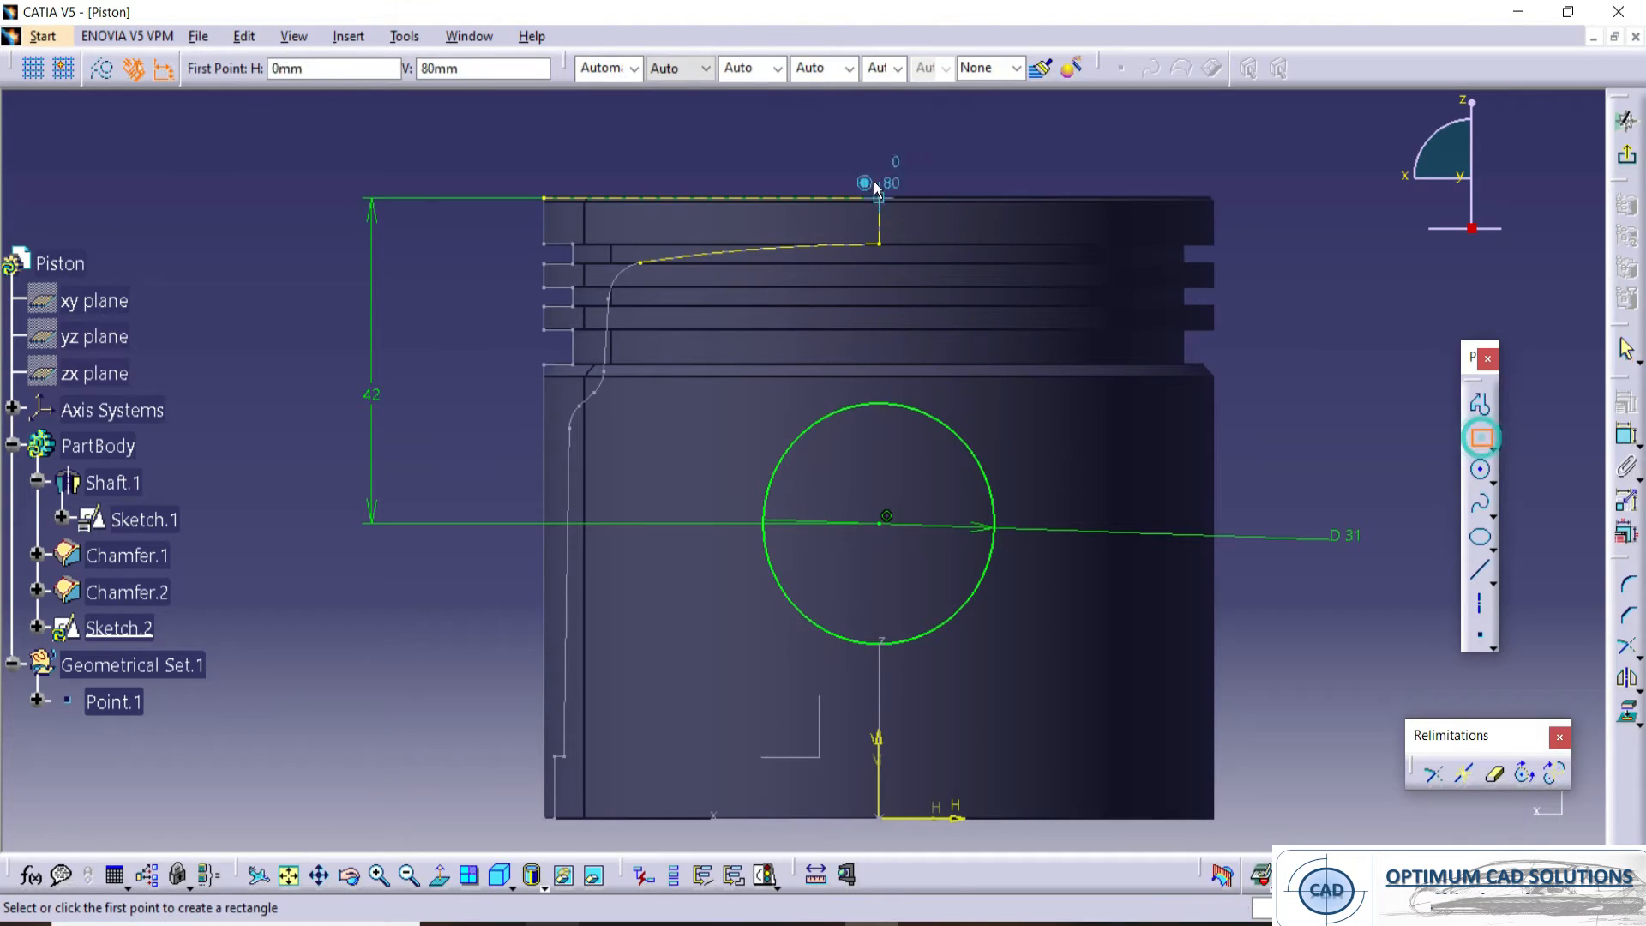
{"action": "left_click", "coordinate": [847, 162]}
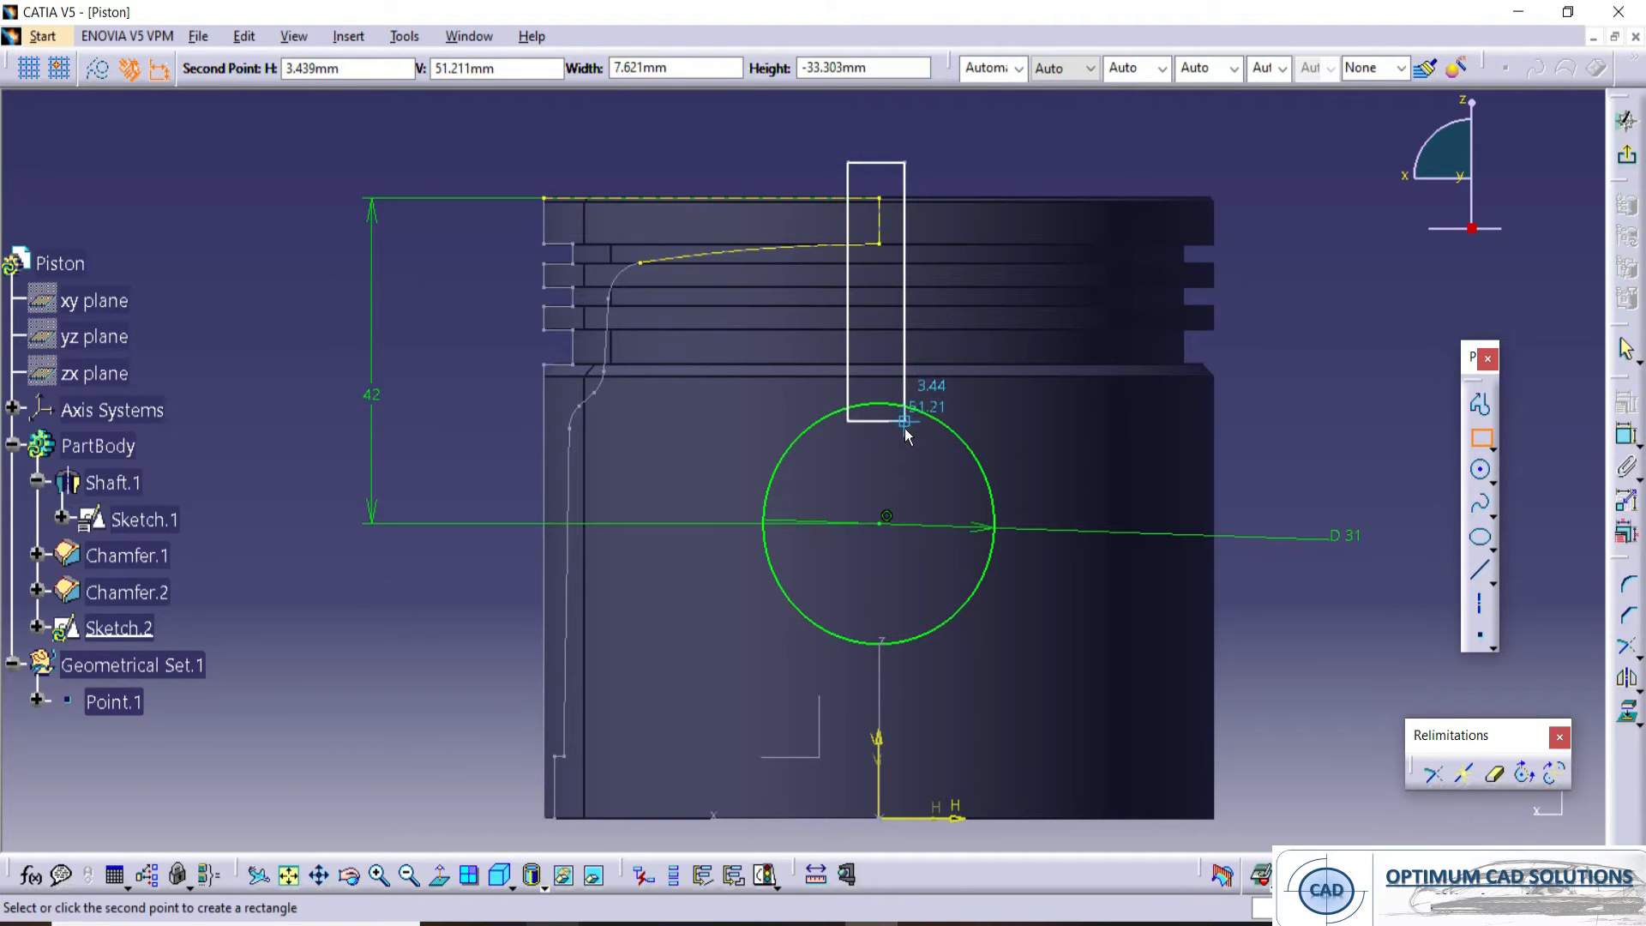
{"action": "left_click", "coordinate": [905, 421]}
{"action": "left_click", "coordinate": [1626, 435]}
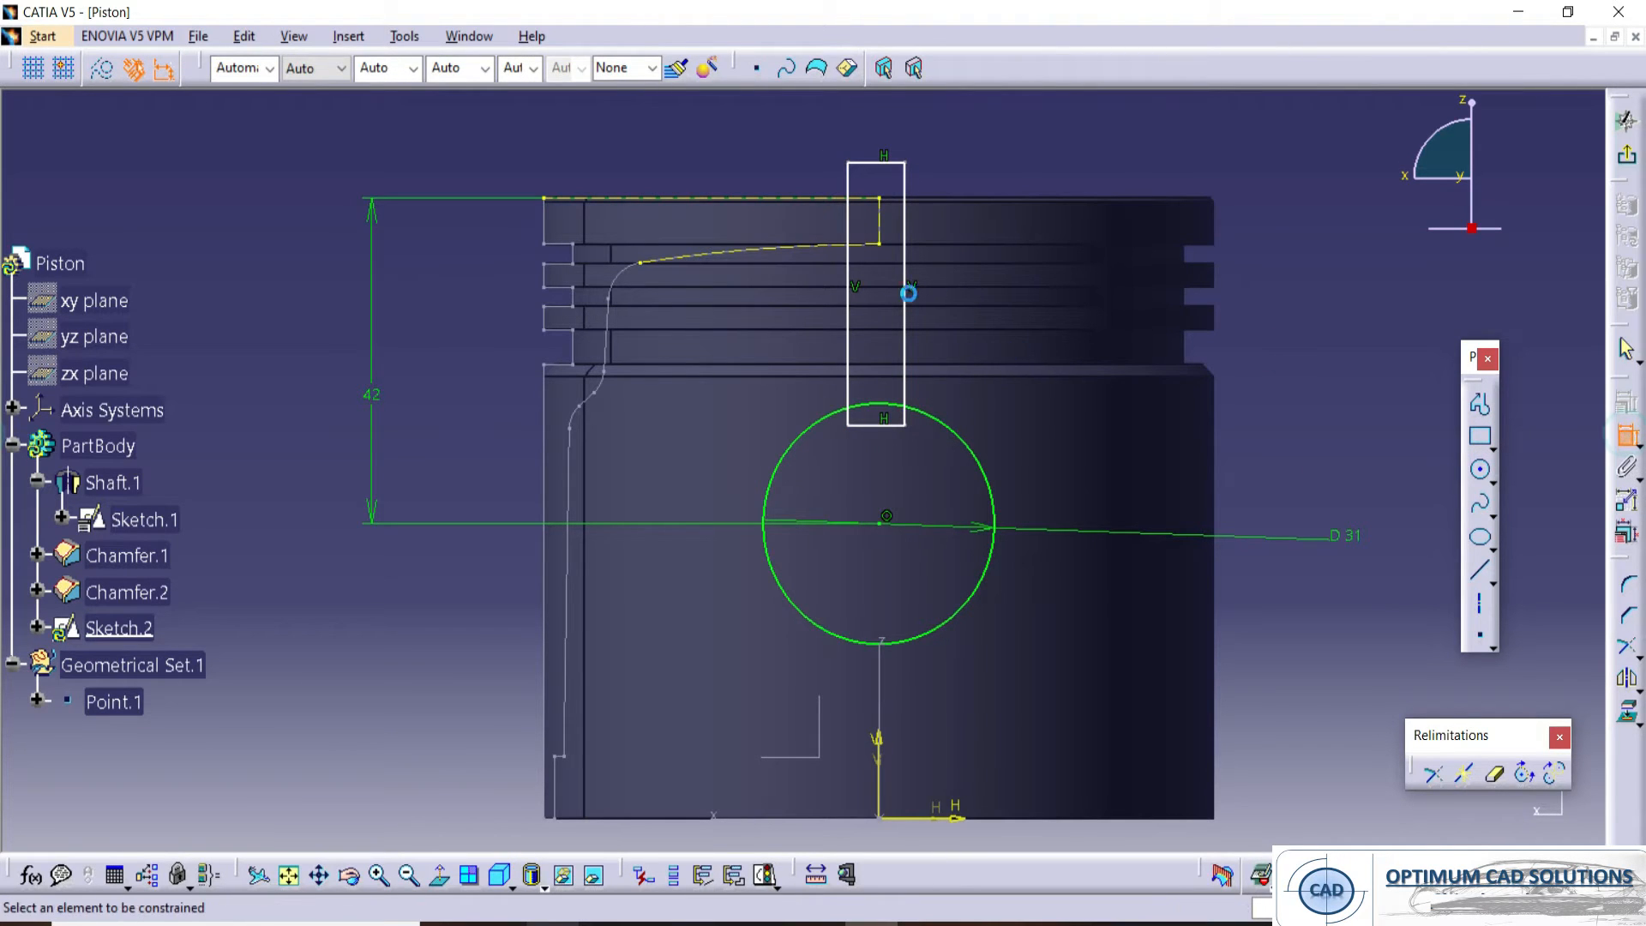
{"action": "left_click", "coordinate": [905, 261]}
{"action": "left_click", "coordinate": [847, 257]}
{"action": "right_click", "coordinate": [1175, 144]}
{"action": "left_click", "coordinate": [1235, 364]}
{"action": "left_click", "coordinate": [883, 743]}
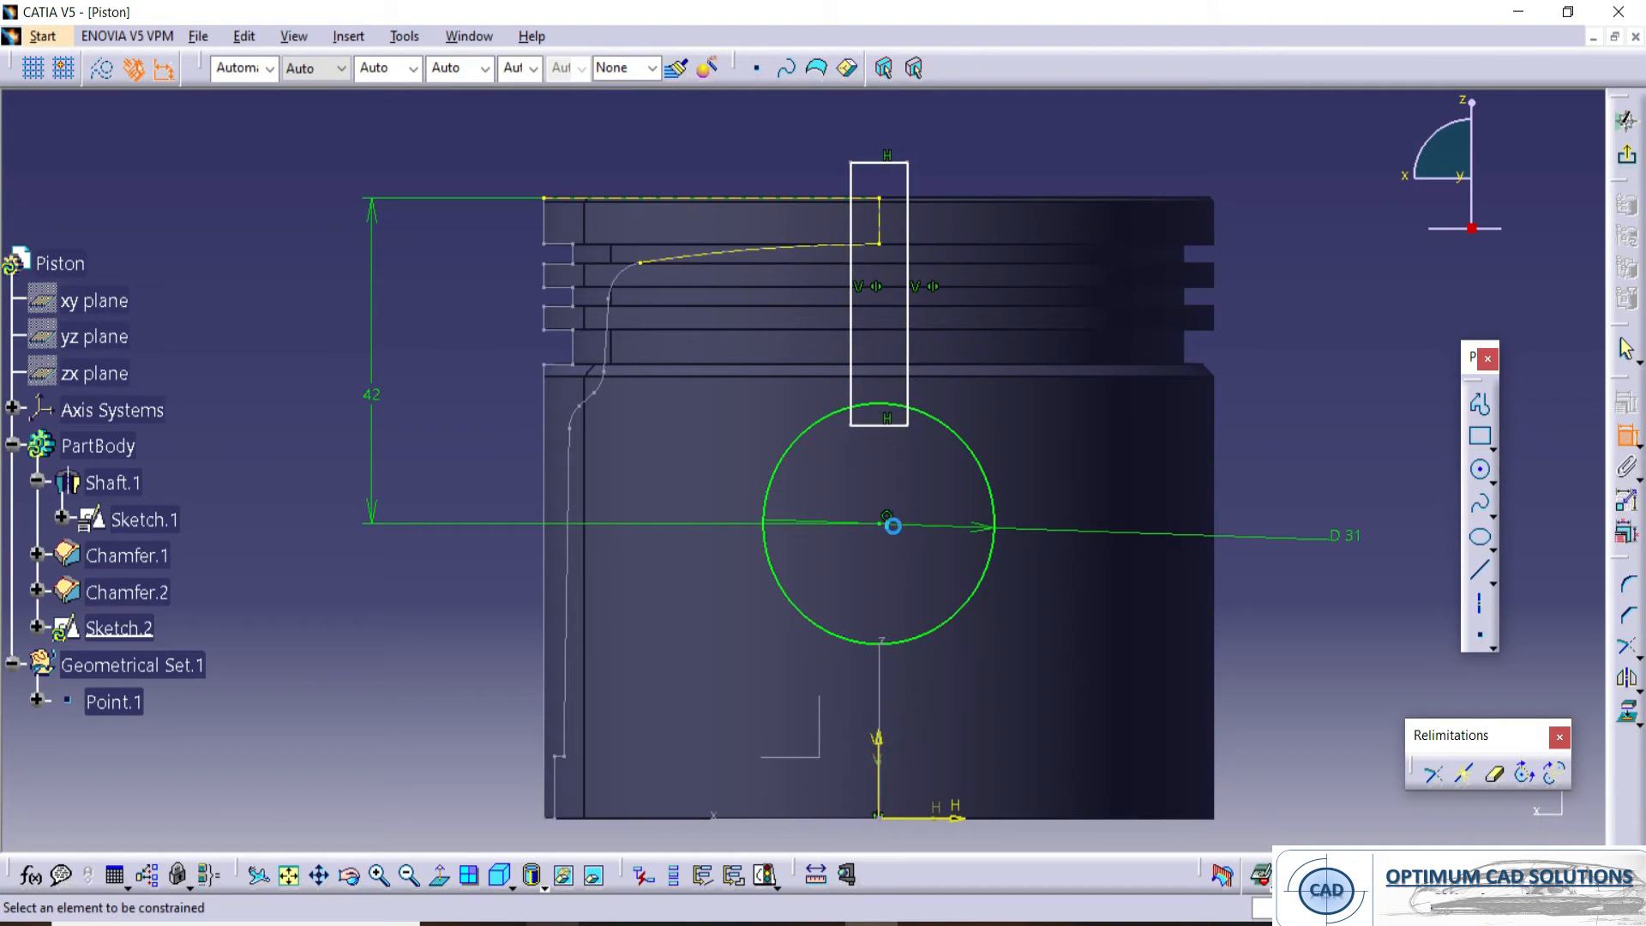
- Dimension the narrow rectangle's width as 5 mm
{"action": "left_click", "coordinate": [851, 382]}
{"action": "left_click", "coordinate": [908, 348]}
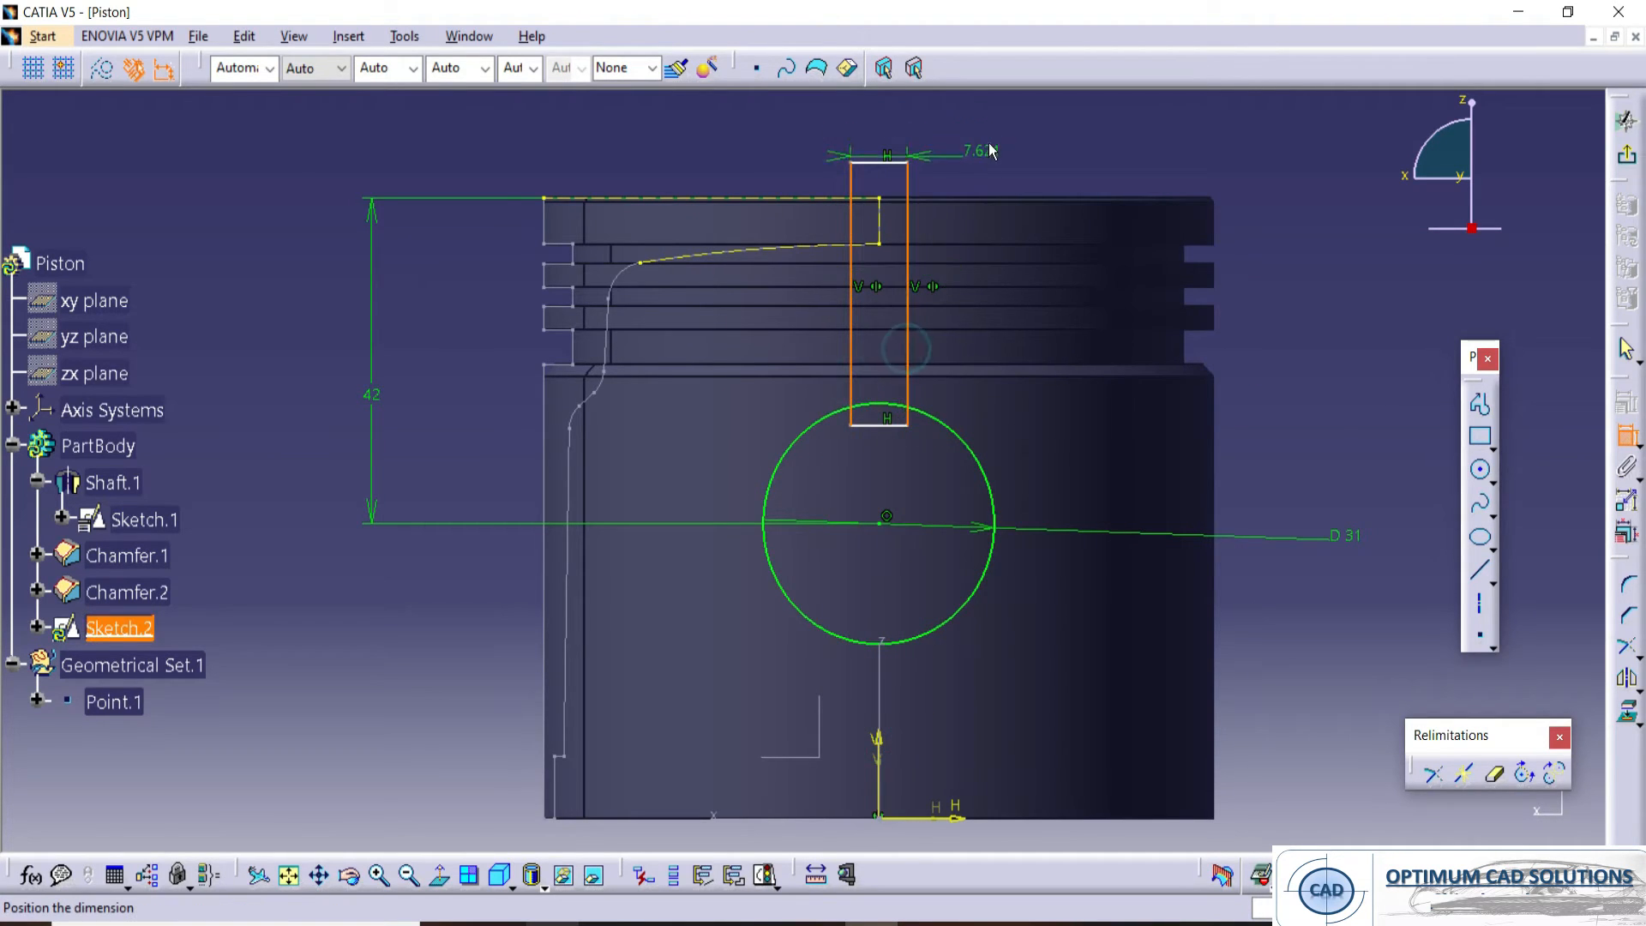
{"action": "left_click", "coordinate": [992, 128]}
{"action": "double_click", "coordinate": [991, 128]}
{"action": "type", "text": "5"}
{"action": "key", "text": "Return"}
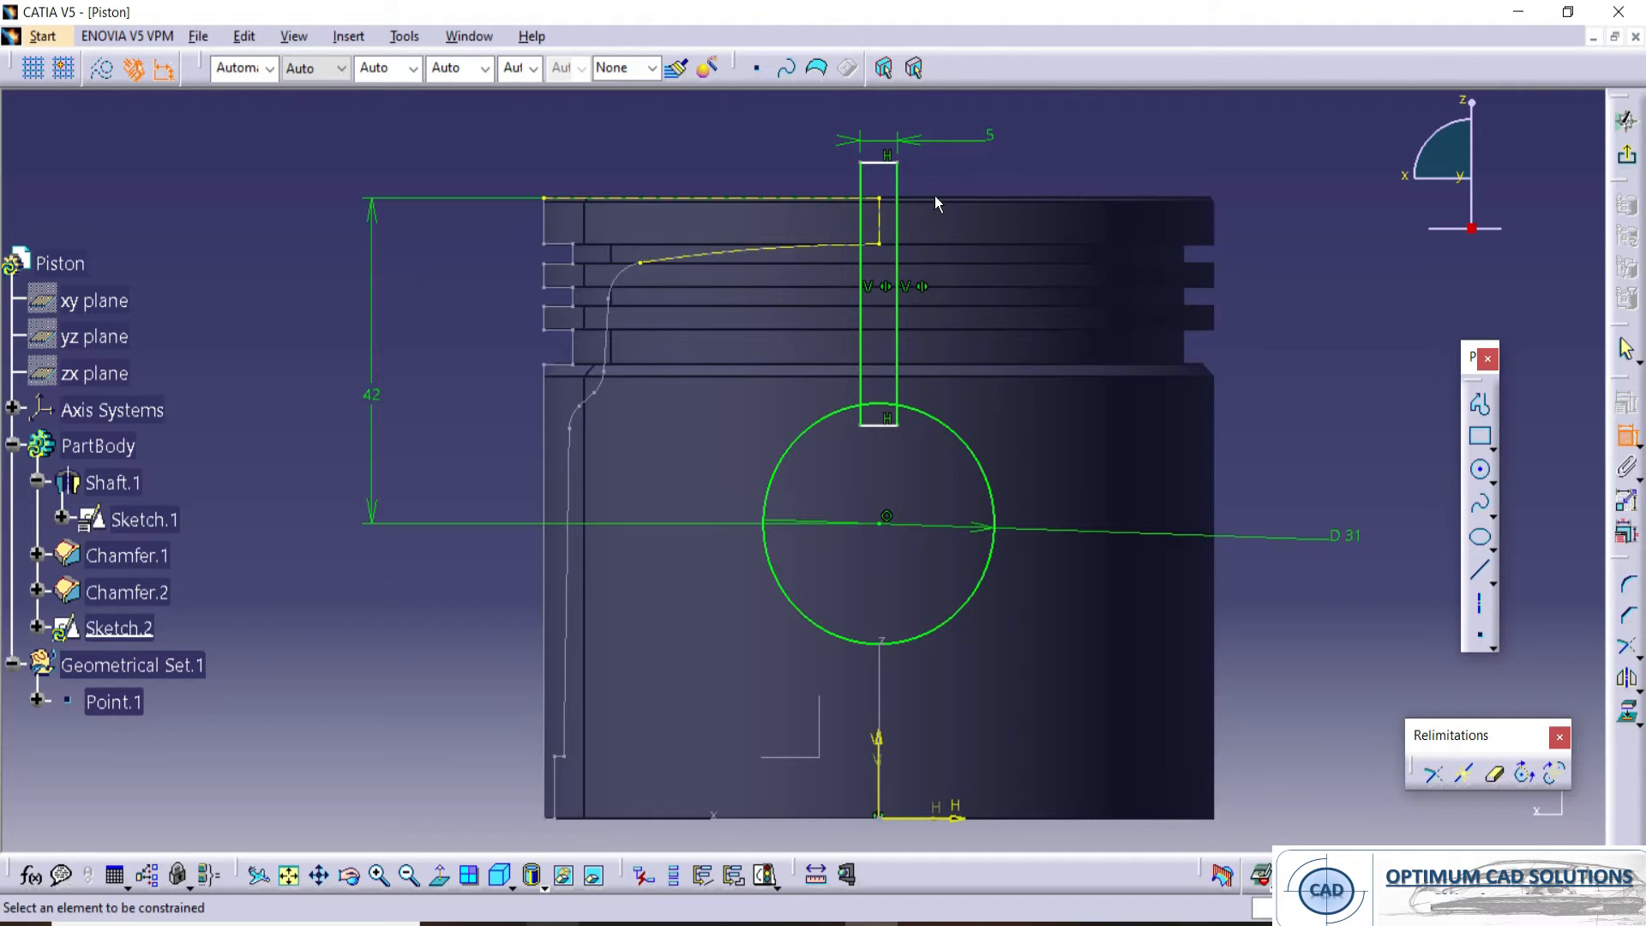
- Make the rectangle's top edge coincident with the projected crown line
{"action": "left_click", "coordinate": [859, 168]}
{"action": "right_click", "coordinate": [779, 205]}
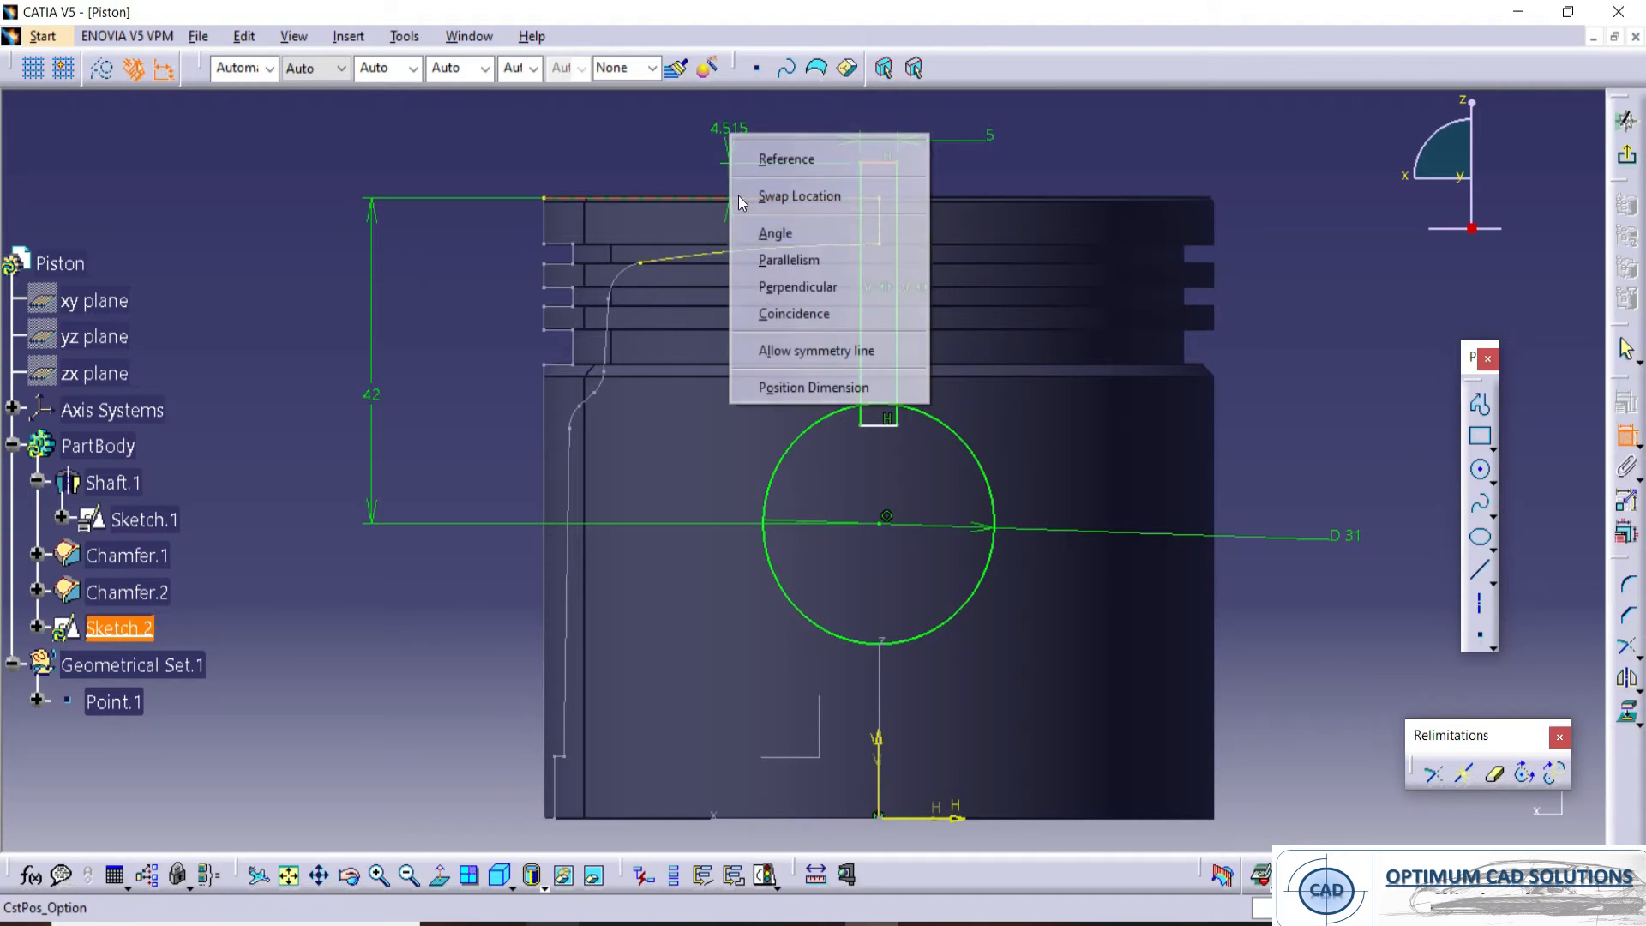
{"action": "left_click", "coordinate": [776, 311]}
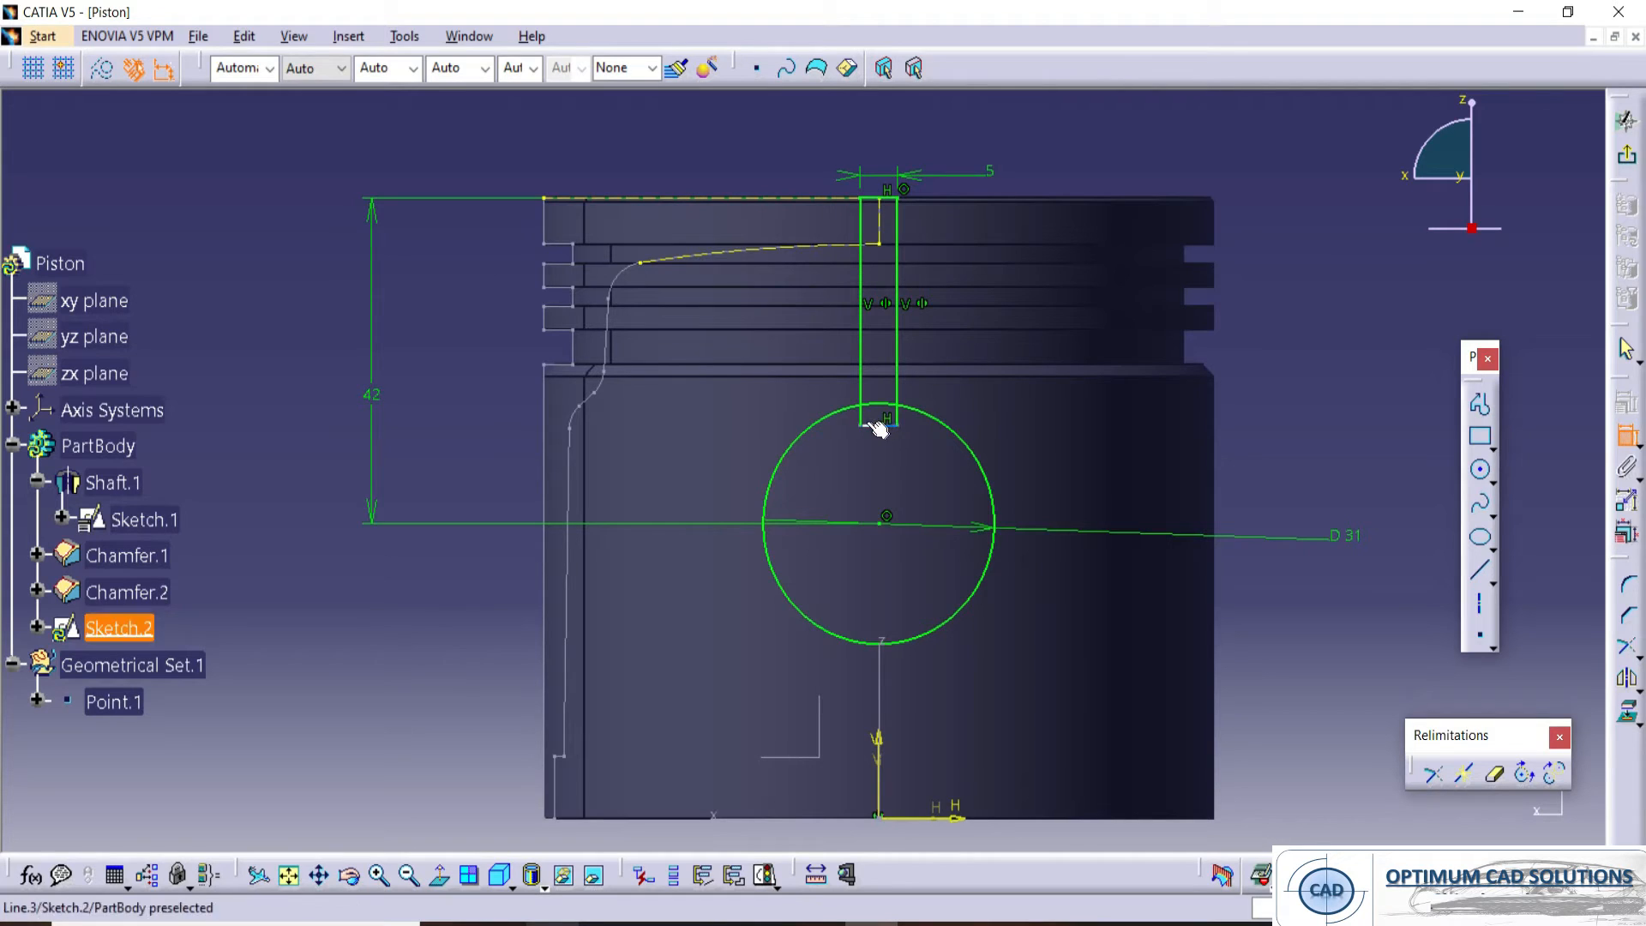
- Check the web radius in the PDF drawing and round the rectangle's left side into the circle with a 7 mm corner
{"action": "left_click", "coordinate": [1630, 590]}
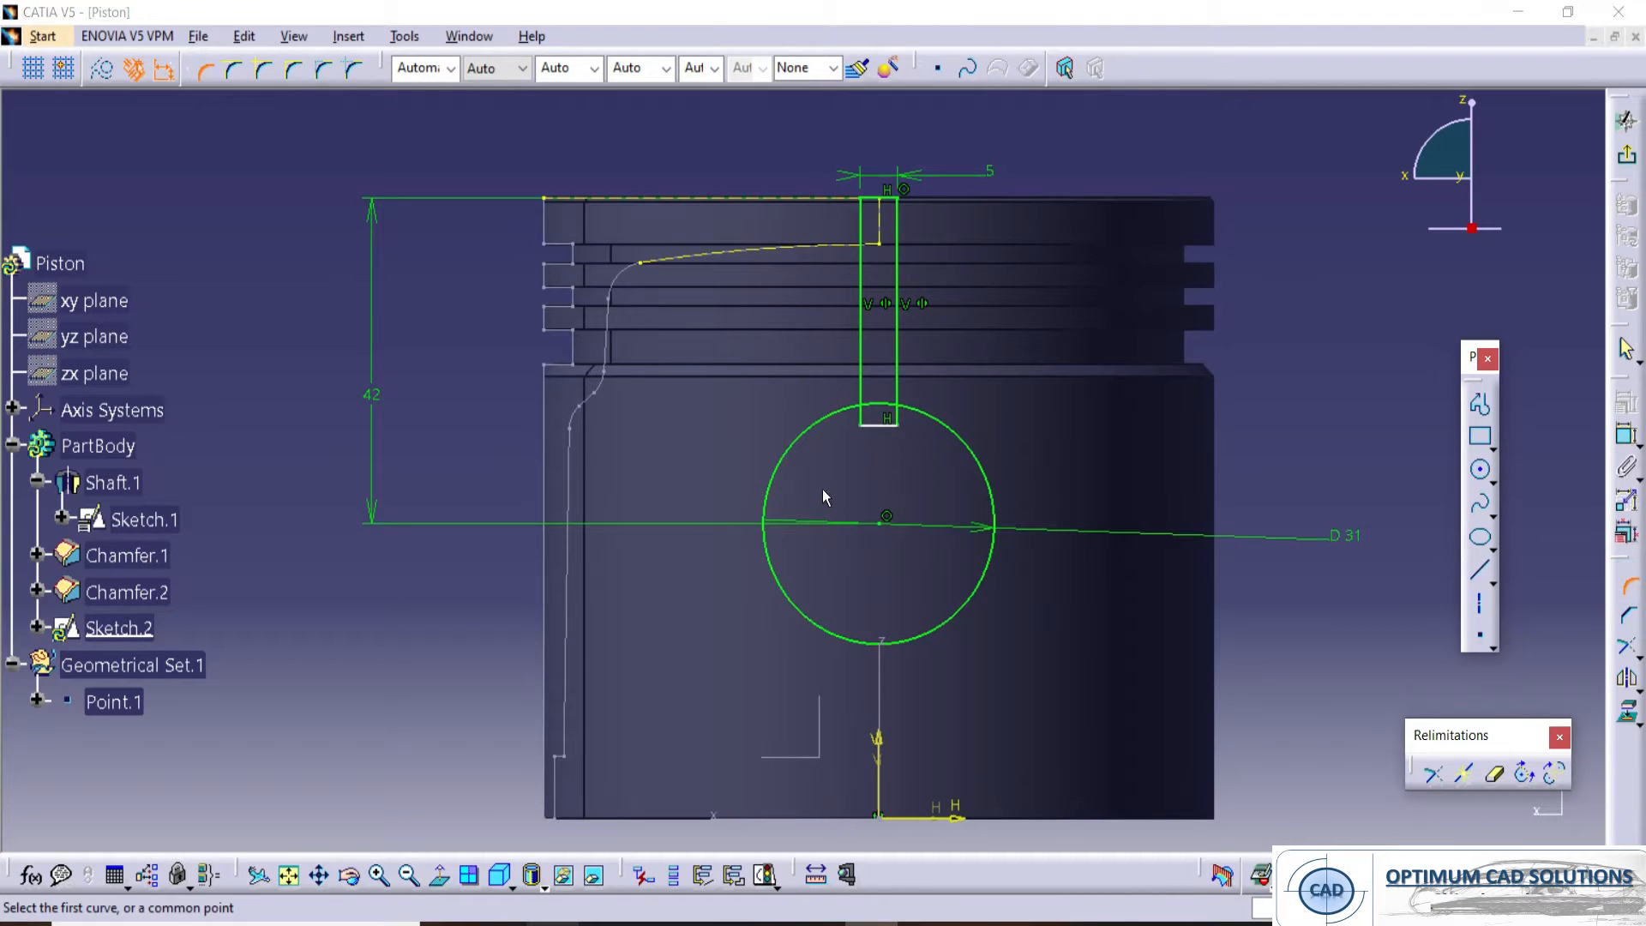
{"action": "key", "text": "alt+Tab"}
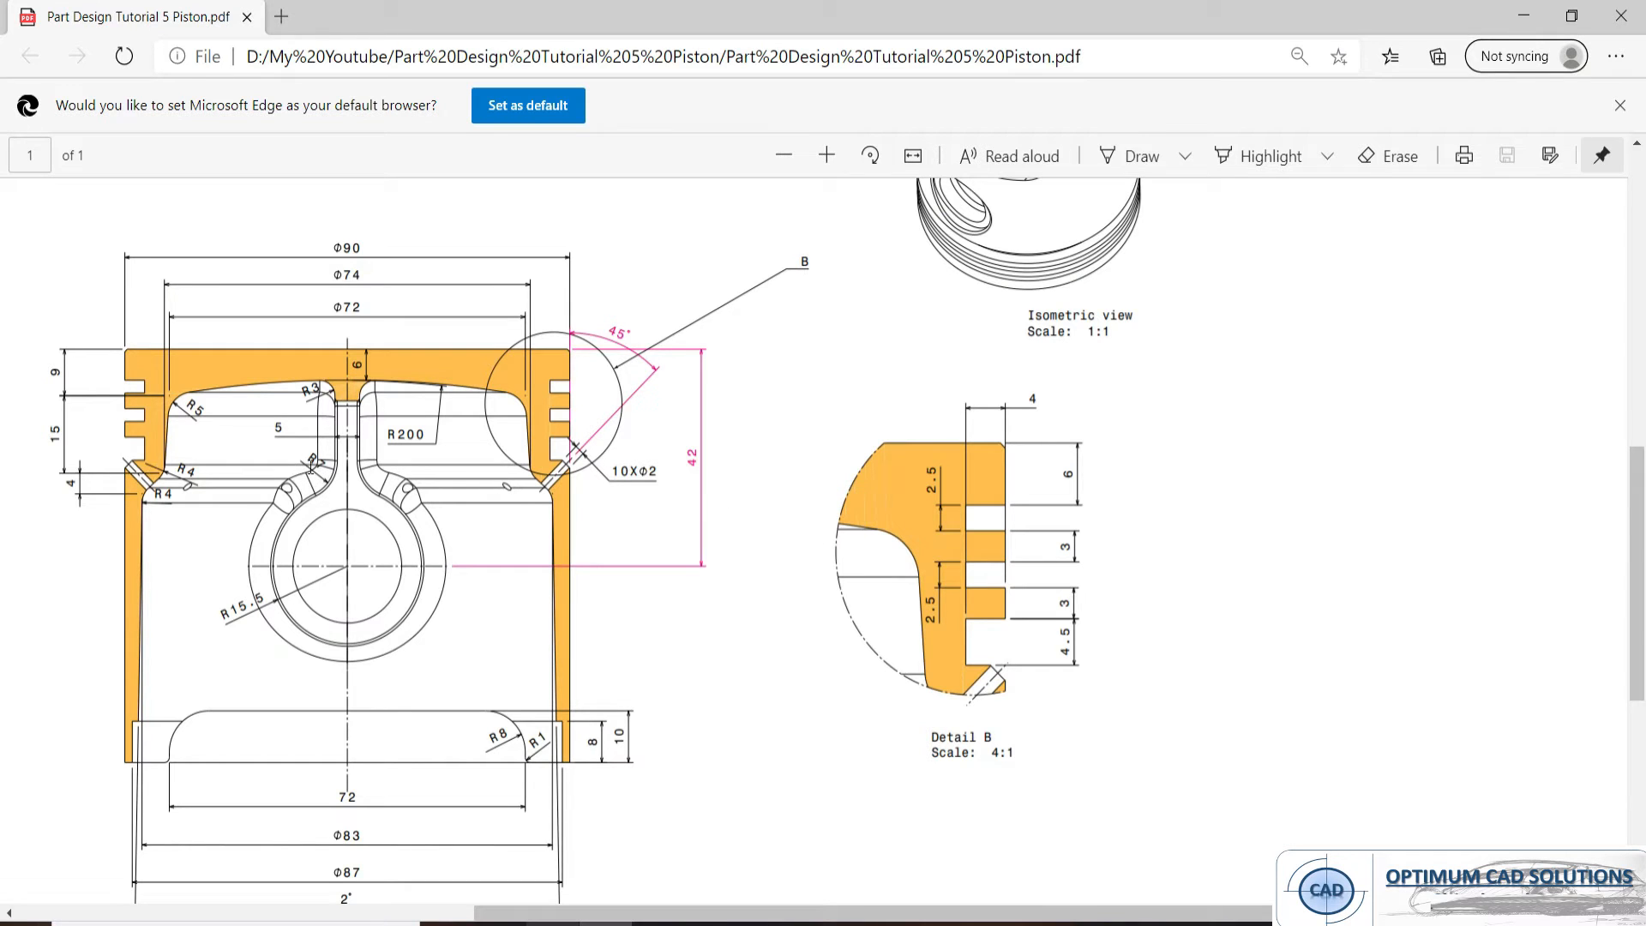
{"action": "key", "text": "alt+Tab"}
{"action": "left_click", "coordinate": [843, 425]}
{"action": "left_click", "coordinate": [860, 376]}
{"action": "left_click", "coordinate": [844, 397]}
{"action": "double_click", "coordinate": [832, 384]}
{"action": "type", "text": "7"}
{"action": "key", "text": "Return"}
{"action": "left_click", "coordinate": [897, 390]}
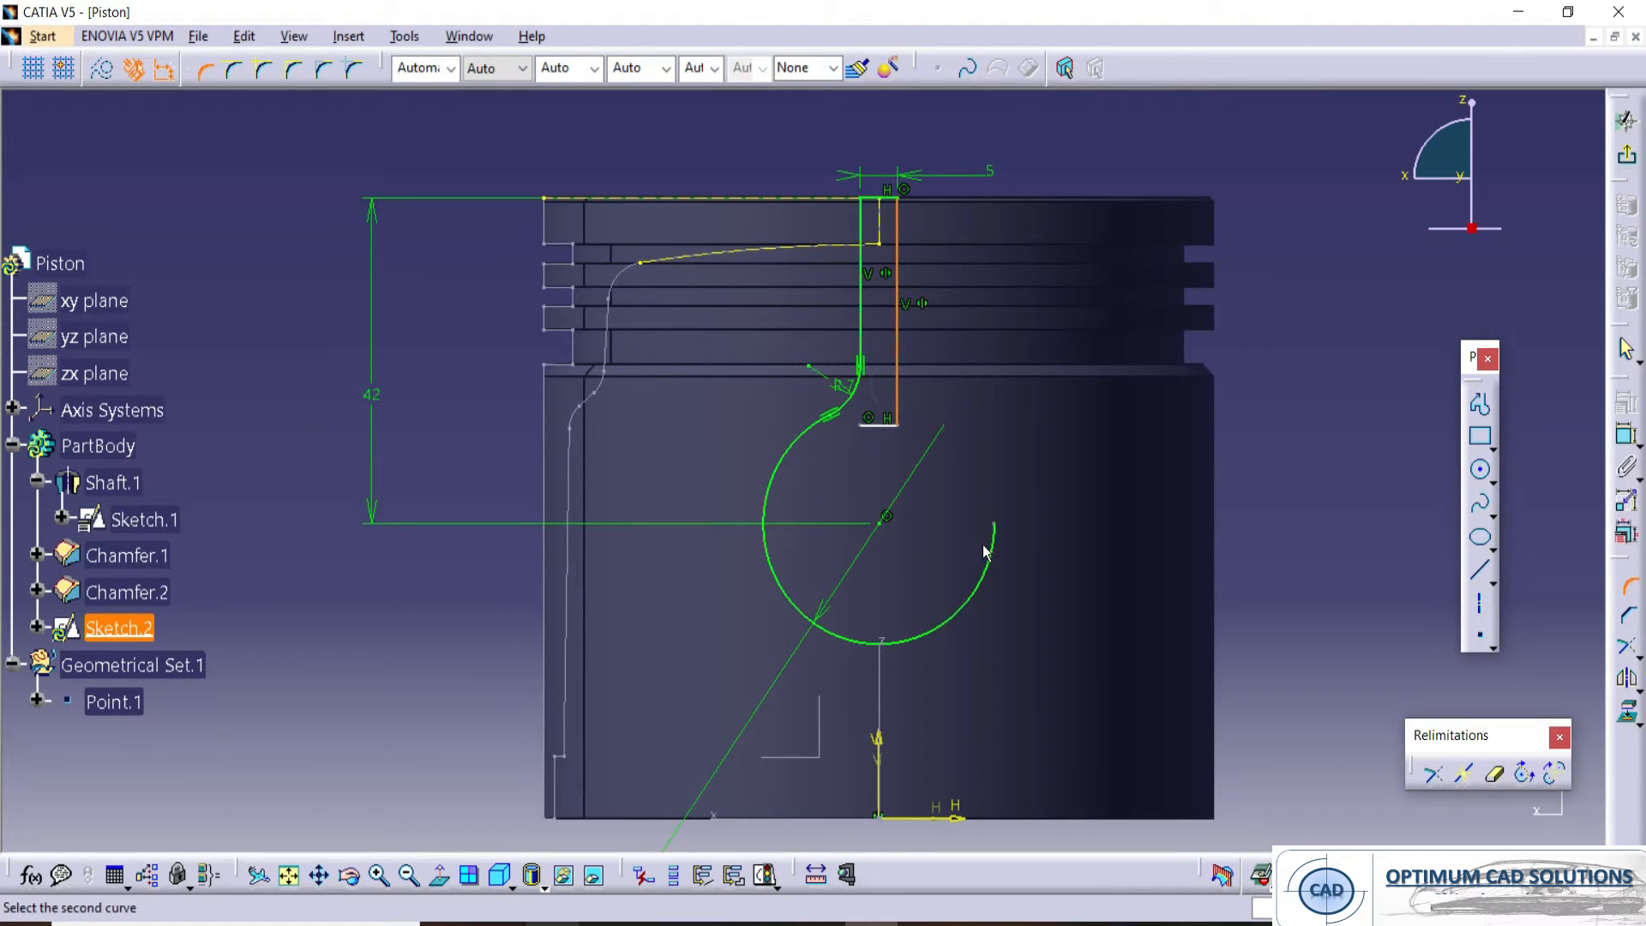
{"action": "left_click", "coordinate": [990, 538]}
{"action": "left_click", "coordinate": [906, 409]}
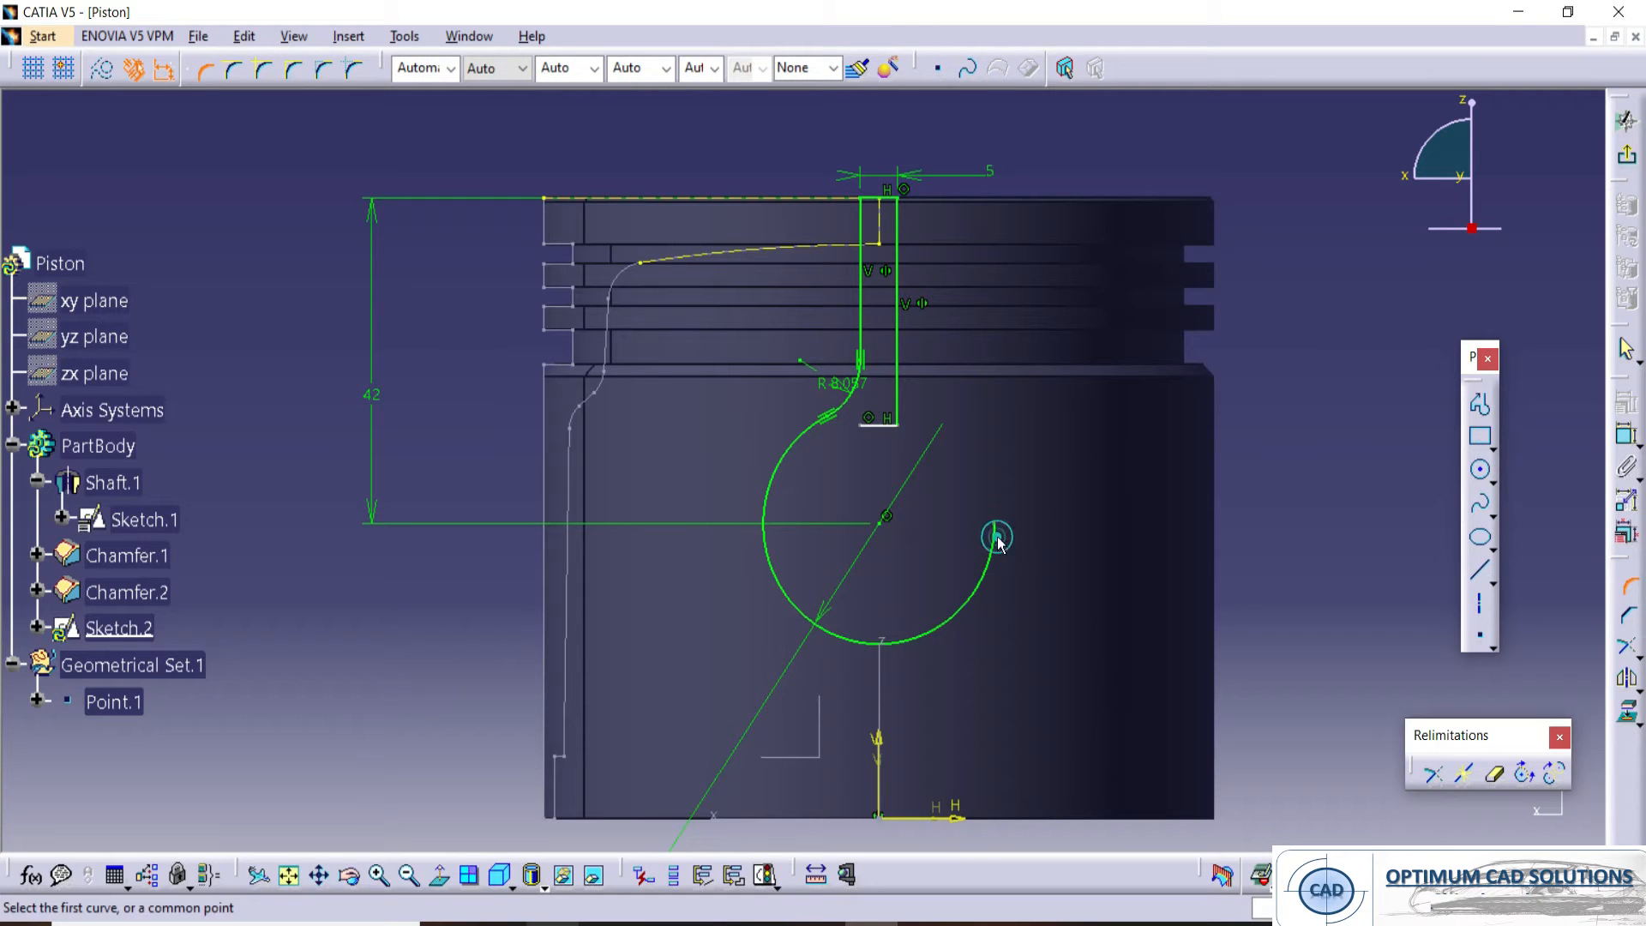
- Round the junction between the rectangle's right side and the circle with a 7 mm corner
{"action": "left_click", "coordinate": [997, 538]}
{"action": "left_click", "coordinate": [897, 396]}
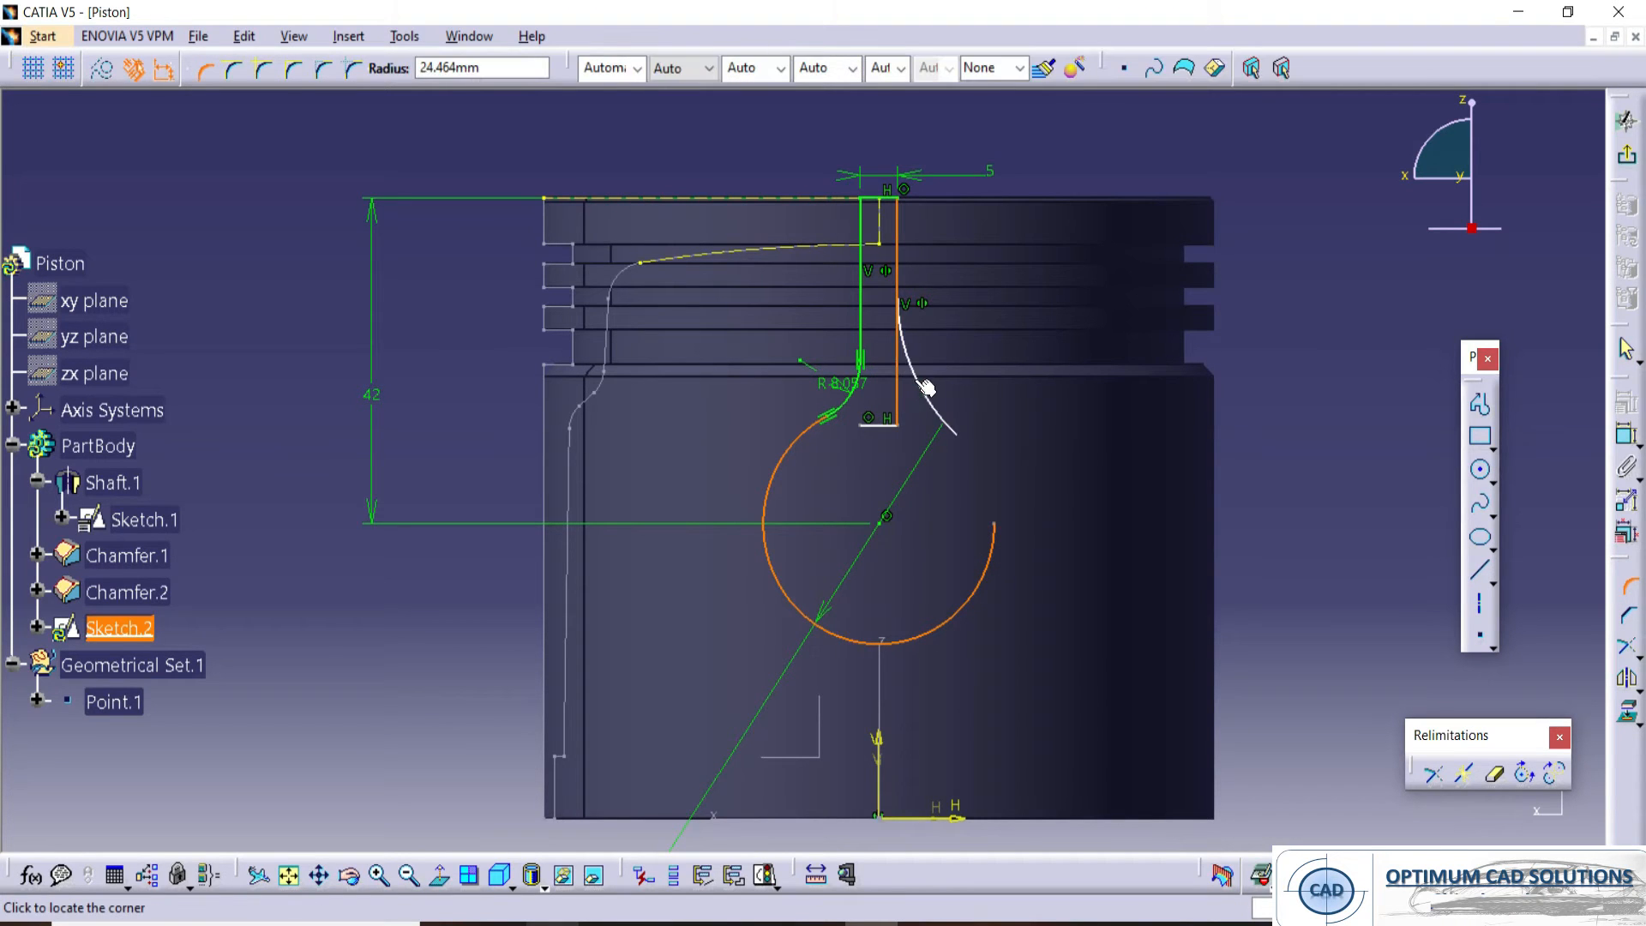
{"action": "left_click", "coordinate": [925, 385]}
{"action": "double_click", "coordinate": [934, 362]}
{"action": "type", "text": "7"}
{"action": "key", "text": "Return"}
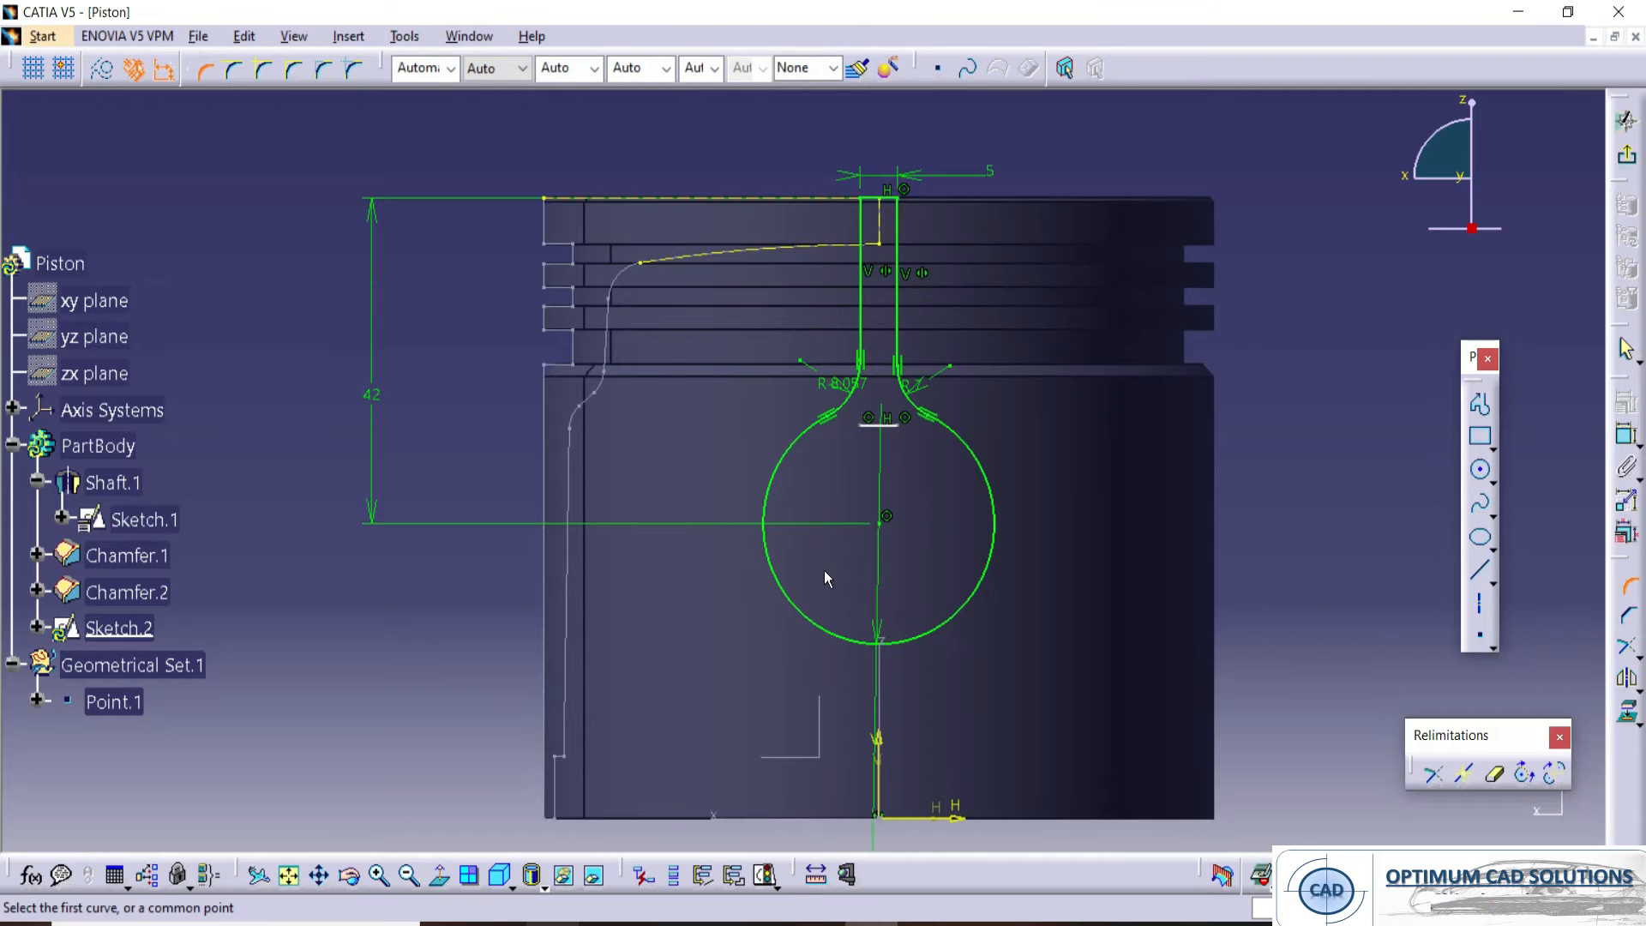
- End the Corner command and leave the sketch to return to the 3D part
{"action": "key", "text": "Escape"}
{"action": "middle_click_drag", "start_coordinate": [771, 459], "coordinate": [788, 461]}
{"action": "left_click", "coordinate": [789, 461]}
{"action": "left_click", "coordinate": [1626, 120]}
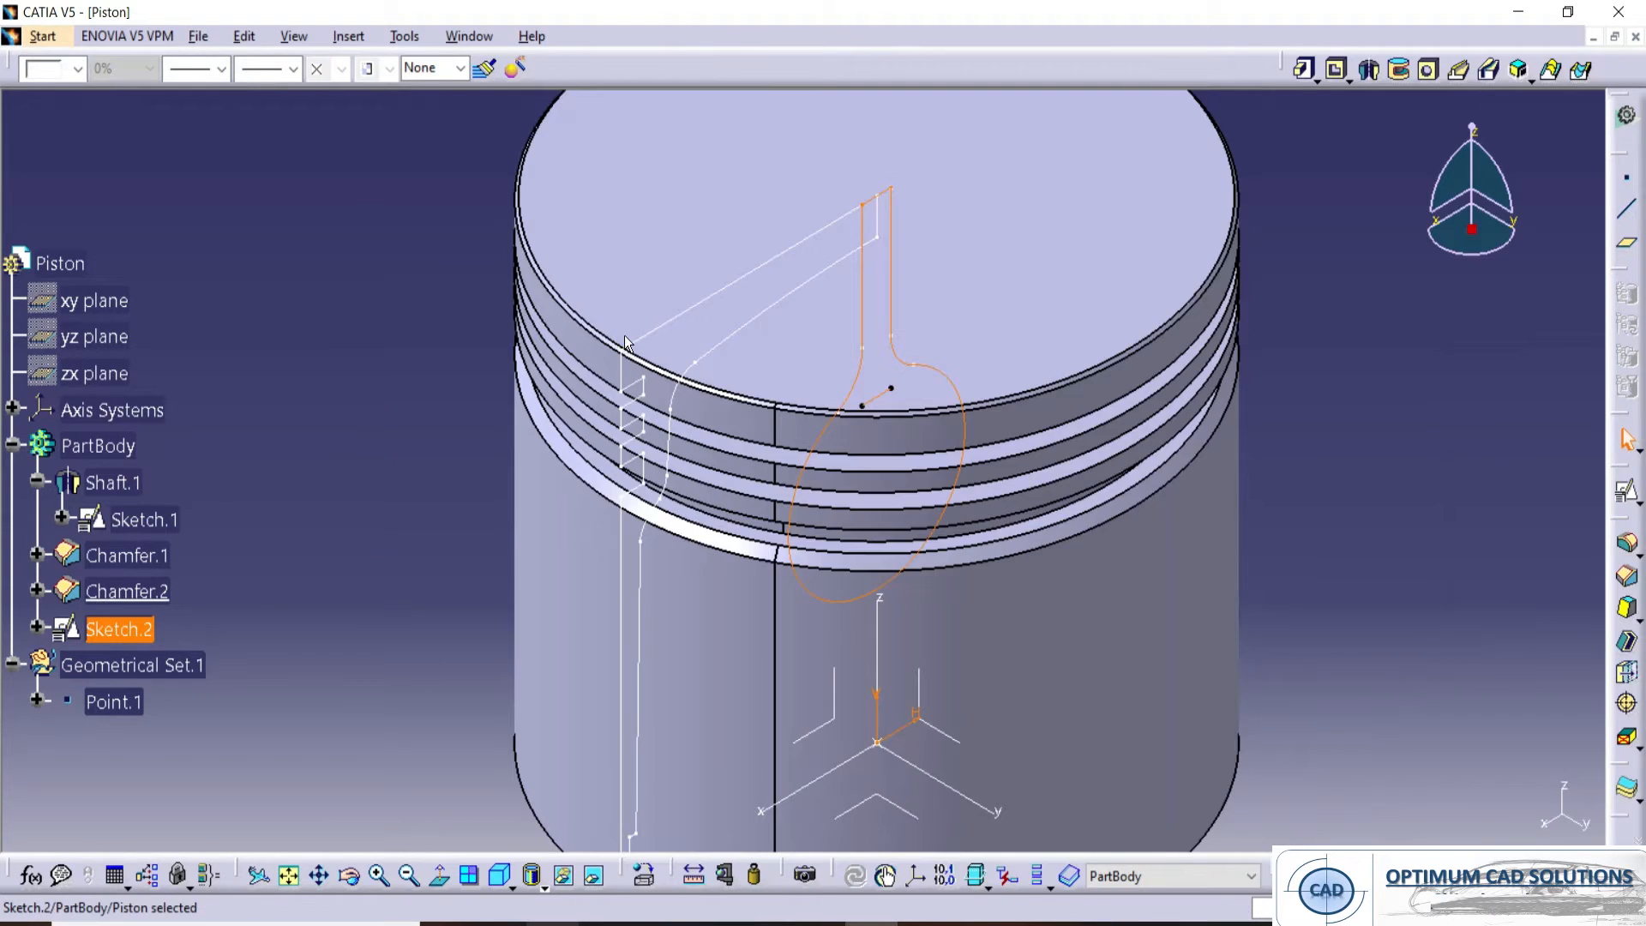
- Check Sketch.2 and pad it with both the first and second limits set to Up to next
{"action": "double_click", "coordinate": [866, 403]}
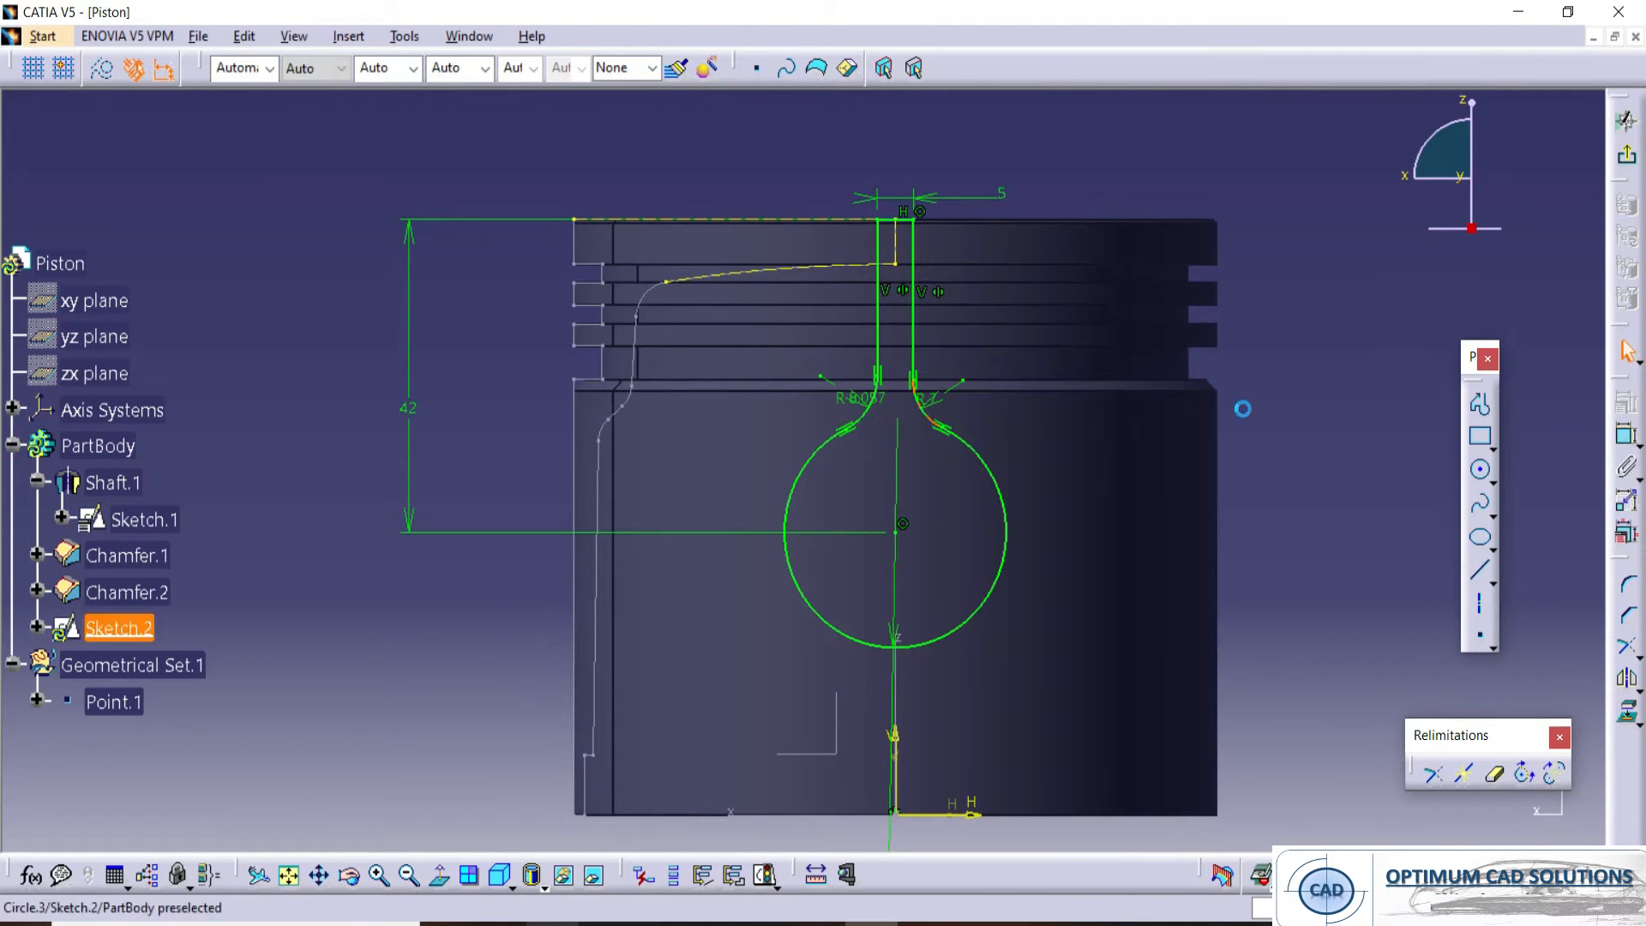
{"action": "left_click", "coordinate": [1626, 153]}
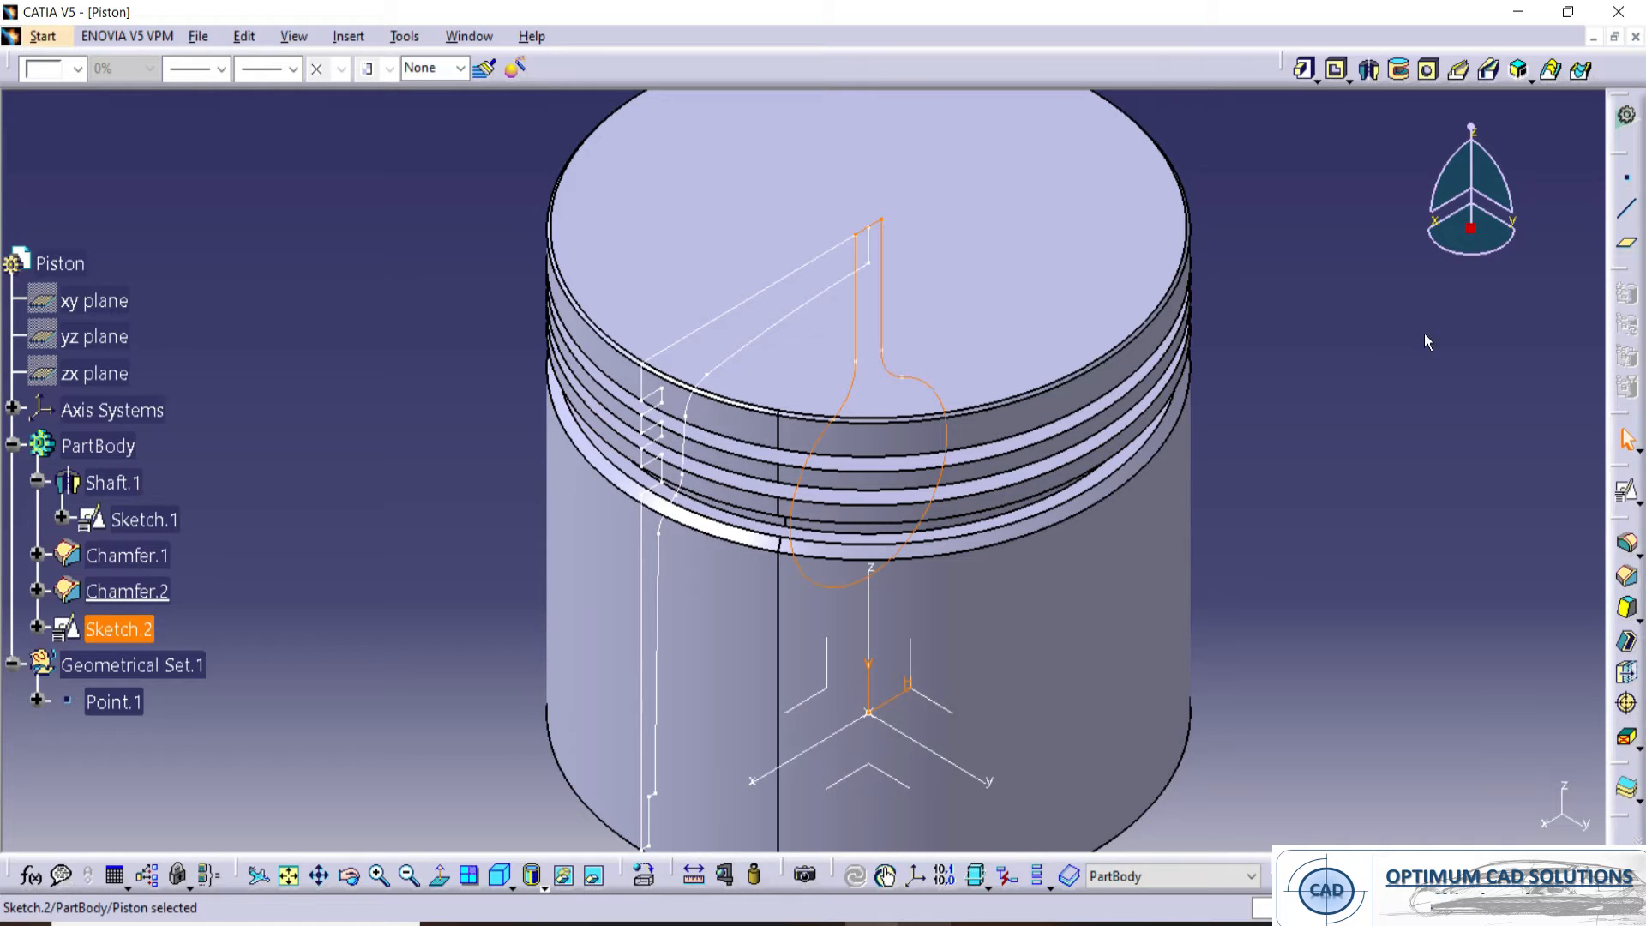
{"action": "left_click", "coordinate": [1327, 251]}
{"action": "left_click", "coordinate": [1304, 69]}
{"action": "left_click", "coordinate": [911, 388]}
{"action": "left_click", "coordinate": [1440, 524]}
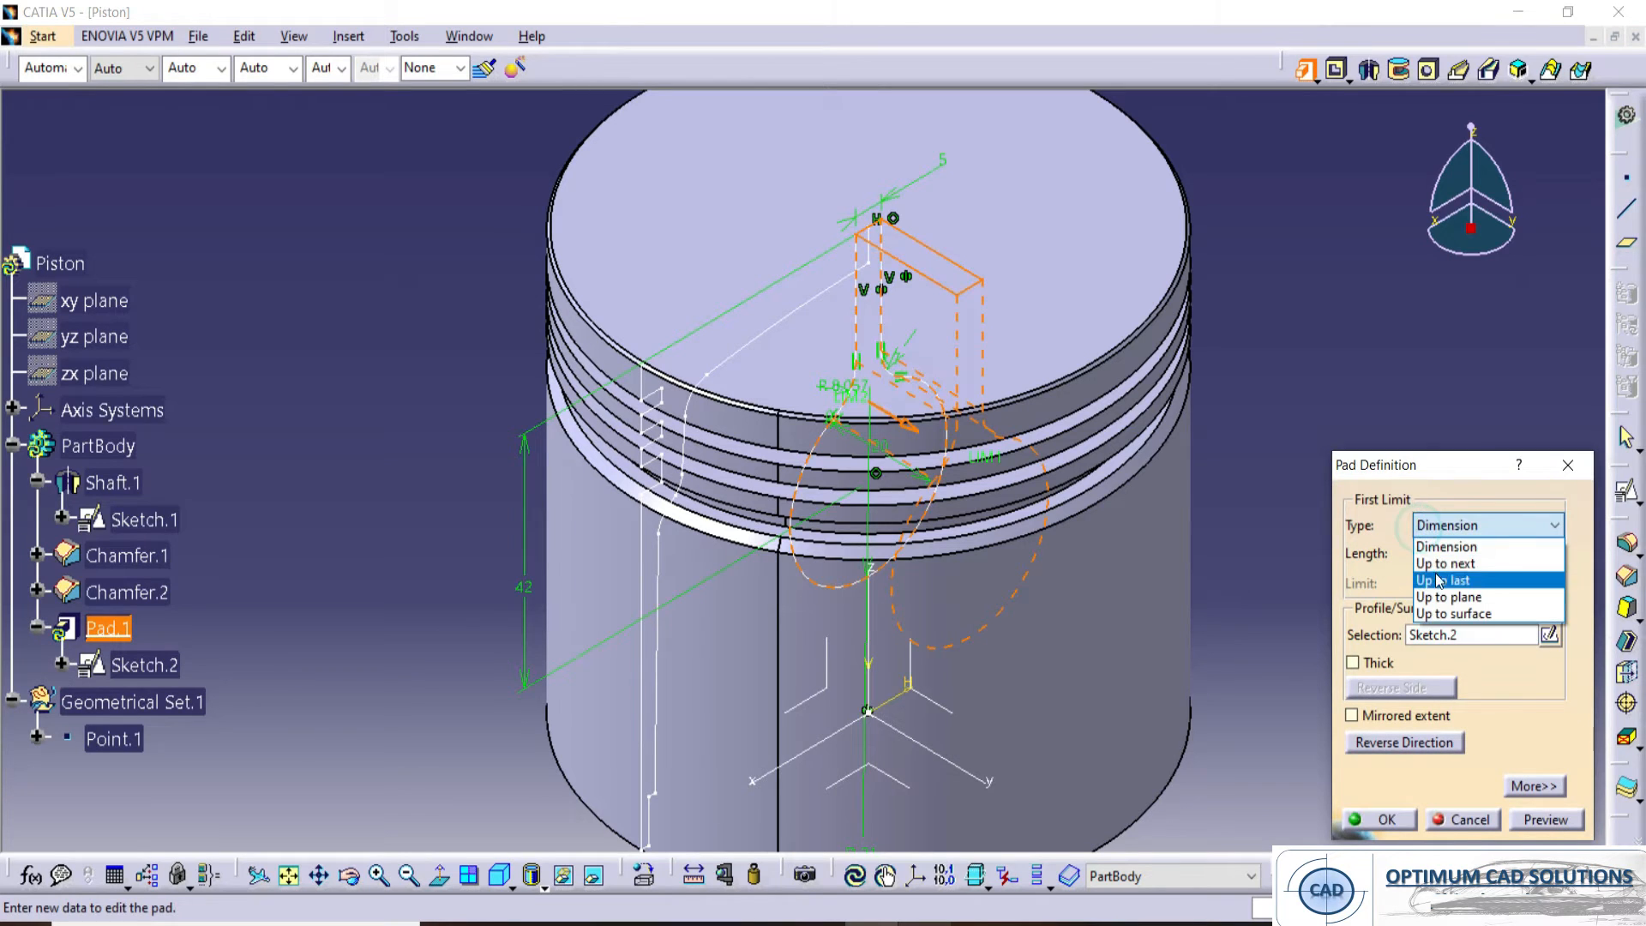
{"action": "left_click", "coordinate": [1446, 564]}
{"action": "middle_click_drag", "start_coordinate": [968, 523], "coordinate": [930, 501]}
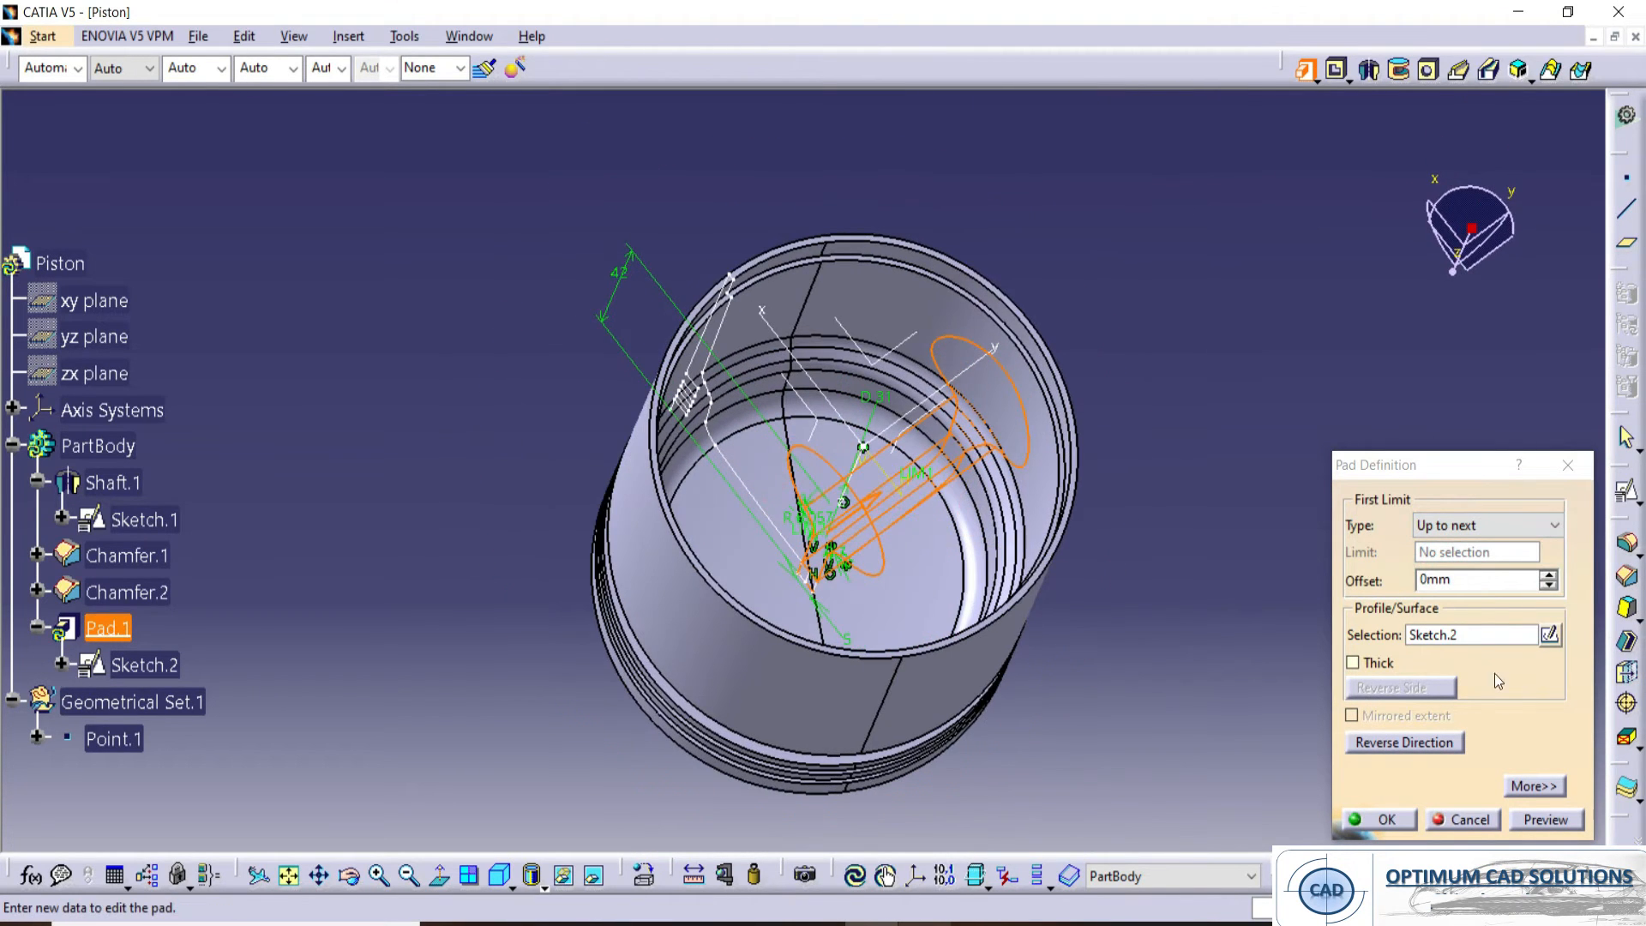
{"action": "left_click", "coordinate": [1526, 787]}
{"action": "left_click", "coordinate": [1483, 524]}
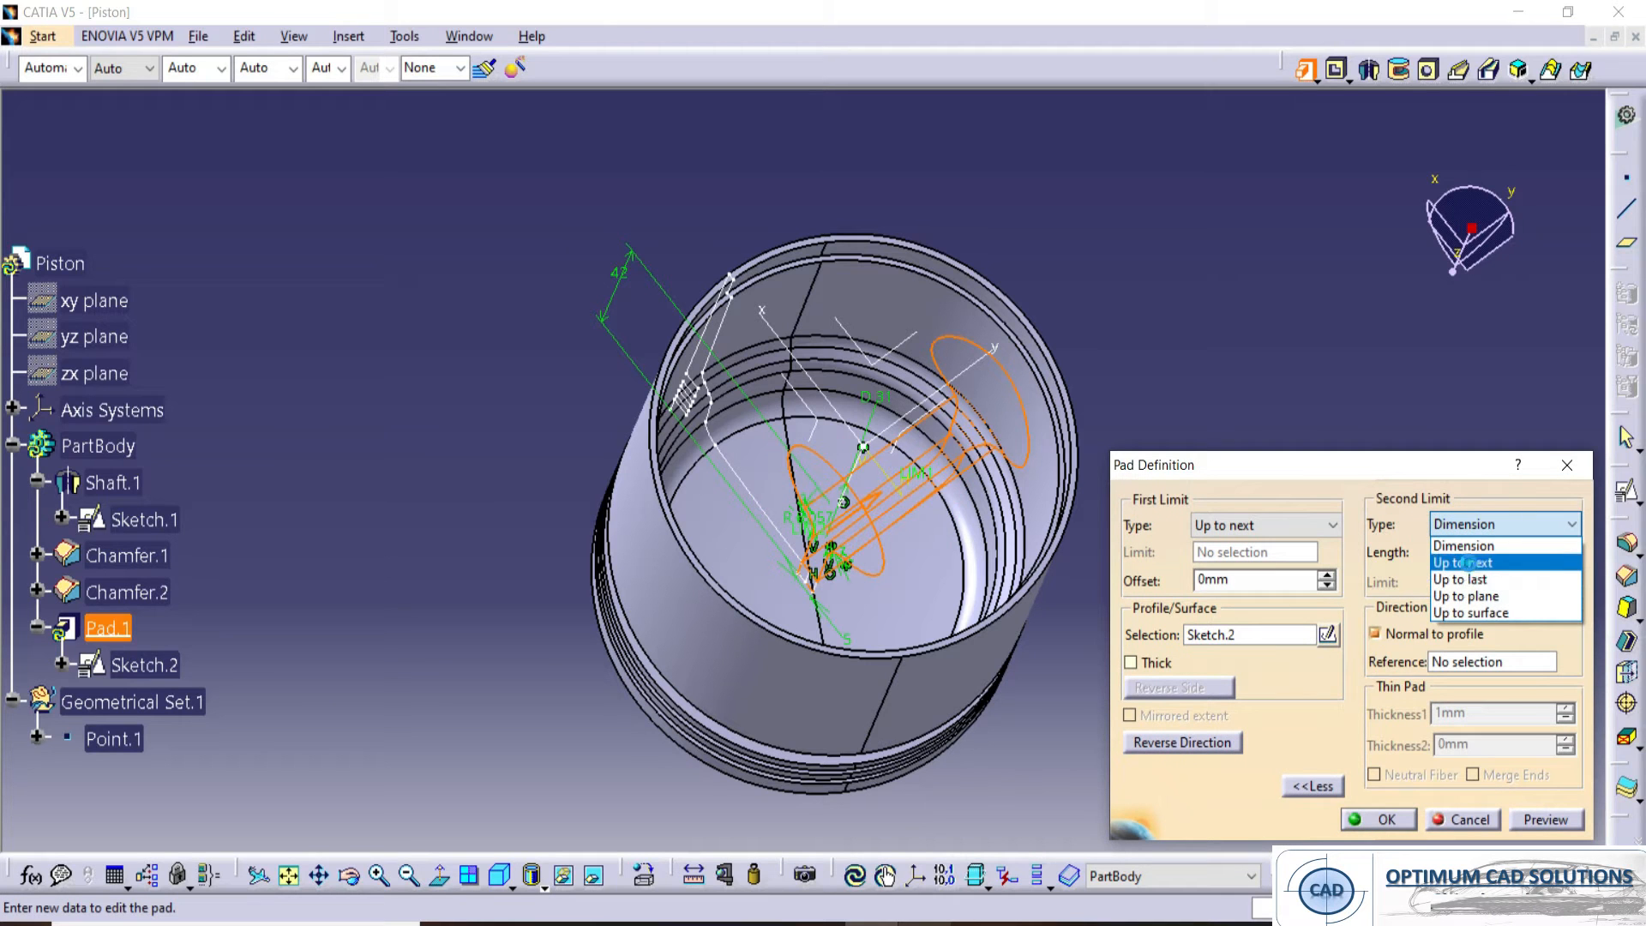
{"action": "left_click", "coordinate": [1468, 563]}
{"action": "left_click", "coordinate": [1382, 821]}
- Hide the shaft's profile sketch, Sketch.1, in the 3D part
{"action": "mouse_move", "coordinate": [1242, 378]}
{"action": "middle_mouse_down"}
{"action": "mouse_move", "coordinate": [807, 512]}
{"action": "mouse_move", "coordinate": [733, 388]}
{"action": "mouse_move", "coordinate": [857, 575]}
{"action": "mouse_move", "coordinate": [874, 568]}
{"action": "middle_mouse_up"}
{"action": "right_click", "coordinate": [730, 382]}
{"action": "key", "text": "h"}
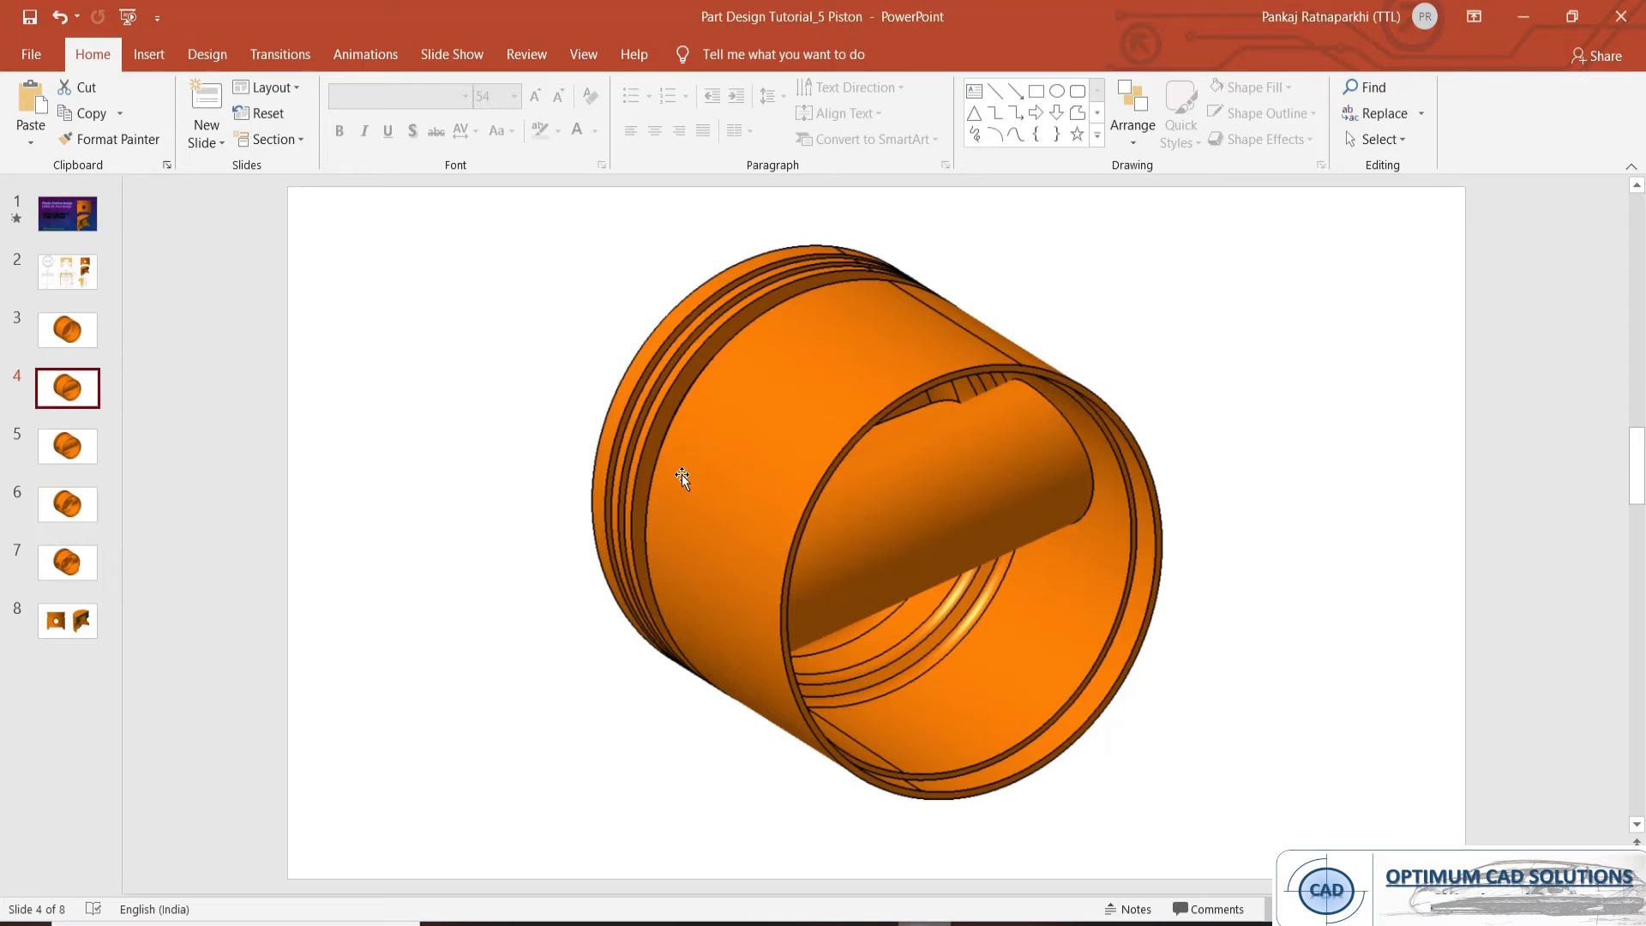
- Review the piston stage images on the neighbouring PowerPoint slides, up to the pin hole stage, and return to CATIA
{"action": "key", "text": "Up"}
{"action": "key", "text": "Down"}
{"action": "key", "text": "Down"}
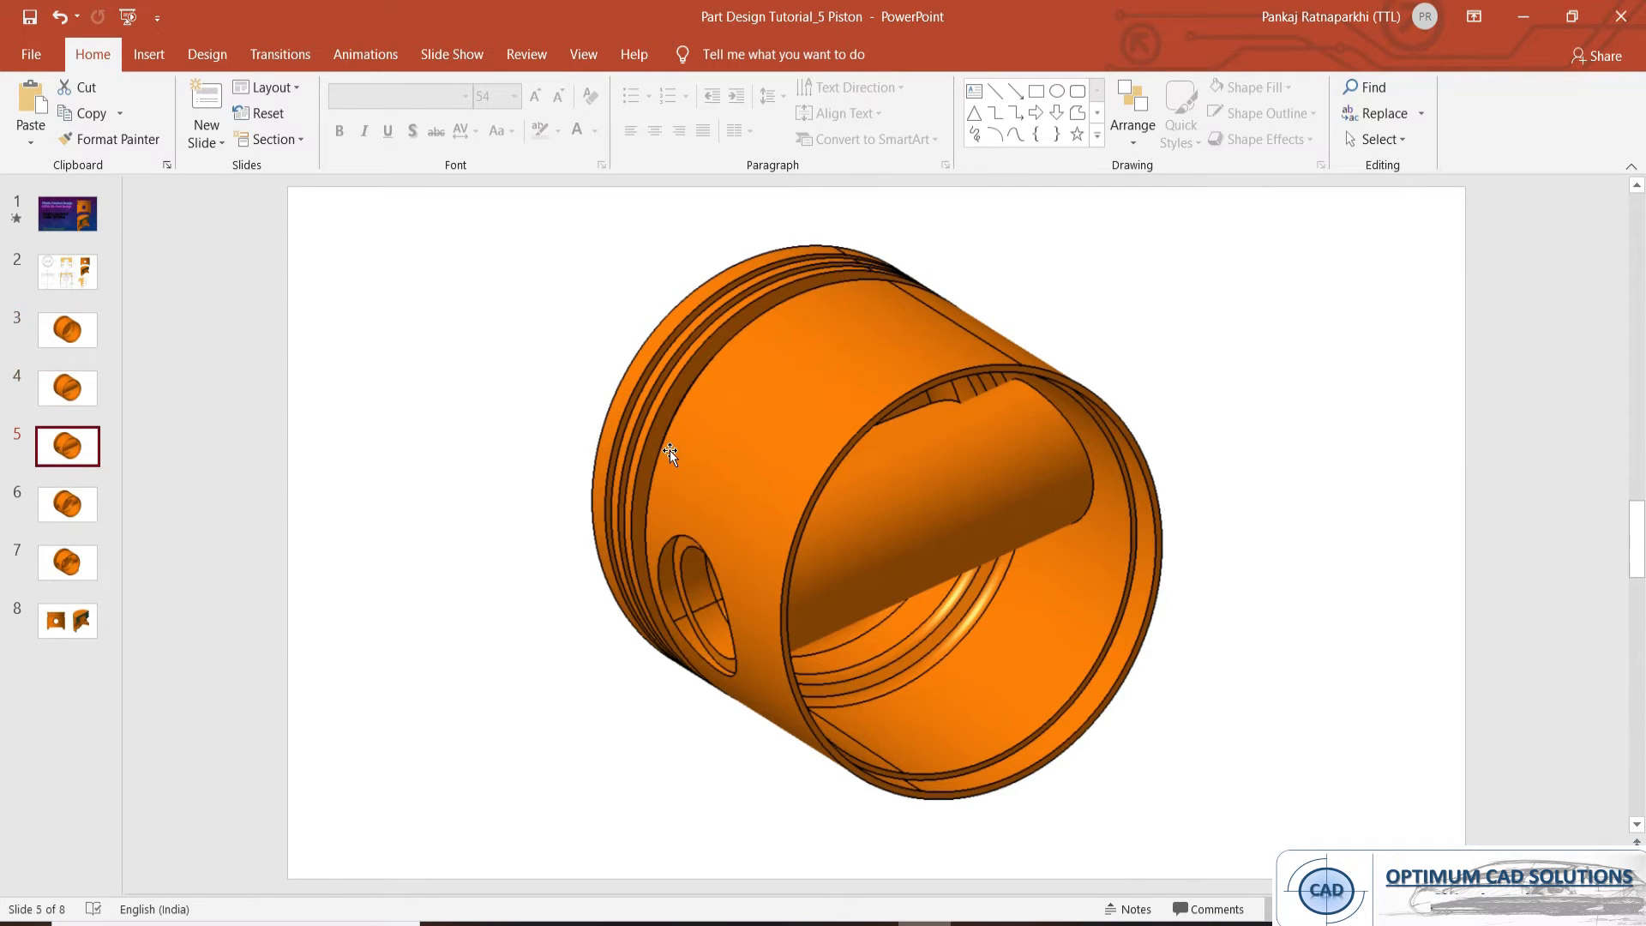
{"action": "right_click_drag", "start_coordinate": [693, 470], "coordinate": [701, 471]}
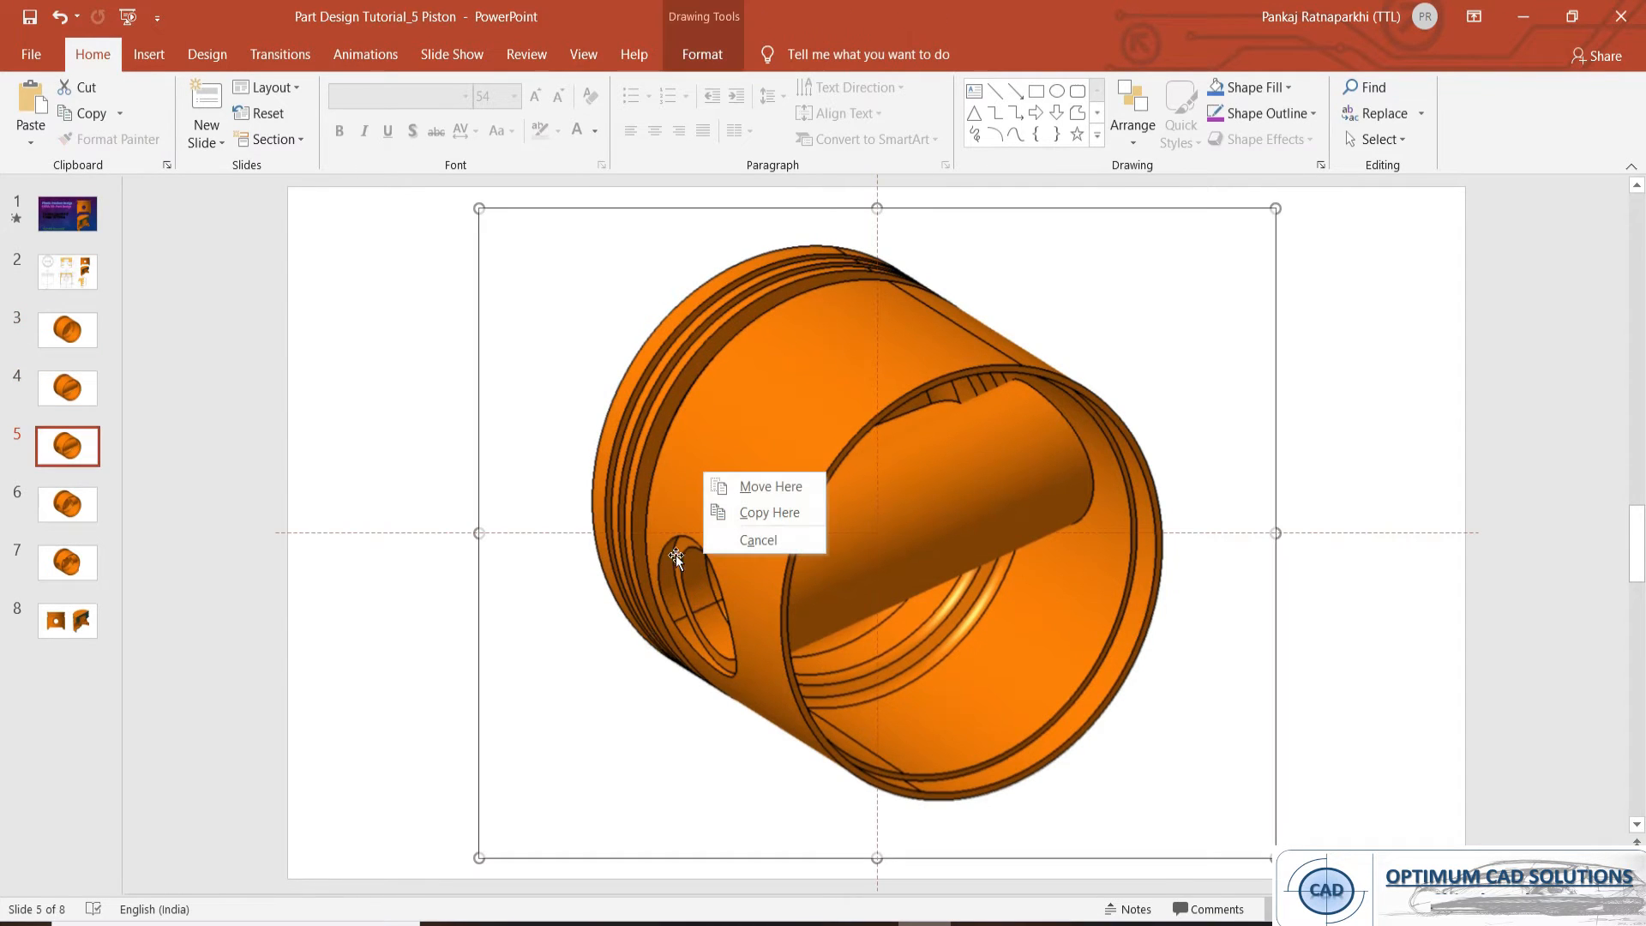
{"action": "left_click", "coordinate": [328, 343]}
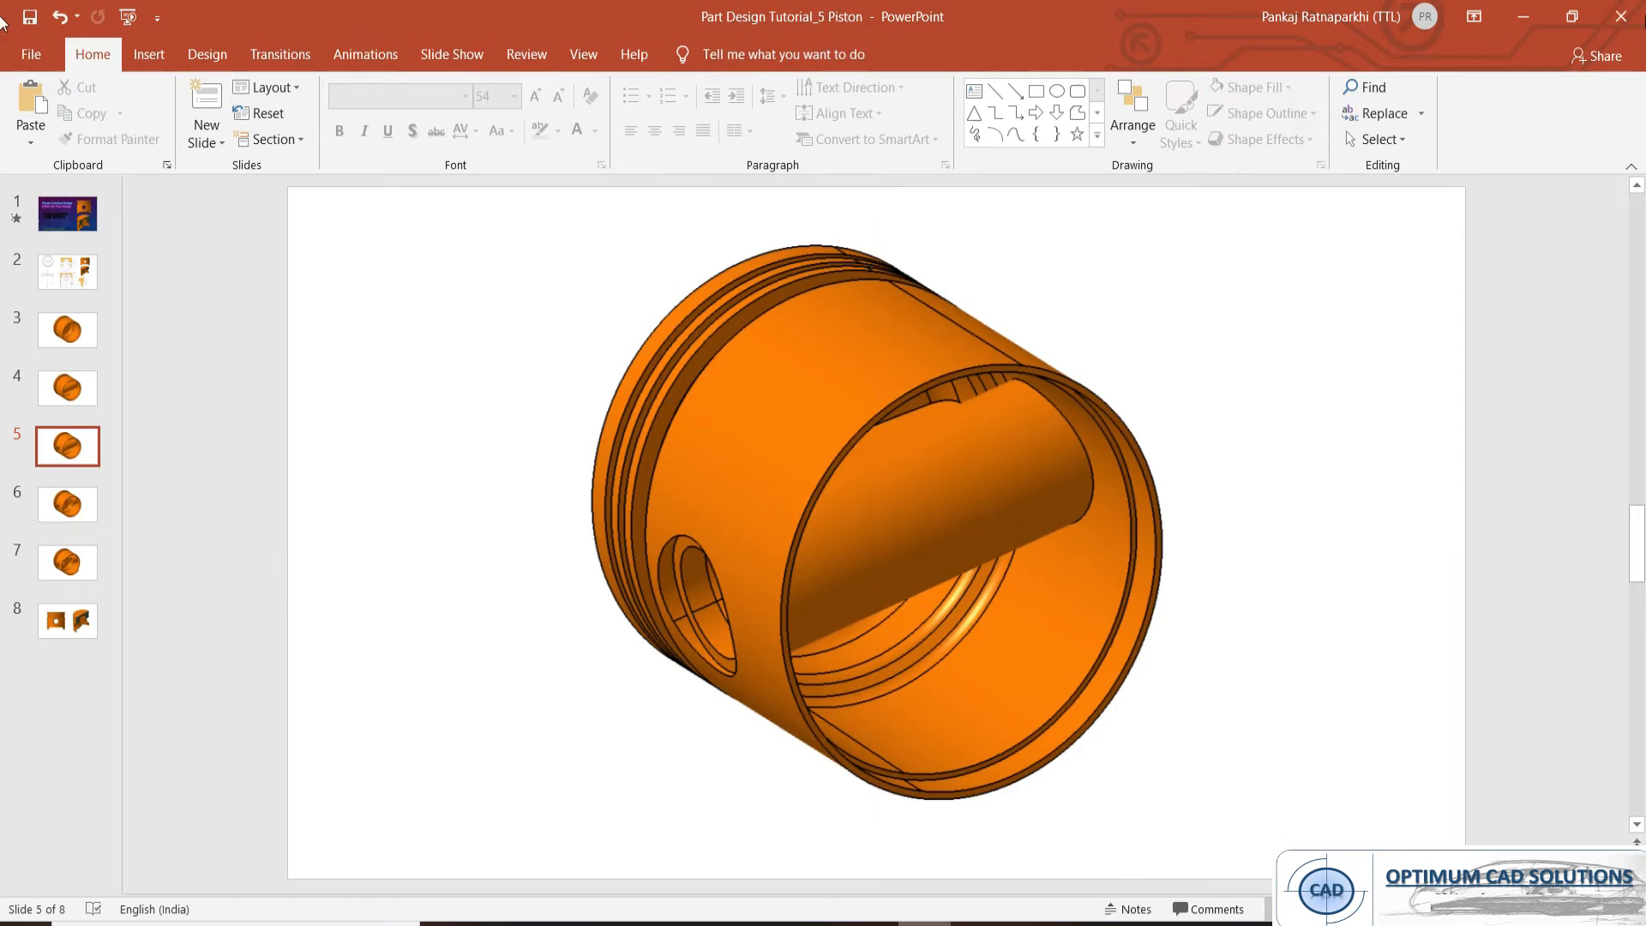
{"action": "left_click", "coordinate": [1534, 18]}
- Create a positioned sketch on the YZ plane of Axis System.1 with implicit origin and orientation
{"action": "middle_click_drag", "start_coordinate": [882, 478], "coordinate": [954, 445]}
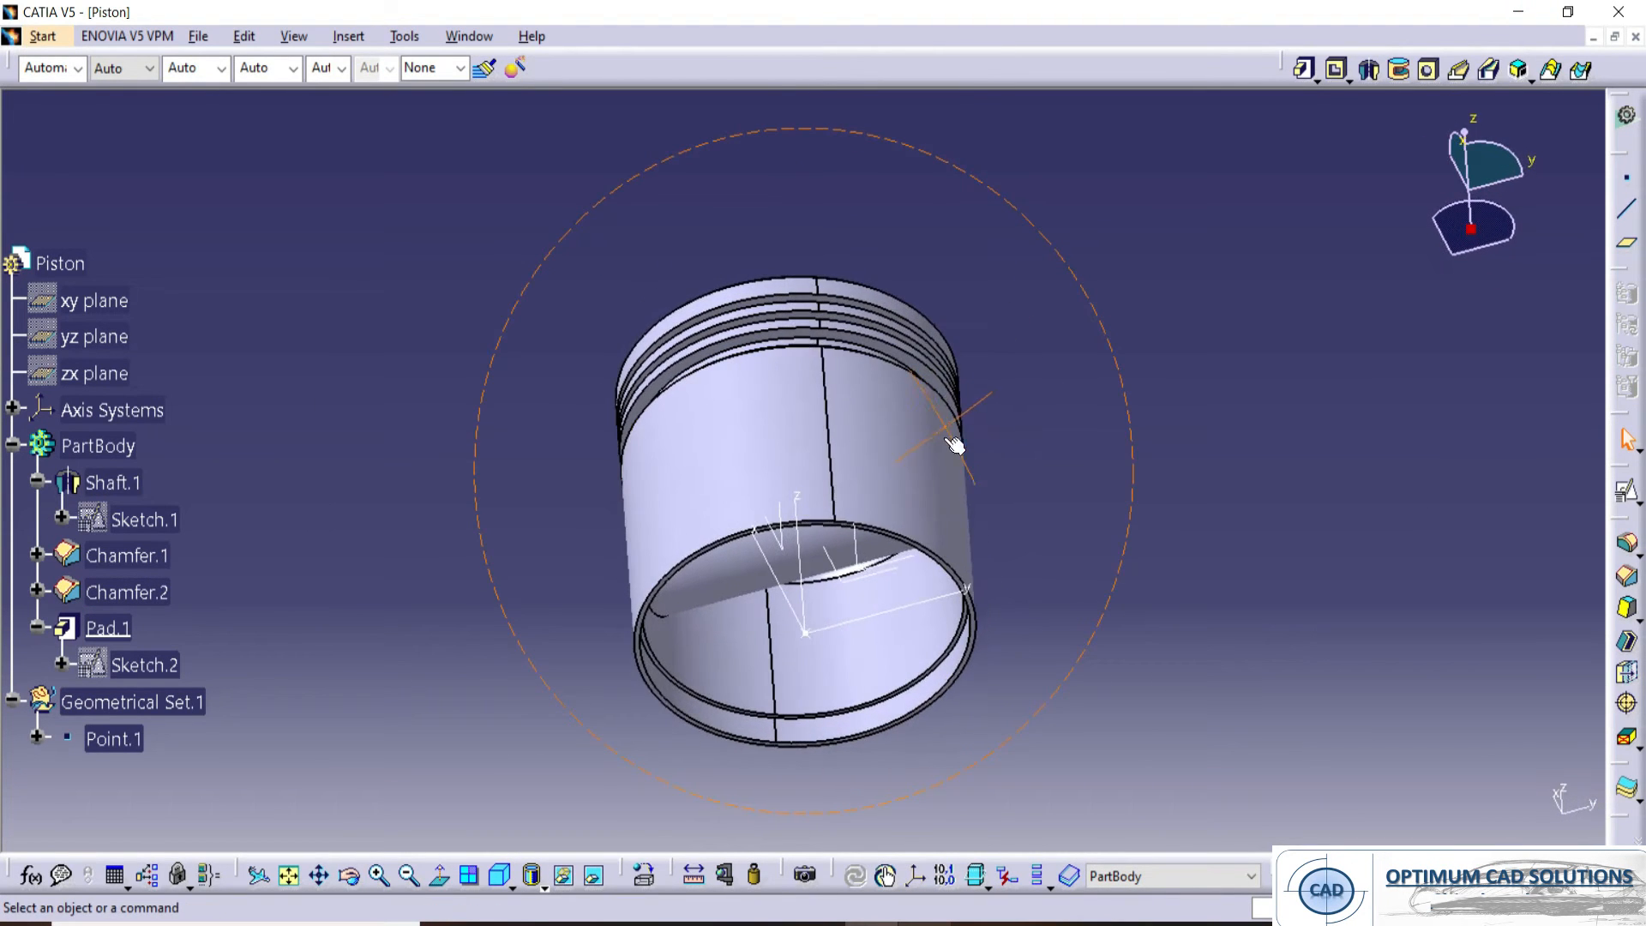
{"action": "left_click", "coordinate": [859, 562]}
{"action": "left_click", "coordinate": [1091, 206]}
{"action": "left_click", "coordinate": [1626, 491]}
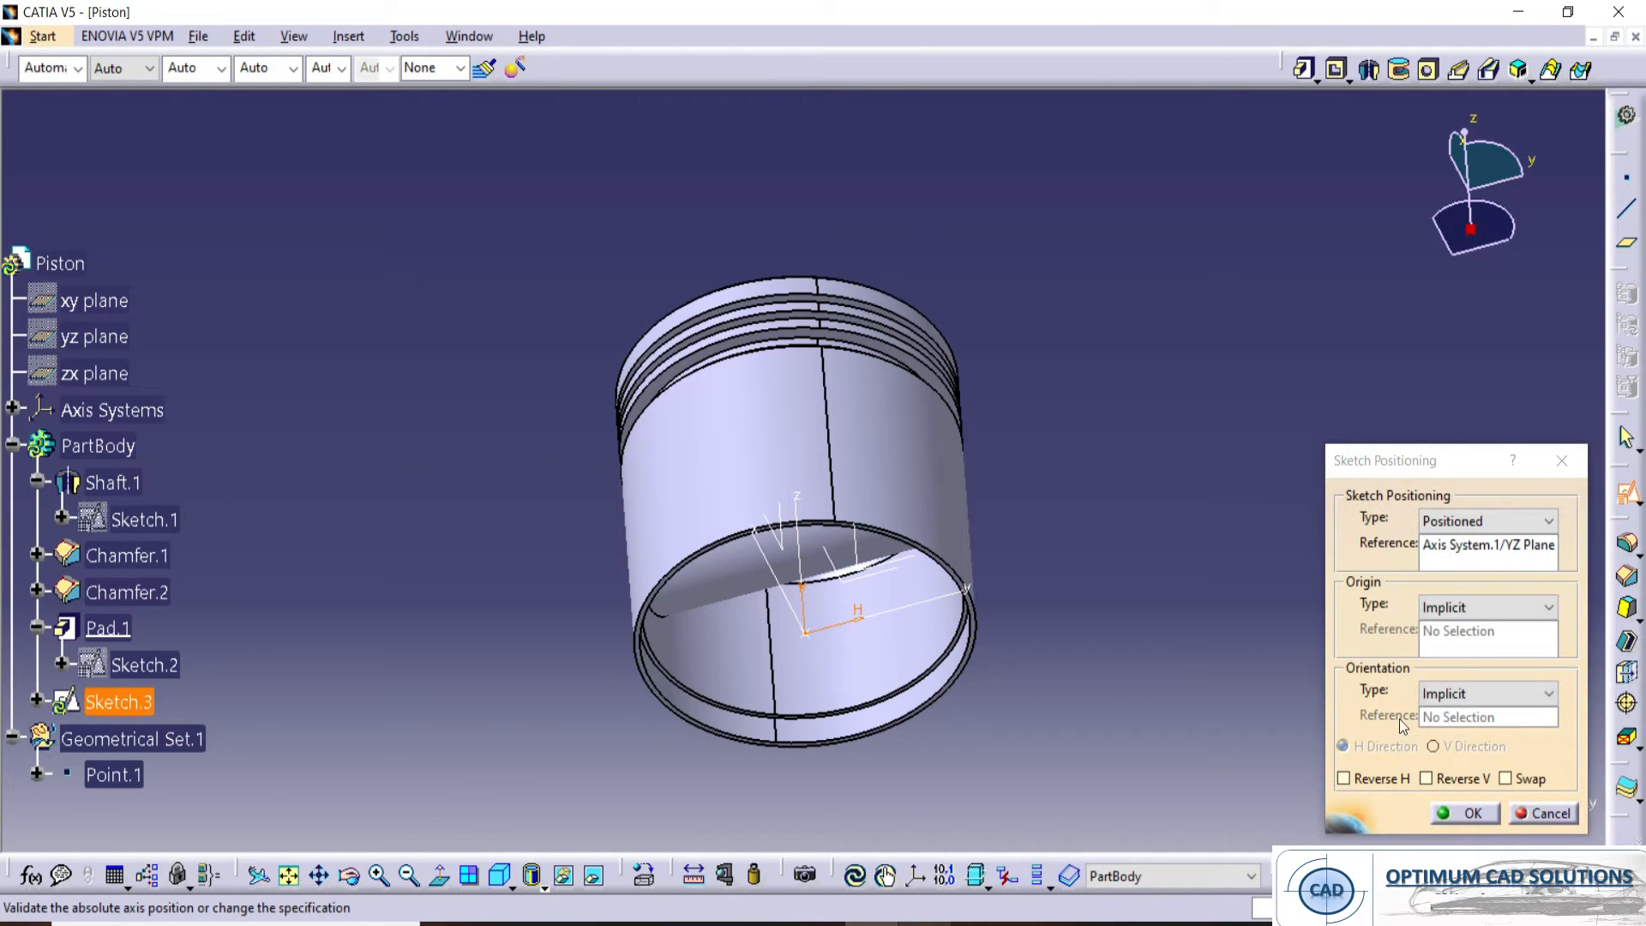
{"action": "left_click", "coordinate": [1445, 811]}
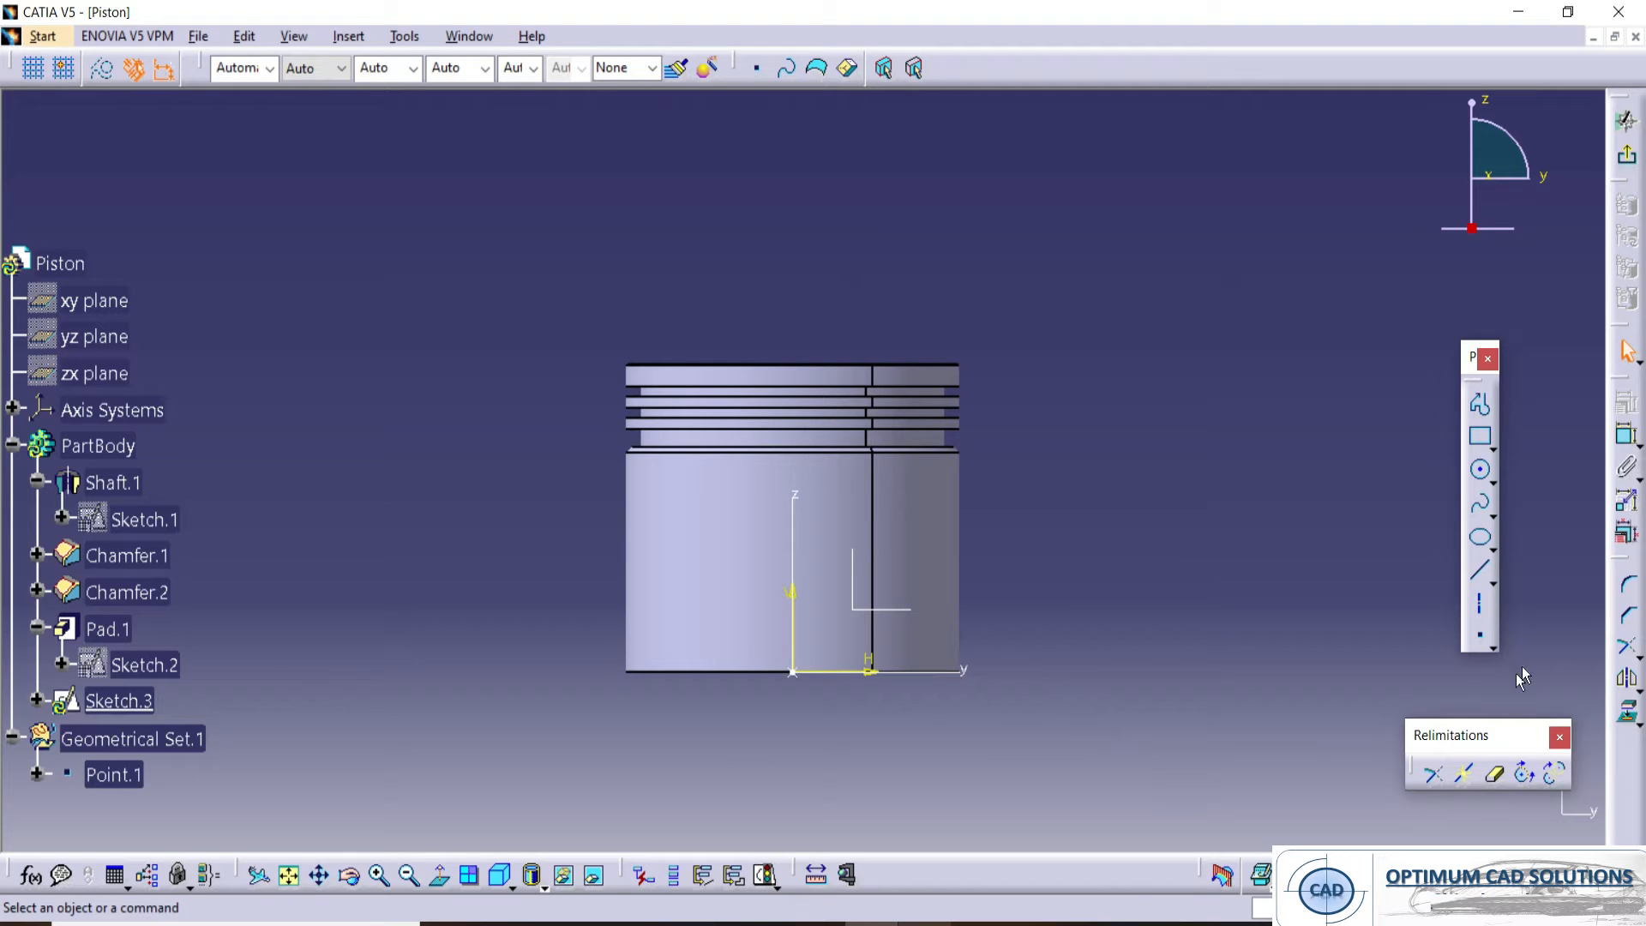
- Temporarily show Sketch.1 and project the crown's centre point and the pin boss's cylinder axis onto the sketch plane
{"action": "left_click", "coordinate": [1626, 709]}
{"action": "right_click", "coordinate": [170, 519]}
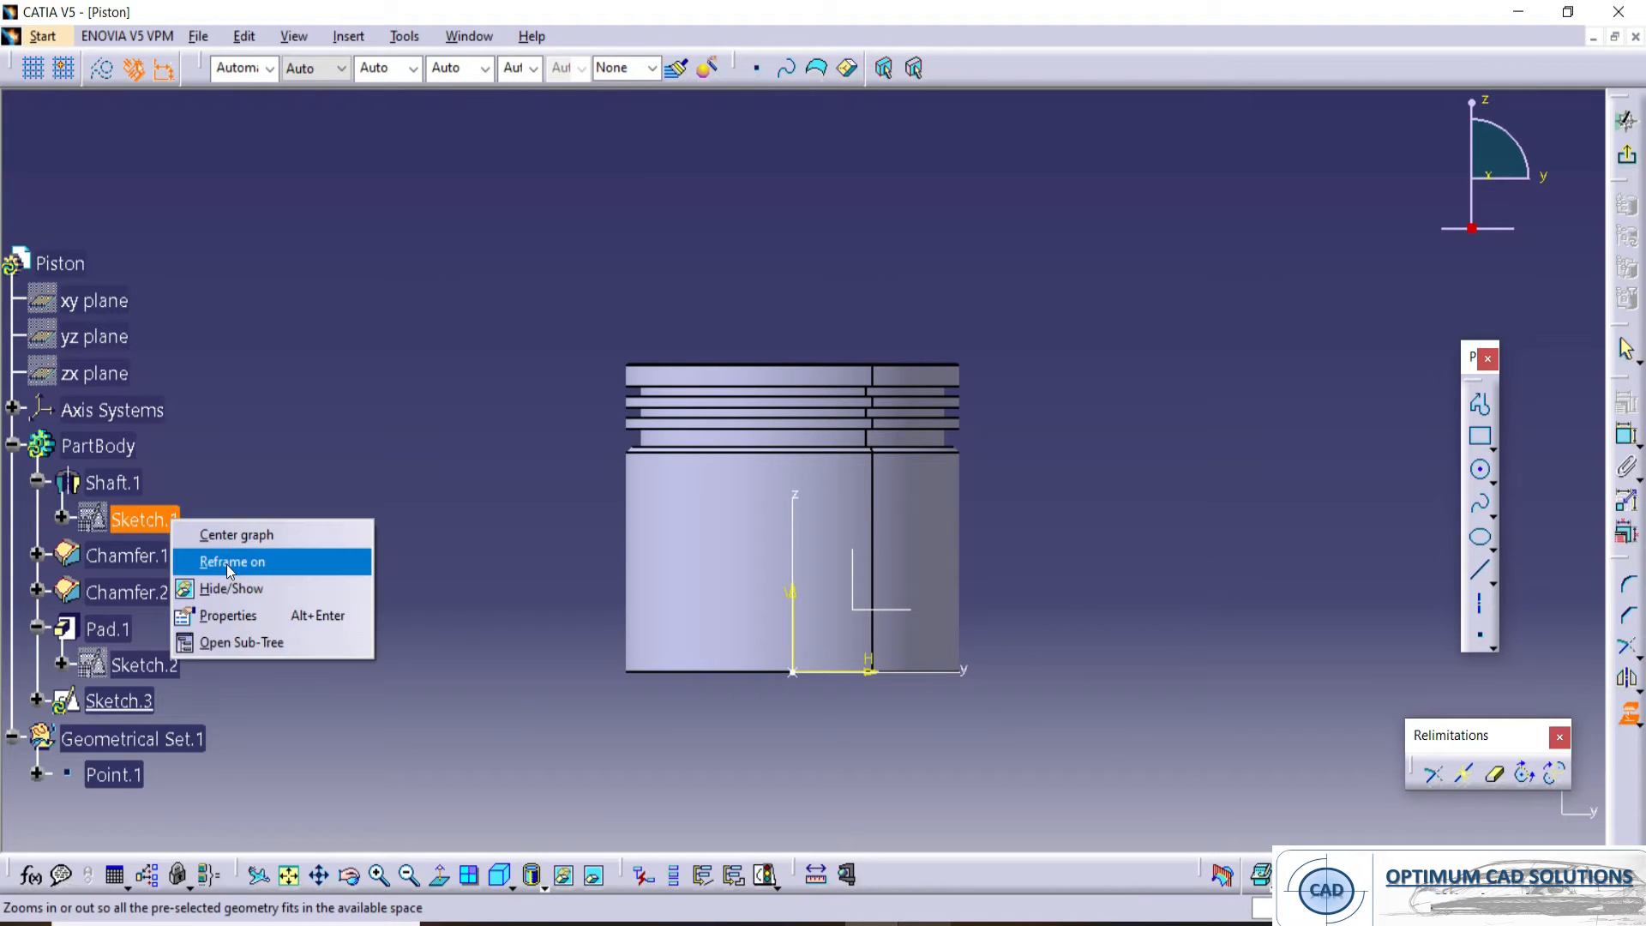
{"action": "left_click", "coordinate": [230, 561]}
{"action": "right_click", "coordinate": [146, 519]}
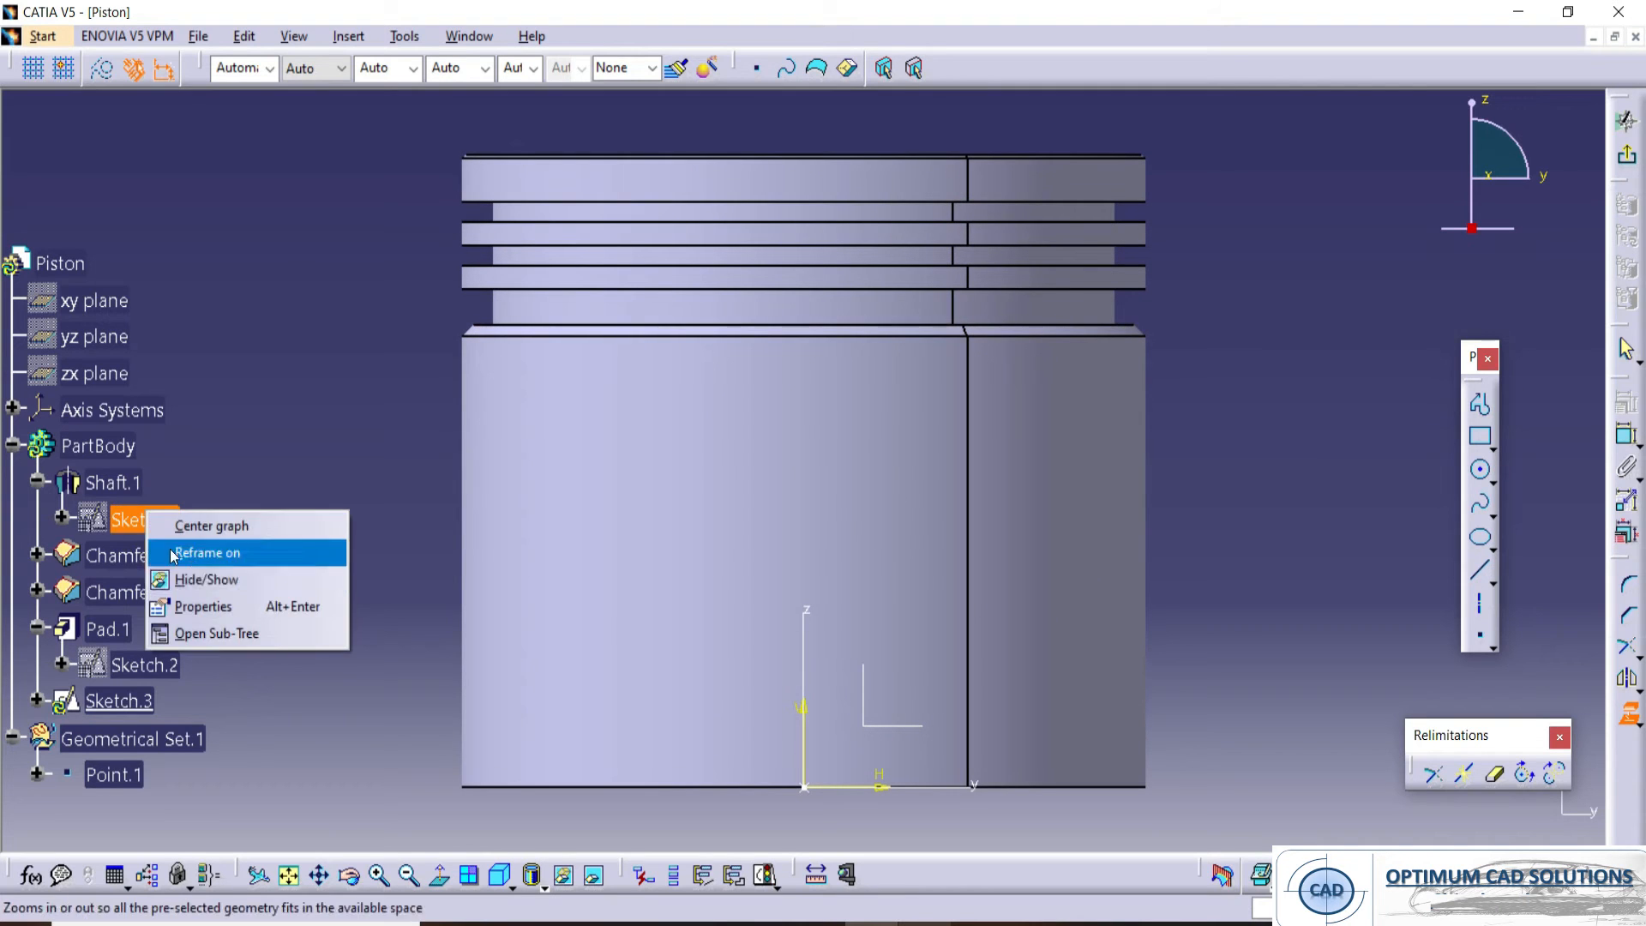
{"action": "left_click", "coordinate": [194, 579]}
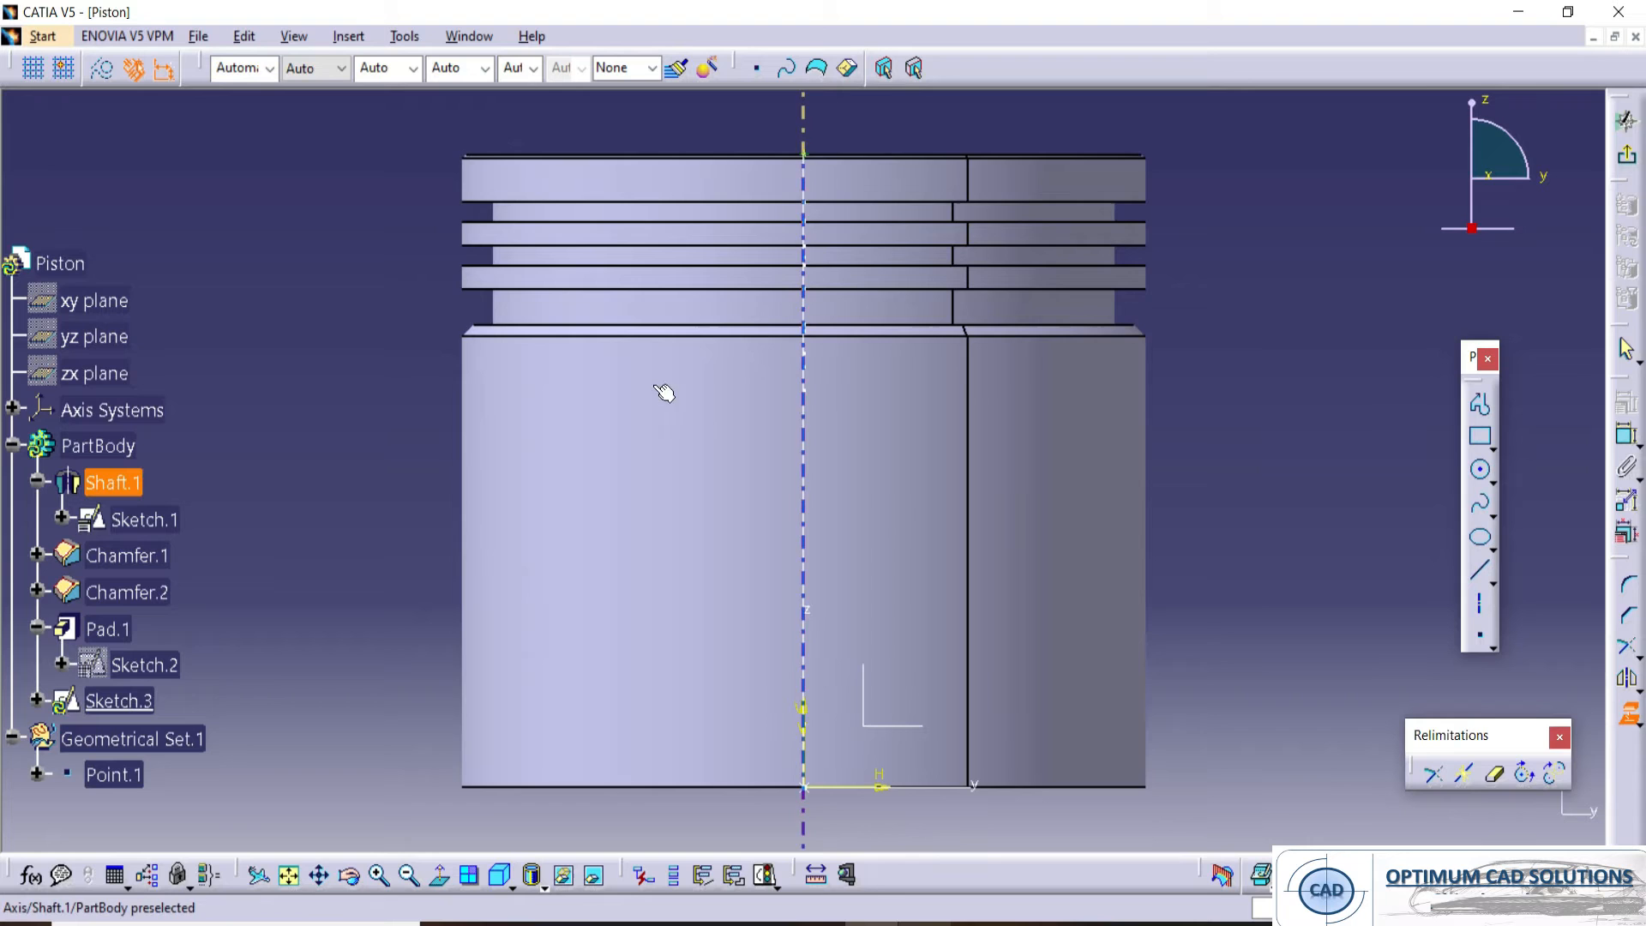
{"action": "middle_click_drag", "start_coordinate": [704, 516], "coordinate": [887, 330]}
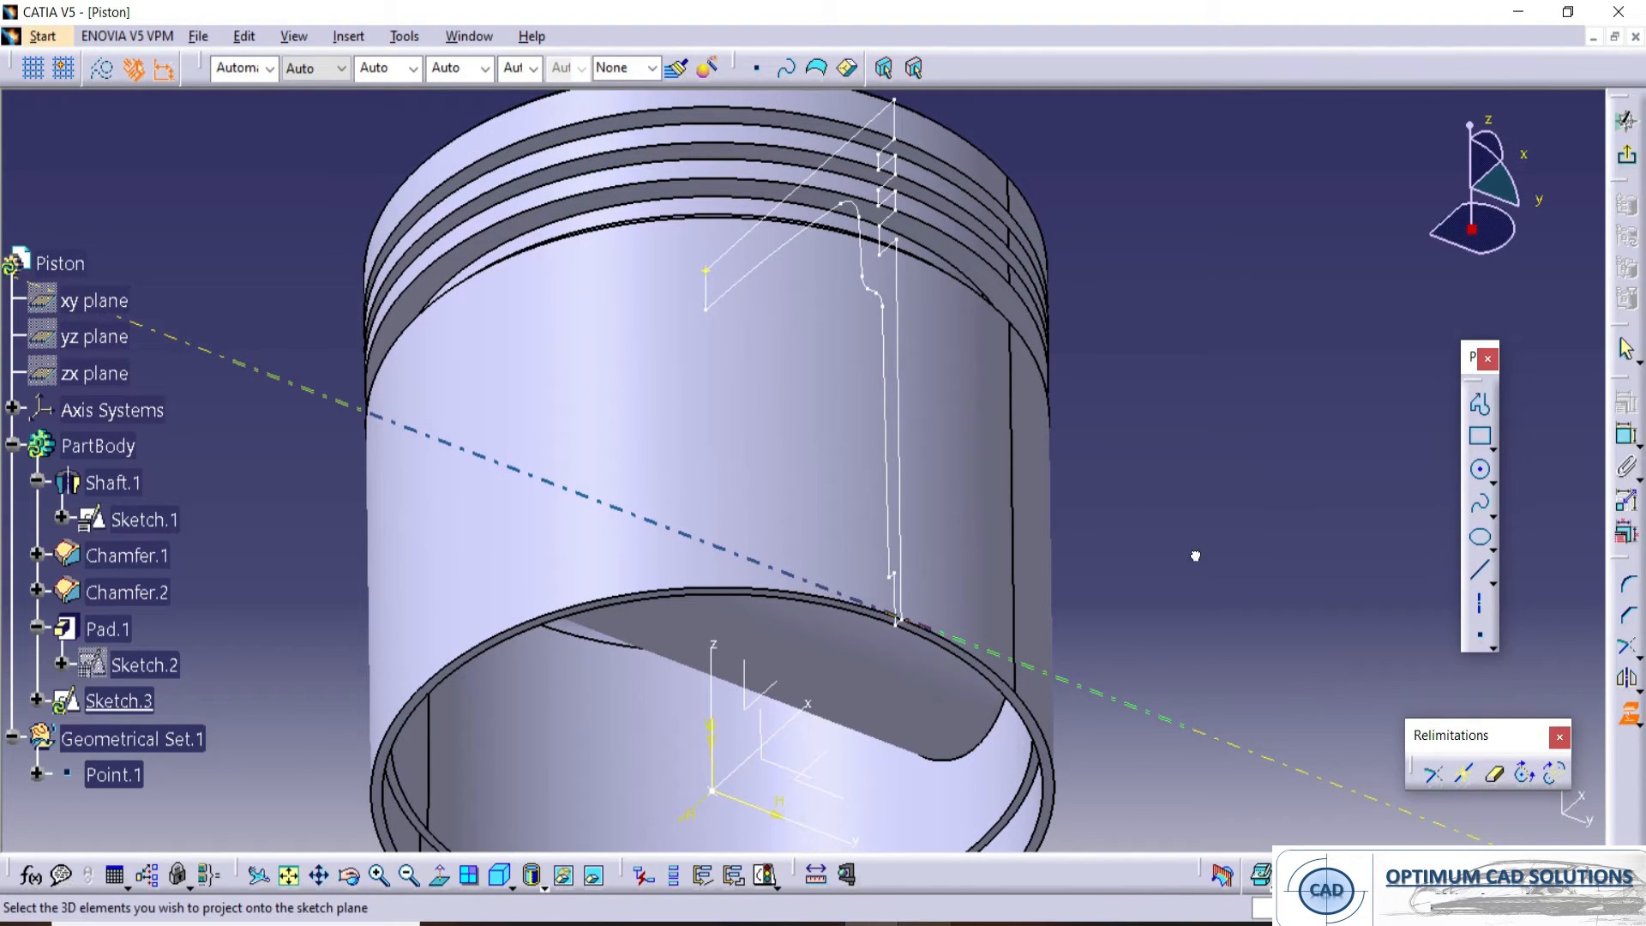
{"action": "left_click", "coordinate": [446, 874]}
{"action": "right_click", "coordinate": [142, 521]}
{"action": "left_click", "coordinate": [1262, 601]}
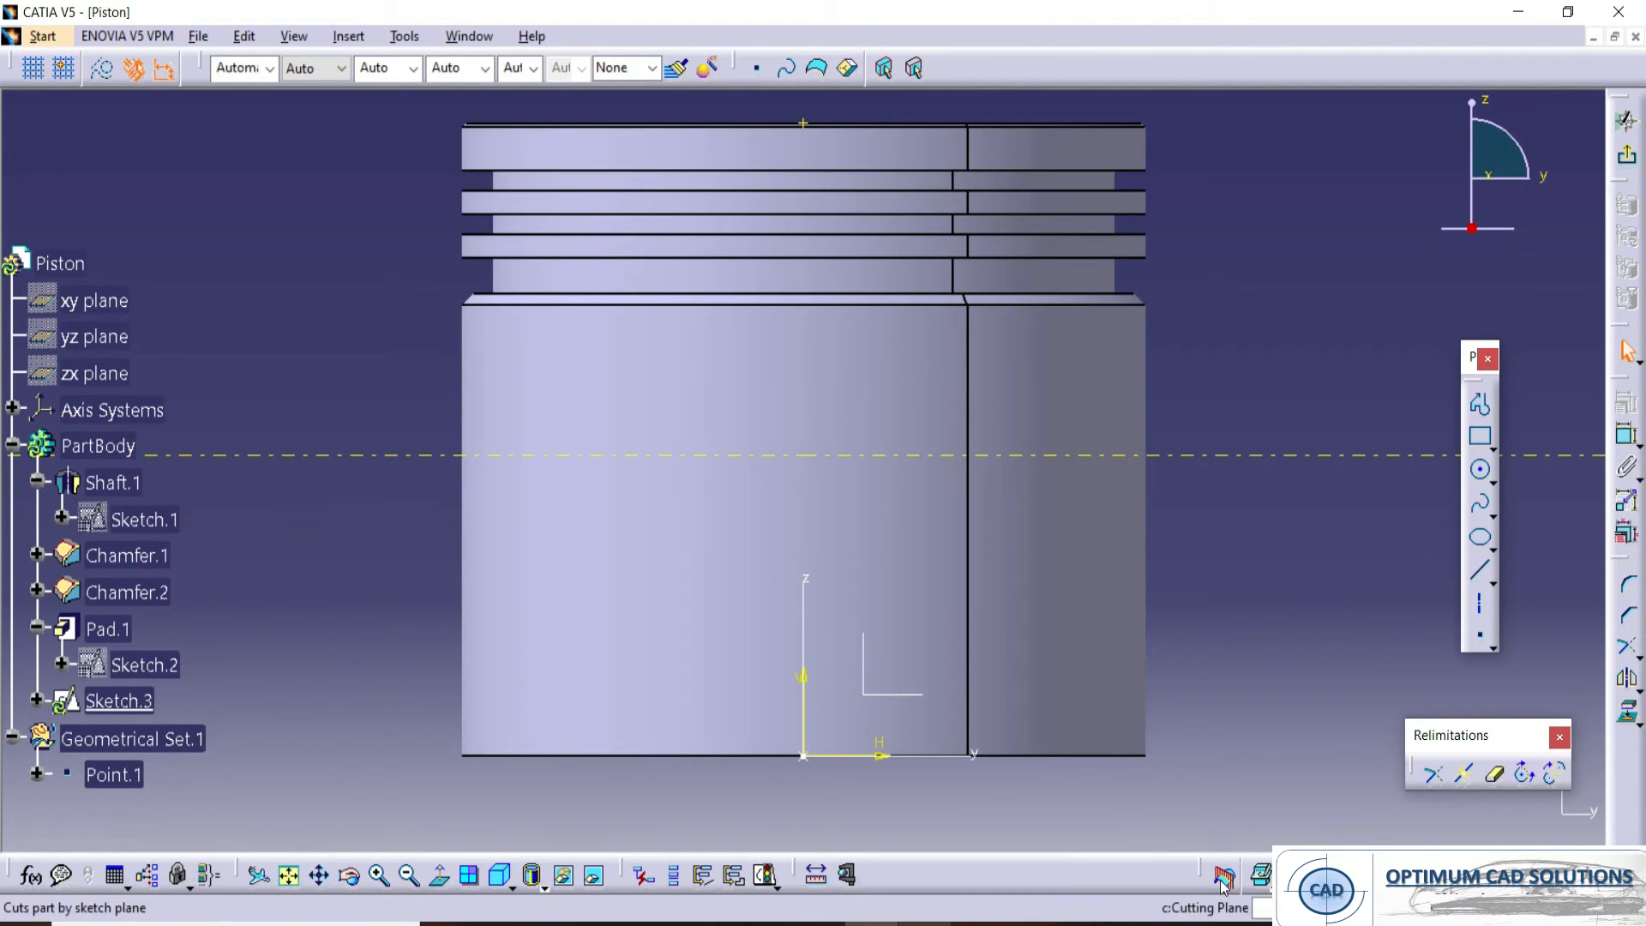
- Dim the 3D part in the background of the sketch
{"action": "left_click", "coordinate": [1260, 875]}
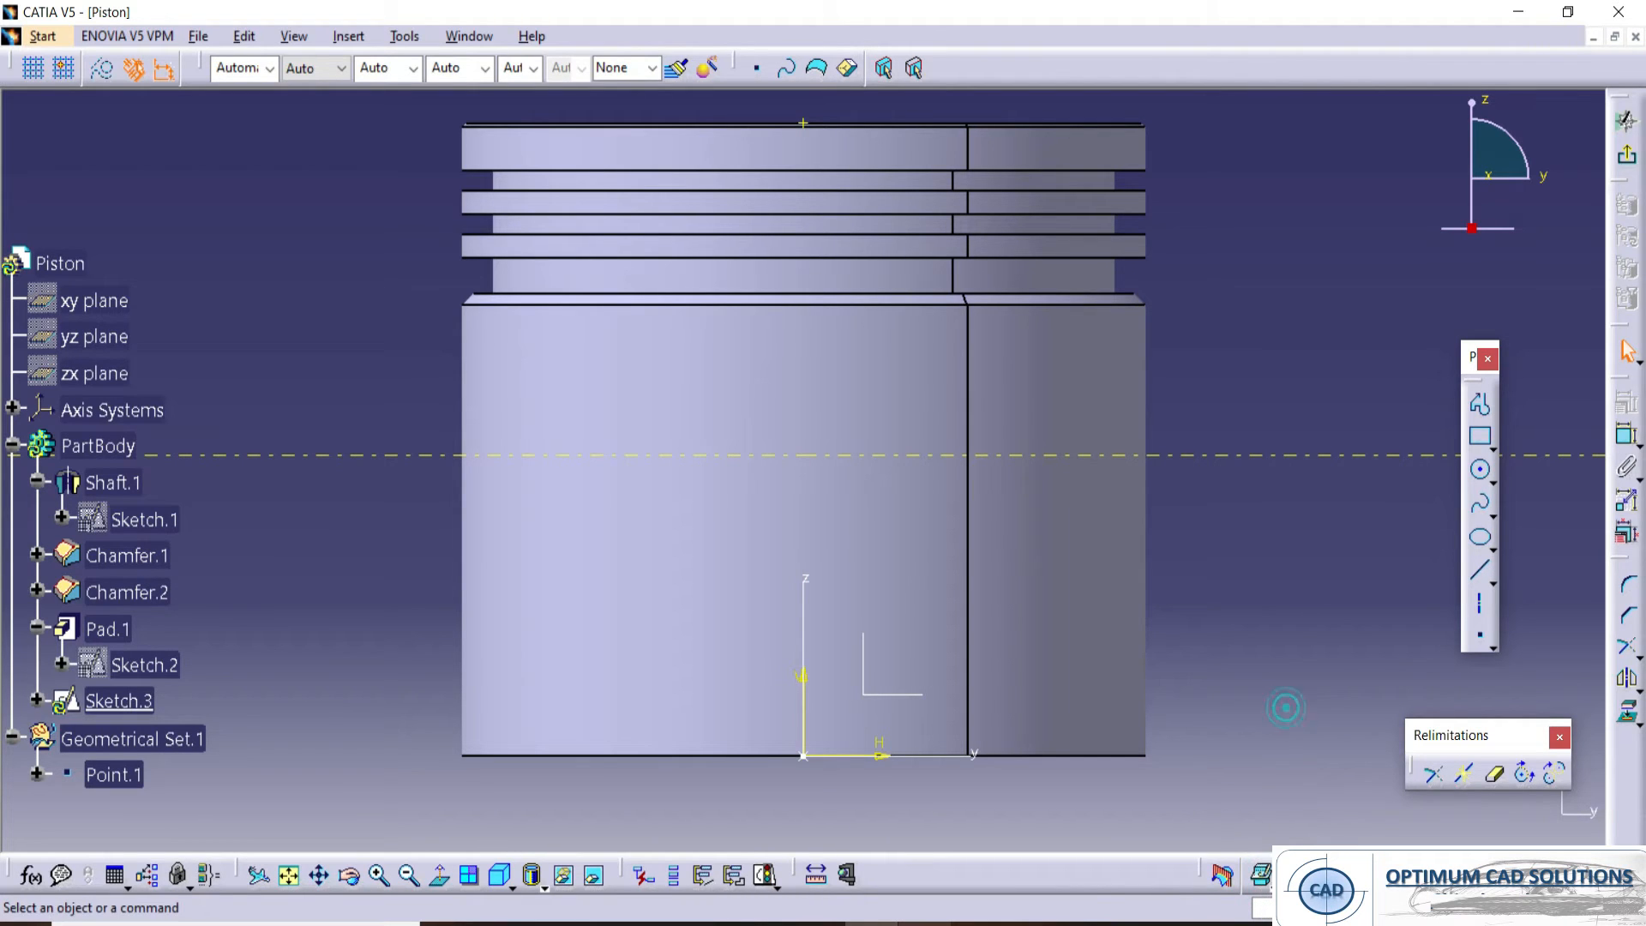
{"action": "left_click", "coordinate": [1274, 760]}
{"action": "middle_click_drag", "start_coordinate": [1069, 534], "coordinate": [1119, 576]}
- Draw a vertical axis from the sketch origin up to the projected crown point
{"action": "left_click", "coordinate": [865, 342]}
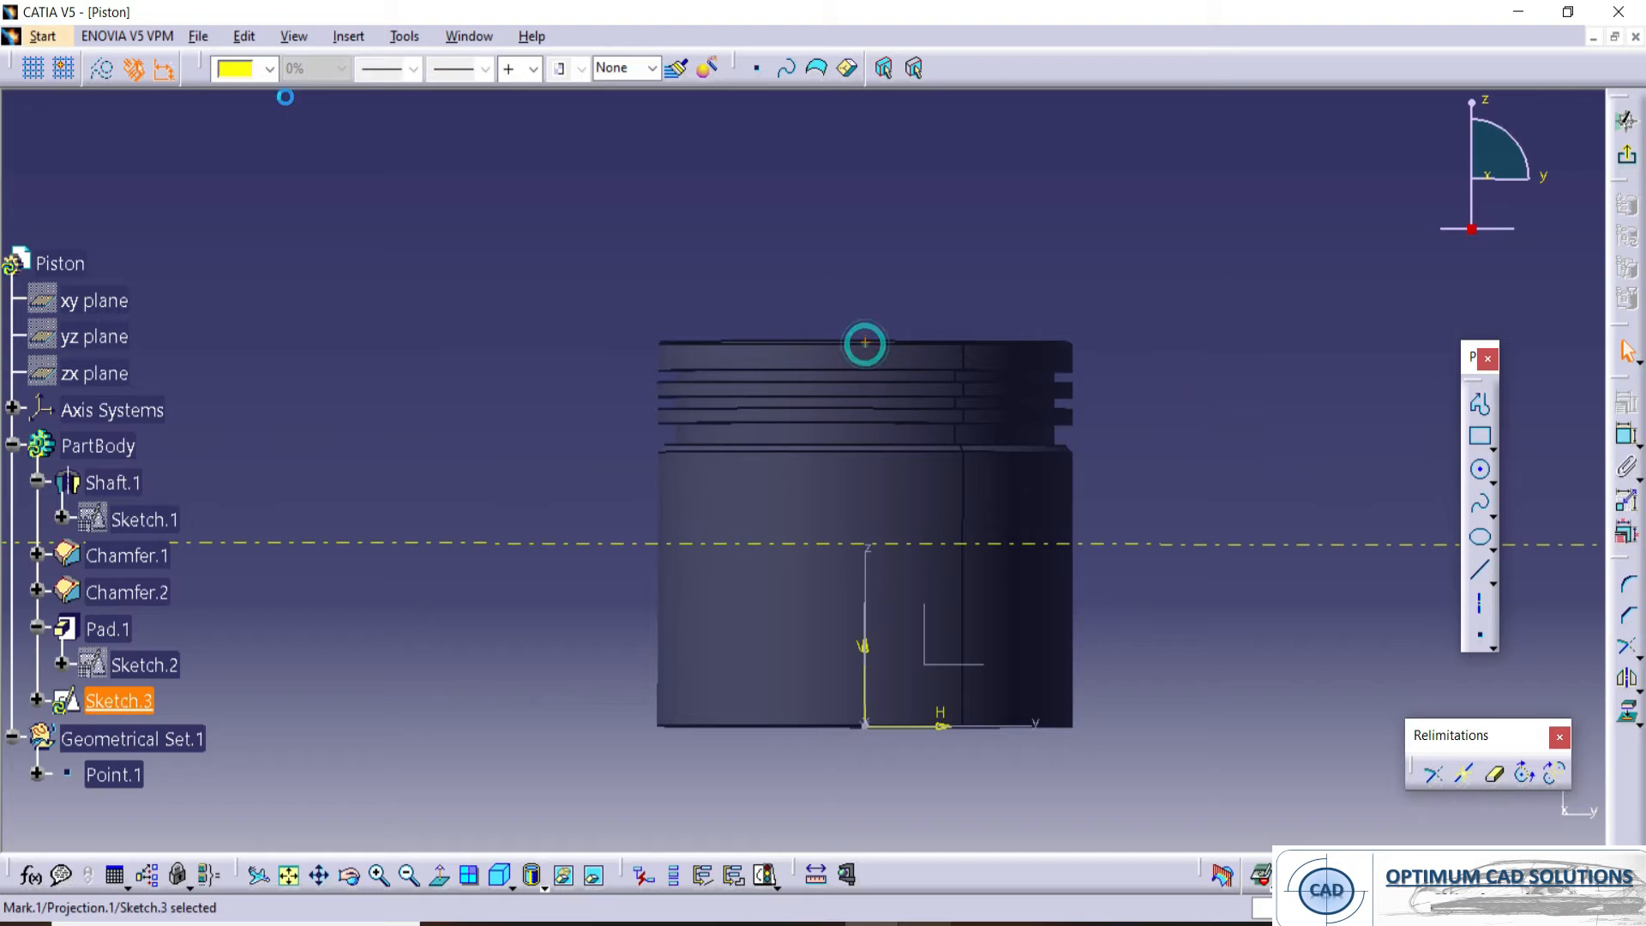
{"action": "left_click", "coordinate": [1480, 436]}
{"action": "left_click", "coordinate": [1480, 605]}
{"action": "left_click", "coordinate": [865, 724]}
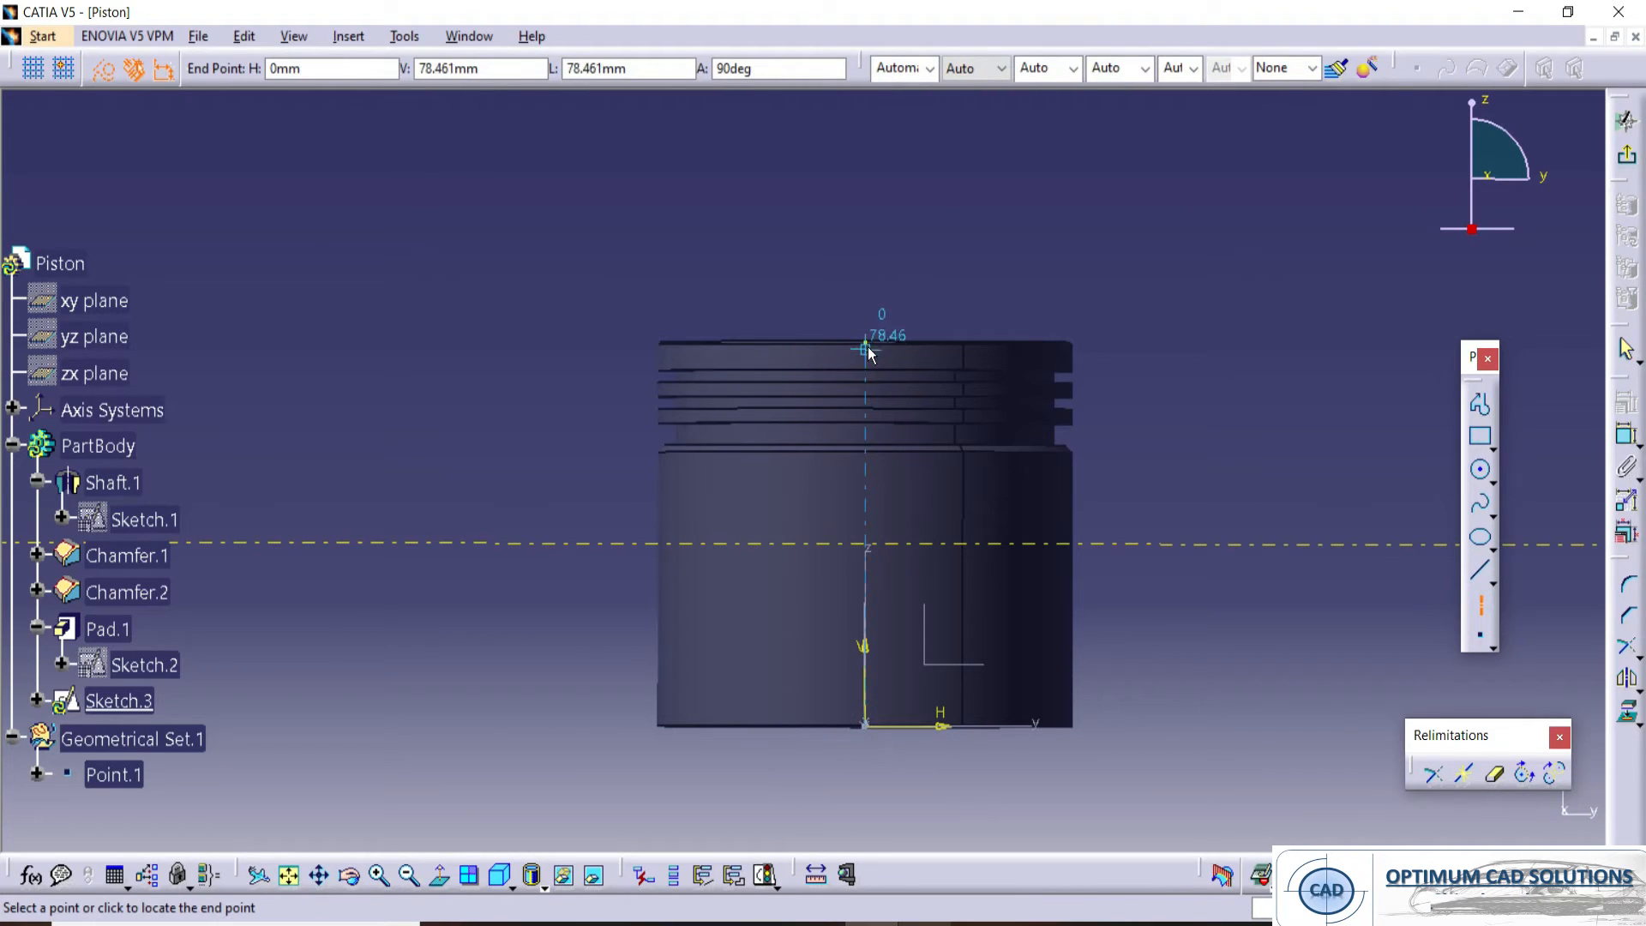
{"action": "left_click", "coordinate": [867, 342]}
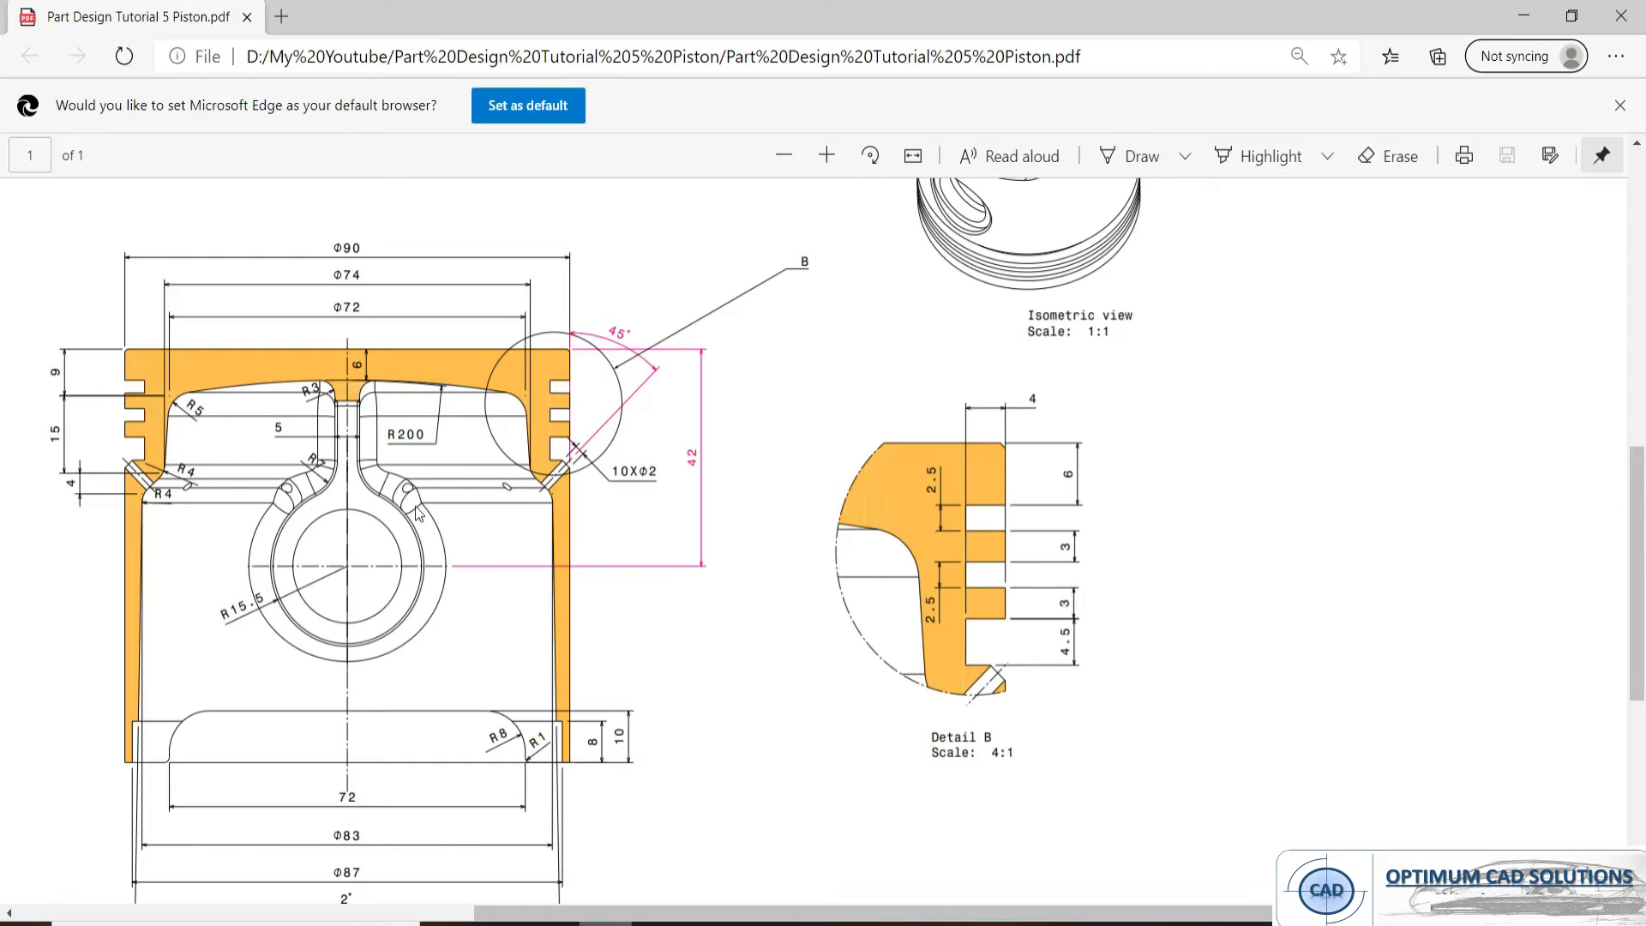
- Examine the pin bore dimensions in section view C-C of the PDF drawing and return to CATIA
{"action": "scroll", "coordinate": [574, 569], "scroll_direction": "down", "scroll_amount": 5}
{"action": "scroll", "coordinate": [552, 593], "scroll_direction": "up", "scroll_amount": 14}
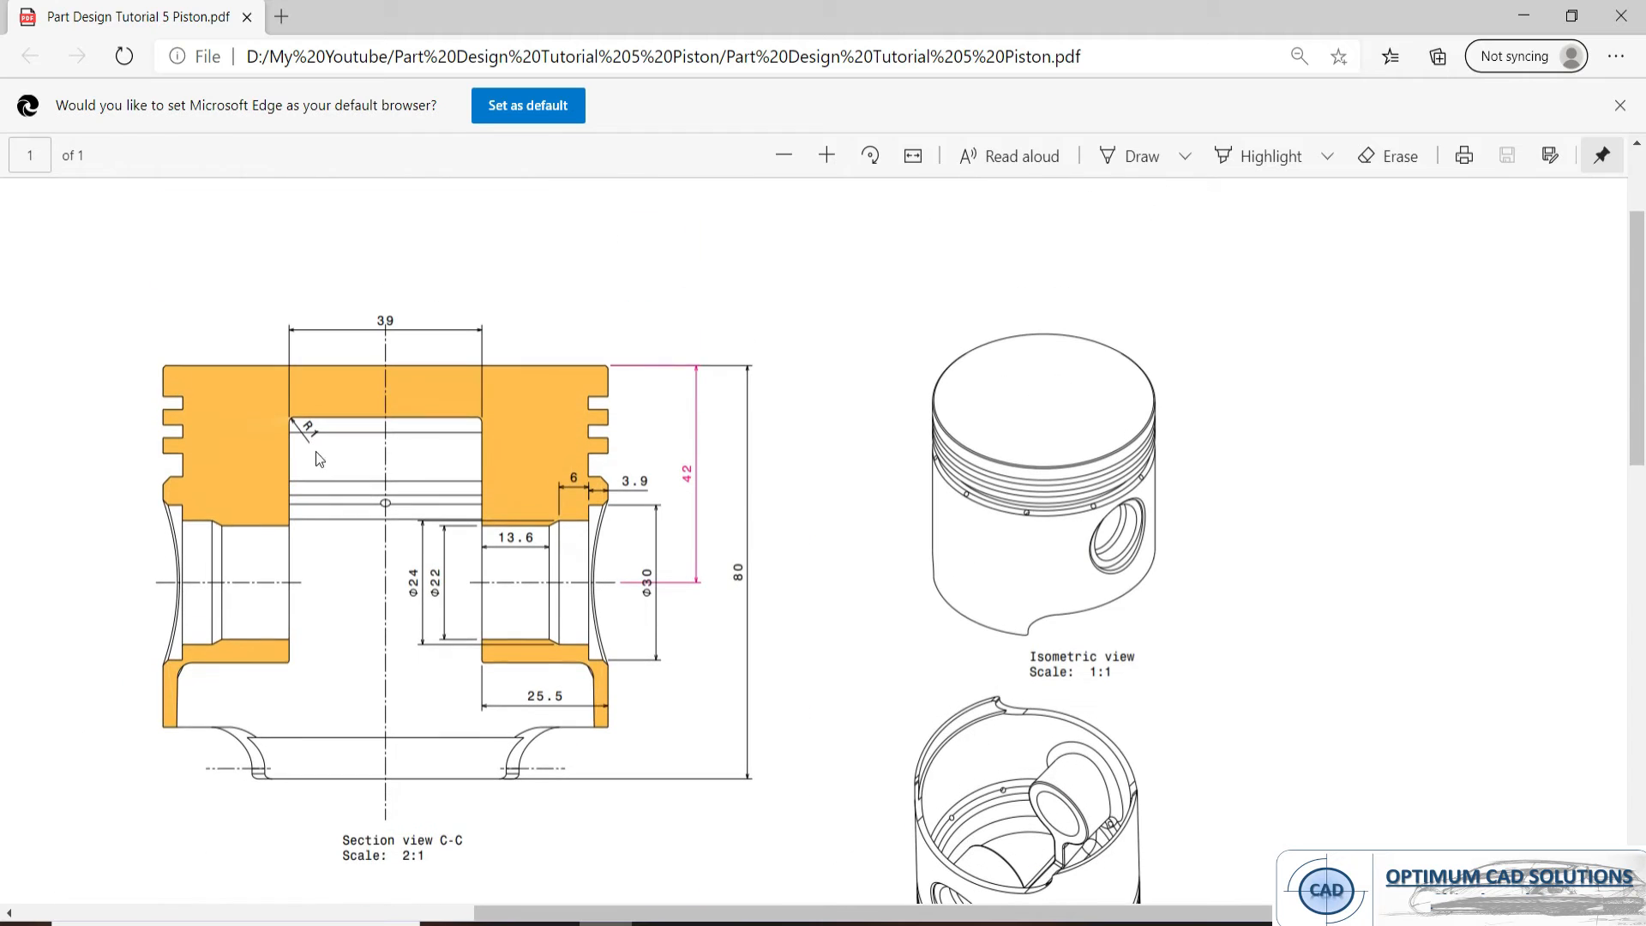
{"action": "left_click_drag", "start_coordinate": [686, 912], "coordinate": [540, 914]}
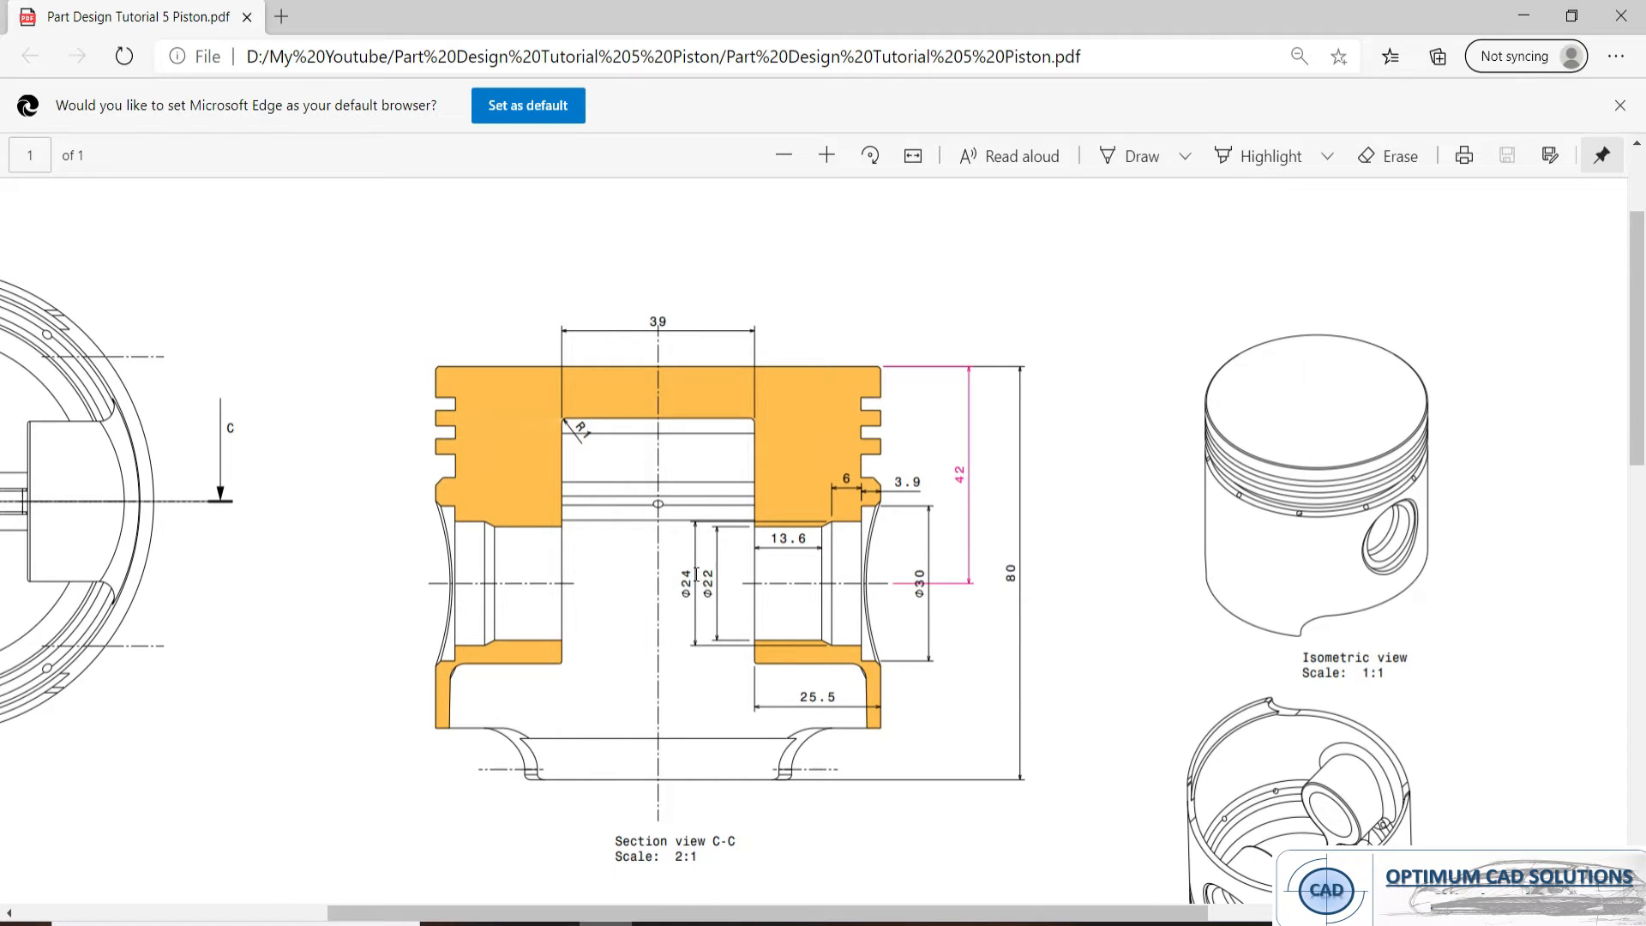
{"action": "key", "text": "alt+Tab"}
- Sketch a closed stepped profile with one sloped edge on the projected pin axis, its outer edge about 47 mm from the vertical axis
{"action": "left_click", "coordinate": [1480, 403]}
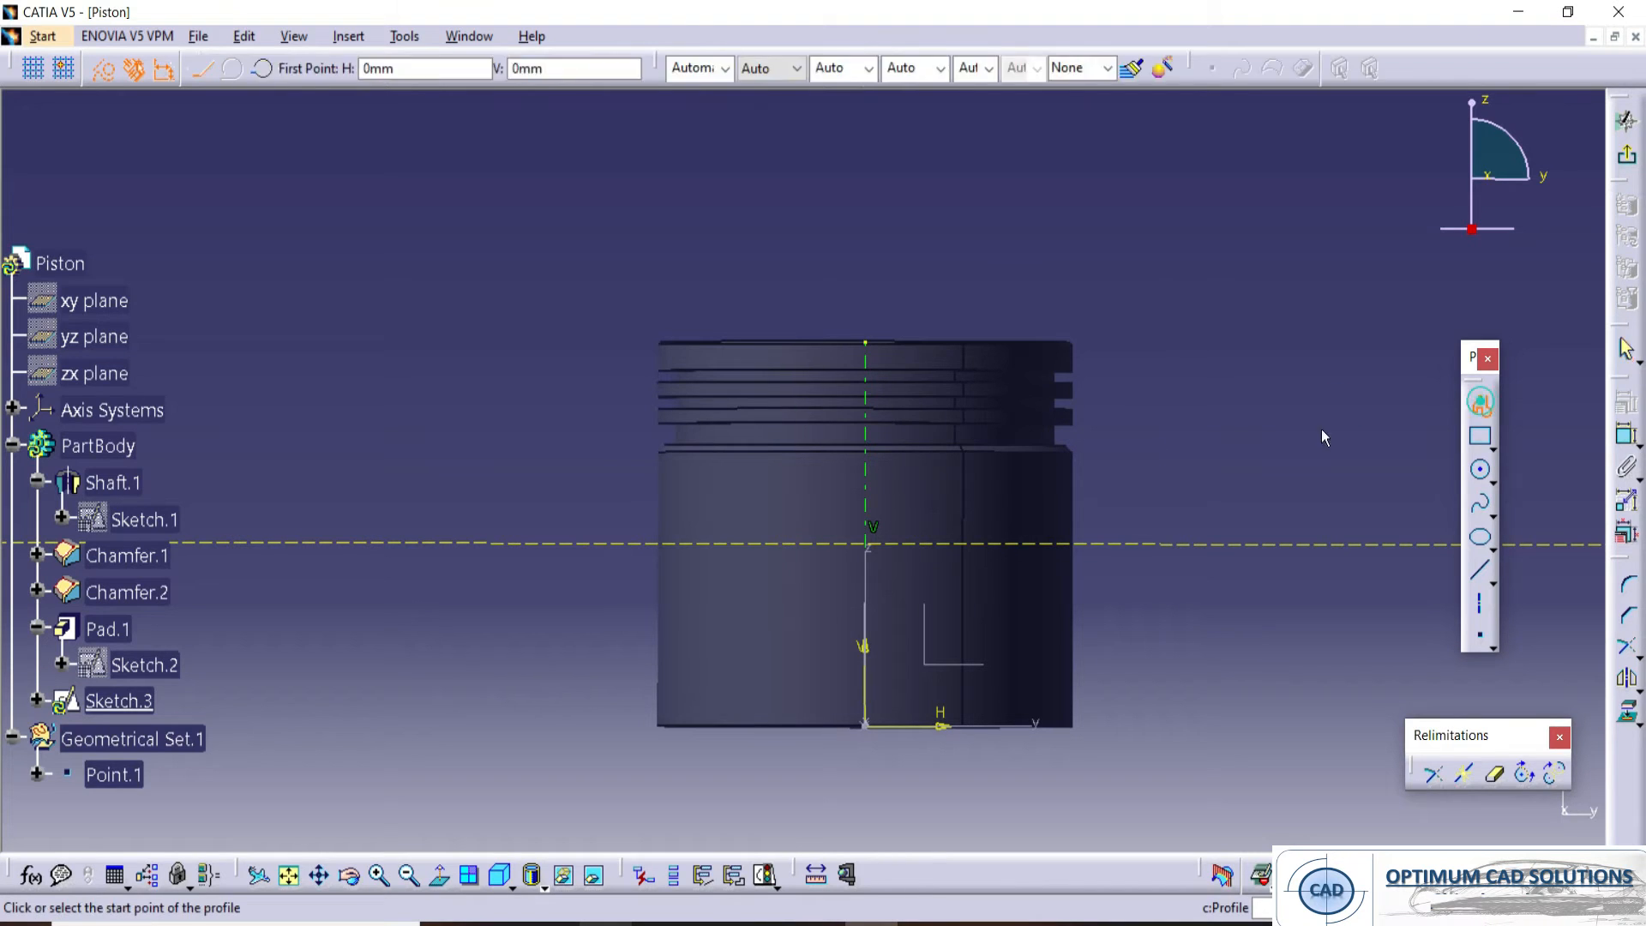
{"action": "left_click", "coordinate": [1079, 543]}
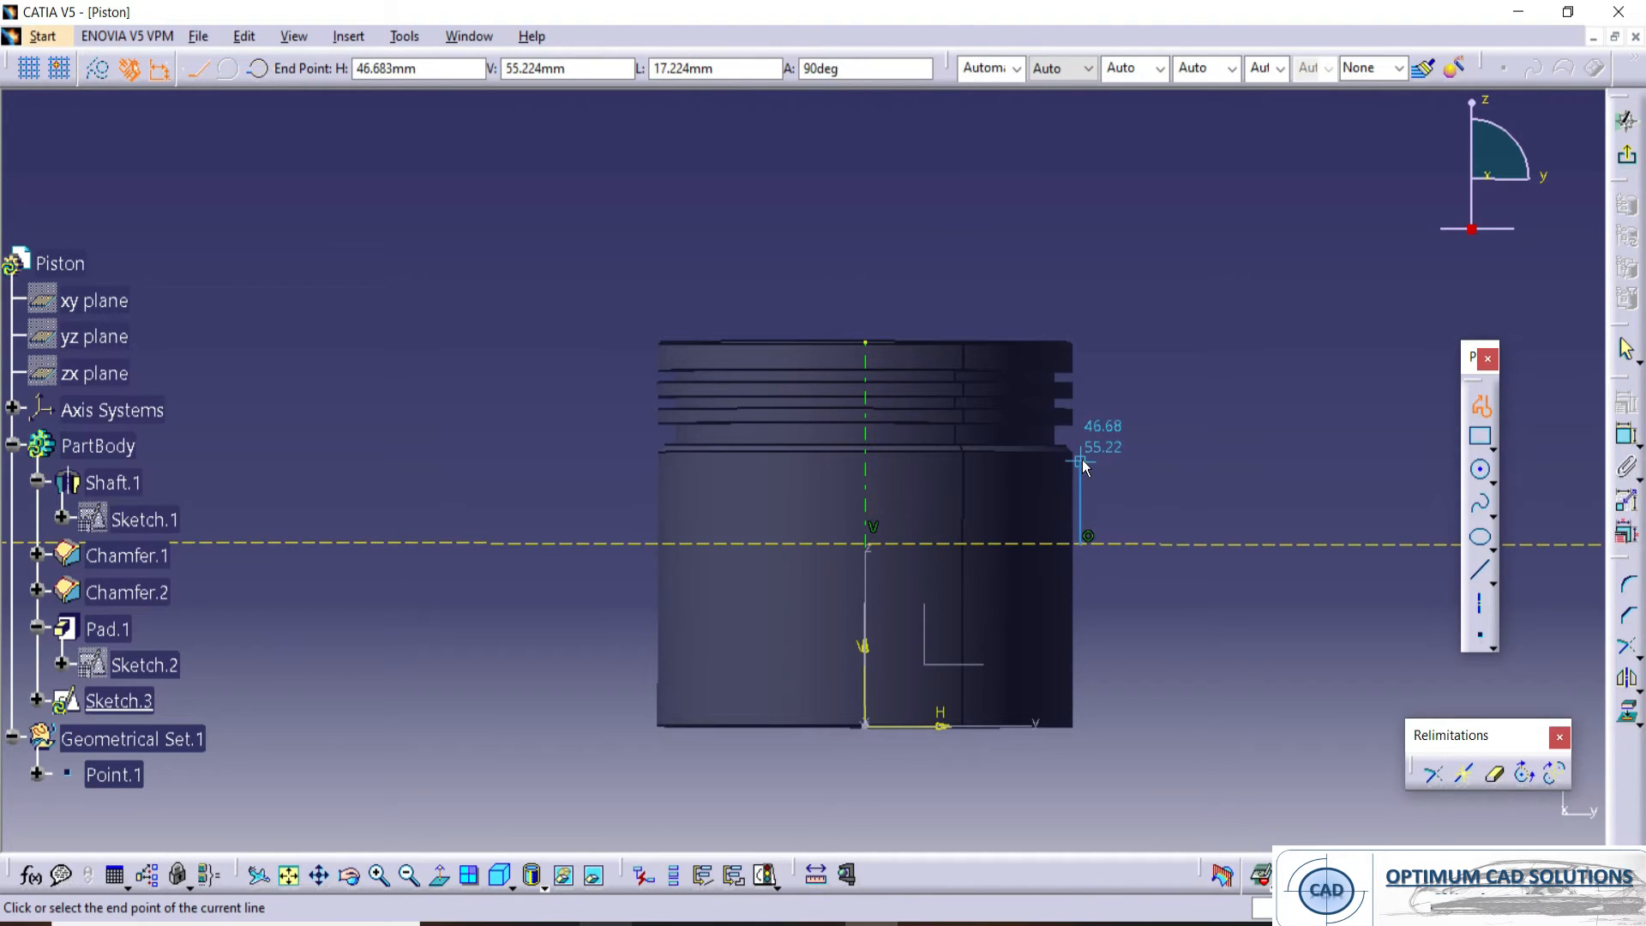
{"action": "left_click", "coordinate": [1080, 469]}
{"action": "left_click", "coordinate": [1046, 470]}
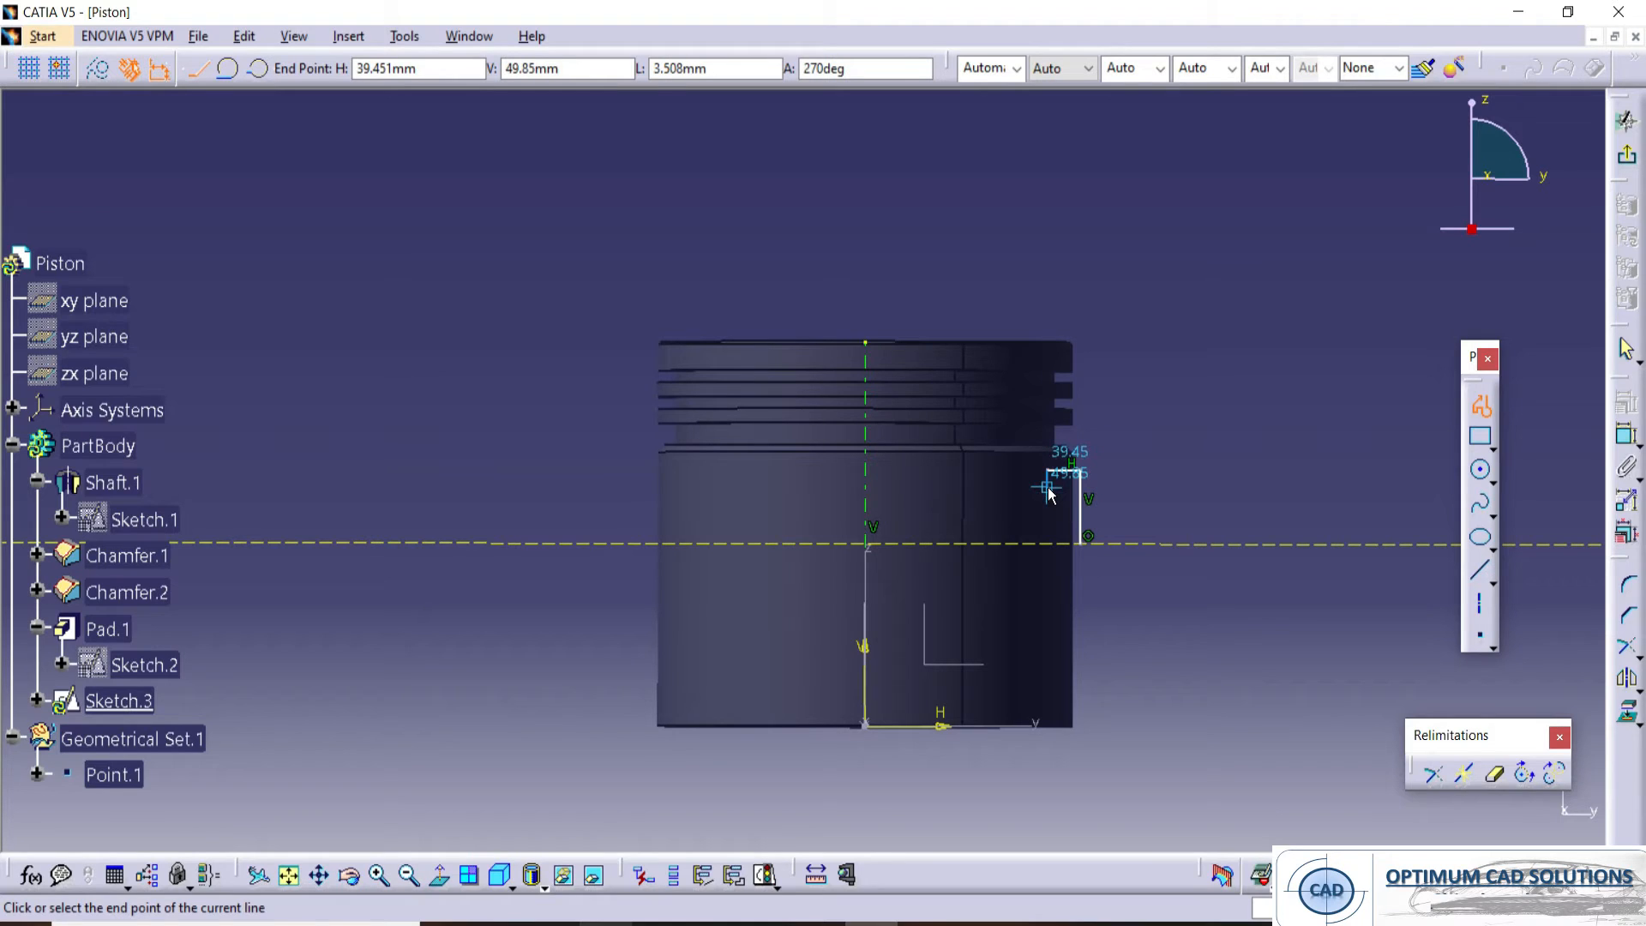
{"action": "left_click", "coordinate": [1047, 487]}
{"action": "left_click", "coordinate": [1025, 487]}
{"action": "left_click", "coordinate": [1008, 500]}
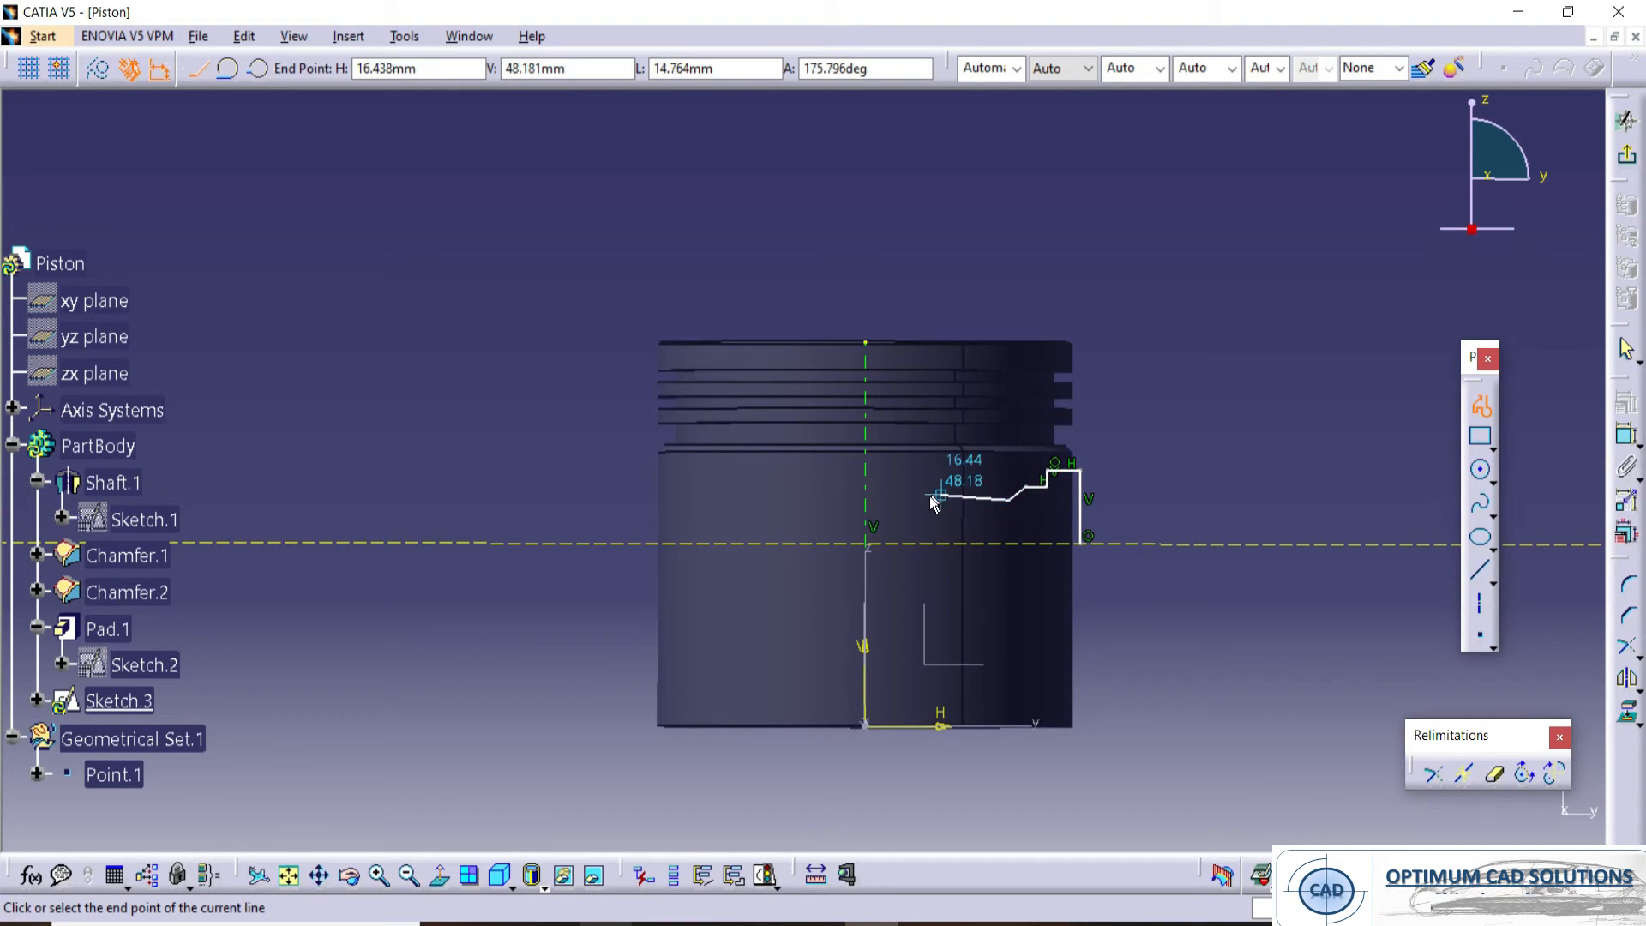
{"action": "left_click", "coordinate": [928, 500]}
{"action": "left_click", "coordinate": [929, 543]}
{"action": "left_click", "coordinate": [1081, 543]}
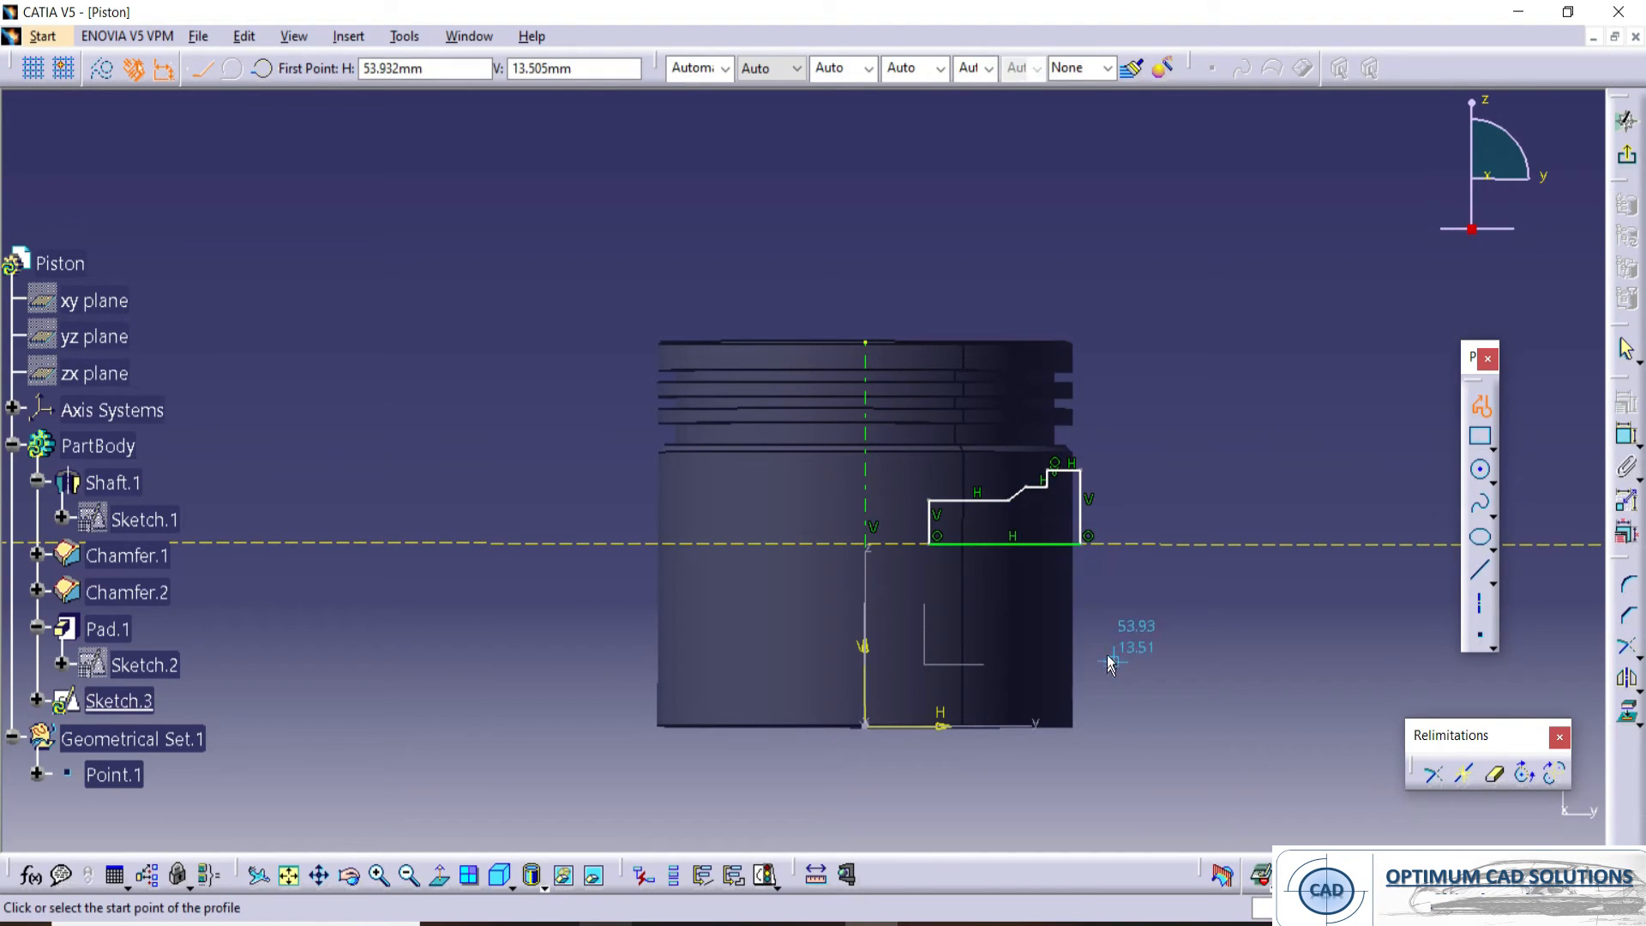
{"action": "key", "text": "Escape"}
- Dimension the profile's outer edge from the vertical axis and set the distance to 45 mm
{"action": "middle_click_drag", "start_coordinate": [1118, 569], "coordinate": [886, 462], "text": "ctrl"}
{"action": "middle_click_drag", "start_coordinate": [886, 462], "coordinate": [588, 375]}
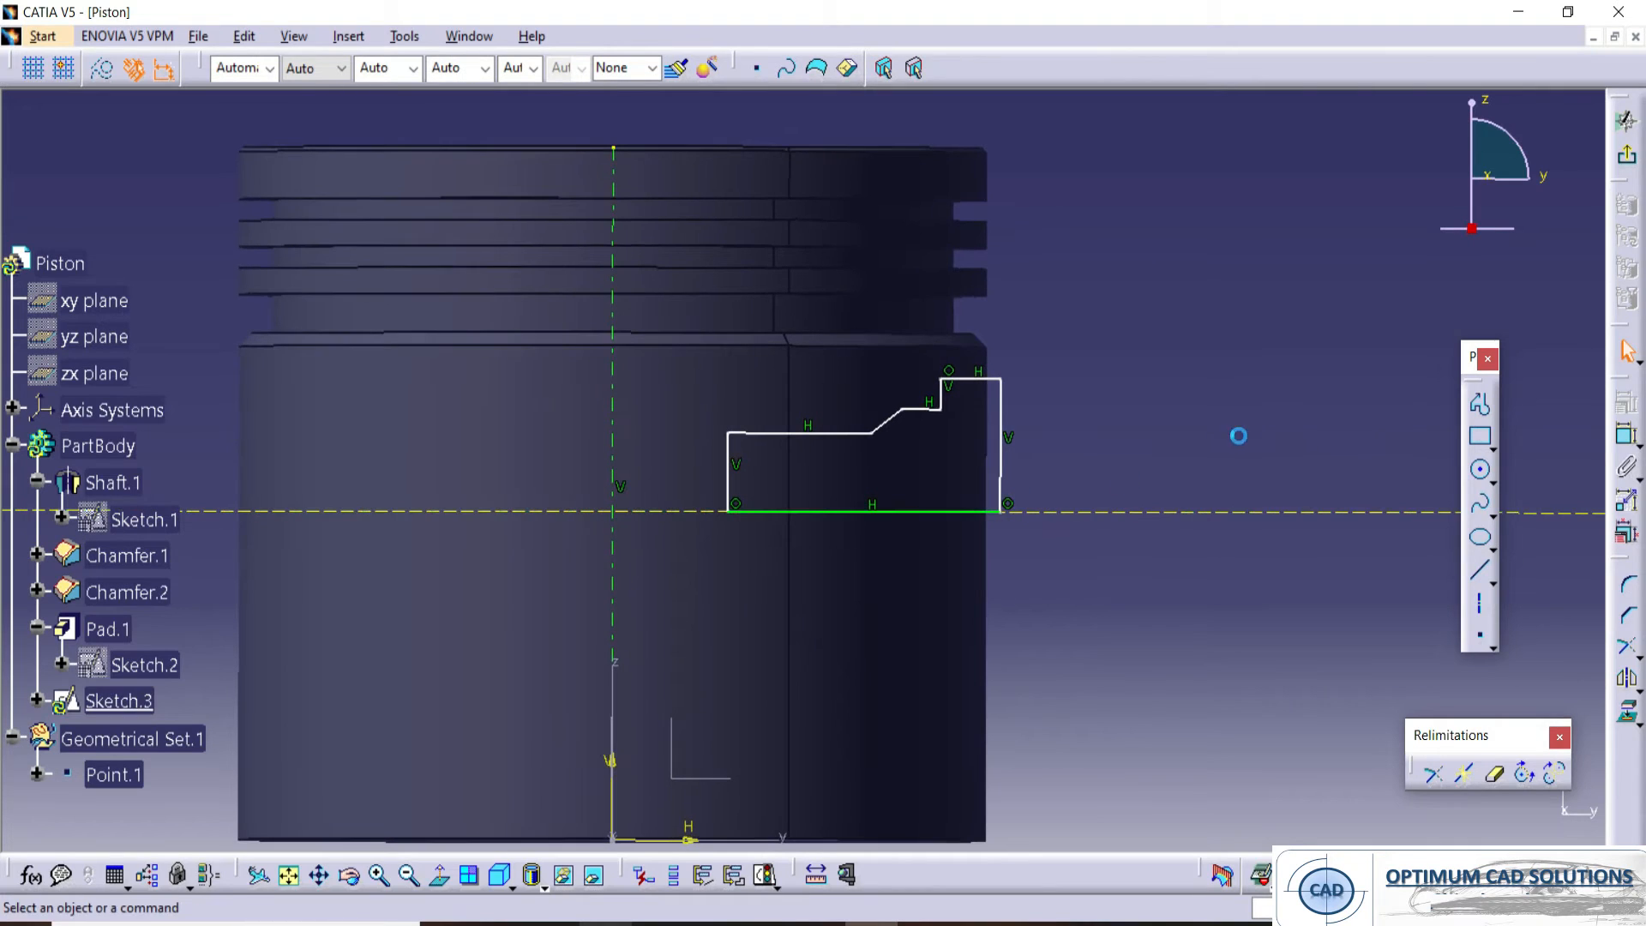
{"action": "left_click", "coordinate": [1616, 434]}
{"action": "left_click", "coordinate": [999, 411]}
{"action": "left_click", "coordinate": [614, 334]}
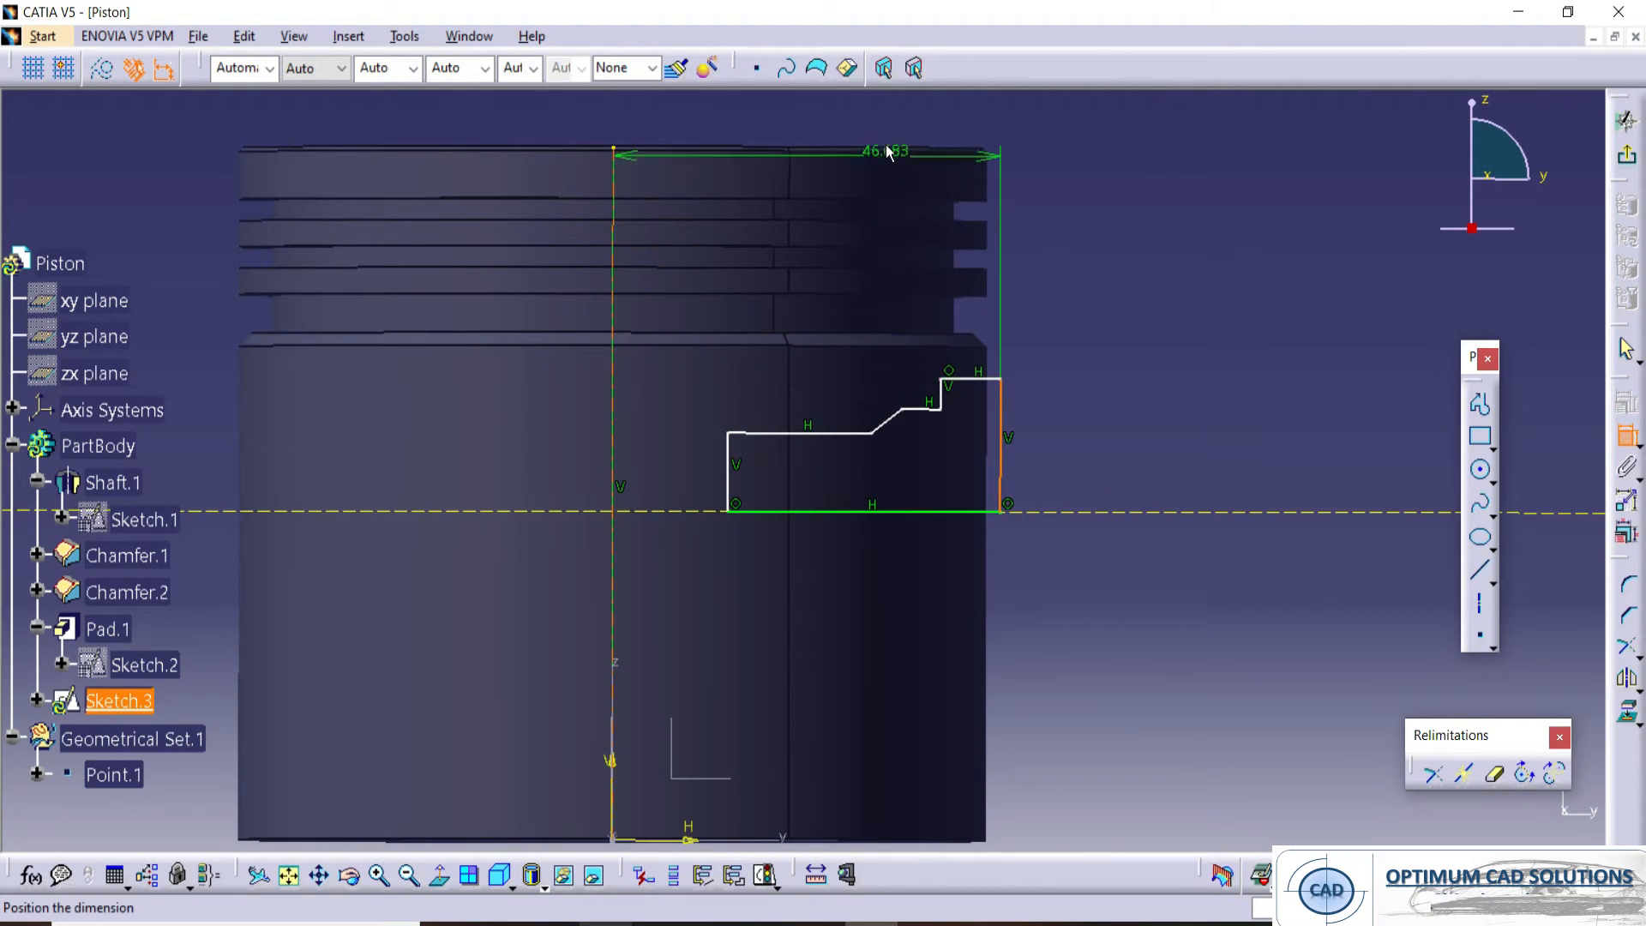
{"action": "left_click", "coordinate": [886, 143]}
{"action": "double_click", "coordinate": [890, 144]}
{"action": "key", "text": "Return"}
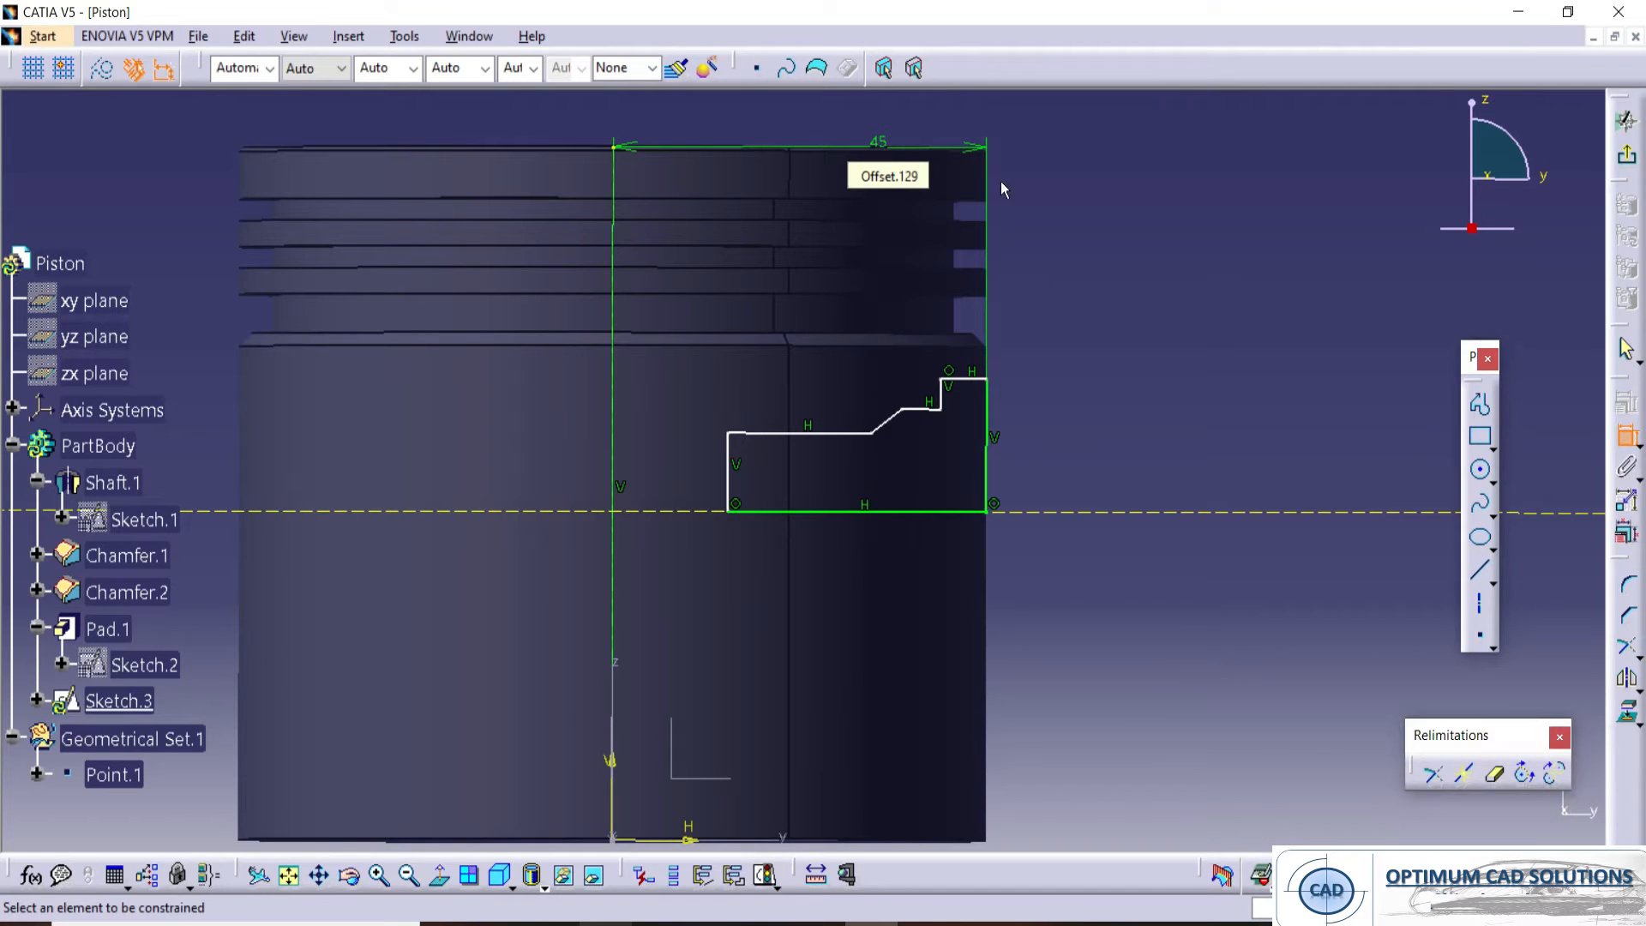
- Dimension the top edge of the profile's outermost step and set its length to 3.9 mm
{"action": "left_click", "coordinate": [964, 379]}
{"action": "left_click", "coordinate": [1029, 298]}
{"action": "double_click", "coordinate": [1034, 297]}
{"action": "type", "text": "3.9"}
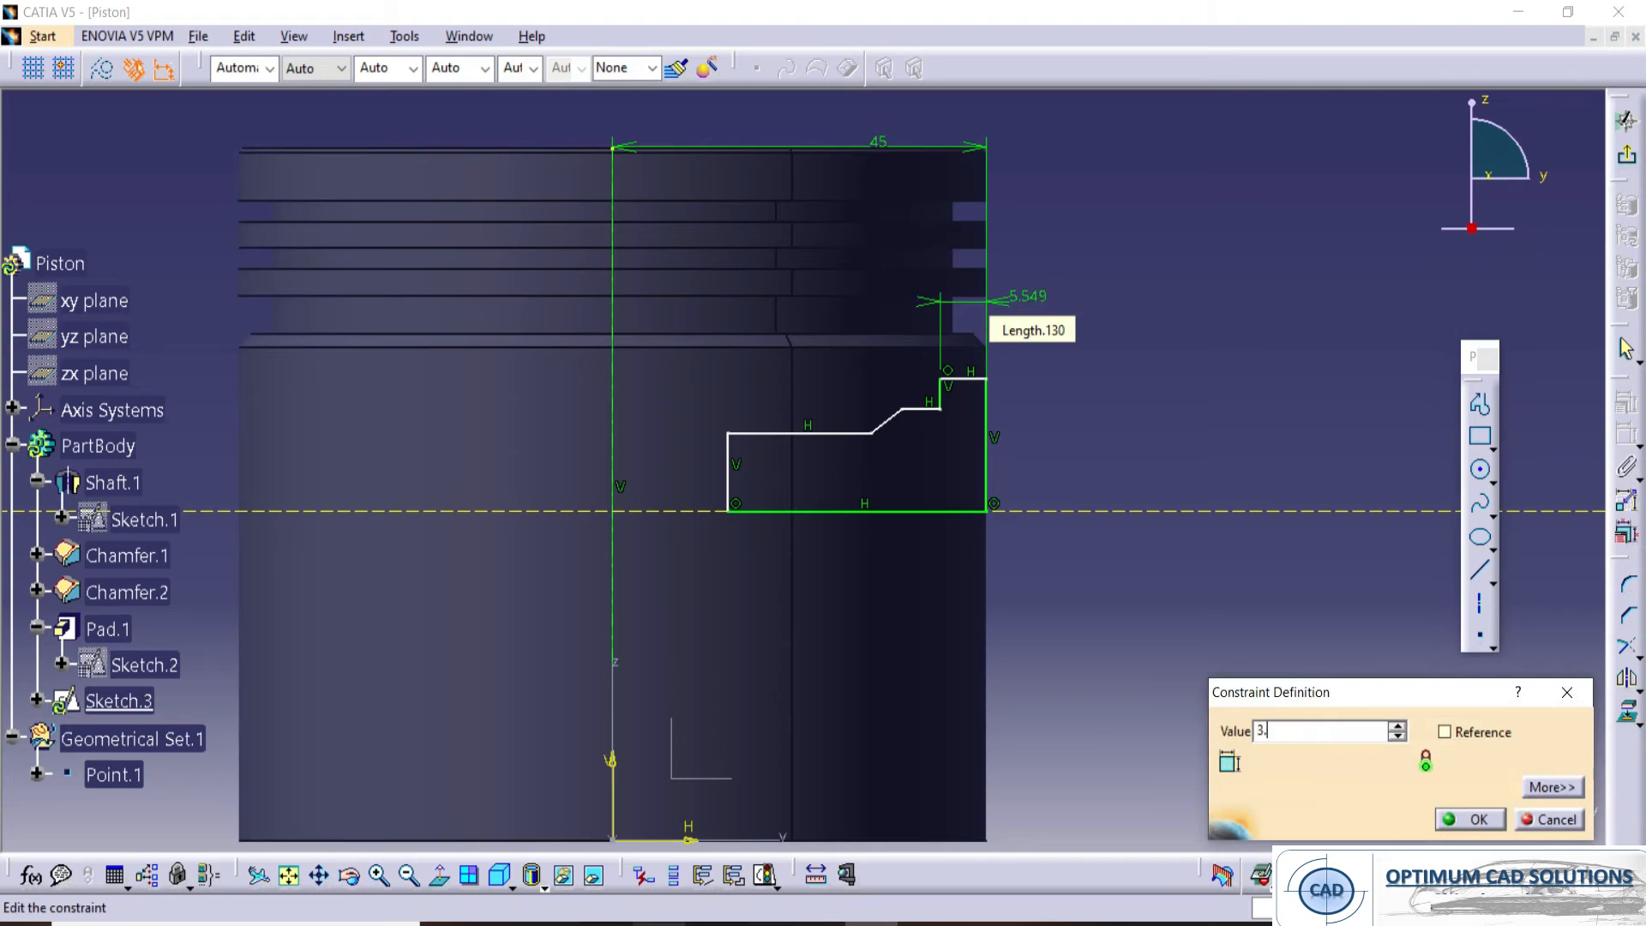
{"action": "key", "text": "Return"}
- Dimension the profile's outer vertical edge at 15 mm and check the bore dimensions in the PDF drawing
{"action": "left_click", "coordinate": [988, 408]}
{"action": "left_click", "coordinate": [1033, 404]}
{"action": "double_click", "coordinate": [1039, 408]}
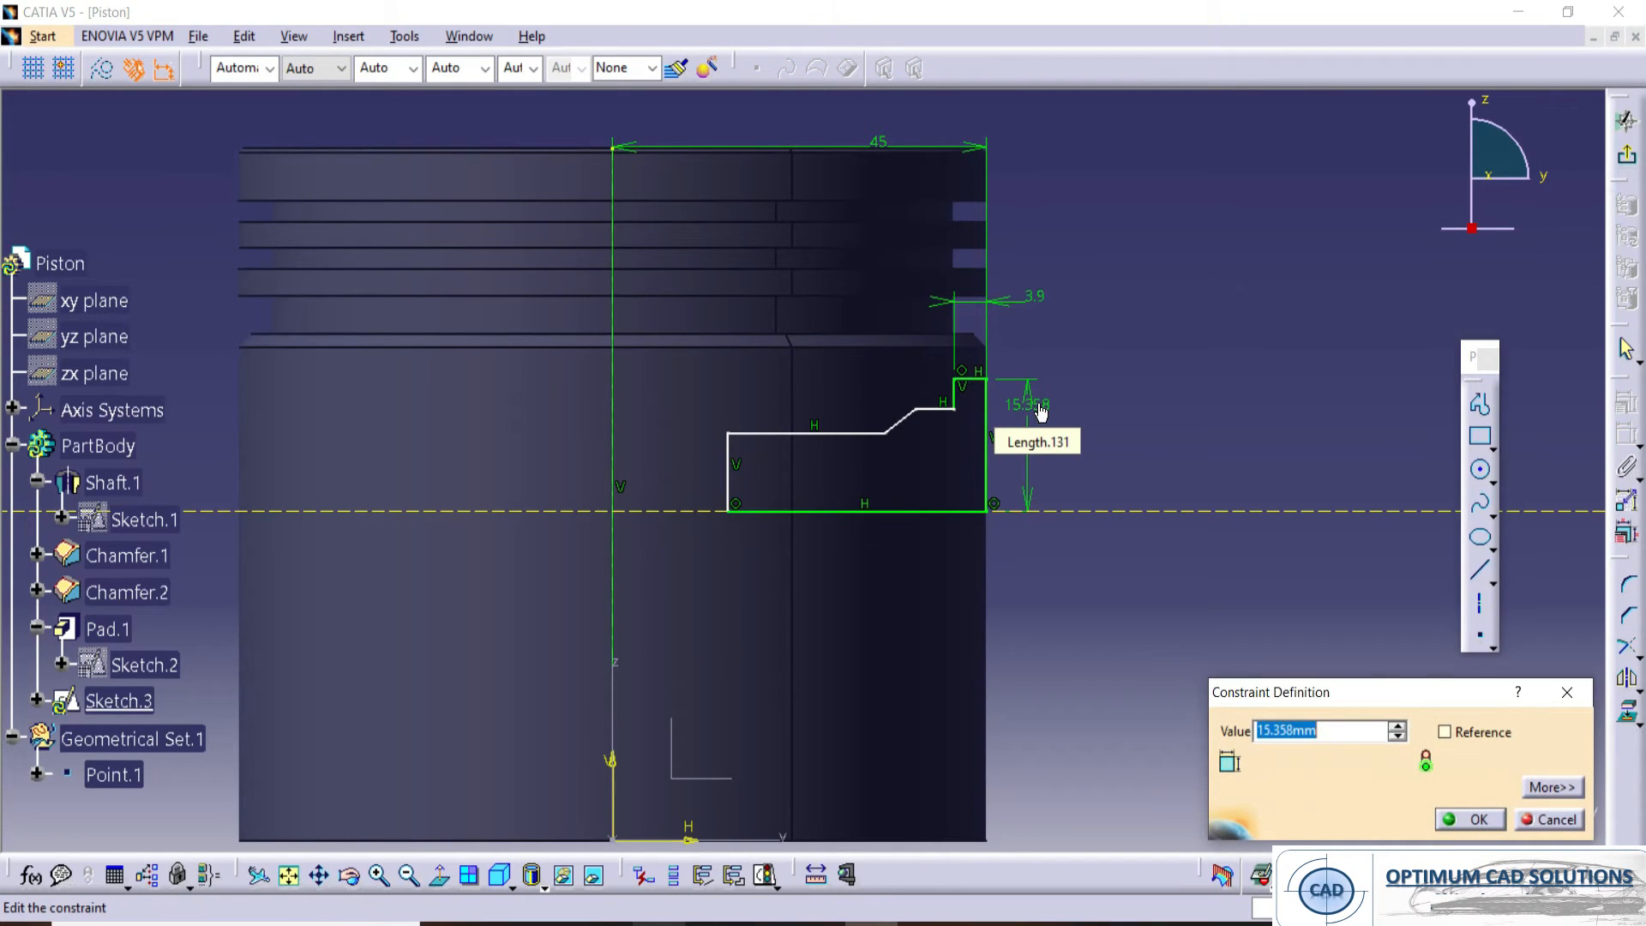
{"action": "type", "text": "15"}
{"action": "key", "text": "Return"}
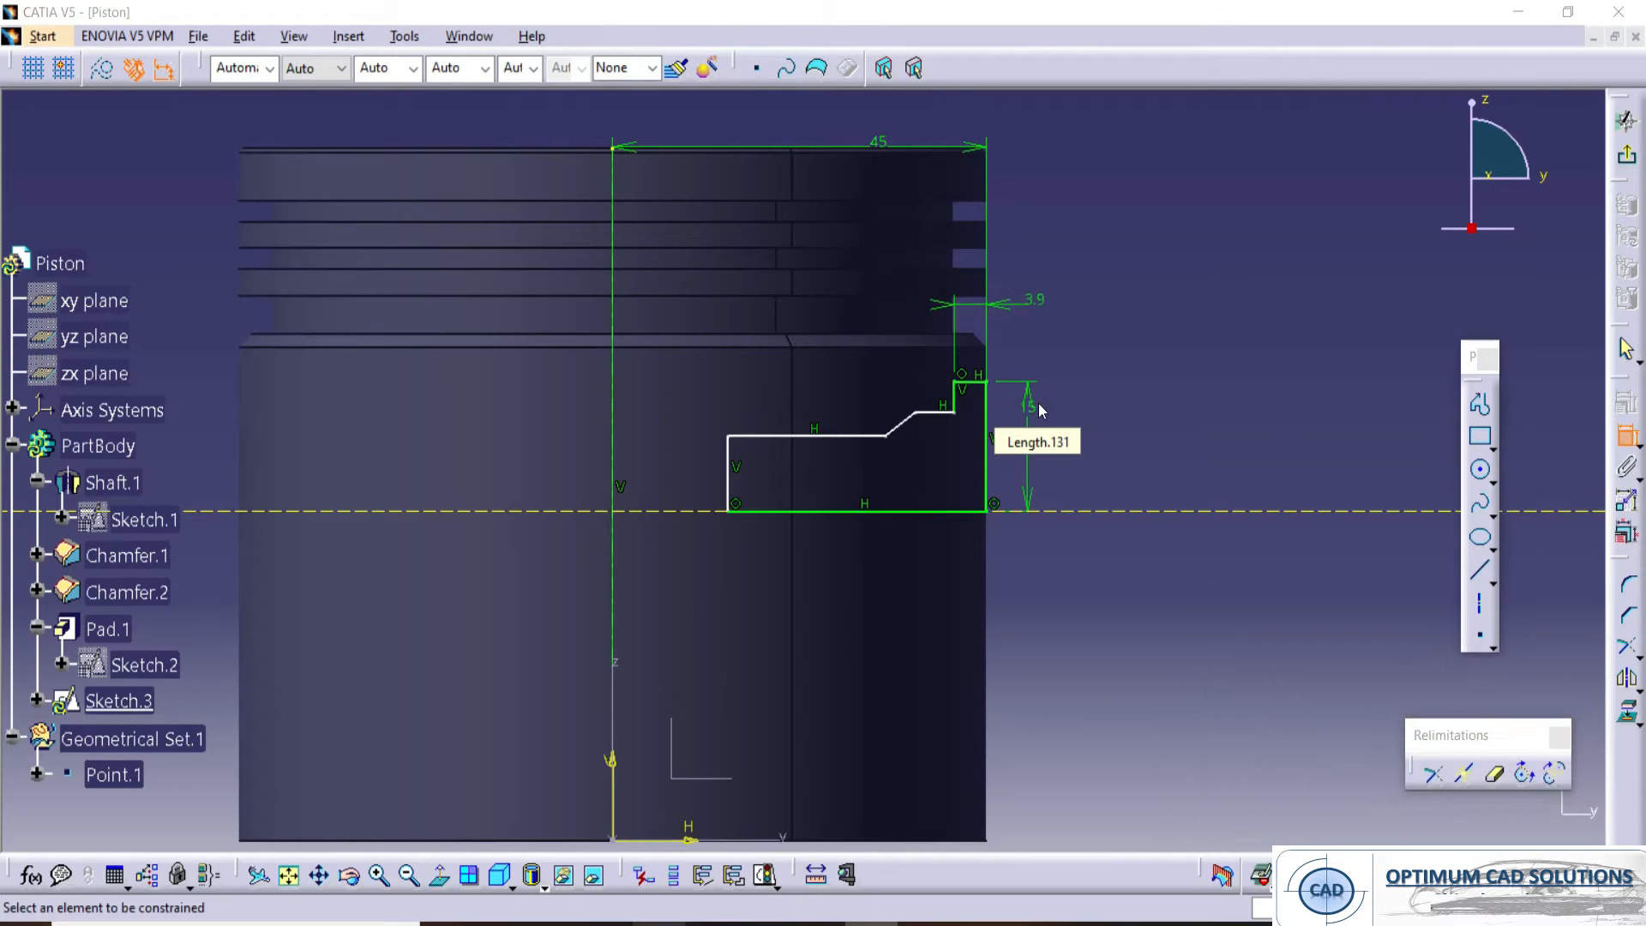
{"action": "key", "text": "alt+Tab"}
{"action": "key", "text": "alt+Tab"}
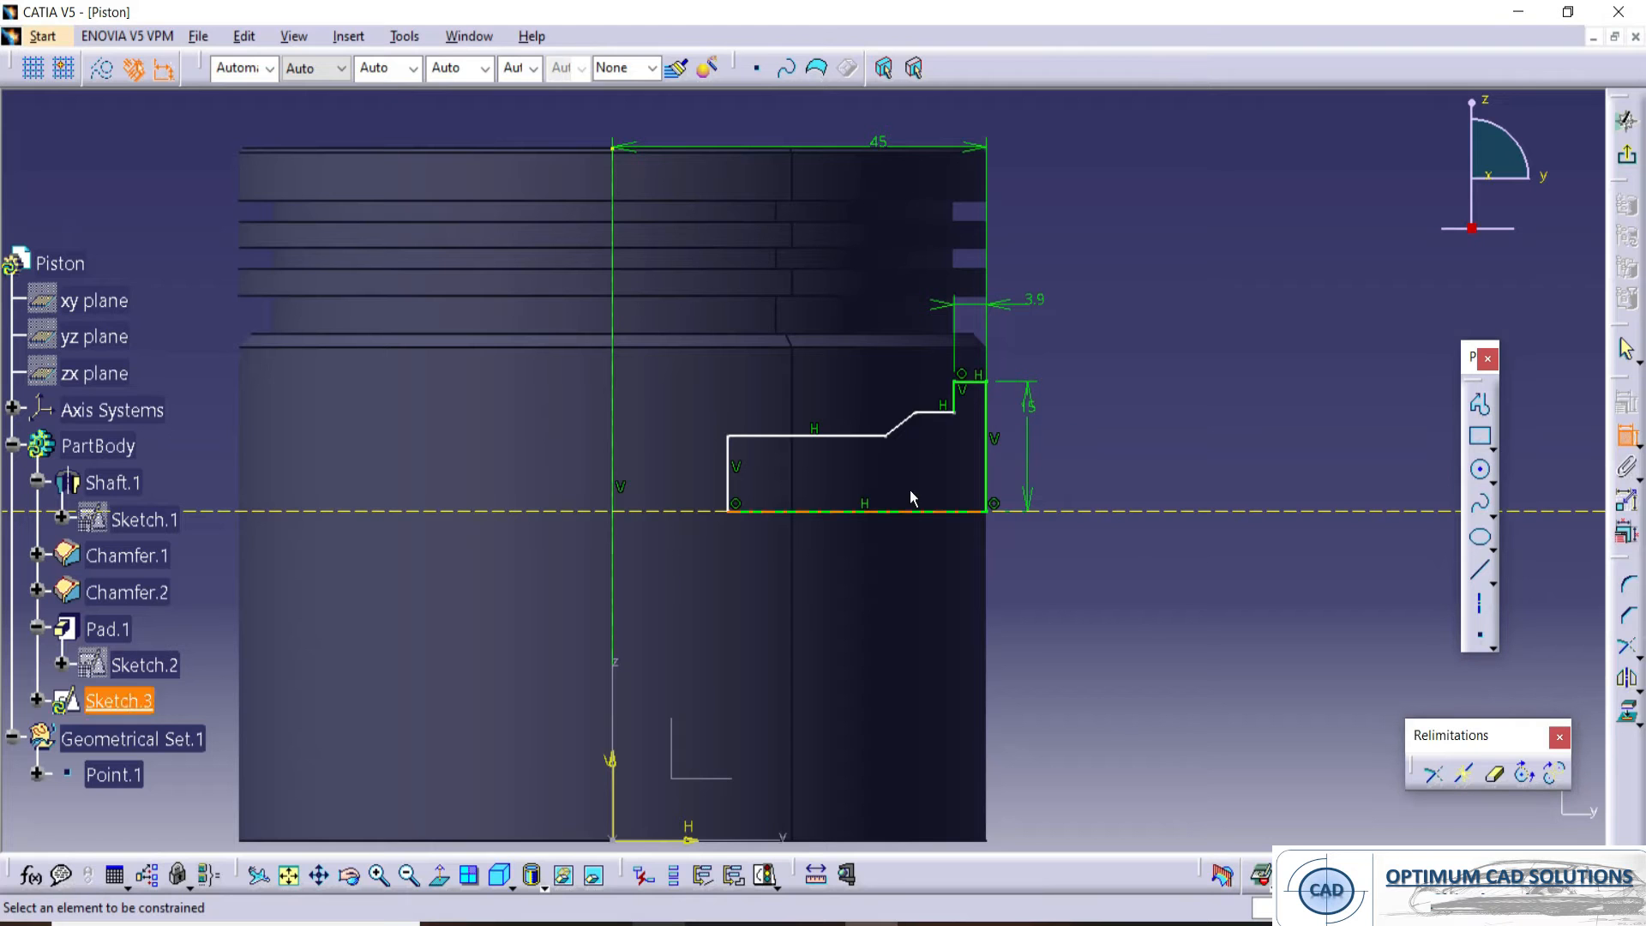
- Dimension the middle step's horizontal edge from the profile's base line and set the distance to 12 mm
{"action": "left_click", "coordinate": [935, 414]}
{"action": "left_click", "coordinate": [911, 511]}
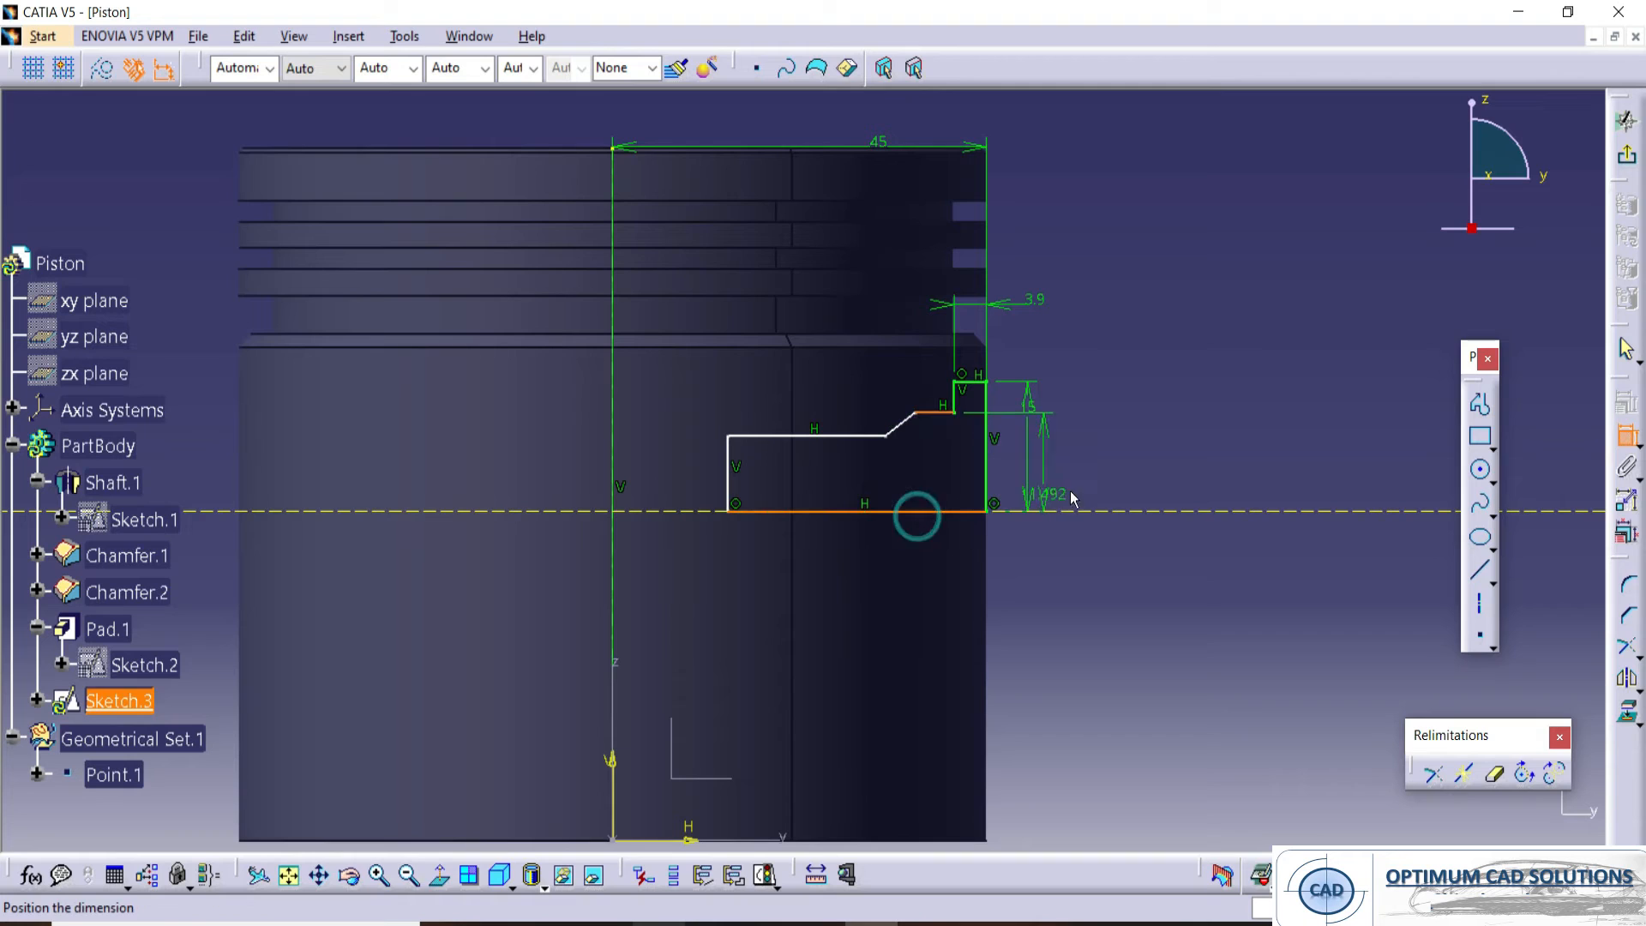
{"action": "left_click", "coordinate": [1083, 466]}
{"action": "double_click", "coordinate": [1086, 467]}
{"action": "type", "text": "12"}
{"action": "key", "text": "Return"}
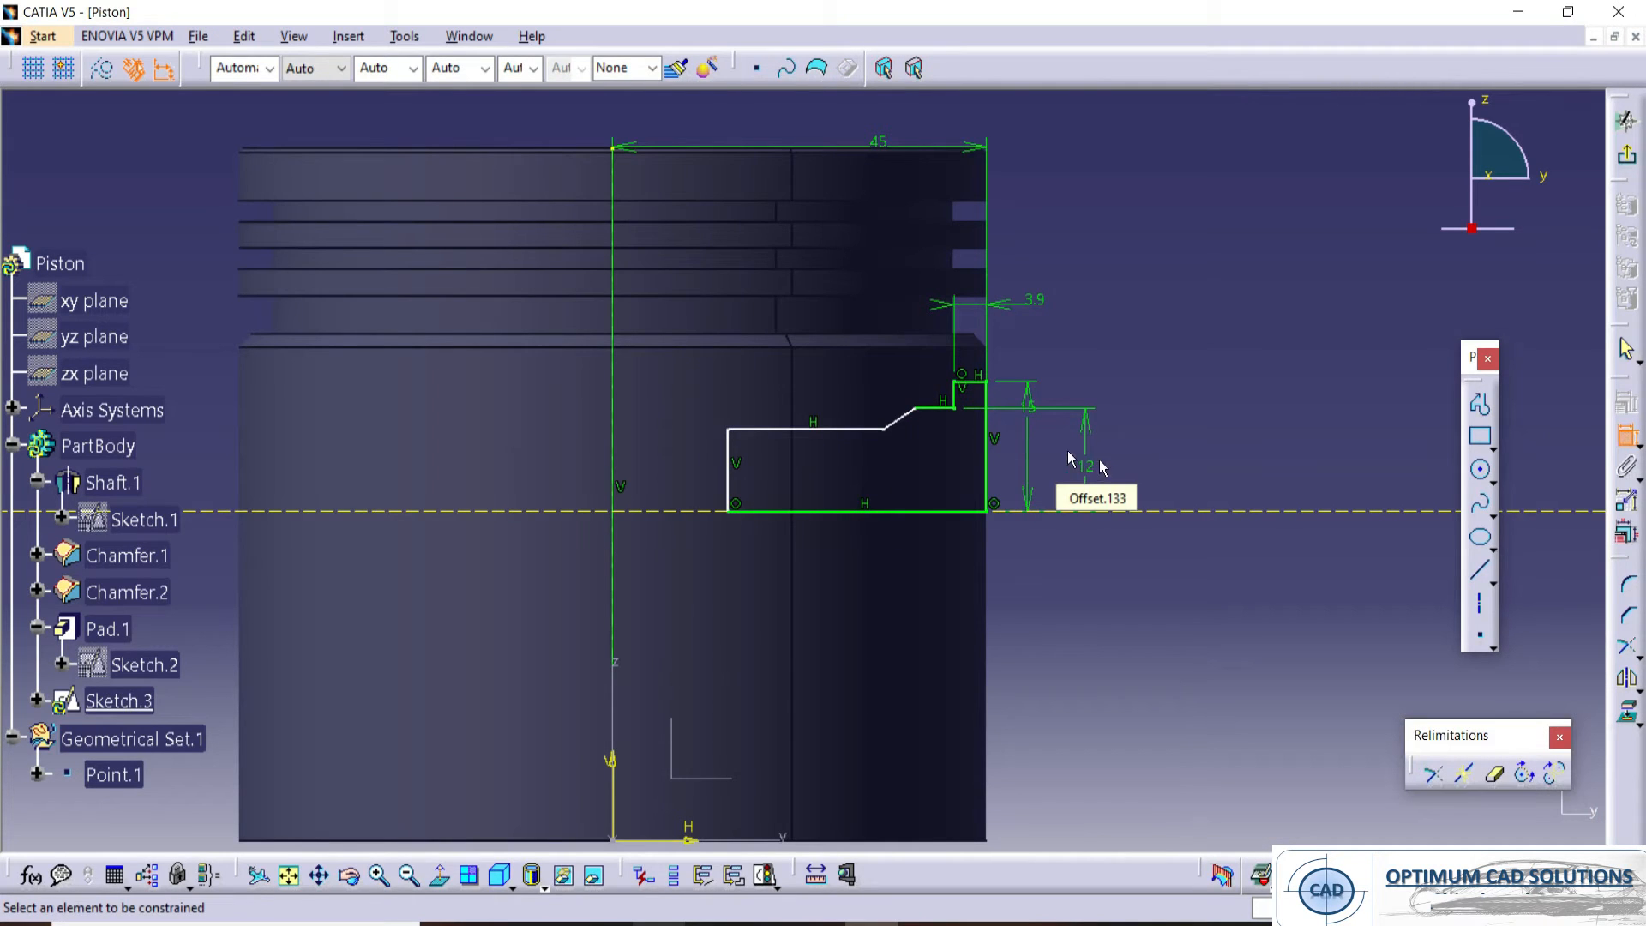
- Dimension the innermost horizontal edge from the profile's base line and set the distance to 11 mm
{"action": "left_click", "coordinate": [852, 428]}
{"action": "left_click", "coordinate": [794, 512]}
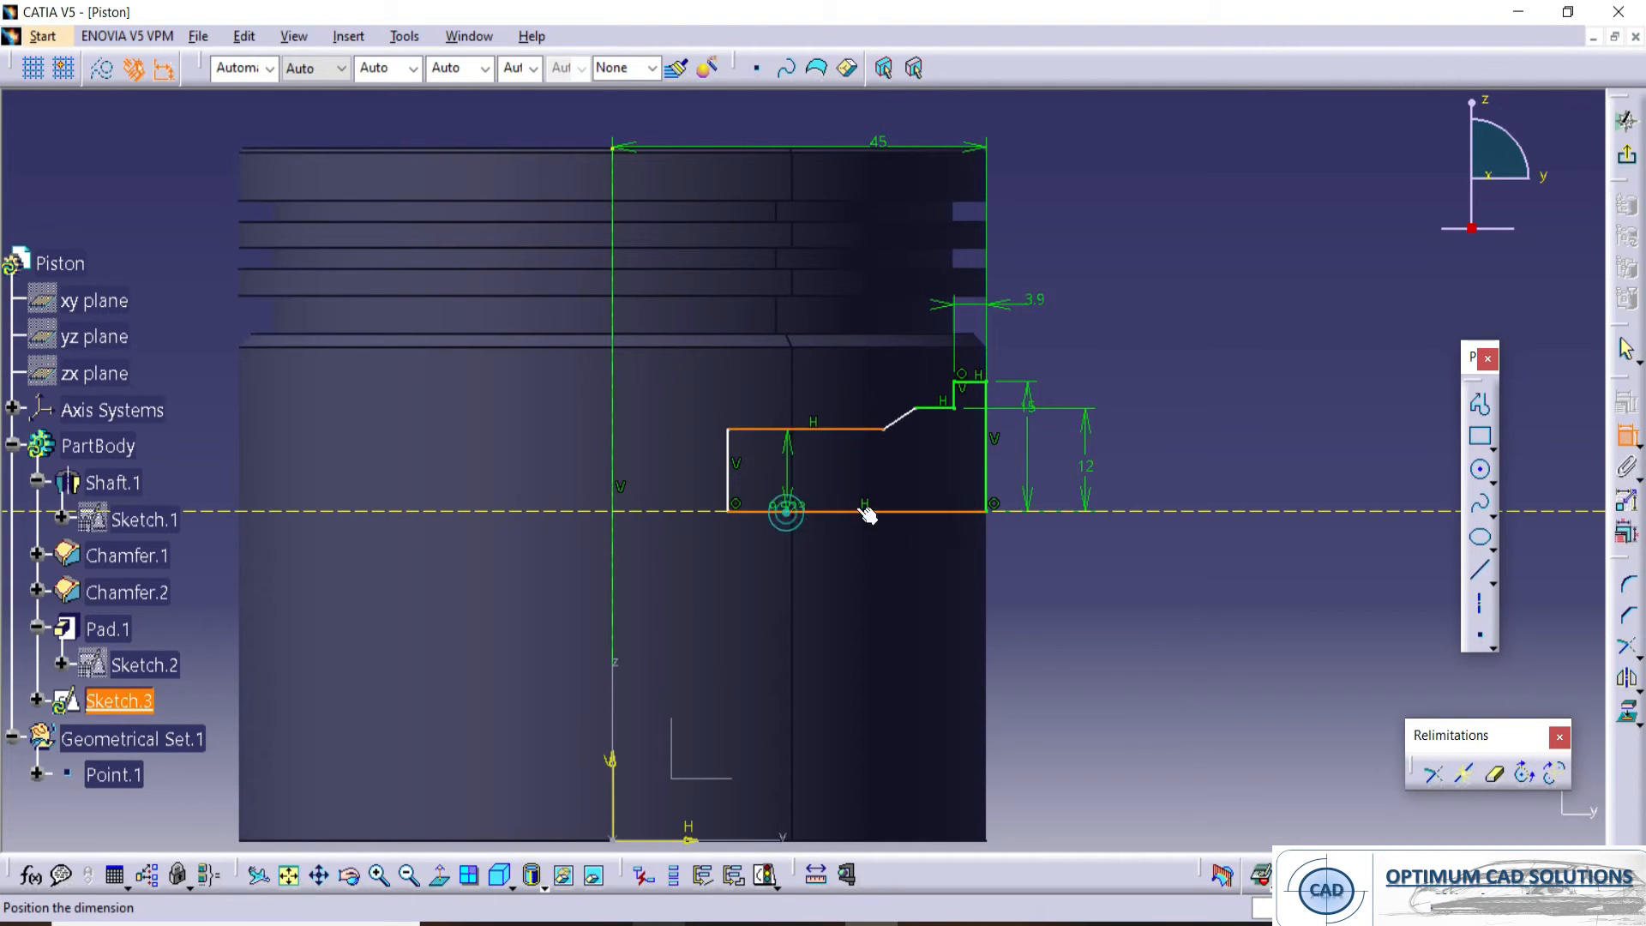
{"action": "left_click", "coordinate": [1200, 391]}
{"action": "double_click", "coordinate": [1205, 391]}
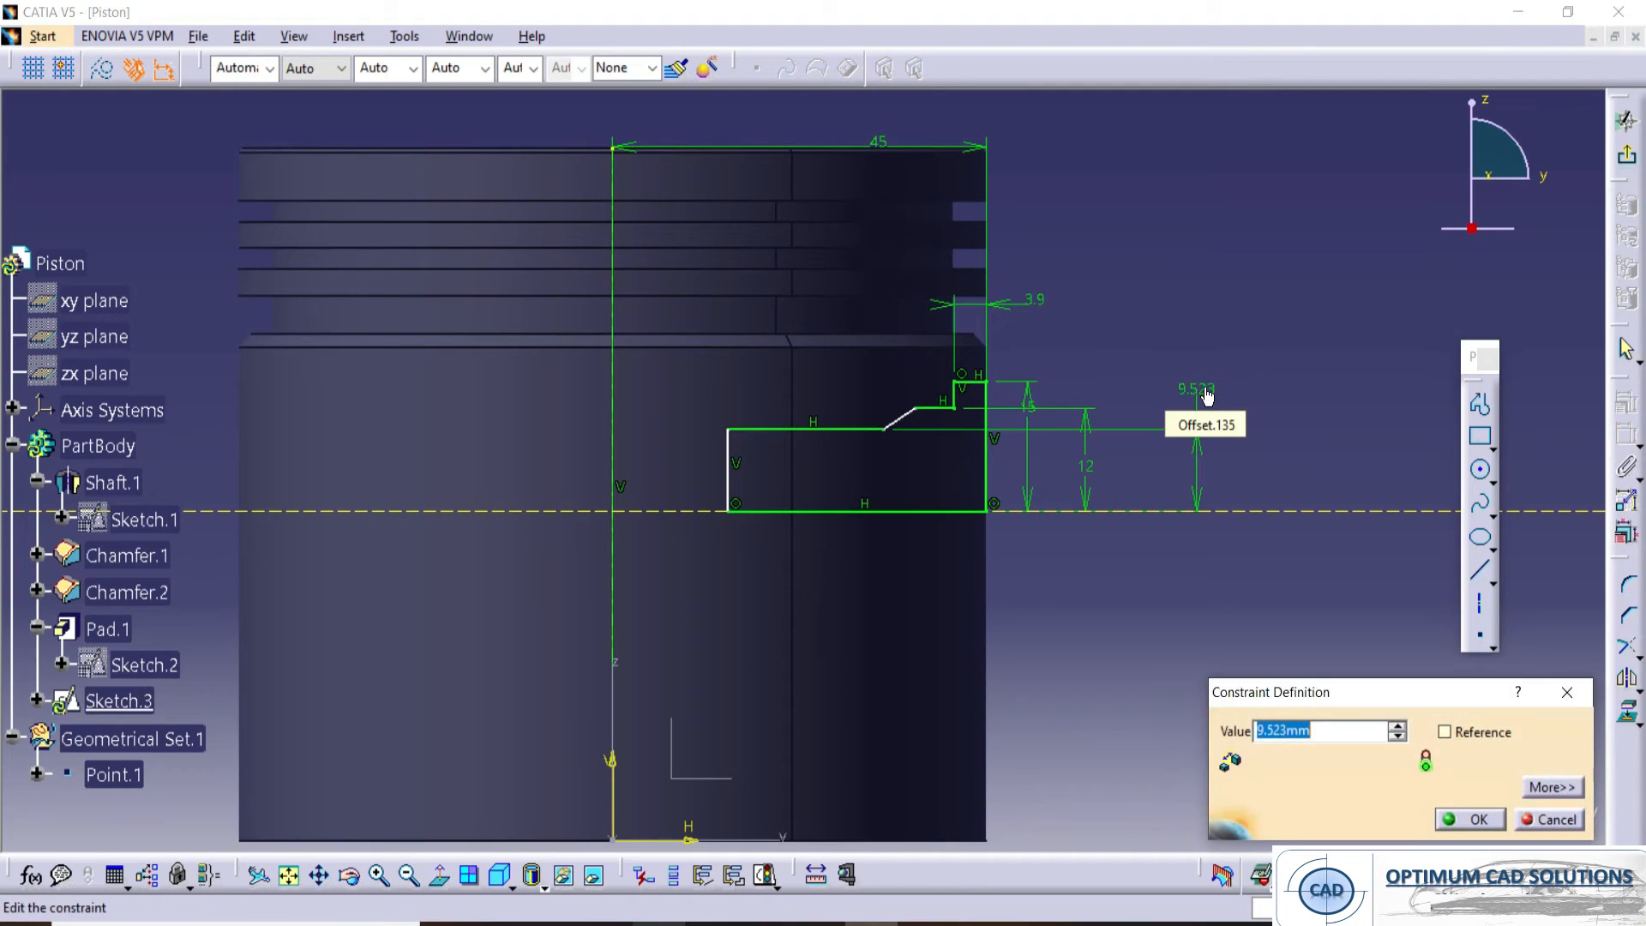
{"action": "type", "text": "11"}
{"action": "key", "text": "Return"}
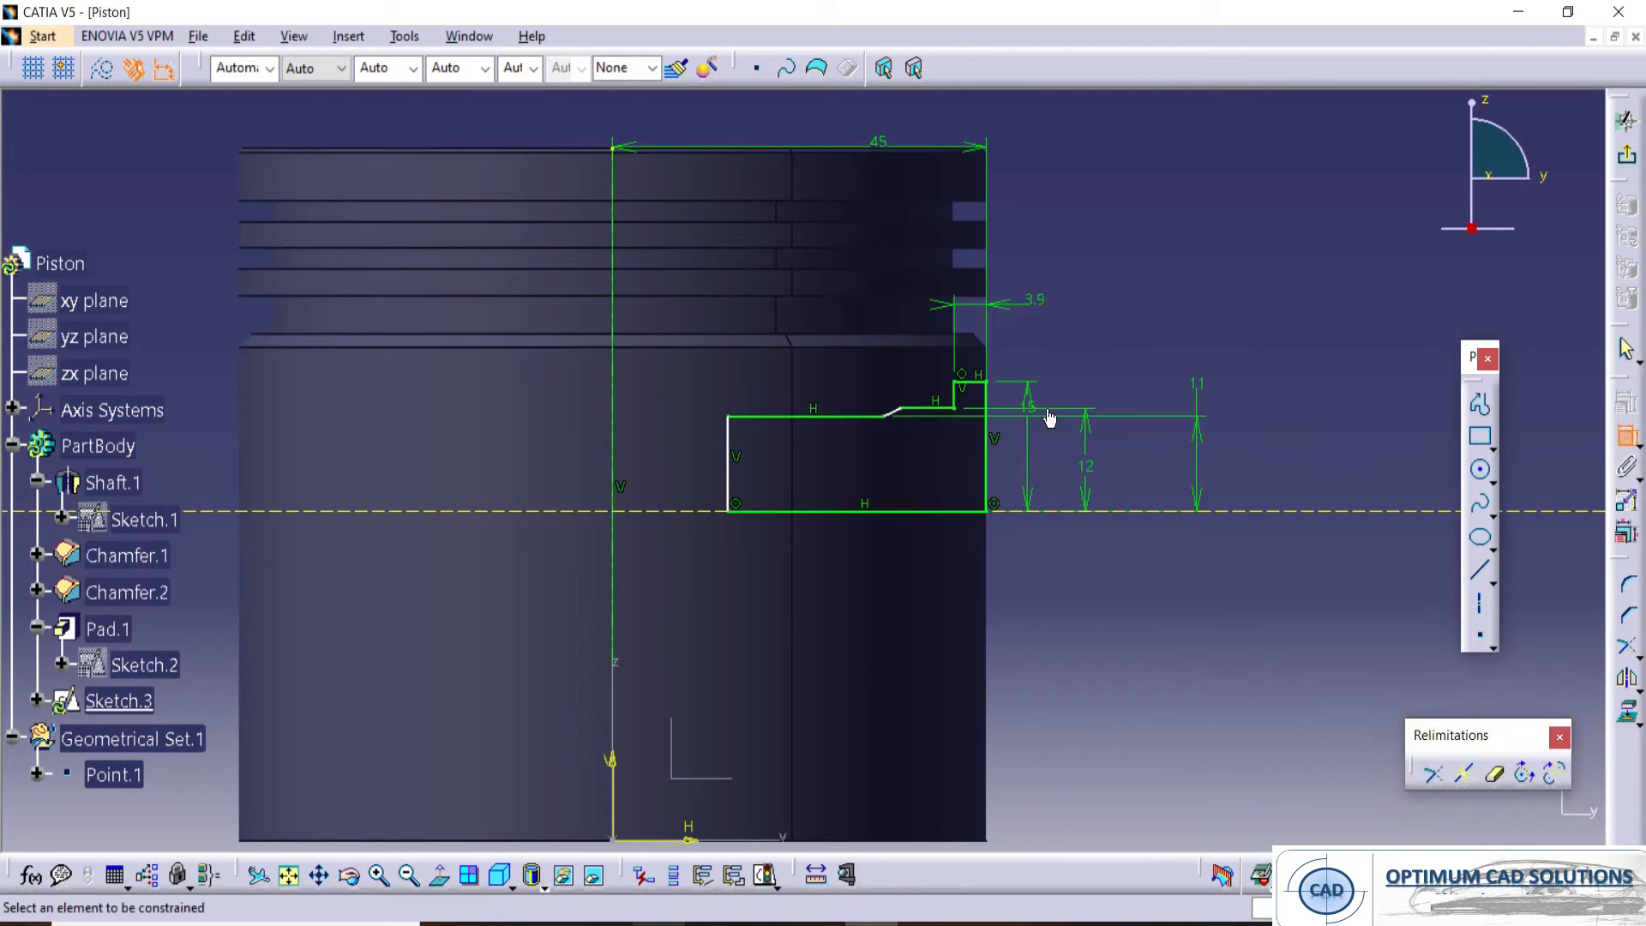
- Dimension the length of the middle step's horizontal edge and set it to 6 mm
{"action": "left_click", "coordinate": [938, 408]}
{"action": "left_click", "coordinate": [1054, 209]}
{"action": "double_click", "coordinate": [1052, 209]}
{"action": "type", "text": "6"}
{"action": "key", "text": "Return"}
{"action": "middle_click_drag", "start_coordinate": [1155, 270], "coordinate": [1144, 265]}
{"action": "key", "text": "Escape"}
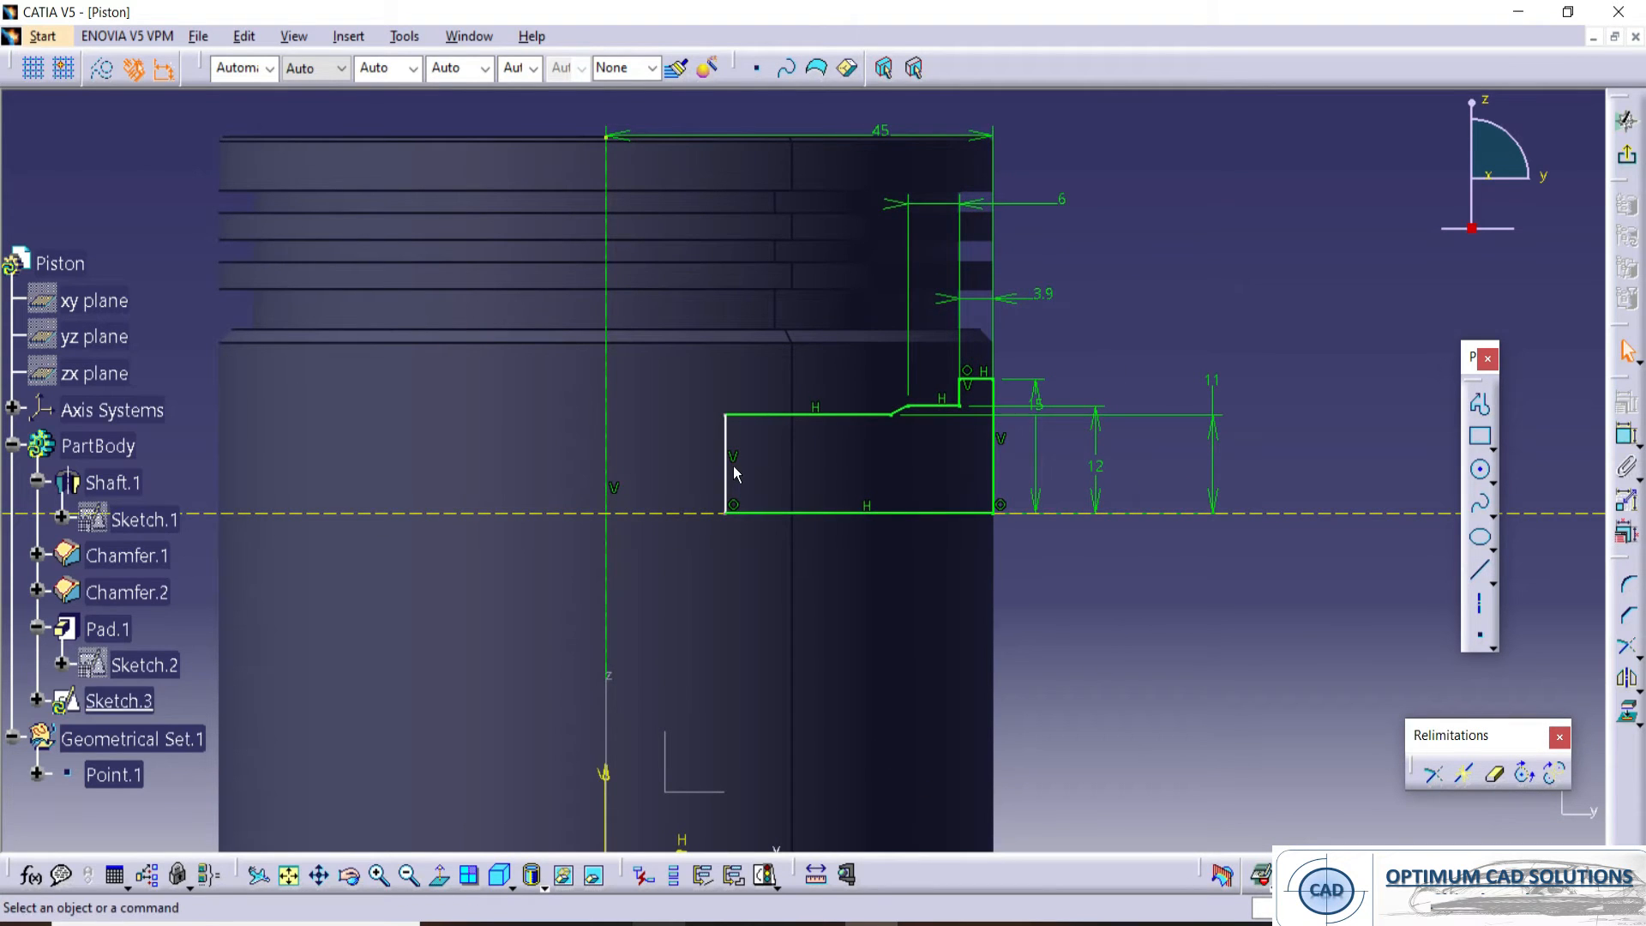
- Check the bore section in the PDF drawing, then mirror the stepped edges and outer vertical edge about the sketch's vertical axis
{"action": "key", "text": "alt+Tab"}
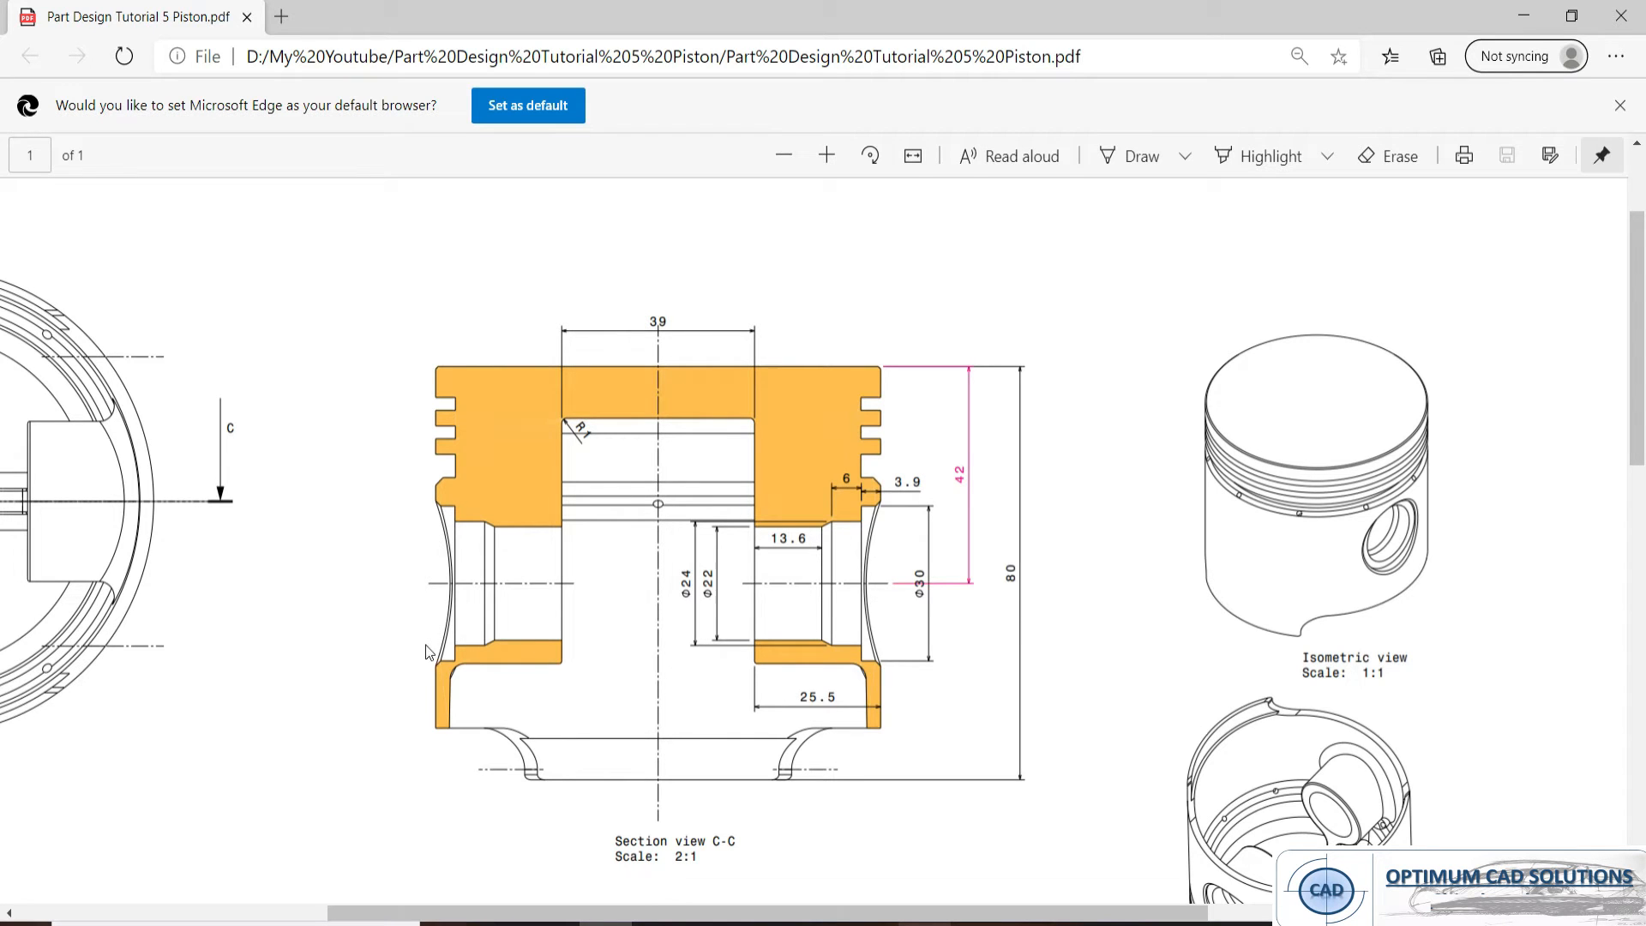
{"action": "key", "text": "alt+Tab"}
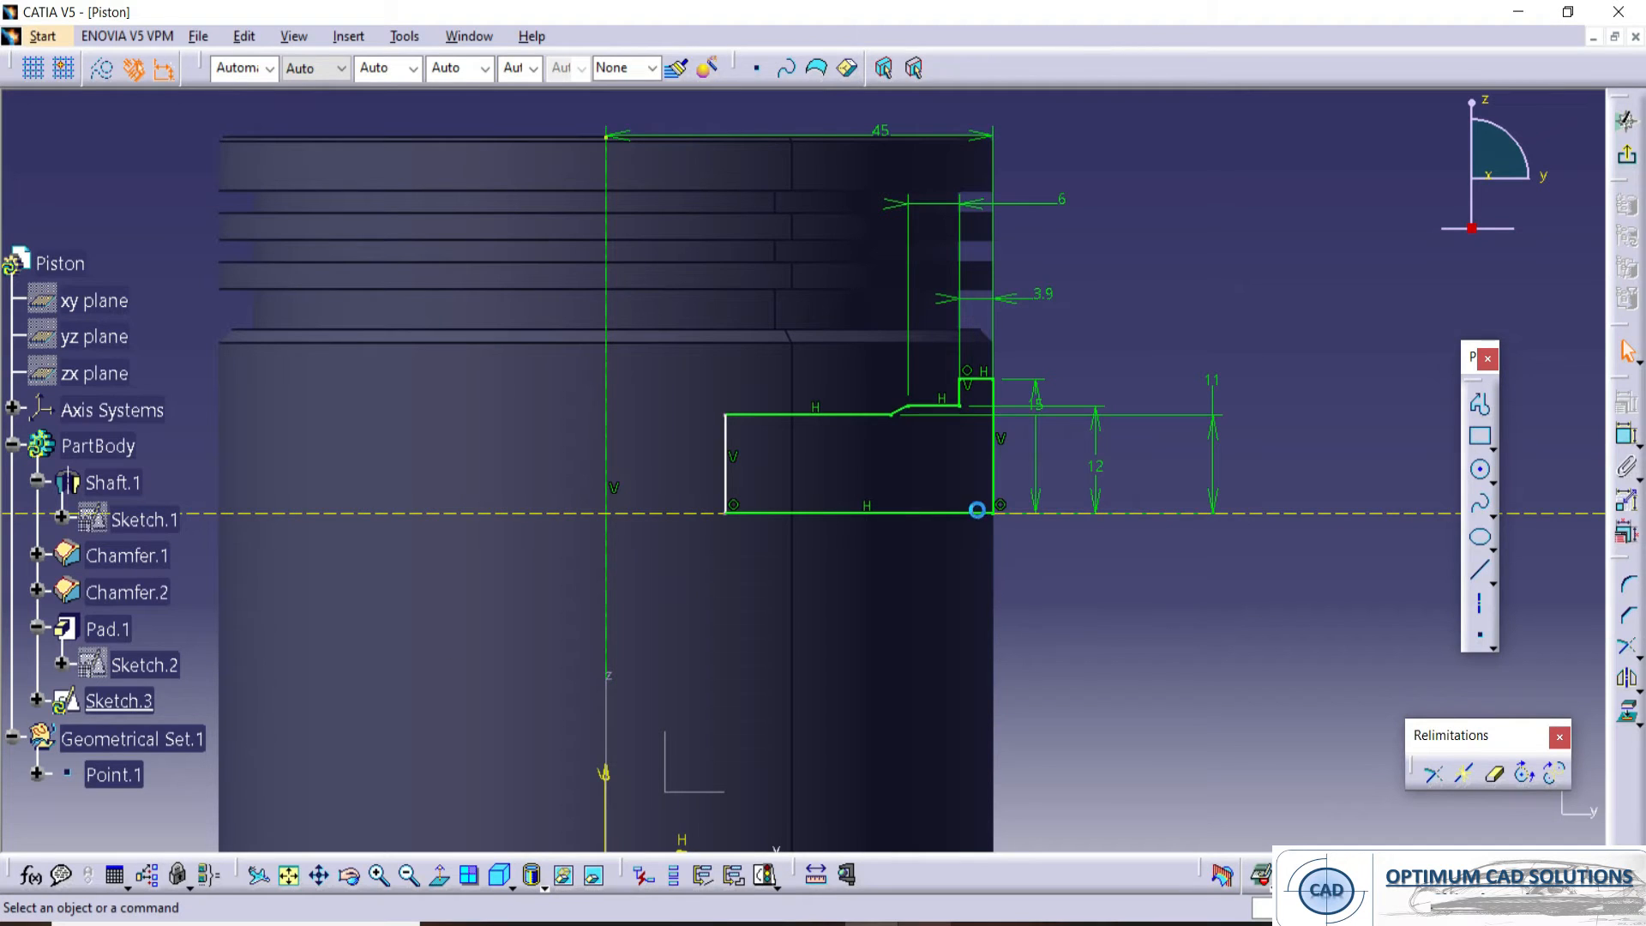
{"action": "left_click", "coordinate": [992, 446]}
{"action": "left_click", "coordinate": [928, 405], "text": "ctrl"}
{"action": "left_click", "coordinate": [961, 396], "text": "ctrl"}
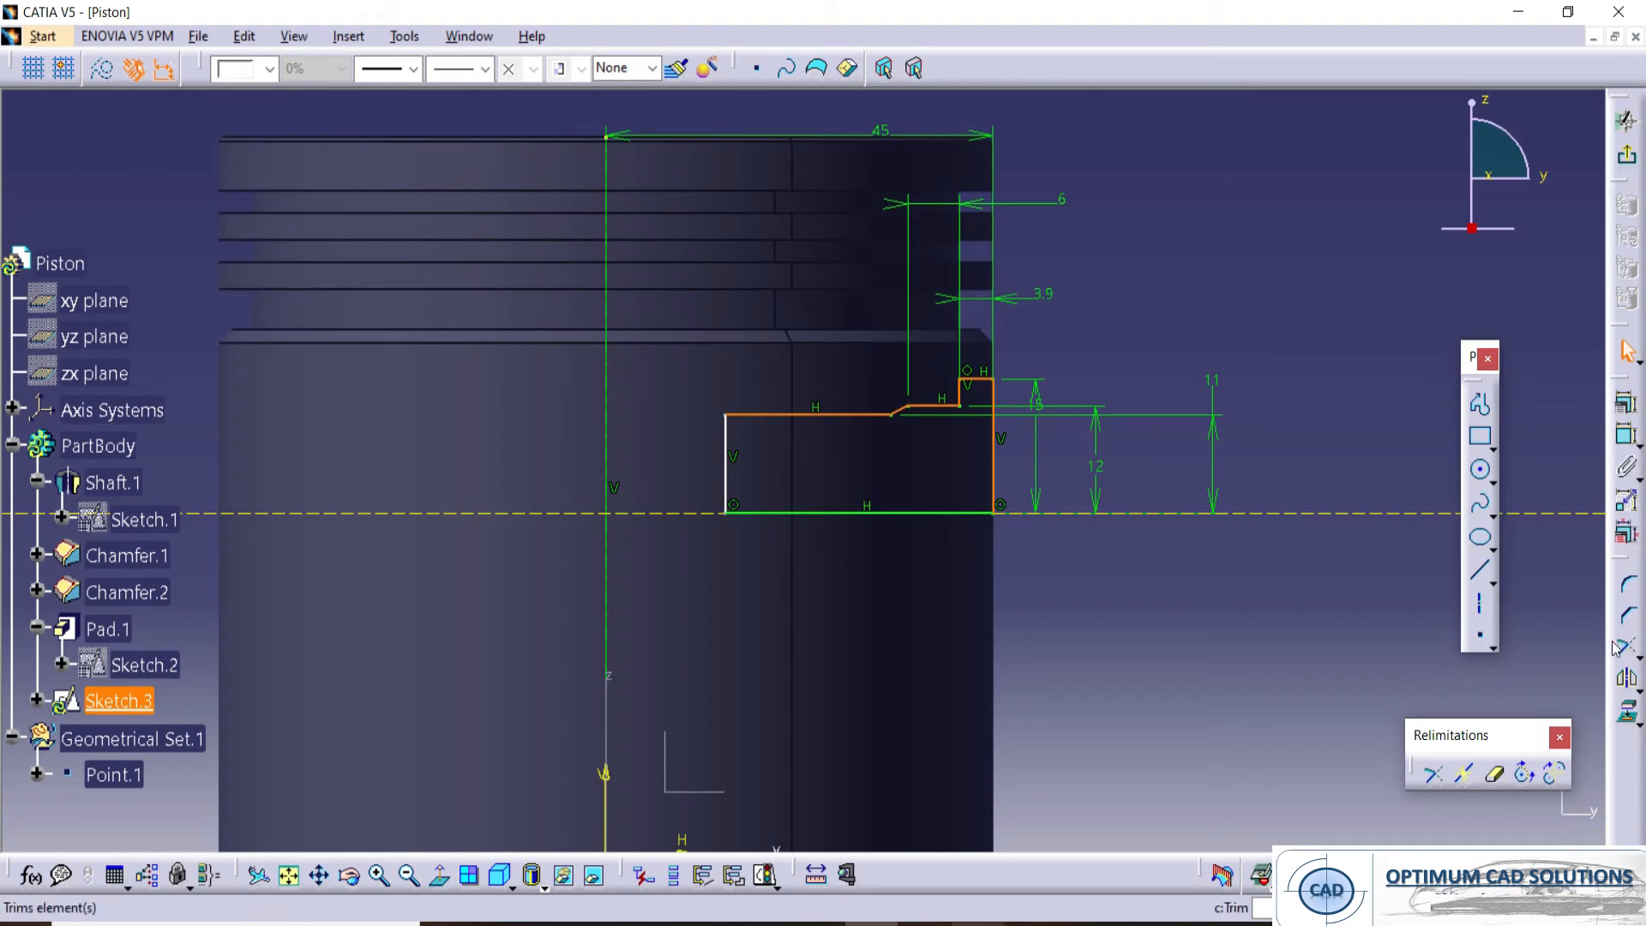
{"action": "left_click", "coordinate": [606, 776]}
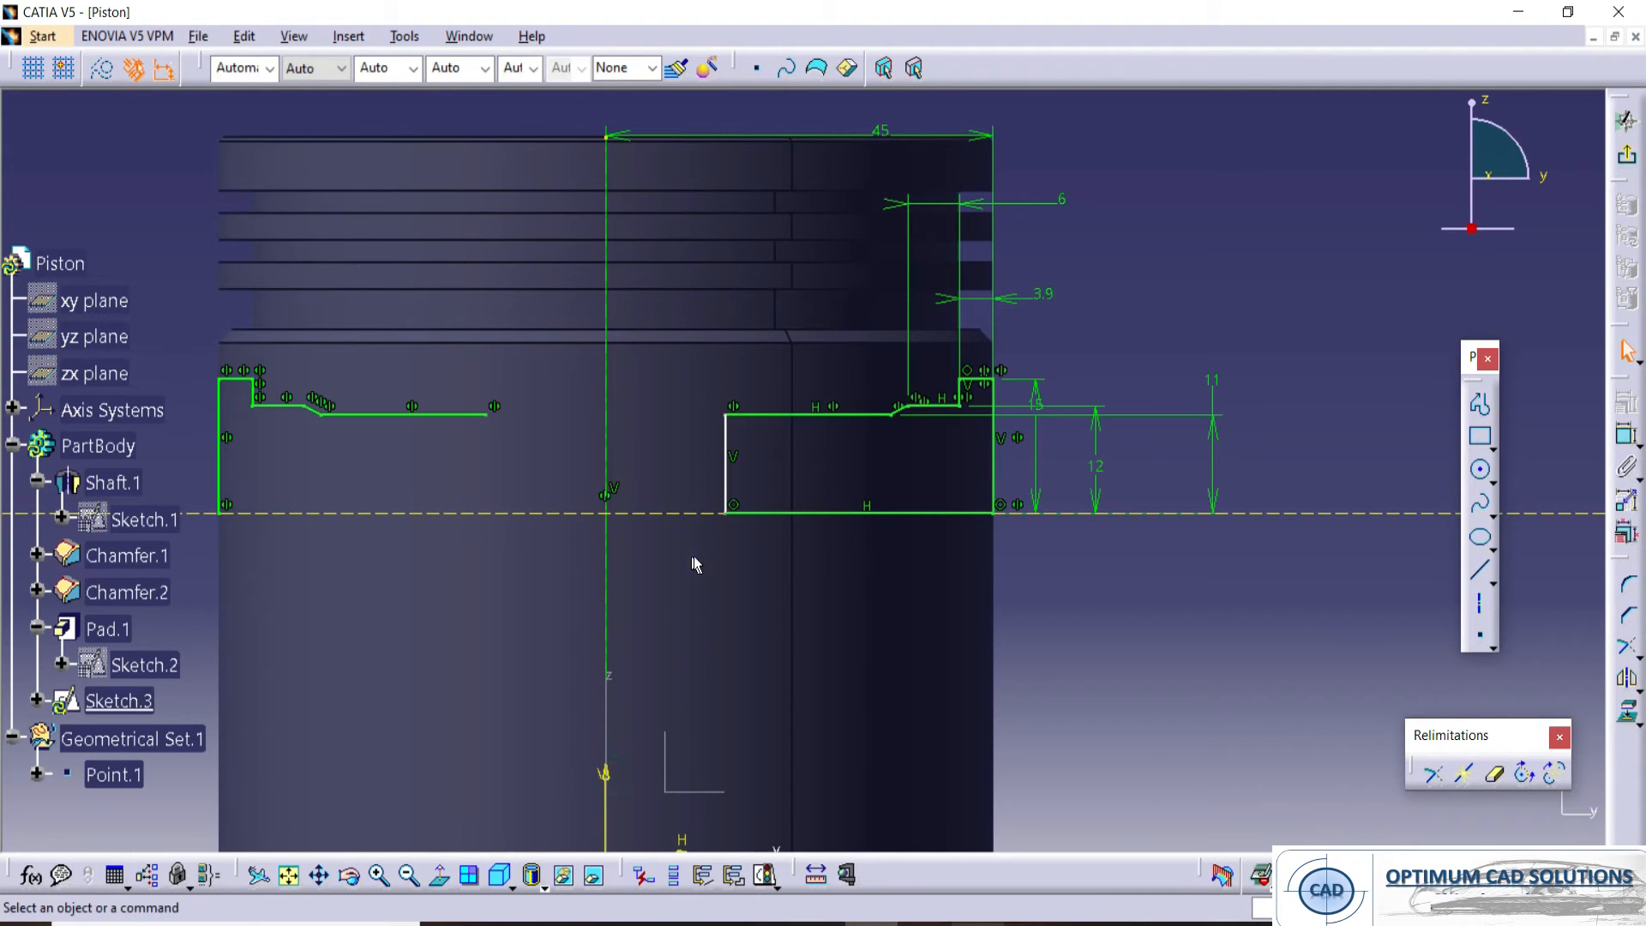
- Delete the mirrored innermost horizontal edge and trim the original one to meet the mirrored sloped edge
{"action": "middle_click_drag", "start_coordinate": [694, 562], "coordinate": [851, 572]}
{"action": "left_click", "coordinate": [609, 421]}
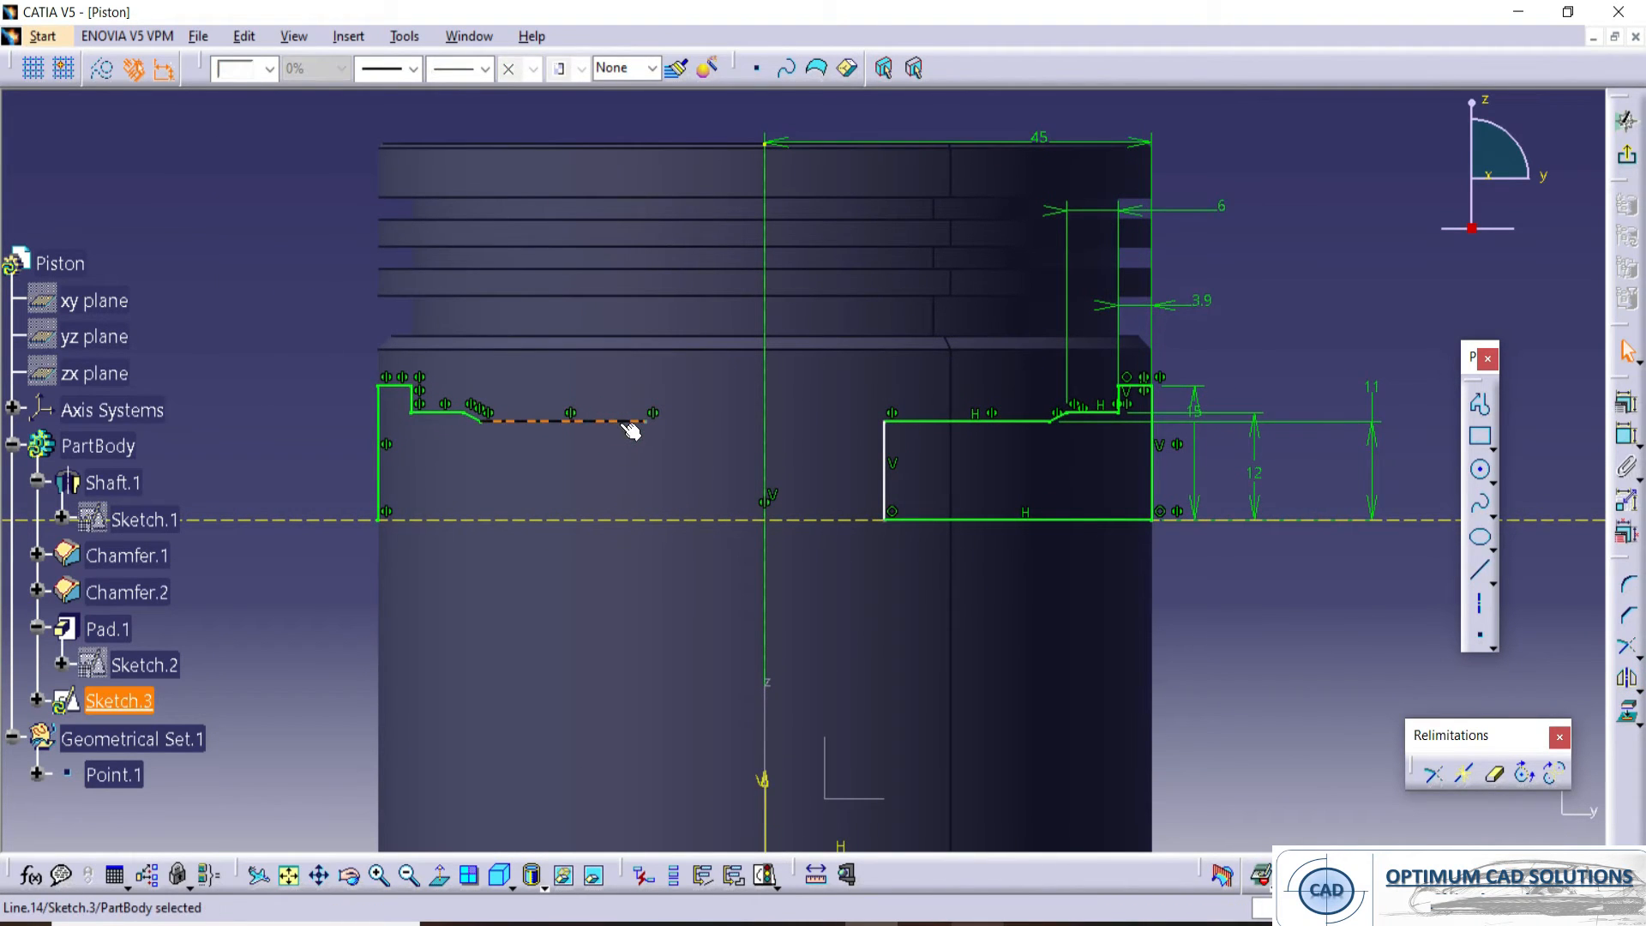
{"action": "key", "text": "Delete"}
{"action": "left_click", "coordinate": [1624, 649]}
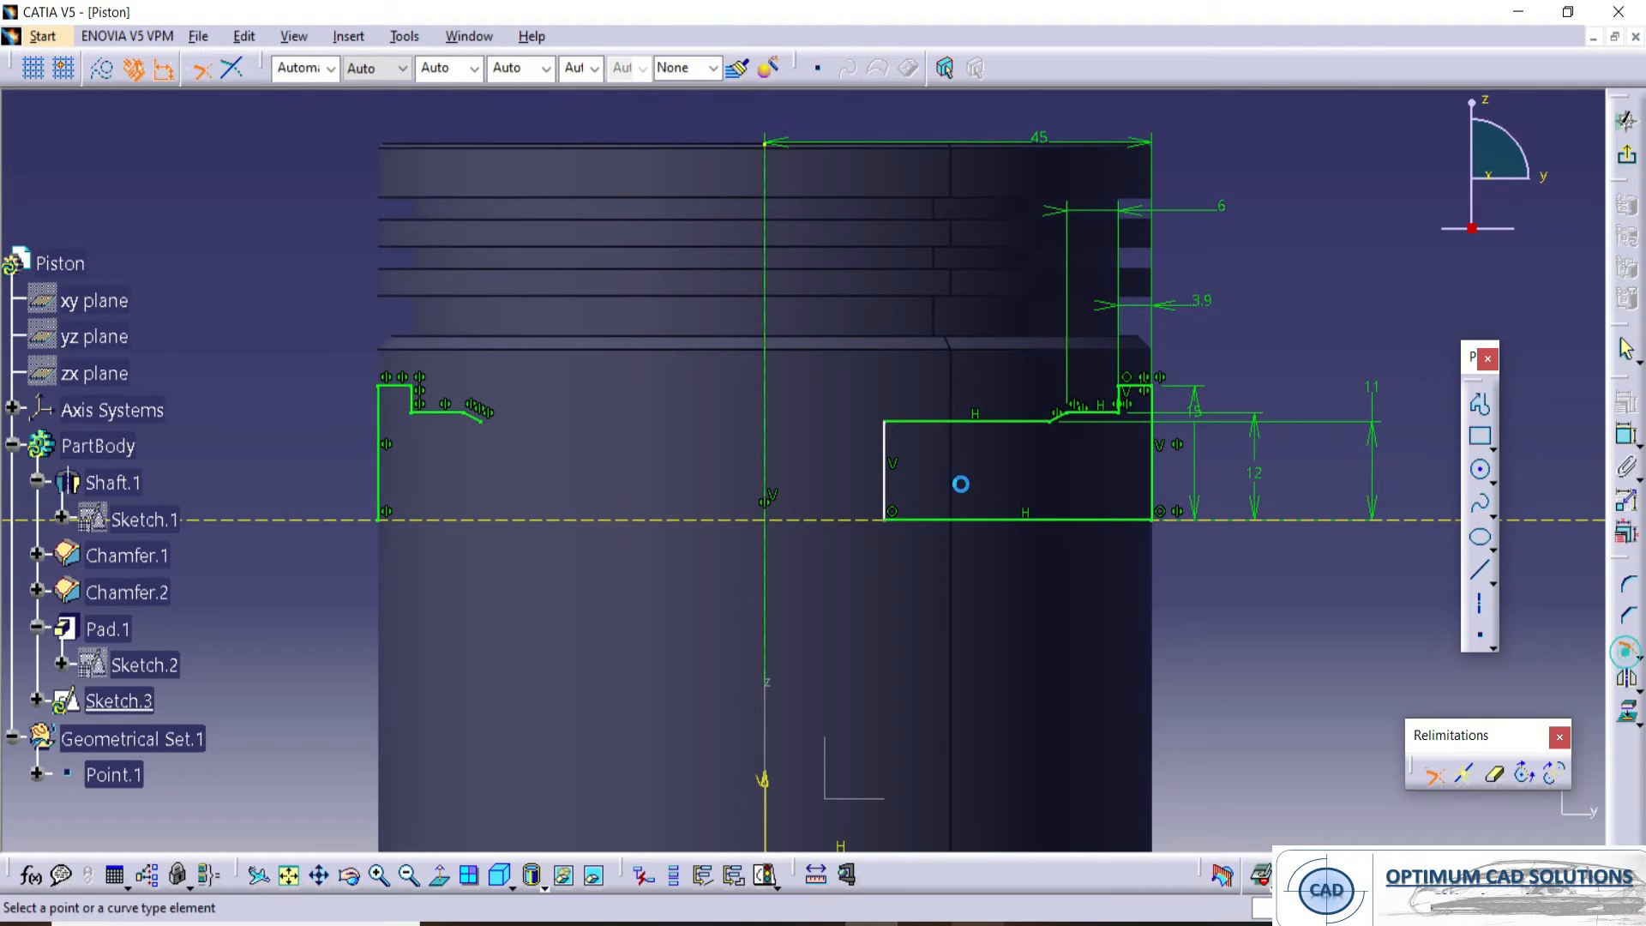
{"action": "left_click", "coordinate": [966, 421]}
{"action": "middle_click_drag", "start_coordinate": [966, 424], "coordinate": [860, 357]}
{"action": "left_click", "coordinate": [892, 376]}
- Trim the base line to the mirrored outer vertical edge and delete the inner vertical line to close the profile
{"action": "left_click", "coordinate": [718, 547]}
{"action": "middle_click_drag", "start_coordinate": [891, 552], "coordinate": [299, 505]}
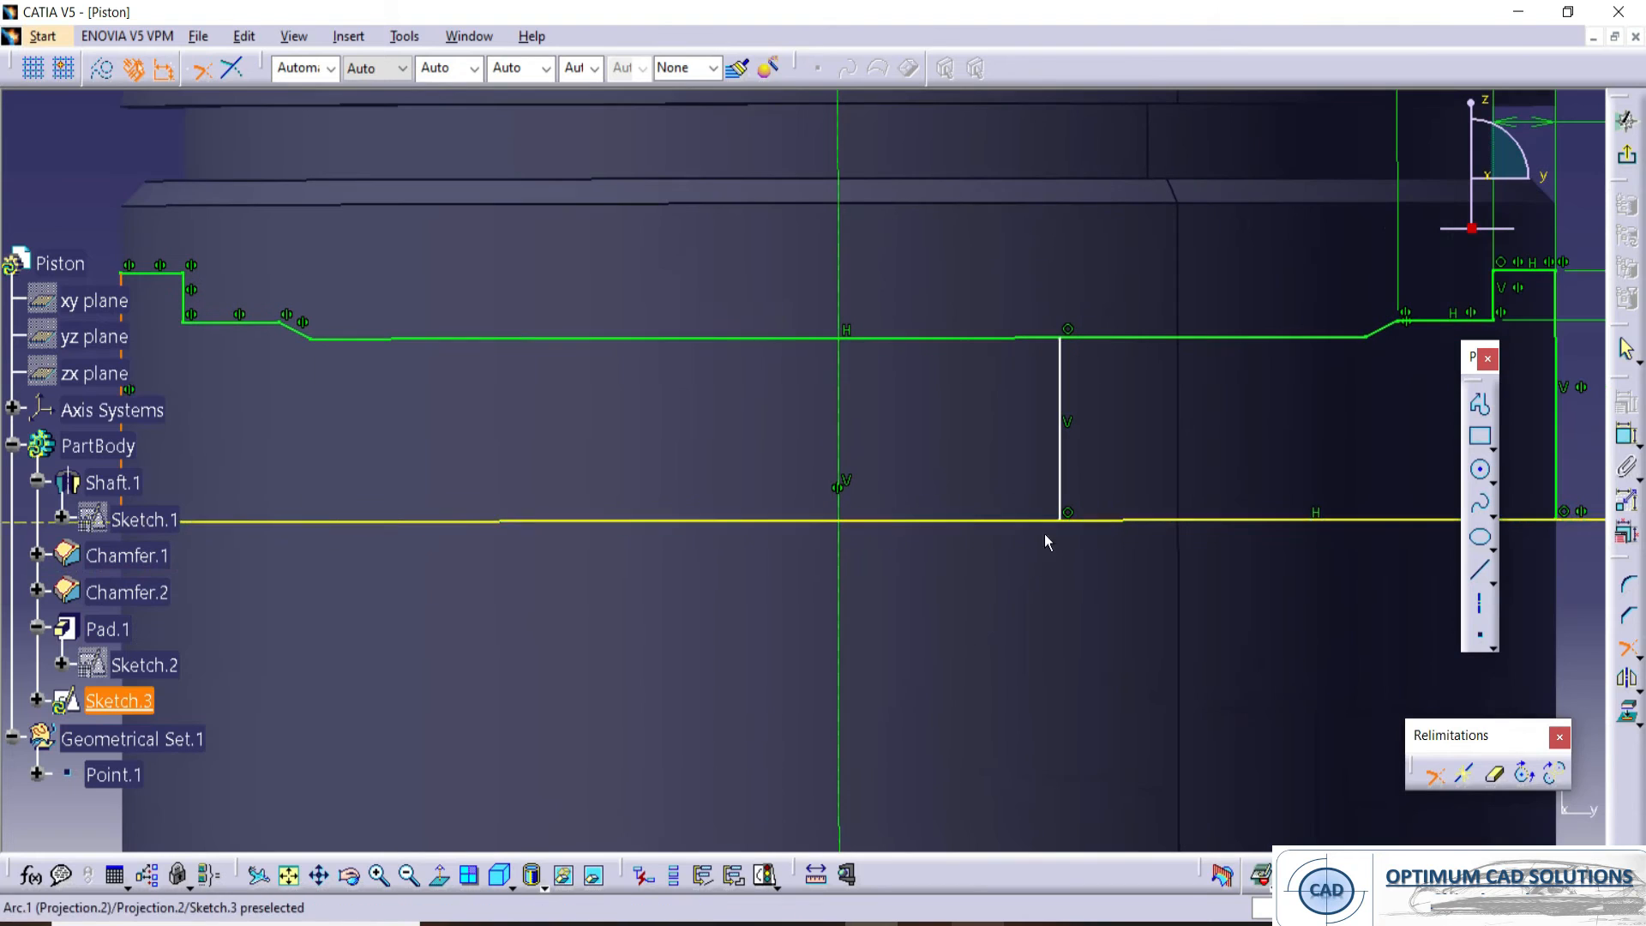
{"action": "left_click", "coordinate": [1157, 520]}
{"action": "key", "text": "Escape"}
{"action": "left_click", "coordinate": [1060, 435]}
{"action": "key", "text": "Delete"}
{"action": "mouse_move", "coordinate": [1060, 437]}
{"action": "middle_mouse_down"}
{"action": "mouse_move", "coordinate": [1040, 506]}
{"action": "mouse_move", "coordinate": [1059, 591]}
{"action": "middle_mouse_up"}
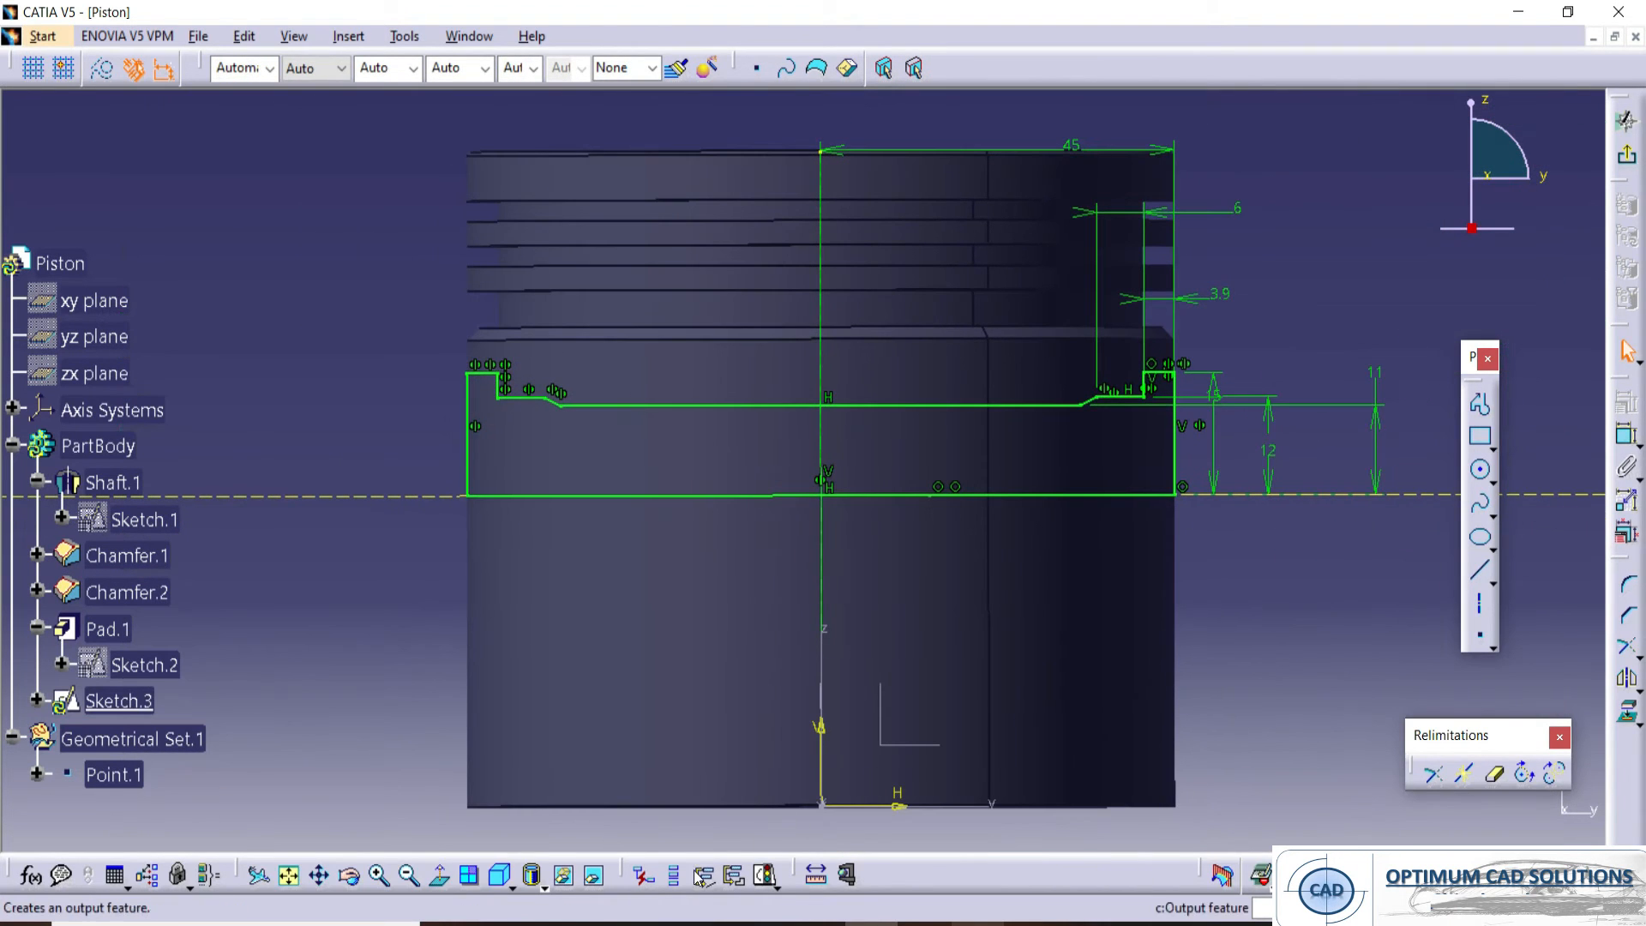
- Check the pin bore's section view in the PDF drawing
{"action": "left_click", "coordinate": [448, 868]}
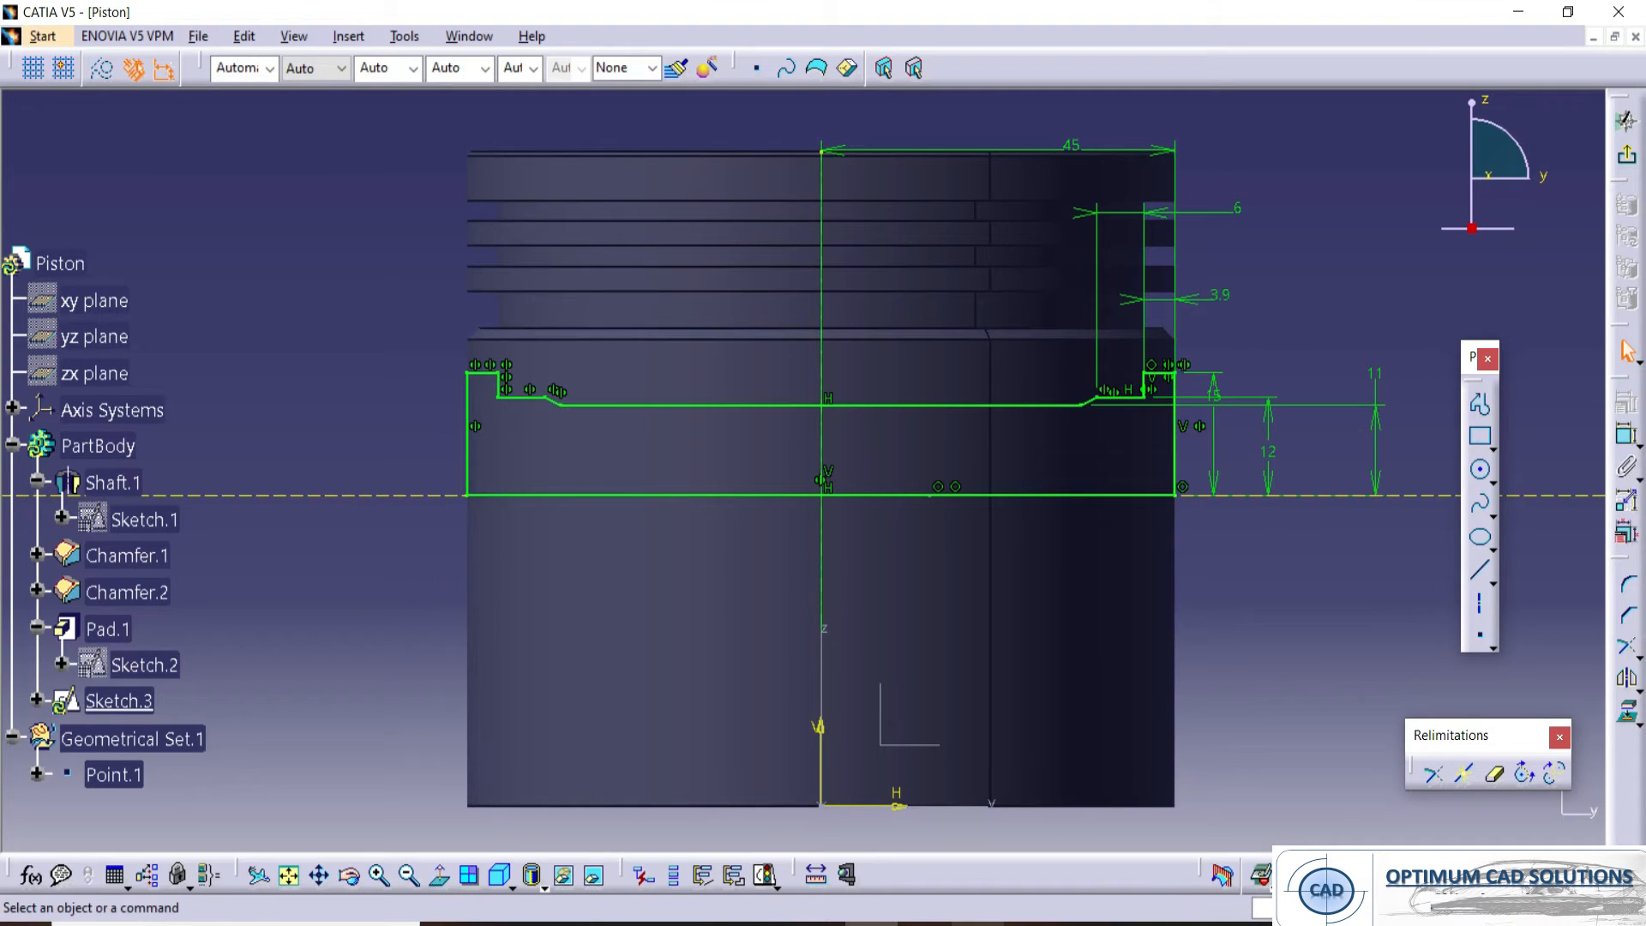
{"action": "left_click", "coordinate": [605, 924]}
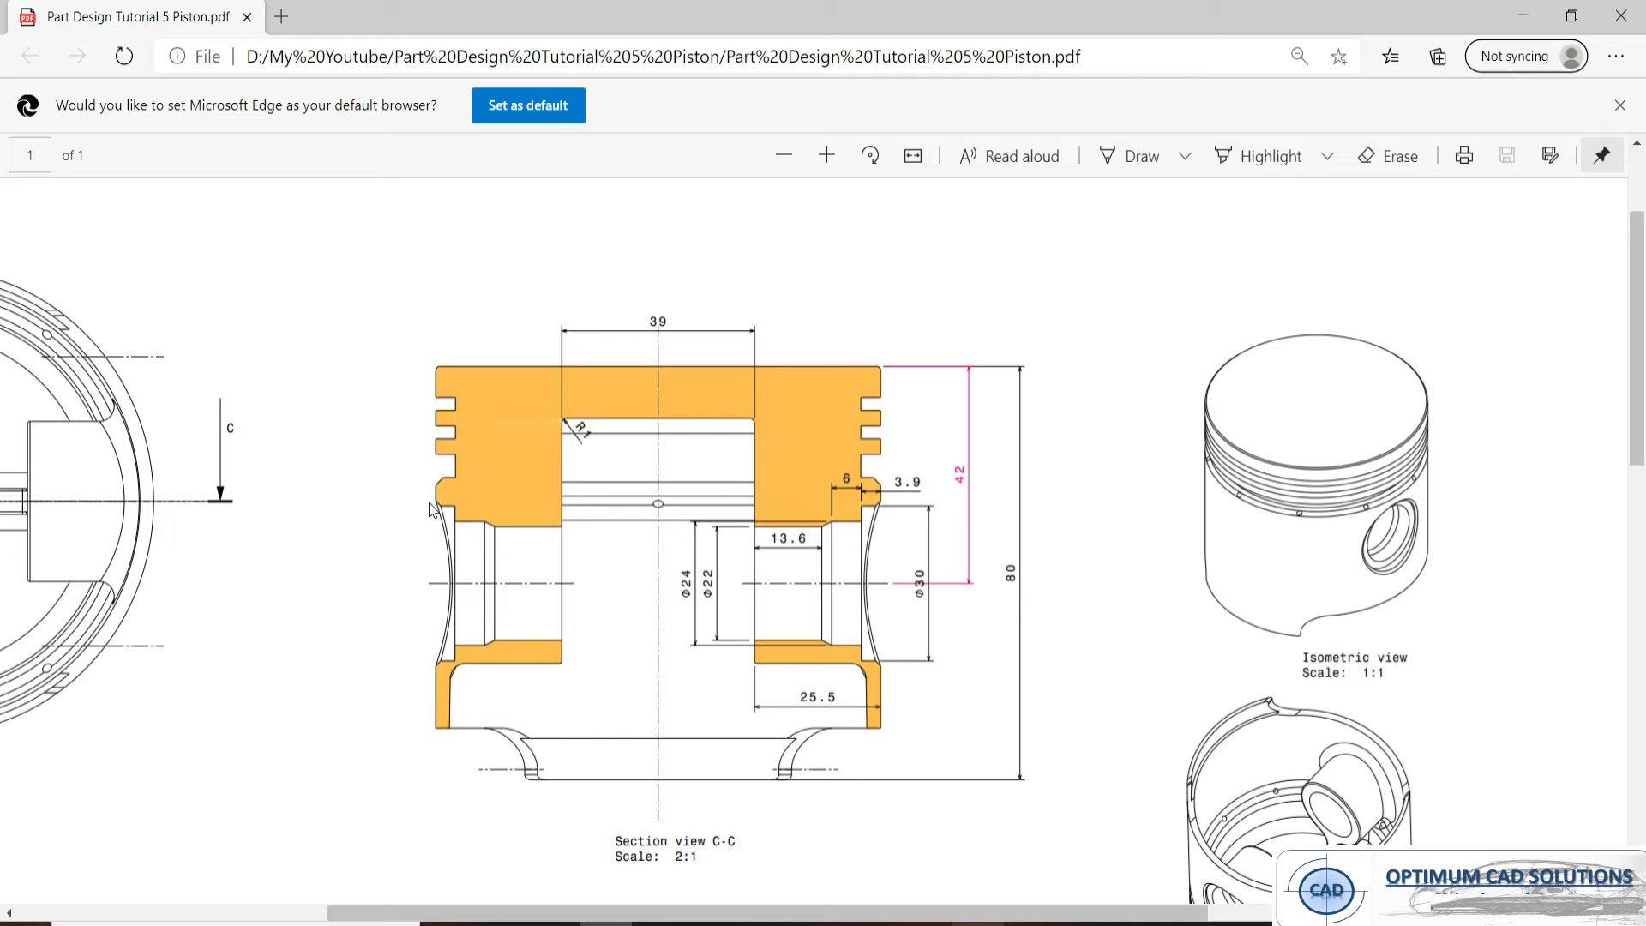
{"action": "key", "text": "alt+Tab"}
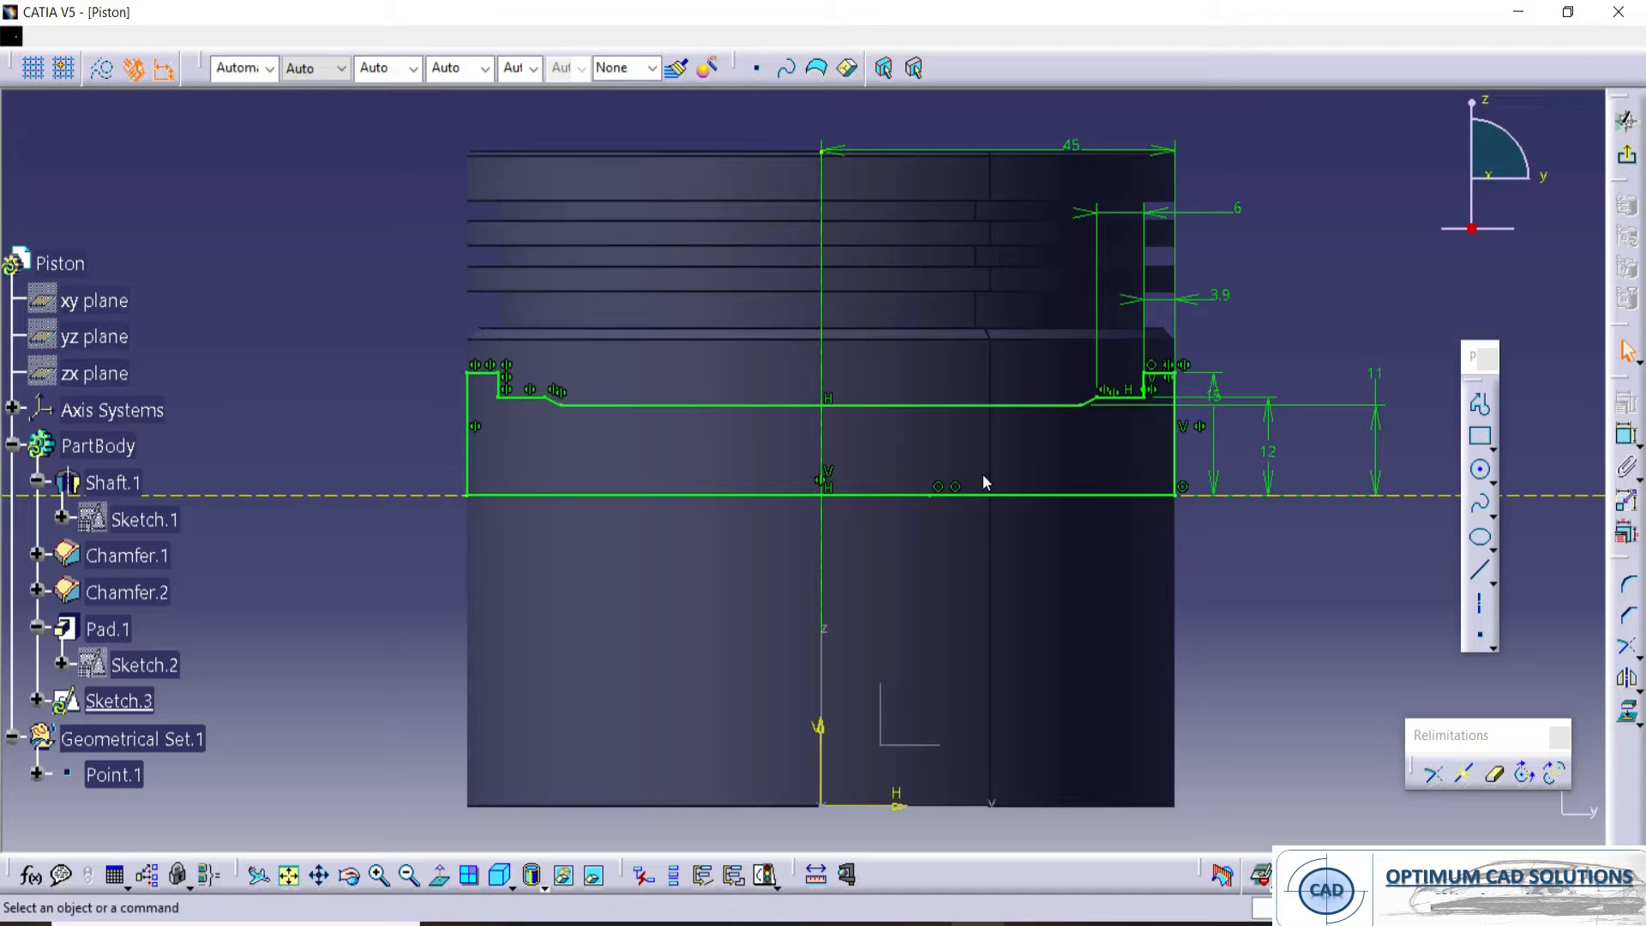
- Exit the sketch and try a 360-degree Groove of the bore profile about the sketch's vertical axis
{"action": "left_click", "coordinate": [1483, 360]}
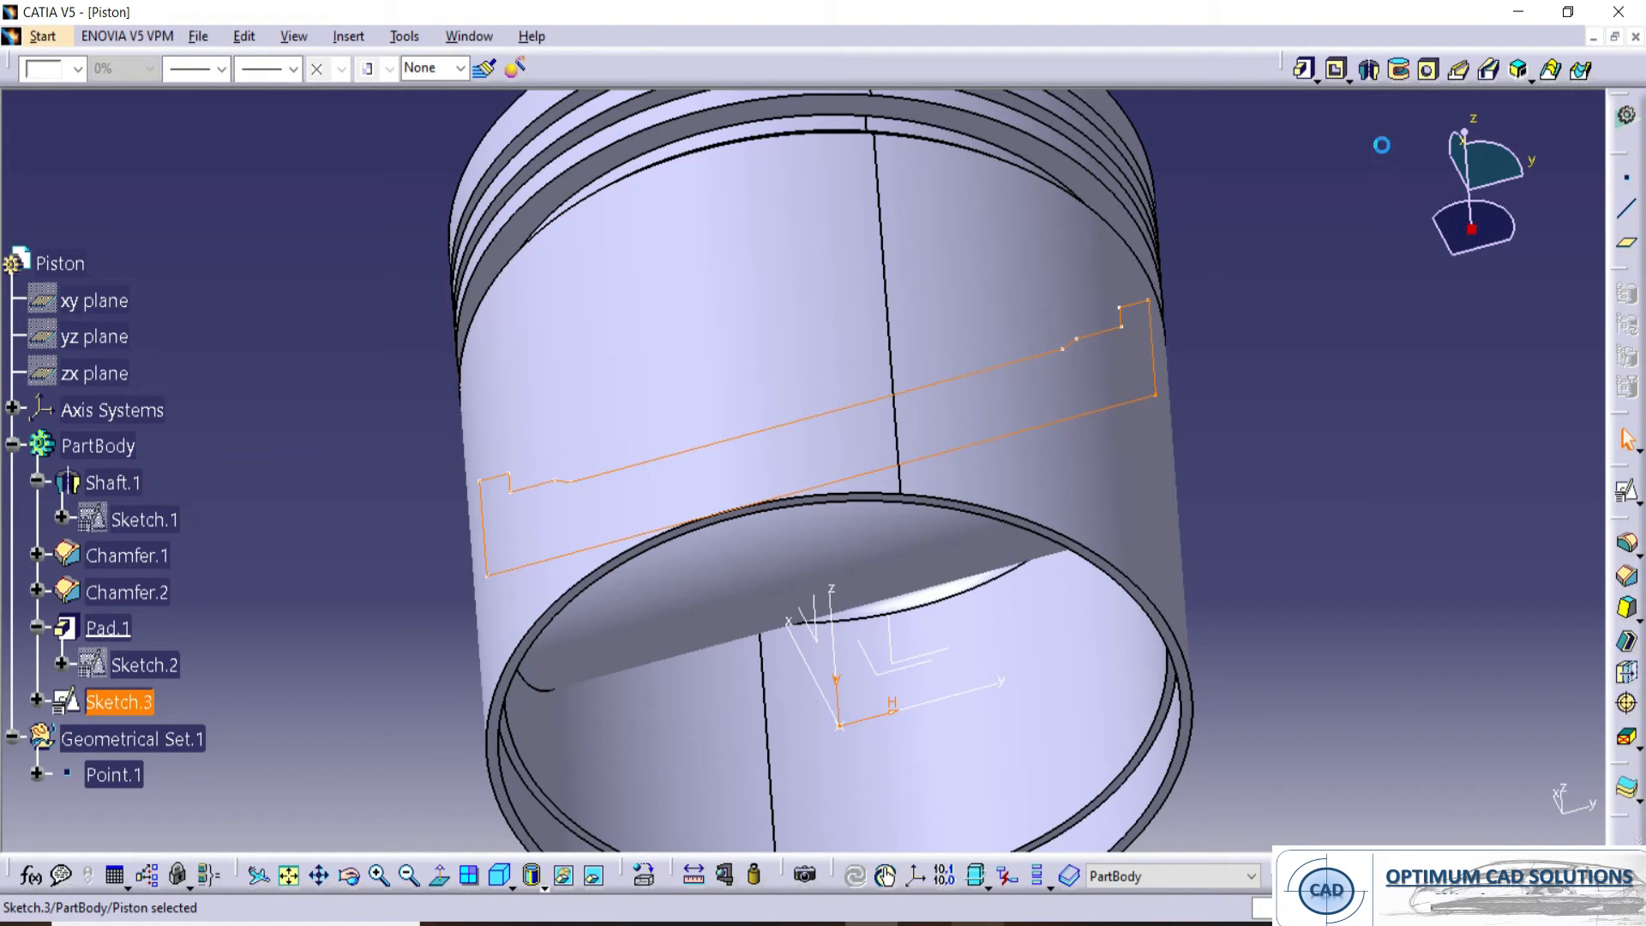
{"action": "left_click", "coordinate": [1399, 71]}
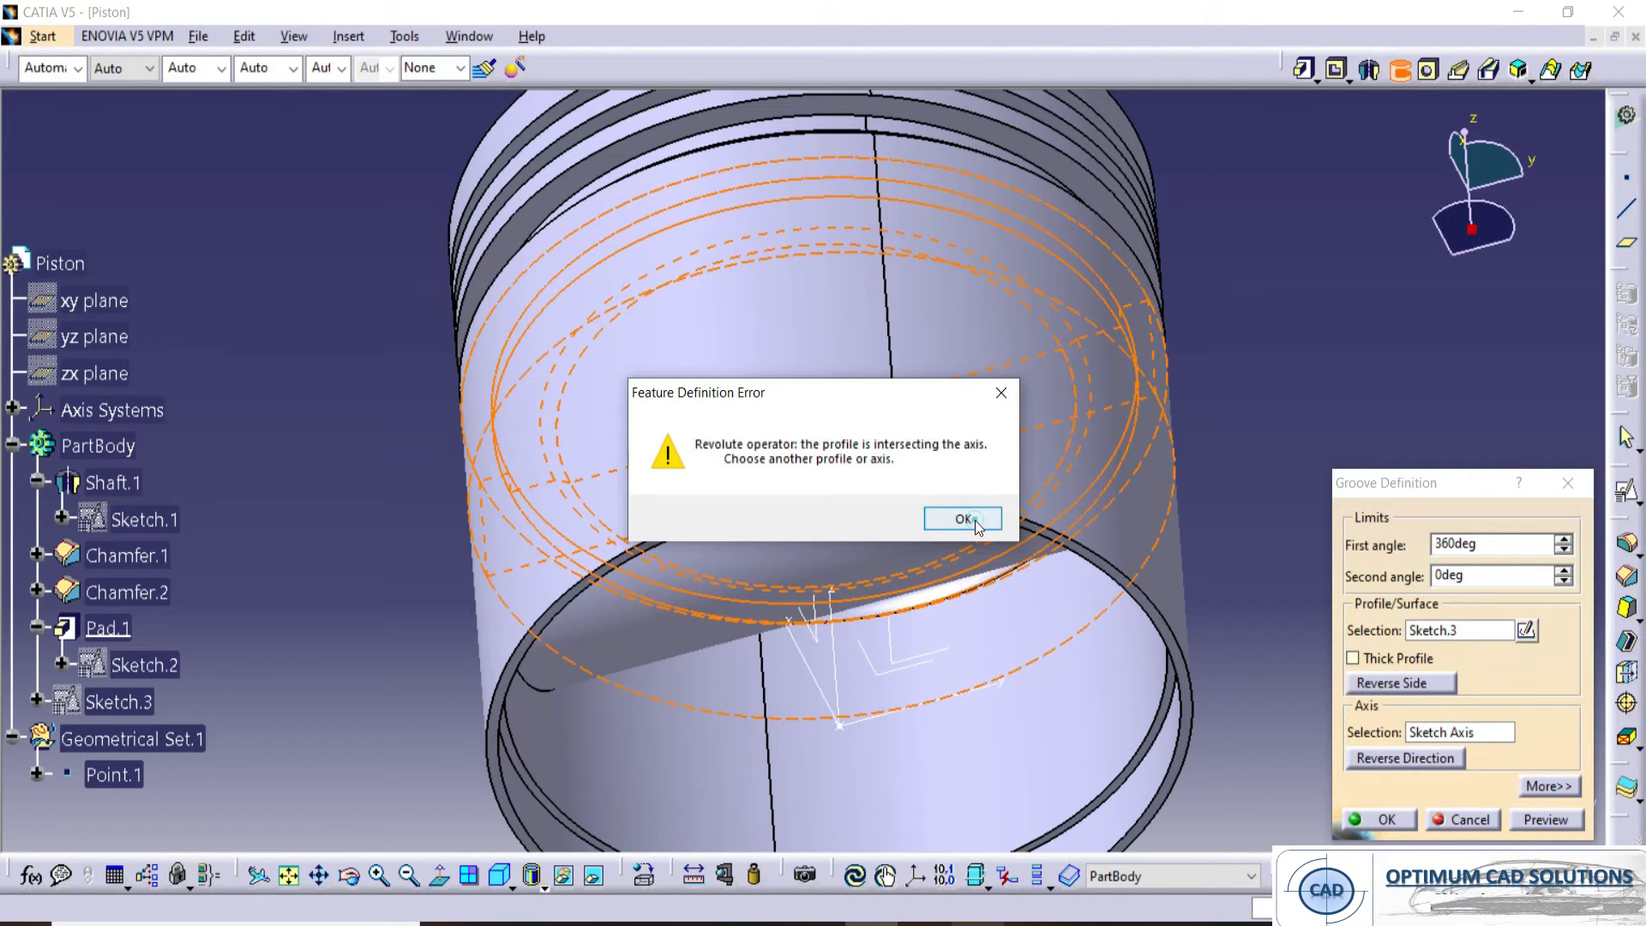
{"action": "left_click", "coordinate": [964, 519]}
- Reopen the groove's profile sketch, run Sketch Analysis to examine whether the profile is closed, and return to the groove definition
{"action": "left_click", "coordinate": [1524, 630]}
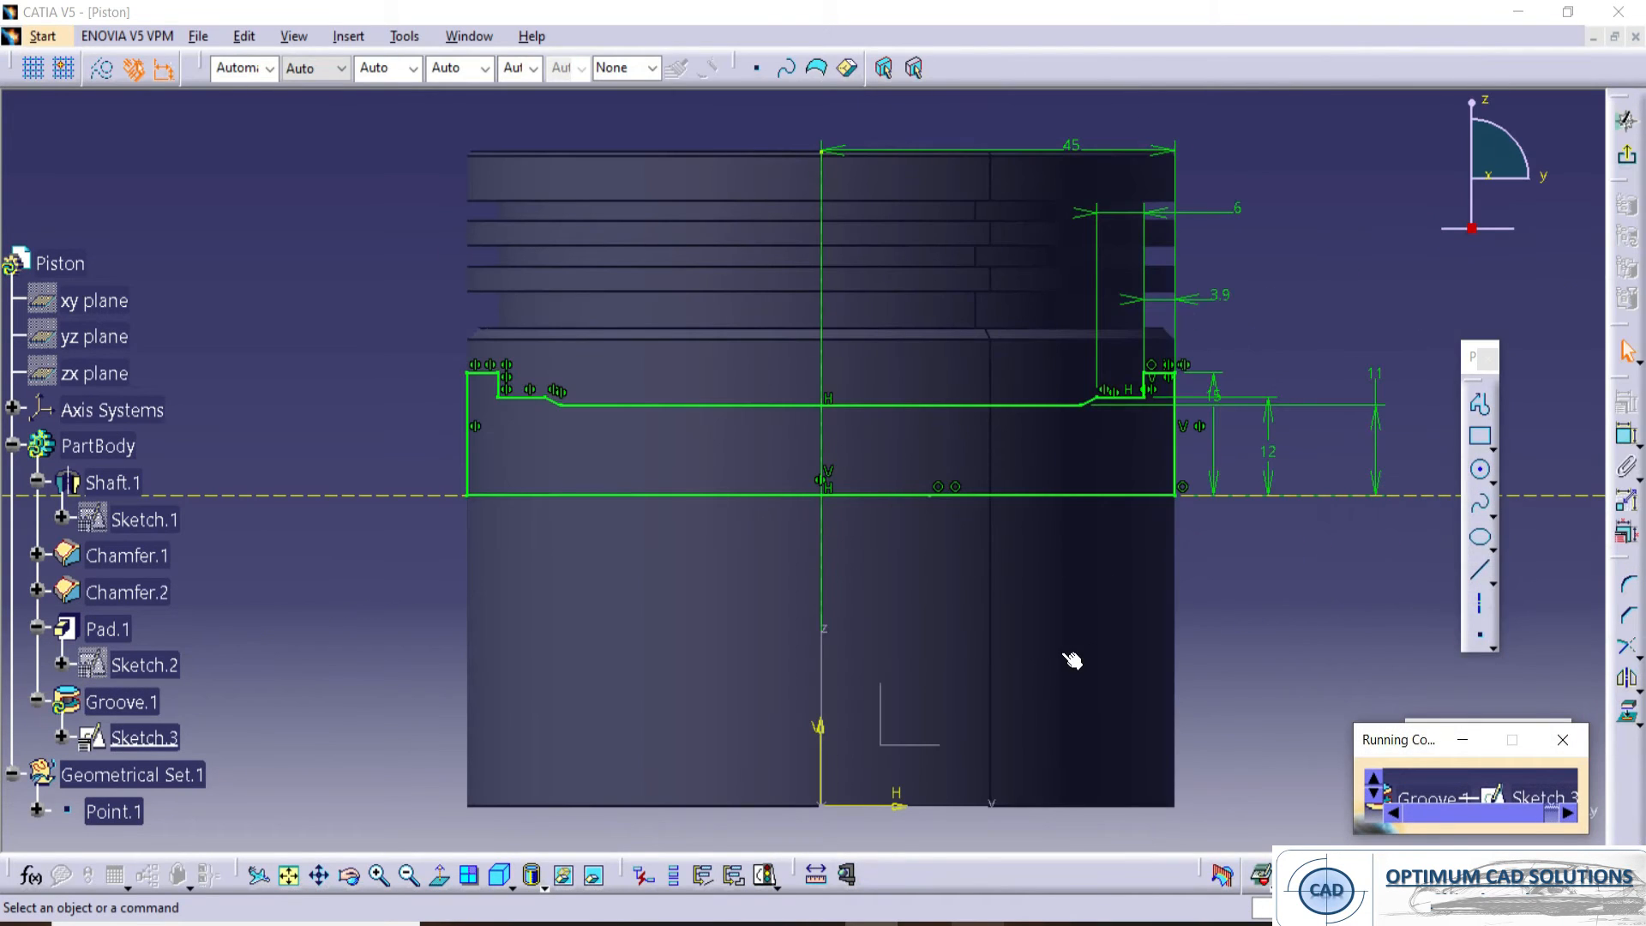
{"action": "left_click", "coordinate": [766, 887]}
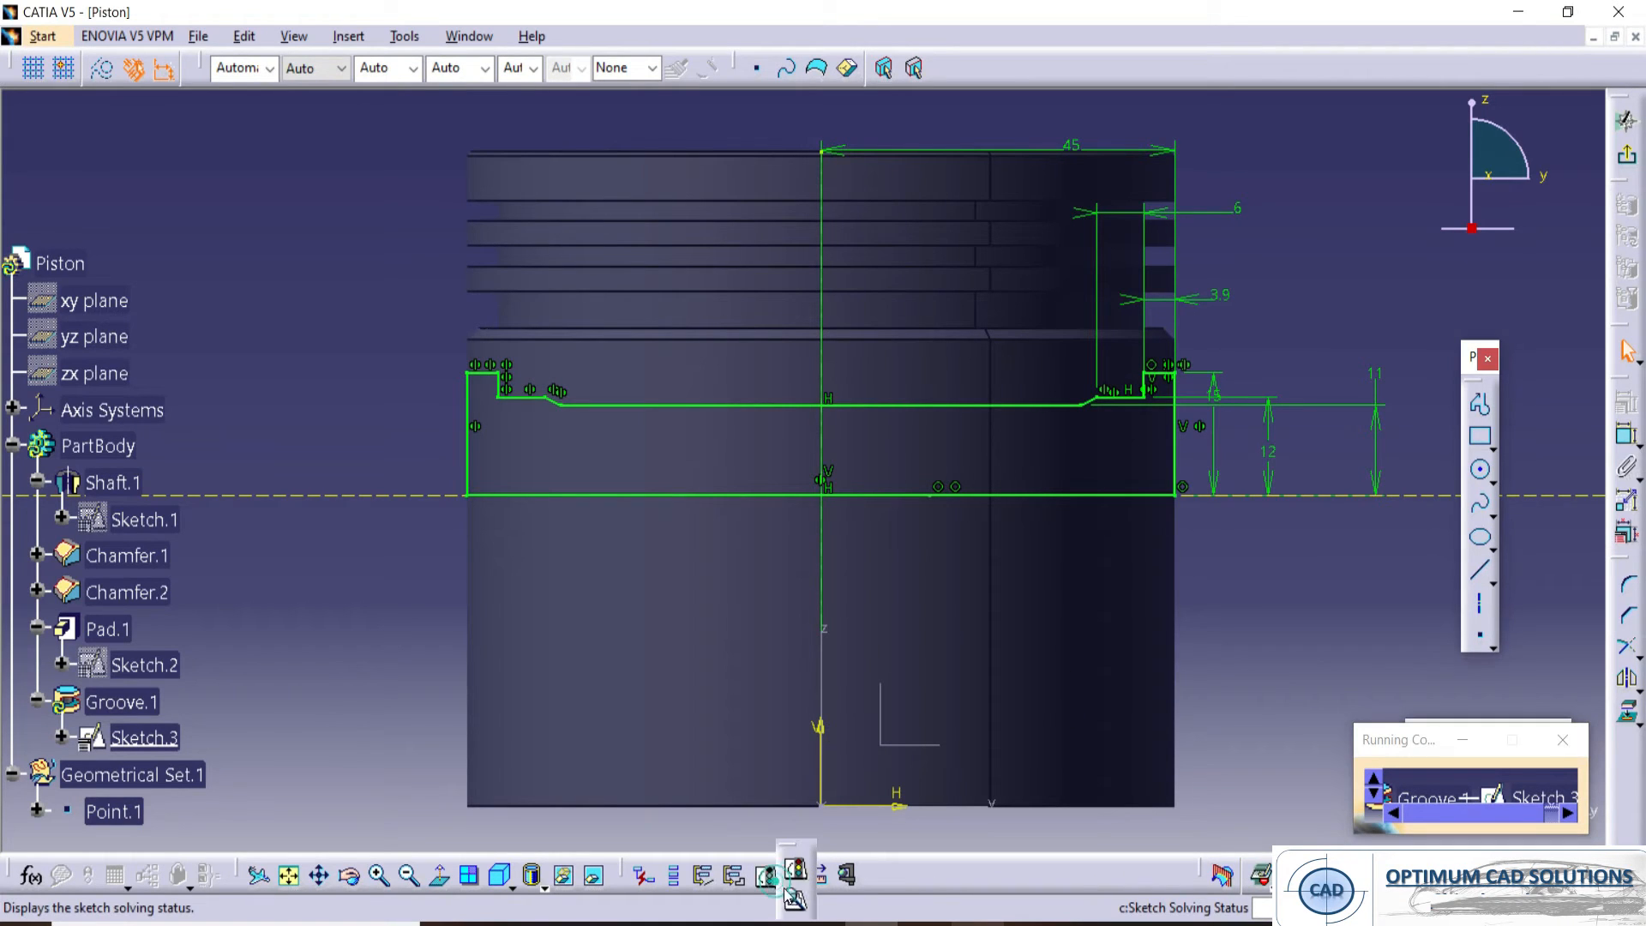
{"action": "left_click", "coordinate": [796, 900]}
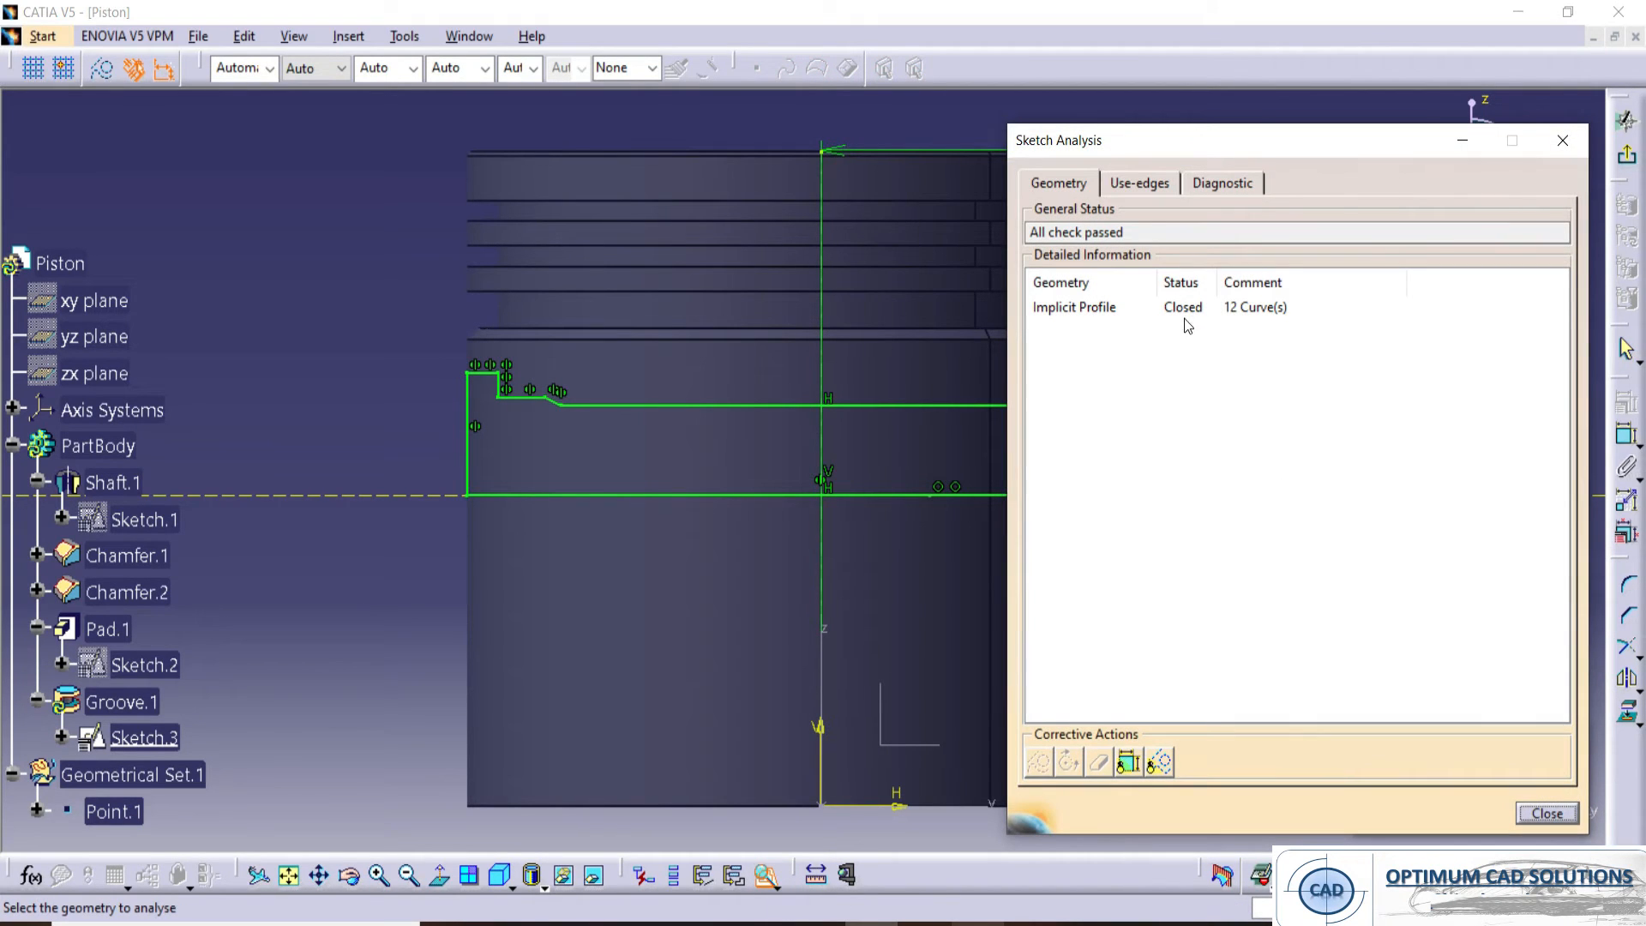
{"action": "left_click", "coordinate": [1558, 151]}
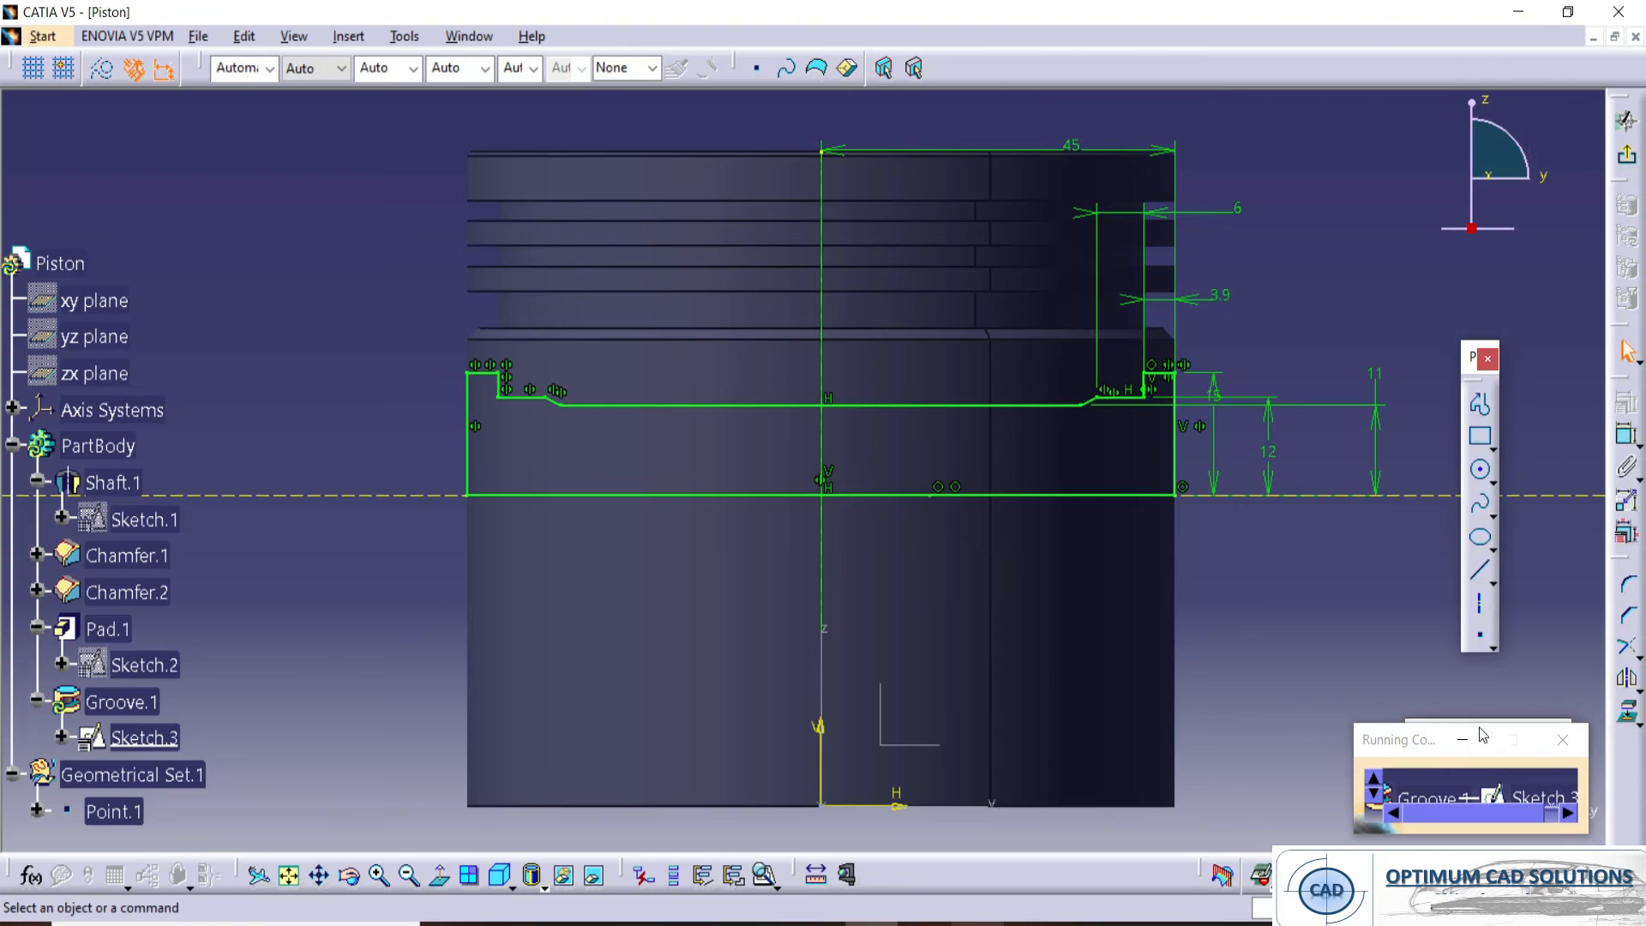
{"action": "left_click", "coordinate": [1627, 157]}
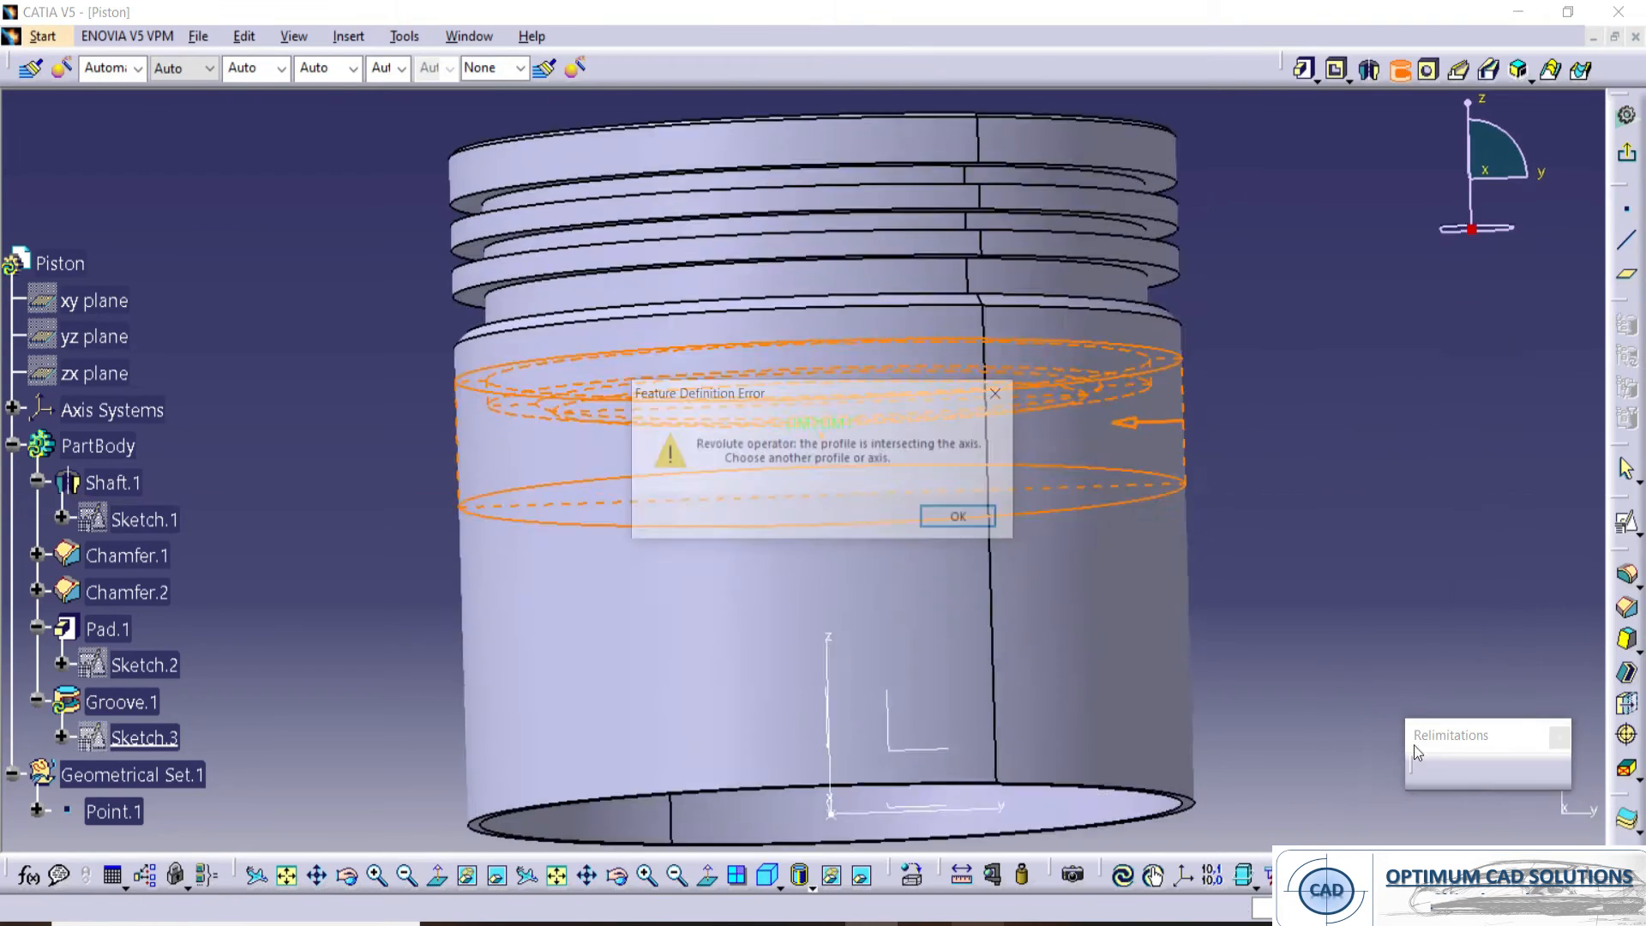
{"action": "left_click", "coordinate": [962, 520]}
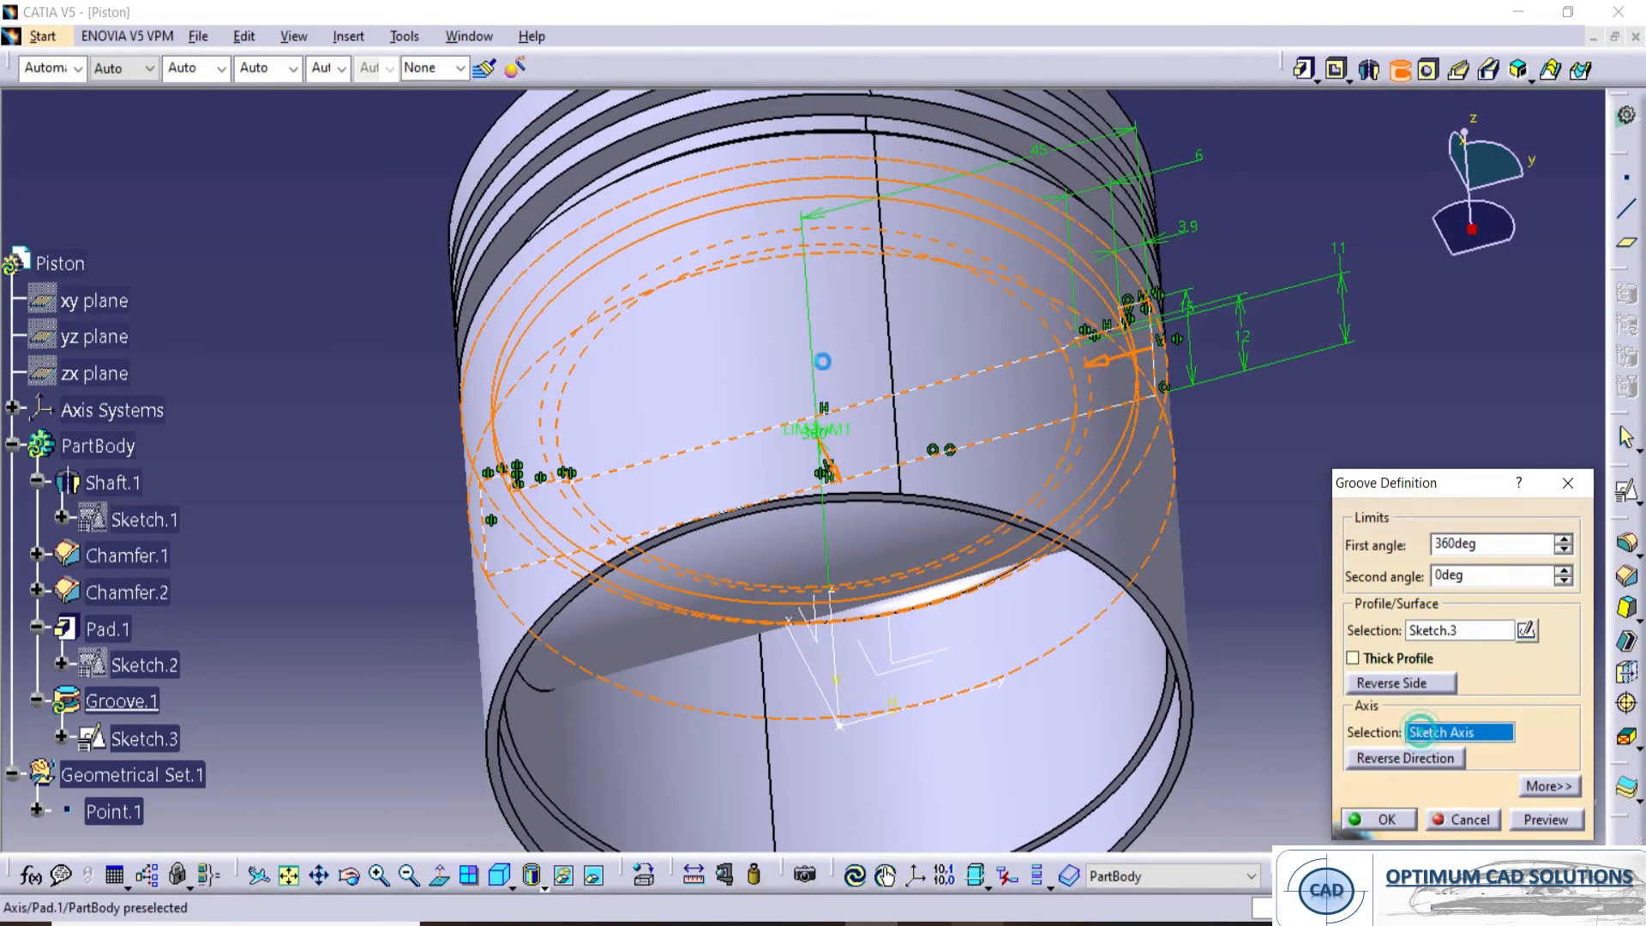
- Set the groove's rotation axis to the cylindrical pin boss axis and complete the 360-degree cut
{"action": "middle_click_drag", "start_coordinate": [821, 523], "coordinate": [732, 412]}
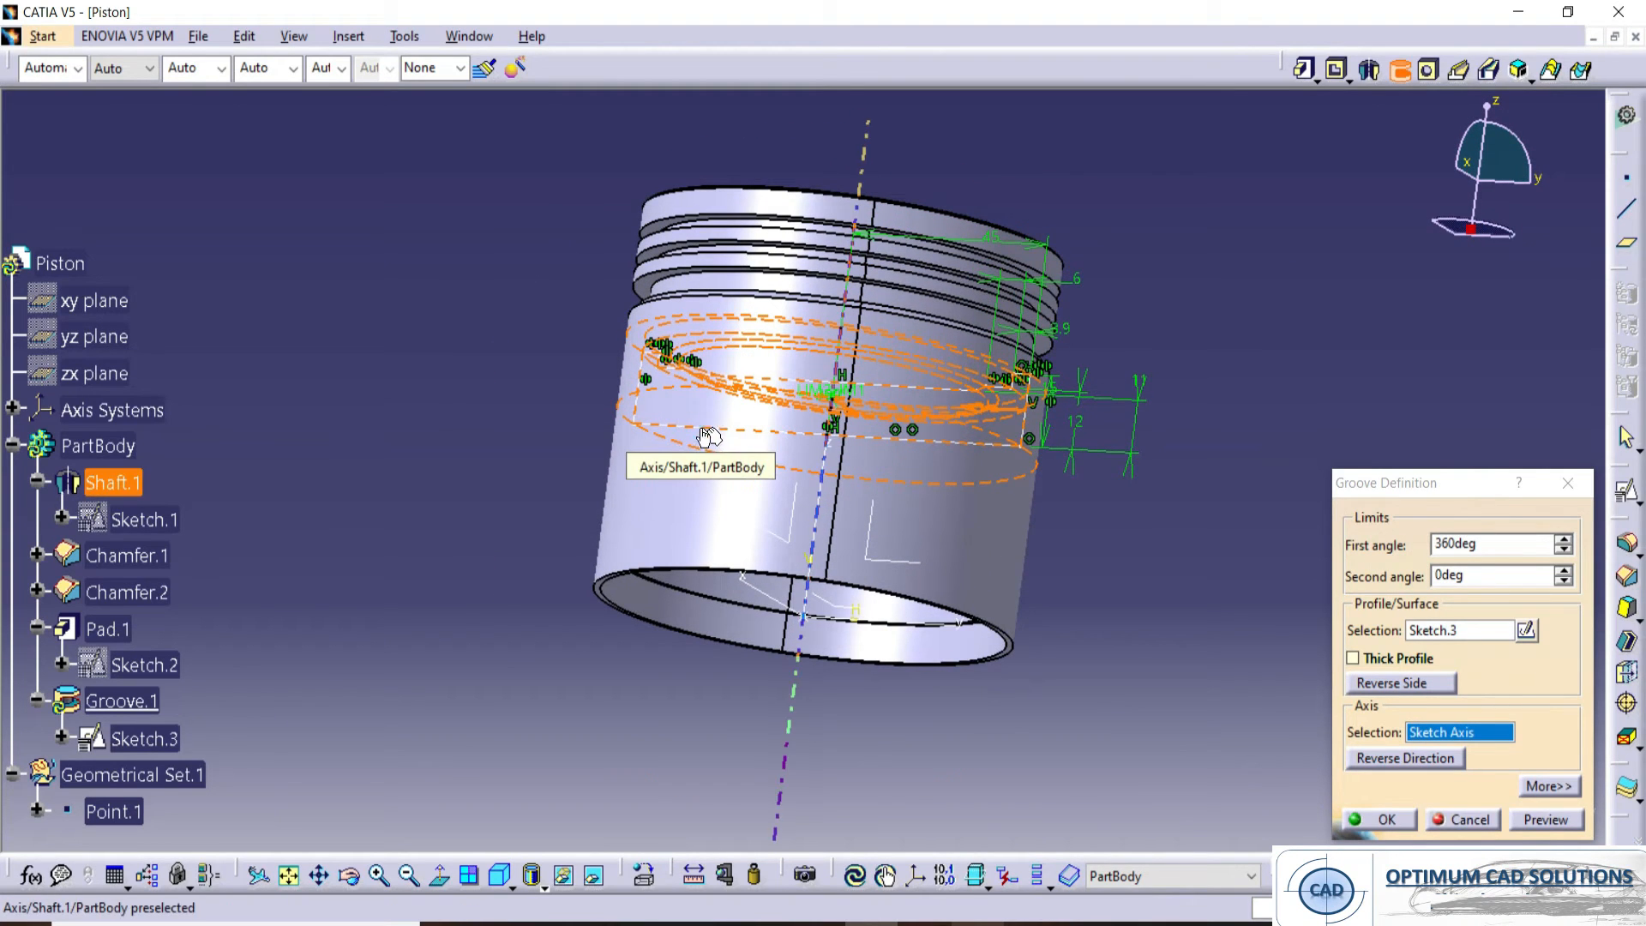
{"action": "mouse_move", "coordinate": [894, 472]}
{"action": "middle_mouse_down"}
{"action": "mouse_move", "coordinate": [917, 401]}
{"action": "mouse_move", "coordinate": [753, 698]}
{"action": "mouse_move", "coordinate": [746, 519]}
{"action": "mouse_move", "coordinate": [786, 466]}
{"action": "mouse_move", "coordinate": [793, 385]}
{"action": "mouse_move", "coordinate": [840, 389]}
{"action": "mouse_move", "coordinate": [801, 251]}
{"action": "mouse_move", "coordinate": [724, 467]}
{"action": "middle_mouse_up"}
{"action": "left_click", "coordinate": [799, 414]}
{"action": "left_click", "coordinate": [707, 448]}
{"action": "left_click", "coordinate": [1375, 818]}
{"action": "middle_click_drag", "start_coordinate": [791, 257], "coordinate": [835, 460]}
{"action": "left_click", "coordinate": [1257, 260]}
{"action": "middle_click_drag", "start_coordinate": [852, 233], "coordinate": [820, 373]}
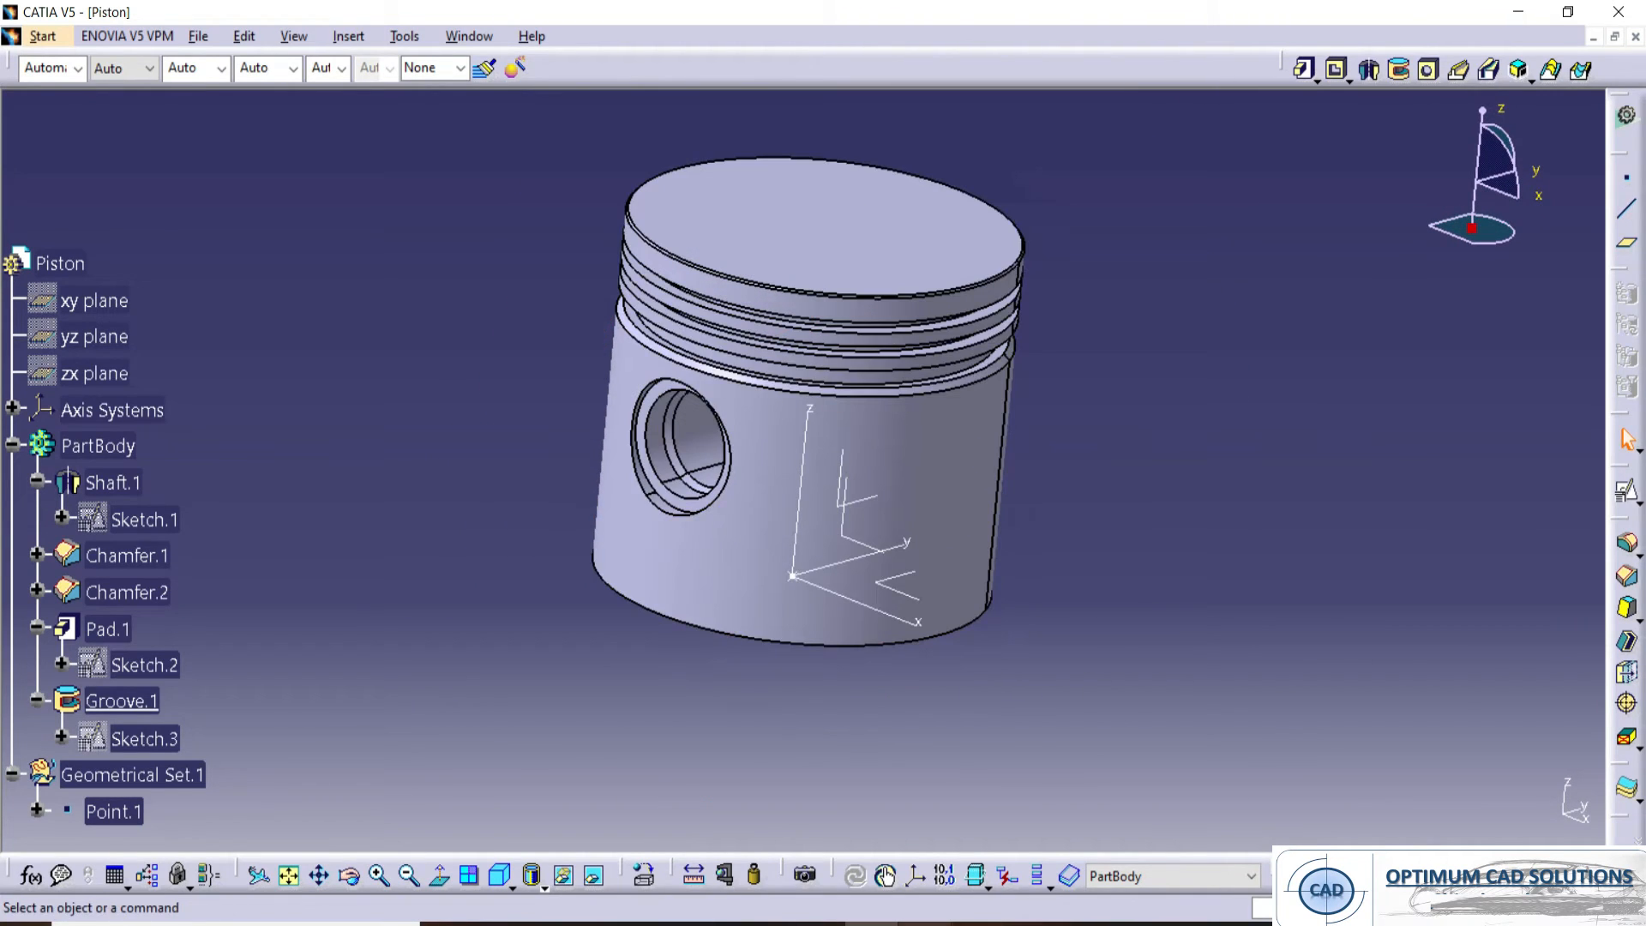
- Compare the bored piston with the reference model slide in PowerPoint and the section view in the PDF drawing
{"action": "key", "text": "alt+Tab"}
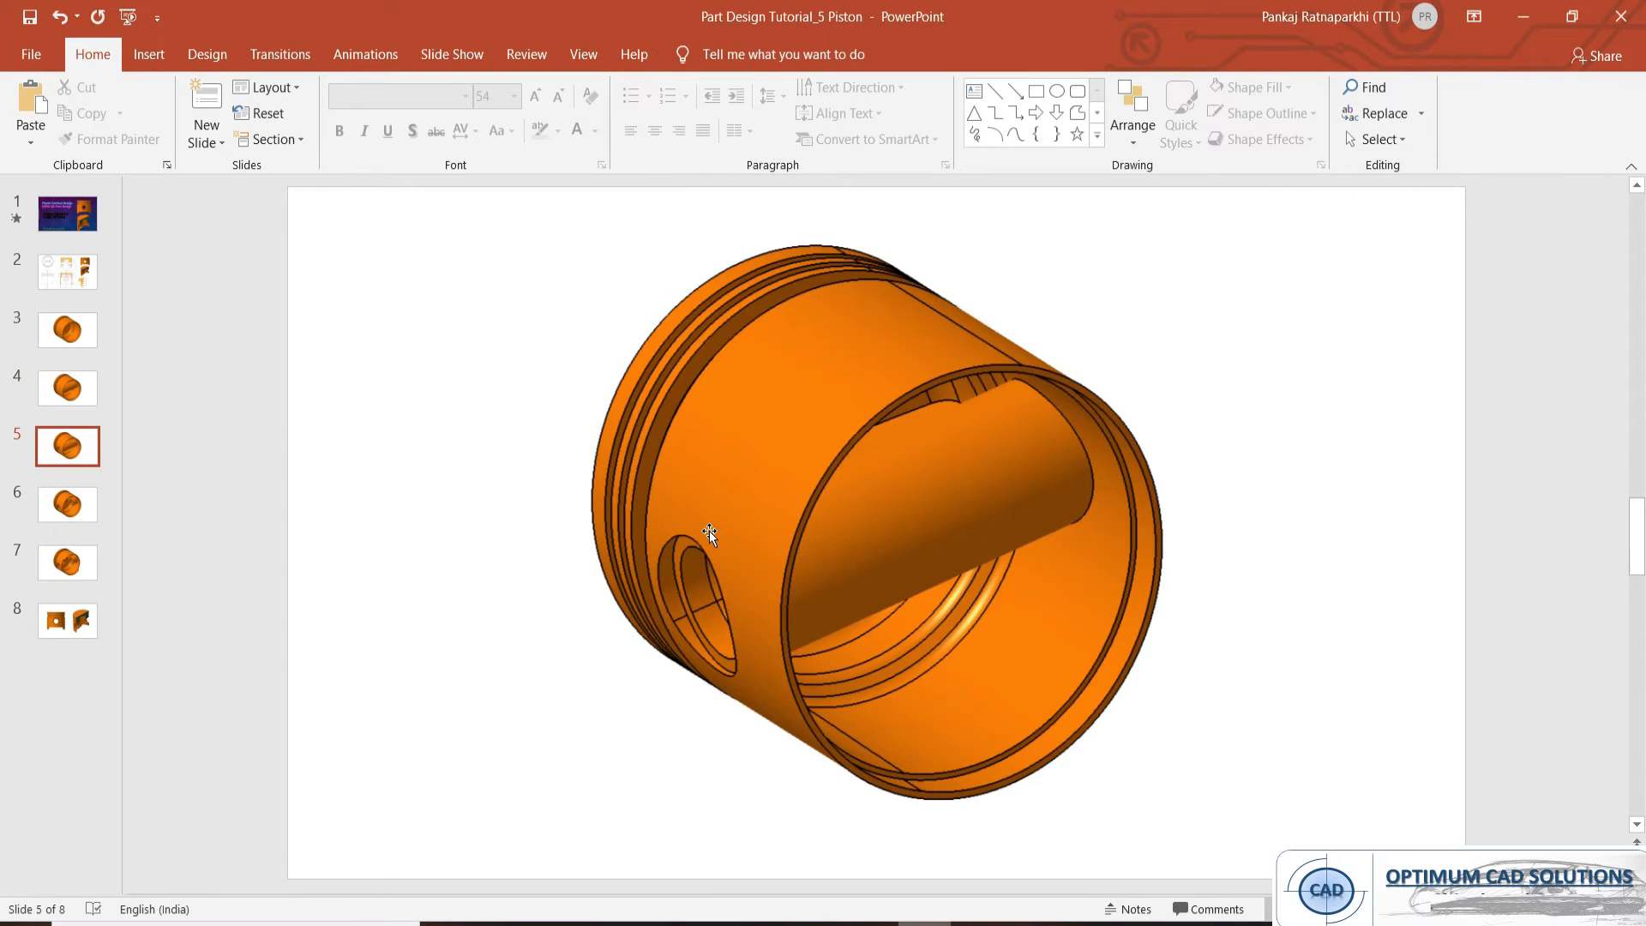
{"action": "scroll", "coordinate": [708, 531], "scroll_direction": "down", "scroll_amount": 1}
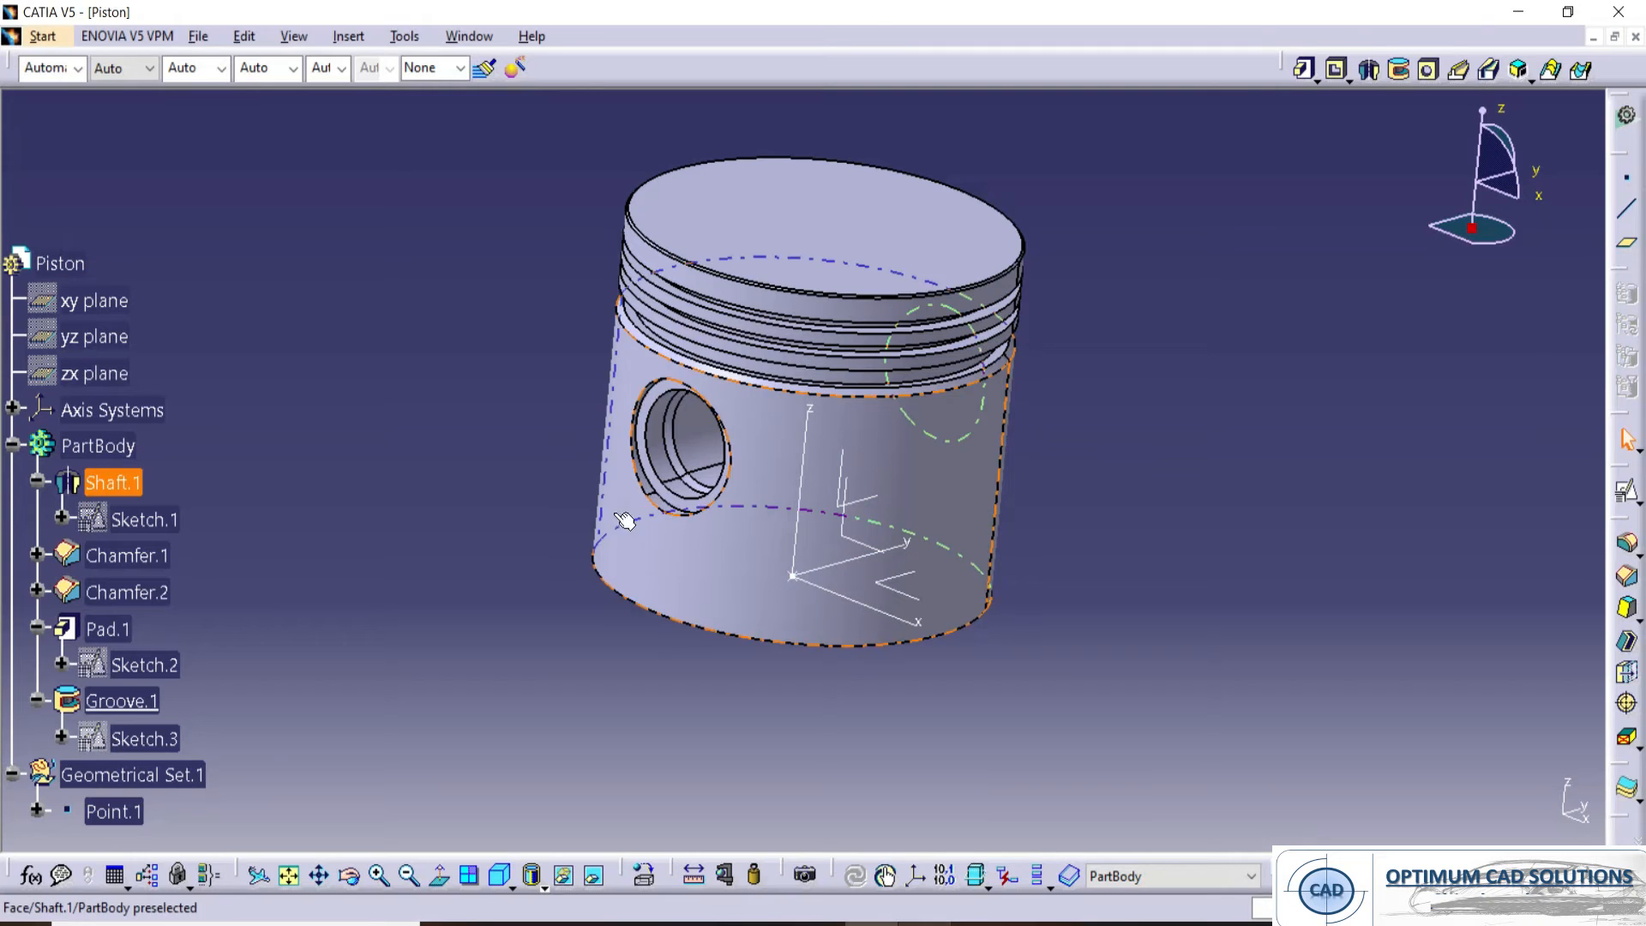
{"action": "middle_click_drag", "start_coordinate": [810, 549], "coordinate": [810, 624]}
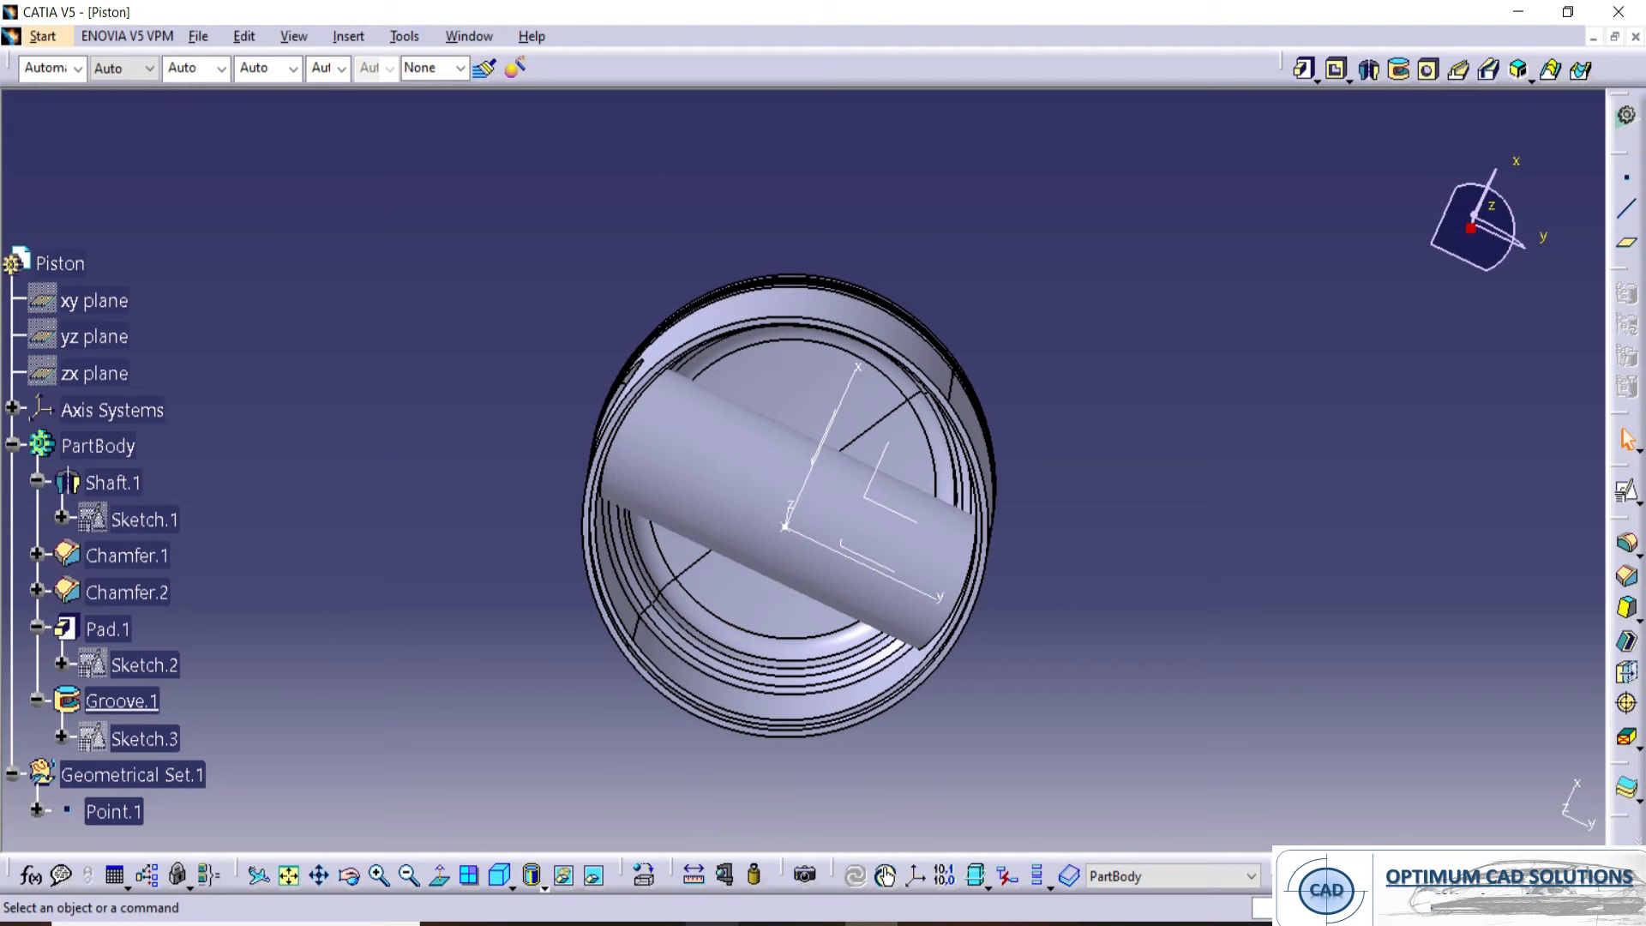
{"action": "left_click", "coordinate": [607, 923]}
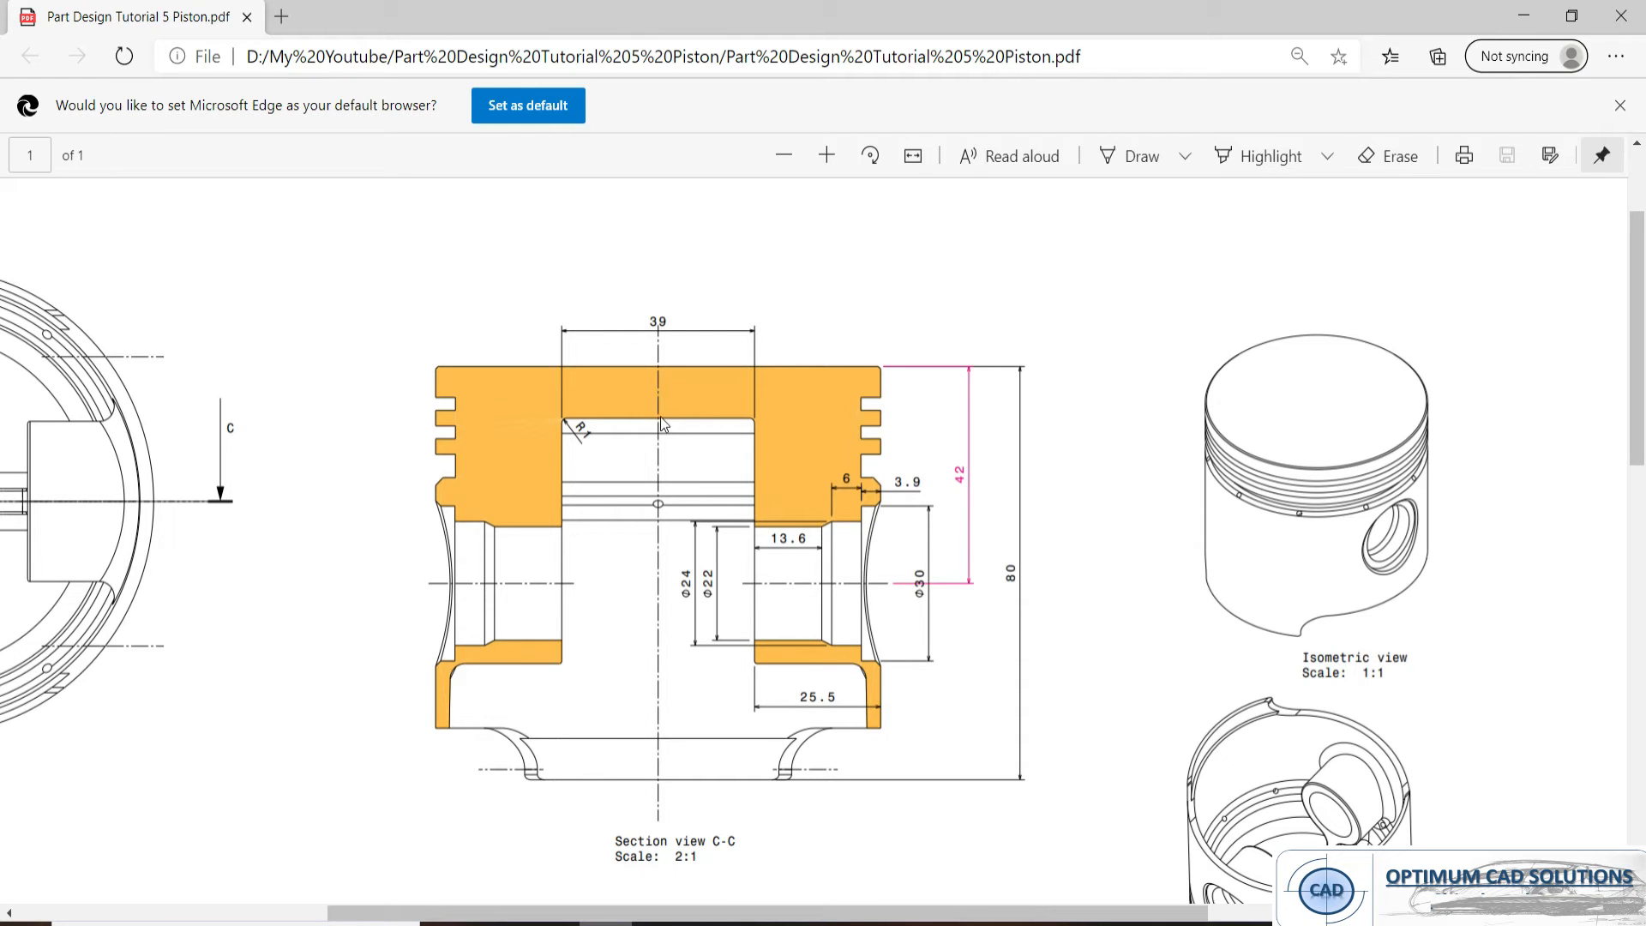
{"action": "key", "text": "alt+Tab"}
{"action": "middle_click_drag", "start_coordinate": [758, 313], "coordinate": [780, 492]}
{"action": "middle_click_drag", "start_coordinate": [762, 221], "coordinate": [770, 264]}
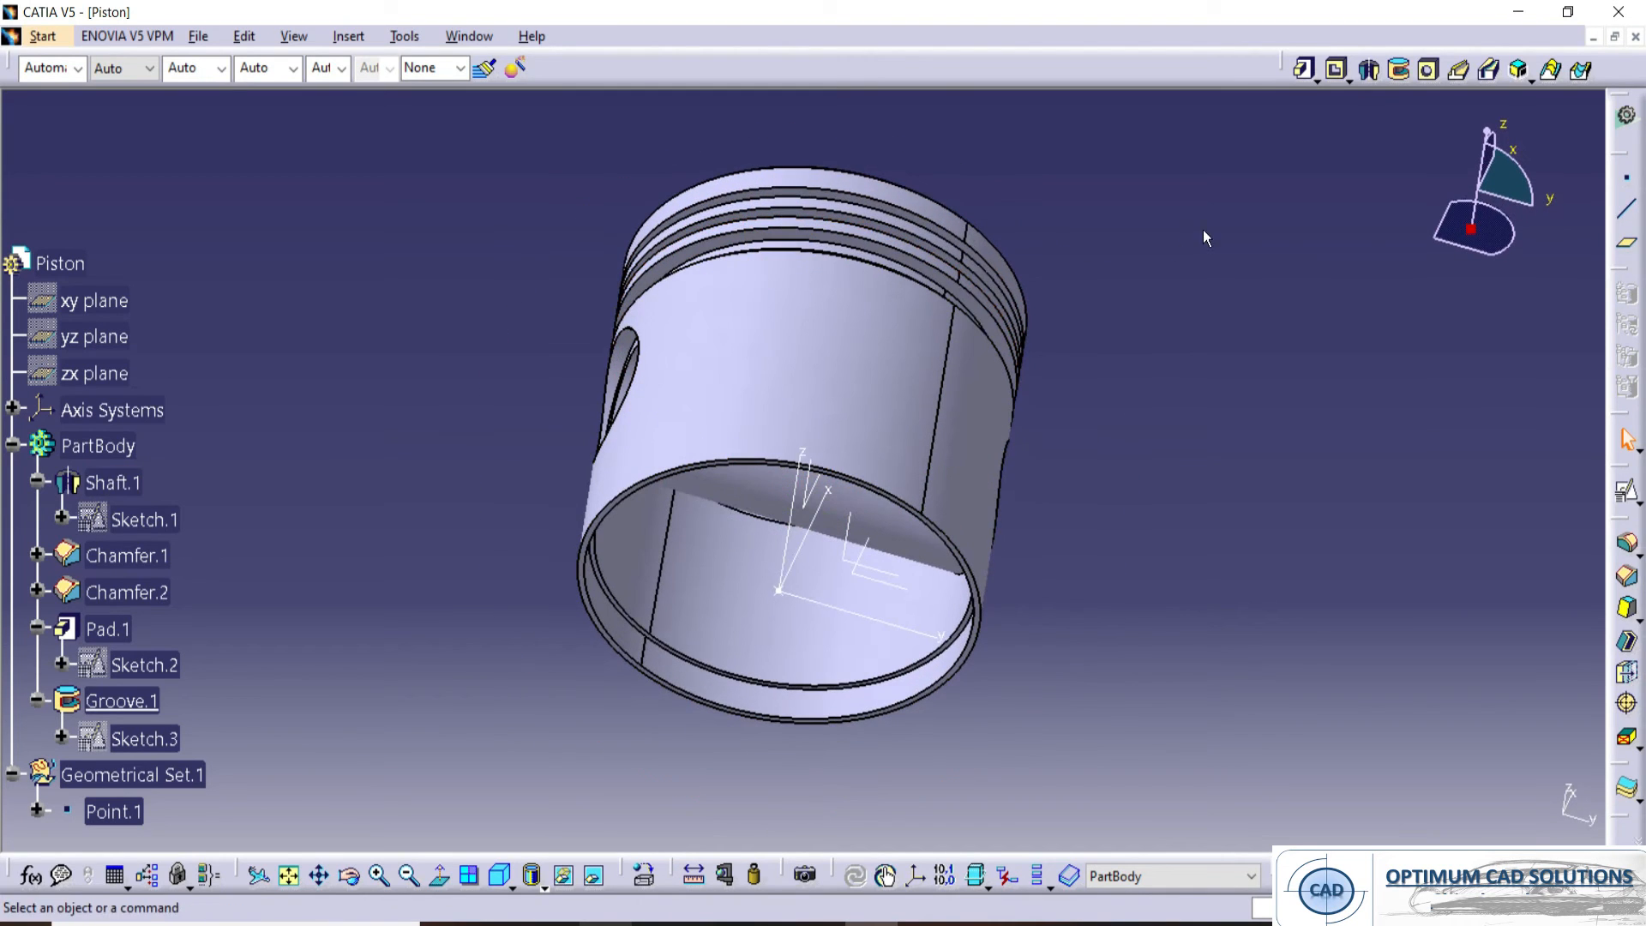
- Create a positioned sketch on the yz plane and cut the part display by the sketch plane
{"action": "left_click", "coordinate": [1625, 490]}
{"action": "mouse_move", "coordinate": [768, 429]}
{"action": "middle_mouse_down"}
{"action": "mouse_move", "coordinate": [819, 260]}
{"action": "mouse_move", "coordinate": [825, 330]}
{"action": "middle_mouse_up"}
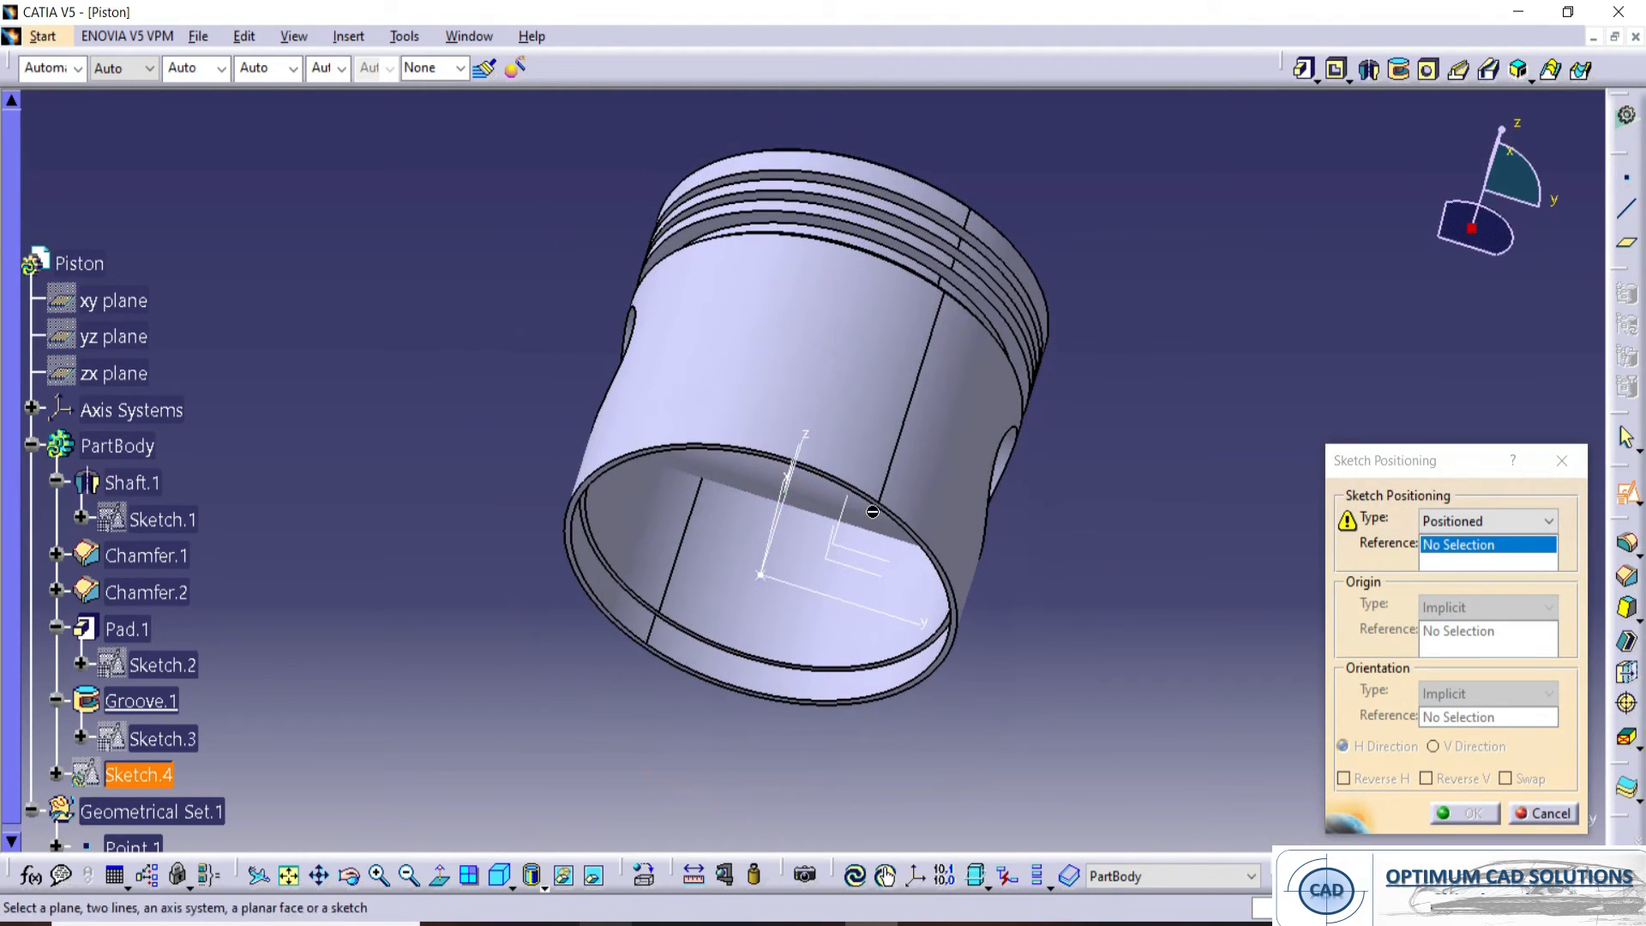
{"action": "left_click", "coordinate": [851, 551]}
{"action": "left_click", "coordinate": [1449, 819]}
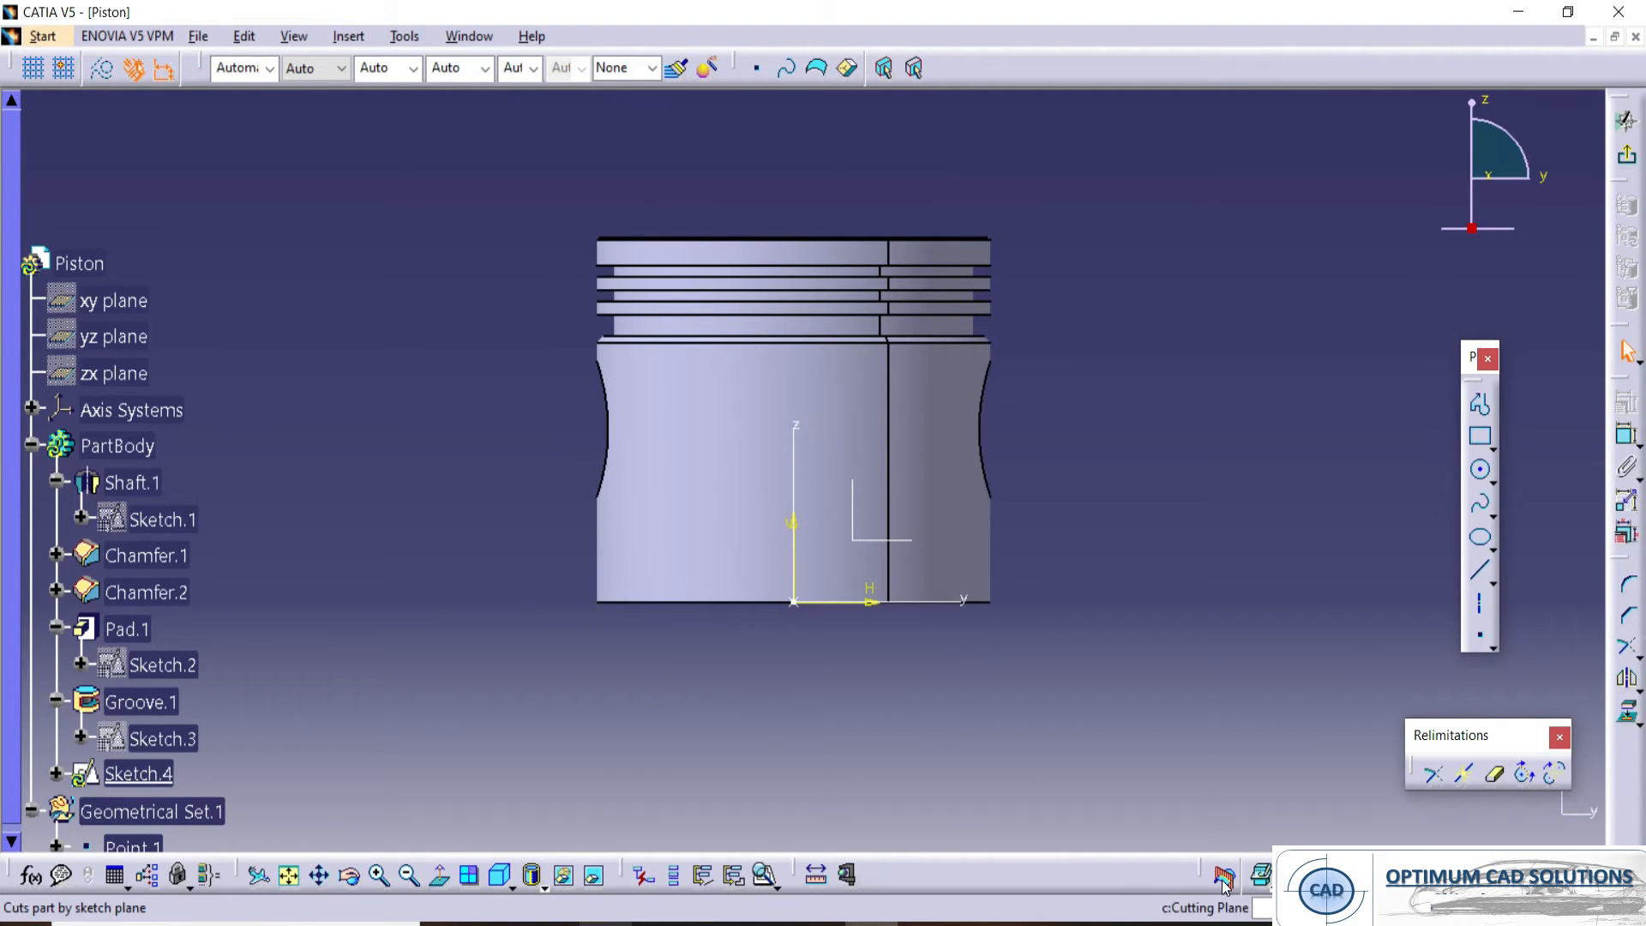
{"action": "left_click", "coordinate": [1223, 876]}
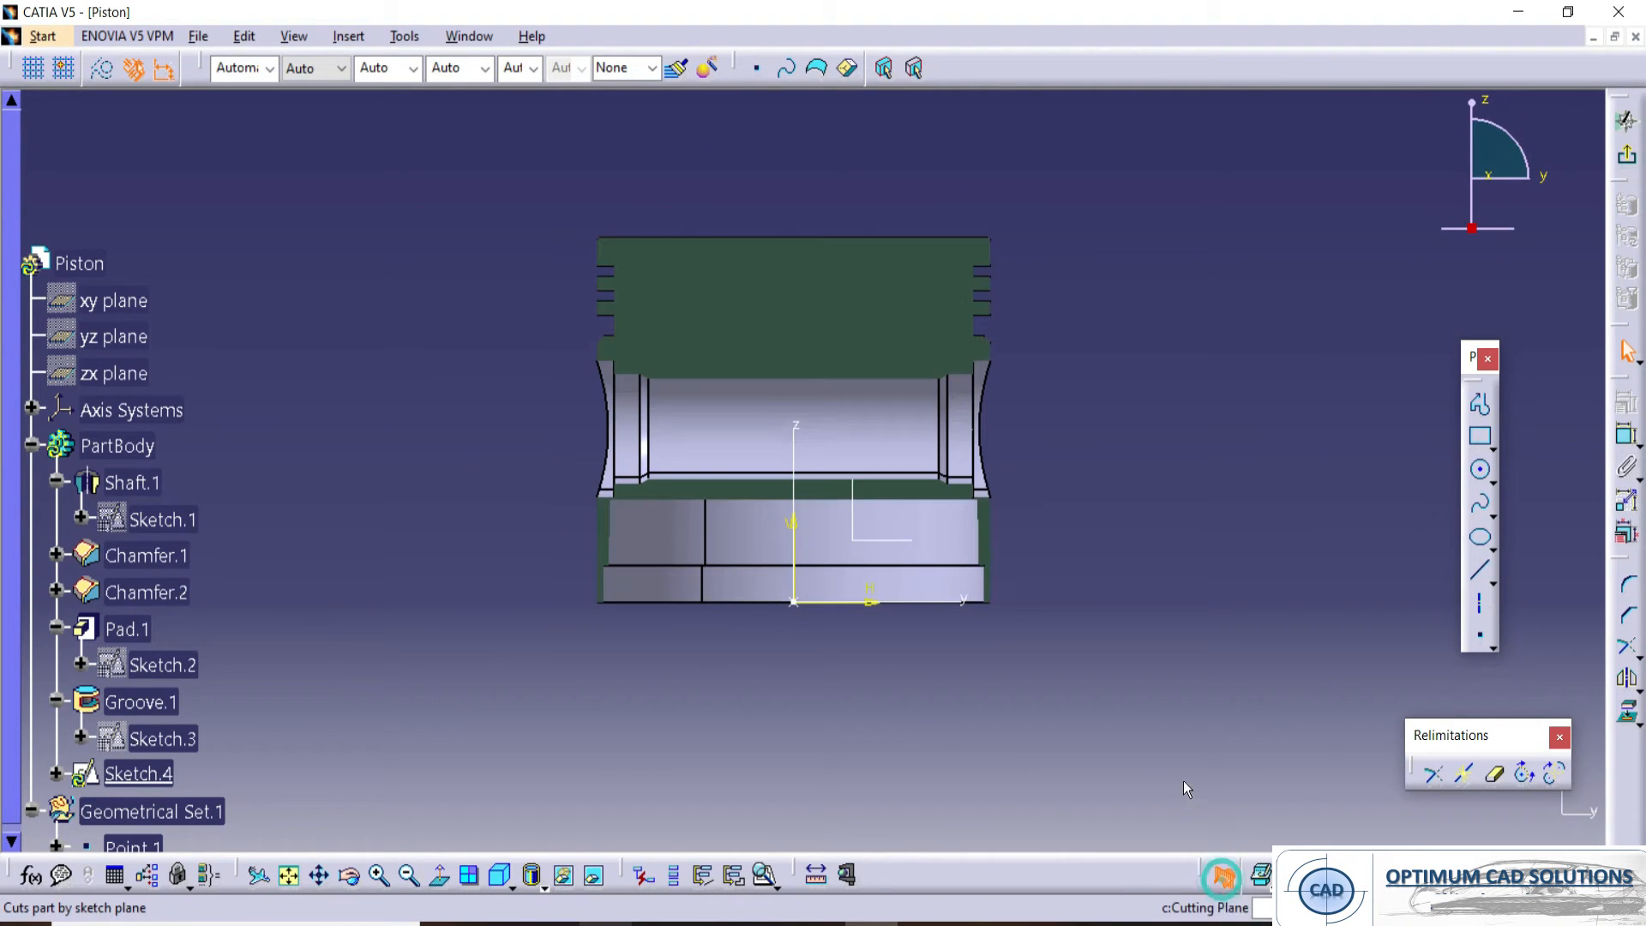
- Sketch a rectangle about 38 mm wide across the pin boss, from inside the crown down past the piston's open end
{"action": "left_click", "coordinate": [1480, 437]}
{"action": "left_click", "coordinate": [720, 300]}
{"action": "left_click", "coordinate": [885, 715]}
{"action": "left_click", "coordinate": [991, 631]}
- Constrain the rectangle's two vertical sides to be symmetric about the sketch's vertical axis
{"action": "left_click", "coordinate": [1631, 445]}
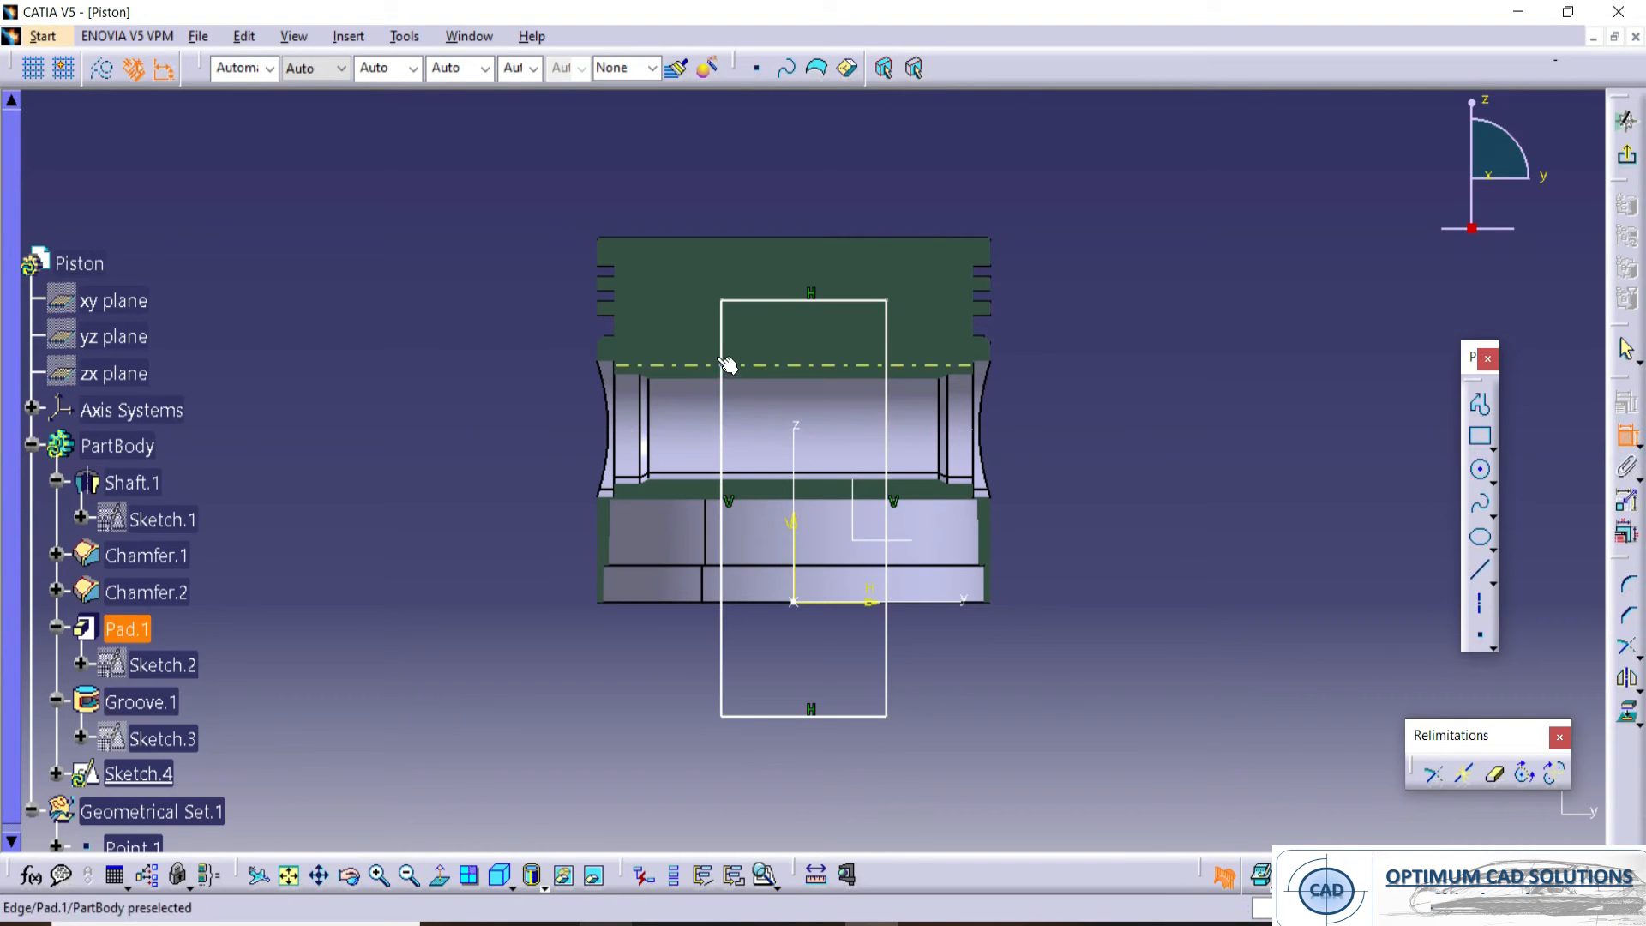
{"action": "left_click", "coordinate": [886, 330]}
{"action": "left_click", "coordinate": [887, 321]}
{"action": "right_click", "coordinate": [842, 134]}
{"action": "left_click", "coordinate": [882, 346]}
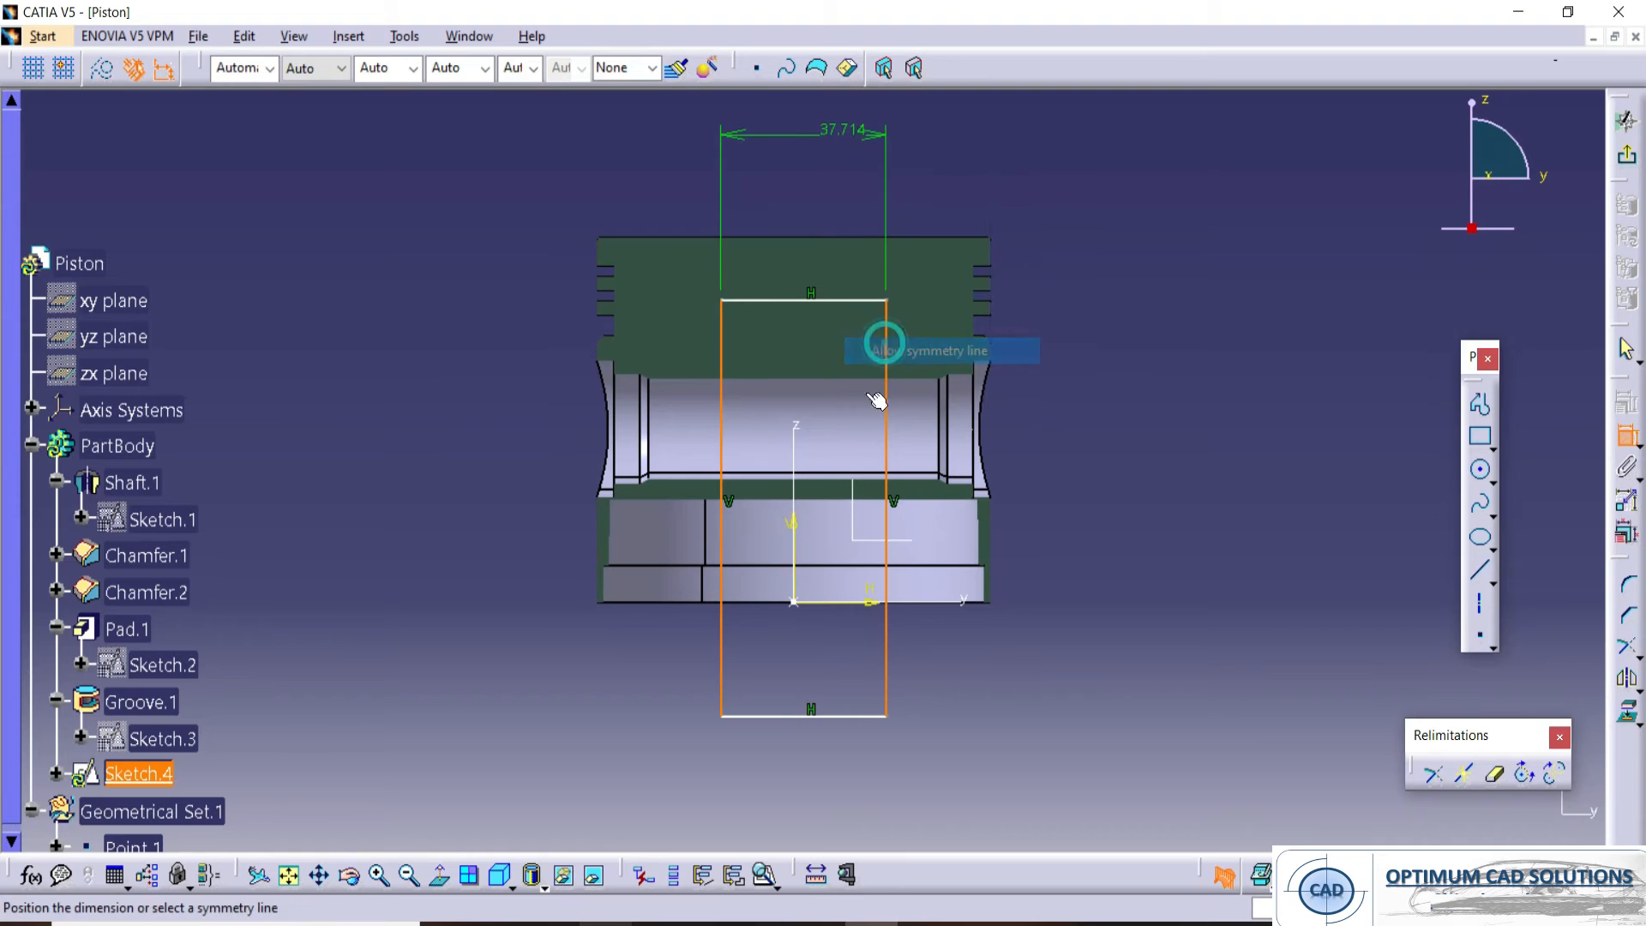
{"action": "left_click", "coordinate": [796, 527]}
- Turn off the sketch-plane cut display and constrain the rectangle's upper edge 10 mm below the piston's top edge
{"action": "left_click", "coordinate": [784, 300]}
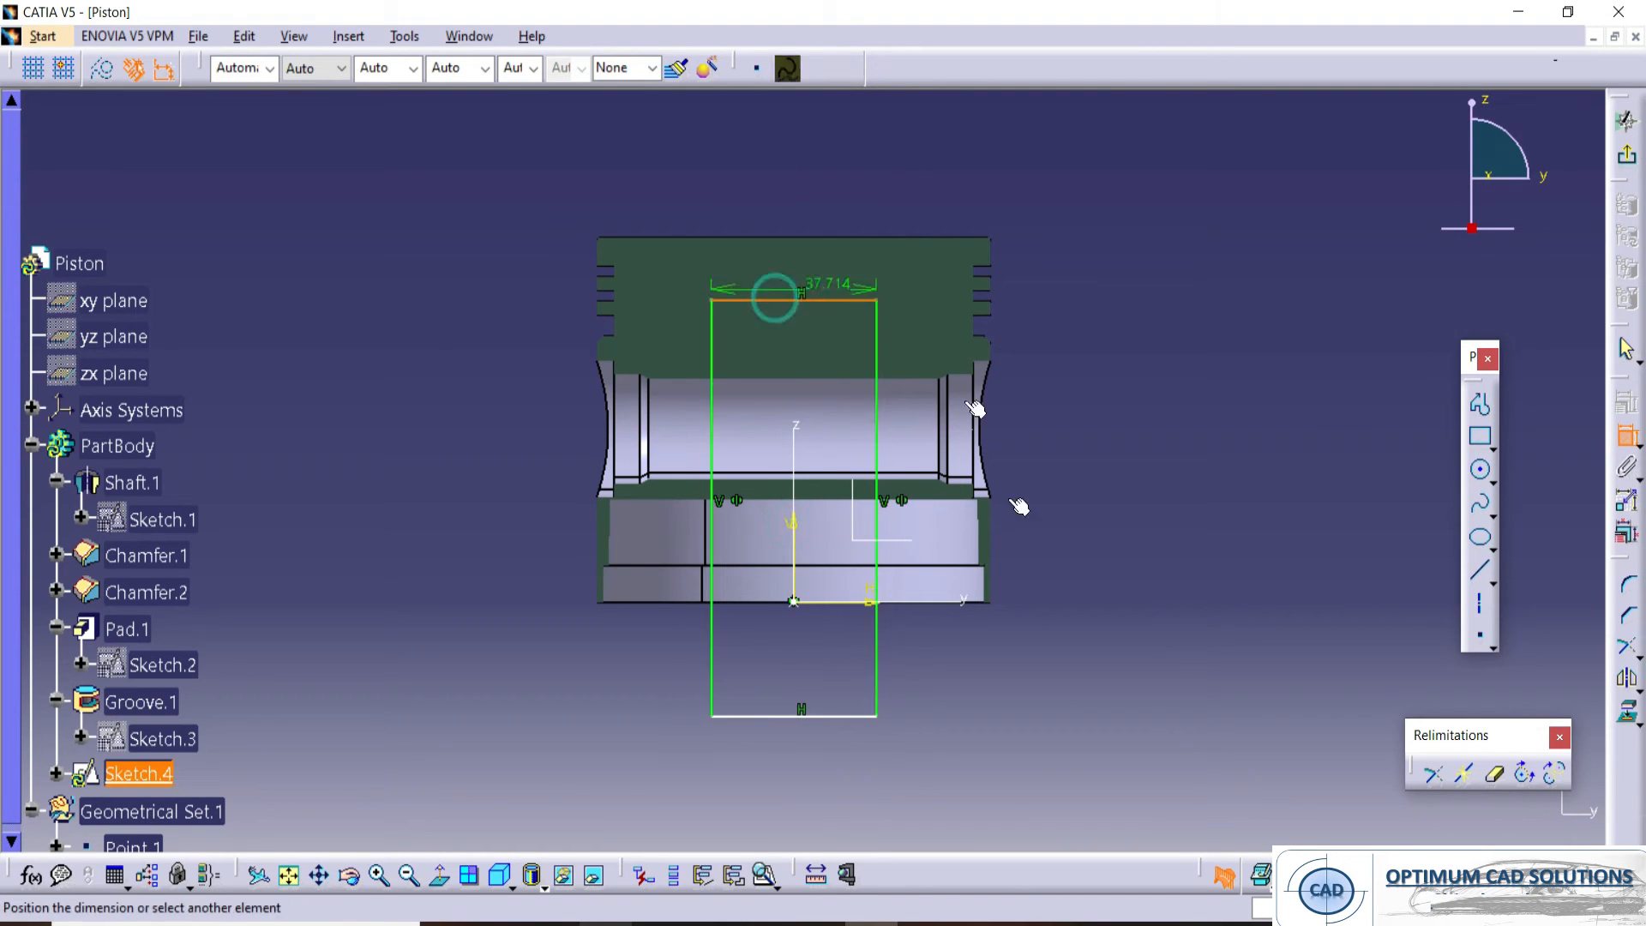
{"action": "left_click", "coordinate": [1228, 883]}
{"action": "middle_click_drag", "start_coordinate": [751, 251], "coordinate": [822, 212]}
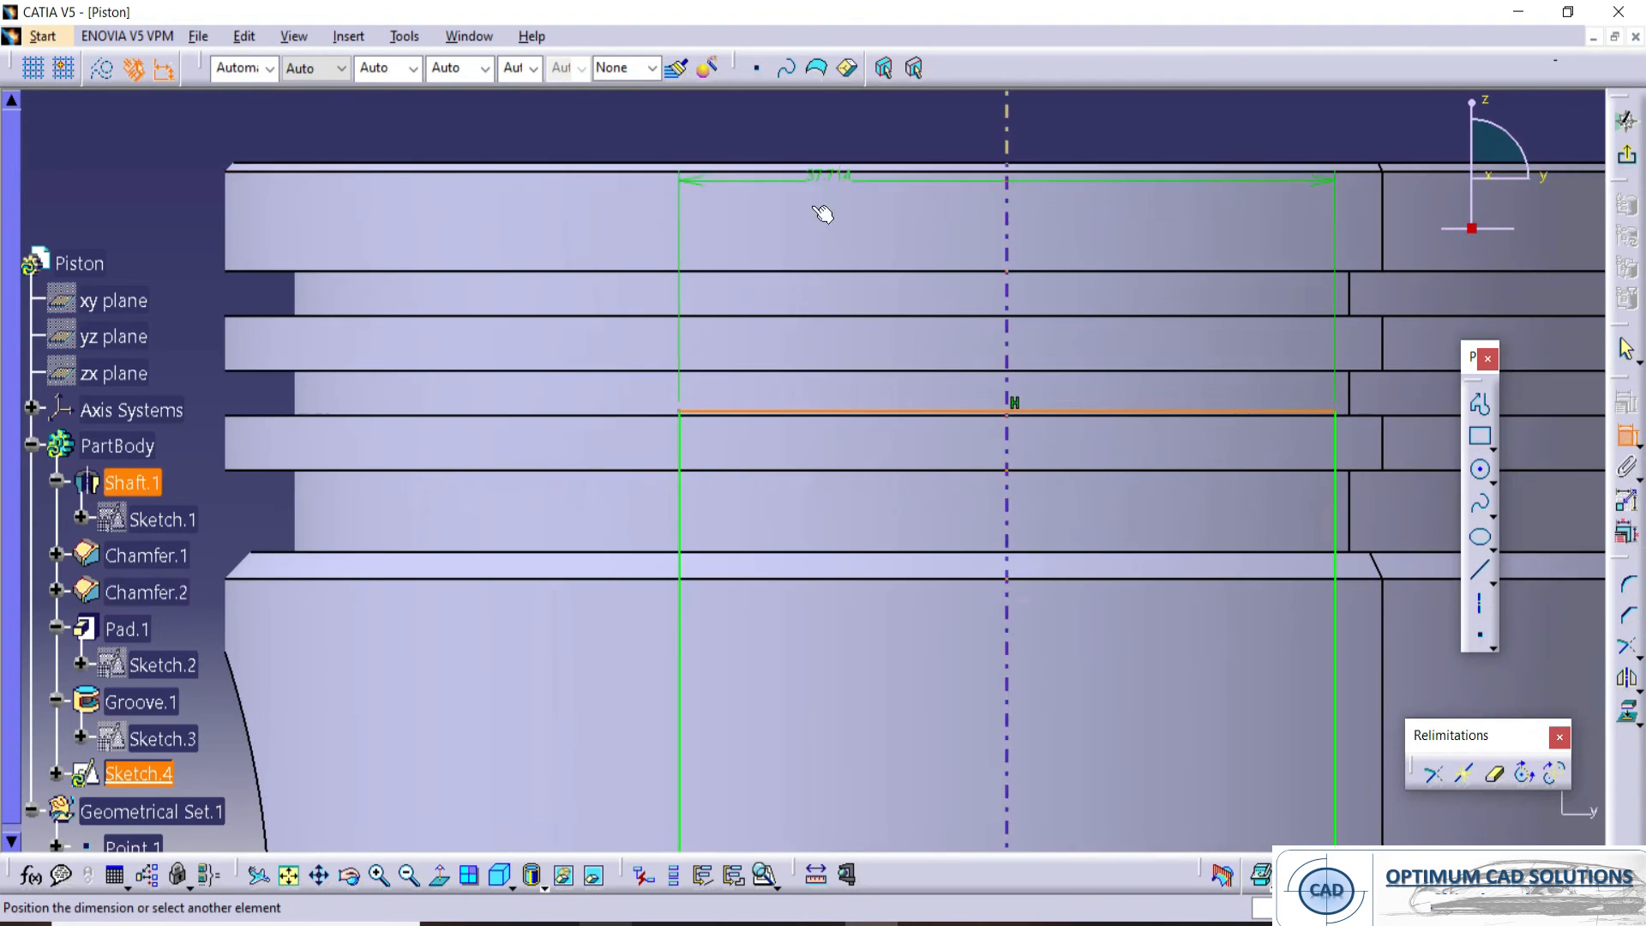
{"action": "left_click", "coordinate": [776, 170]}
{"action": "middle_click_drag", "start_coordinate": [877, 278], "coordinate": [930, 445]}
{"action": "middle_click_drag", "start_coordinate": [1217, 352], "coordinate": [900, 369]}
{"action": "left_click", "coordinate": [1174, 370]}
{"action": "double_click", "coordinate": [1174, 370]}
{"action": "type", "text": "10mm"}
{"action": "key", "text": "Return"}
- Dimension the distance between the rectangle's vertical sides and set it to 39 mm
{"action": "middle_click_drag", "start_coordinate": [1116, 356], "coordinate": [723, 255]}
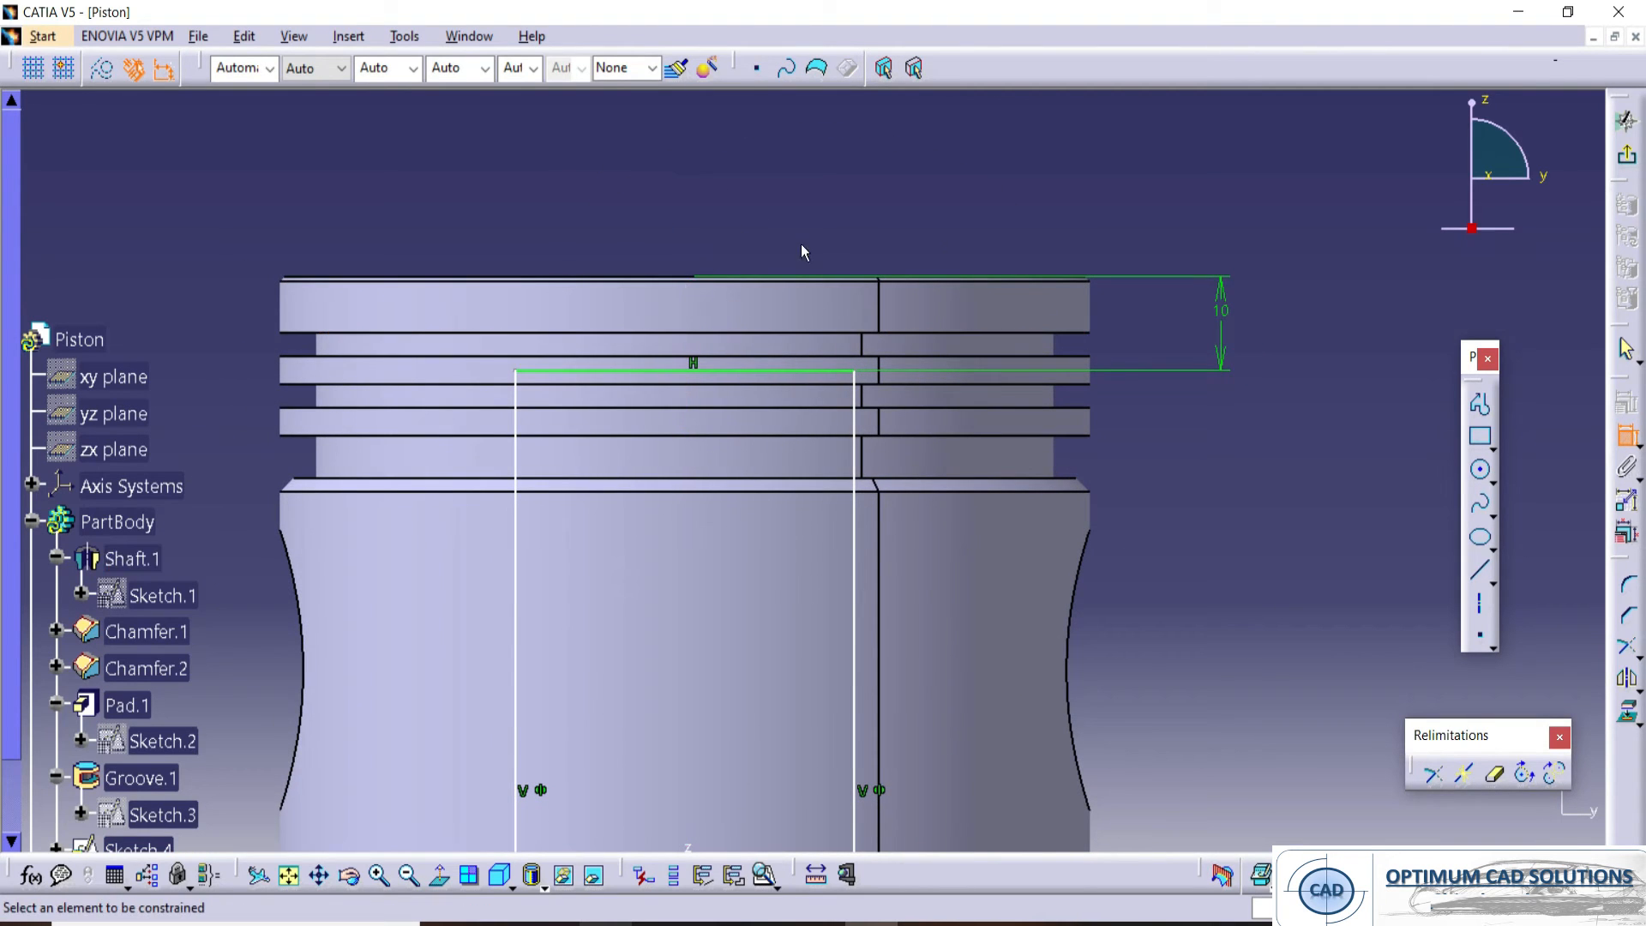
{"action": "left_click", "coordinate": [515, 574]}
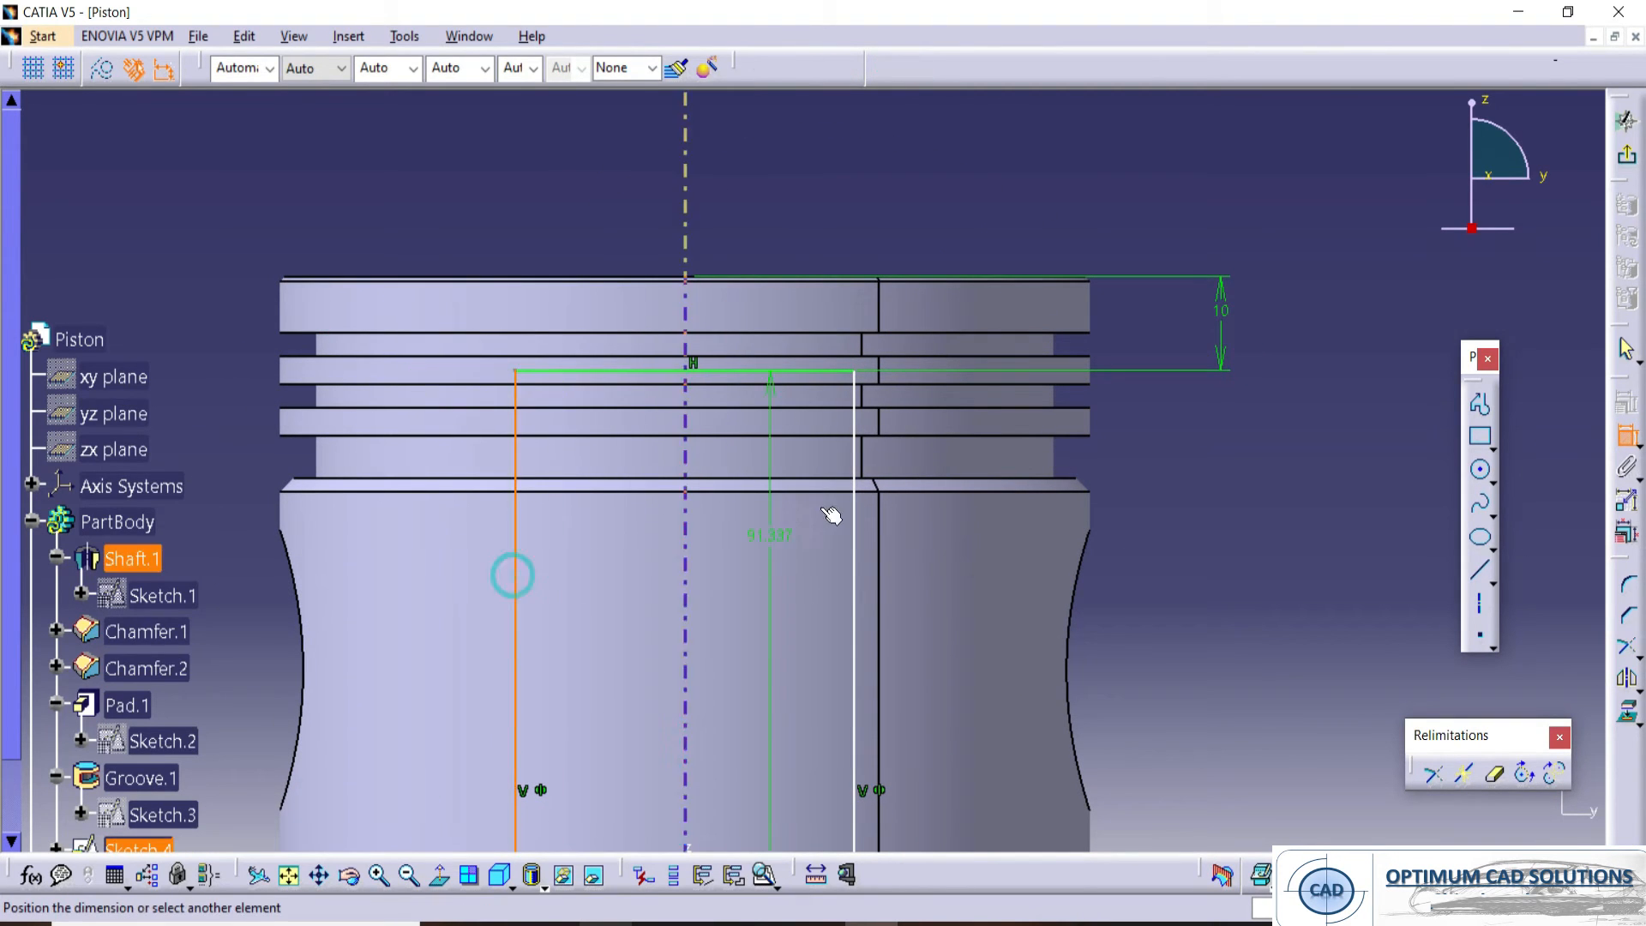
{"action": "left_click", "coordinate": [862, 469]}
{"action": "left_click", "coordinate": [741, 221]}
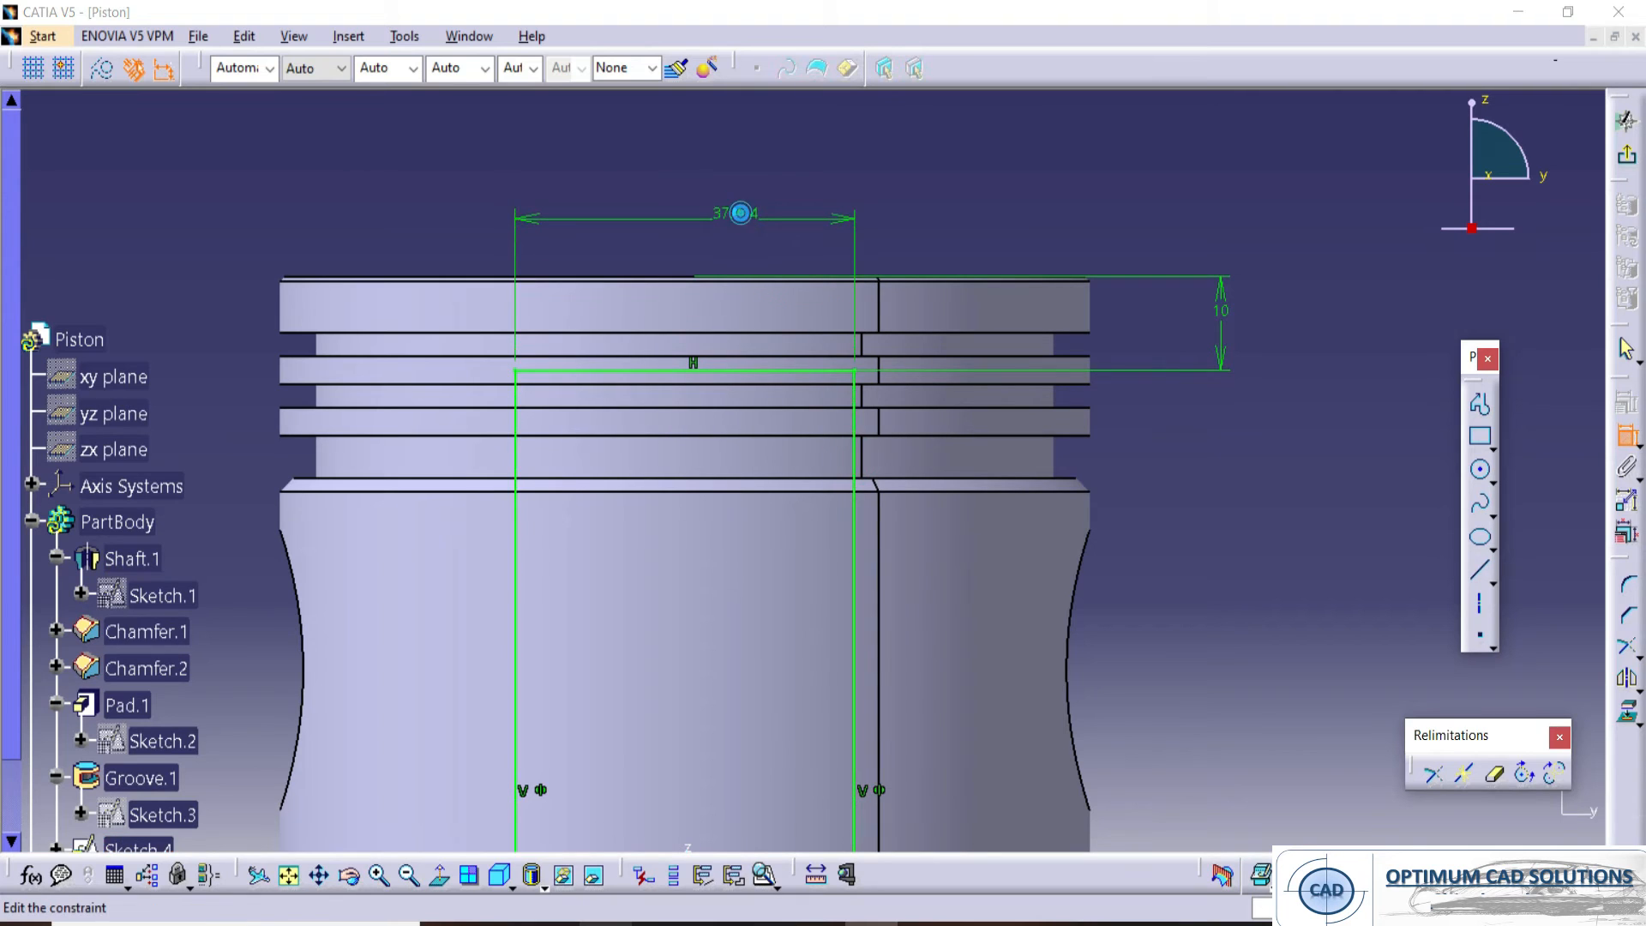
{"action": "double_click", "coordinate": [736, 213]}
{"action": "type", "text": "39"}
{"action": "key", "text": "Return"}
{"action": "middle_click_drag", "start_coordinate": [923, 225], "coordinate": [911, 316], "text": "ctrl"}
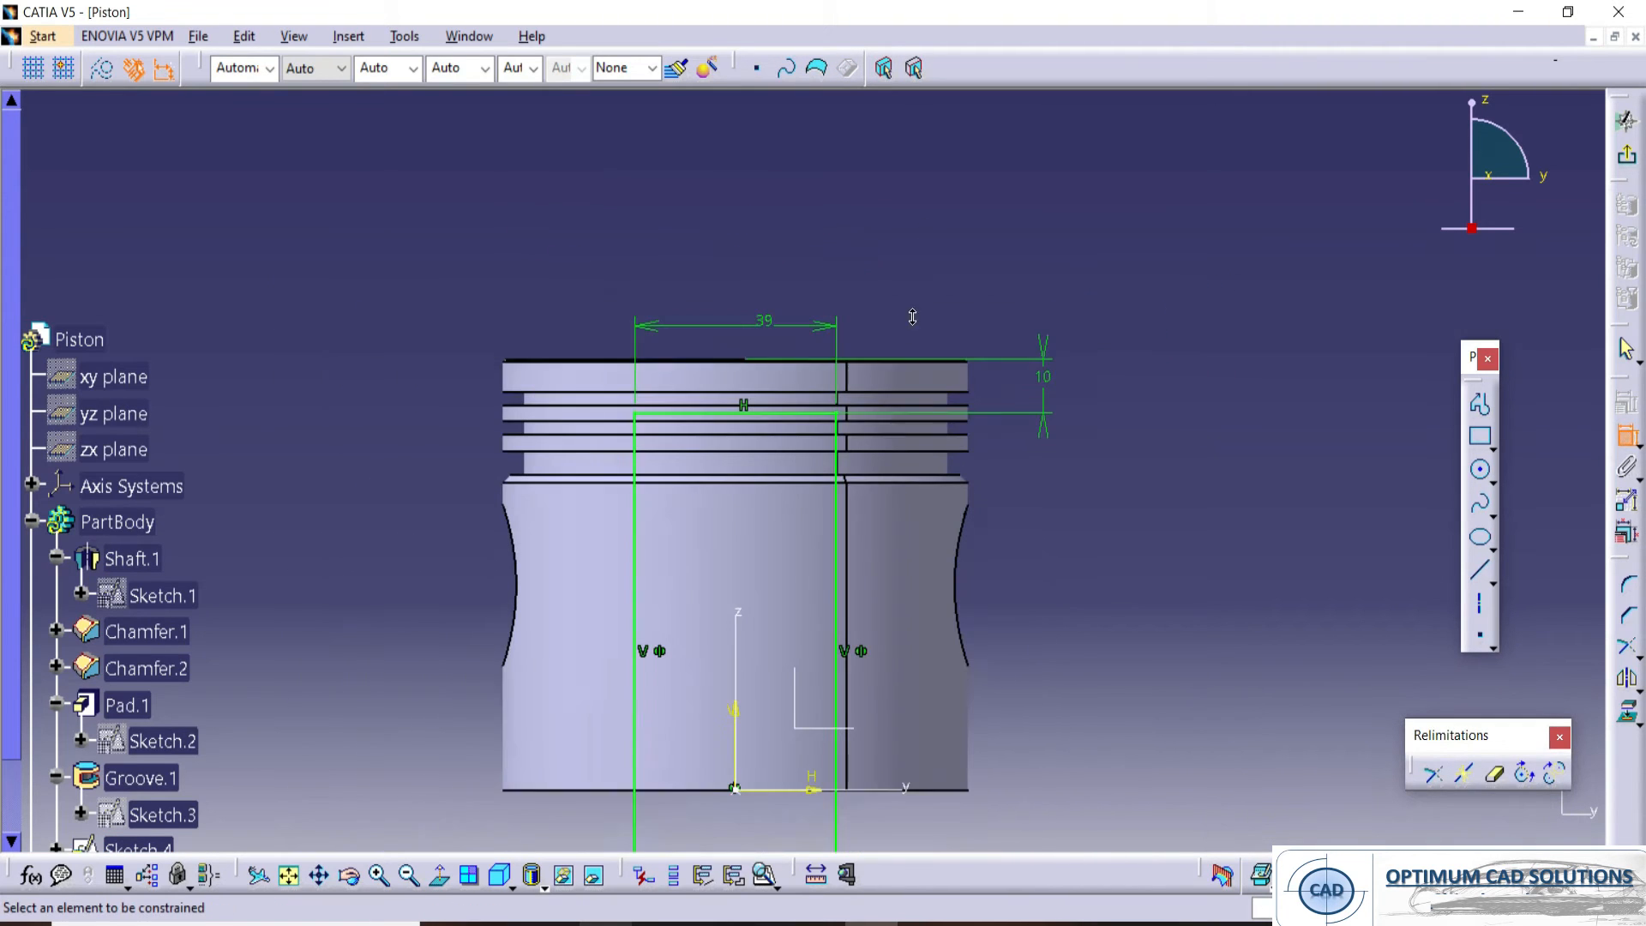
- Leave the sketch and cut a pocket from the rectangle with mirrored extent, removing the middle of the pin boss
{"action": "mouse_move", "coordinate": [790, 369]}
{"action": "middle_mouse_down"}
{"action": "mouse_move", "coordinate": [783, 326]}
{"action": "mouse_move", "coordinate": [878, 202]}
{"action": "middle_mouse_up"}
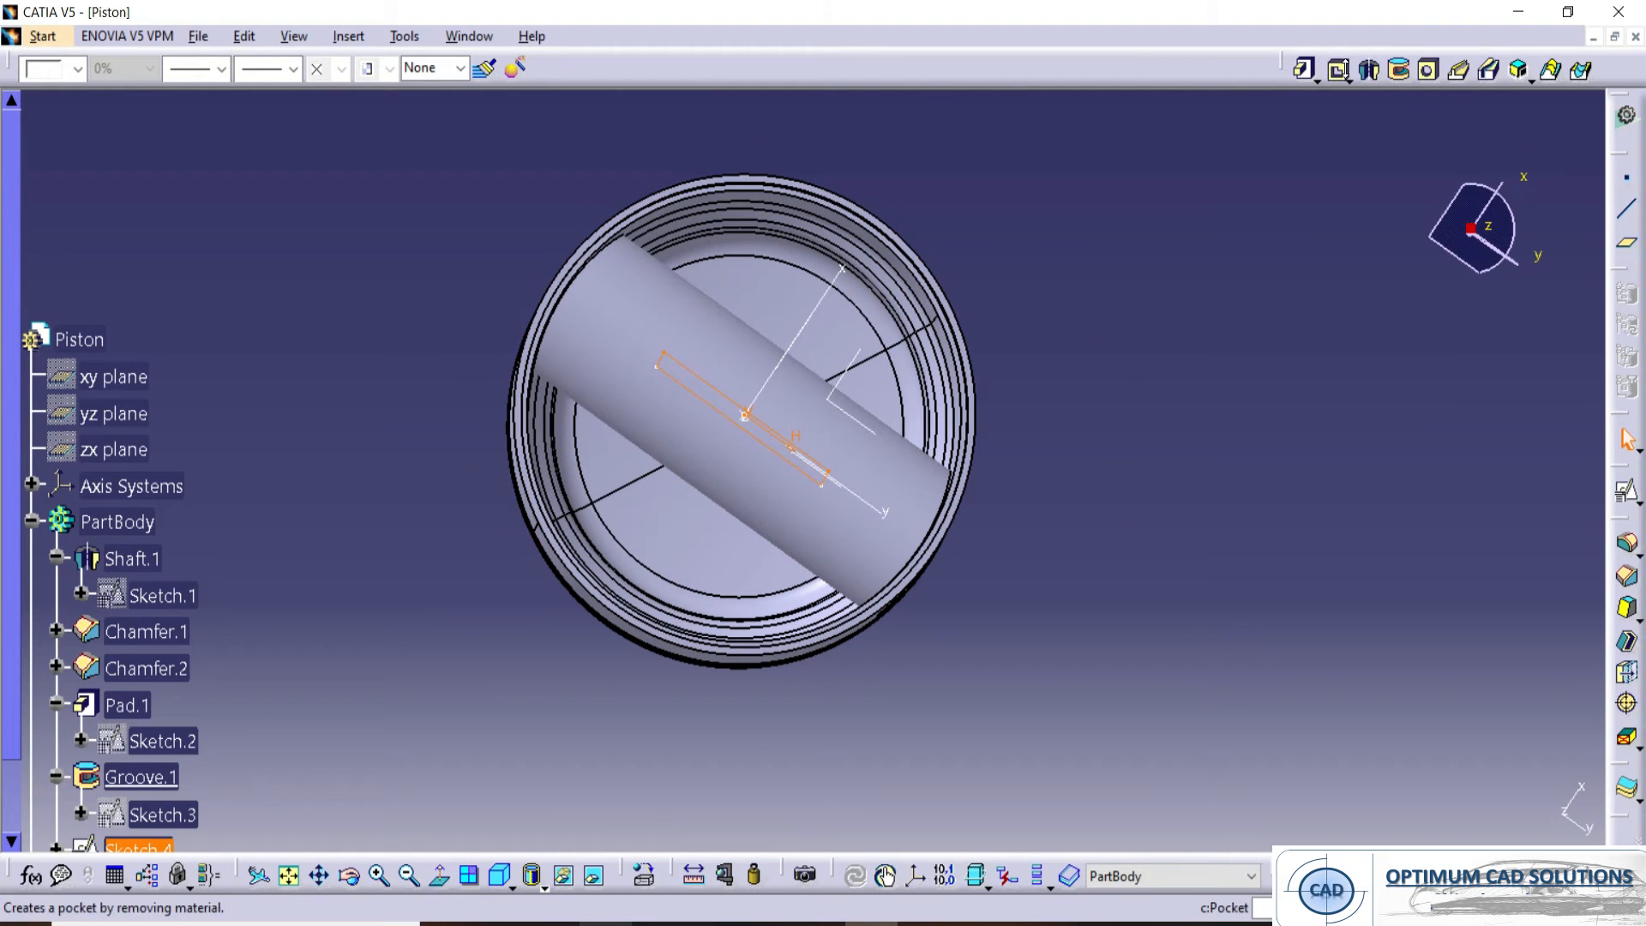
{"action": "left_click", "coordinate": [1349, 79]}
{"action": "left_click", "coordinate": [1363, 99]}
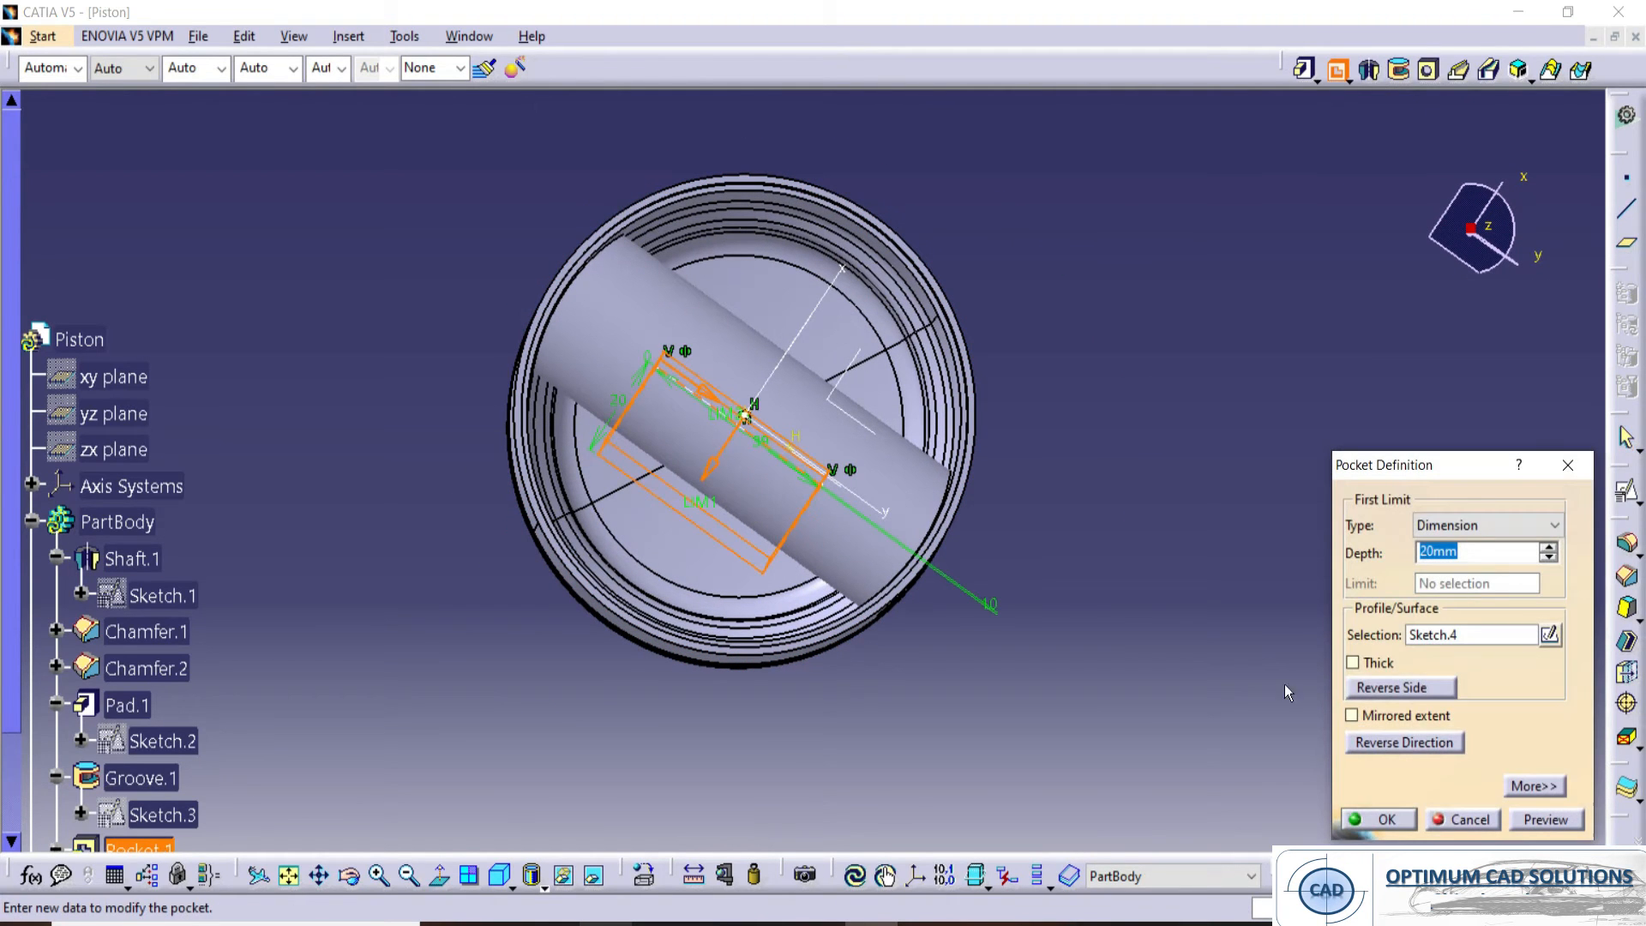
{"action": "left_click", "coordinate": [1402, 726]}
{"action": "left_click", "coordinate": [1372, 819]}
{"action": "mouse_move", "coordinate": [1076, 360]}
{"action": "middle_mouse_down"}
{"action": "mouse_move", "coordinate": [739, 480]}
{"action": "mouse_move", "coordinate": [1171, 466]}
{"action": "mouse_move", "coordinate": [676, 569]}
{"action": "middle_mouse_up"}
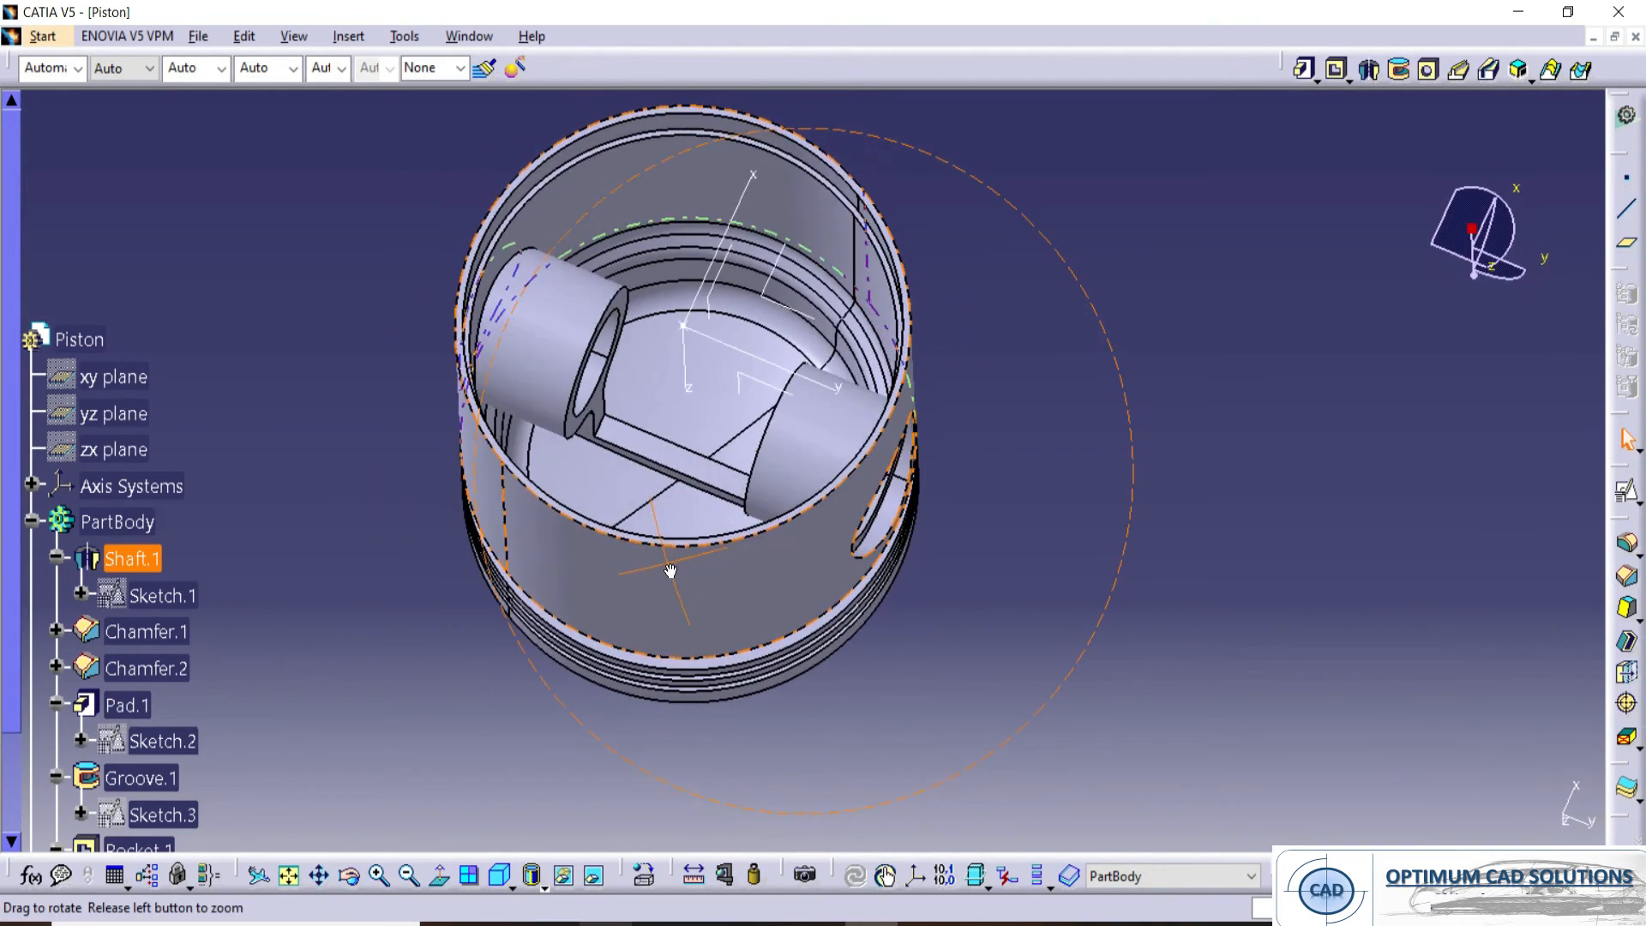
- Examine the PDF drawing's section and front views for the skirt cutout's dimensions, comparing them with the model
{"action": "key", "text": "alt+Tab"}
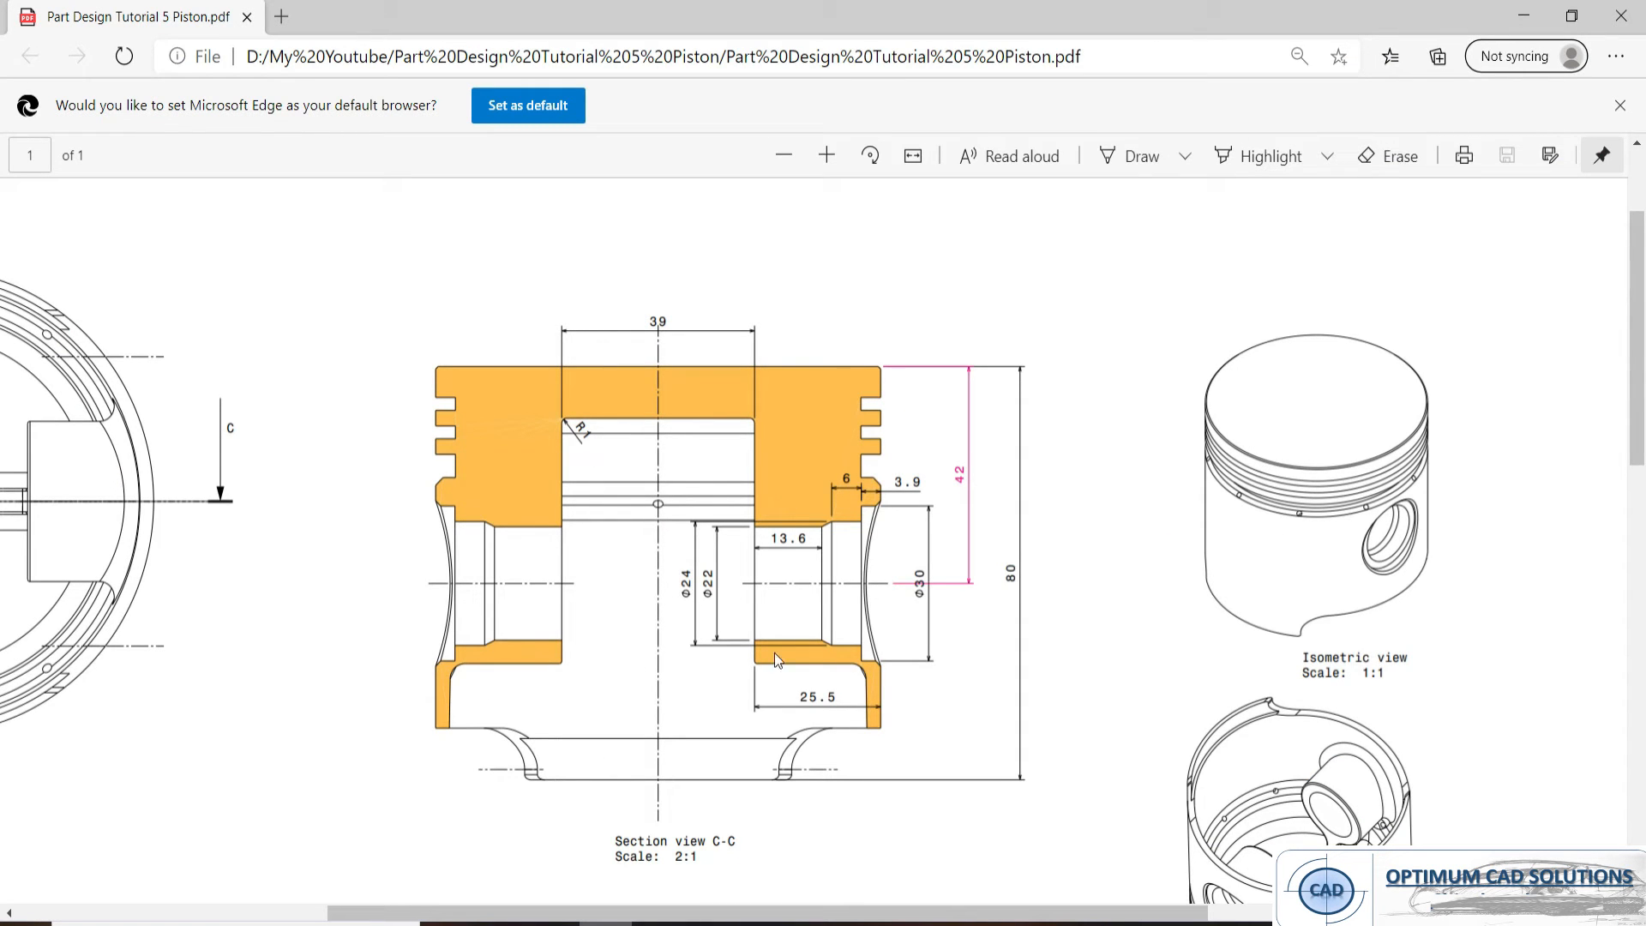
{"action": "middle_click_drag", "start_coordinate": [586, 700], "coordinate": [471, 698]}
{"action": "scroll", "coordinate": [533, 625], "scroll_direction": "down", "scroll_amount": 9}
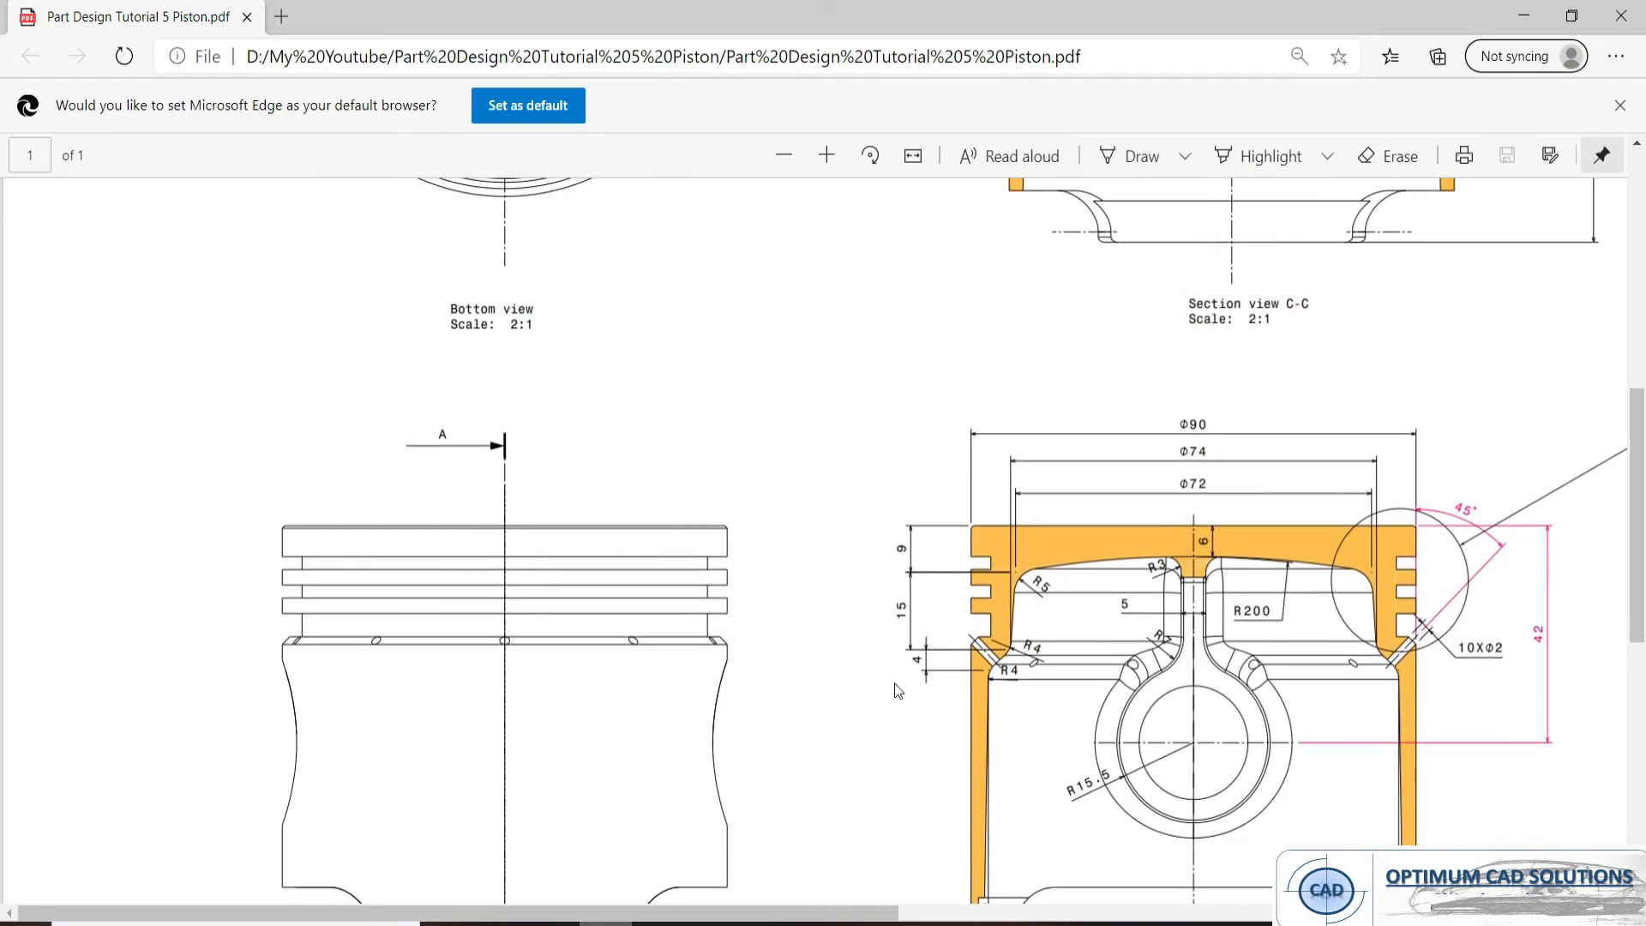
{"action": "middle_click", "coordinate": [1035, 750]}
{"action": "left_click", "coordinate": [946, 500]}
{"action": "scroll", "coordinate": [900, 573], "scroll_direction": "down", "scroll_amount": 5}
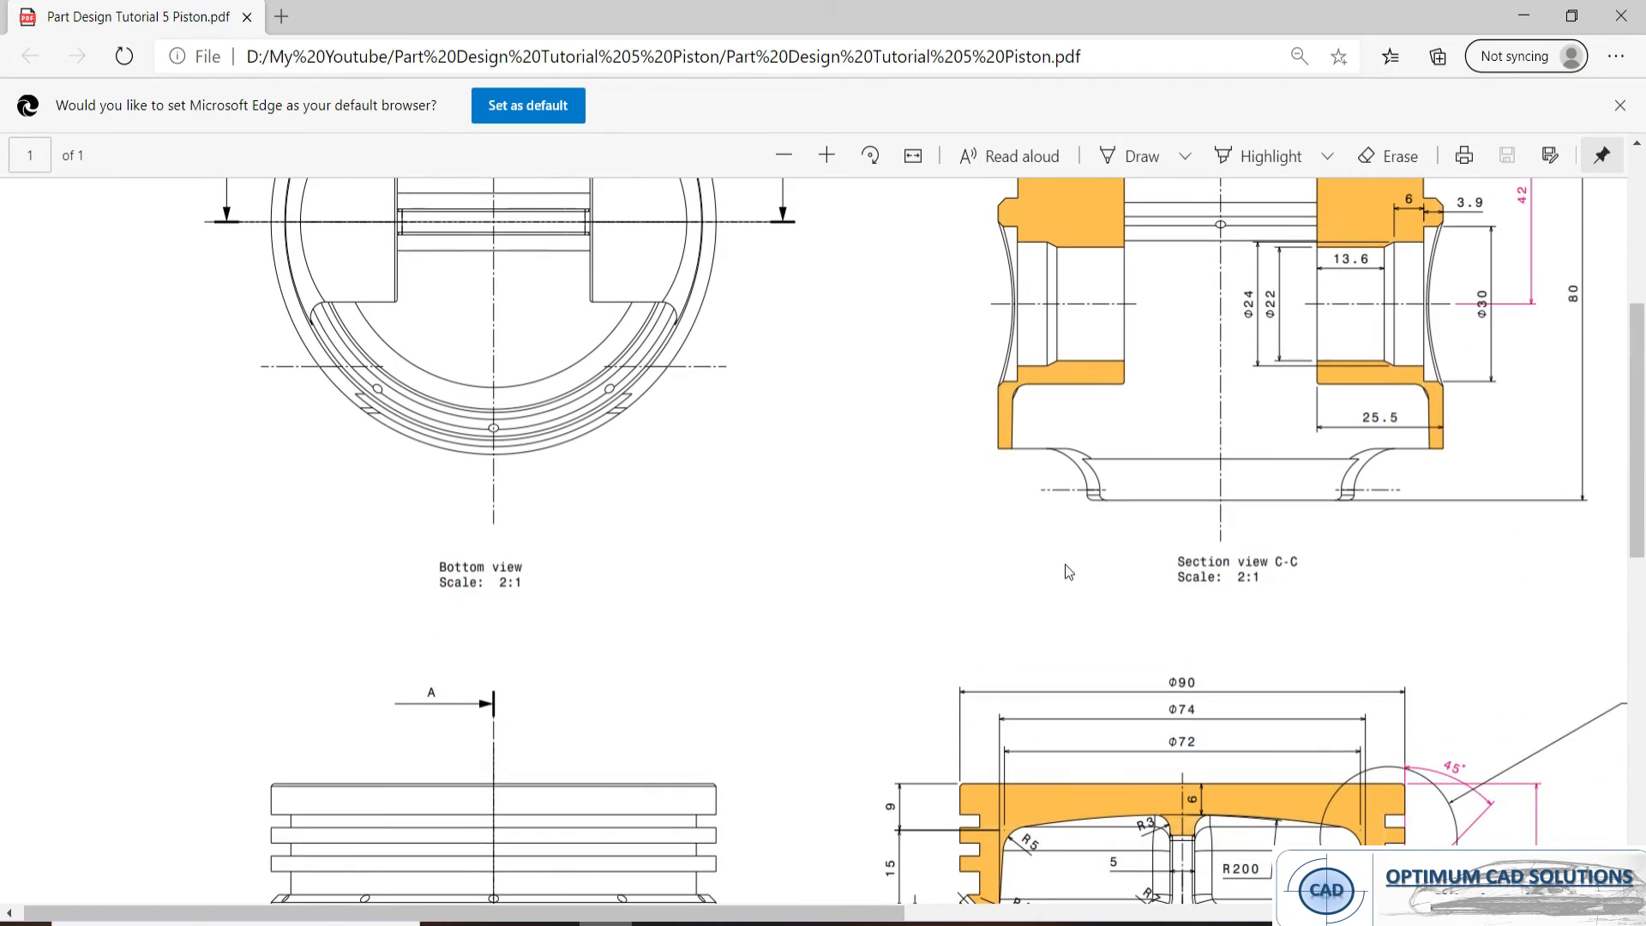
{"action": "scroll", "coordinate": [1031, 639], "scroll_direction": "down", "scroll_amount": 9}
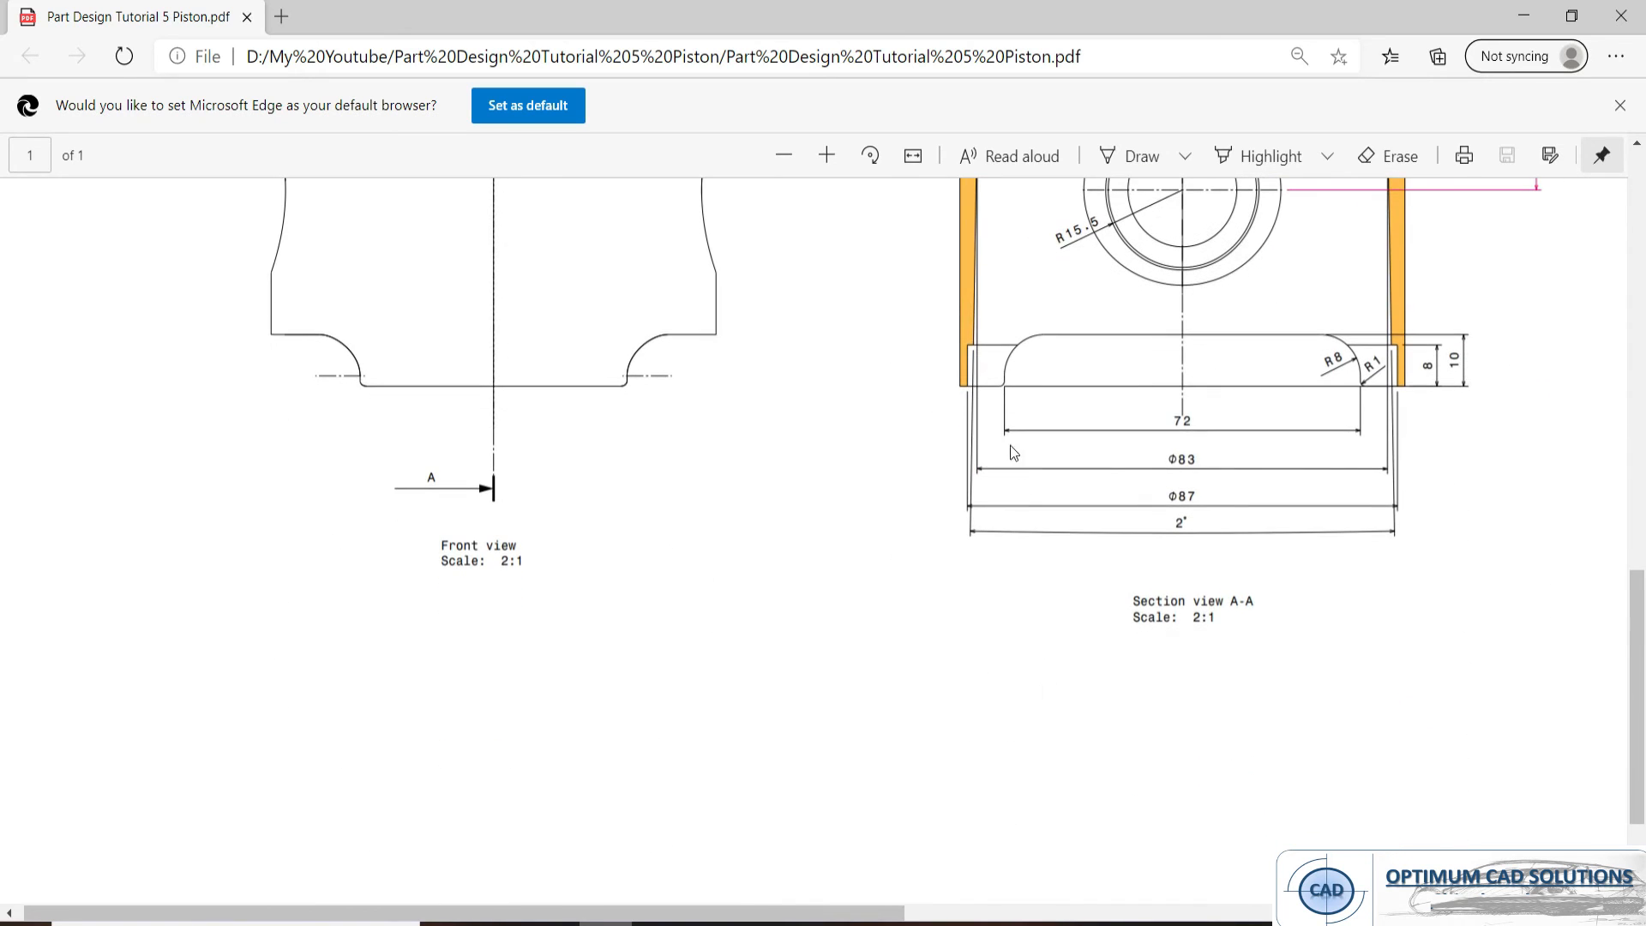
{"action": "scroll", "coordinate": [943, 600], "scroll_direction": "right", "scroll_amount": 5}
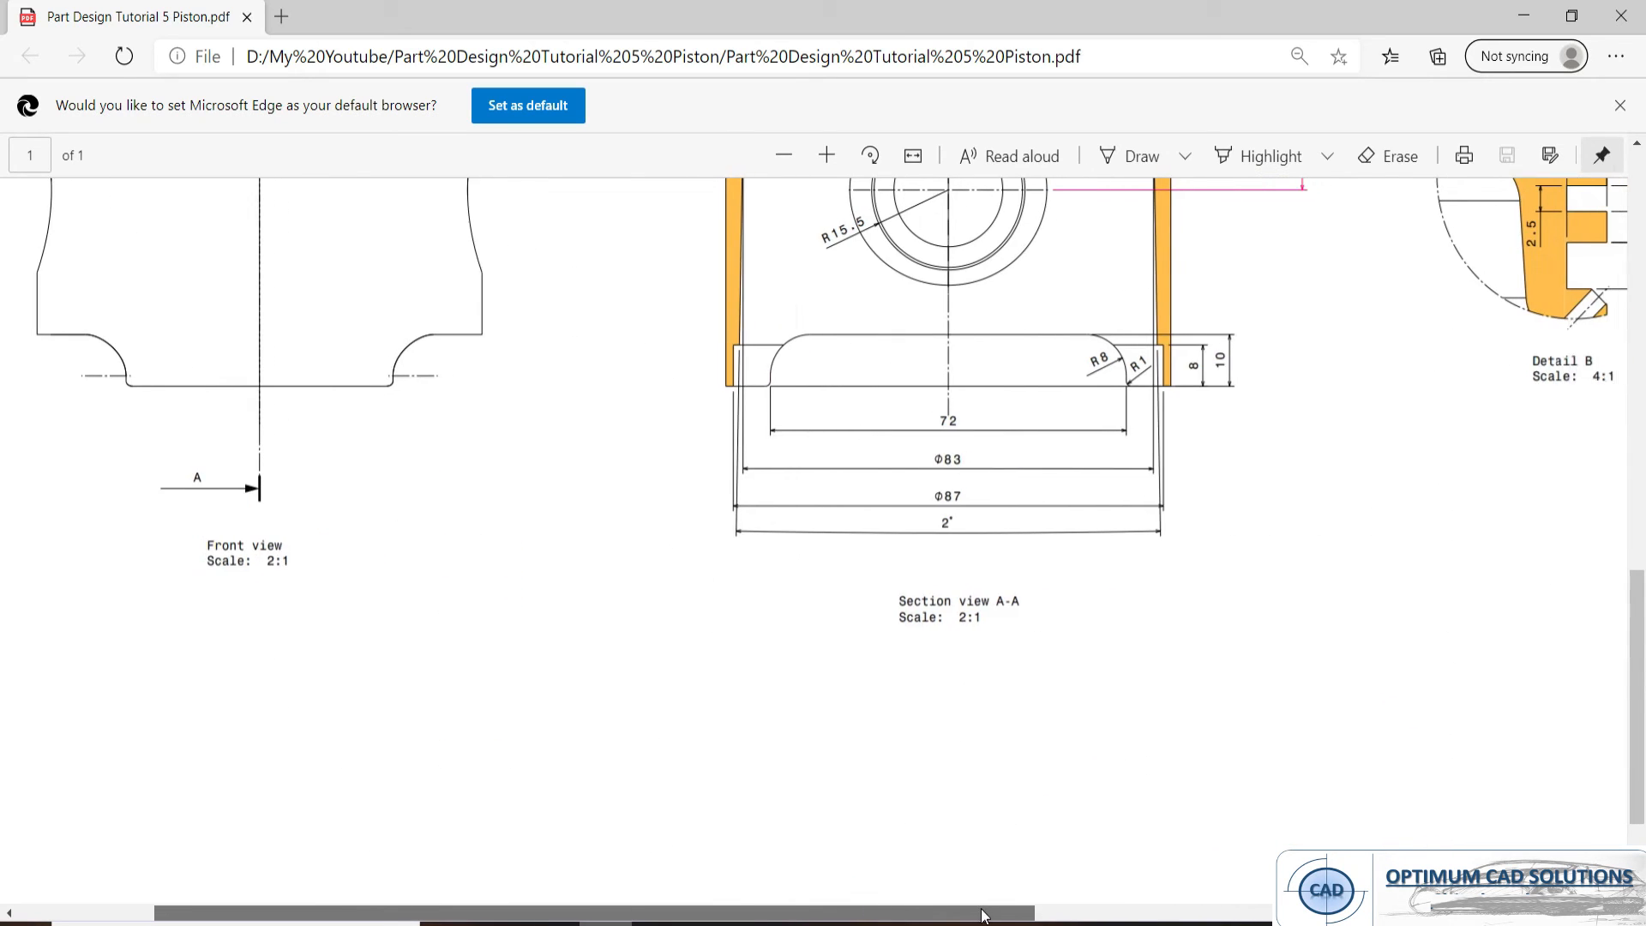
{"action": "scroll", "coordinate": [951, 696], "scroll_direction": "up", "scroll_amount": 3}
{"action": "key", "text": "alt+Tab"}
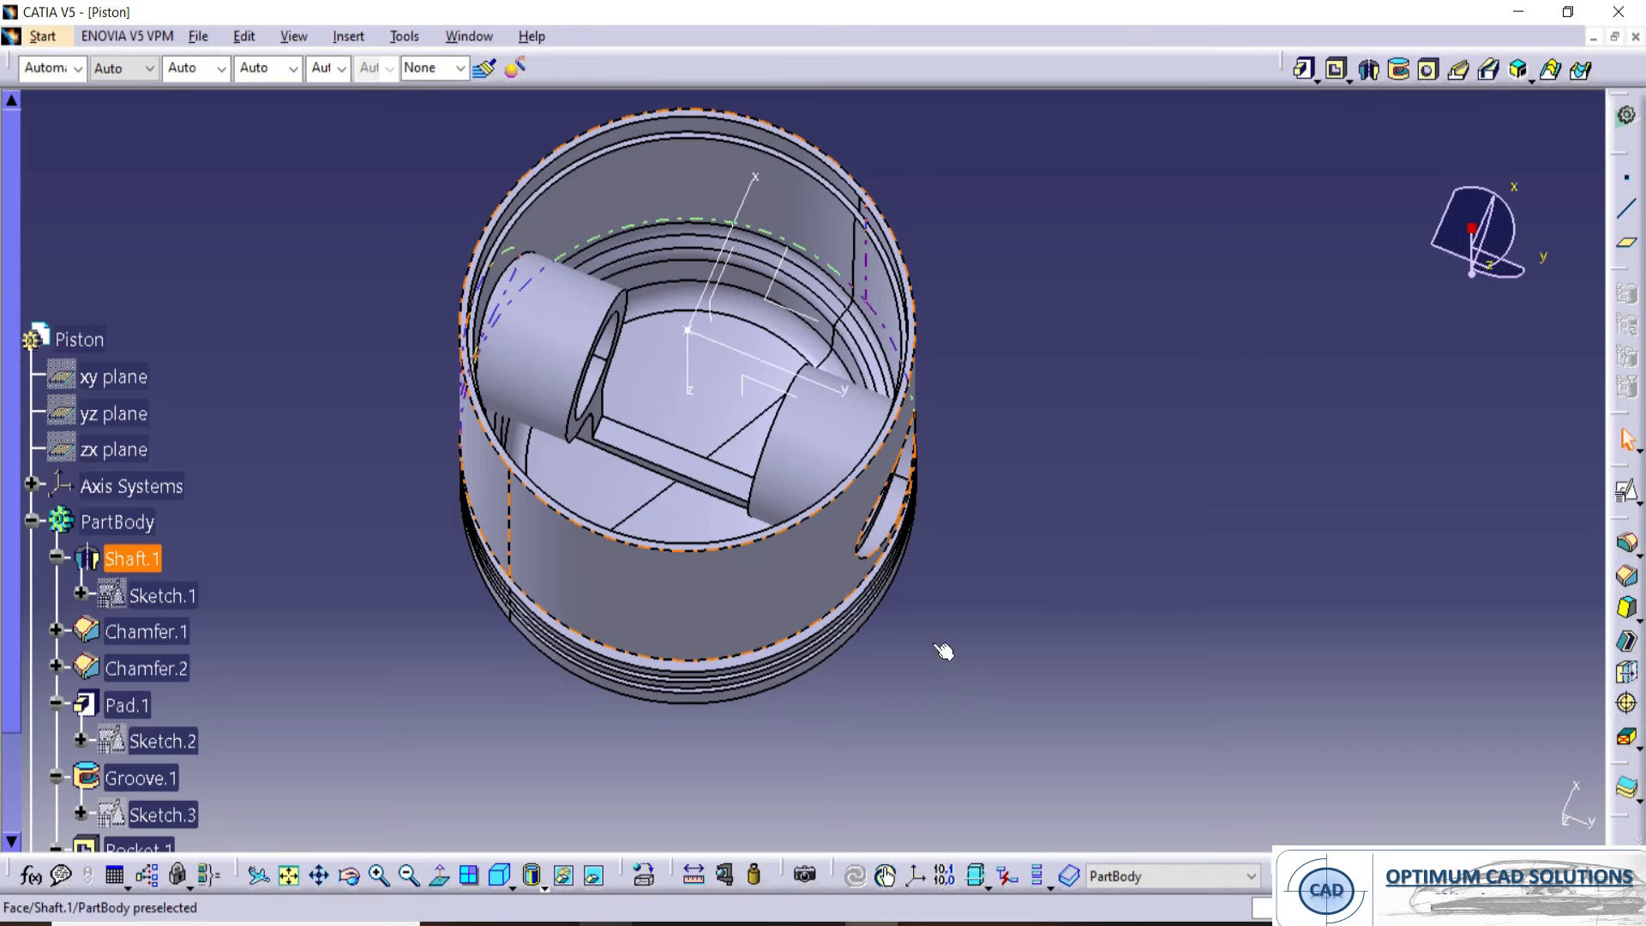
{"action": "mouse_move", "coordinate": [795, 522]}
{"action": "middle_mouse_down"}
{"action": "mouse_move", "coordinate": [922, 599]}
{"action": "mouse_move", "coordinate": [794, 562]}
{"action": "middle_mouse_up"}
{"action": "key", "text": "alt+Tab"}
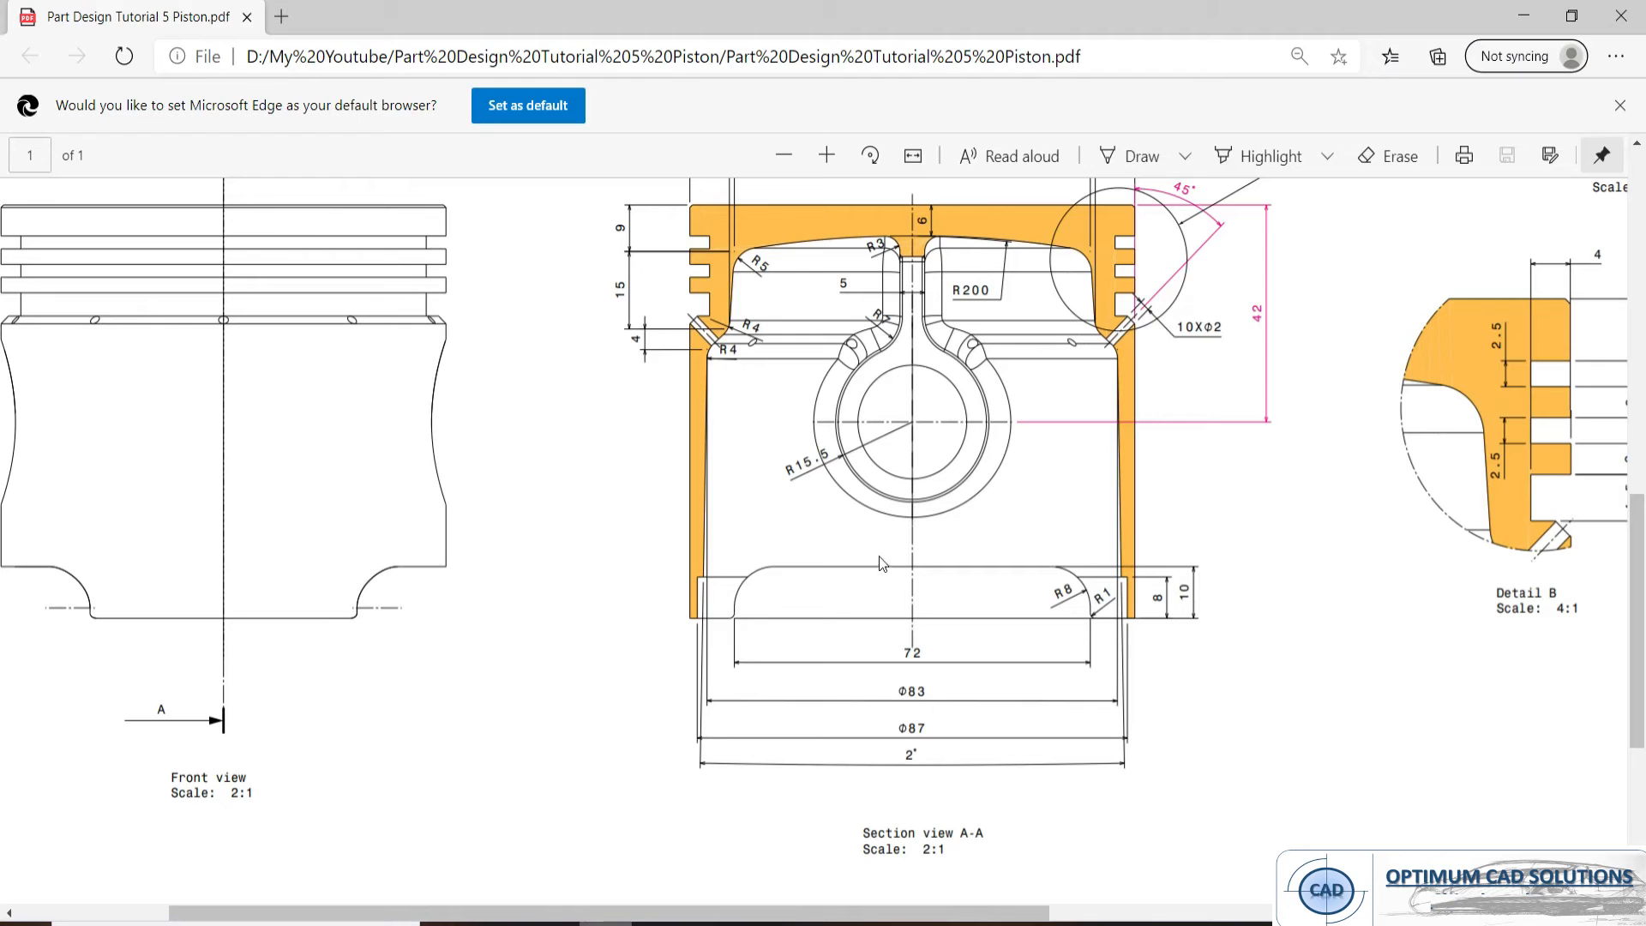
{"action": "key", "text": "alt+Tab"}
- Create a positioned sketch on the axis system's ZX plane
{"action": "mouse_move", "coordinate": [1213, 350]}
{"action": "middle_mouse_down"}
{"action": "mouse_move", "coordinate": [717, 239]}
{"action": "mouse_move", "coordinate": [962, 477]}
{"action": "mouse_move", "coordinate": [869, 485]}
{"action": "mouse_move", "coordinate": [874, 378]}
{"action": "mouse_move", "coordinate": [866, 463]}
{"action": "middle_mouse_up"}
{"action": "left_click", "coordinate": [1626, 492]}
{"action": "mouse_move", "coordinate": [658, 369]}
{"action": "middle_mouse_down"}
{"action": "mouse_move", "coordinate": [730, 482]}
{"action": "mouse_move", "coordinate": [747, 548]}
{"action": "middle_mouse_up"}
{"action": "left_click", "coordinate": [828, 628]}
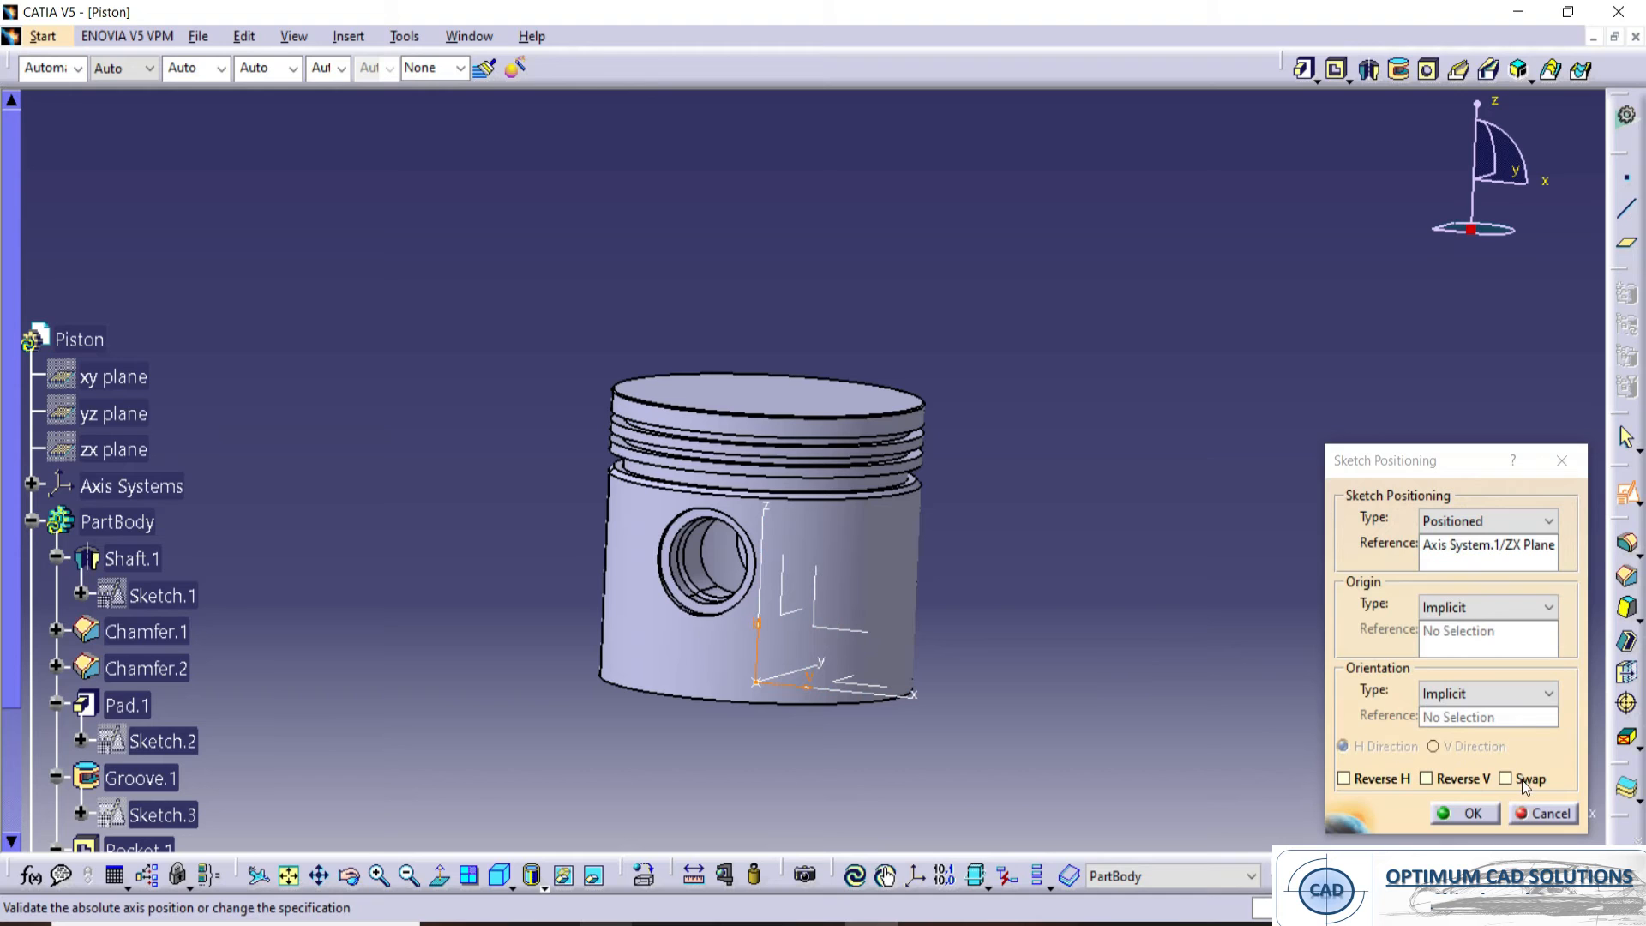
{"action": "left_click", "coordinate": [1468, 813]}
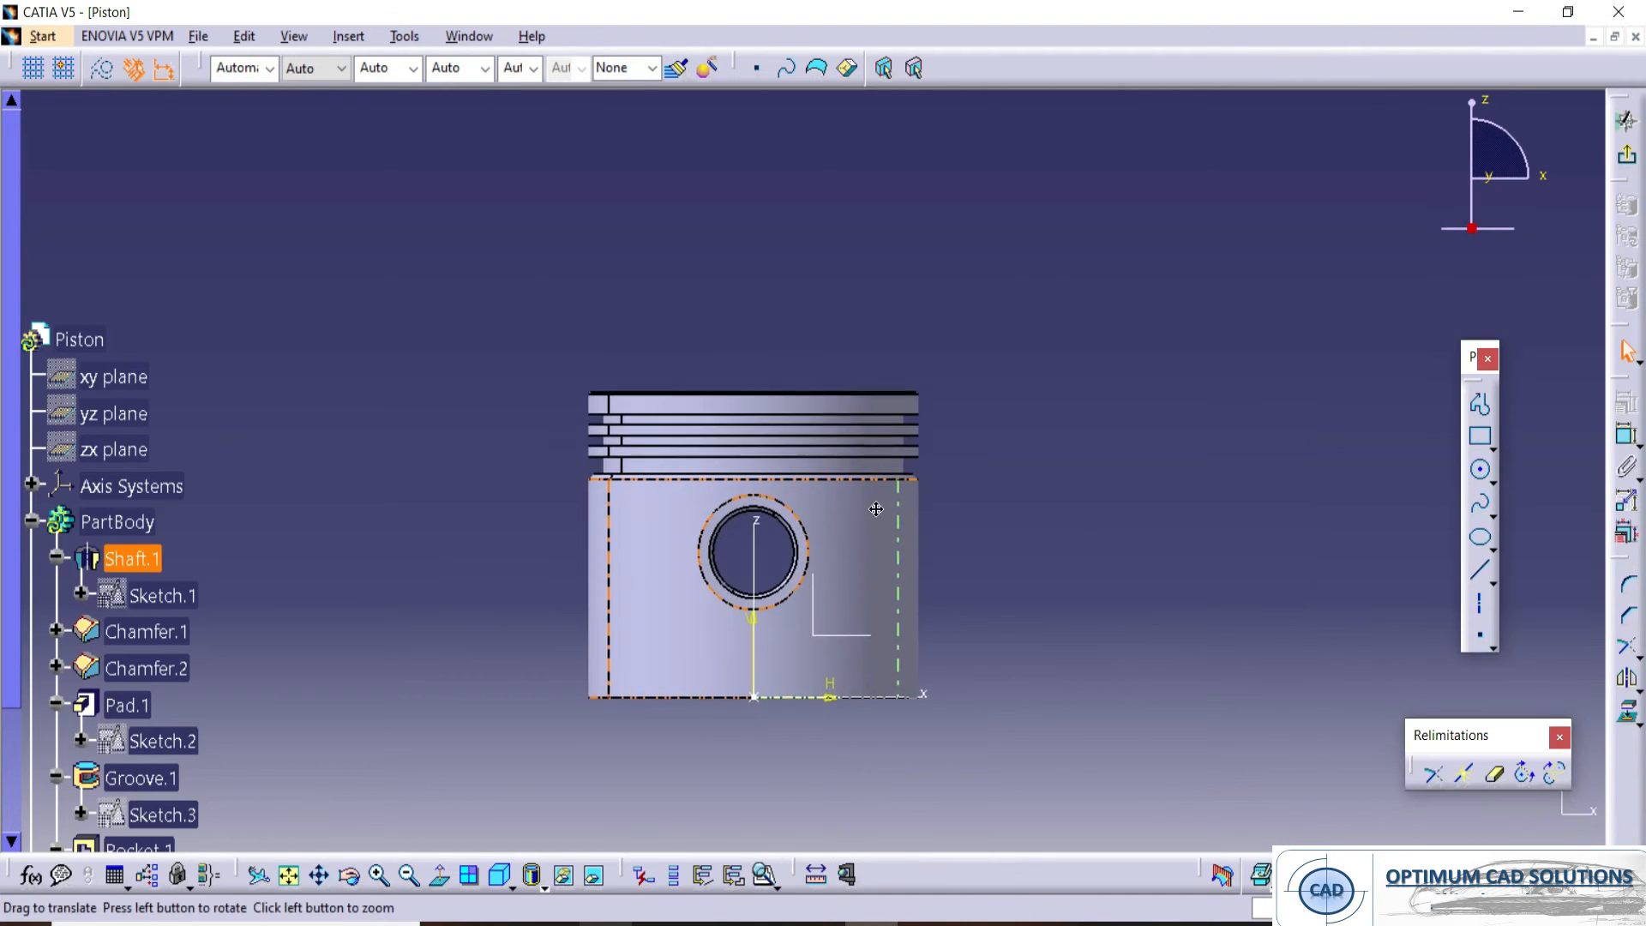
{"action": "middle_click_drag", "start_coordinate": [876, 509], "coordinate": [972, 330]}
{"action": "left_click", "coordinate": [1211, 393]}
- Sketch a rectangle about 56 mm wide and 20 mm high straddling the piston skirt's lower edge
{"action": "left_click", "coordinate": [1482, 439]}
{"action": "left_click", "coordinate": [723, 549]}
{"action": "left_click", "coordinate": [1010, 653]}
{"action": "left_click", "coordinate": [1166, 593]}
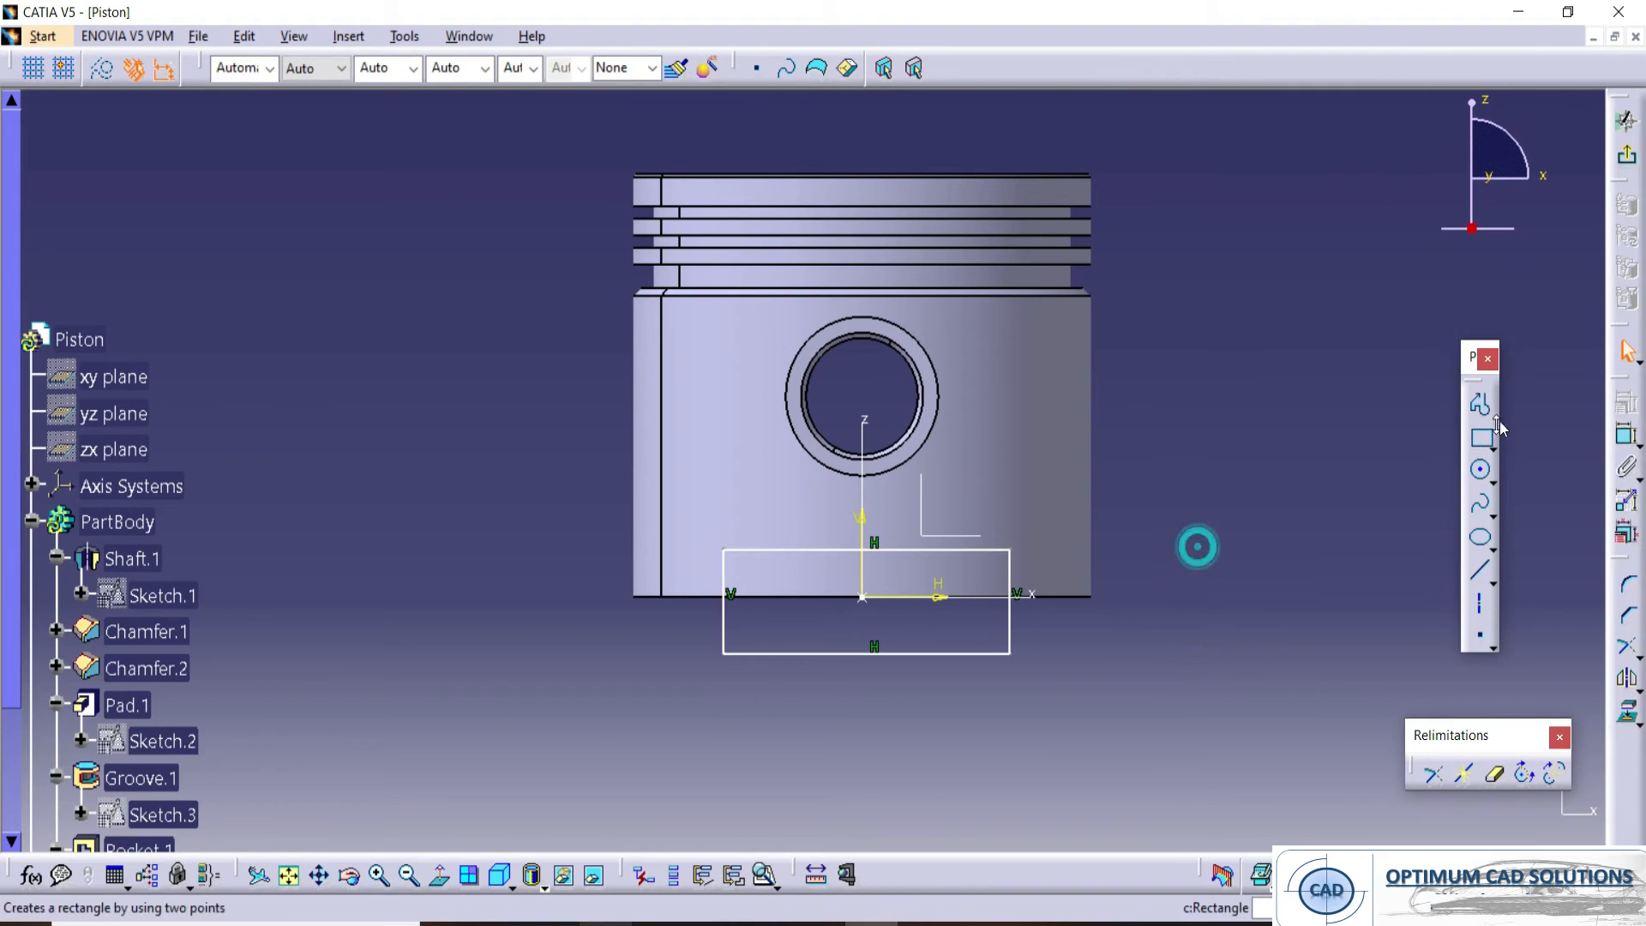
- Make the skirt rectangle's vertical sides symmetric about the vertical sketch axis
{"action": "left_click", "coordinate": [725, 614]}
{"action": "left_click", "coordinate": [1009, 580]}
{"action": "right_click", "coordinate": [1150, 486]}
{"action": "left_click", "coordinate": [1183, 696]}
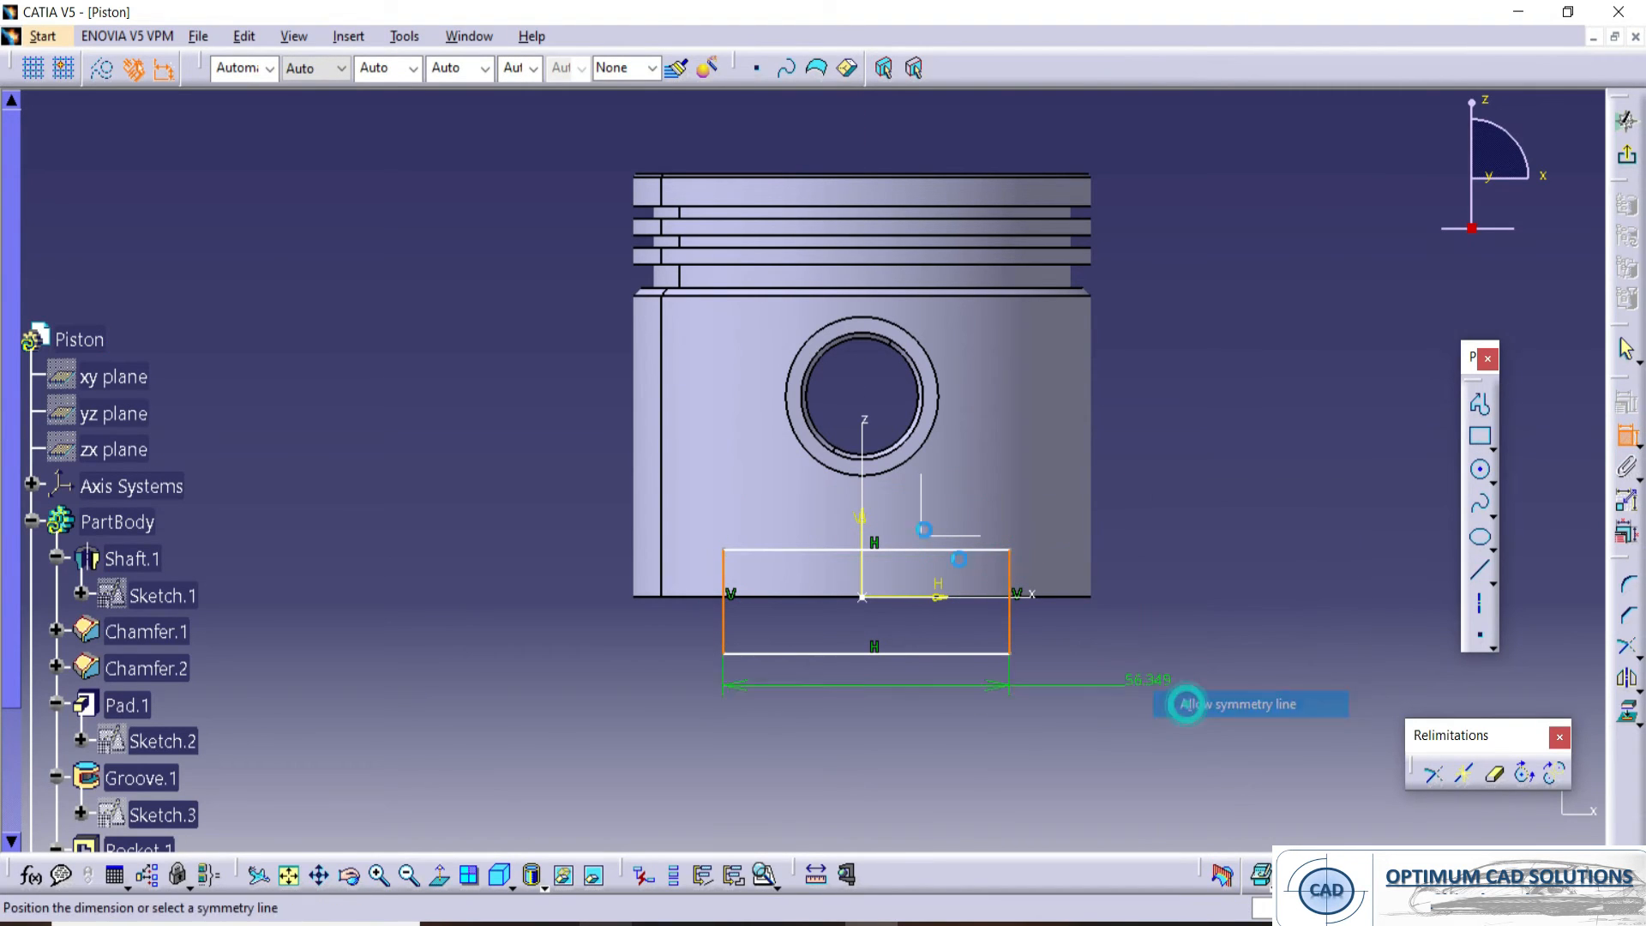
{"action": "left_click", "coordinate": [864, 520]}
- Make the skirt rectangle's lower edge coincident with the horizontal sketch axis
{"action": "left_click", "coordinate": [903, 656]}
{"action": "left_click", "coordinate": [943, 596]}
{"action": "right_click", "coordinate": [1151, 556]}
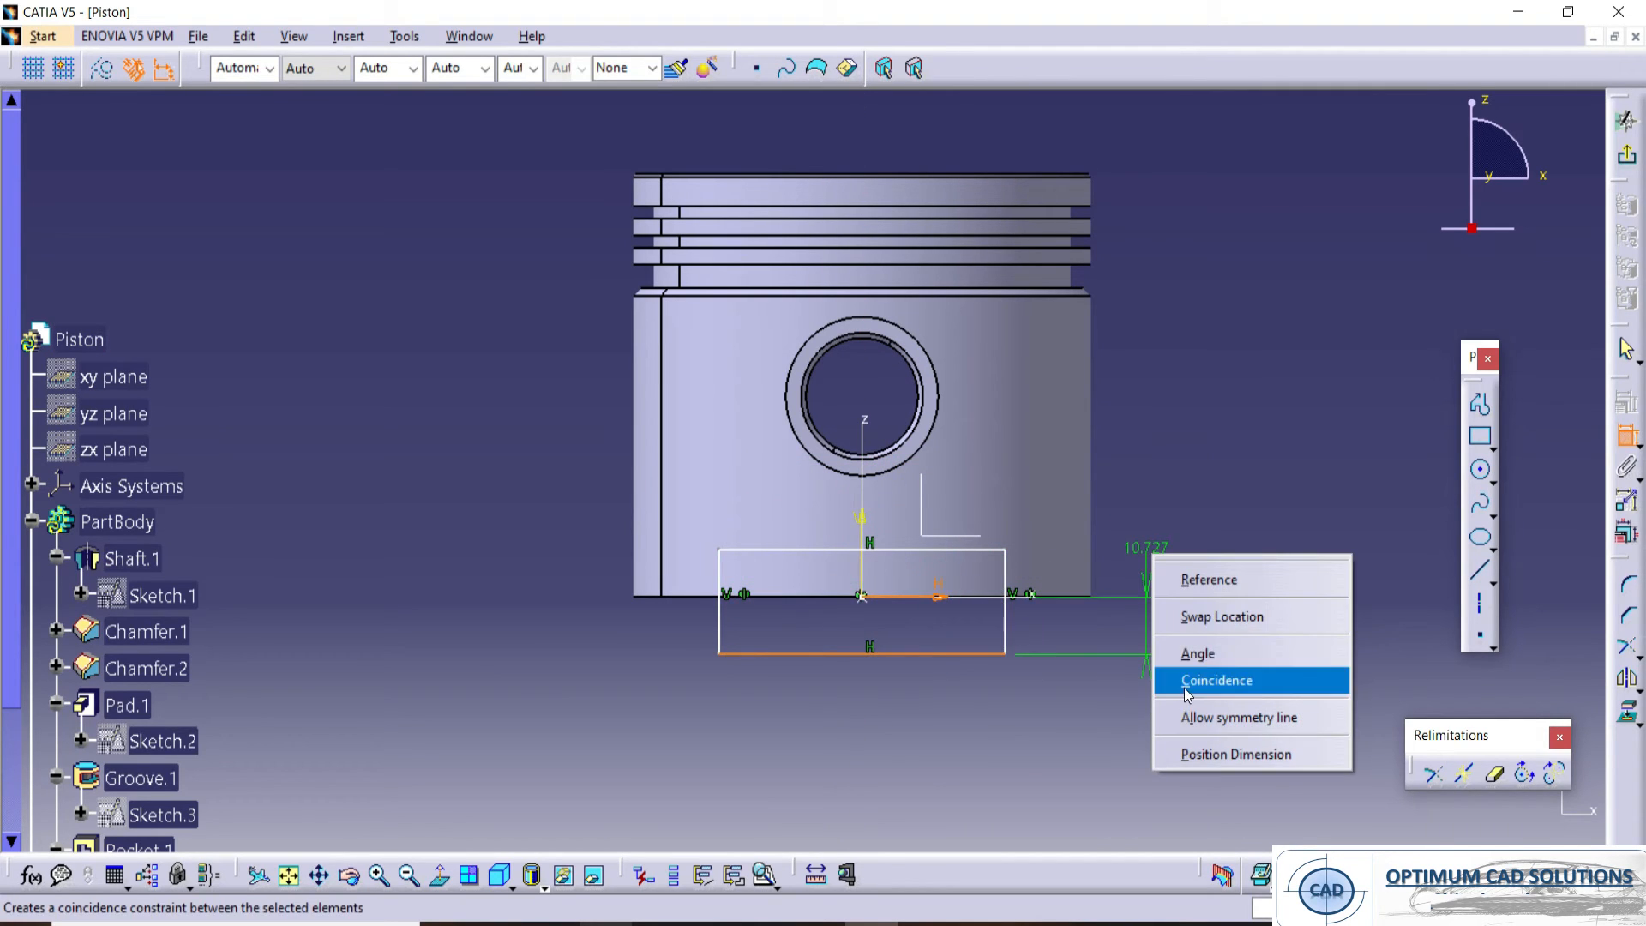
{"action": "left_click", "coordinate": [1185, 687]}
- Dimension the skirt rectangle's height and set it to 10 mm according to section view A-A
{"action": "left_click", "coordinate": [902, 494]}
{"action": "left_click", "coordinate": [884, 596]}
{"action": "left_click", "coordinate": [1164, 546]}
{"action": "key", "text": "alt+Tab"}
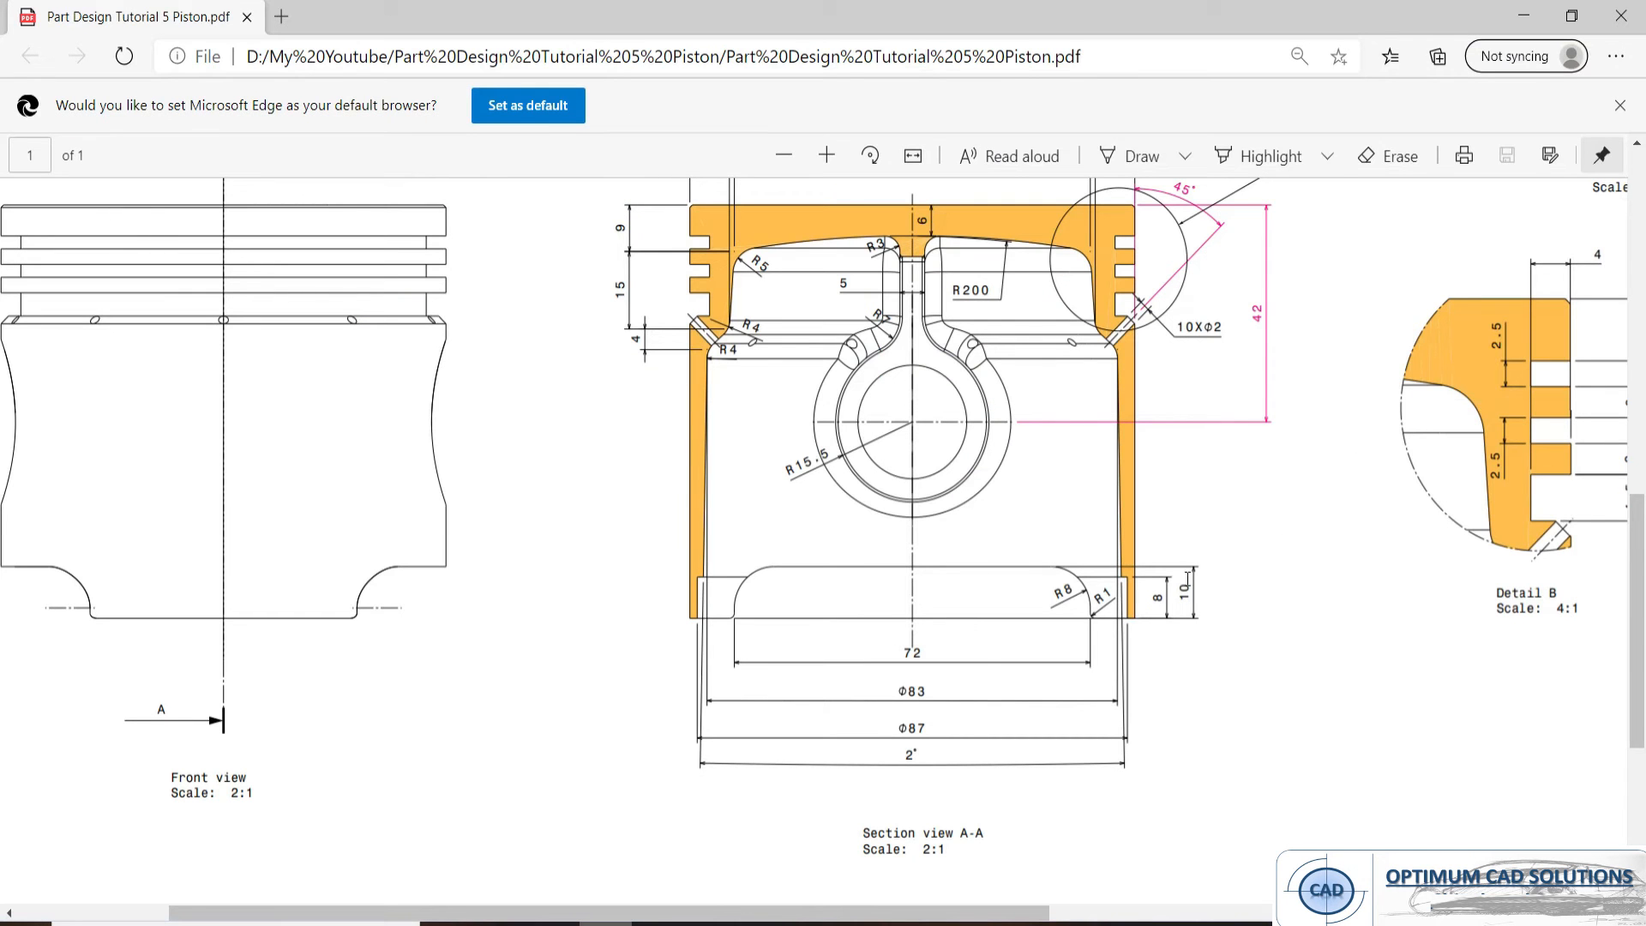
{"action": "key", "text": "alt+Tab"}
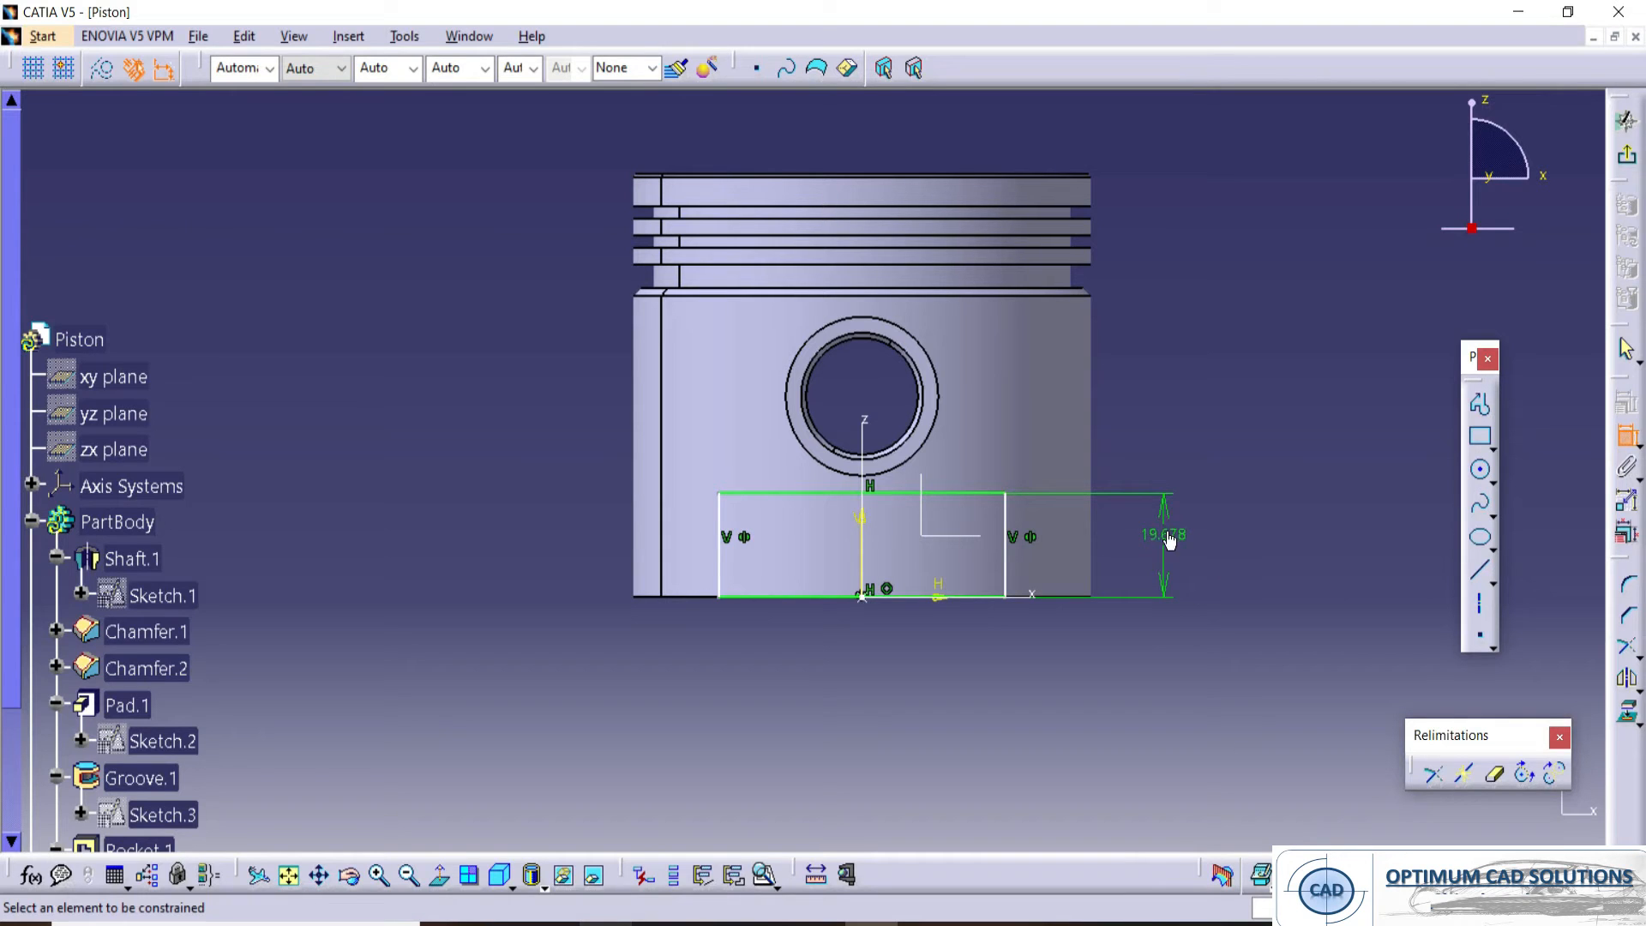
{"action": "double_click", "coordinate": [1152, 536]}
{"action": "type", "text": "10"}
{"action": "key", "text": "Return"}
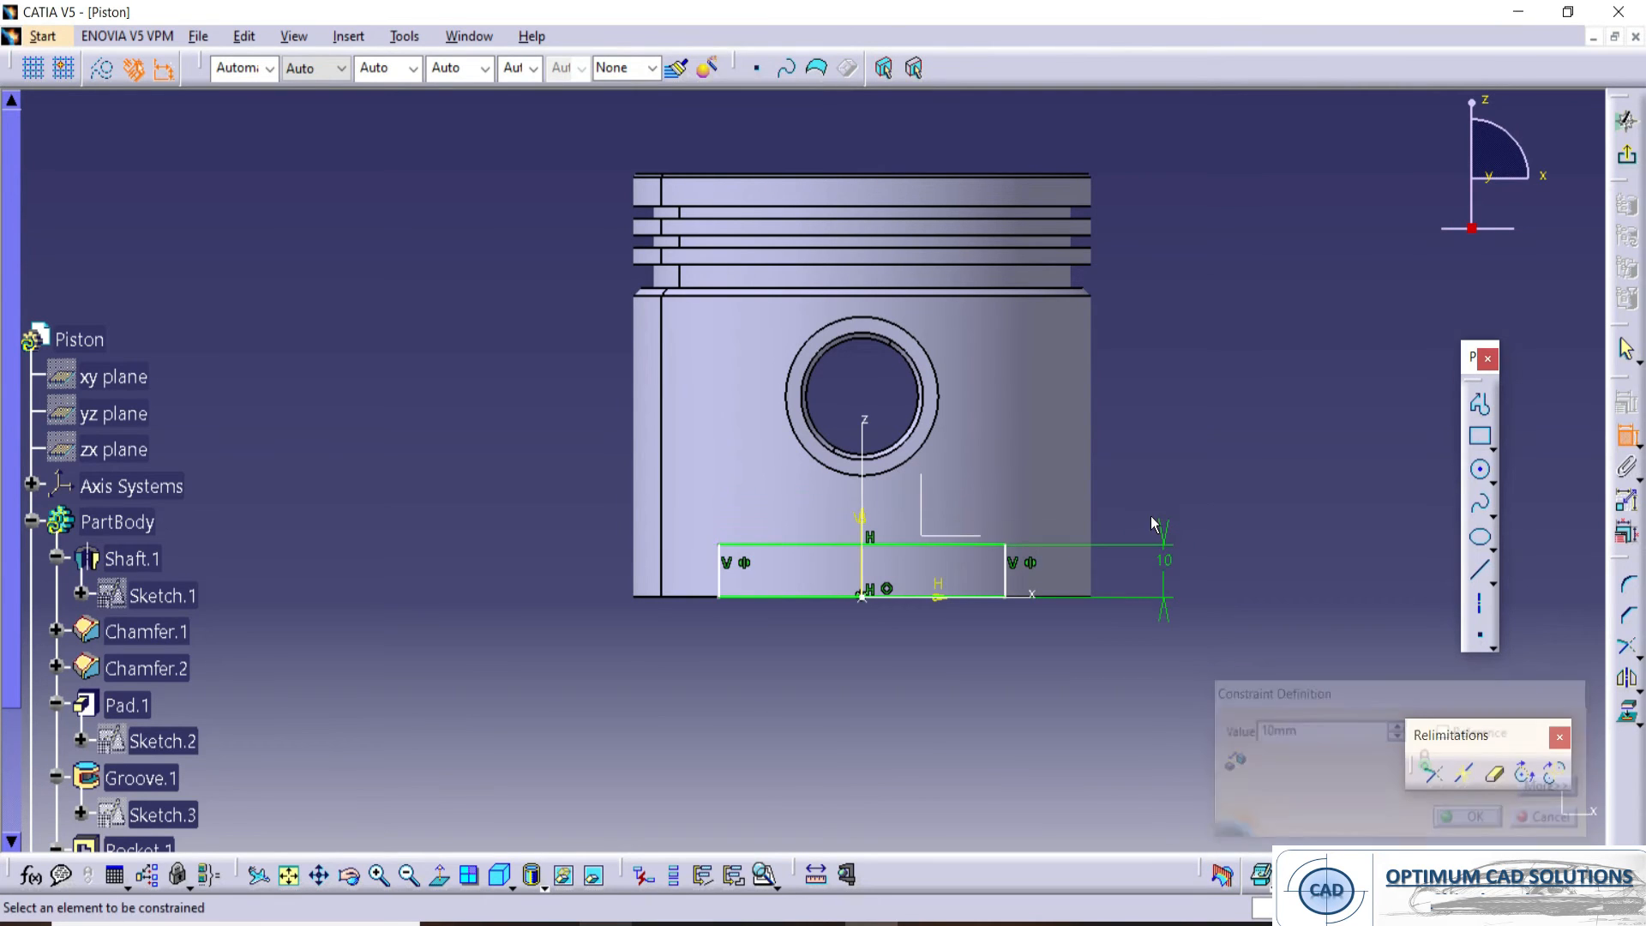
- Dimension the skirt rectangle's width and set it to 72 mm
{"action": "left_click", "coordinate": [1011, 572]}
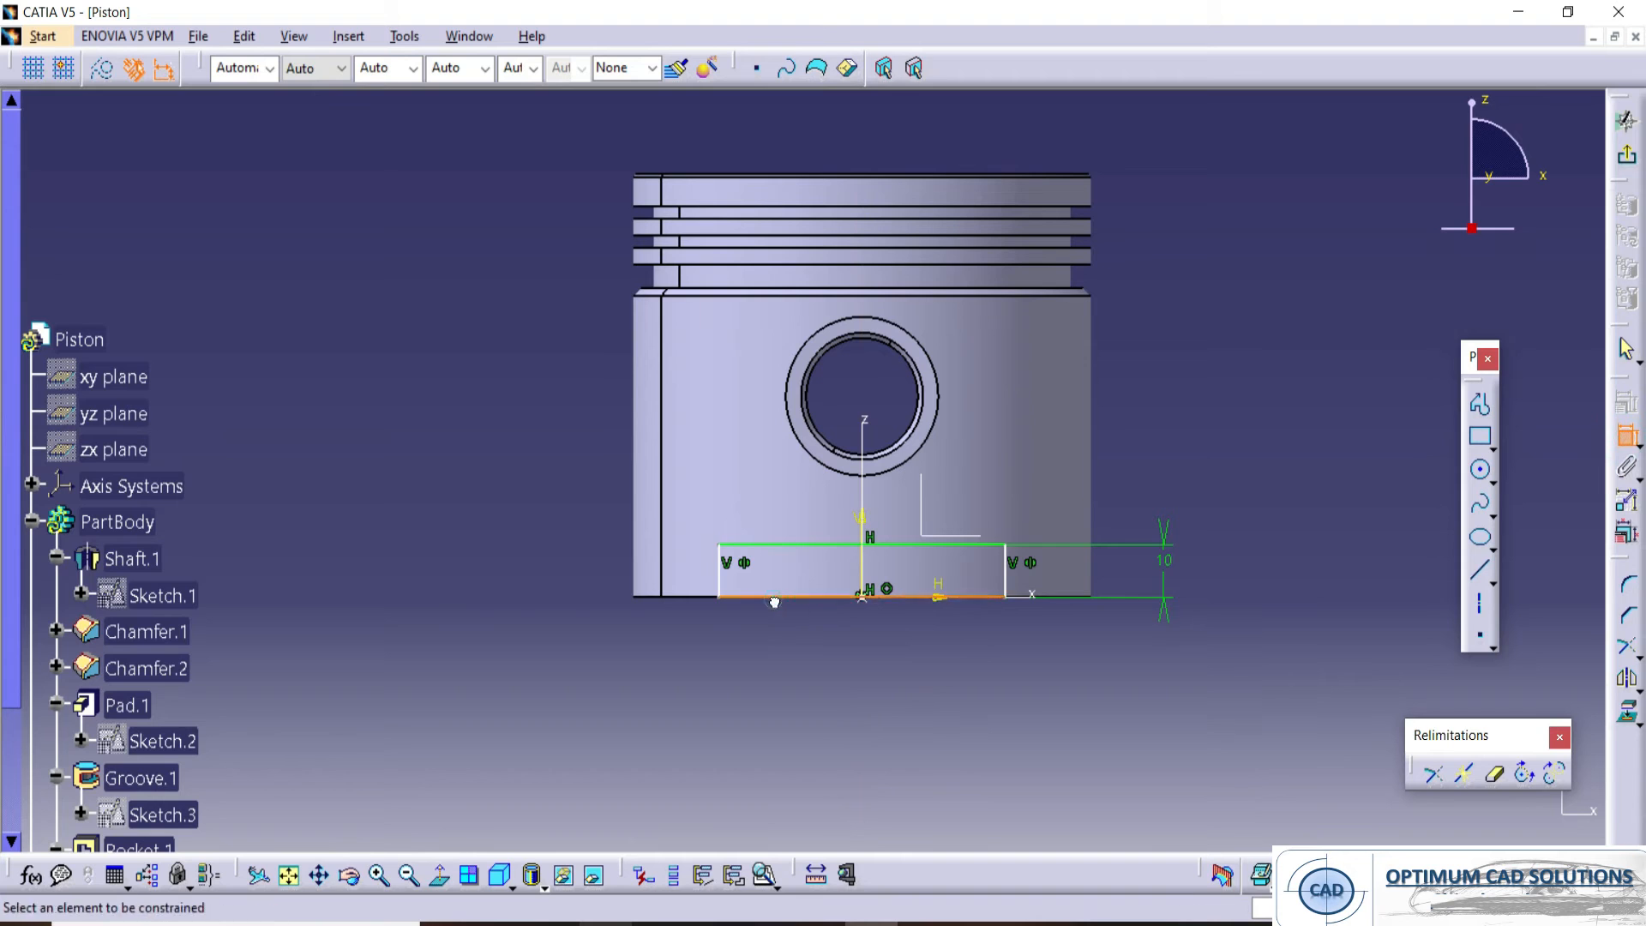
{"action": "left_click", "coordinate": [769, 657]}
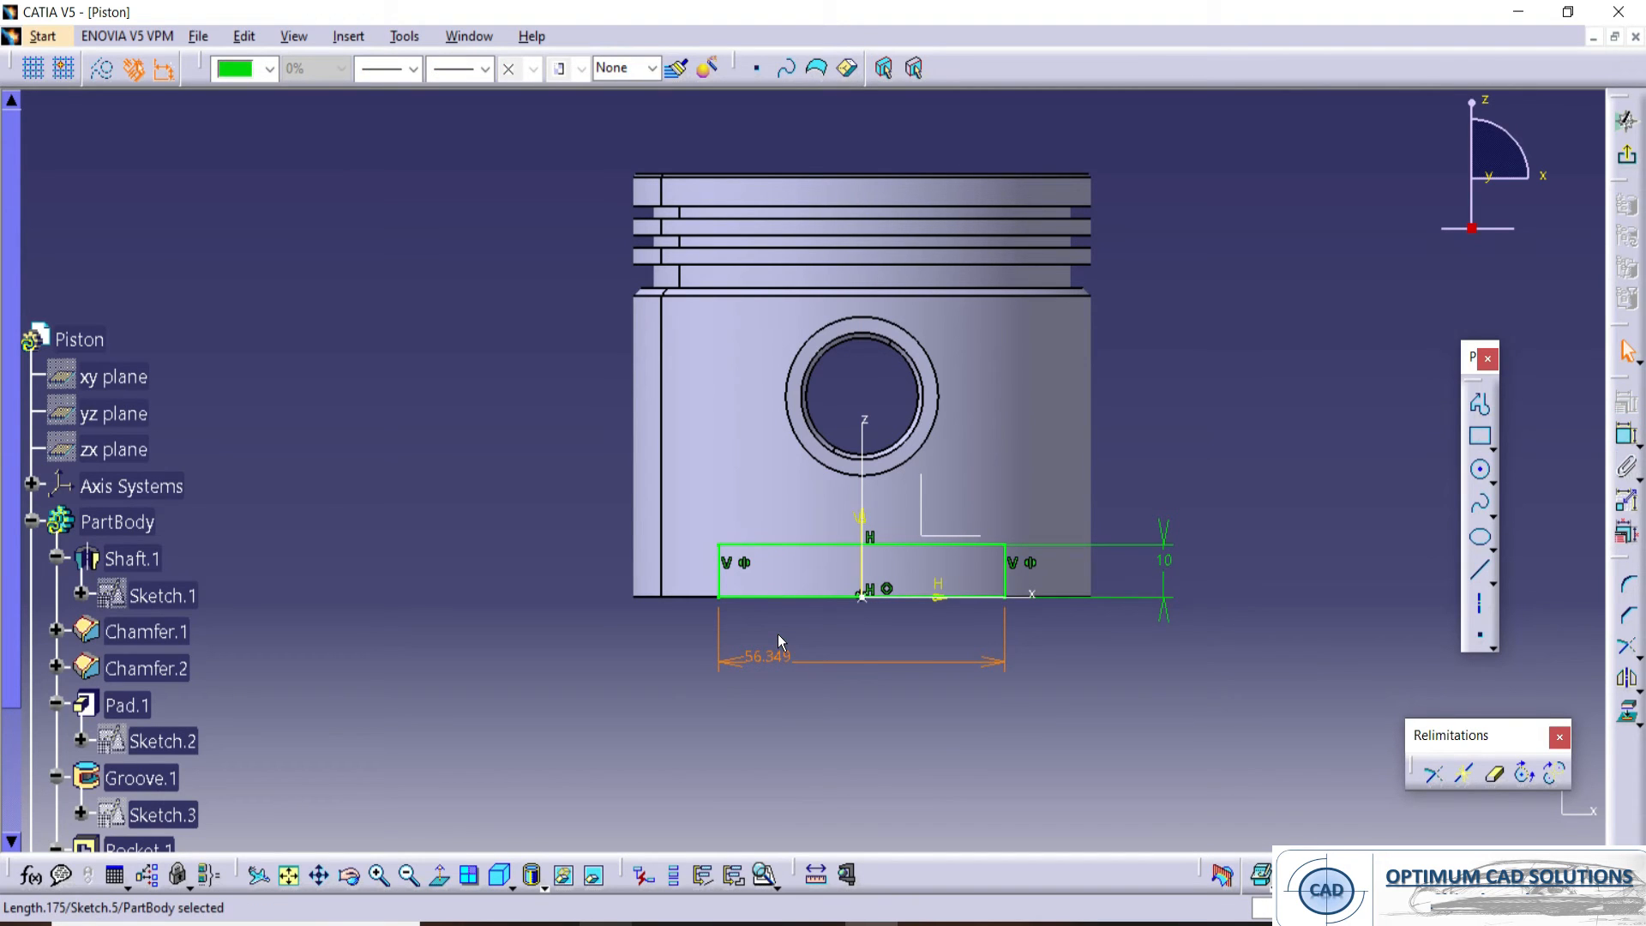
{"action": "double_click", "coordinate": [752, 657]}
{"action": "type", "text": "72"}
{"action": "key", "text": "Return"}
{"action": "left_click", "coordinate": [711, 731]}
- Check the corner radius in the PDF drawing and round the rectangle's upper right corner with an 8 mm radius
{"action": "key", "text": "alt+Tab"}
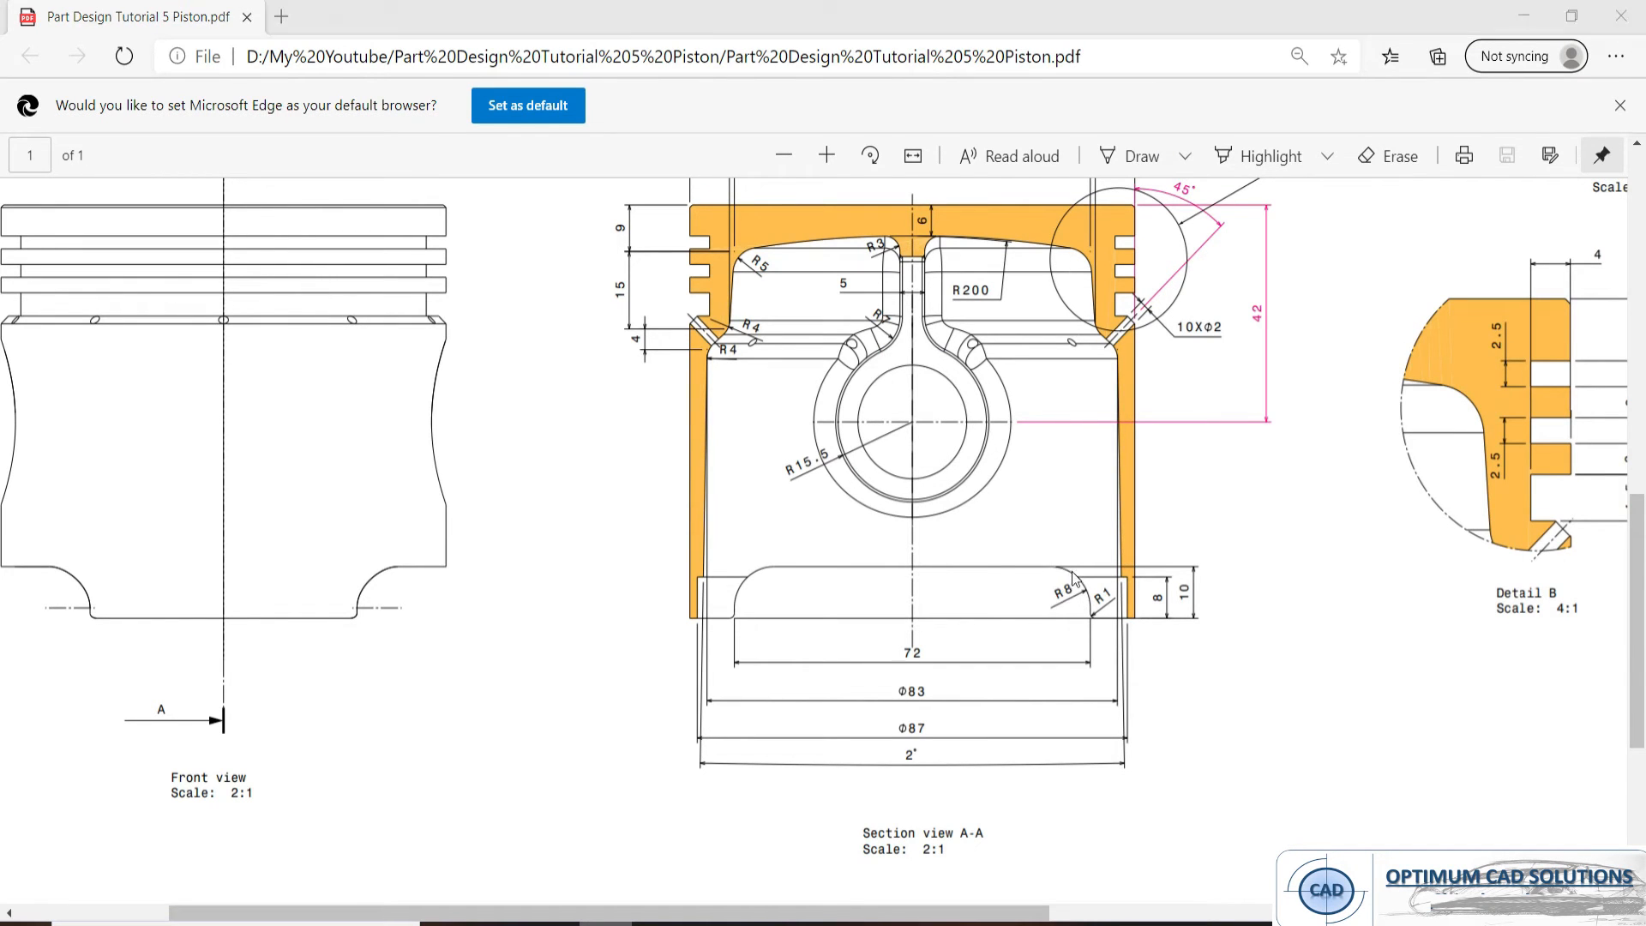
{"action": "key", "text": "alt+Tab"}
{"action": "left_click", "coordinate": [1630, 592]}
{"action": "left_click", "coordinate": [1046, 564]}
{"action": "left_click", "coordinate": [1036, 559]}
{"action": "double_click", "coordinate": [1033, 555]}
{"action": "type", "text": "8"}
{"action": "key", "text": "Return"}
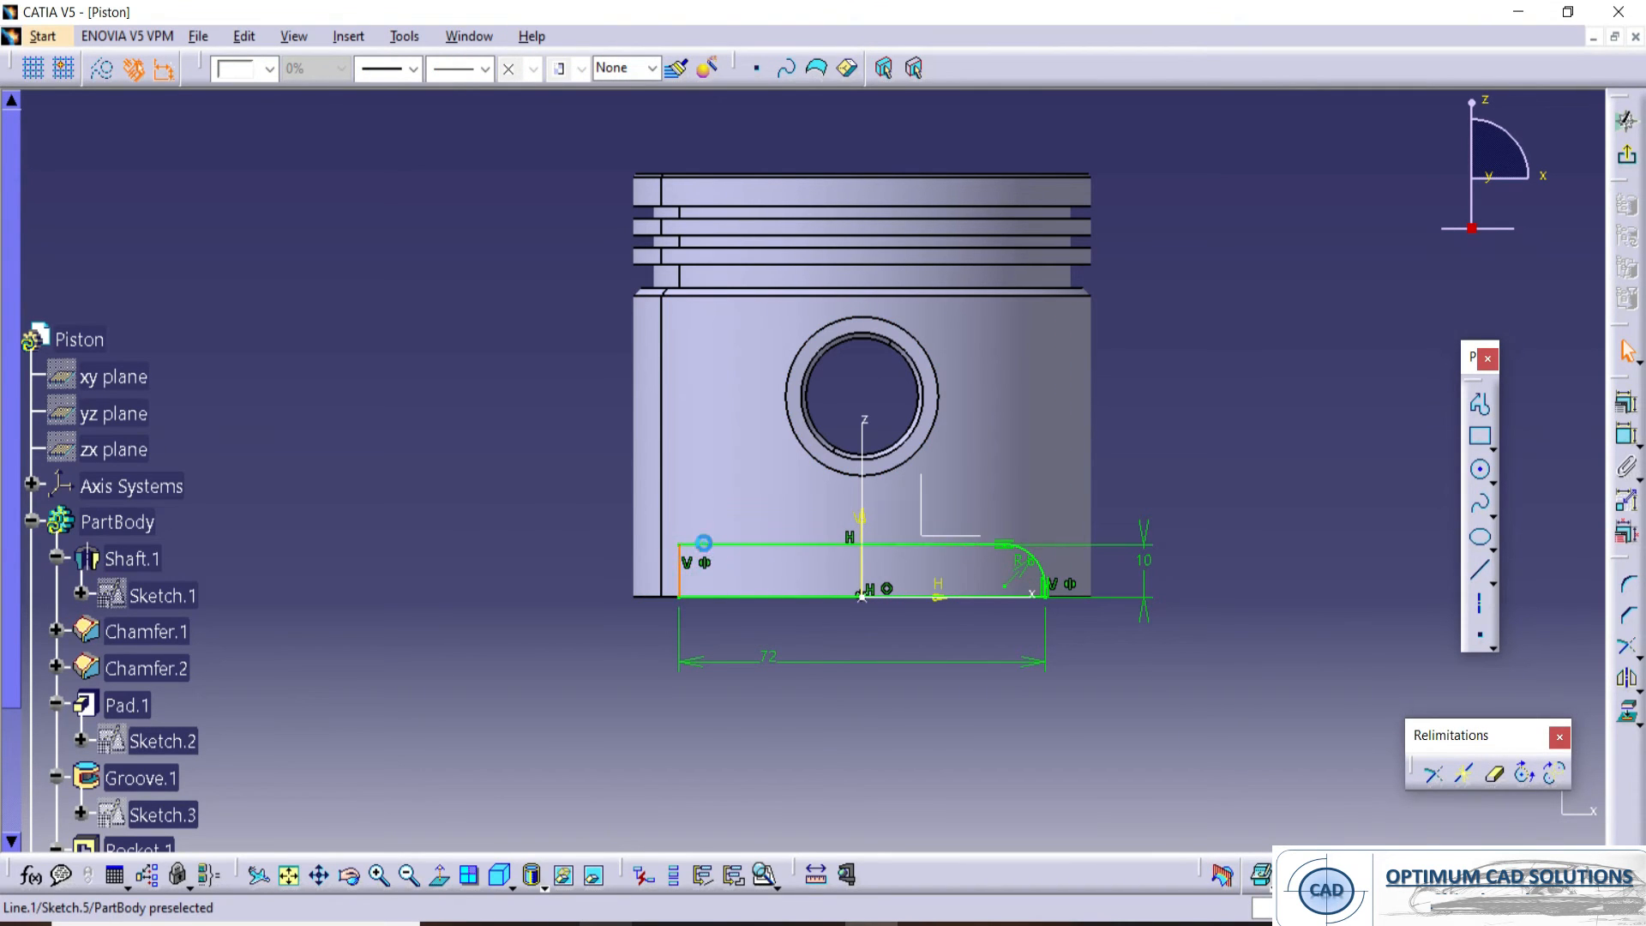
- Round the rectangle's upper left corner with an 8 mm radius
{"action": "left_click", "coordinate": [1635, 588]}
{"action": "left_click", "coordinate": [679, 565]}
{"action": "left_click", "coordinate": [704, 566]}
{"action": "double_click", "coordinate": [711, 576]}
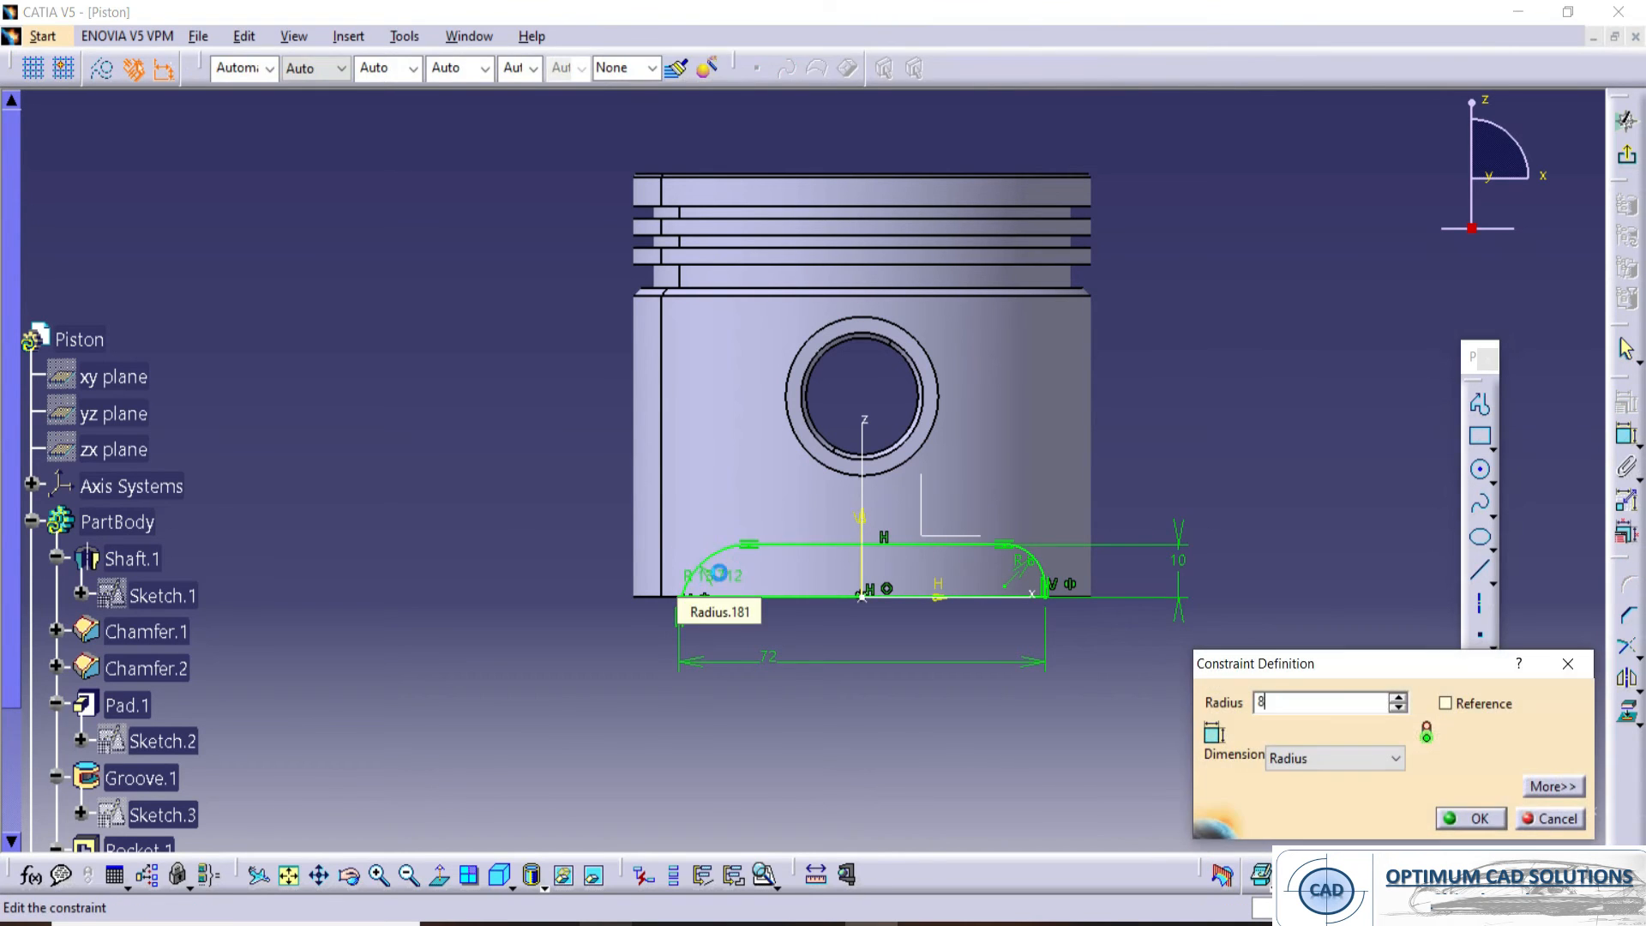
{"action": "type", "text": "8"}
{"action": "key", "text": "Return"}
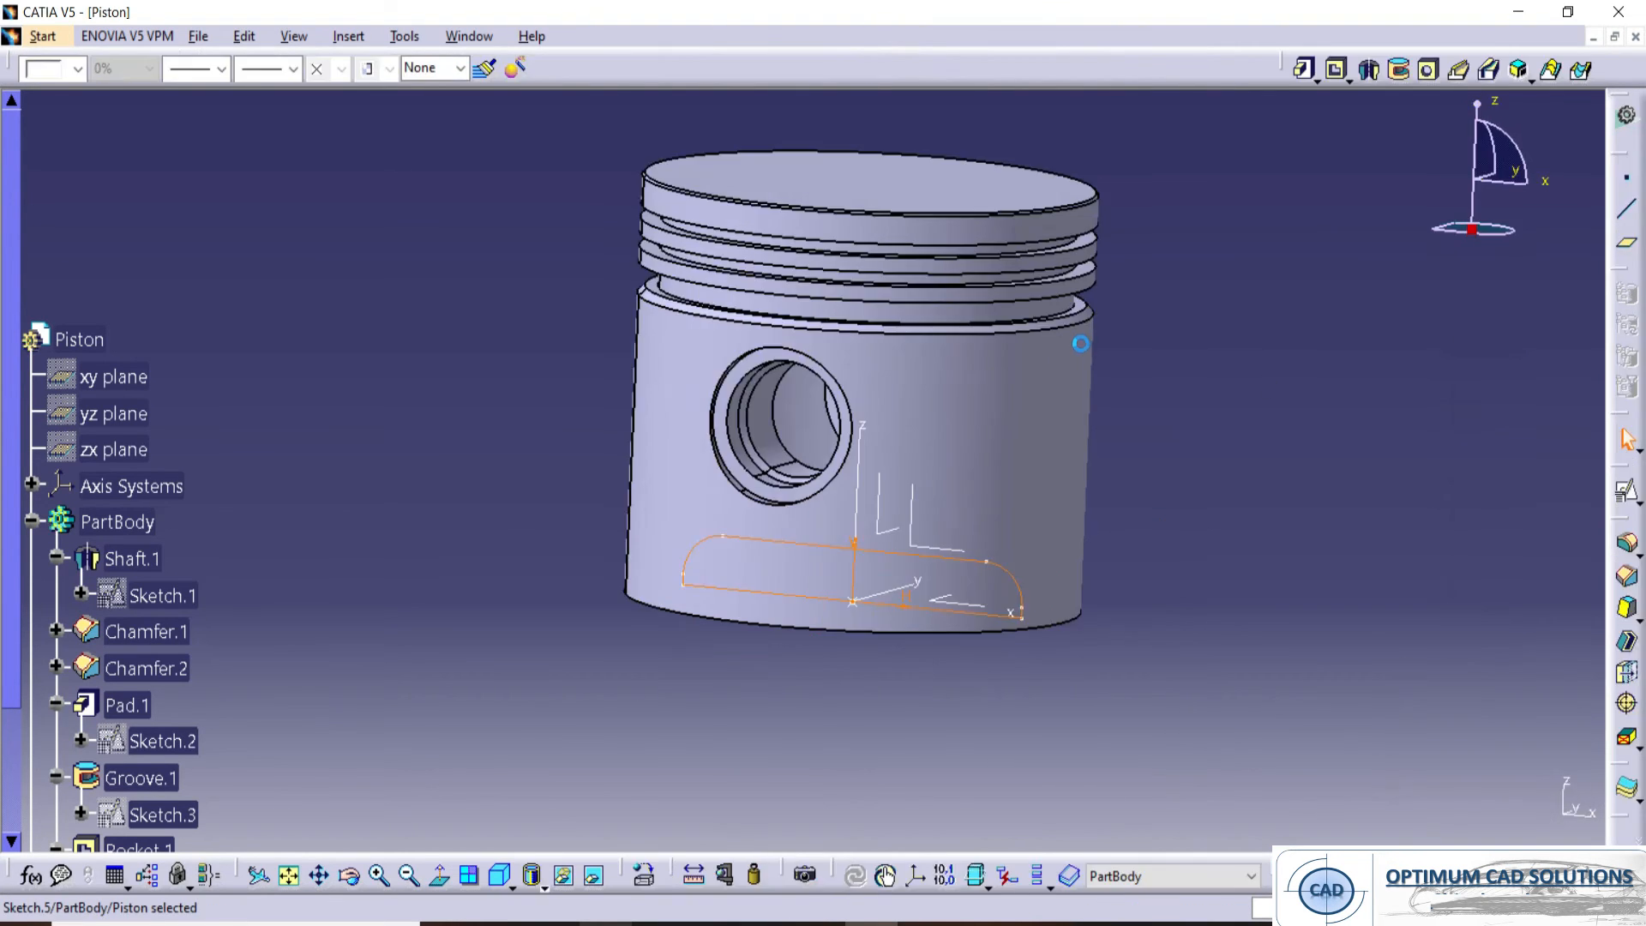
- Cut a pocket from the rounded profile with 68 mm depth and mirrored extent through both sides of the skirt
{"action": "left_click", "coordinate": [1335, 69]}
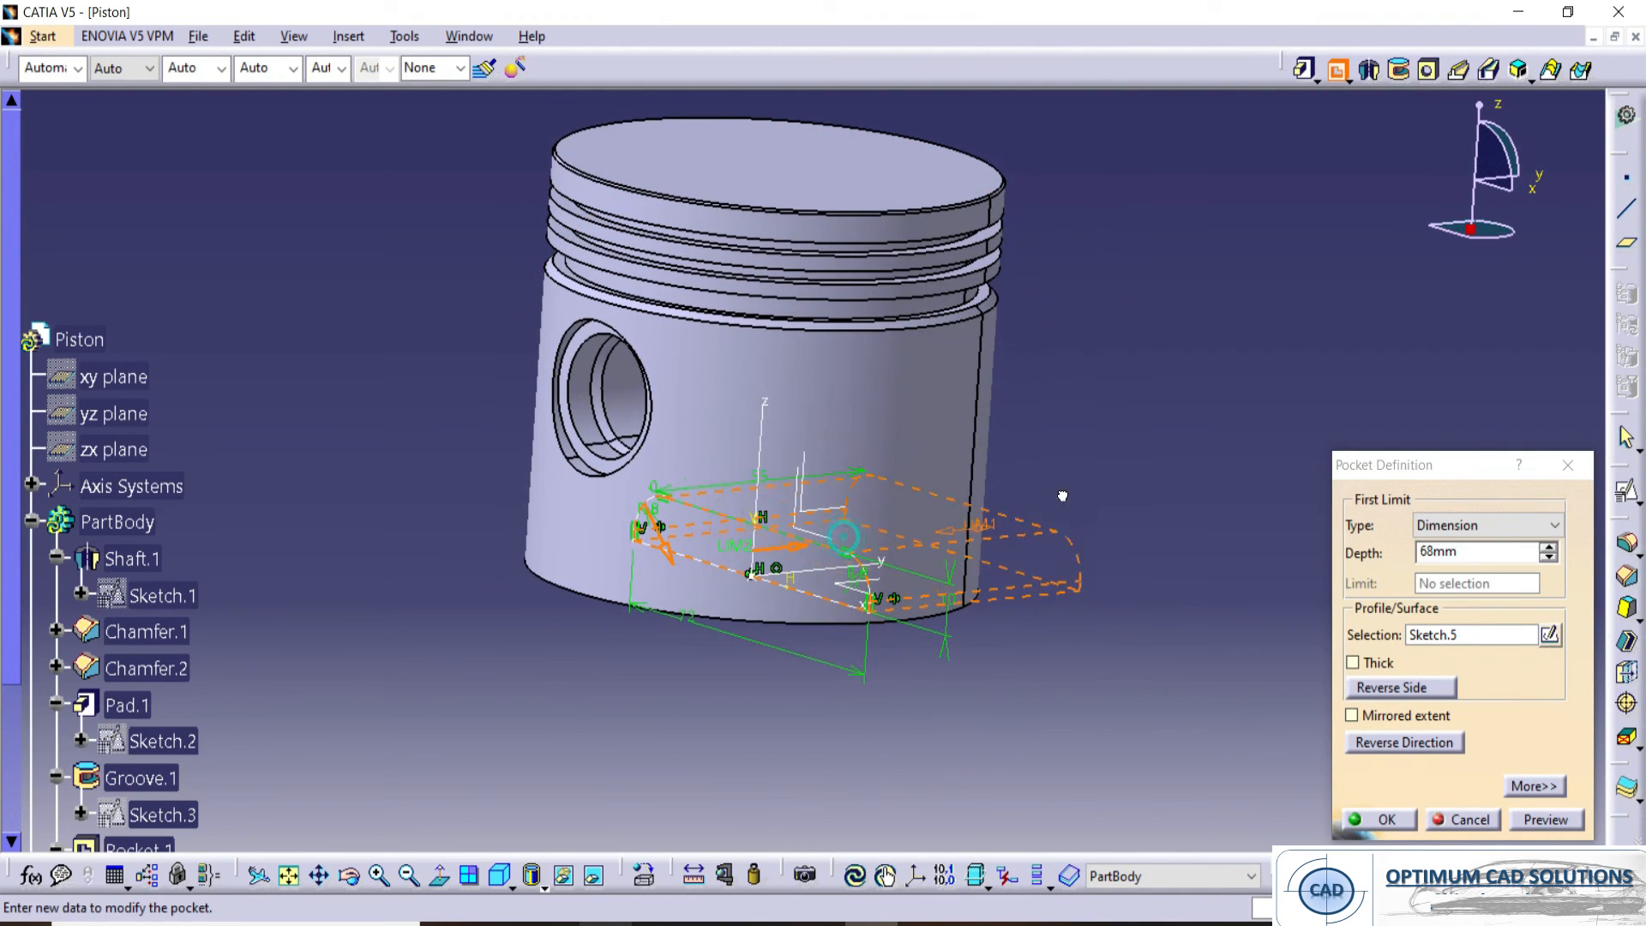
{"action": "left_click", "coordinate": [1352, 715]}
{"action": "left_click", "coordinate": [1380, 819]}
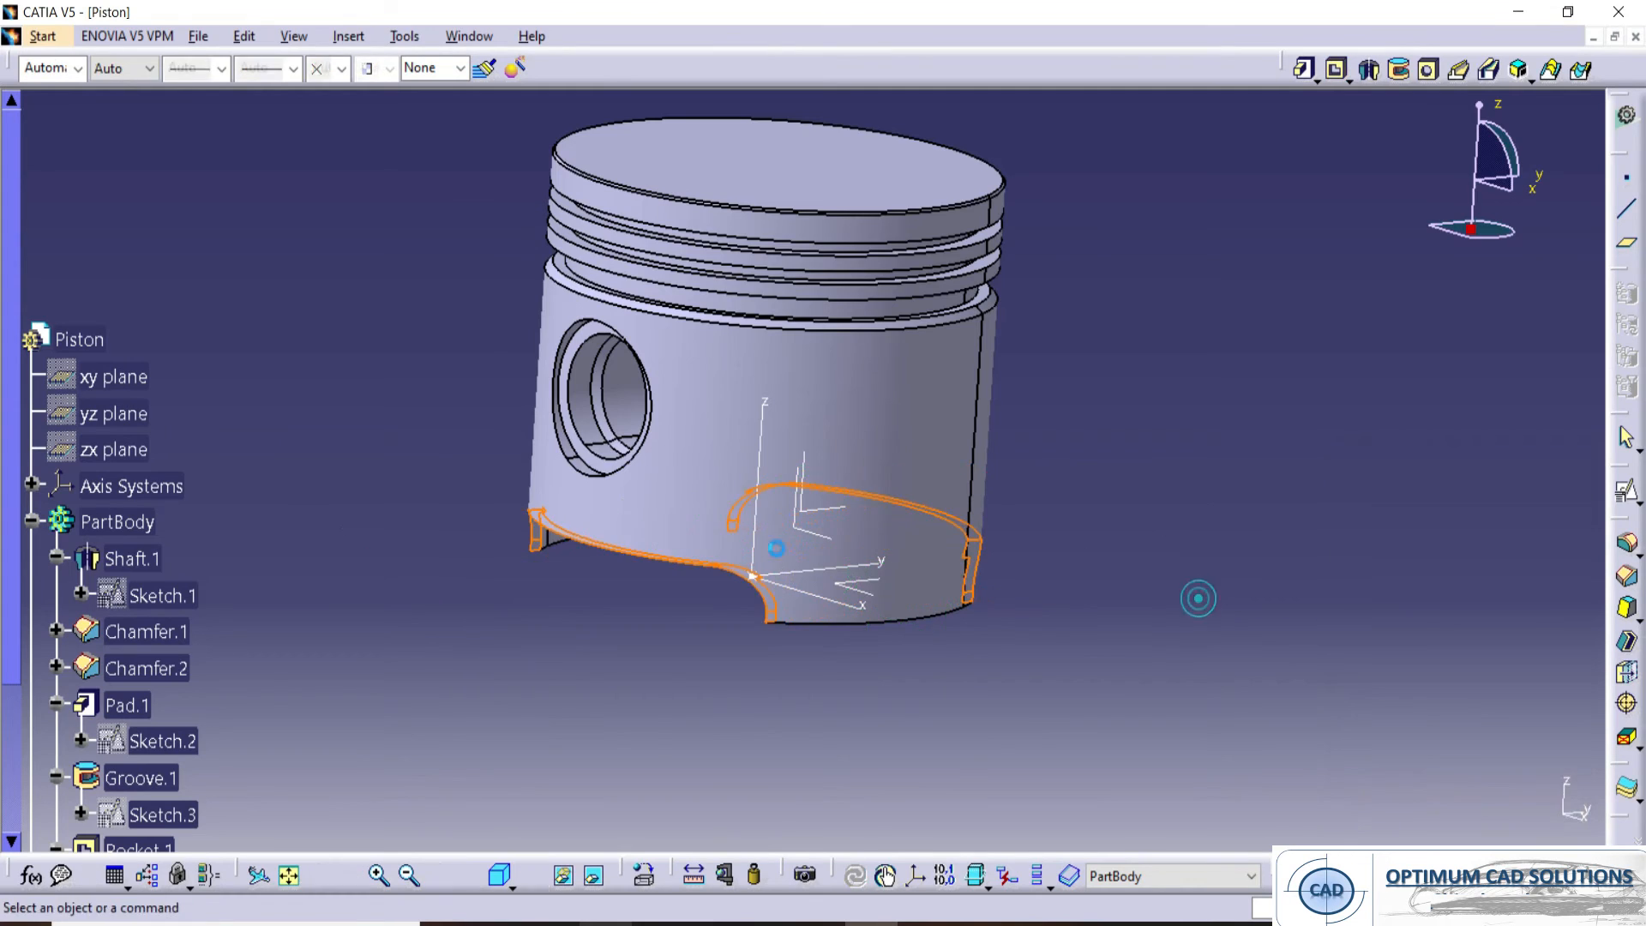
{"action": "middle_click_drag", "start_coordinate": [776, 549], "coordinate": [793, 343]}
{"action": "left_click", "coordinate": [1194, 346]}
{"action": "middle_click_drag", "start_coordinate": [778, 514], "coordinate": [1025, 375]}
- Check the skirt recess in the PDF drawing and round the four corner edges where the recesses meet the skirt's end with a 2 mm edge fillet
{"action": "left_click", "coordinate": [605, 923]}
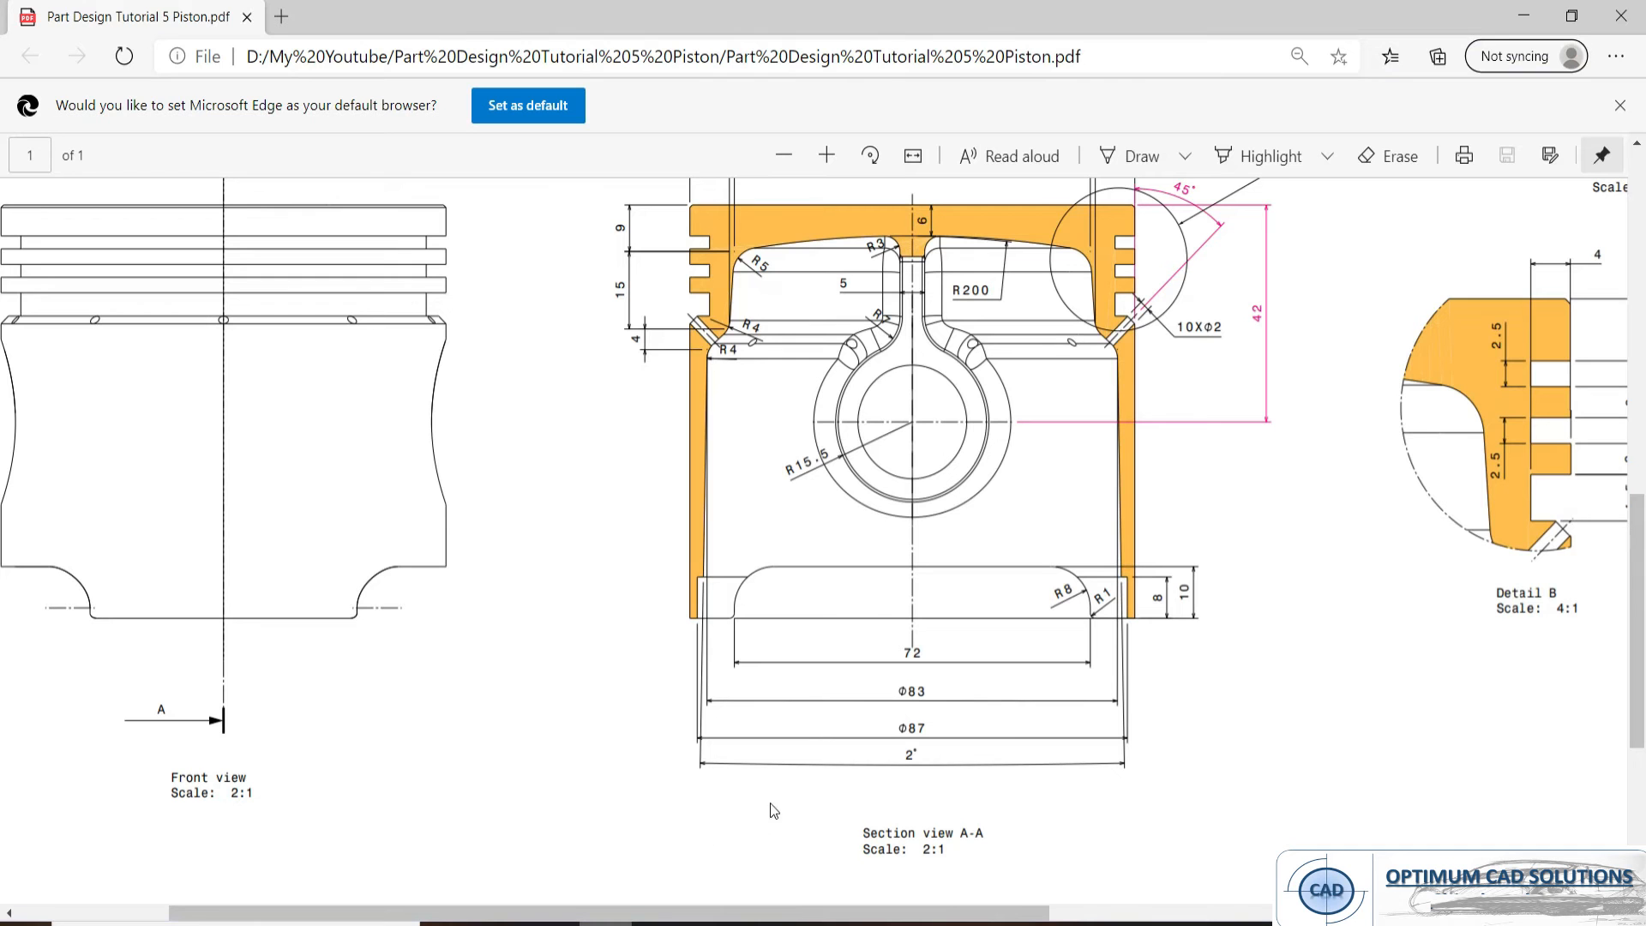
{"action": "left_click", "coordinate": [870, 923]}
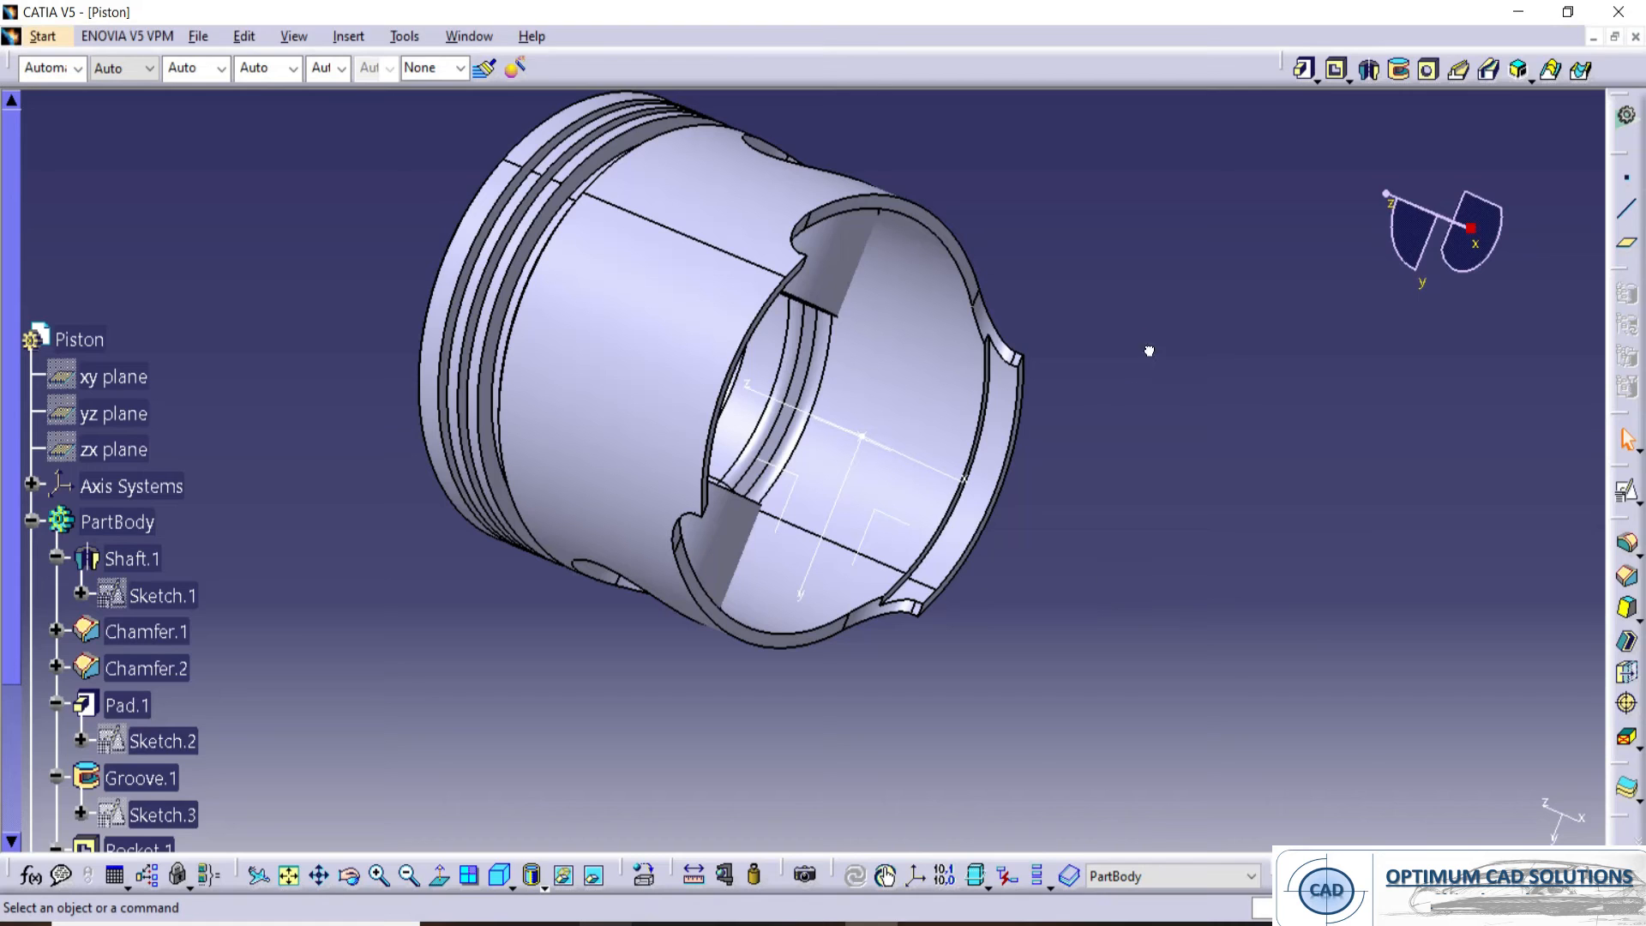
{"action": "left_click", "coordinate": [1628, 546]}
{"action": "mouse_move", "coordinate": [899, 446]}
{"action": "middle_mouse_down"}
{"action": "mouse_move", "coordinate": [792, 489]}
{"action": "mouse_move", "coordinate": [892, 429]}
{"action": "middle_mouse_up"}
{"action": "left_click", "coordinate": [924, 435]}
{"action": "middle_click_drag", "start_coordinate": [575, 583], "coordinate": [939, 865]}
{"action": "left_click", "coordinate": [589, 473]}
{"action": "middle_click_drag", "start_coordinate": [502, 840], "coordinate": [820, 202]}
{"action": "left_click", "coordinate": [625, 553]}
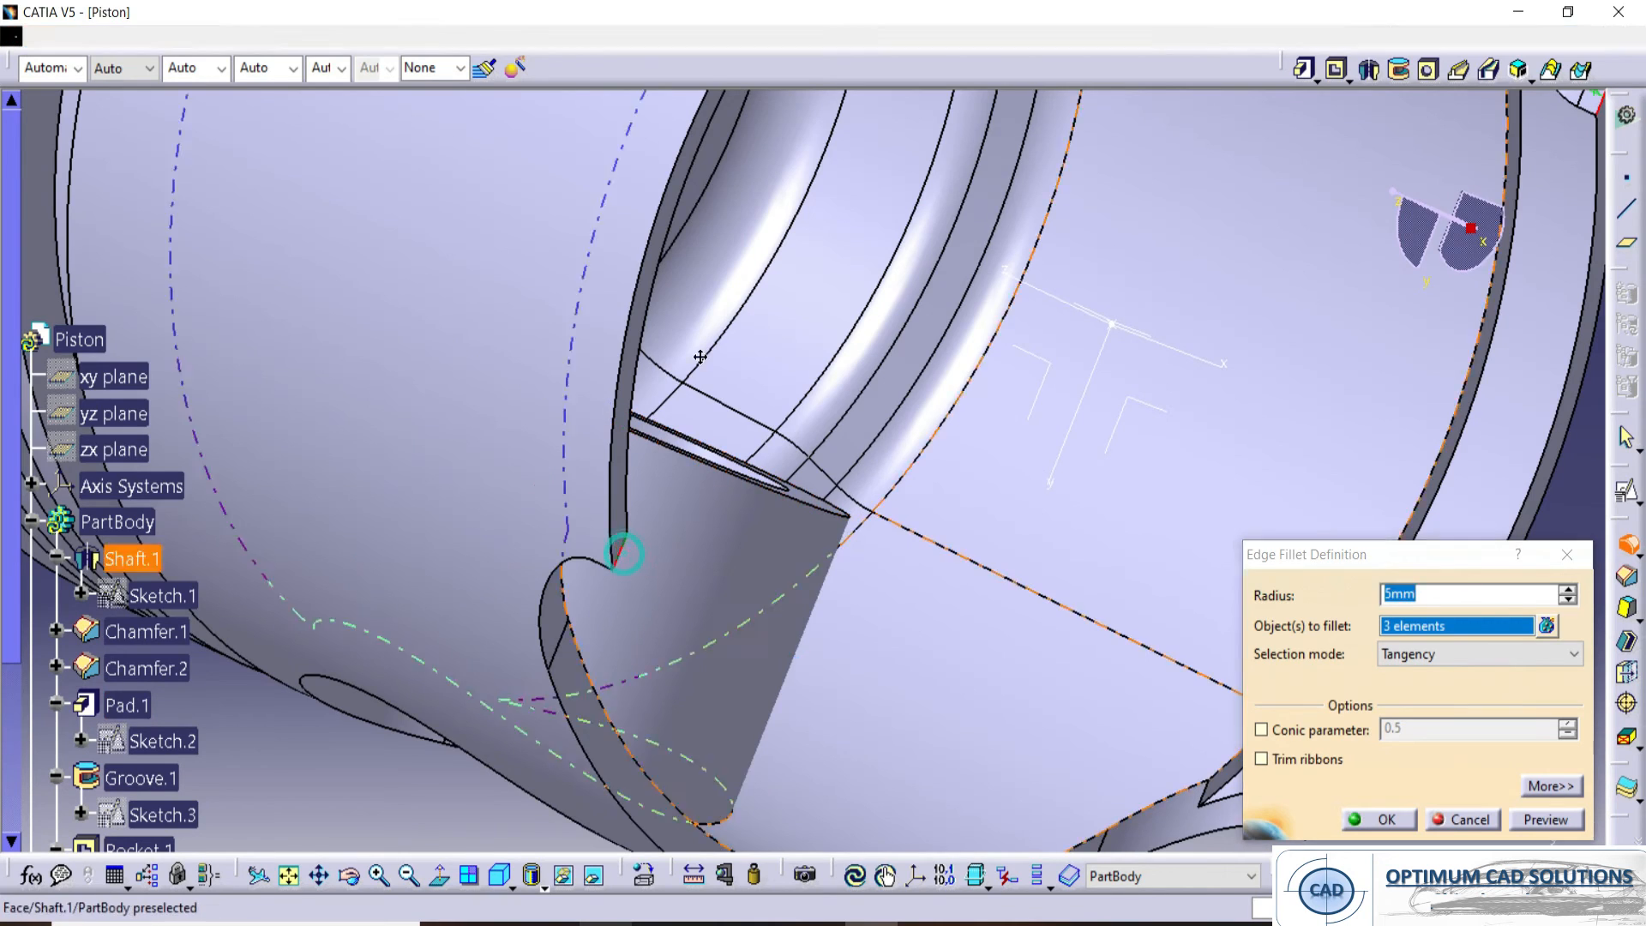
{"action": "middle_click_drag", "start_coordinate": [625, 555], "coordinate": [453, 126]}
{"action": "left_click", "coordinate": [1153, 377]}
{"action": "left_click", "coordinate": [1395, 593]}
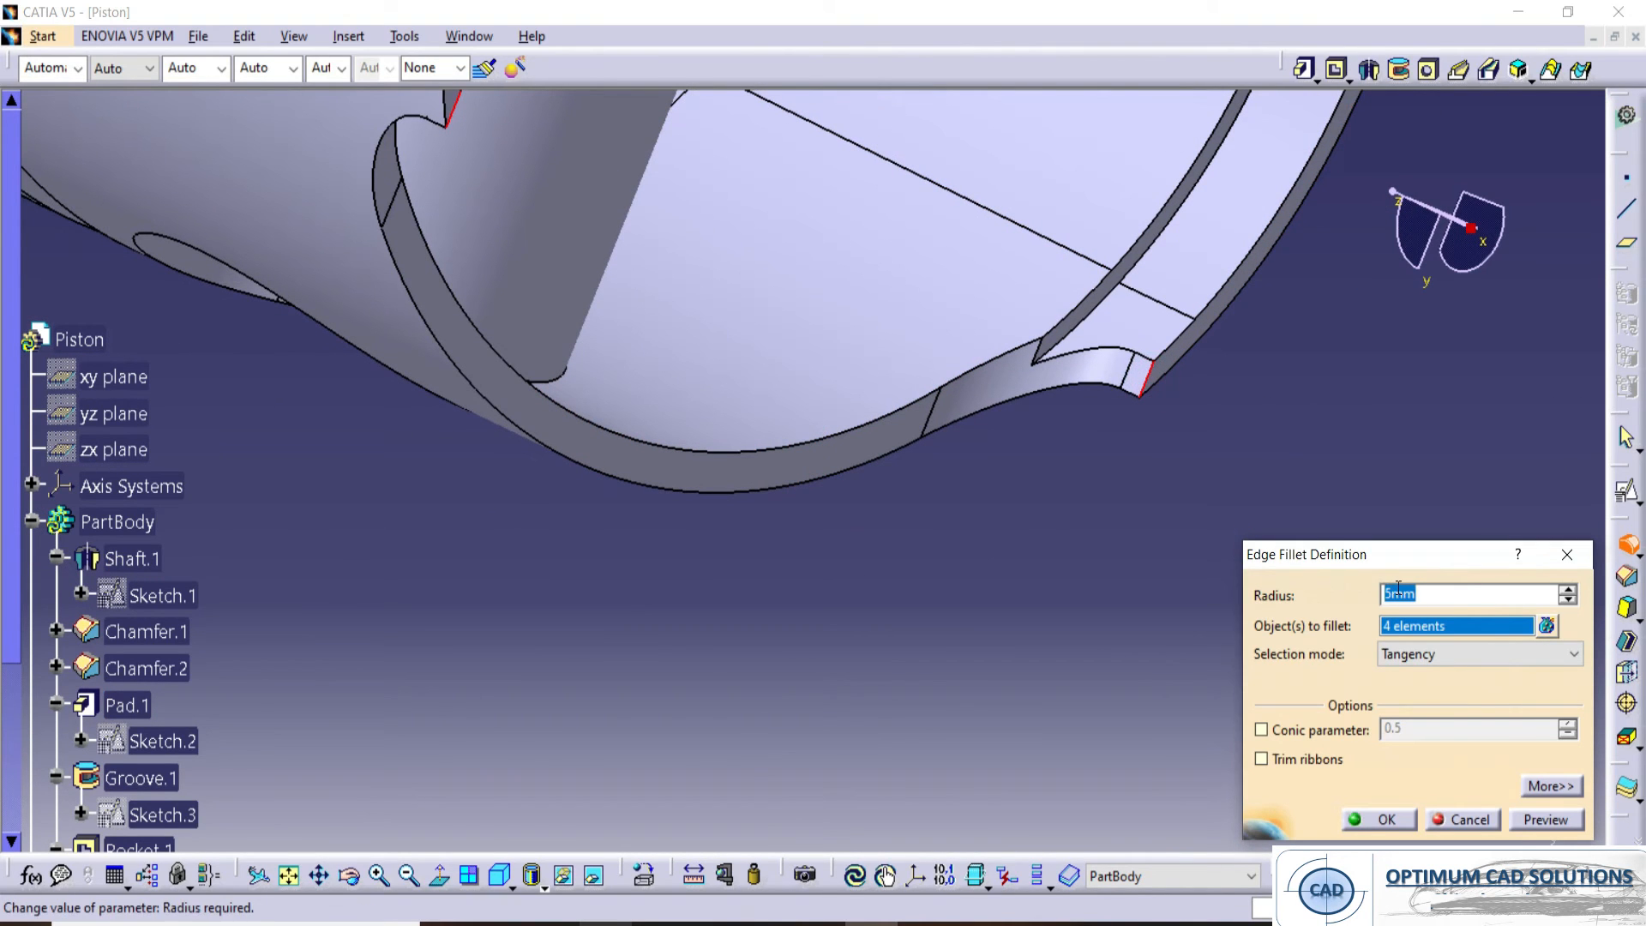
{"action": "type", "text": "2"}
{"action": "key", "text": "Return"}
{"action": "middle_click_drag", "start_coordinate": [1168, 544], "coordinate": [853, 537]}
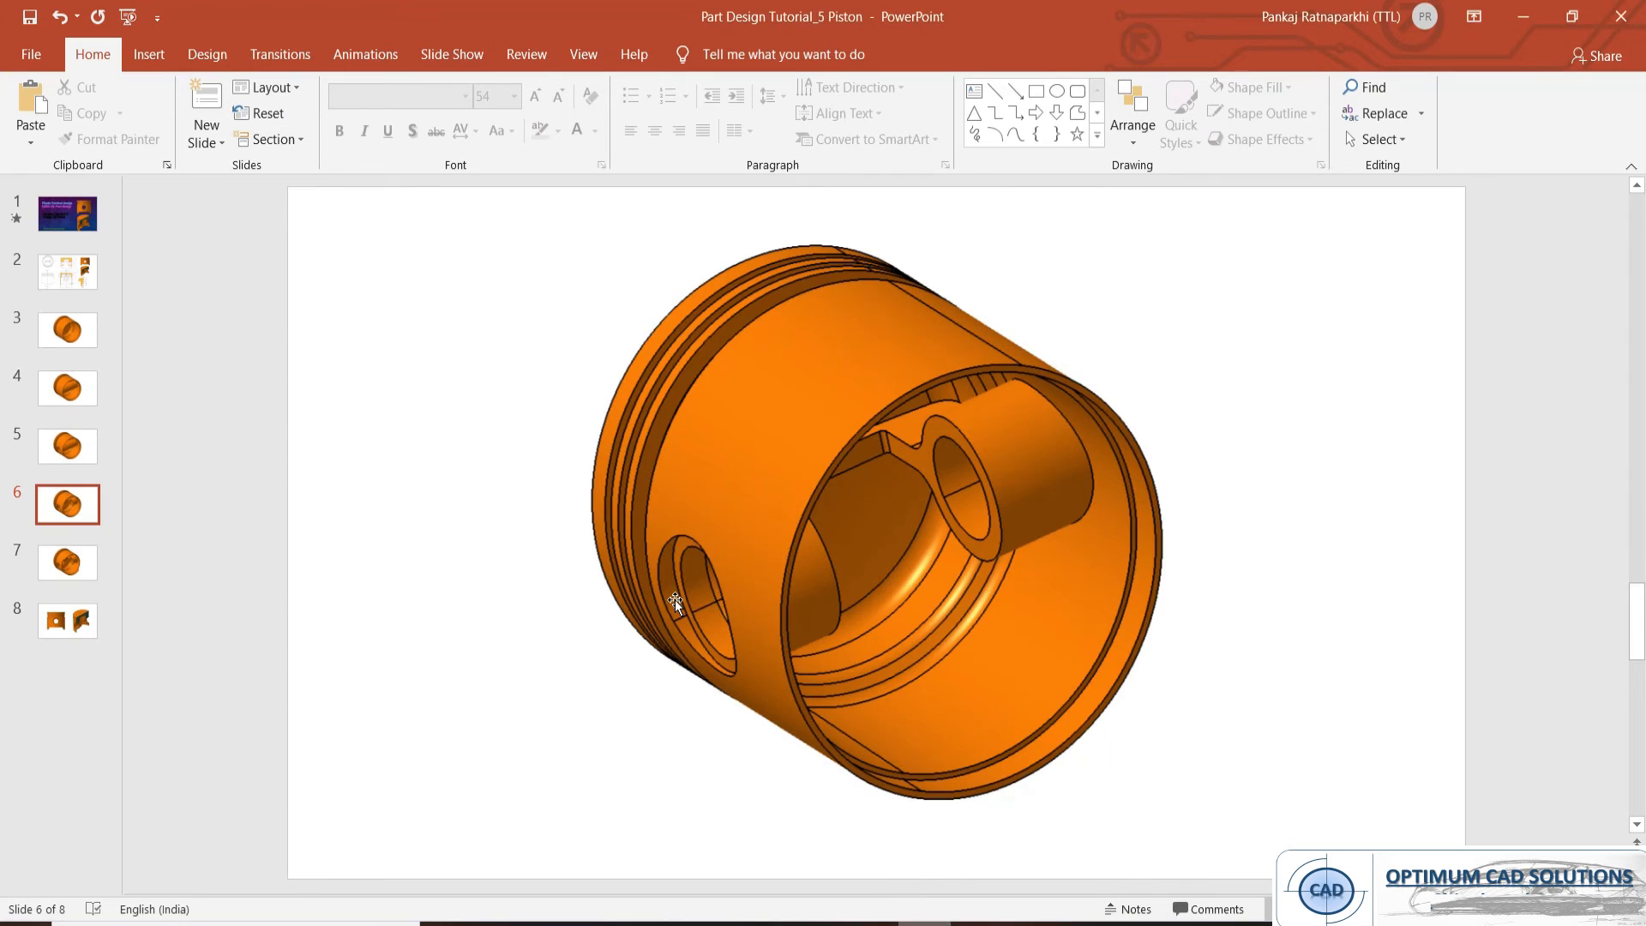
- Review the reference slides and the PDF section view for the small angled holes below the piston's ring grooves
{"action": "scroll", "coordinate": [676, 599], "scroll_direction": "down", "scroll_amount": 1}
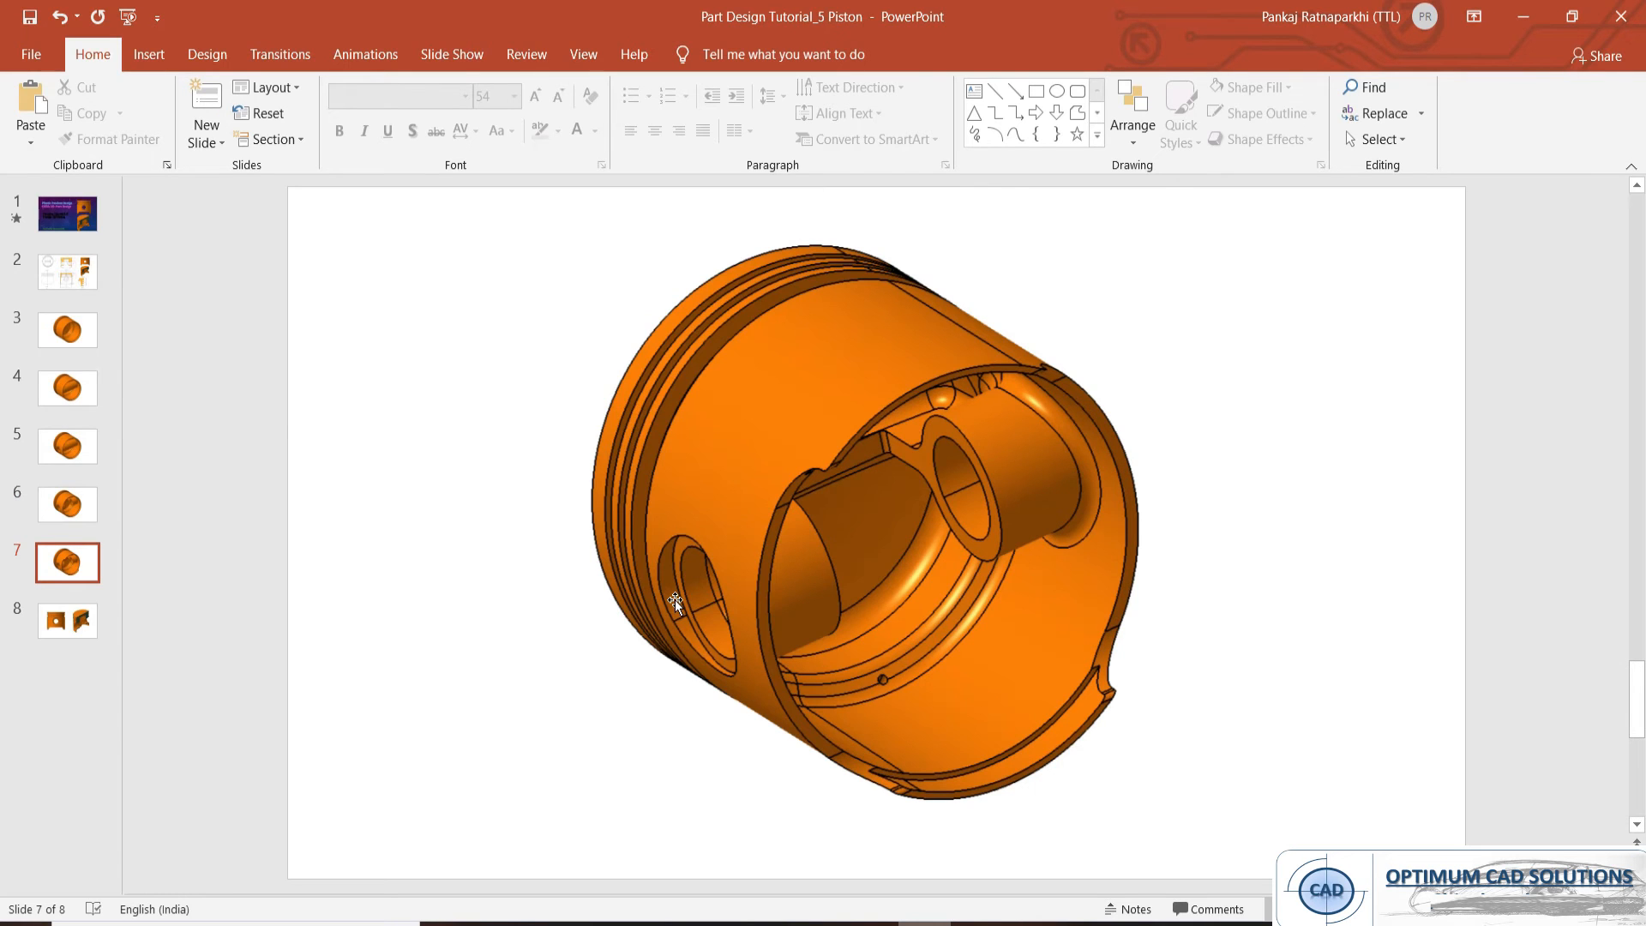
{"action": "scroll", "coordinate": [676, 599], "scroll_direction": "down", "scroll_amount": 1}
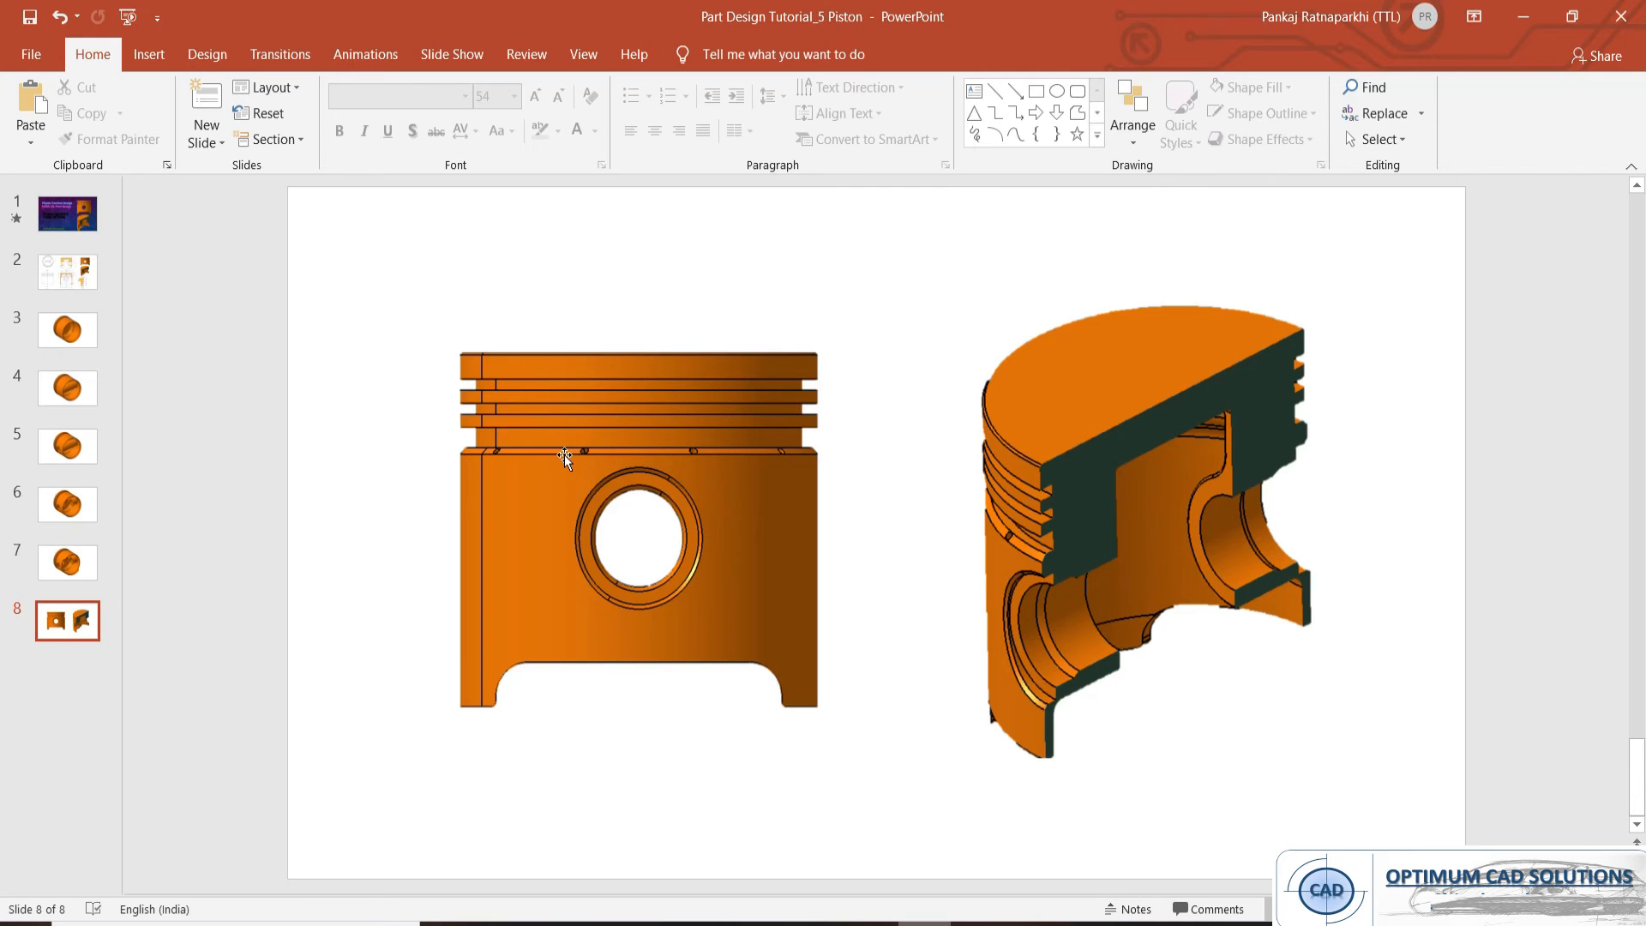
{"action": "left_click", "coordinate": [605, 924]}
{"action": "scroll", "coordinate": [1106, 708], "scroll_direction": "up", "scroll_amount": 4}
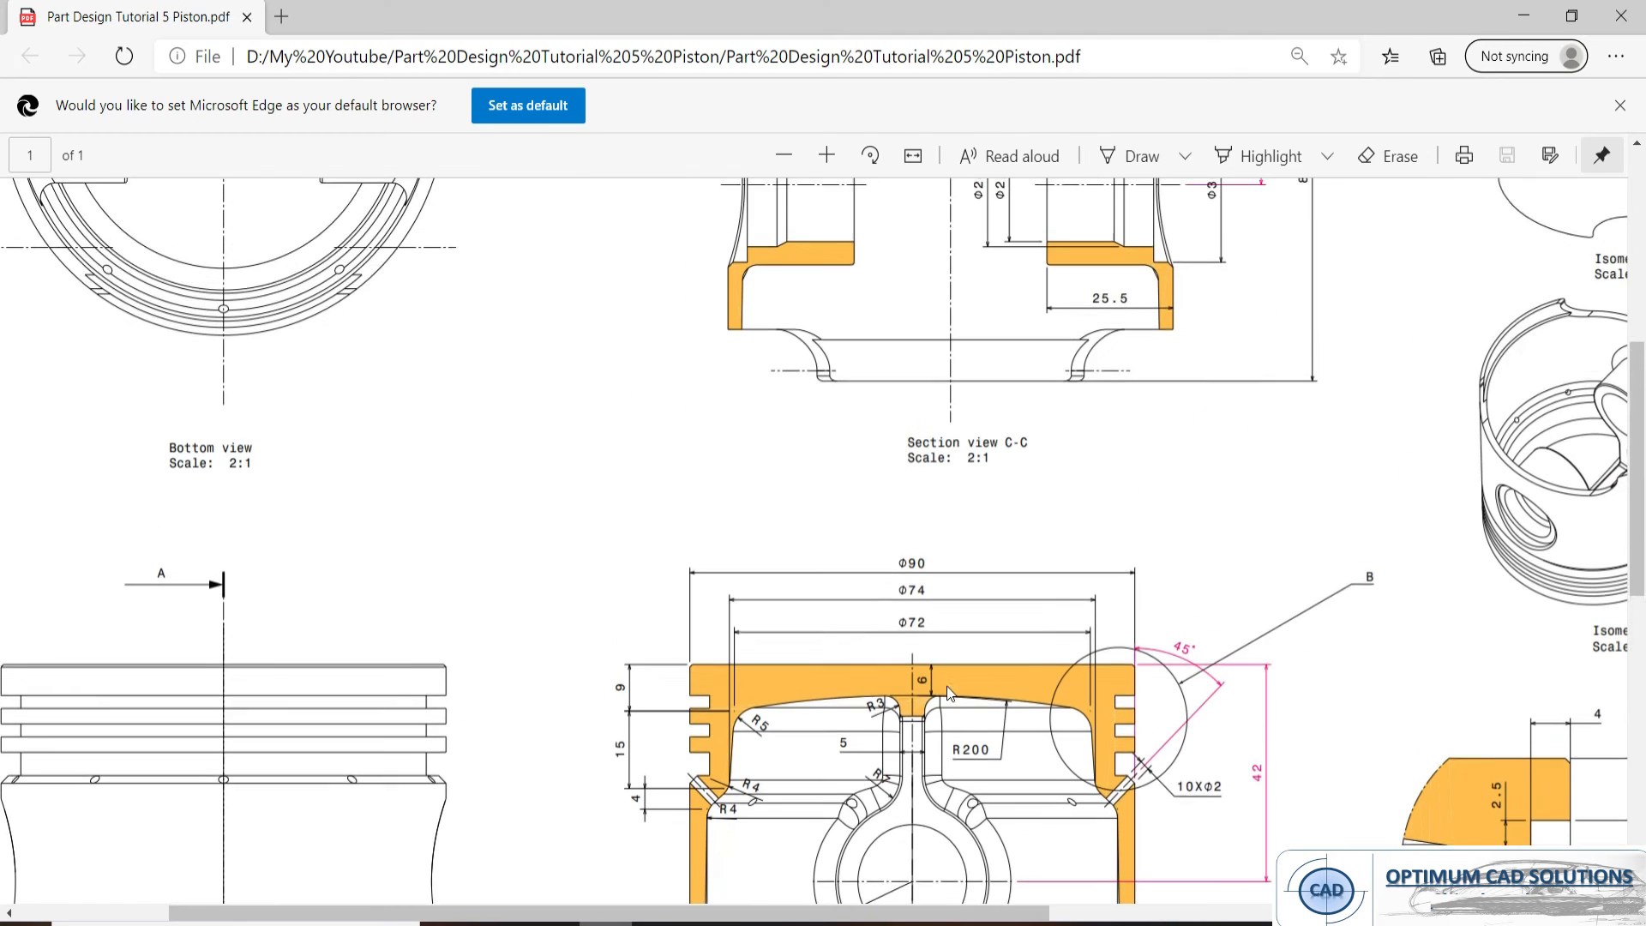
{"action": "scroll", "coordinate": [1106, 707], "scroll_direction": "down", "scroll_amount": 2}
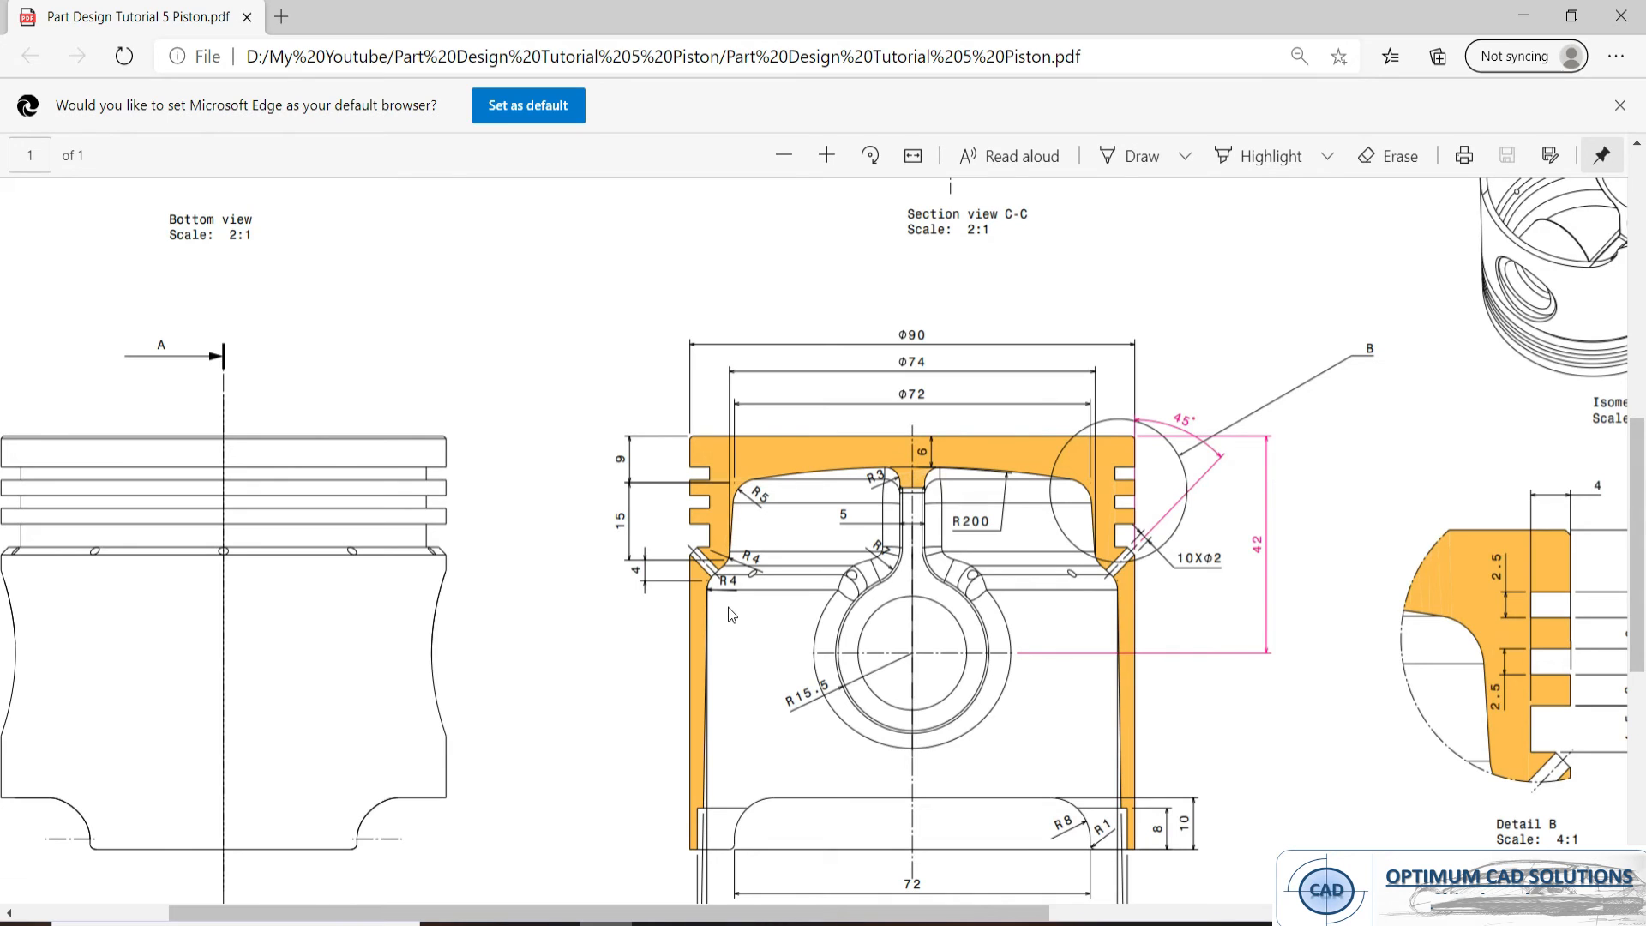
{"action": "key", "text": "alt+Tab"}
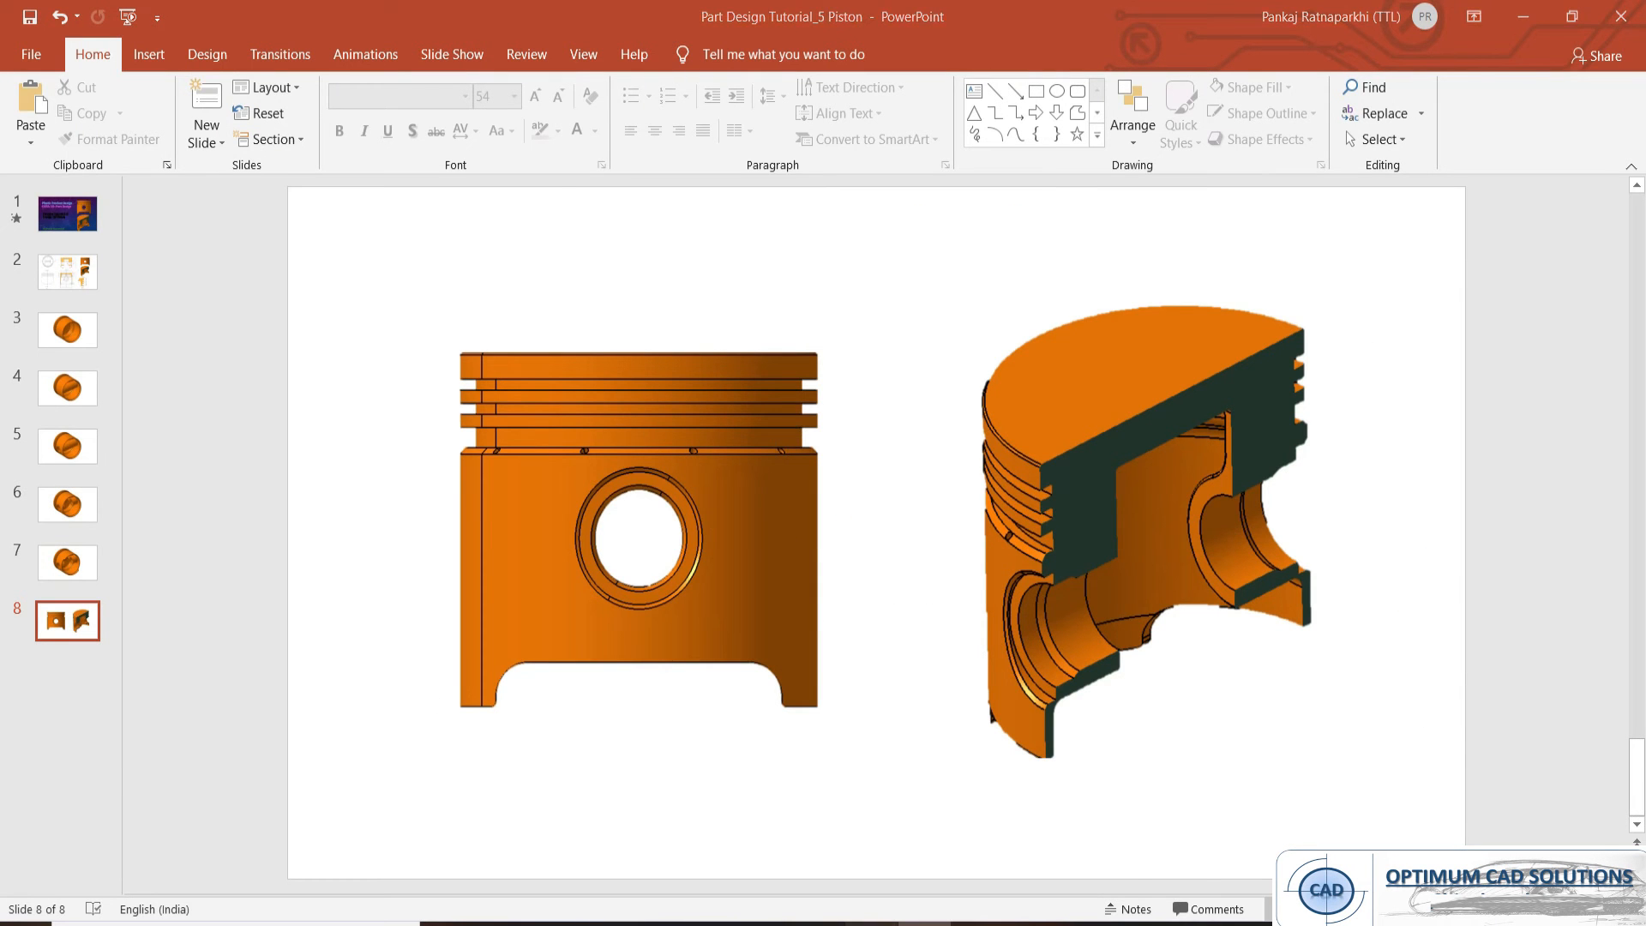
{"action": "key", "text": "alt+Tab"}
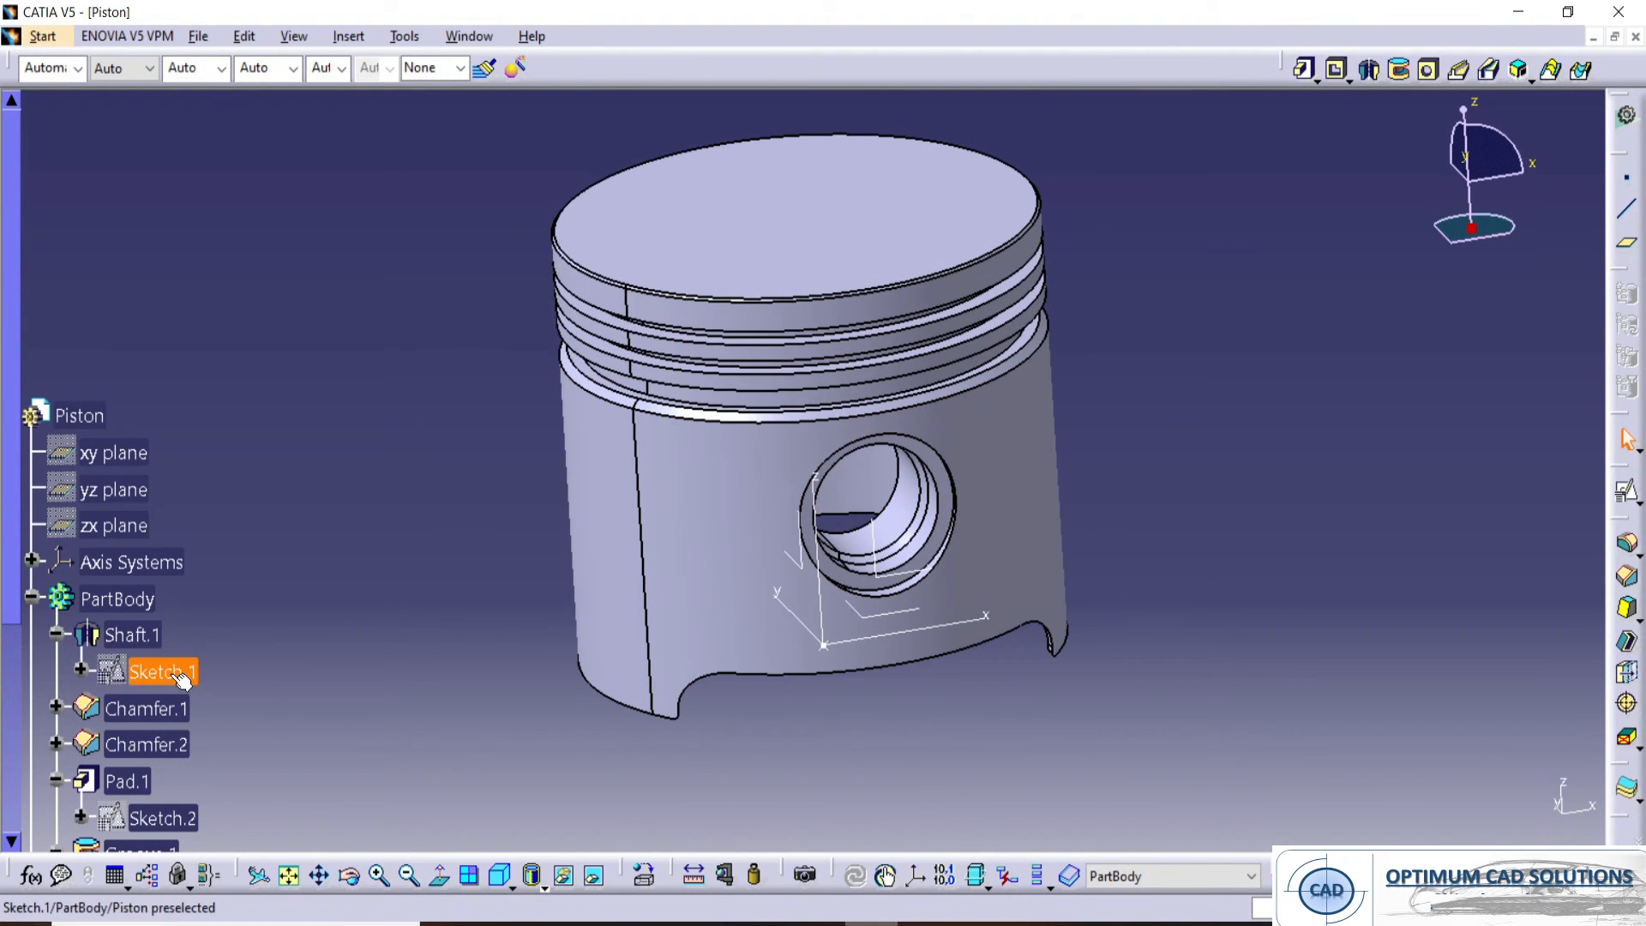
{"action": "mouse_move", "coordinate": [562, 525]}
{"action": "middle_mouse_down"}
{"action": "mouse_move", "coordinate": [686, 684]}
{"action": "mouse_move", "coordinate": [591, 438]}
{"action": "middle_mouse_up"}
{"action": "mouse_move", "coordinate": [591, 438]}
{"action": "middle_mouse_down"}
{"action": "mouse_move", "coordinate": [1005, 403]}
{"action": "mouse_move", "coordinate": [758, 474]}
{"action": "middle_mouse_up"}
{"action": "key", "text": "alt+Tab"}
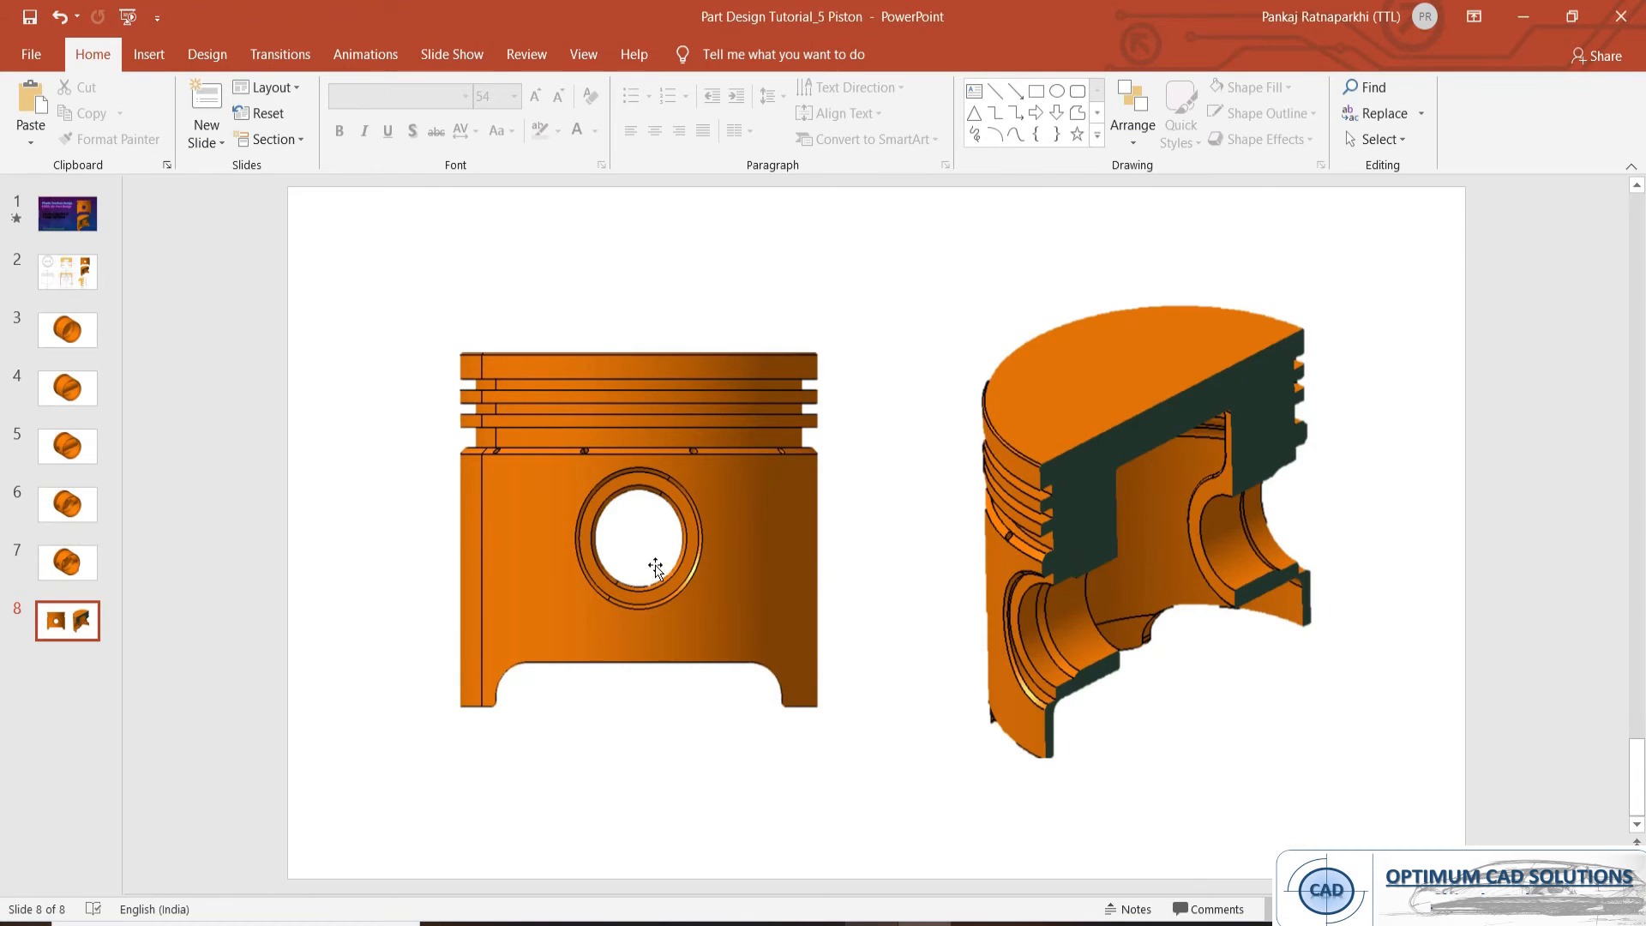
{"action": "key", "text": "alt+Tab"}
{"action": "key", "text": "alt+Tab"}
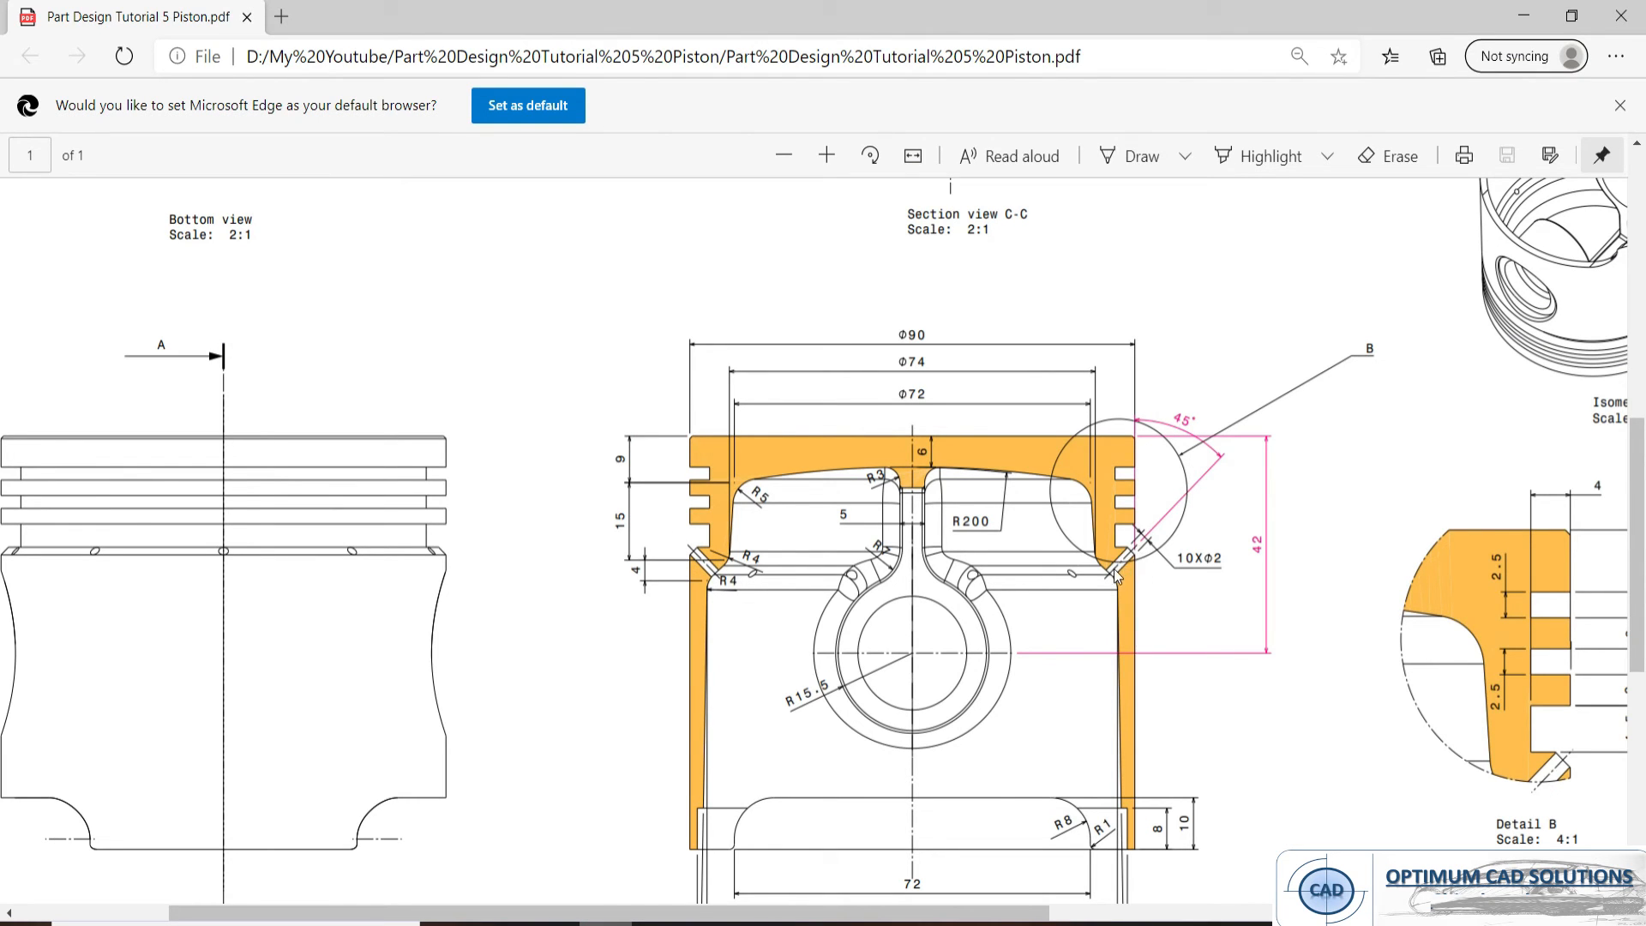
- In the shaft's profile sketch, draw a sloping axis line from the outer corner below the lowest ring groove through the wall
{"action": "key", "text": "alt+Tab"}
{"action": "middle_click_drag", "start_coordinate": [723, 562], "coordinate": [1301, 607]}
{"action": "left_click", "coordinate": [1481, 606]}
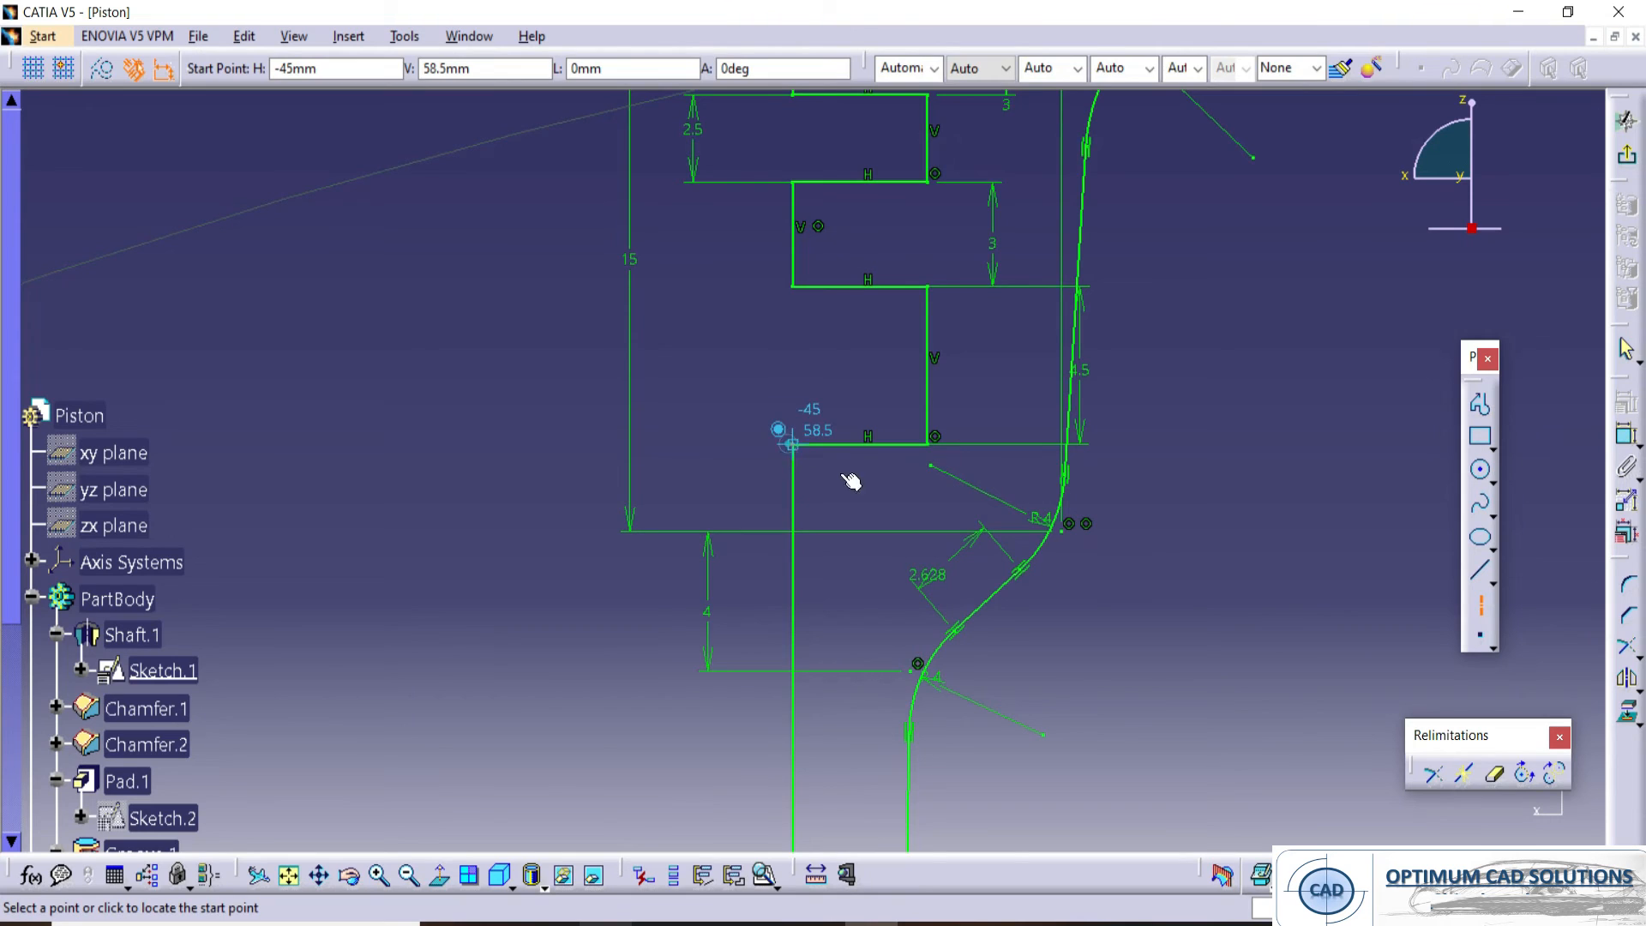
{"action": "left_click", "coordinate": [792, 444]}
{"action": "left_click", "coordinate": [1099, 711]}
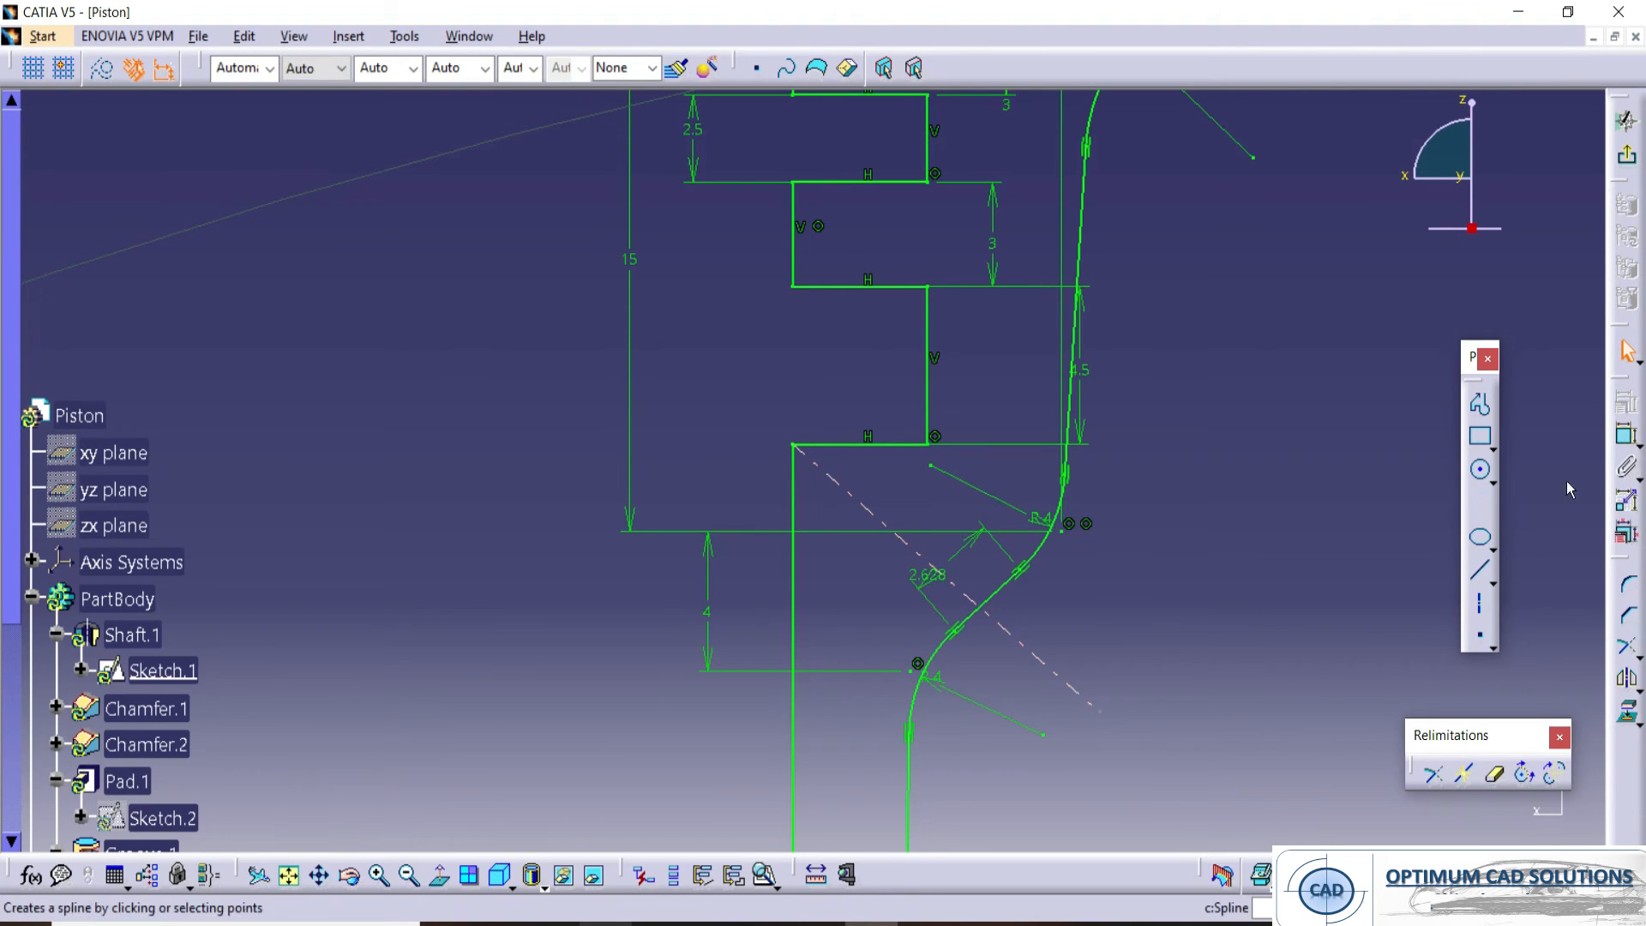
- Dimension the angle between the axis line and the vertical outer wall and set it to 45 degrees
{"action": "left_click", "coordinate": [866, 509]}
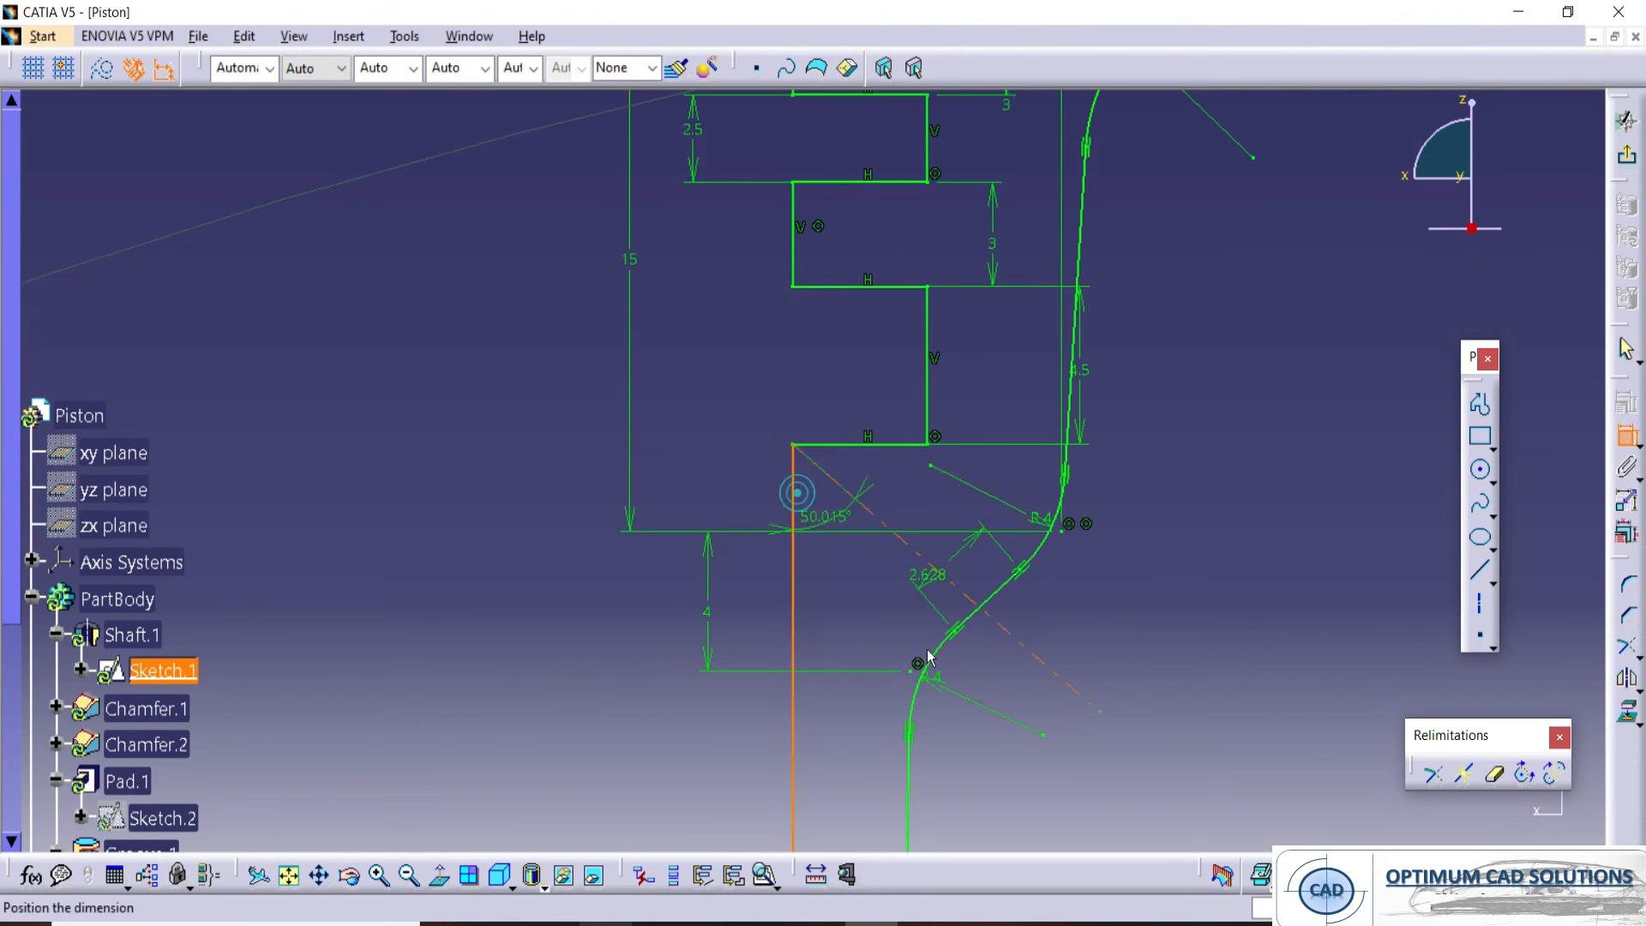
{"action": "middle_click_drag", "start_coordinate": [1113, 824], "coordinate": [1016, 675]}
{"action": "left_click", "coordinate": [1015, 675]}
{"action": "double_click", "coordinate": [1015, 675]}
{"action": "type", "text": "45"}
{"action": "key", "text": "Return"}
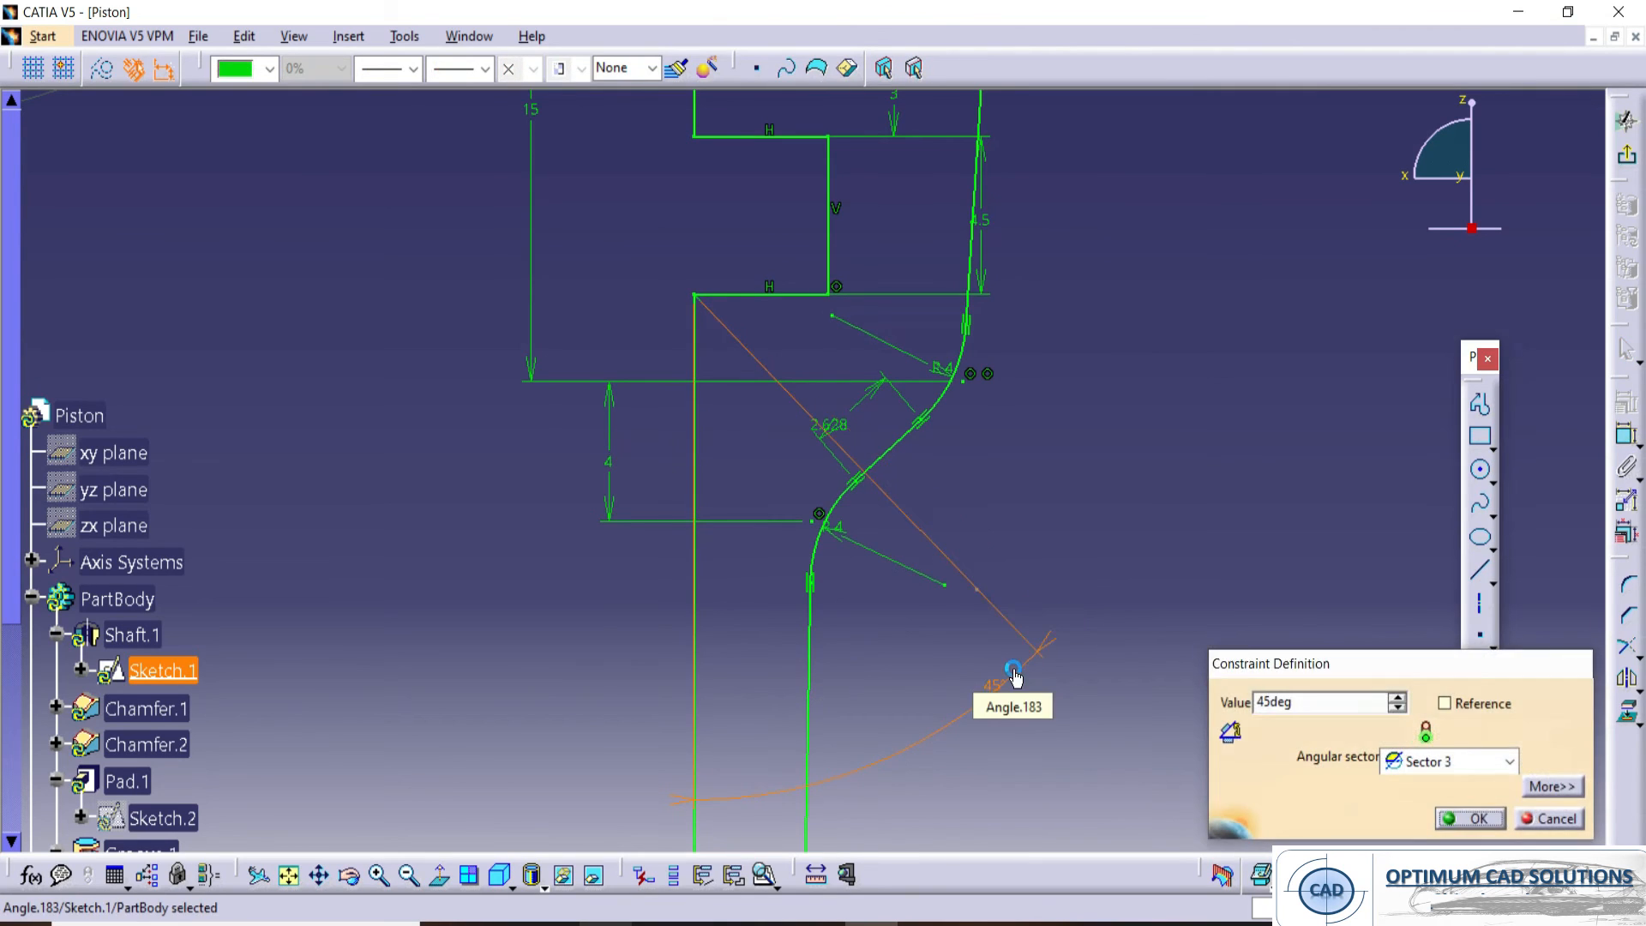
- Sketch a thin oriented rectangle along the 45° axis line, extending beyond both sides of the piston wall
{"action": "left_click", "coordinate": [1490, 439]}
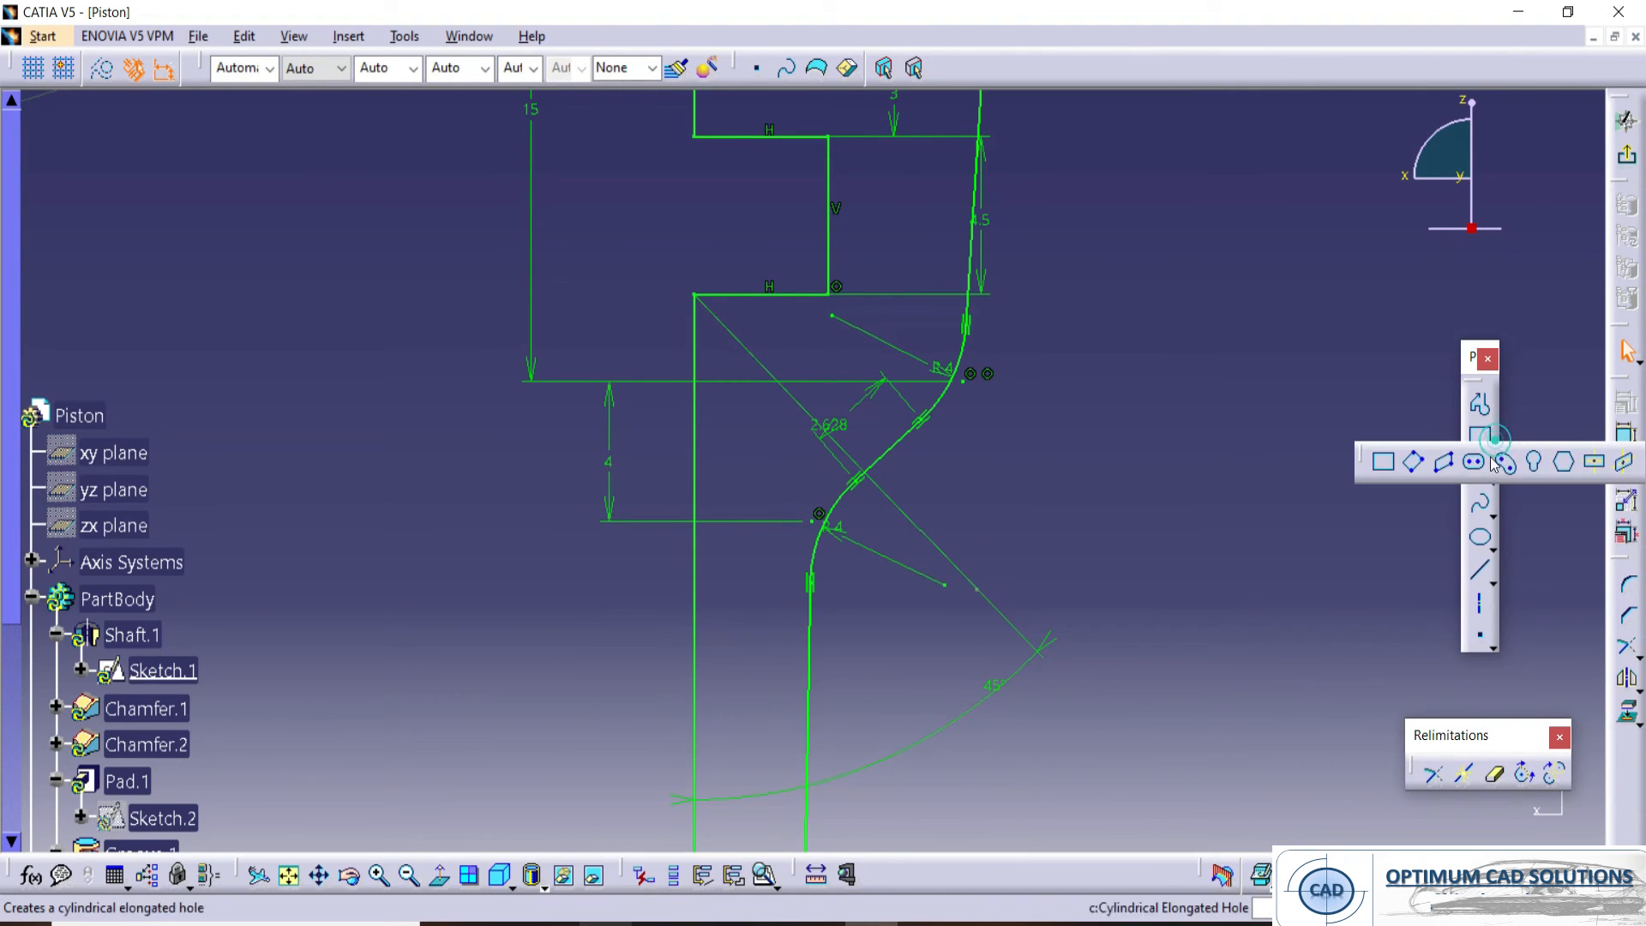
{"action": "left_click", "coordinate": [1415, 465]}
{"action": "left_click", "coordinate": [647, 248]}
{"action": "left_click", "coordinate": [924, 537]}
{"action": "left_click", "coordinate": [895, 548]}
{"action": "left_click", "coordinate": [1084, 538]}
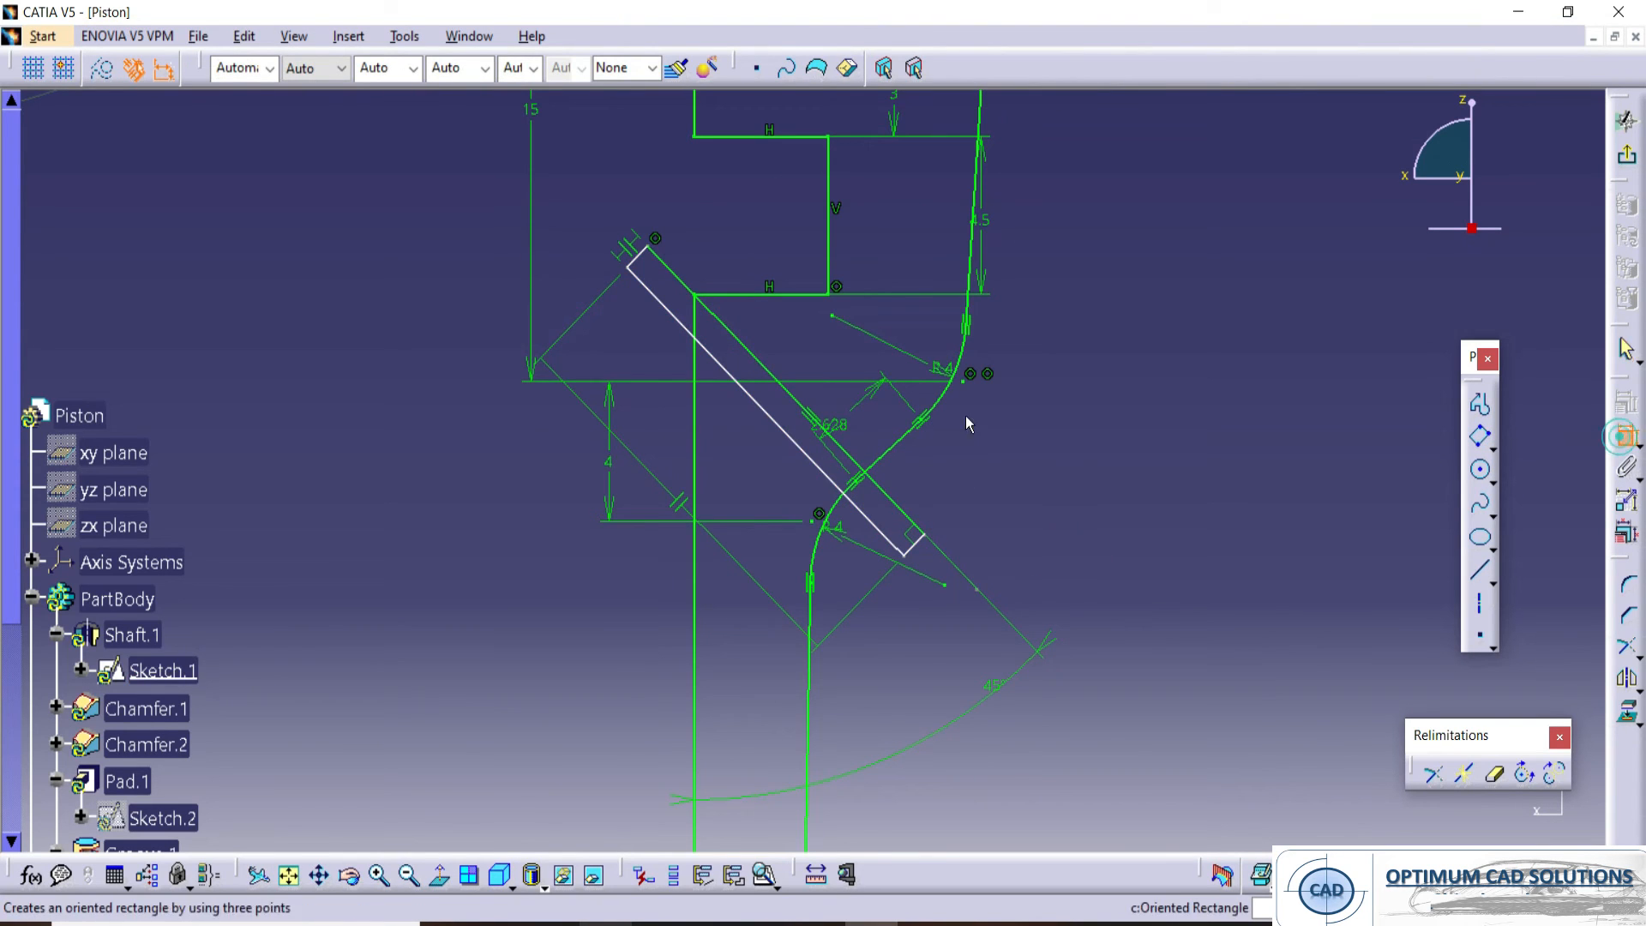
- Dimension the distance between the rectangle's two long sides and set it to 1 mm
{"action": "left_click", "coordinate": [735, 376]}
{"action": "left_click", "coordinate": [756, 360]}
{"action": "left_click", "coordinate": [606, 219]}
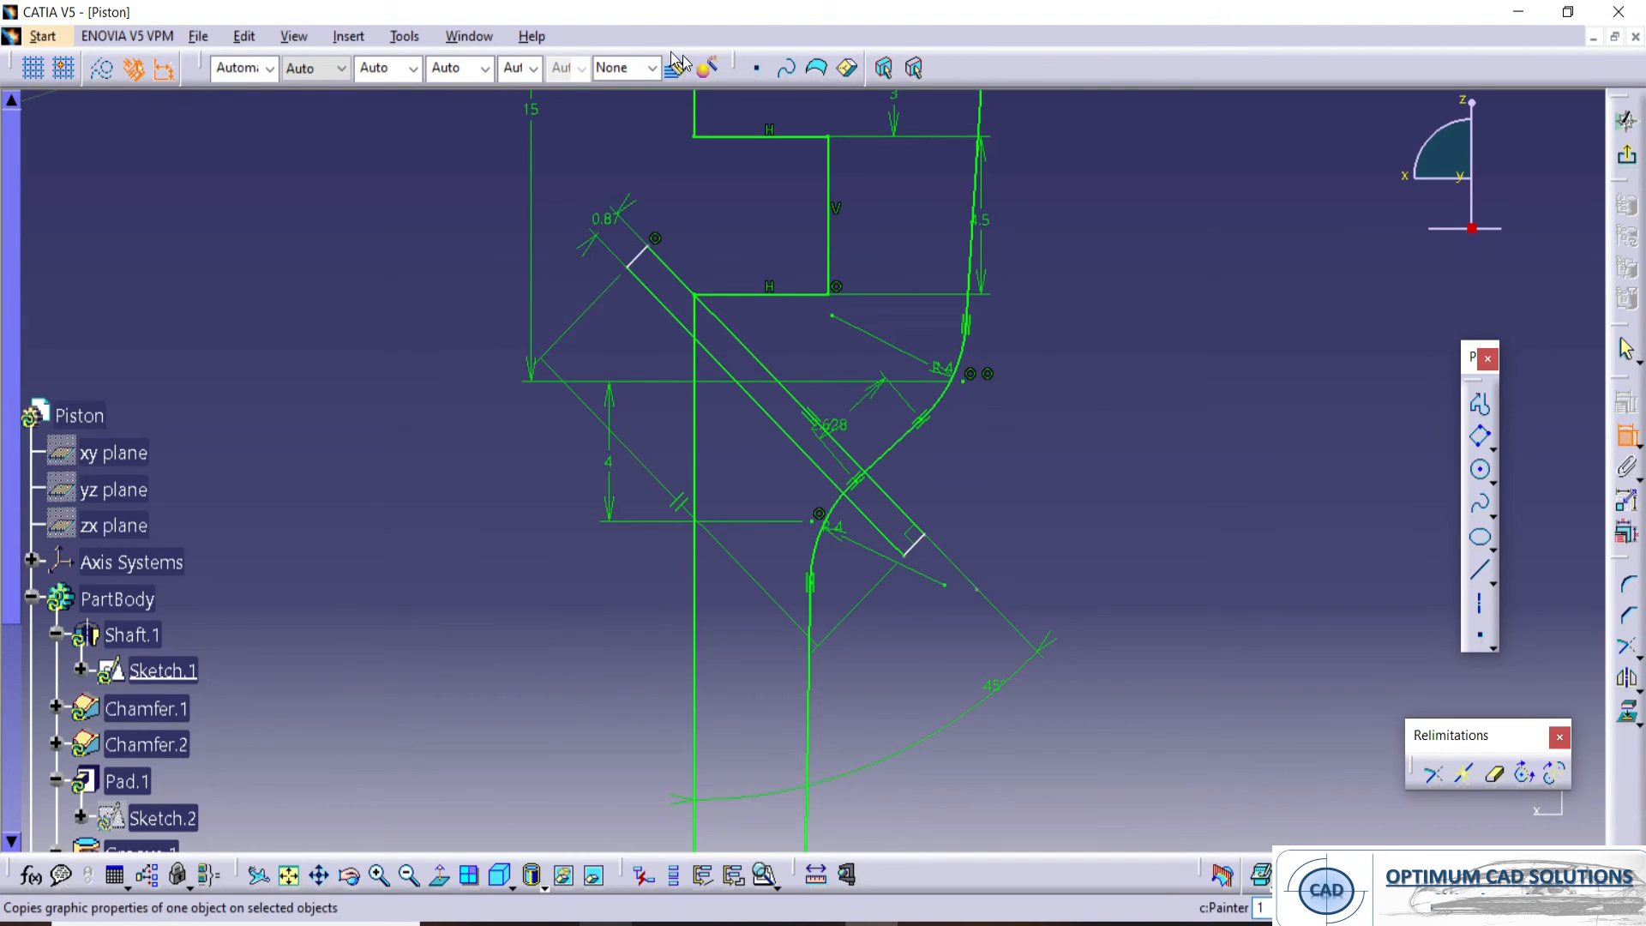
{"action": "double_click", "coordinate": [606, 222]}
{"action": "key", "text": "Return"}
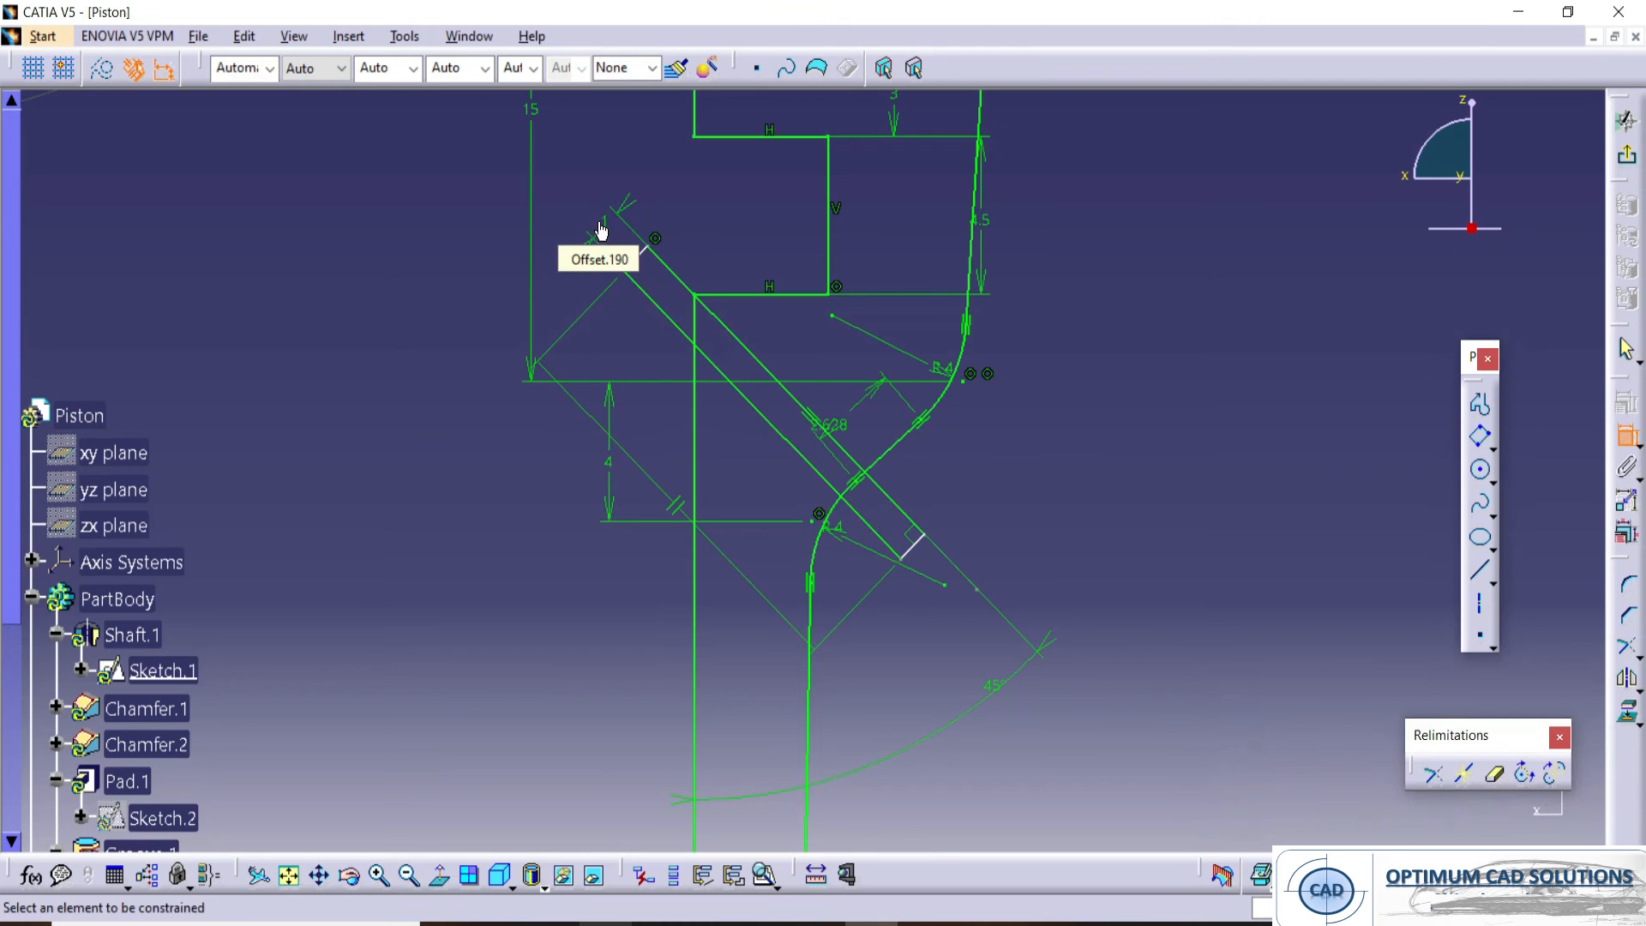
{"action": "left_click", "coordinate": [1073, 457]}
- Create an output profile from the thin rectangle, exit the sketch and close the projection warning
{"action": "right_click", "coordinate": [914, 550]}
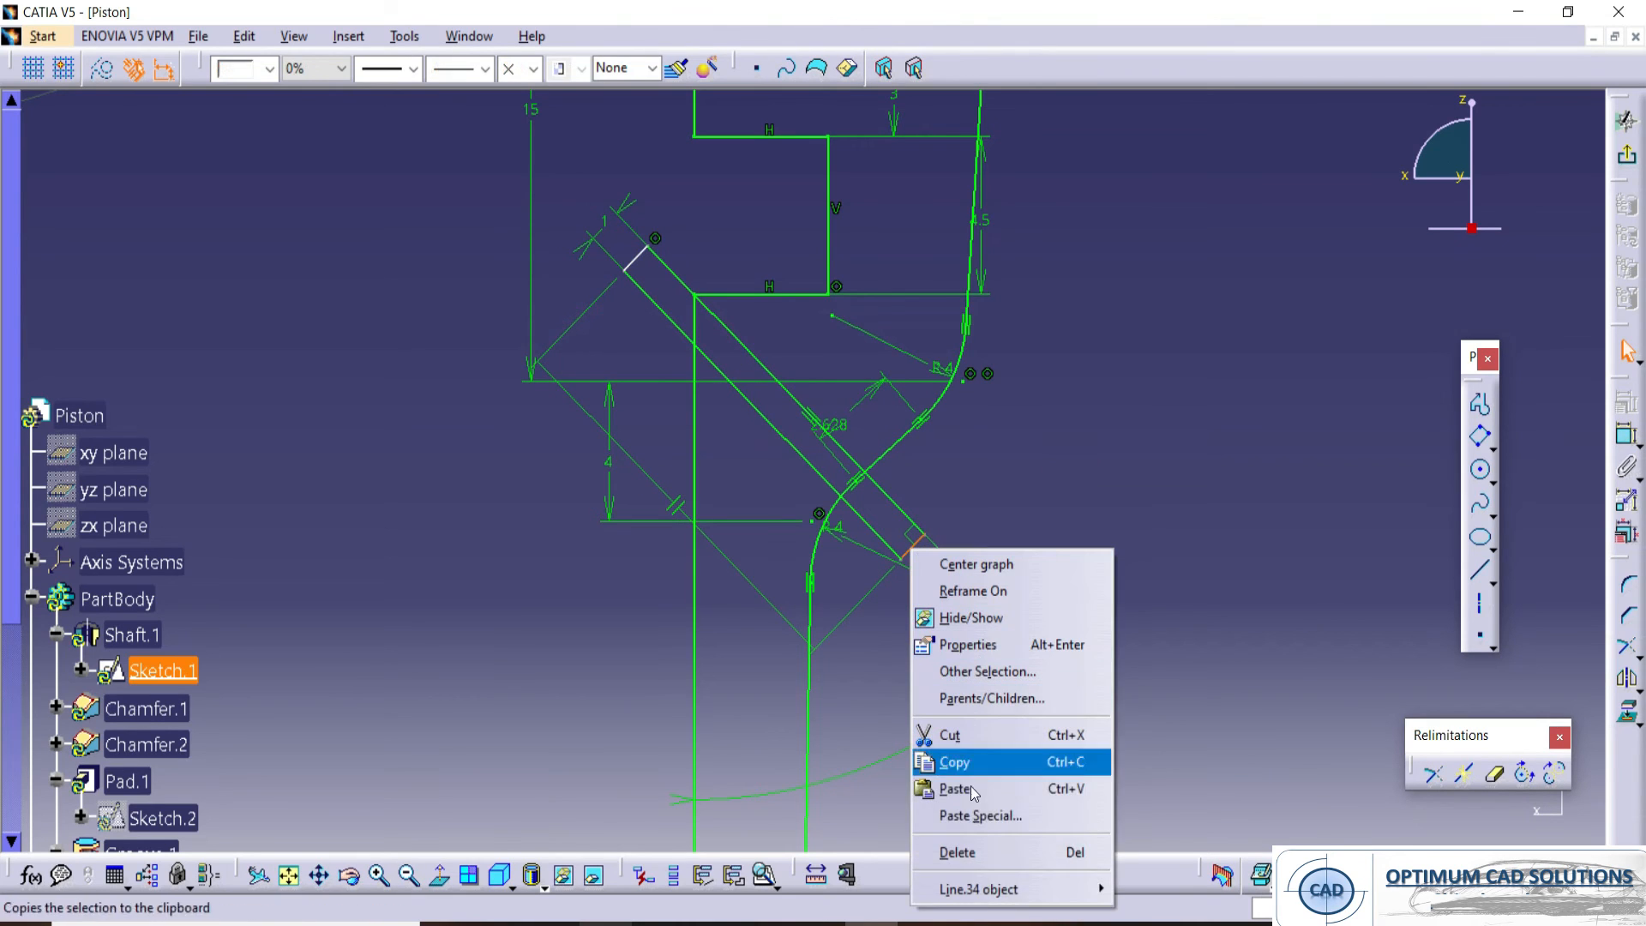
{"action": "mouse_move", "coordinate": [977, 888]}
{"action": "left_click", "coordinate": [1171, 853]}
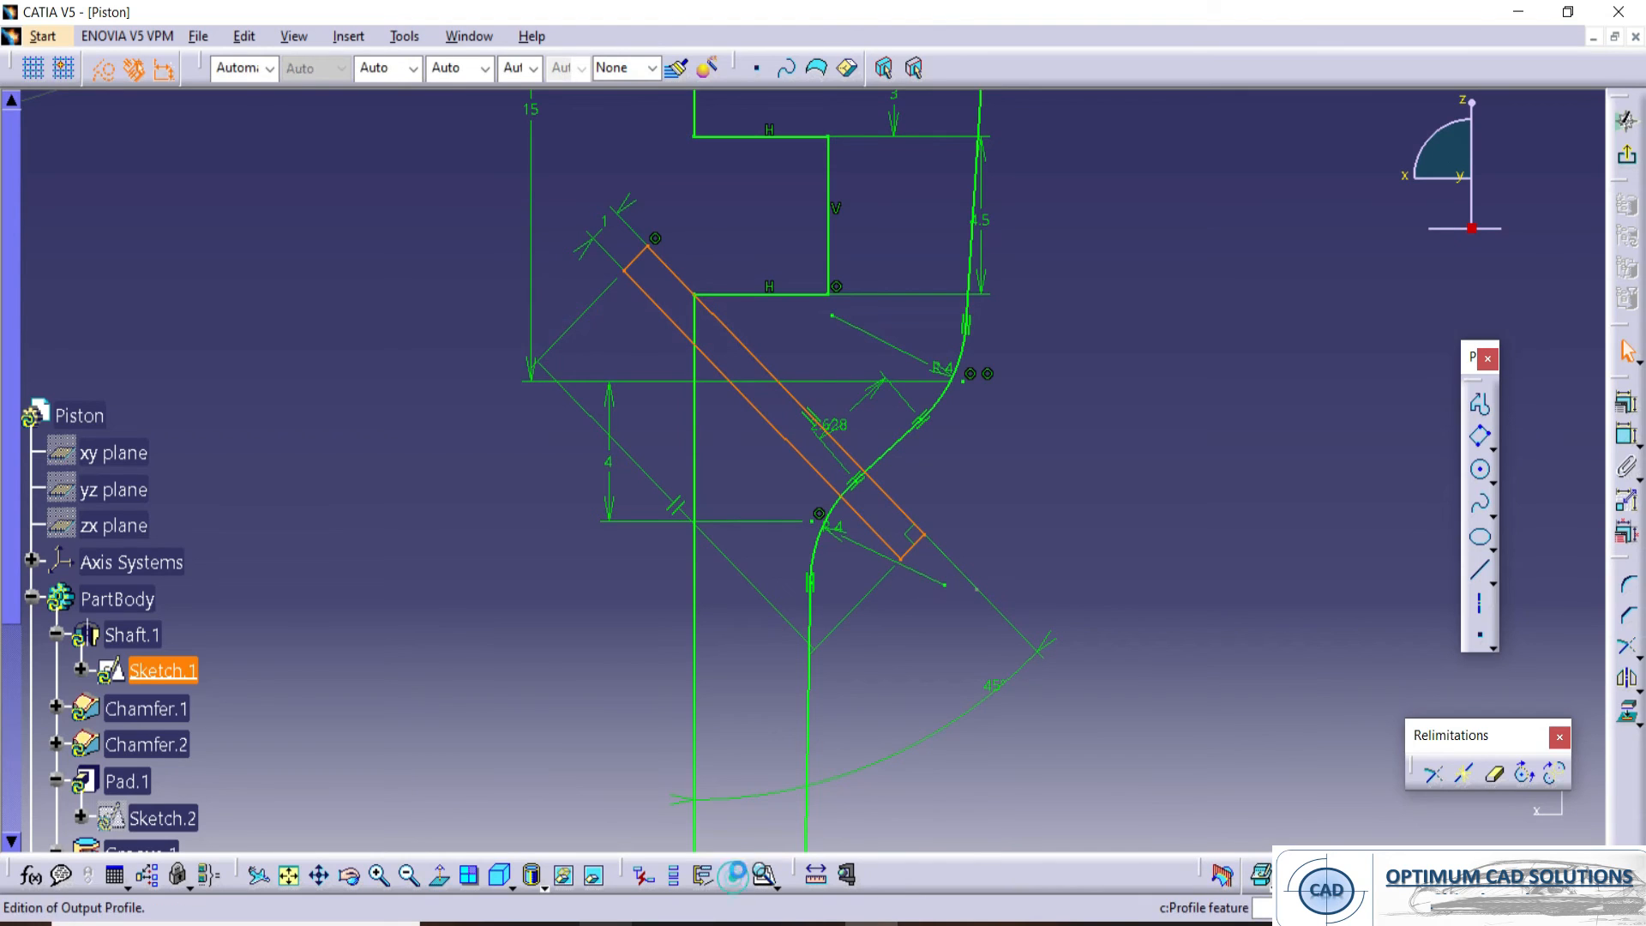
{"action": "left_click", "coordinate": [1286, 738]}
{"action": "left_click", "coordinate": [1467, 811]}
{"action": "left_click", "coordinate": [1112, 440]}
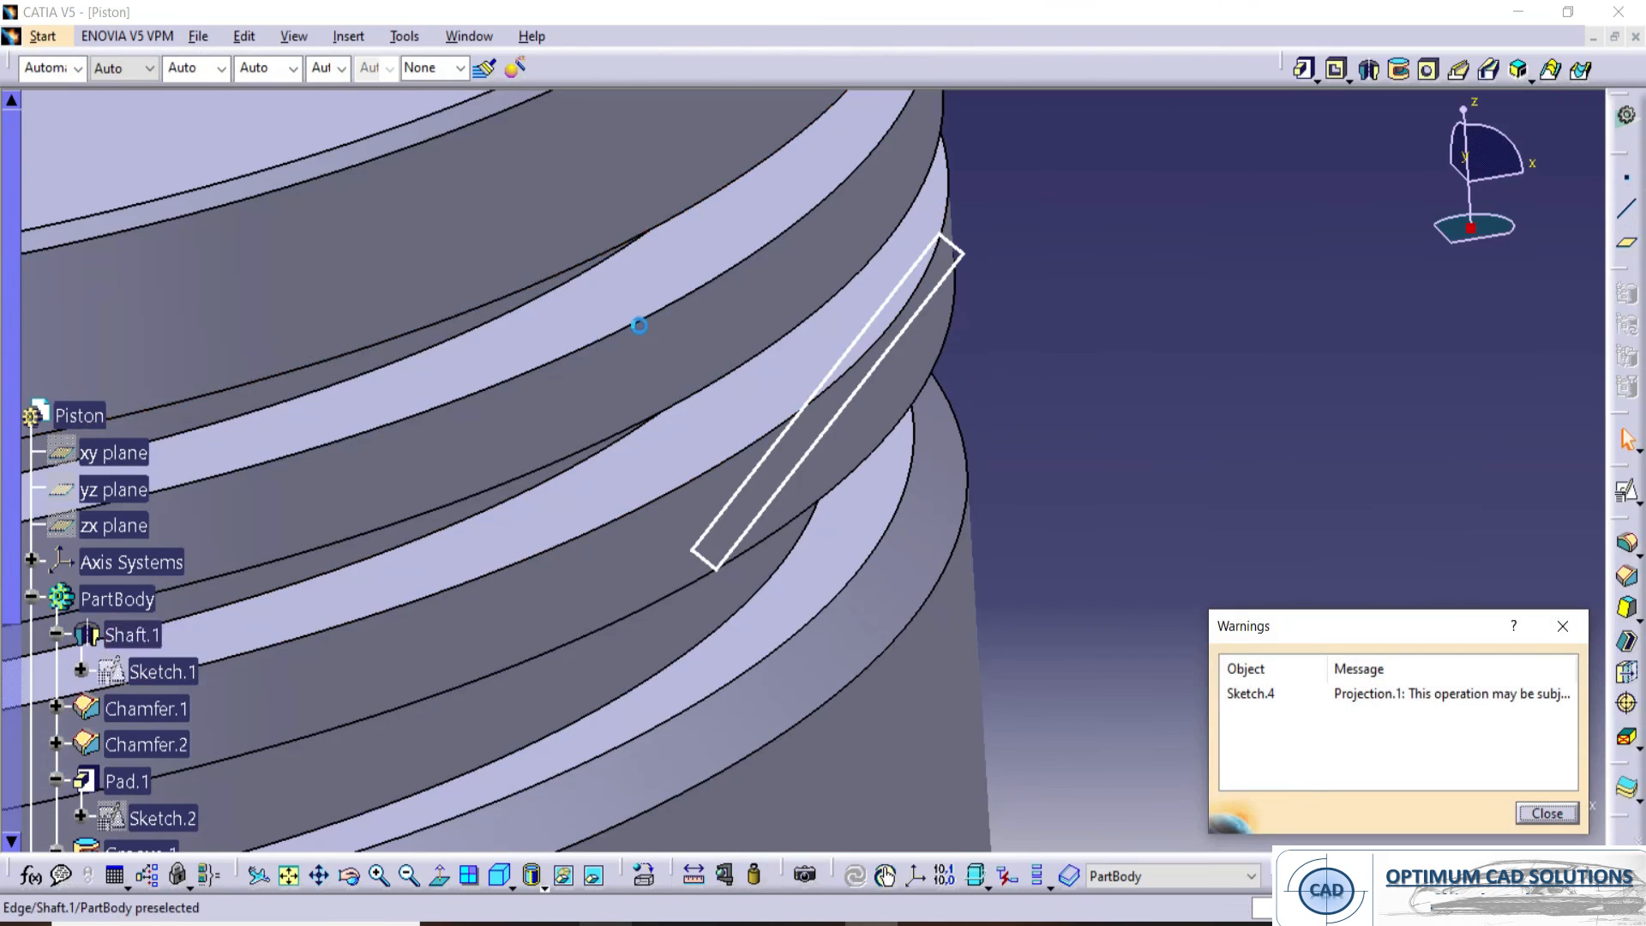
{"action": "middle_click_drag", "start_coordinate": [634, 324], "coordinate": [703, 532], "text": "ctrl"}
{"action": "left_click", "coordinate": [1557, 628]}
{"action": "middle_click_drag", "start_coordinate": [882, 507], "coordinate": [990, 425]}
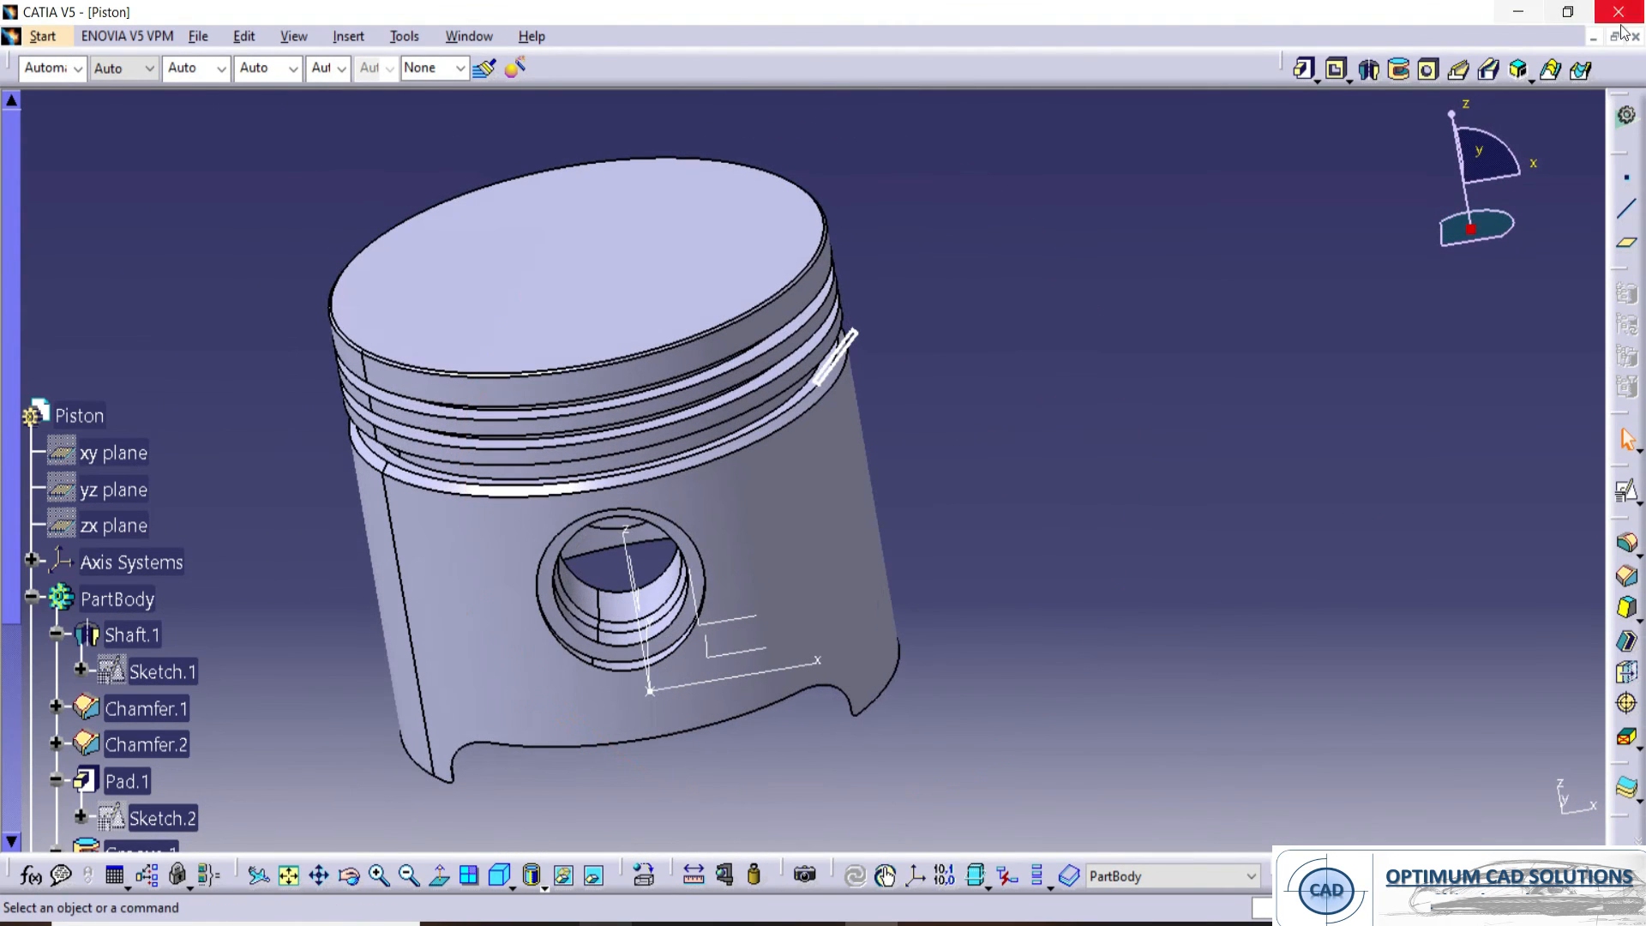
- Cut a 360° groove from the thin rectangular profile, using its lower long edge as the rotation axis
{"action": "left_click", "coordinate": [1399, 70]}
{"action": "middle_click_drag", "start_coordinate": [893, 477], "coordinate": [870, 272], "text": "ctrl"}
{"action": "left_click", "coordinate": [758, 303]}
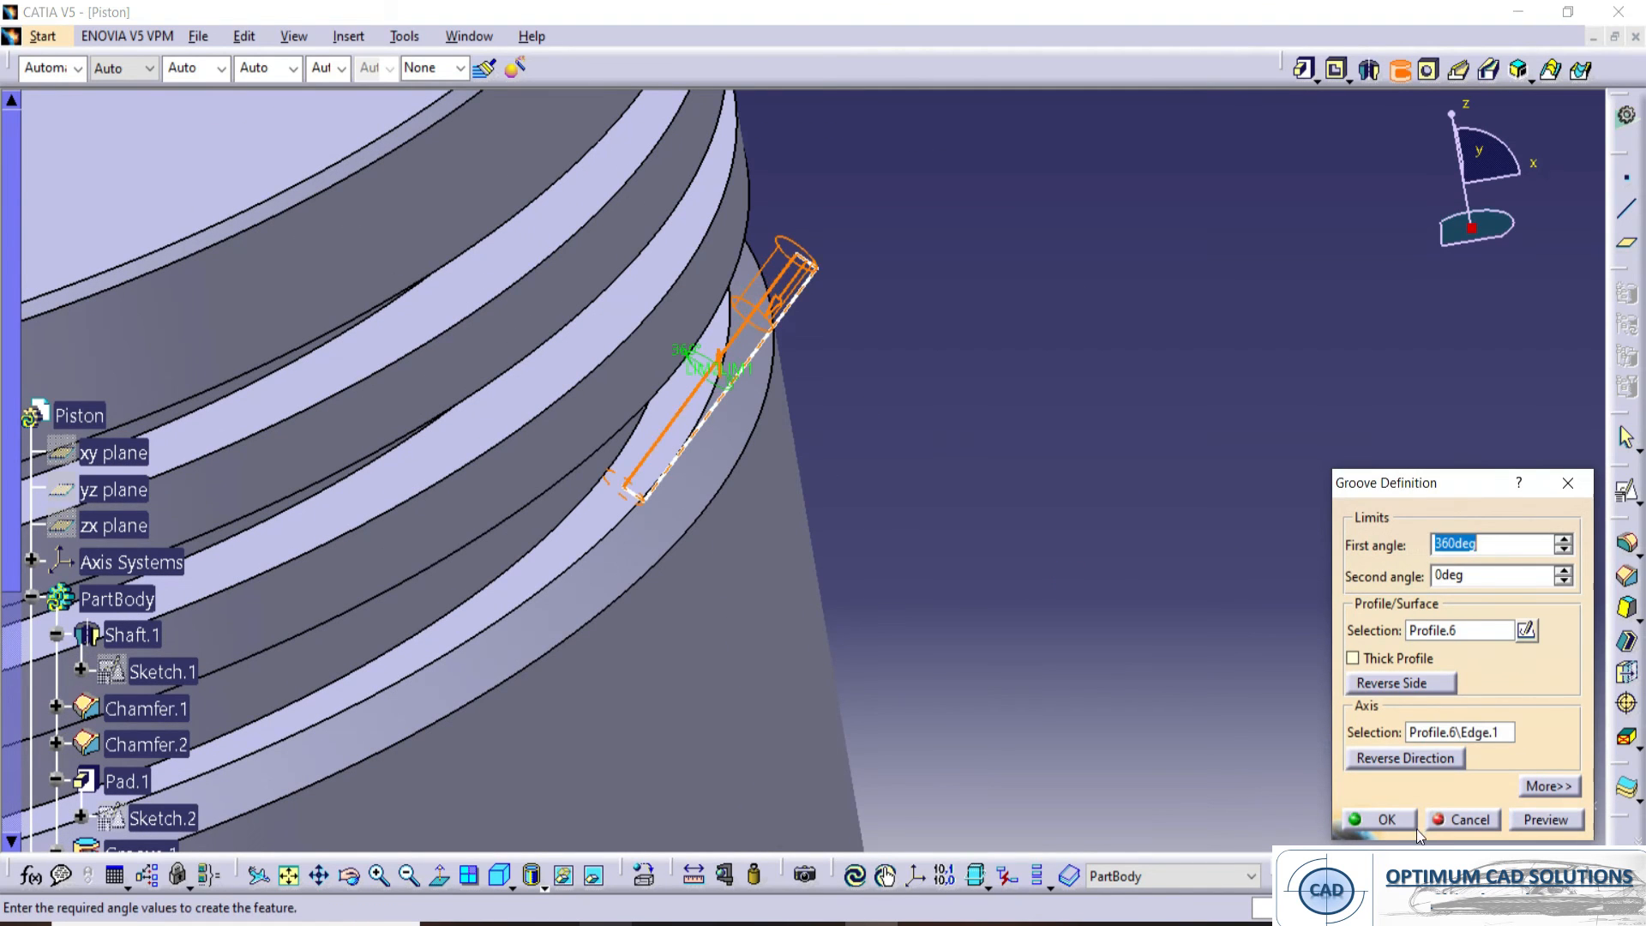
{"action": "left_click", "coordinate": [1424, 736]}
{"action": "left_click", "coordinate": [802, 304]}
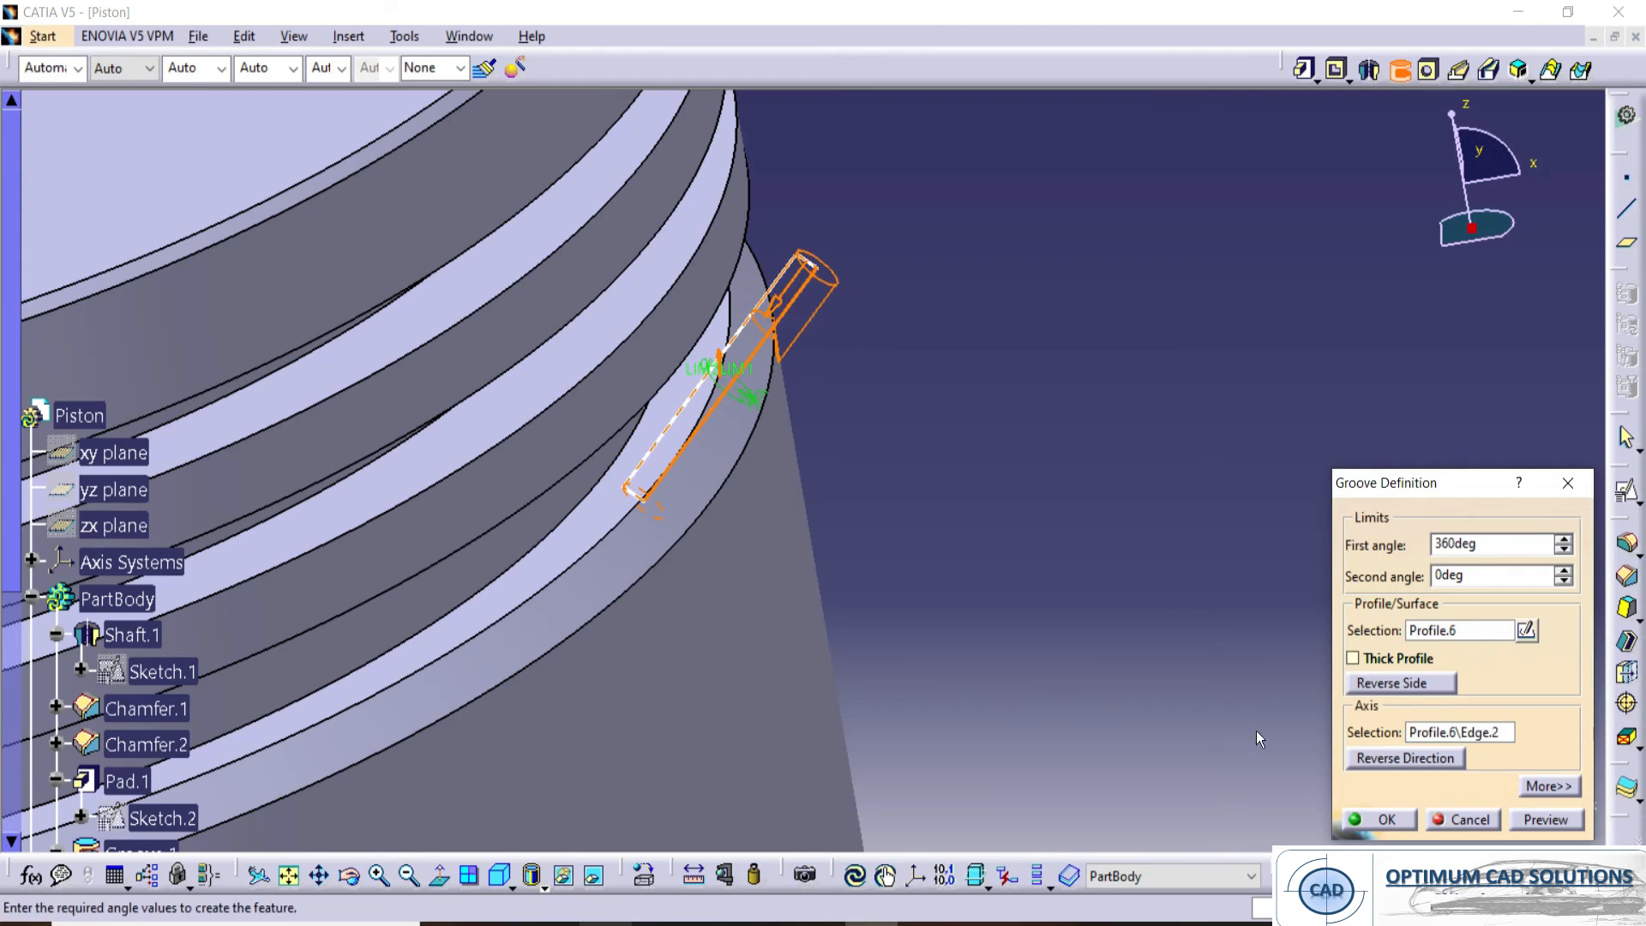
{"action": "left_click", "coordinate": [1363, 821]}
- Examine the drilled hole and its profile sketch to see which long edge lies on the 45° axis line
{"action": "middle_click_drag", "start_coordinate": [977, 434], "coordinate": [800, 411]}
{"action": "double_click", "coordinate": [801, 412]}
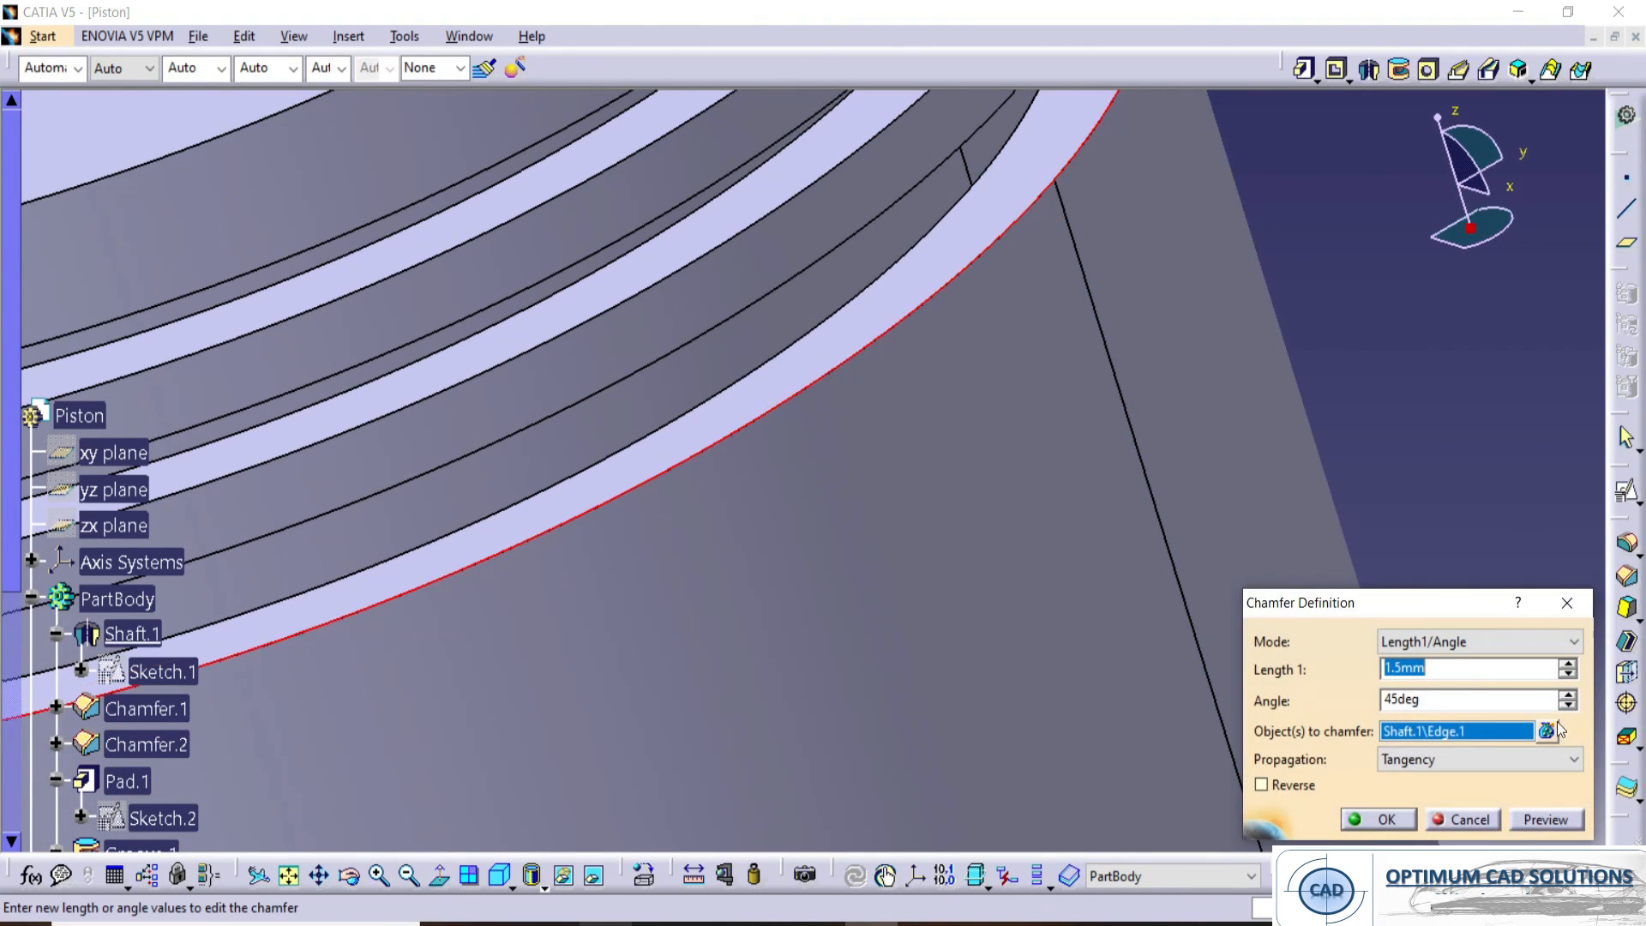
{"action": "left_click", "coordinate": [1383, 819]}
{"action": "middle_click_drag", "start_coordinate": [737, 480], "coordinate": [801, 509]}
{"action": "right_click", "coordinate": [799, 509]}
{"action": "left_click", "coordinate": [843, 68]}
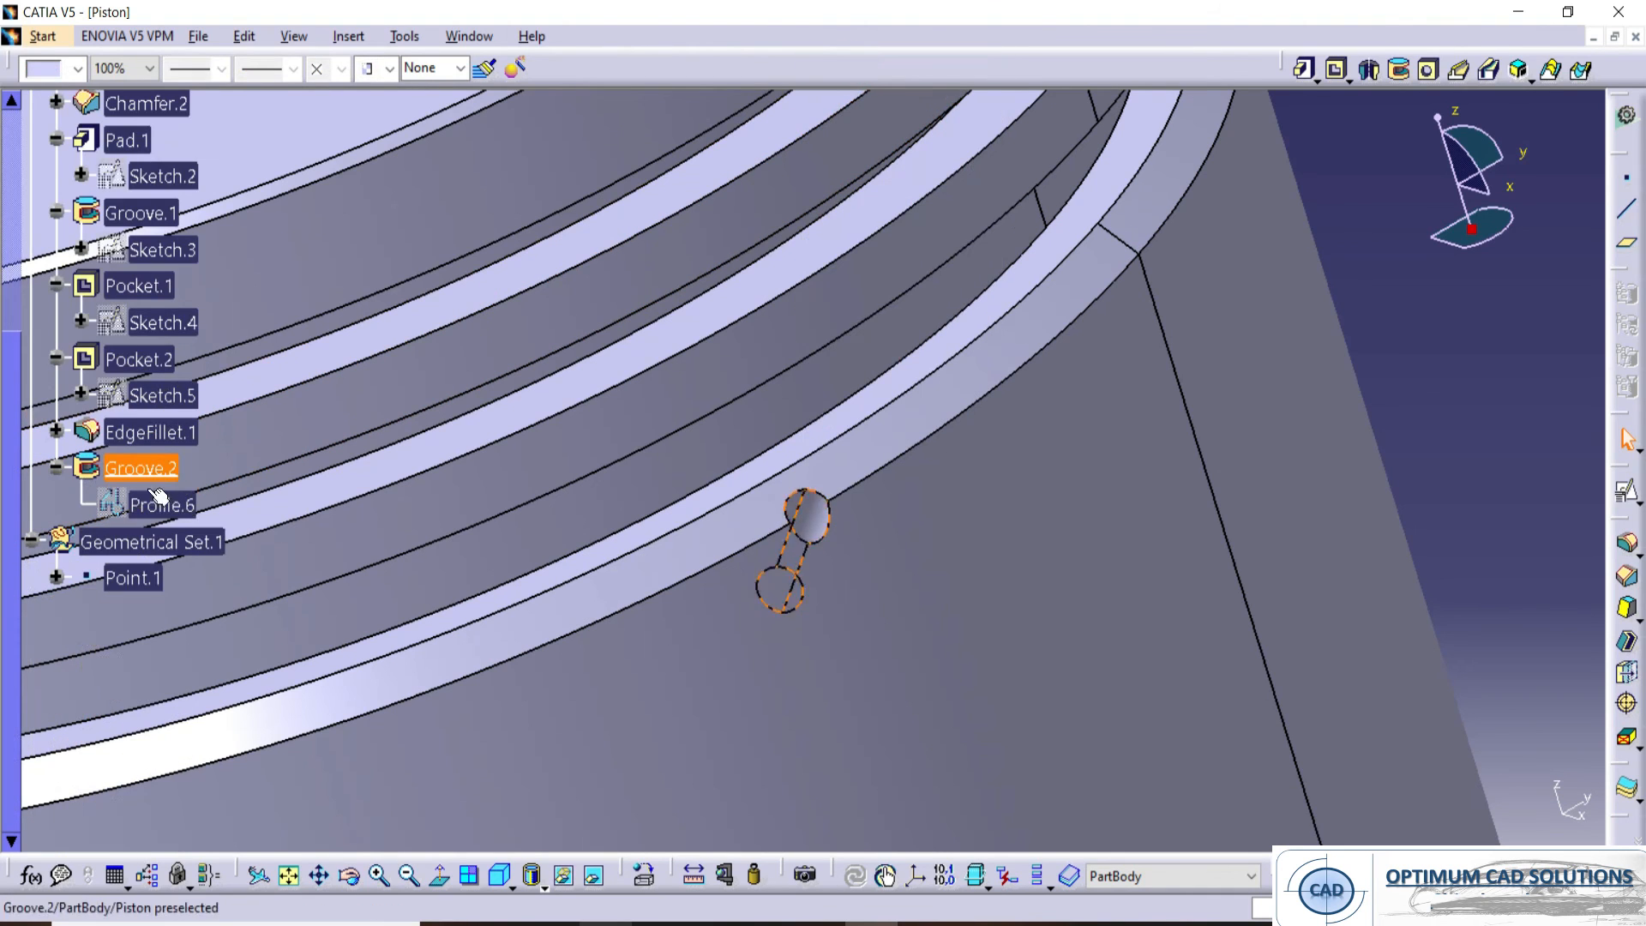
{"action": "double_click", "coordinate": [153, 509]}
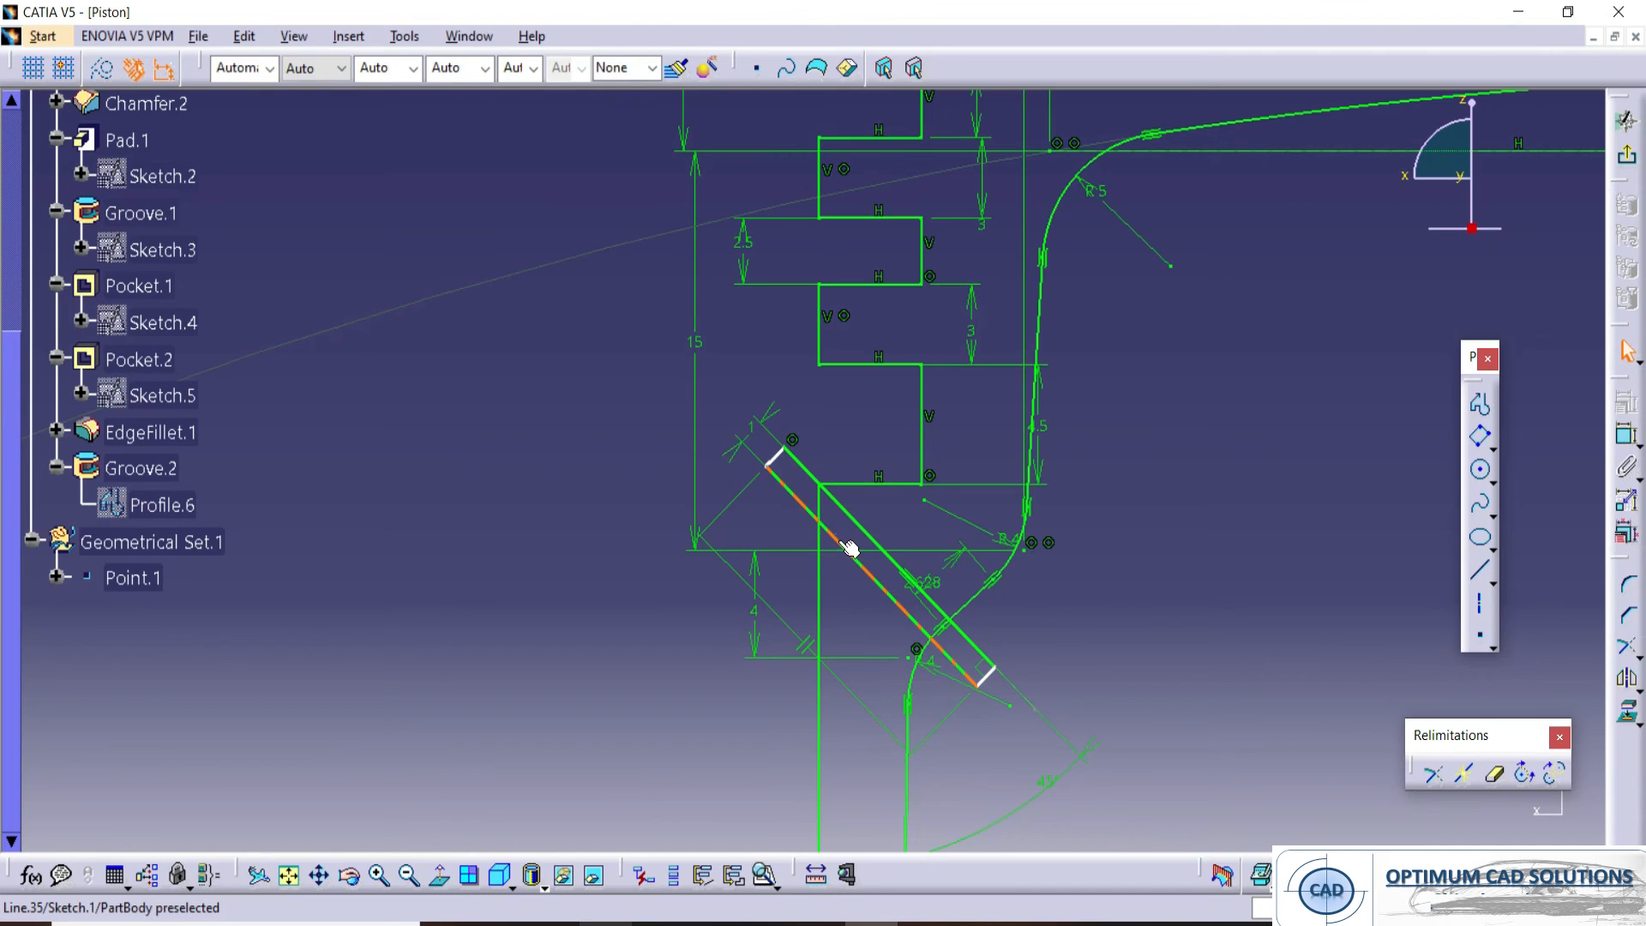
{"action": "left_click", "coordinate": [849, 549]}
{"action": "left_click_drag", "start_coordinate": [844, 537], "coordinate": [1080, 543]}
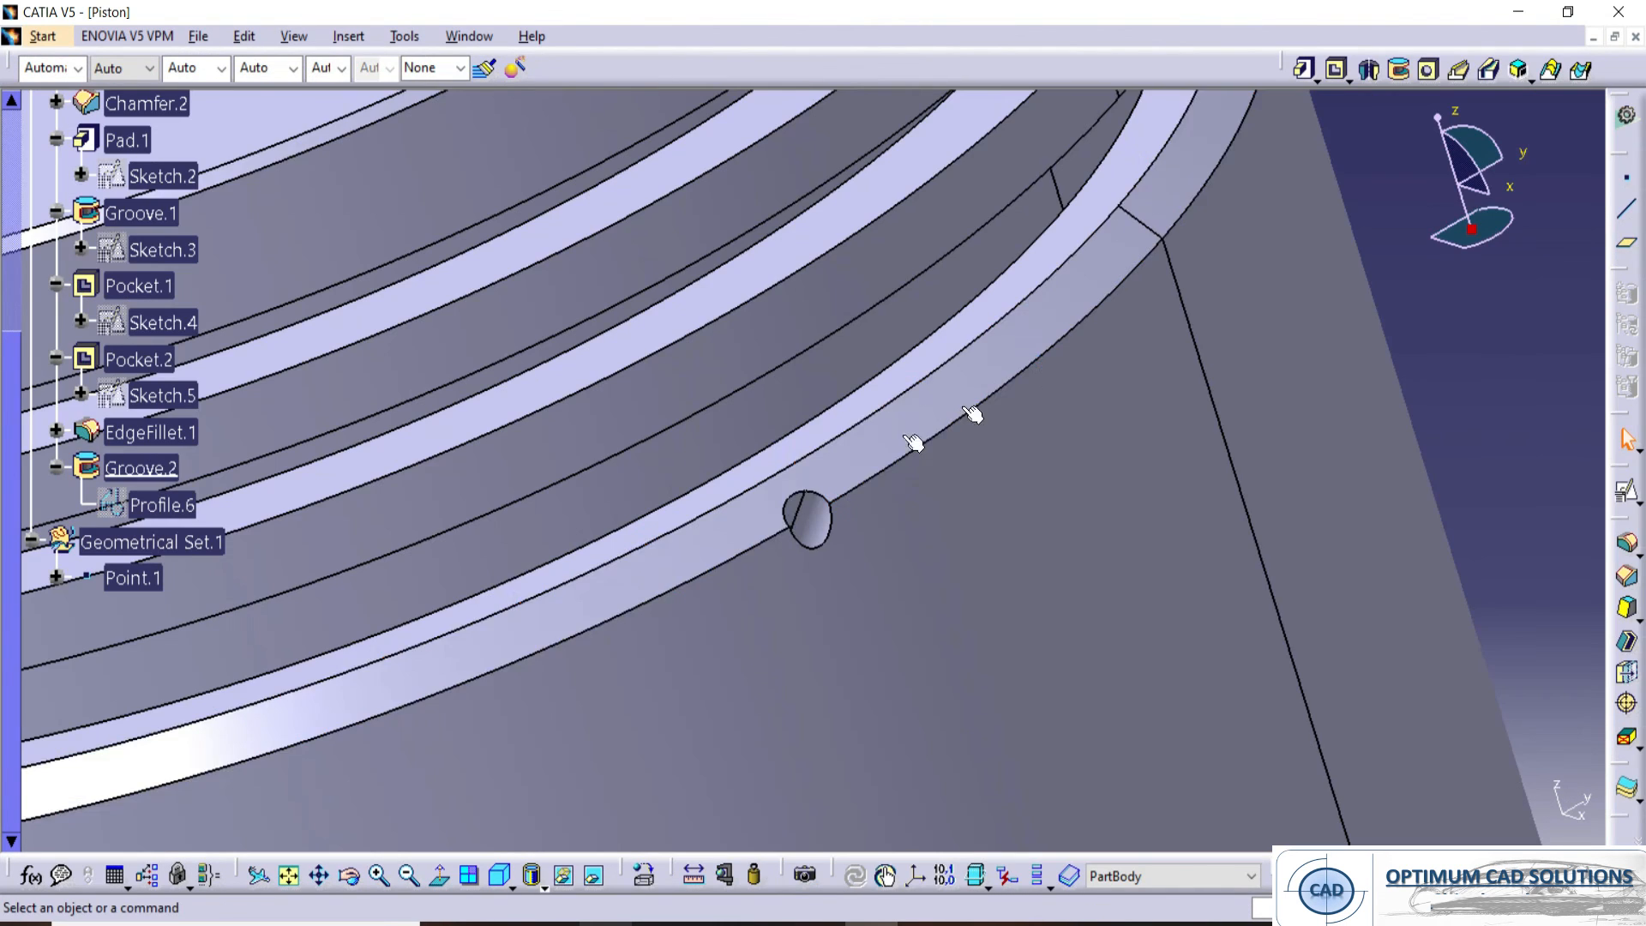
- Change the hole groove's rotation axis to the rectangle's upper long edge on the 45° line
{"action": "middle_click_drag", "start_coordinate": [915, 448], "coordinate": [840, 499]}
{"action": "middle_click_drag", "start_coordinate": [707, 491], "coordinate": [729, 506]}
{"action": "double_click", "coordinate": [816, 517]}
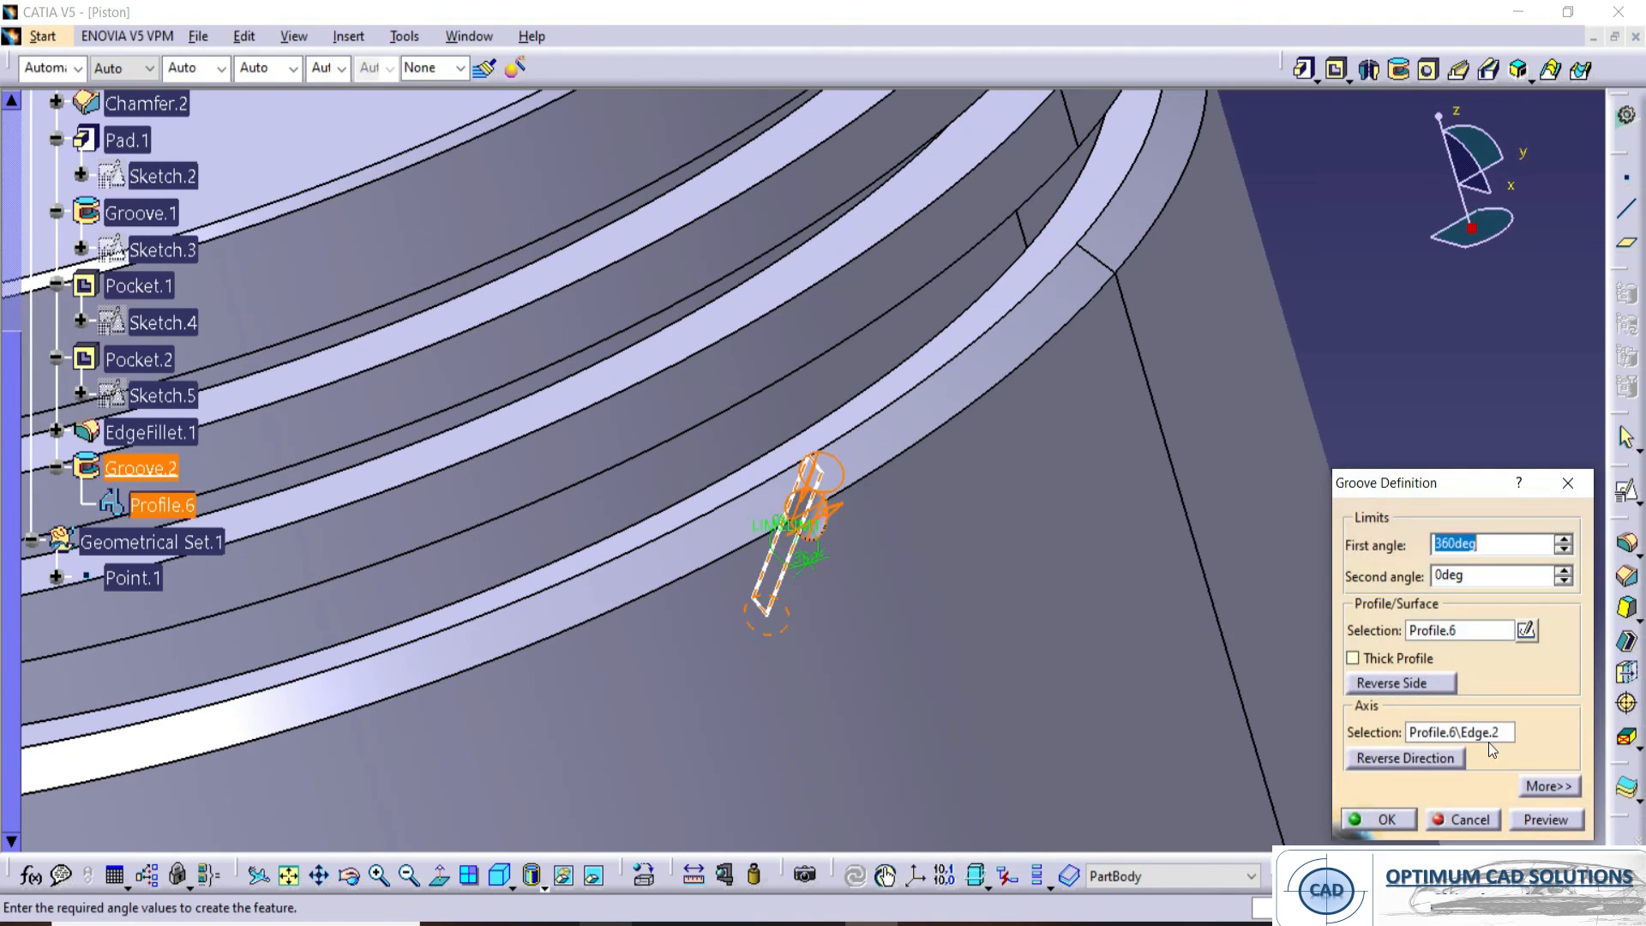
{"action": "left_click", "coordinate": [804, 489]}
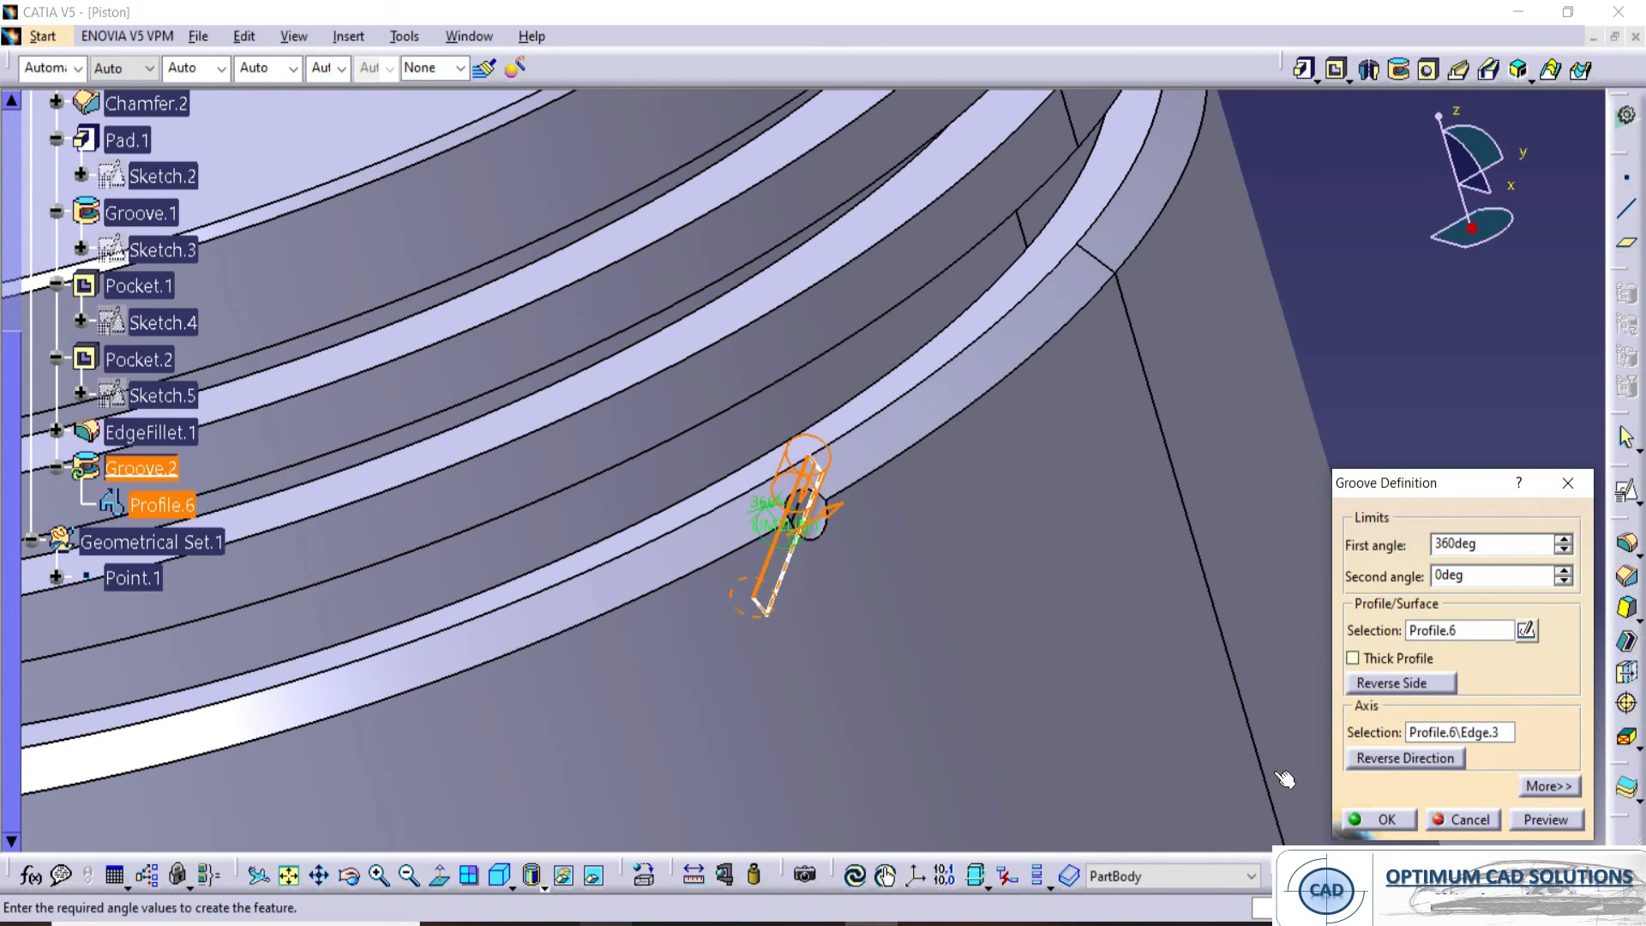
{"action": "left_click", "coordinate": [1356, 816]}
{"action": "middle_click_drag", "start_coordinate": [789, 489], "coordinate": [936, 434]}
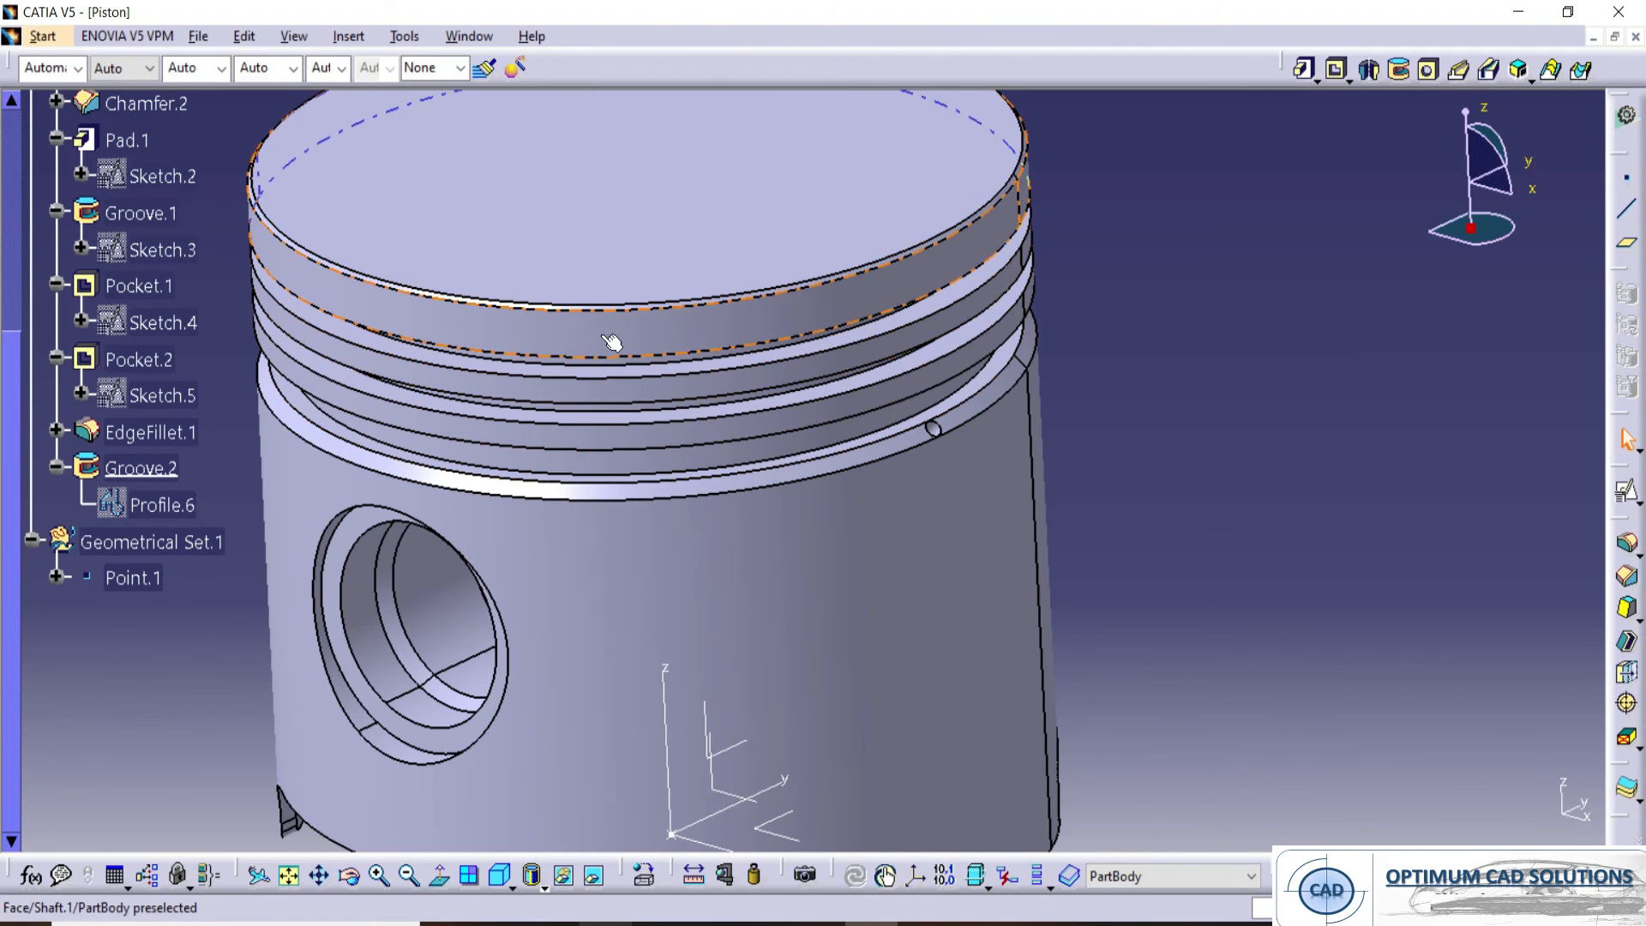
{"action": "middle_click_drag", "start_coordinate": [630, 495], "coordinate": [810, 497]}
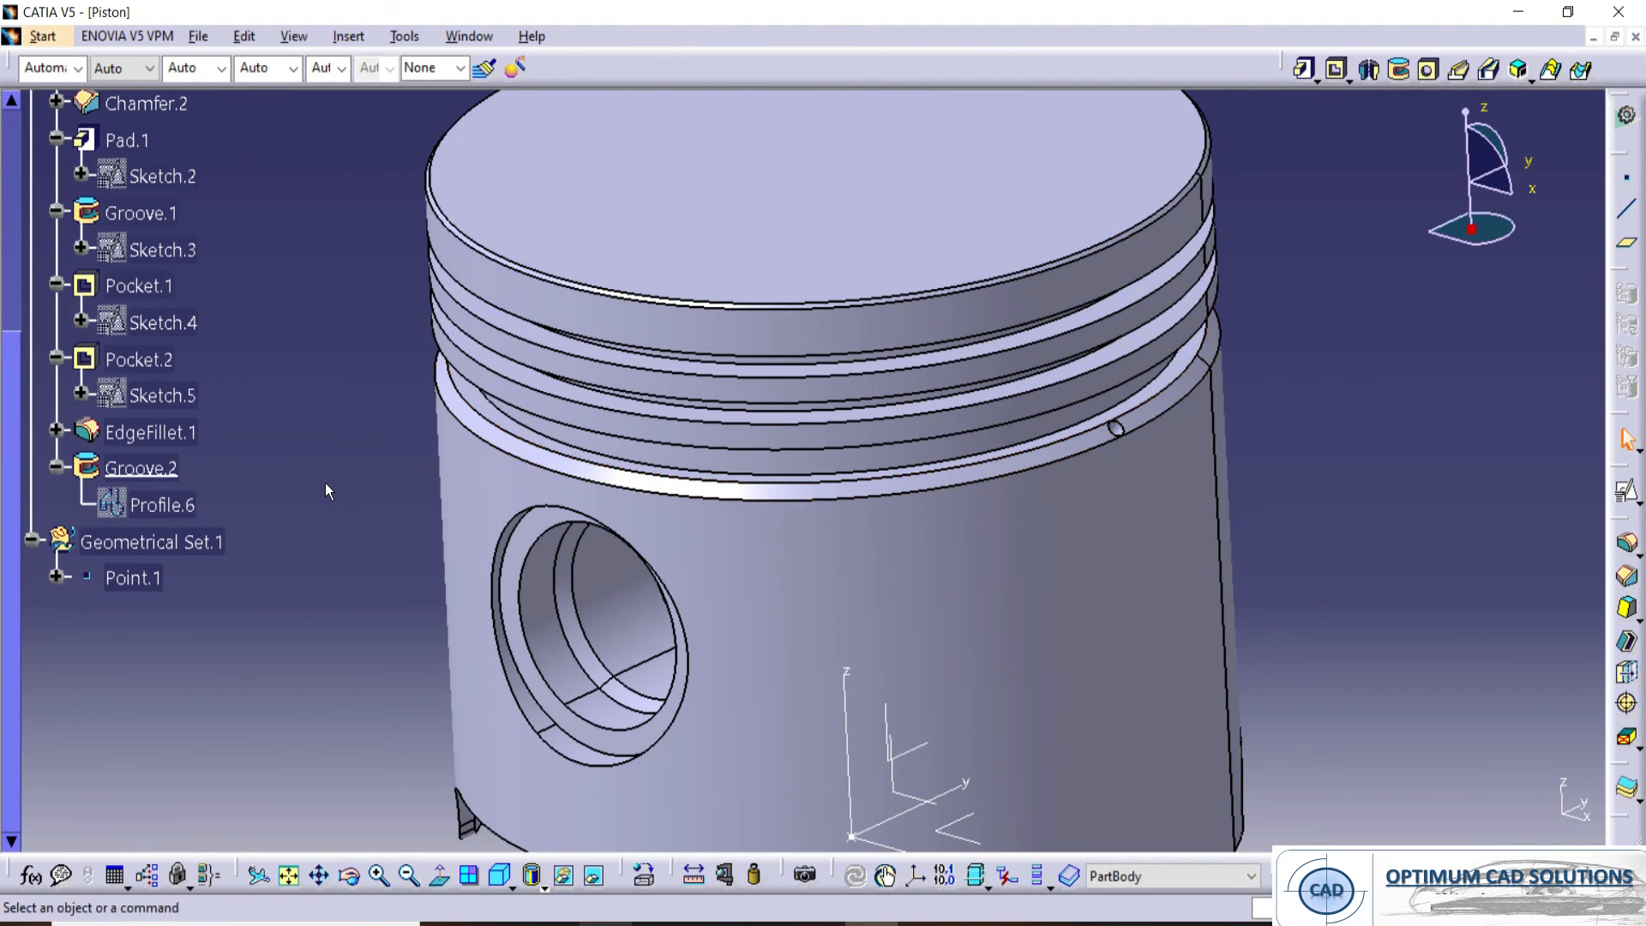
- Pattern the 45° oil hole as a complete crown of 10 instances around the piston axis, using the crown as reference
{"action": "left_click", "coordinate": [159, 471]}
{"action": "left_click_drag", "start_coordinate": [1619, 518], "coordinate": [1519, 479]}
{"action": "left_click", "coordinate": [1633, 675]}
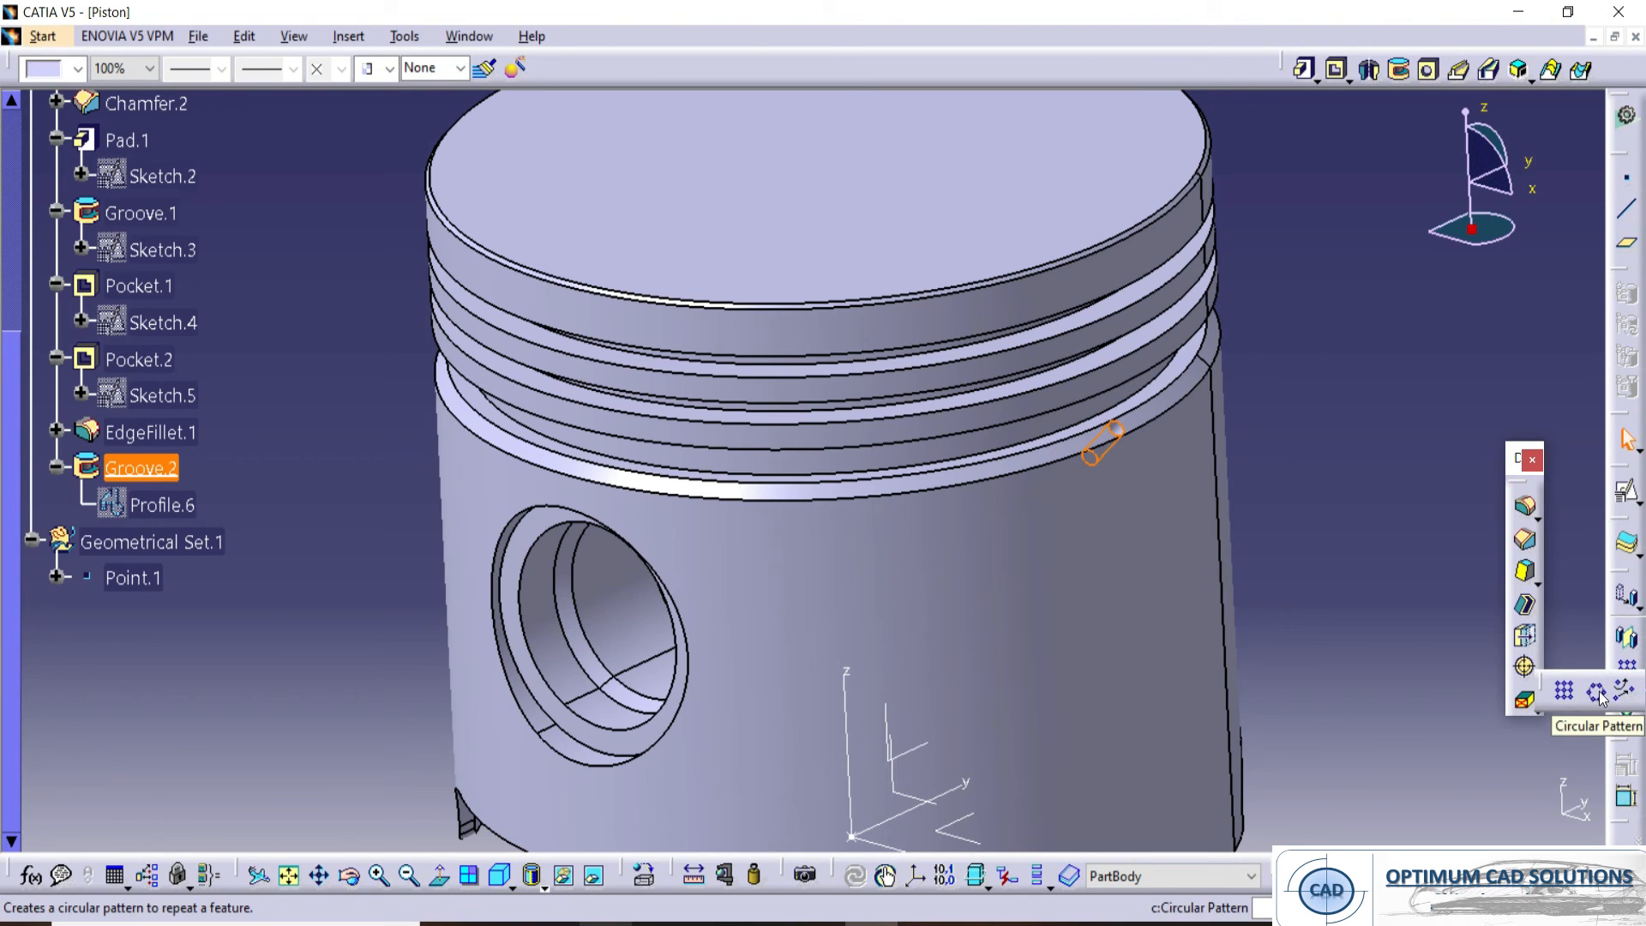
{"action": "left_click", "coordinate": [1593, 690]}
{"action": "left_click", "coordinate": [1406, 498]}
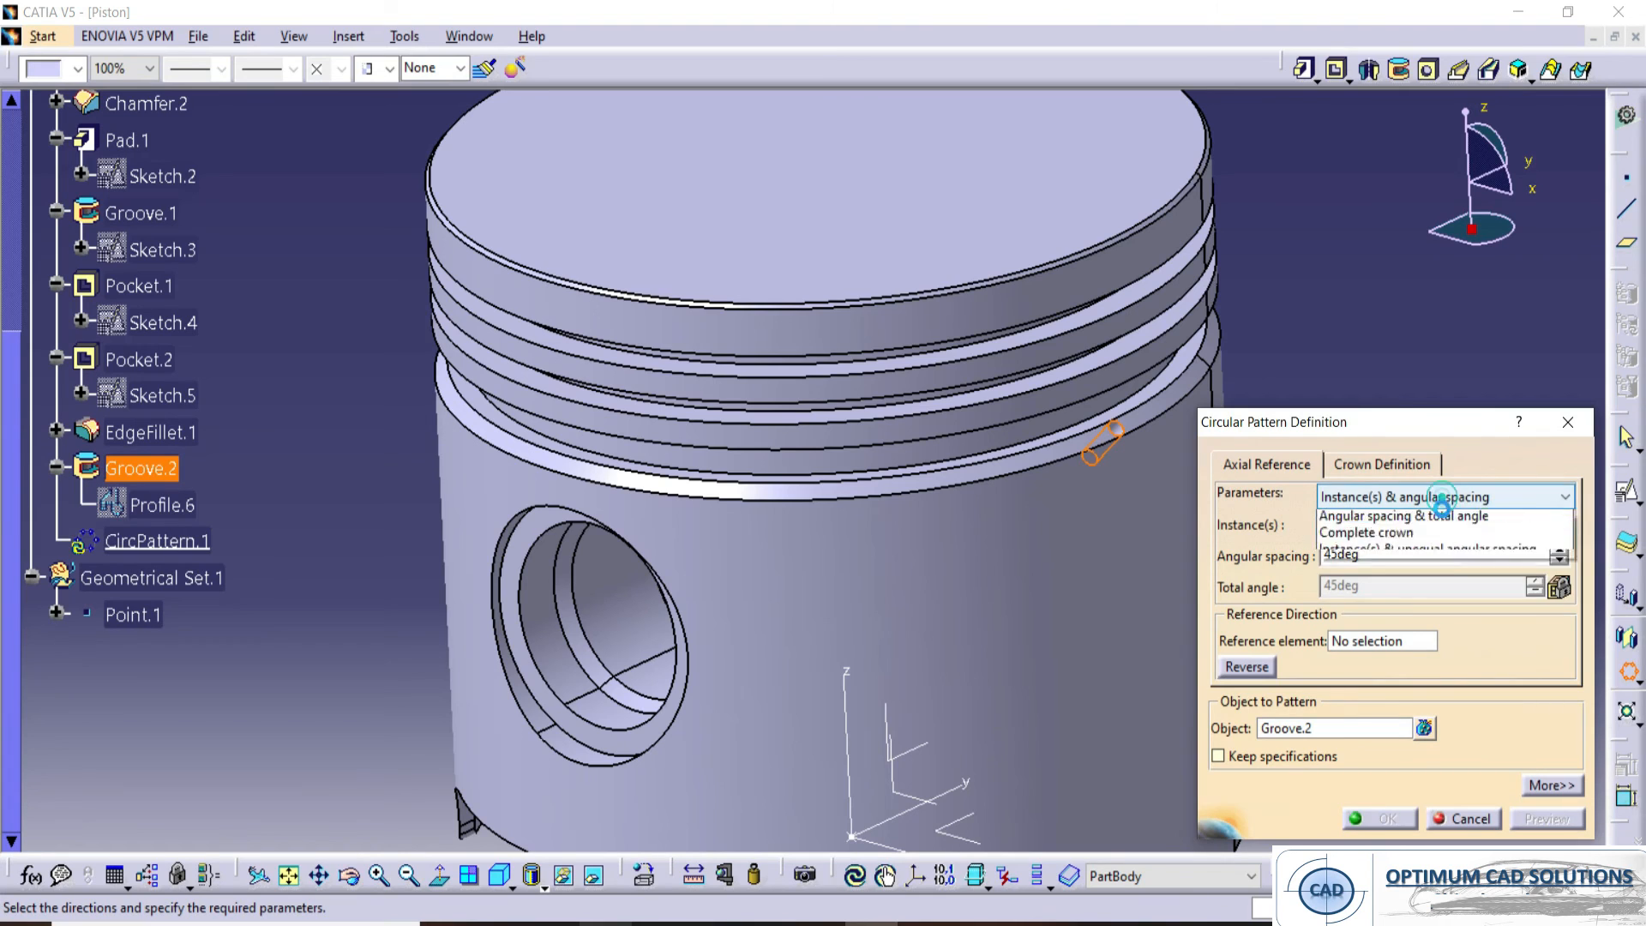
{"action": "left_click", "coordinate": [1405, 569]}
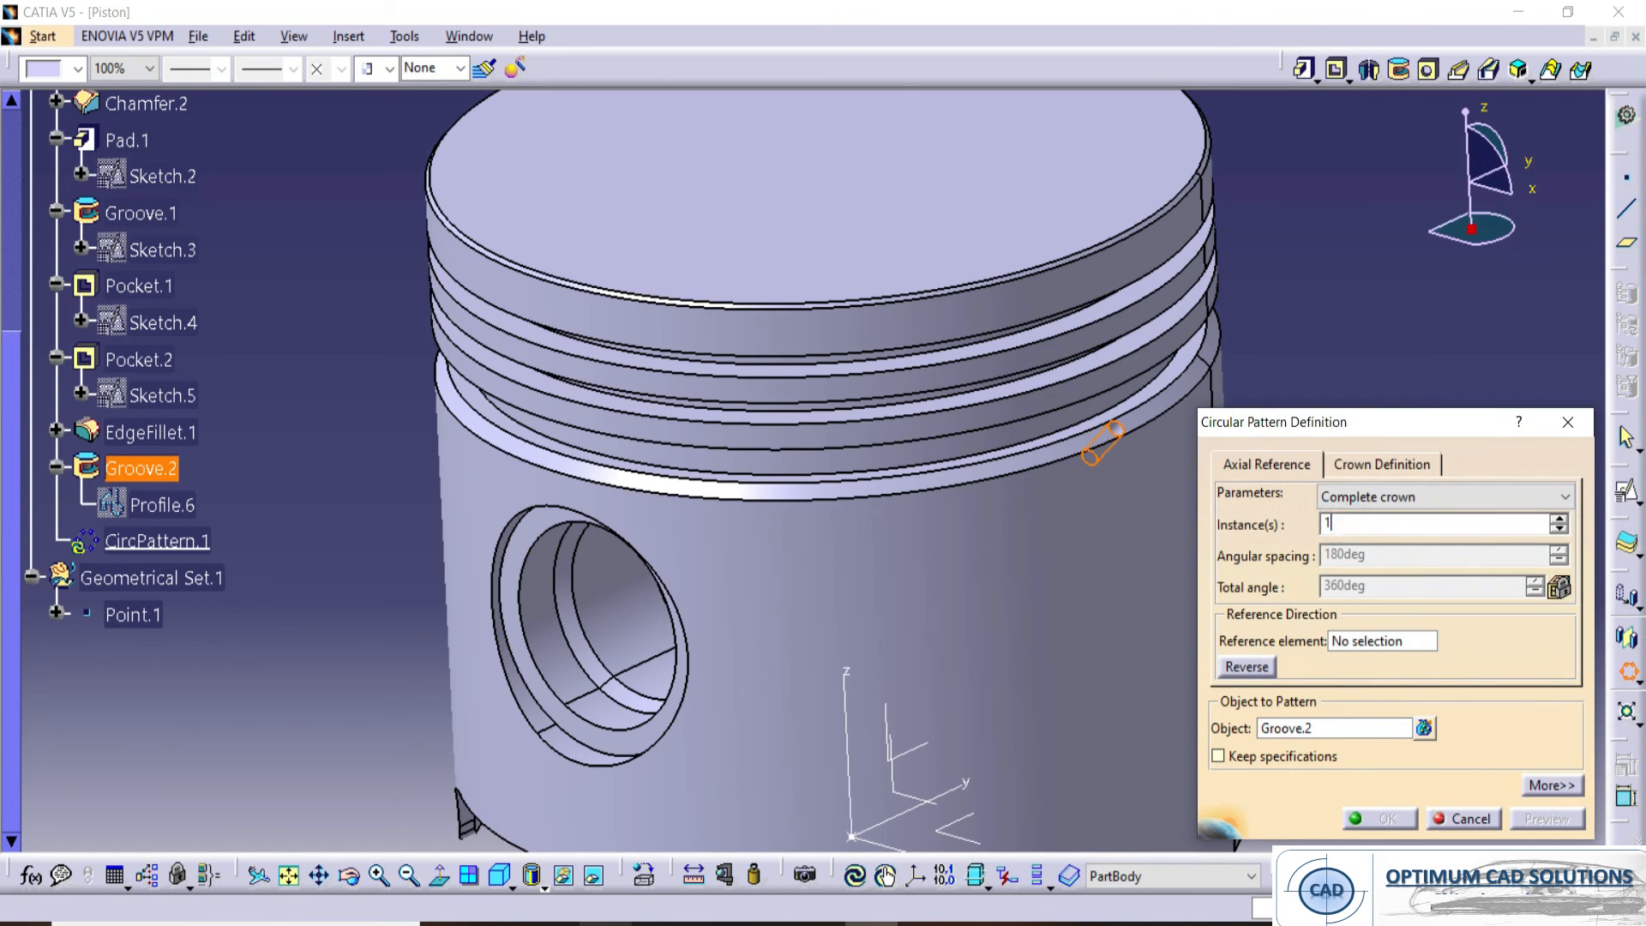
{"action": "key", "text": "Return"}
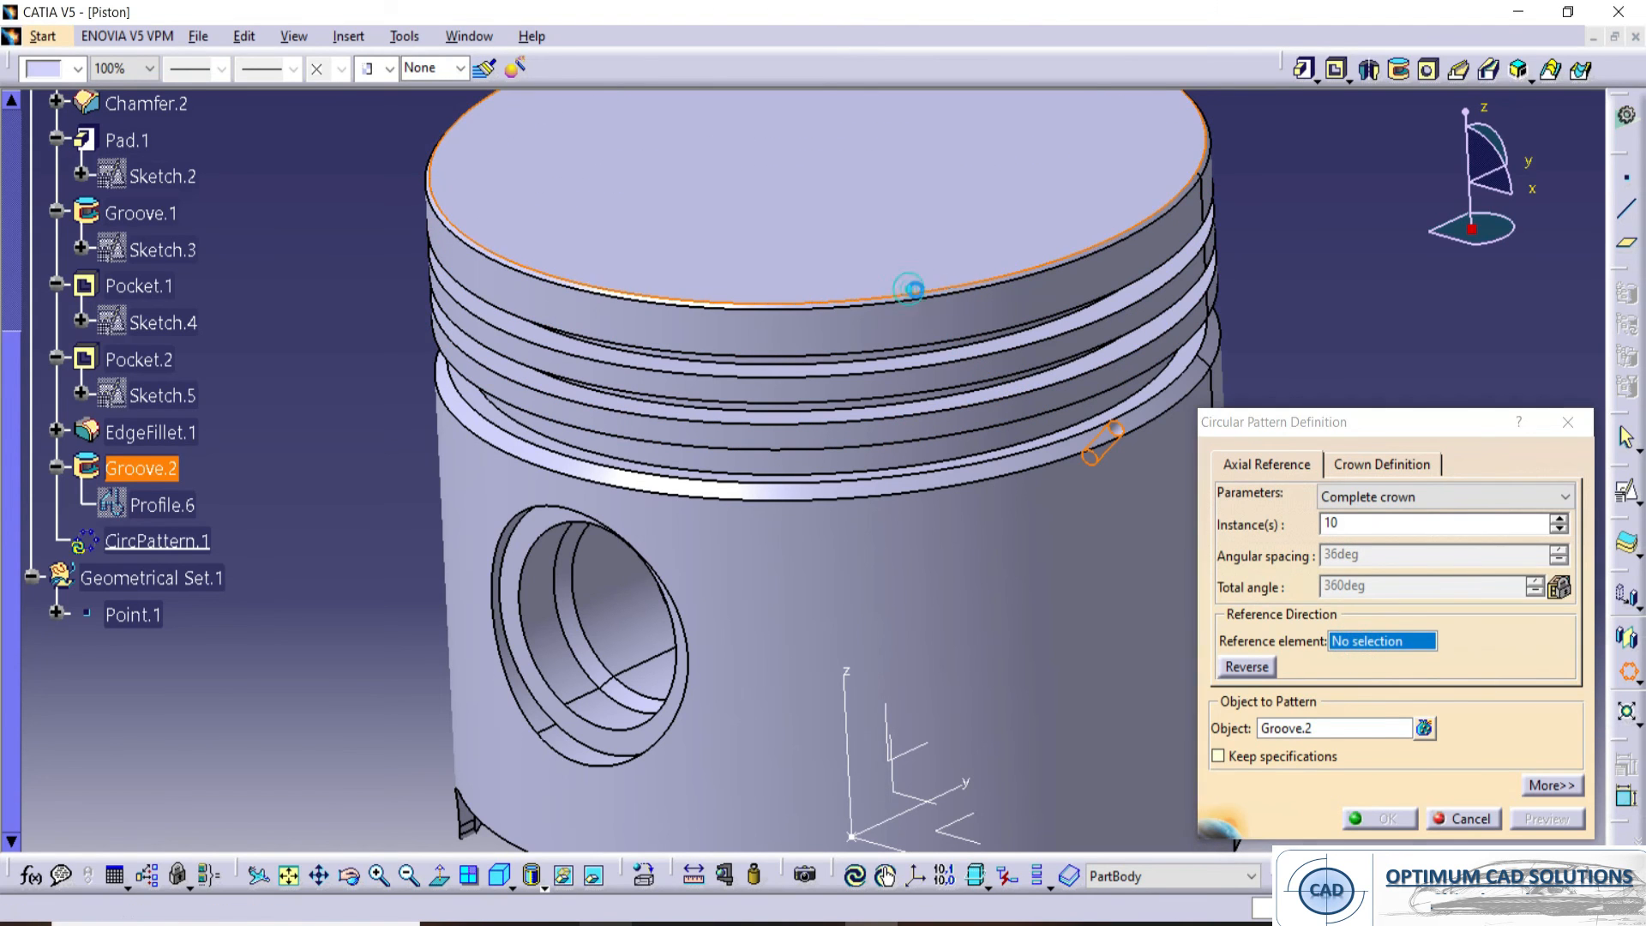
{"action": "left_click", "coordinate": [915, 288]}
- Hide the axis system and the reference point at the origin
{"action": "middle_click_drag", "start_coordinate": [909, 369], "coordinate": [1029, 565]}
{"action": "scroll", "coordinate": [857, 583], "scroll_direction": "up", "scroll_amount": 1}
{"action": "middle_click_drag", "start_coordinate": [720, 600], "coordinate": [943, 515]}
{"action": "scroll", "coordinate": [206, 404], "scroll_direction": "up", "scroll_amount": 5}
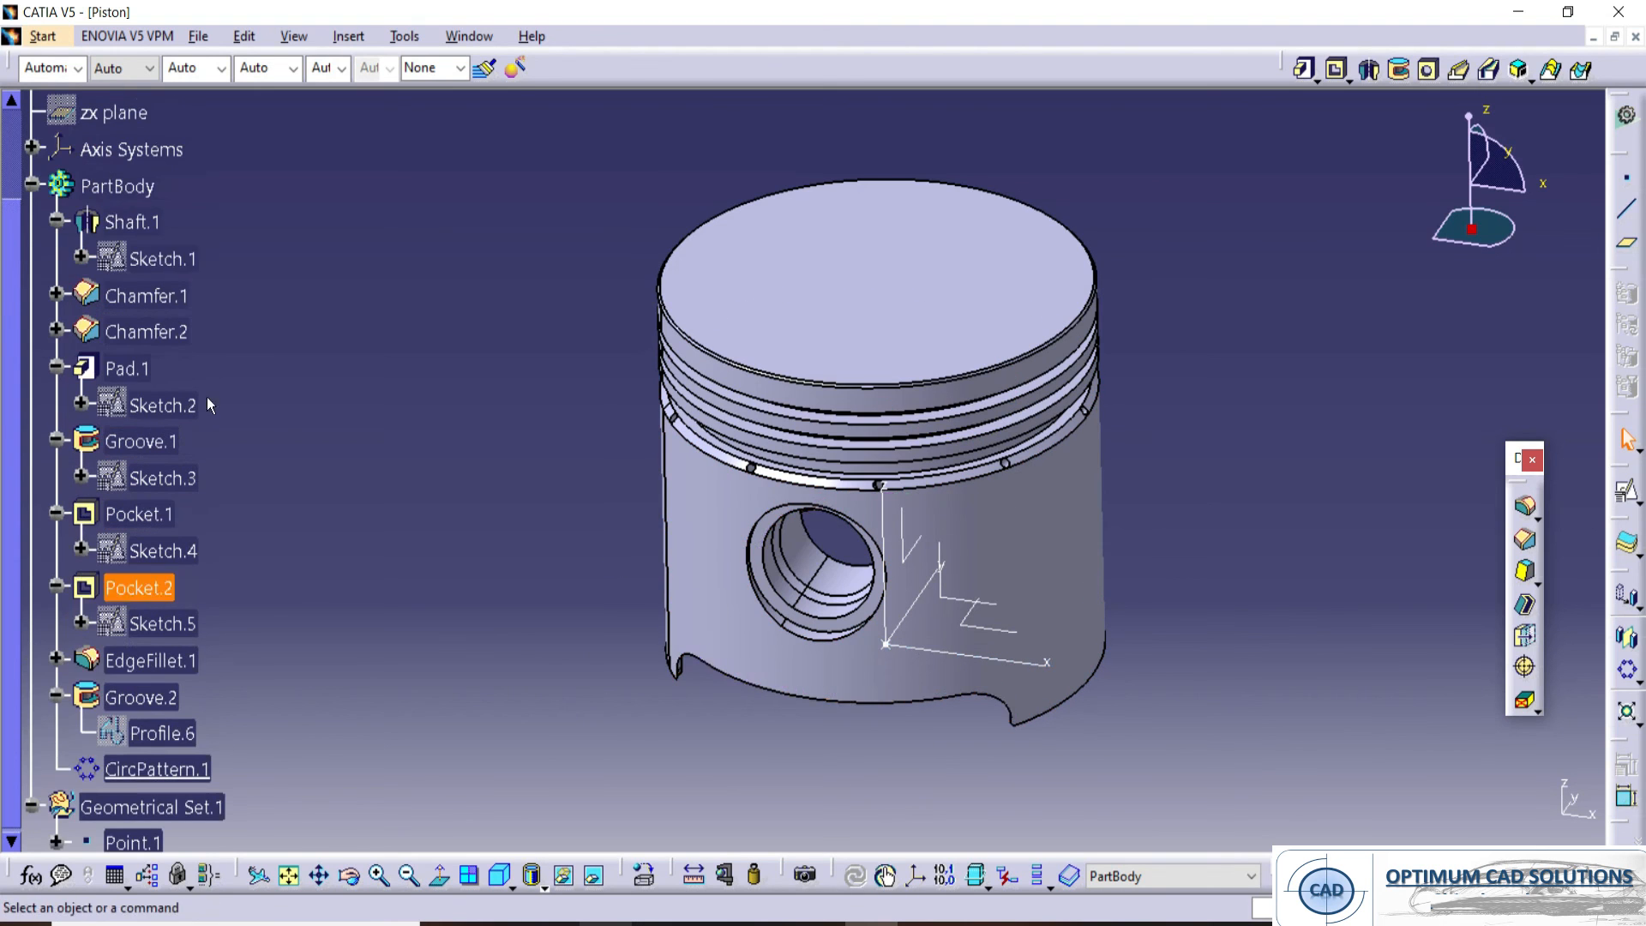
{"action": "right_click", "coordinate": [132, 264]}
{"action": "left_click", "coordinate": [203, 337]}
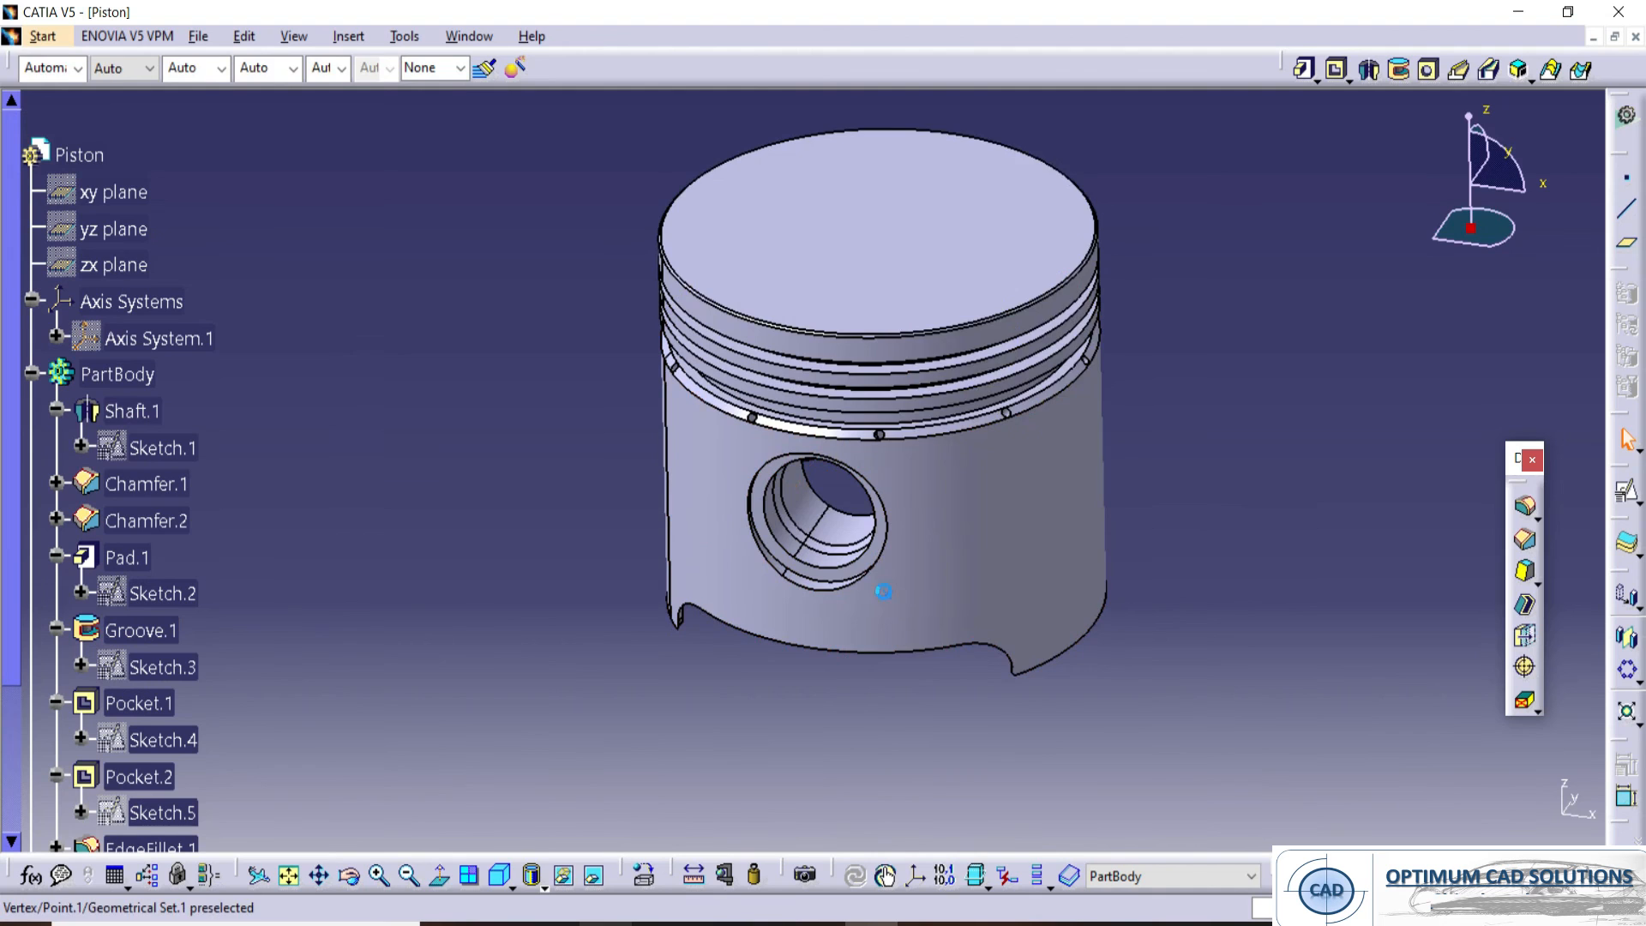
- Switch to the PDF drawing and examine its section and isometric views for the remaining fillets inside the piston
{"action": "middle_click_drag", "start_coordinate": [1197, 492], "coordinate": [725, 504]}
{"action": "key", "text": "alt+Tab"}
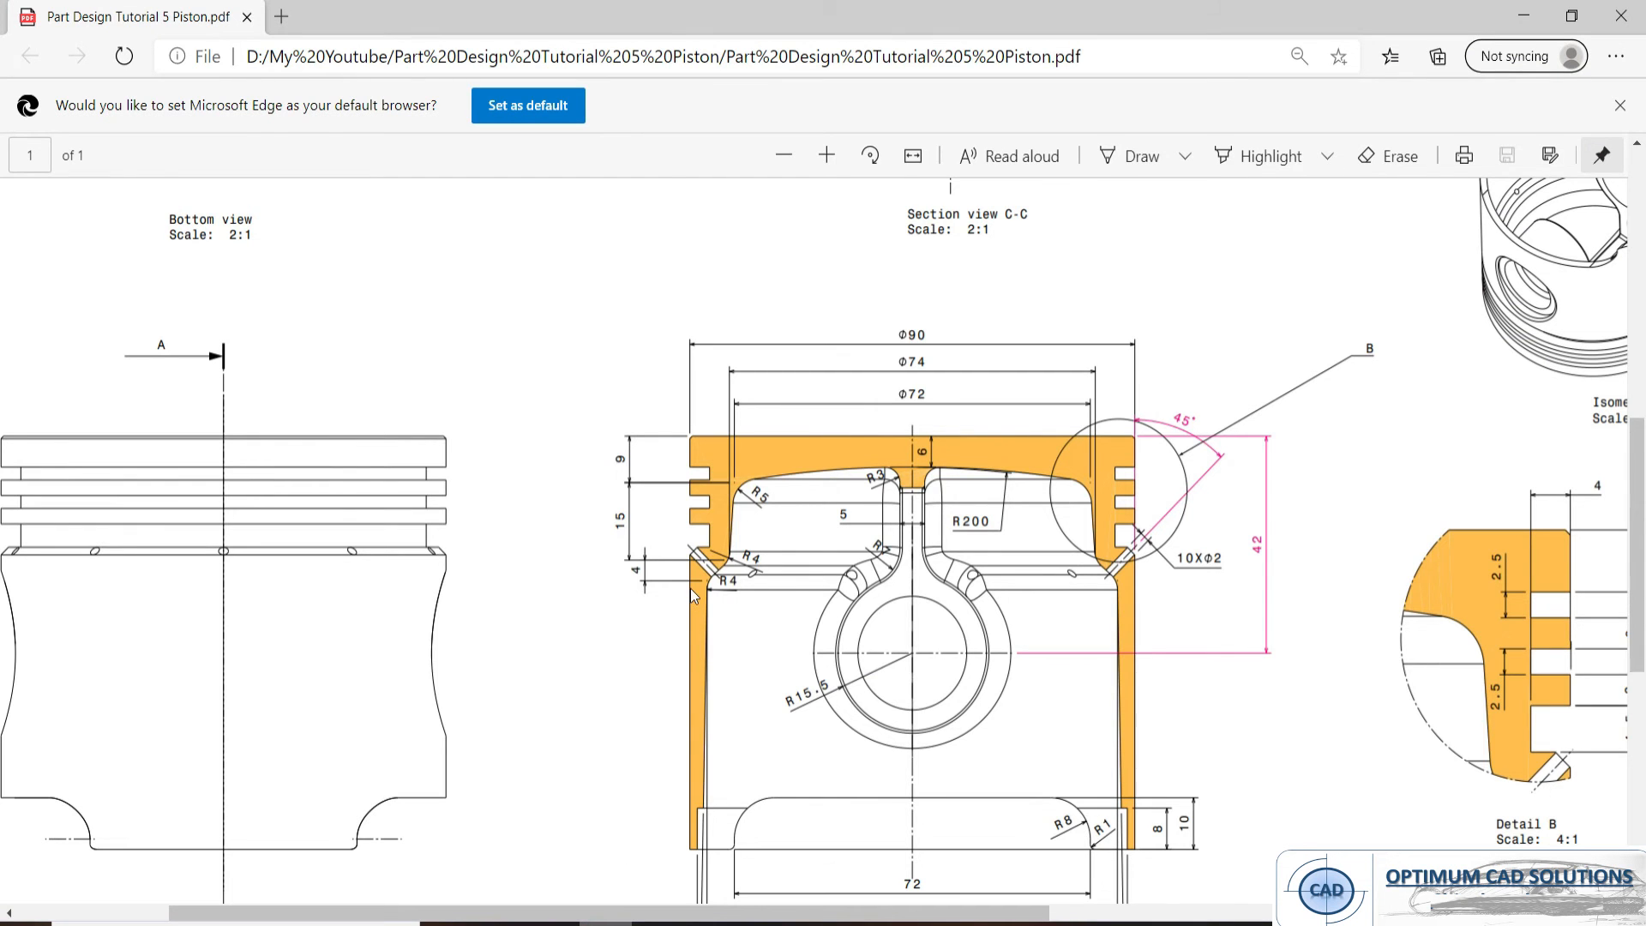
{"action": "scroll", "coordinate": [691, 588], "scroll_direction": "down", "scroll_amount": 3, "text": "ctrl"}
{"action": "scroll", "coordinate": [658, 431], "scroll_direction": "up", "scroll_amount": 2}
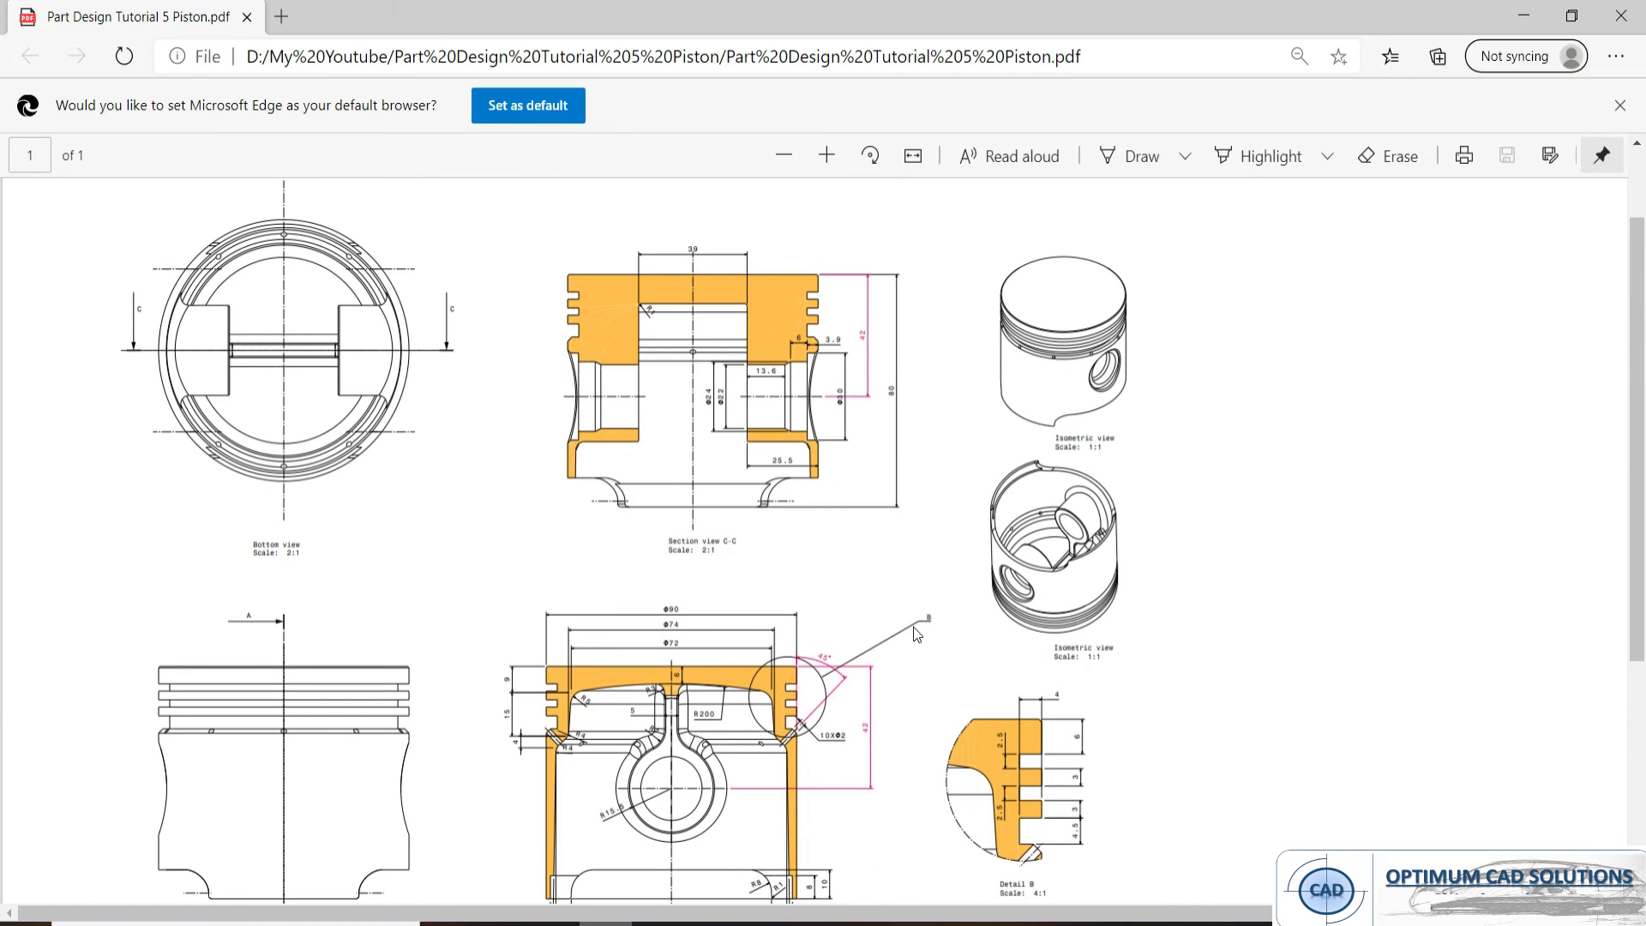
{"action": "key", "text": "alt+Tab"}
- Fillet the edges where the central rib and pin bosses meet the piston's interior with 2 mm, after trying 3 mm
{"action": "middle_click_drag", "start_coordinate": [857, 602], "coordinate": [851, 543]}
{"action": "middle_click_drag", "start_coordinate": [773, 443], "coordinate": [940, 208]}
{"action": "left_click", "coordinate": [818, 444]}
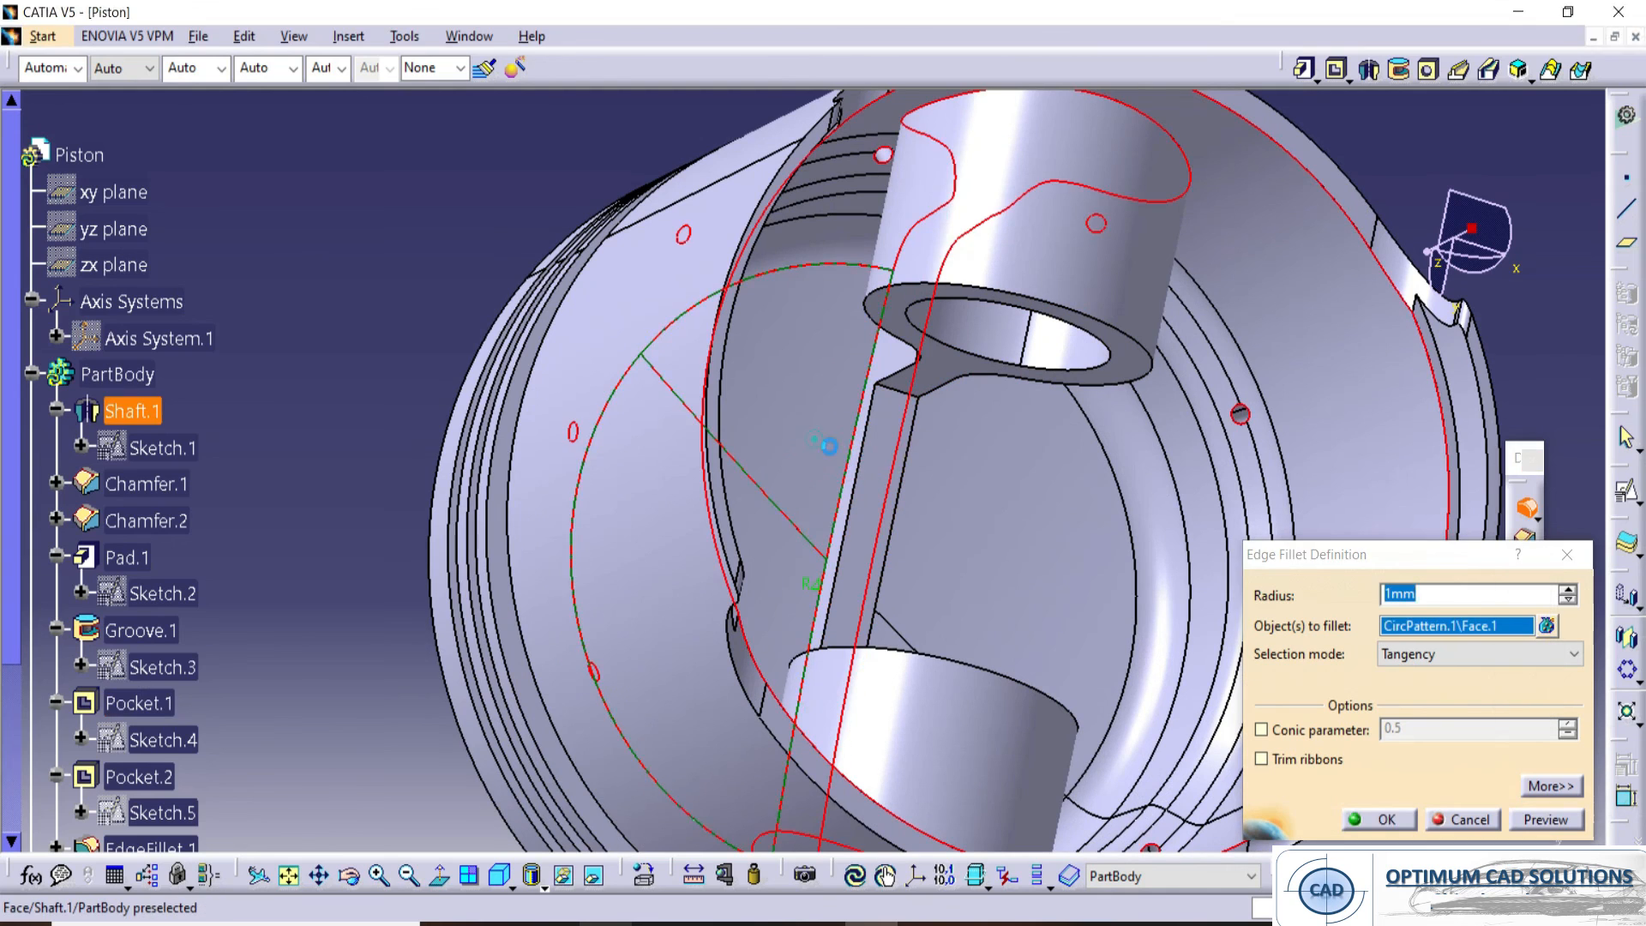
{"action": "left_click", "coordinate": [848, 449]}
{"action": "middle_click_drag", "start_coordinate": [947, 551], "coordinate": [764, 567]}
{"action": "left_click_drag", "start_coordinate": [1424, 602], "coordinate": [1266, 587]}
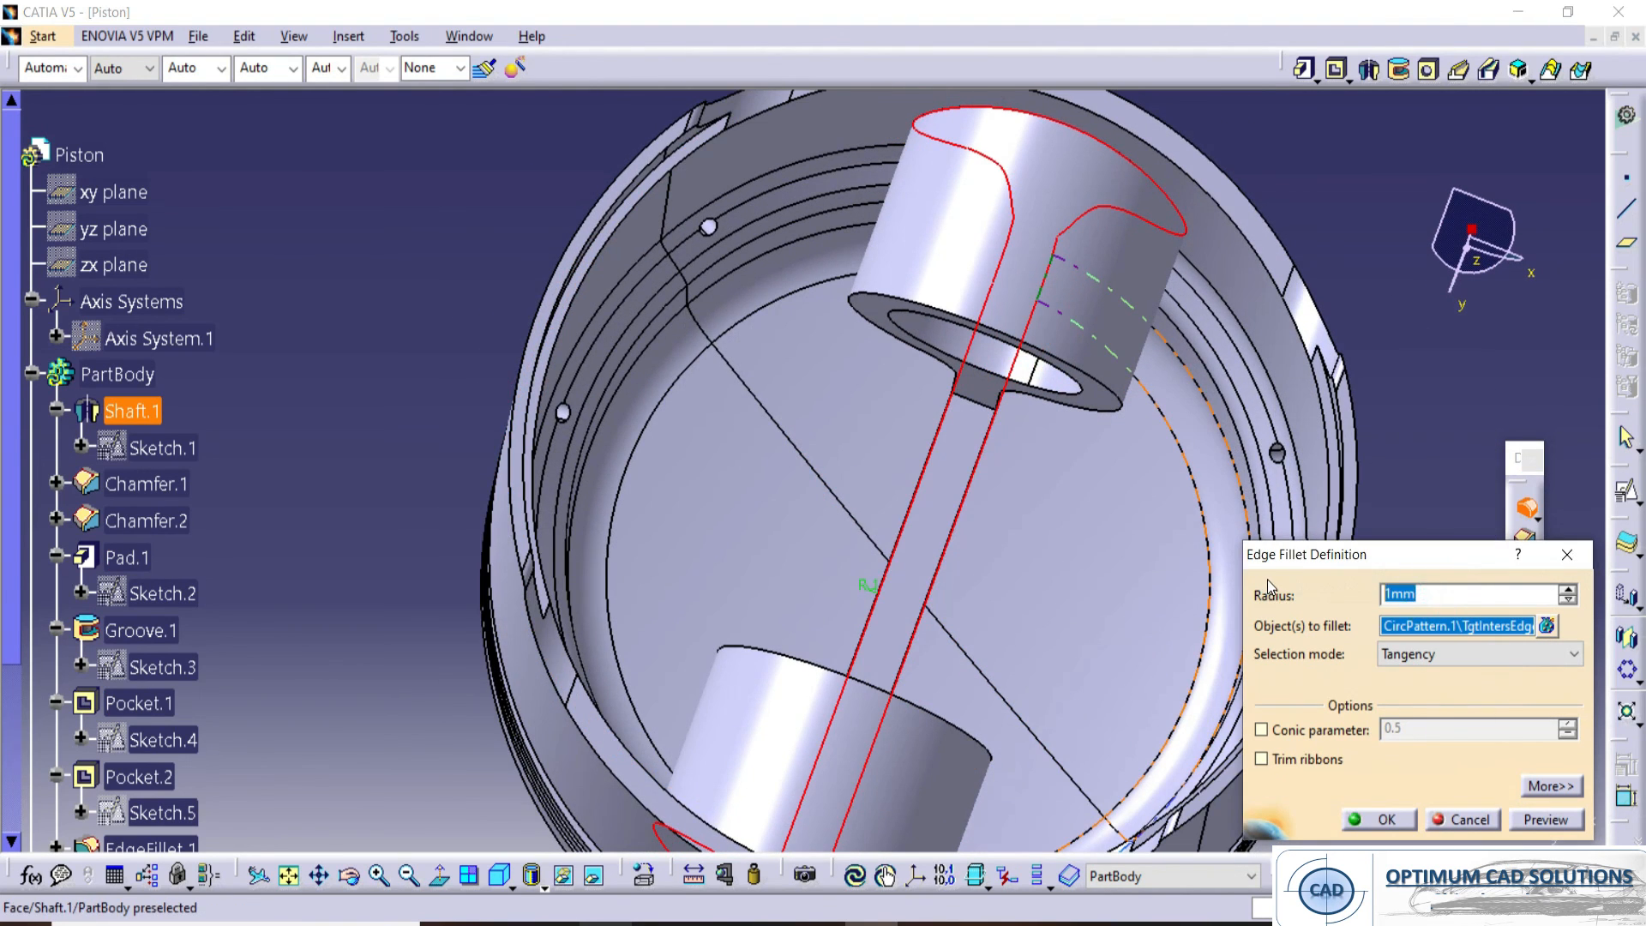
{"action": "key", "text": "alt+Tab"}
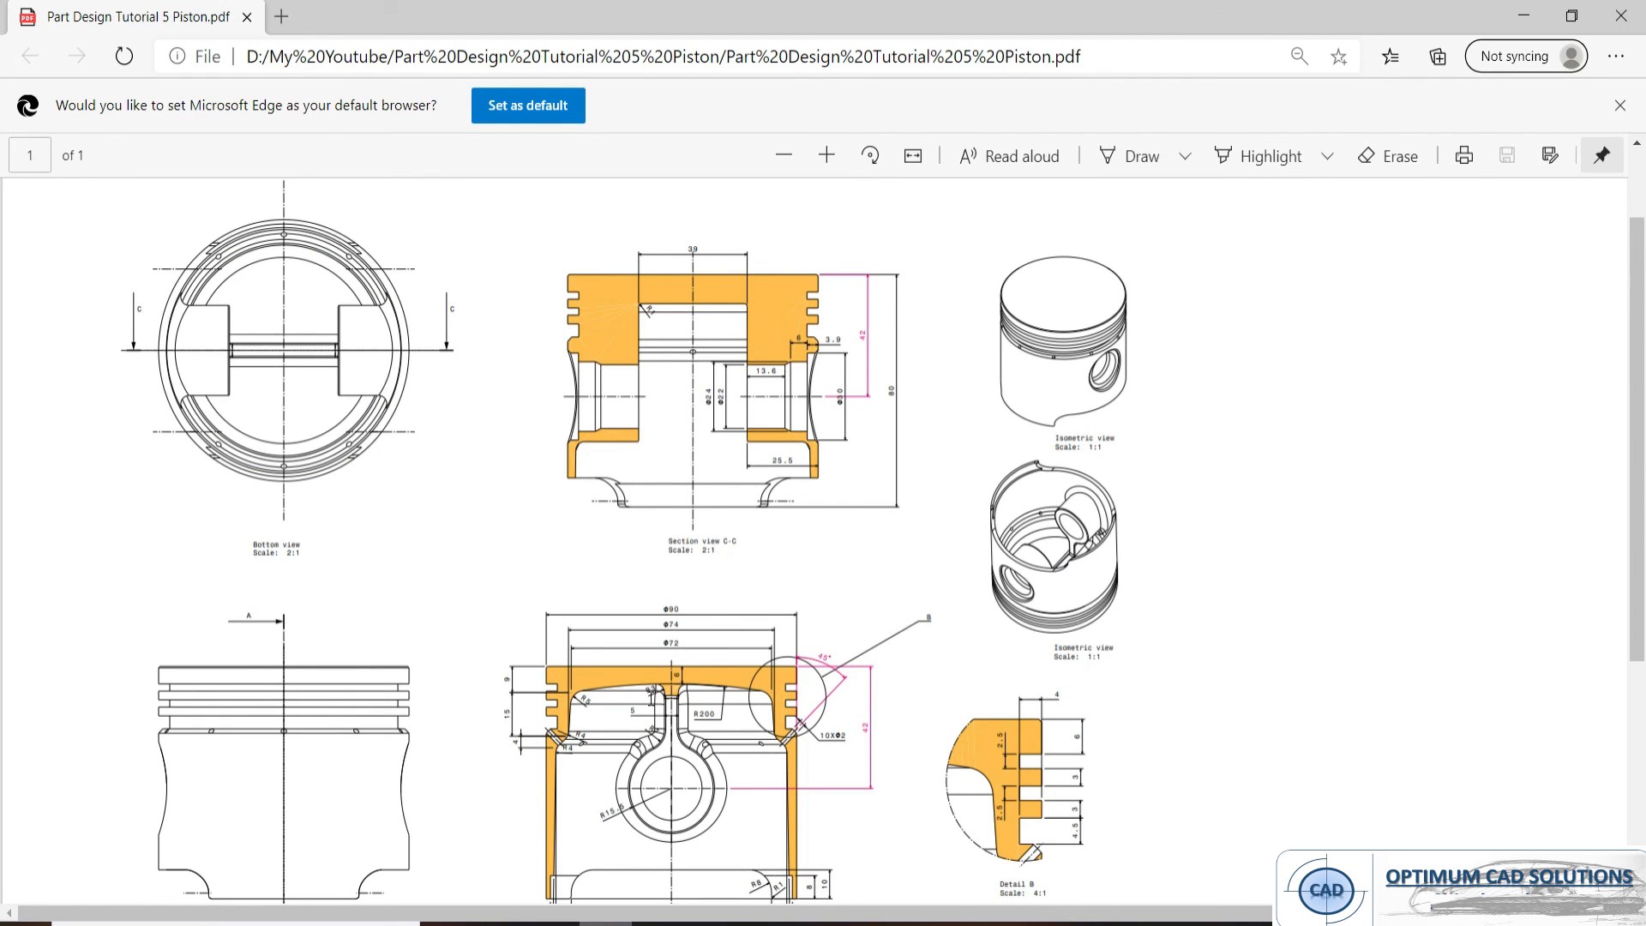
{"action": "key", "text": "alt+Tab"}
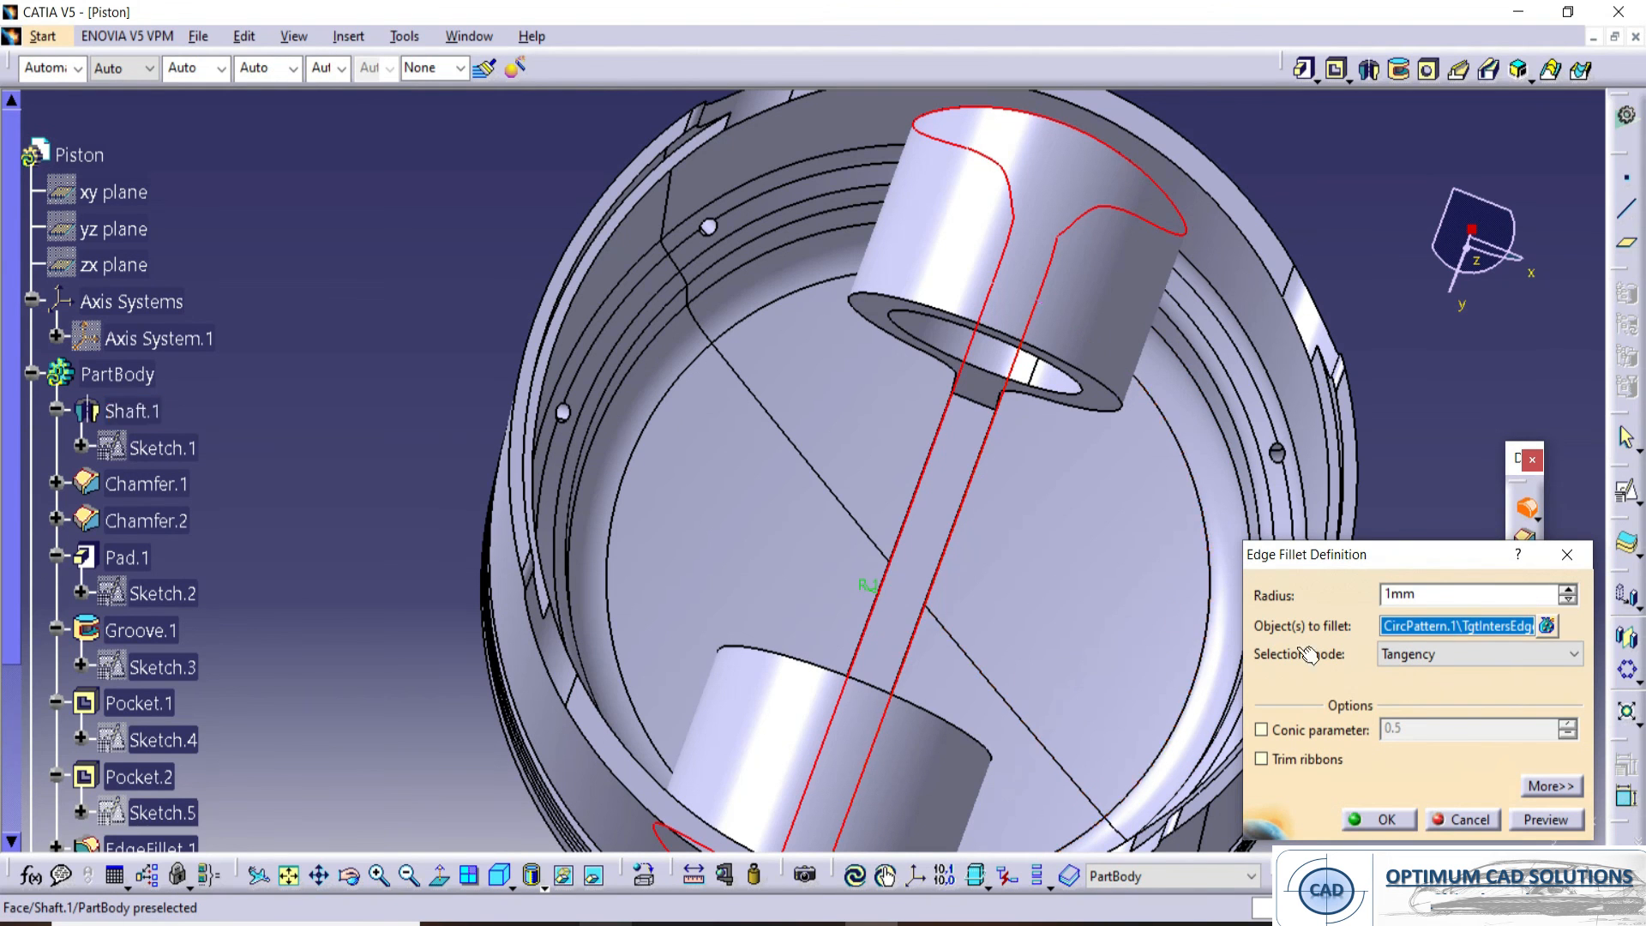
{"action": "double_click", "coordinate": [1412, 593]}
{"action": "type", "text": "3mm"}
{"action": "key", "text": "Return"}
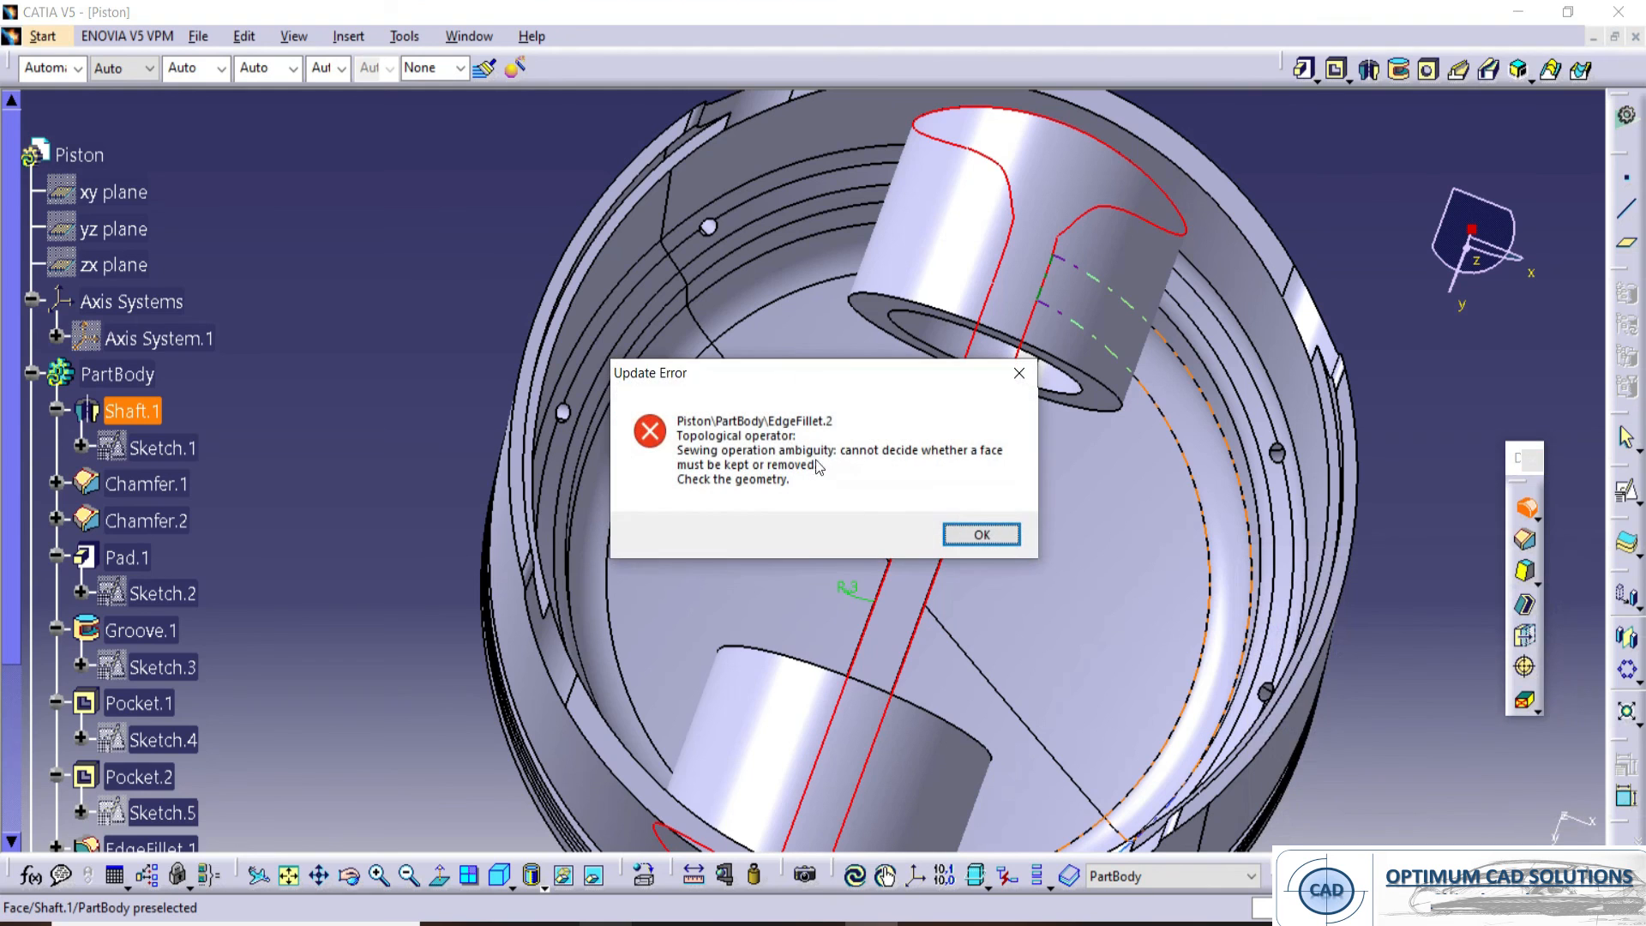
{"action": "left_click", "coordinate": [981, 535]}
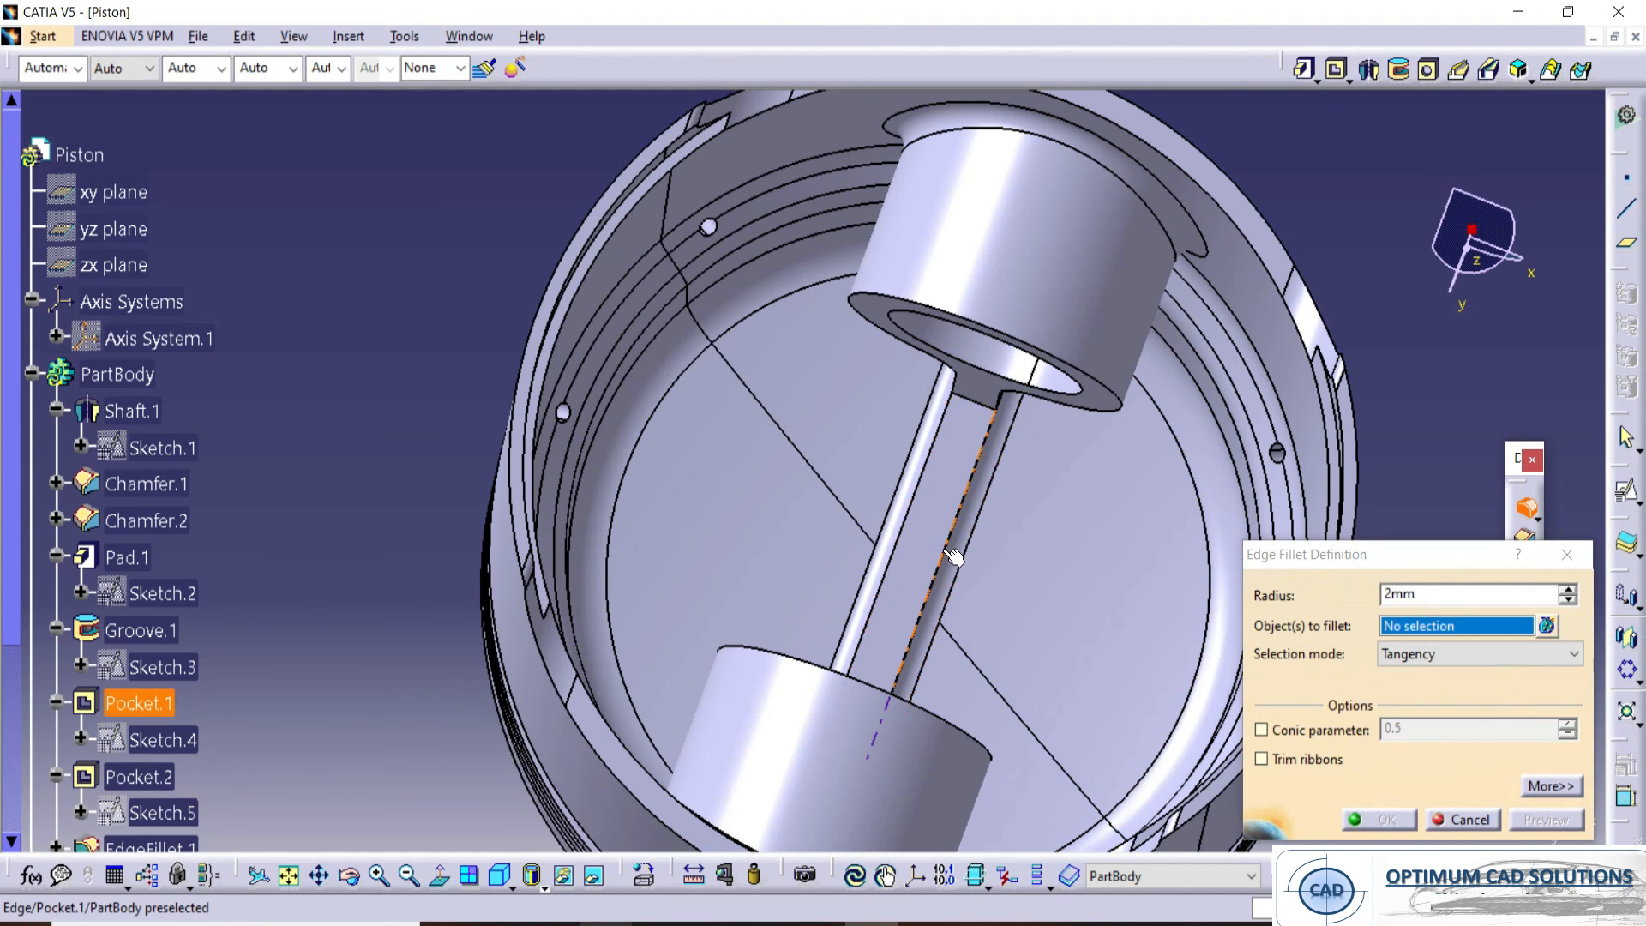
- Fillet the short corner edges where the rib's recessed face meets the two pin bosses with a 2 mm radius
{"action": "middle_click_drag", "start_coordinate": [954, 557], "coordinate": [1089, 480]}
{"action": "left_click", "coordinate": [1089, 480]}
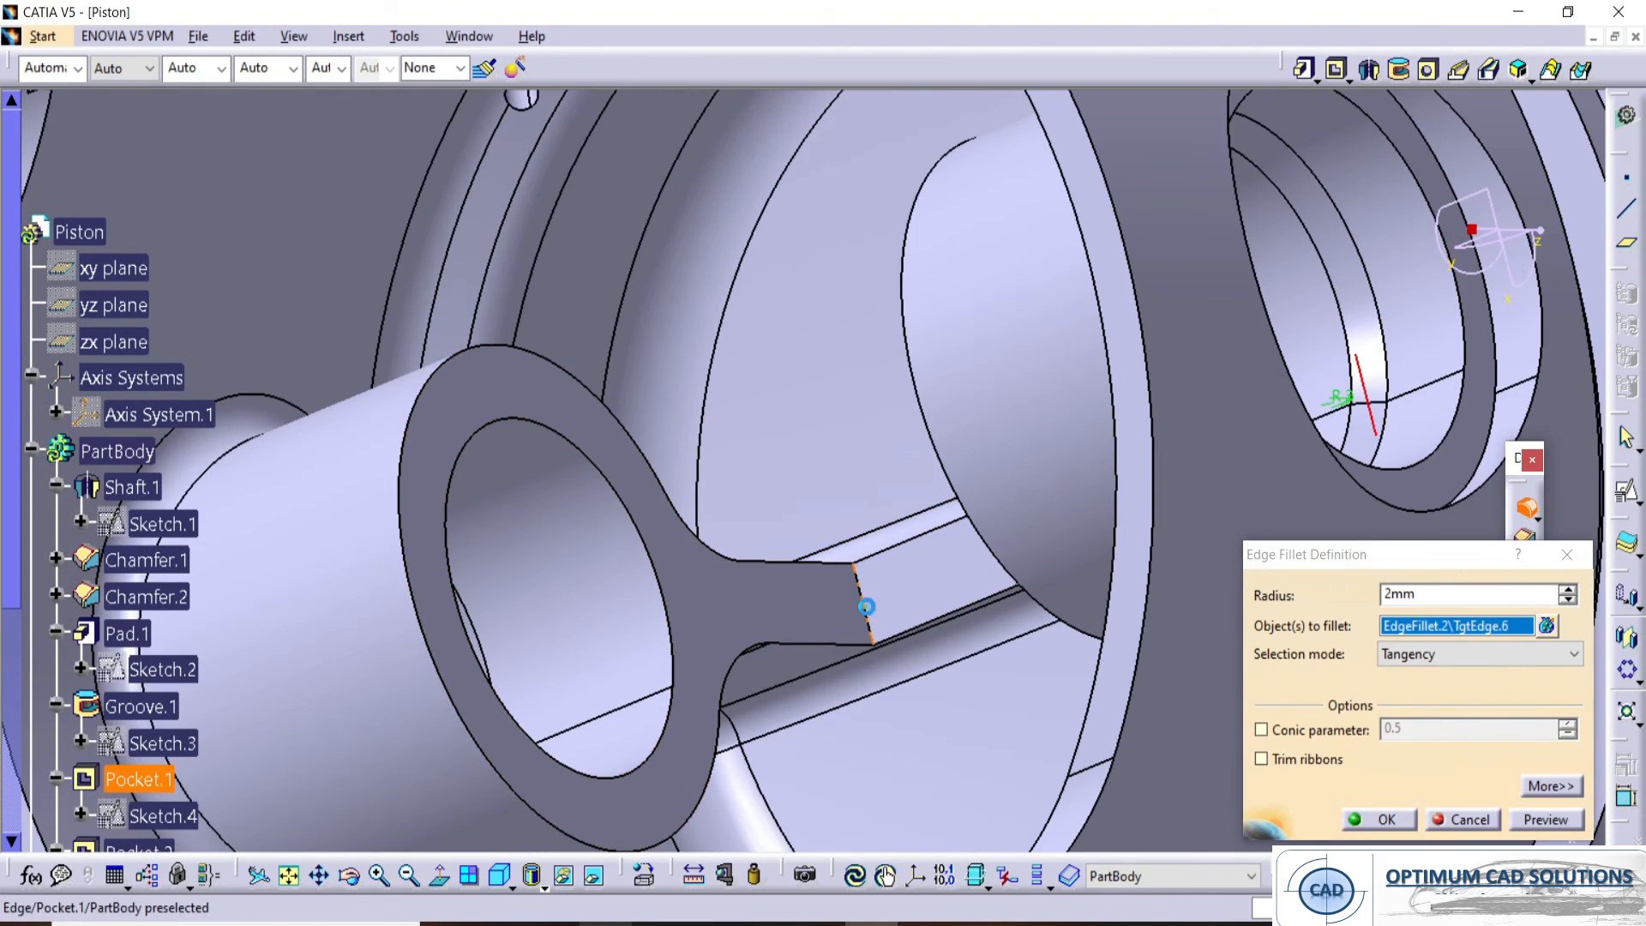
{"action": "left_click", "coordinate": [871, 635]}
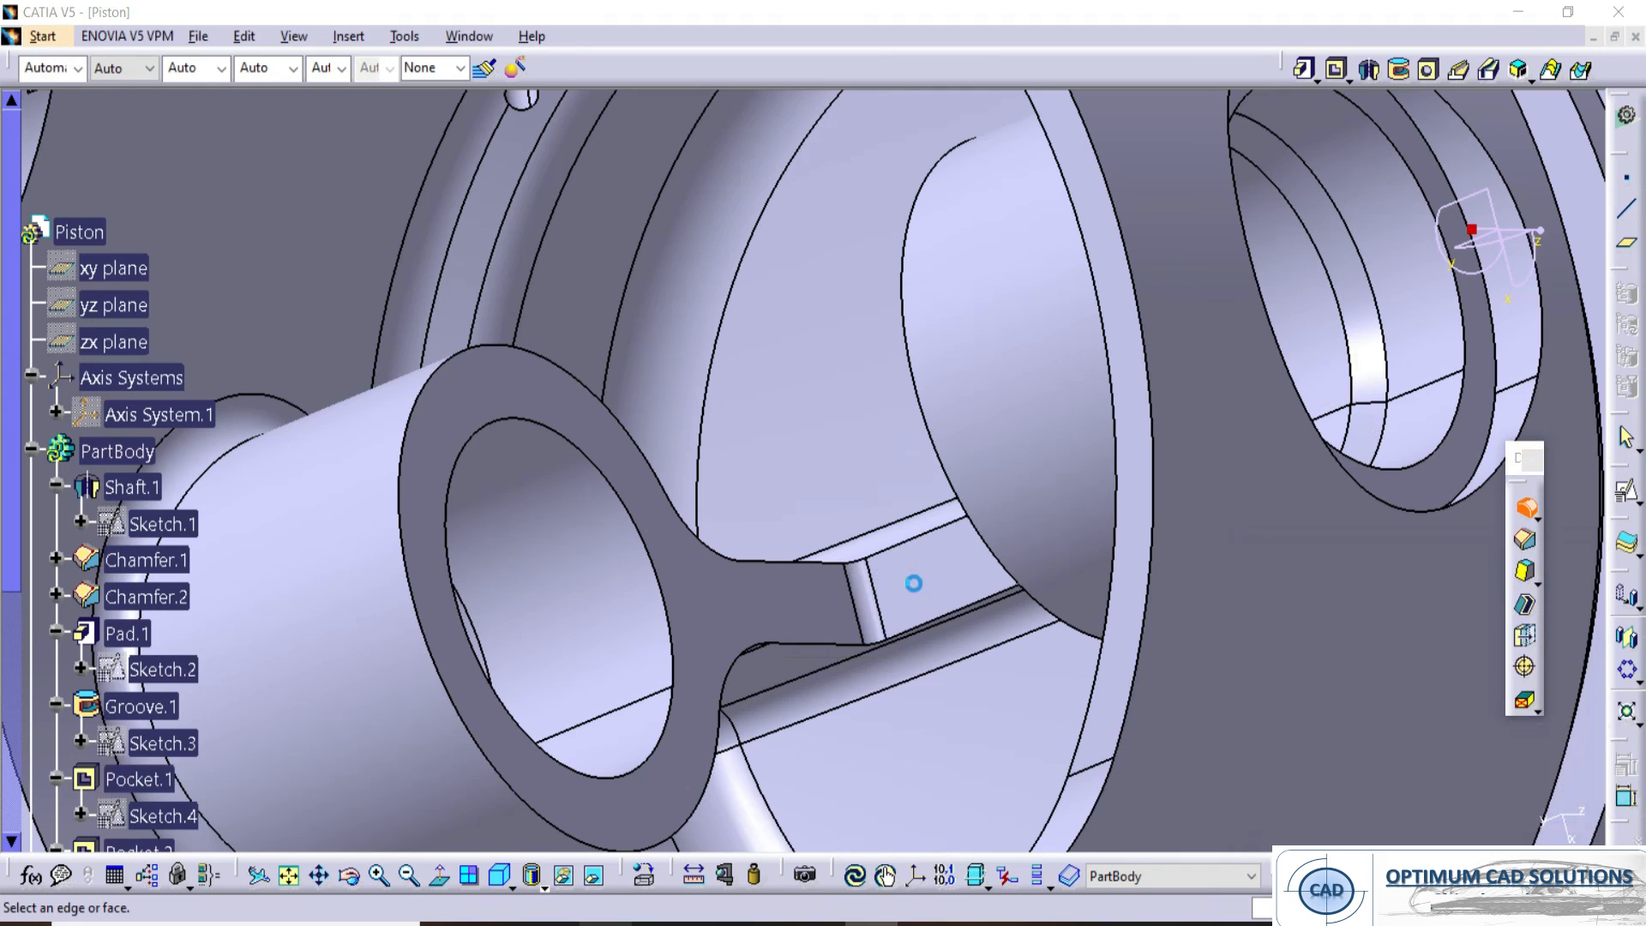
- Round the inner edges of the pin bosses and rib with a 1 mm fillet and leave the fillet command
{"action": "left_click", "coordinate": [900, 552]}
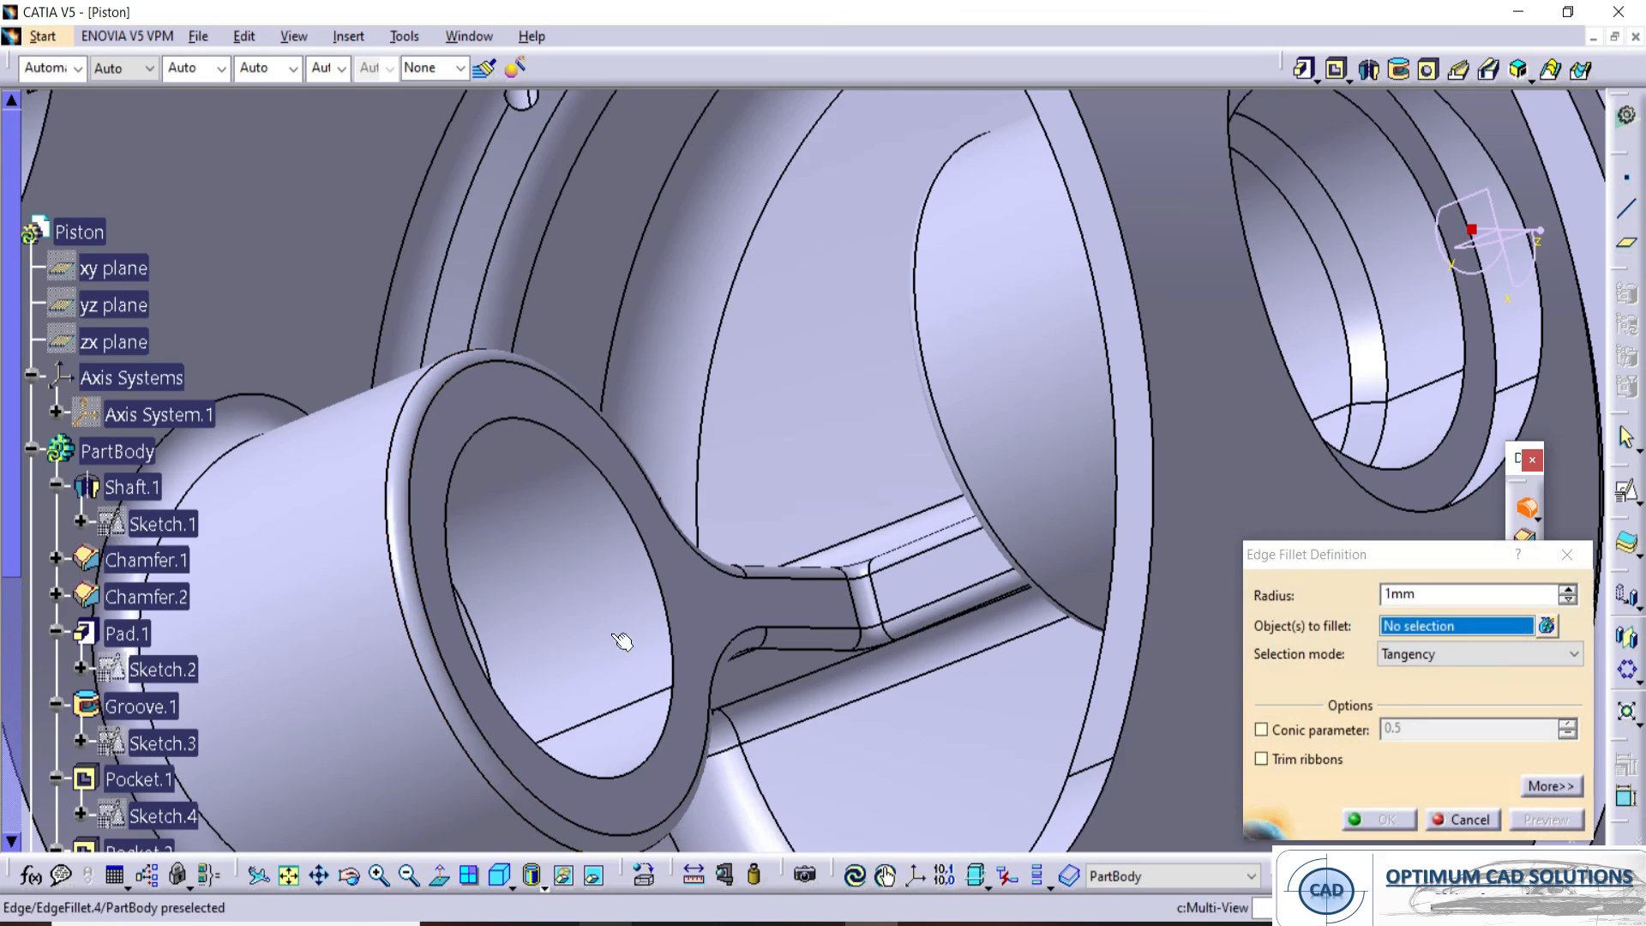
{"action": "middle_click_drag", "start_coordinate": [624, 643], "coordinate": [917, 382]}
{"action": "key", "text": "Escape"}
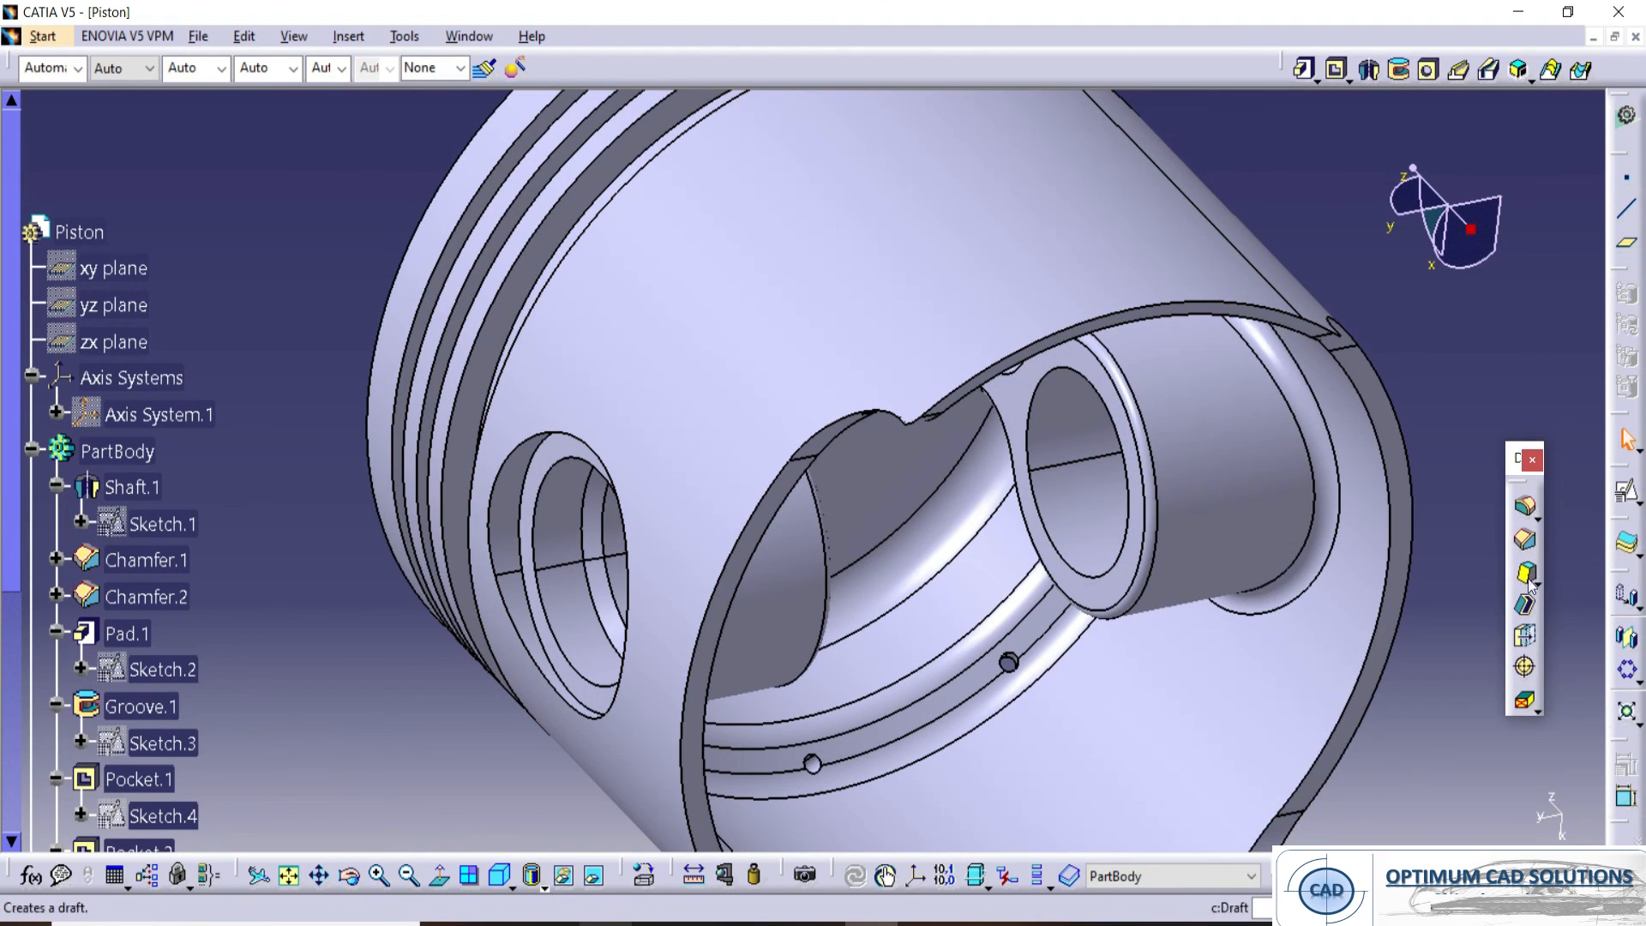
- Chamfer the outer edges of both pin bores on the skirt at 45°
{"action": "left_click", "coordinate": [1524, 541]}
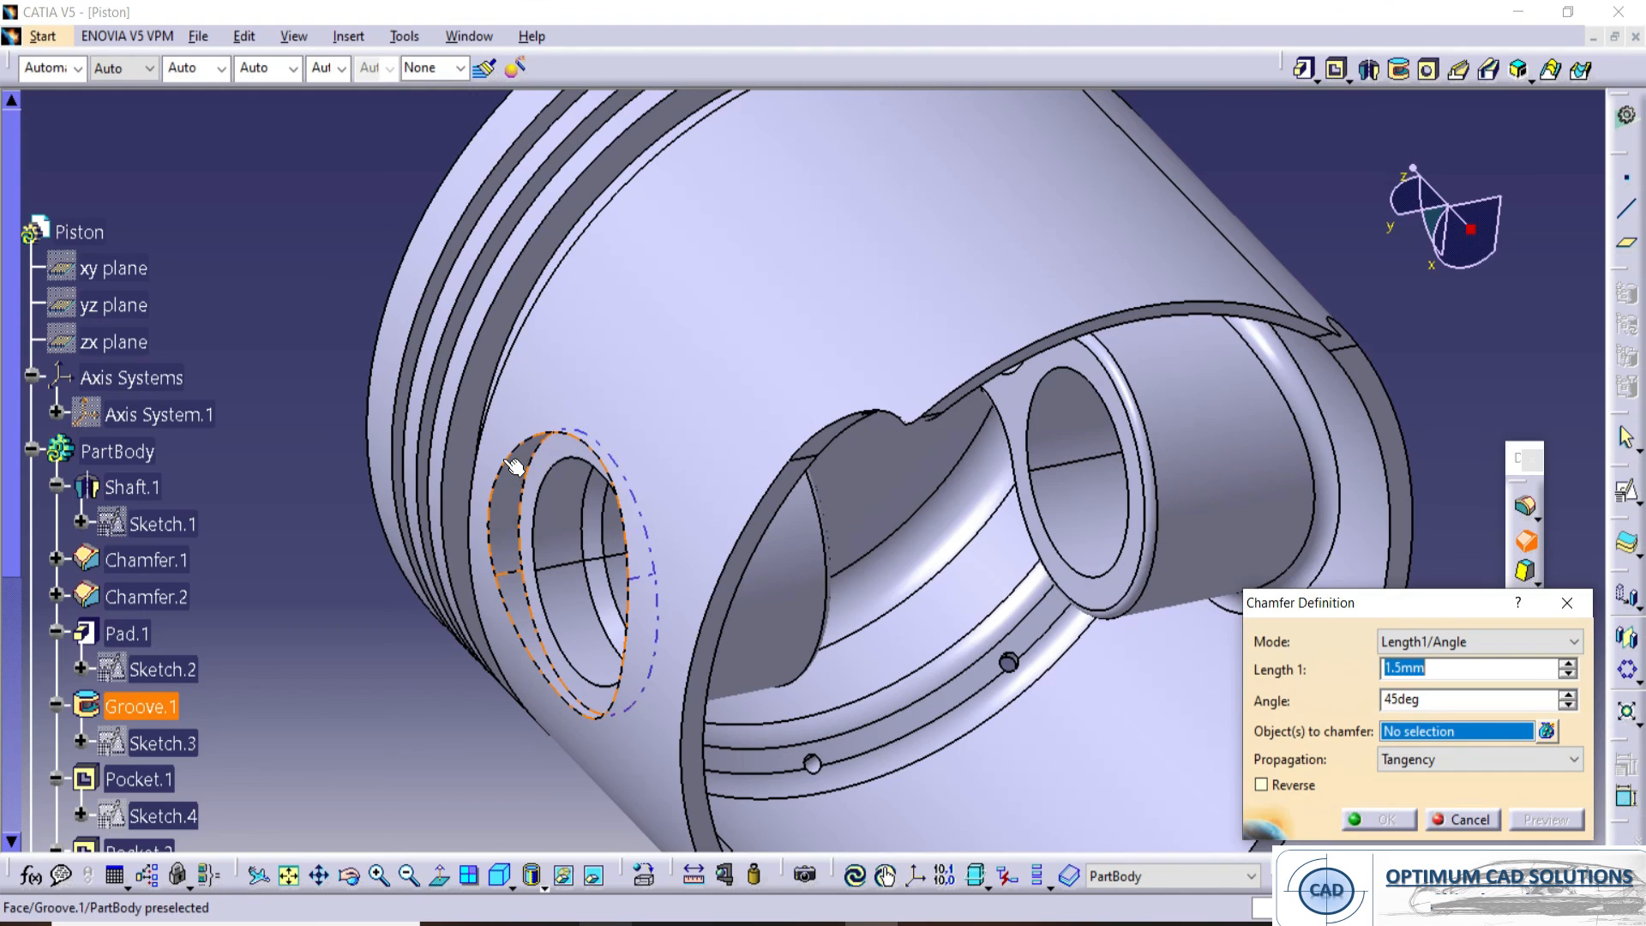
{"action": "left_click", "coordinate": [514, 465]}
{"action": "middle_click_drag", "start_coordinate": [514, 466], "coordinate": [943, 386]}
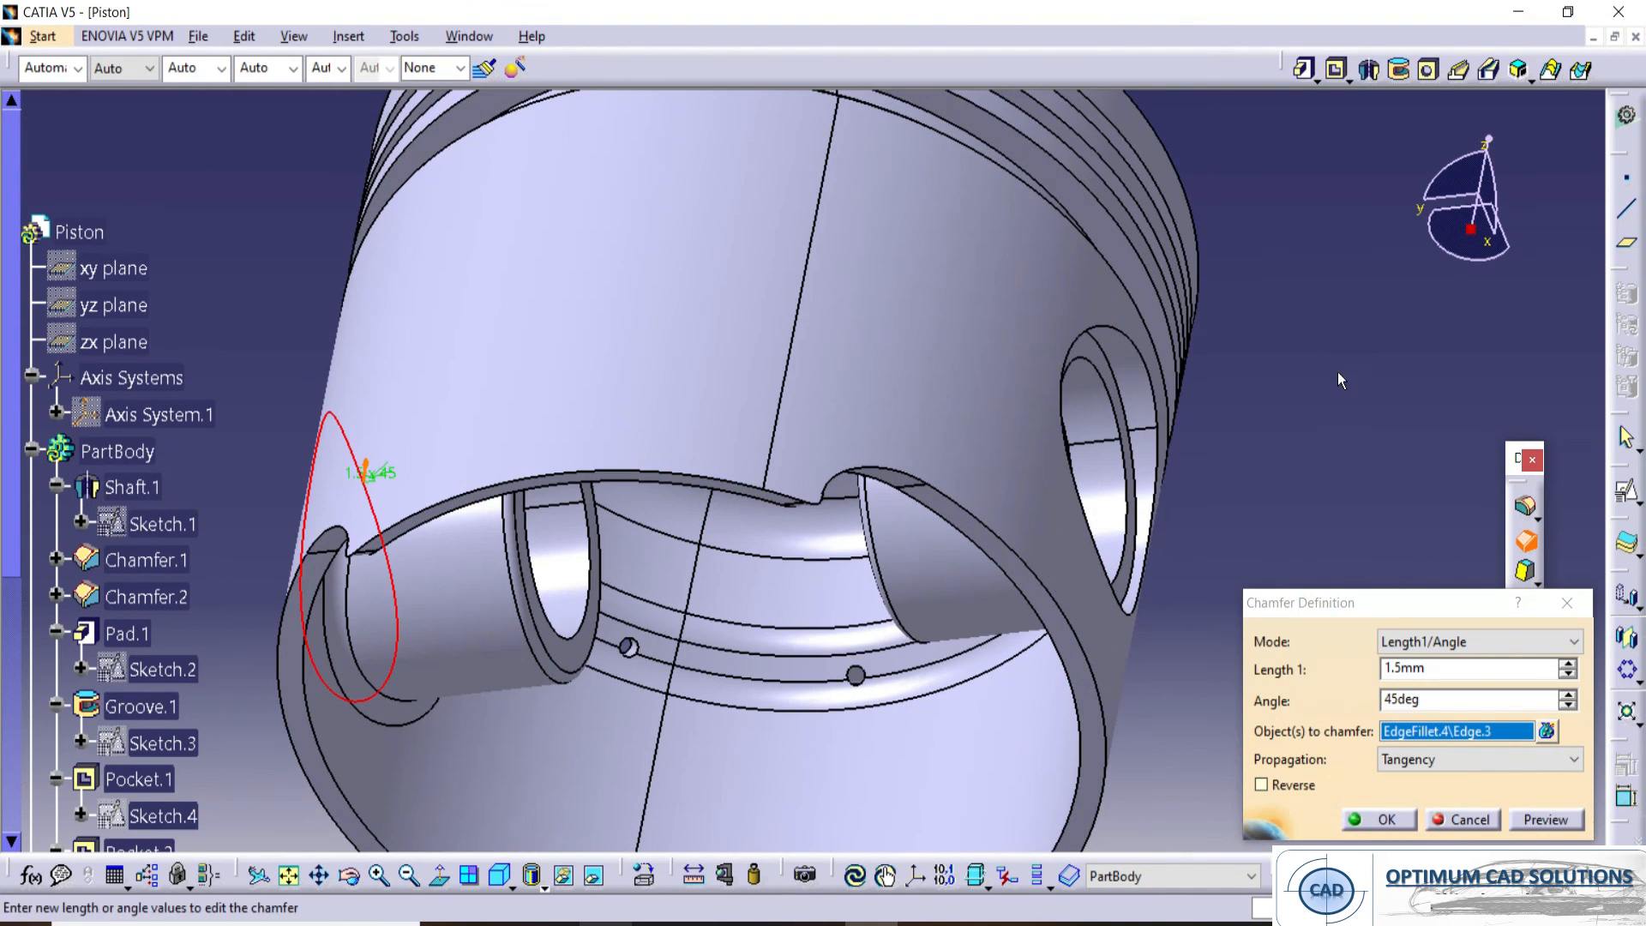
{"action": "left_click", "coordinate": [1136, 341]}
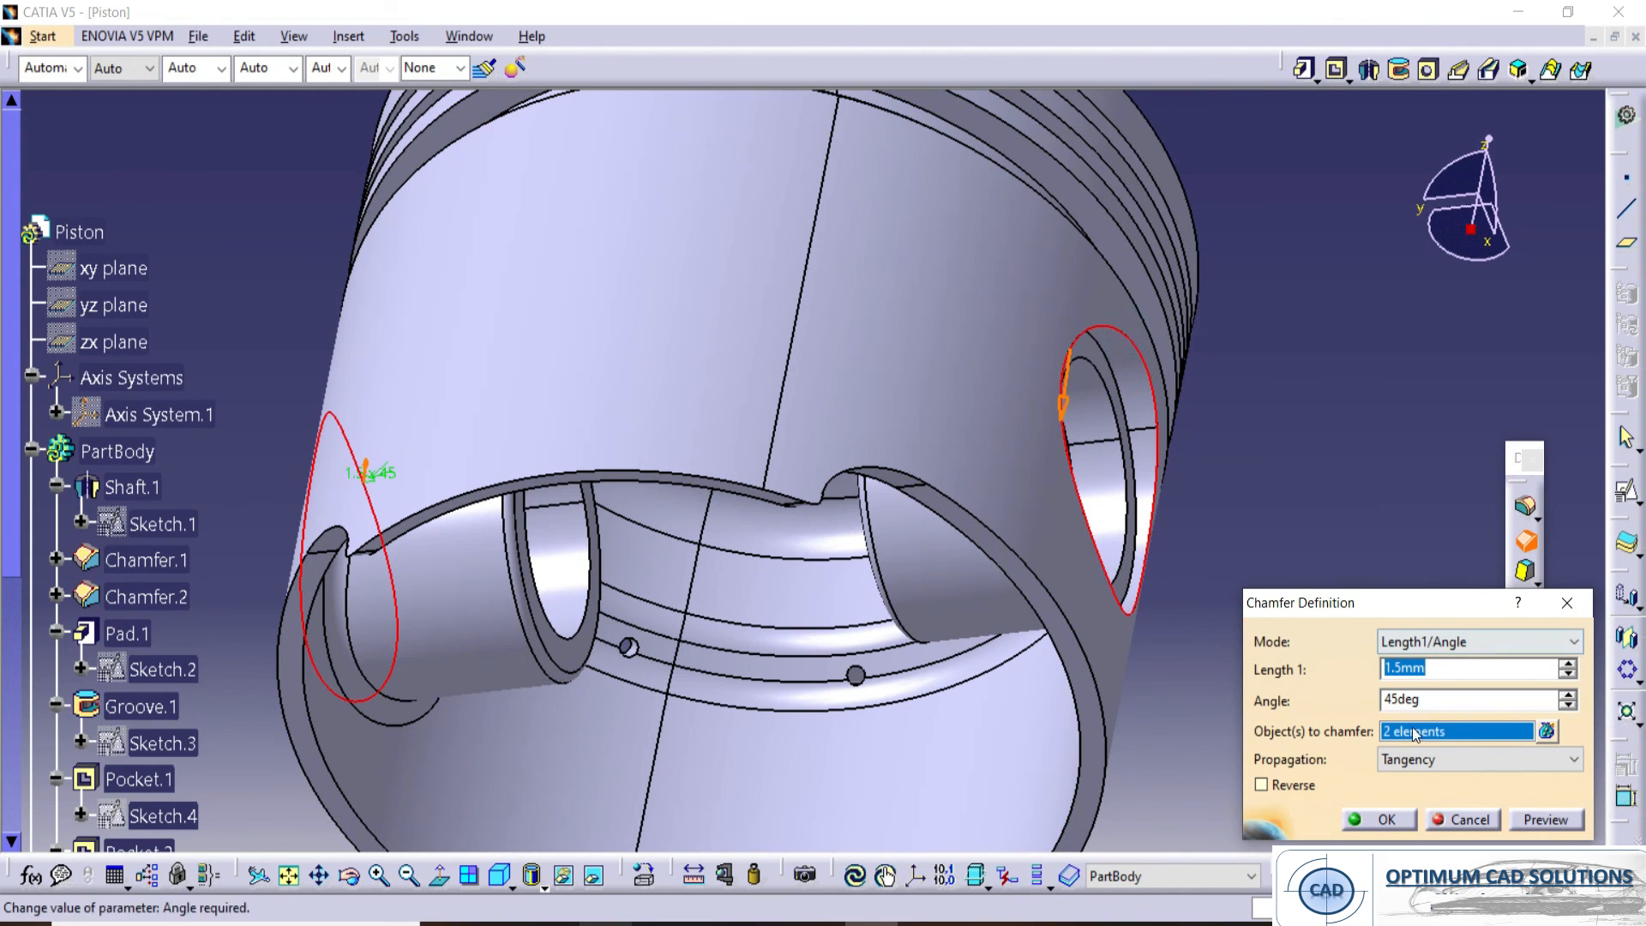
{"action": "left_click", "coordinate": [1380, 818]}
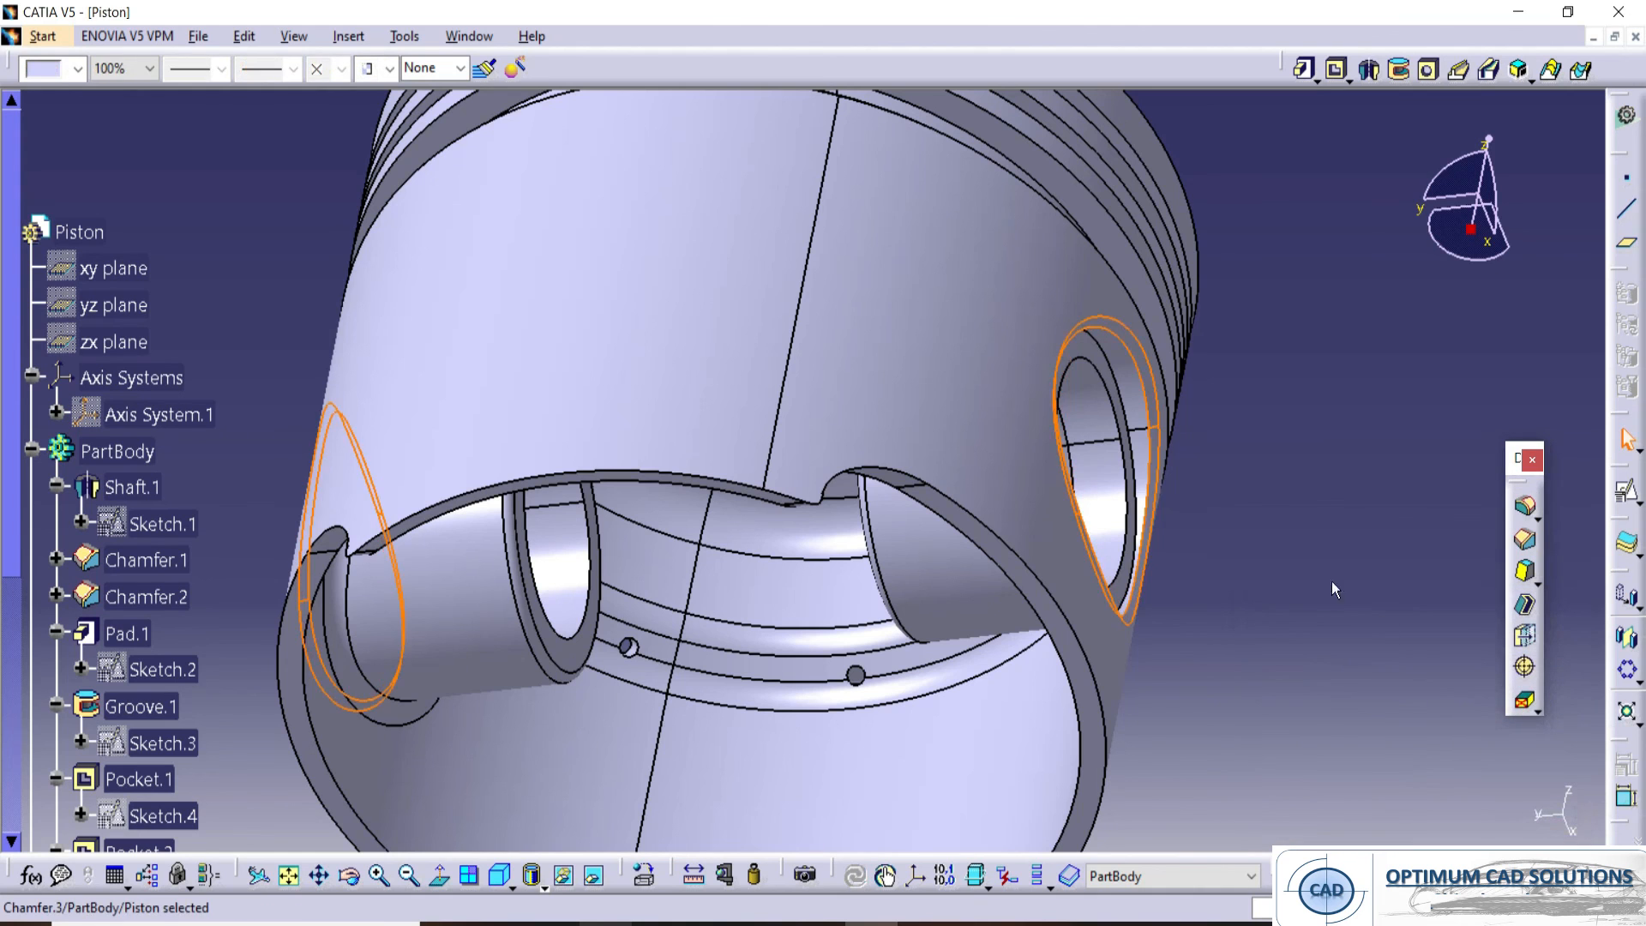
- Collapse the PartBody's feature list and colour the whole body orange
{"action": "middle_click_drag", "start_coordinate": [930, 281], "coordinate": [750, 524]}
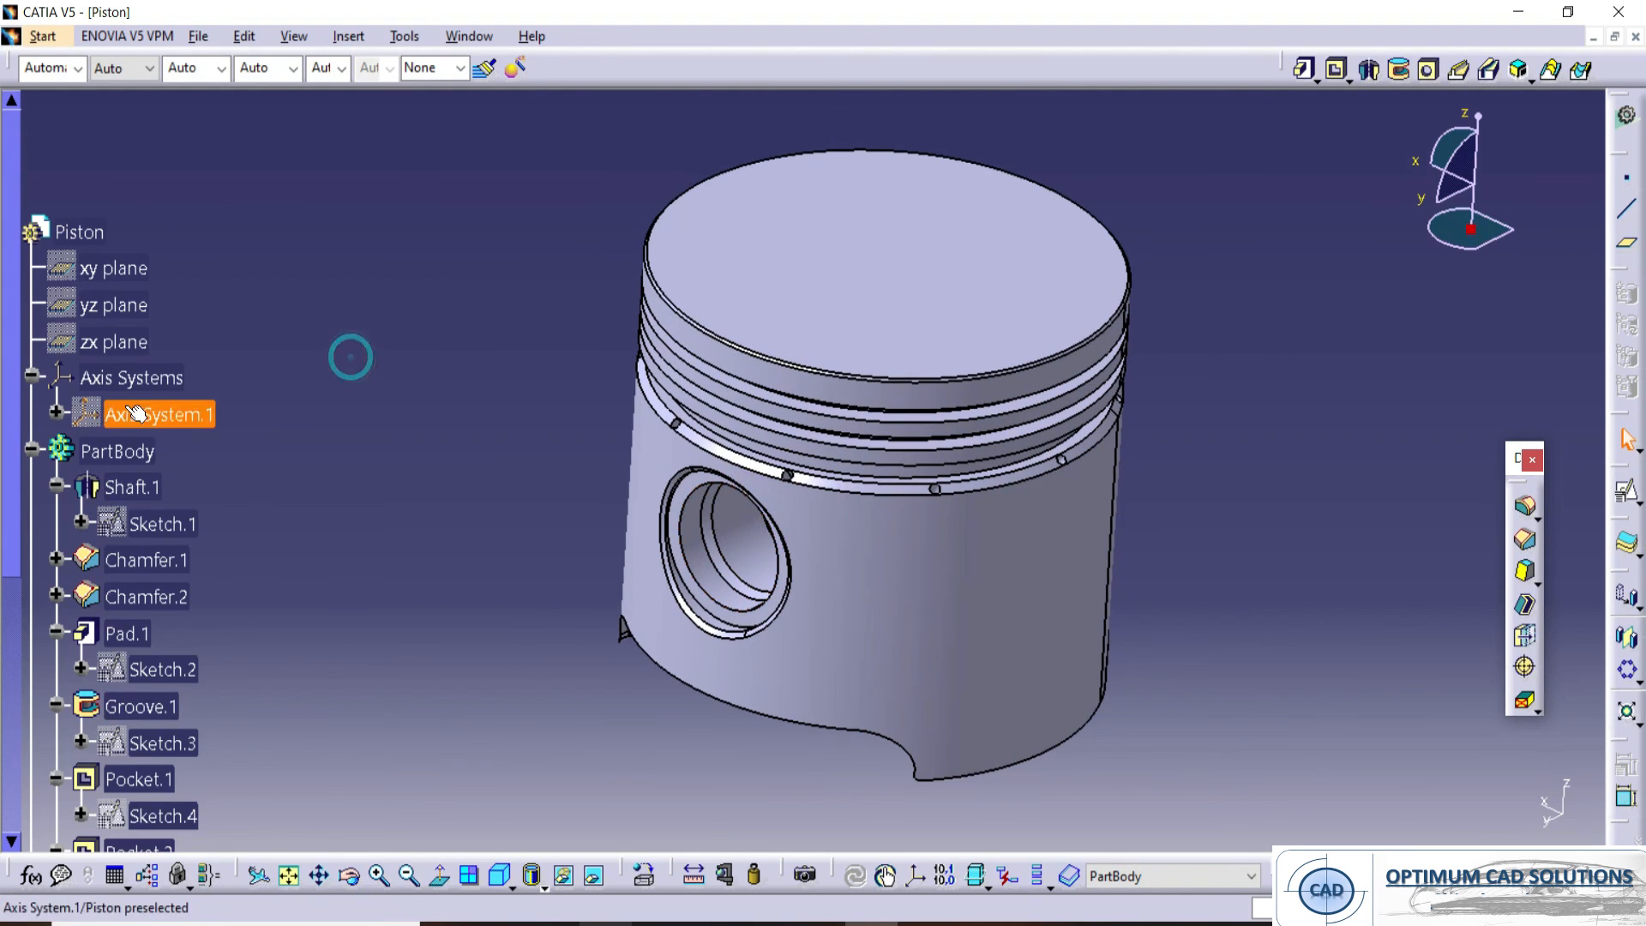
{"action": "left_click", "coordinate": [29, 450]}
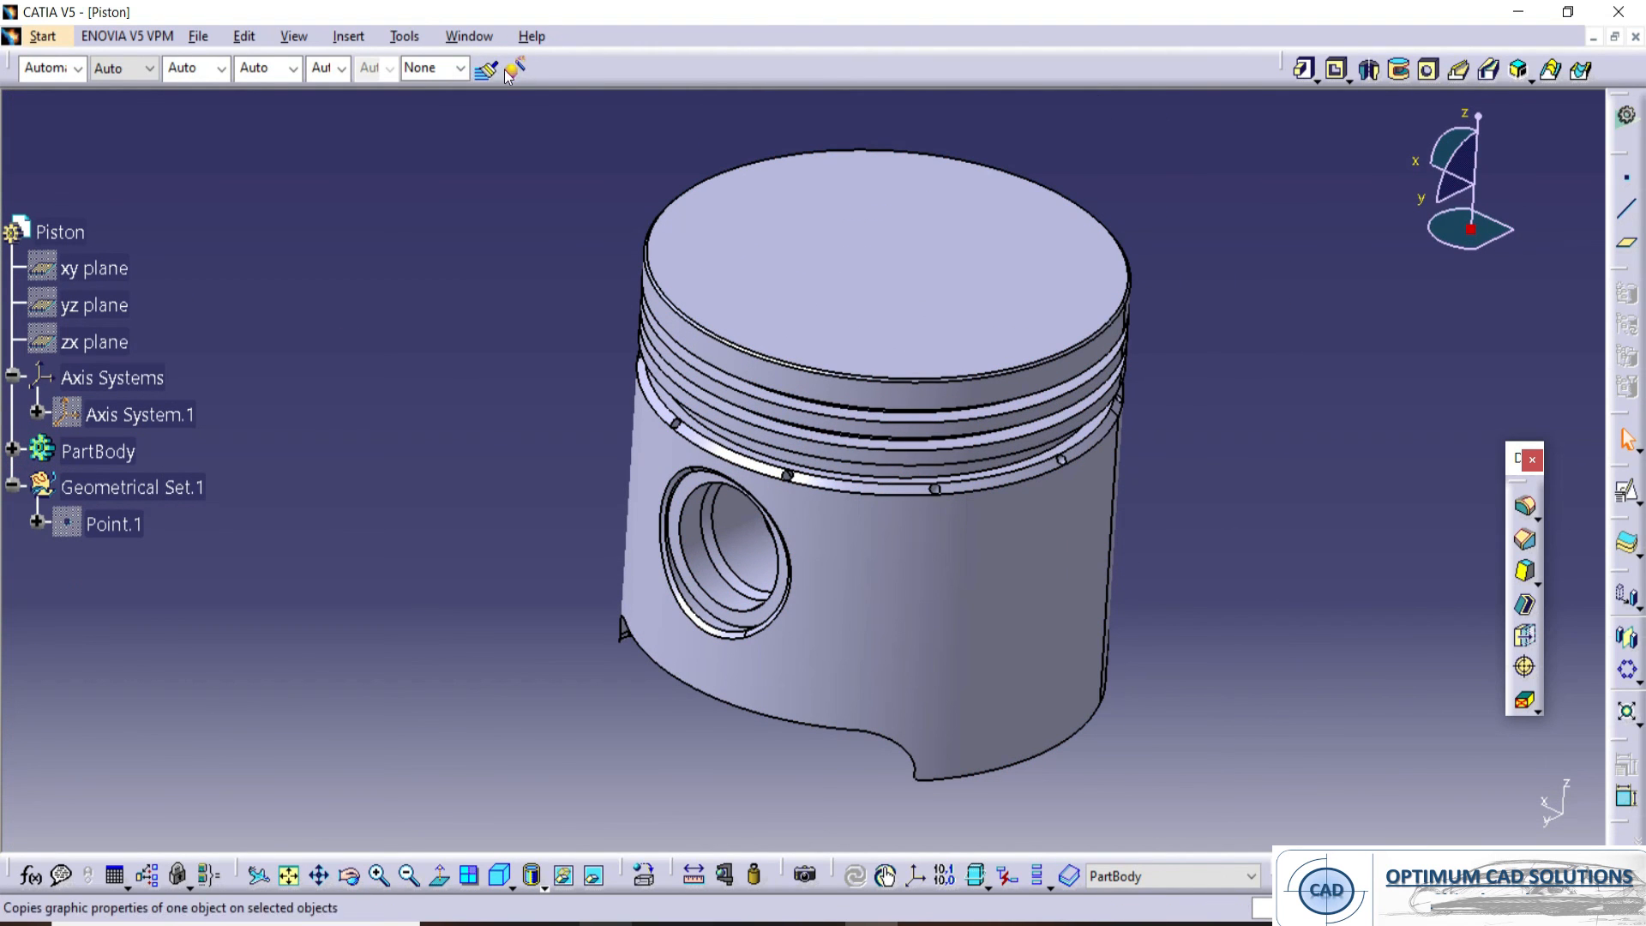
{"action": "left_click", "coordinate": [77, 68]}
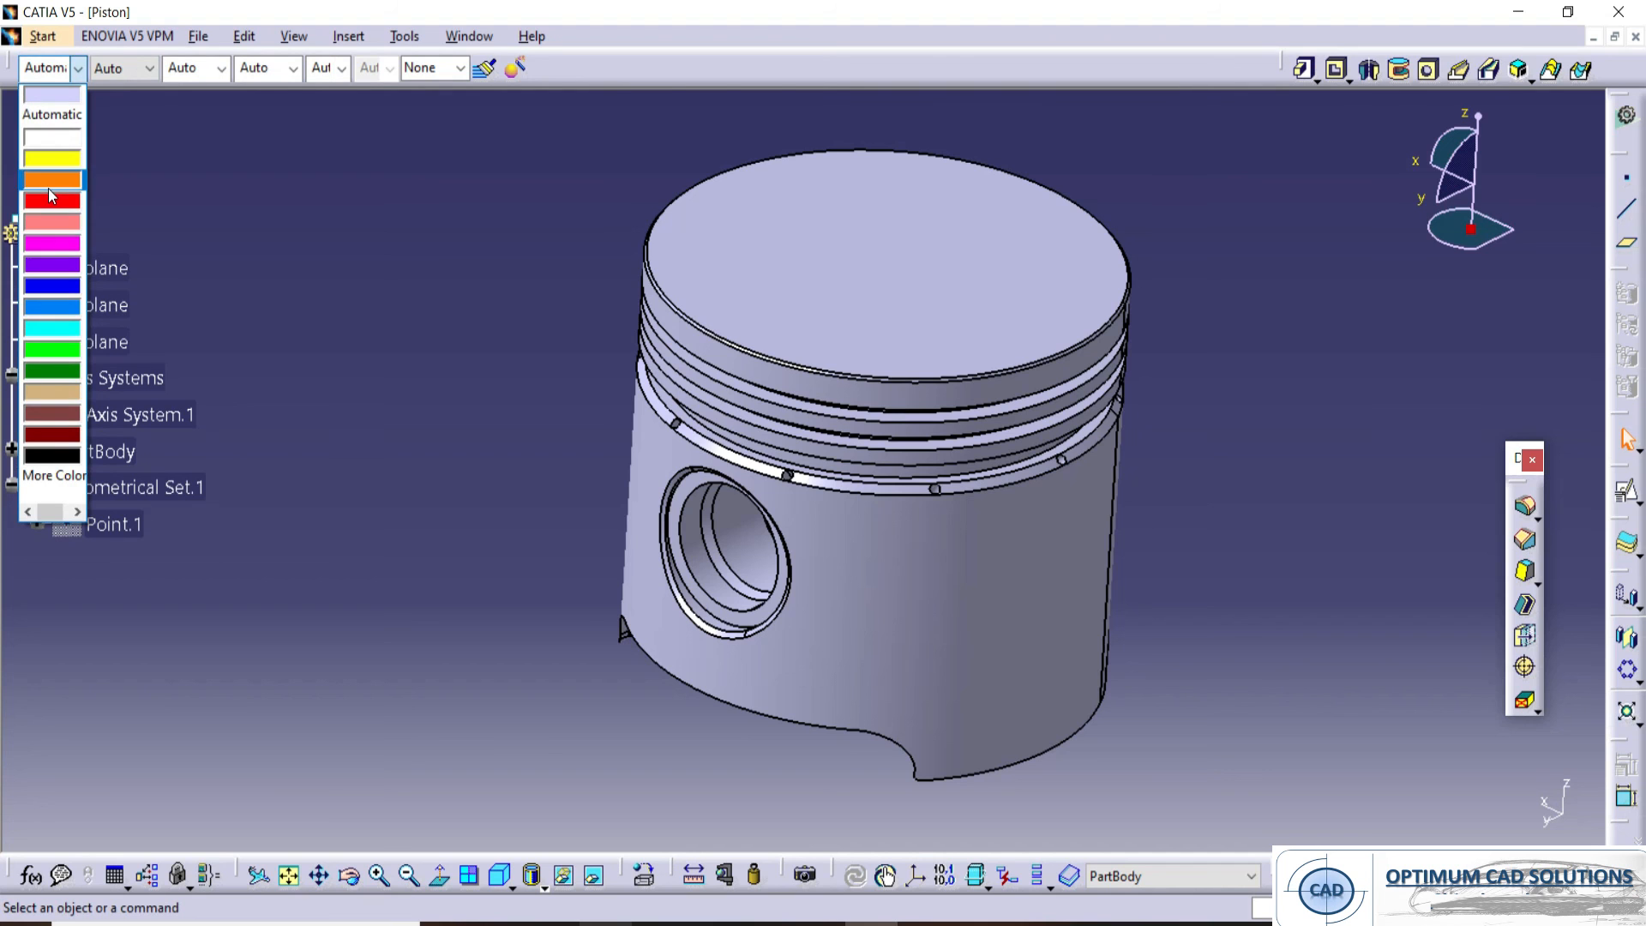
{"action": "left_click", "coordinate": [48, 187]}
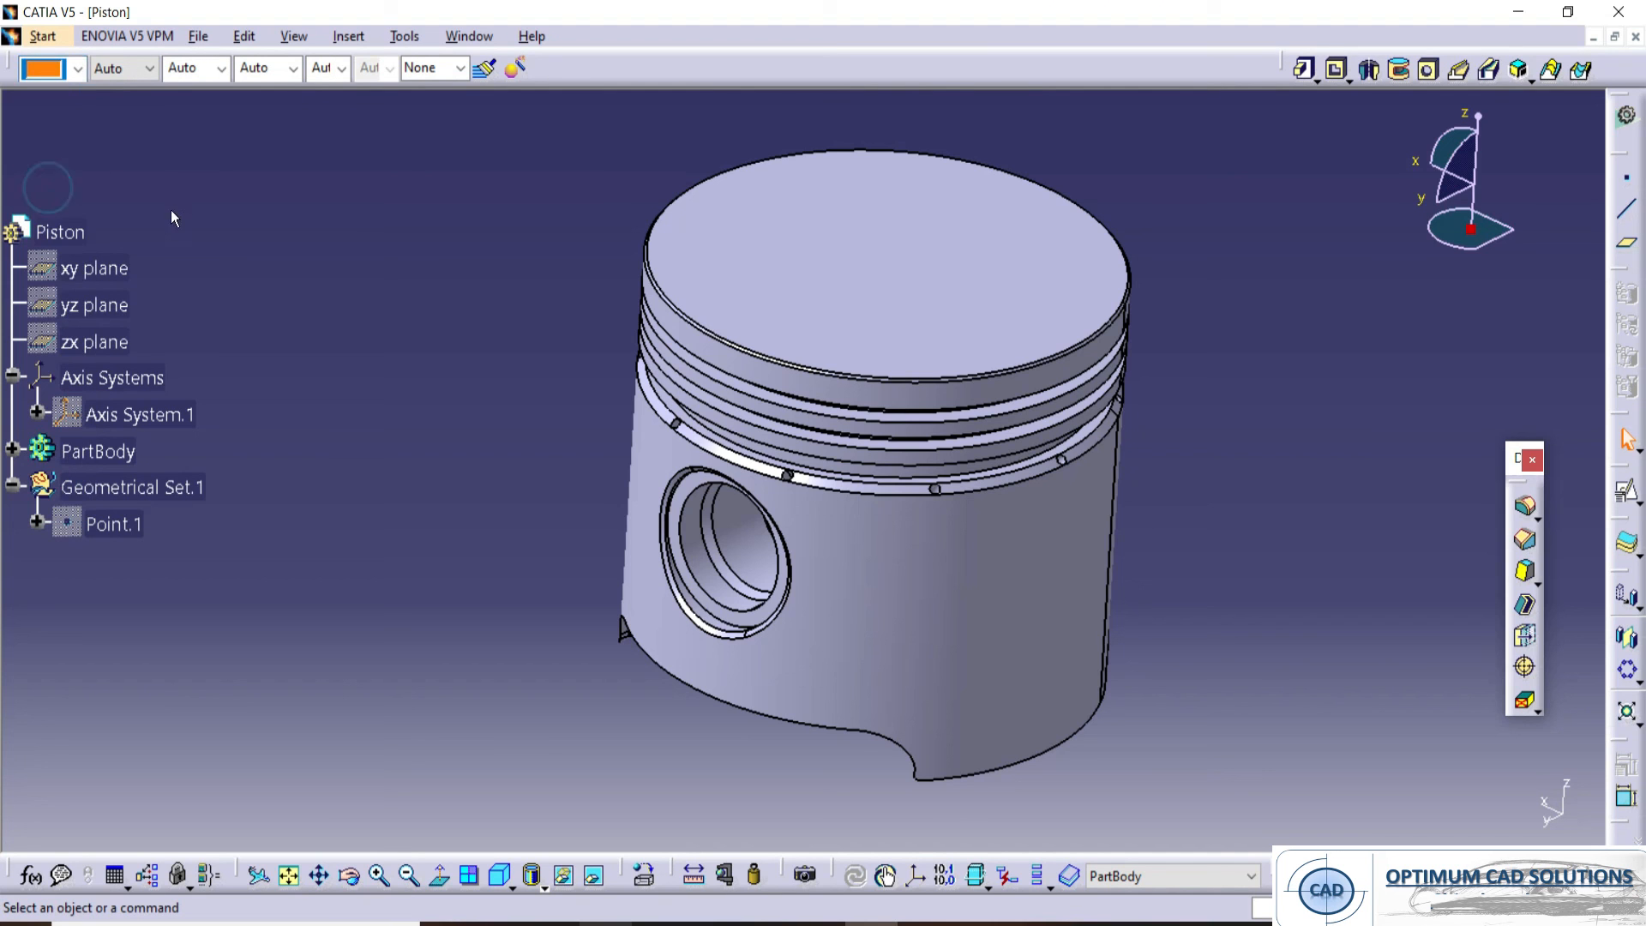
{"action": "left_click", "coordinate": [97, 455]}
{"action": "left_click", "coordinate": [78, 68]}
{"action": "left_click", "coordinate": [51, 176]}
- Place the PDF drawing window beside the piston model for a side-by-side comparison
{"action": "middle_click_drag", "start_coordinate": [828, 538], "coordinate": [636, 489]}
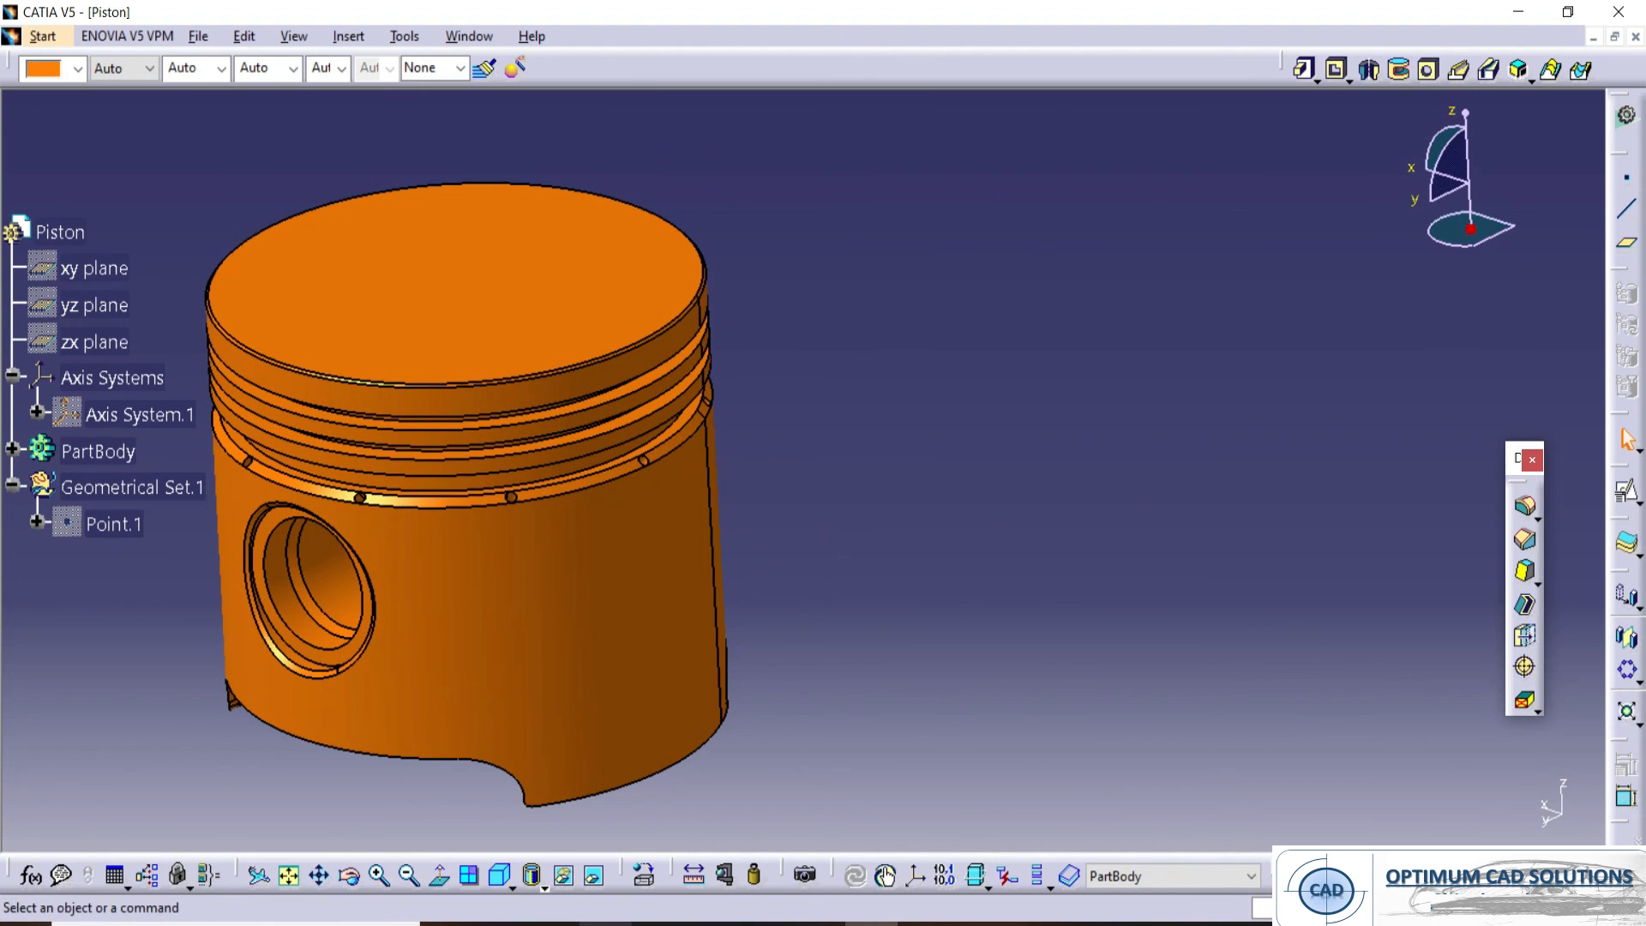
{"action": "key", "text": "alt+Tab"}
{"action": "left_click_drag", "start_coordinate": [396, 31], "coordinate": [1047, 61]}
{"action": "left_click_drag", "start_coordinate": [857, 904], "coordinate": [1123, 906]}
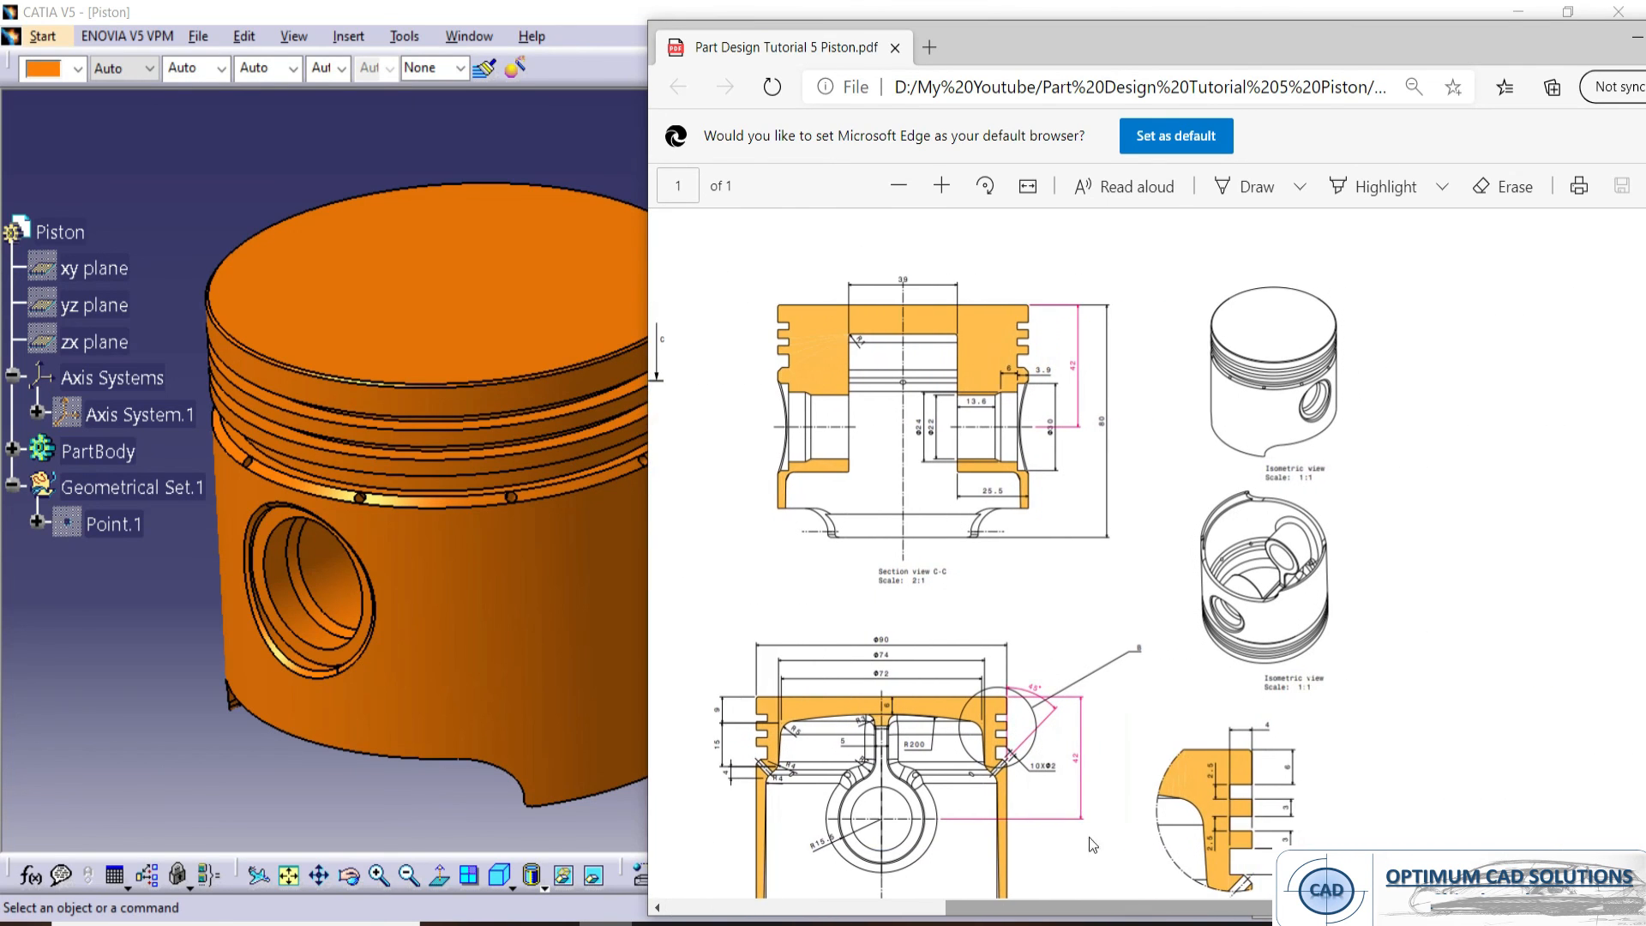
{"action": "left_click_drag", "start_coordinate": [1010, 56], "coordinate": [1106, 51]}
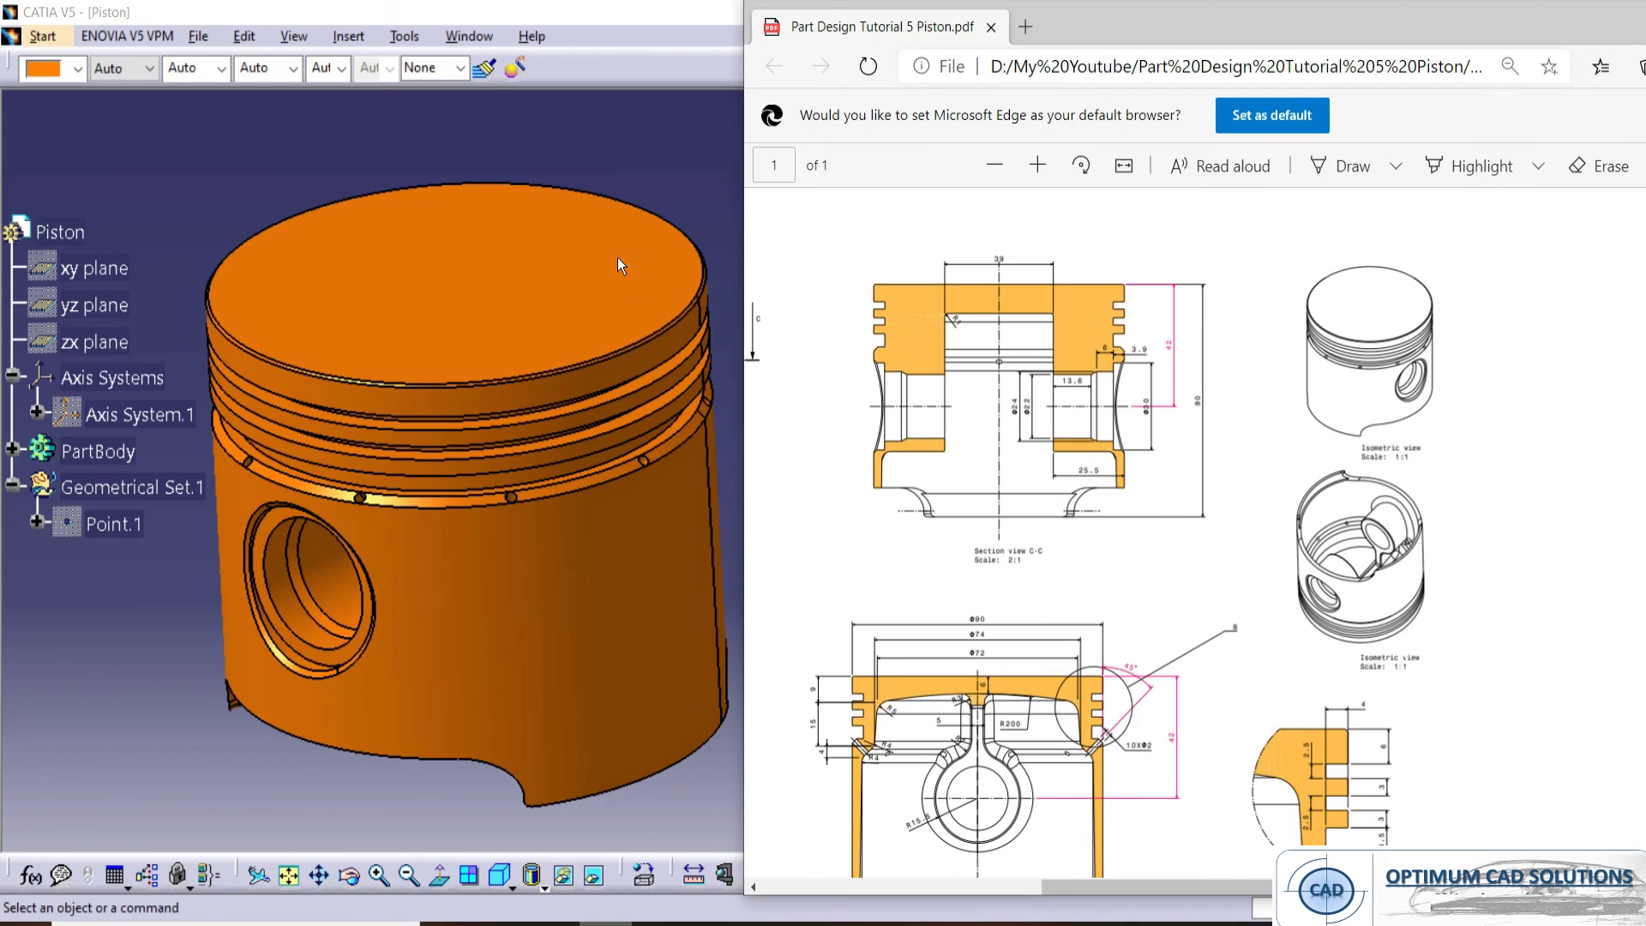